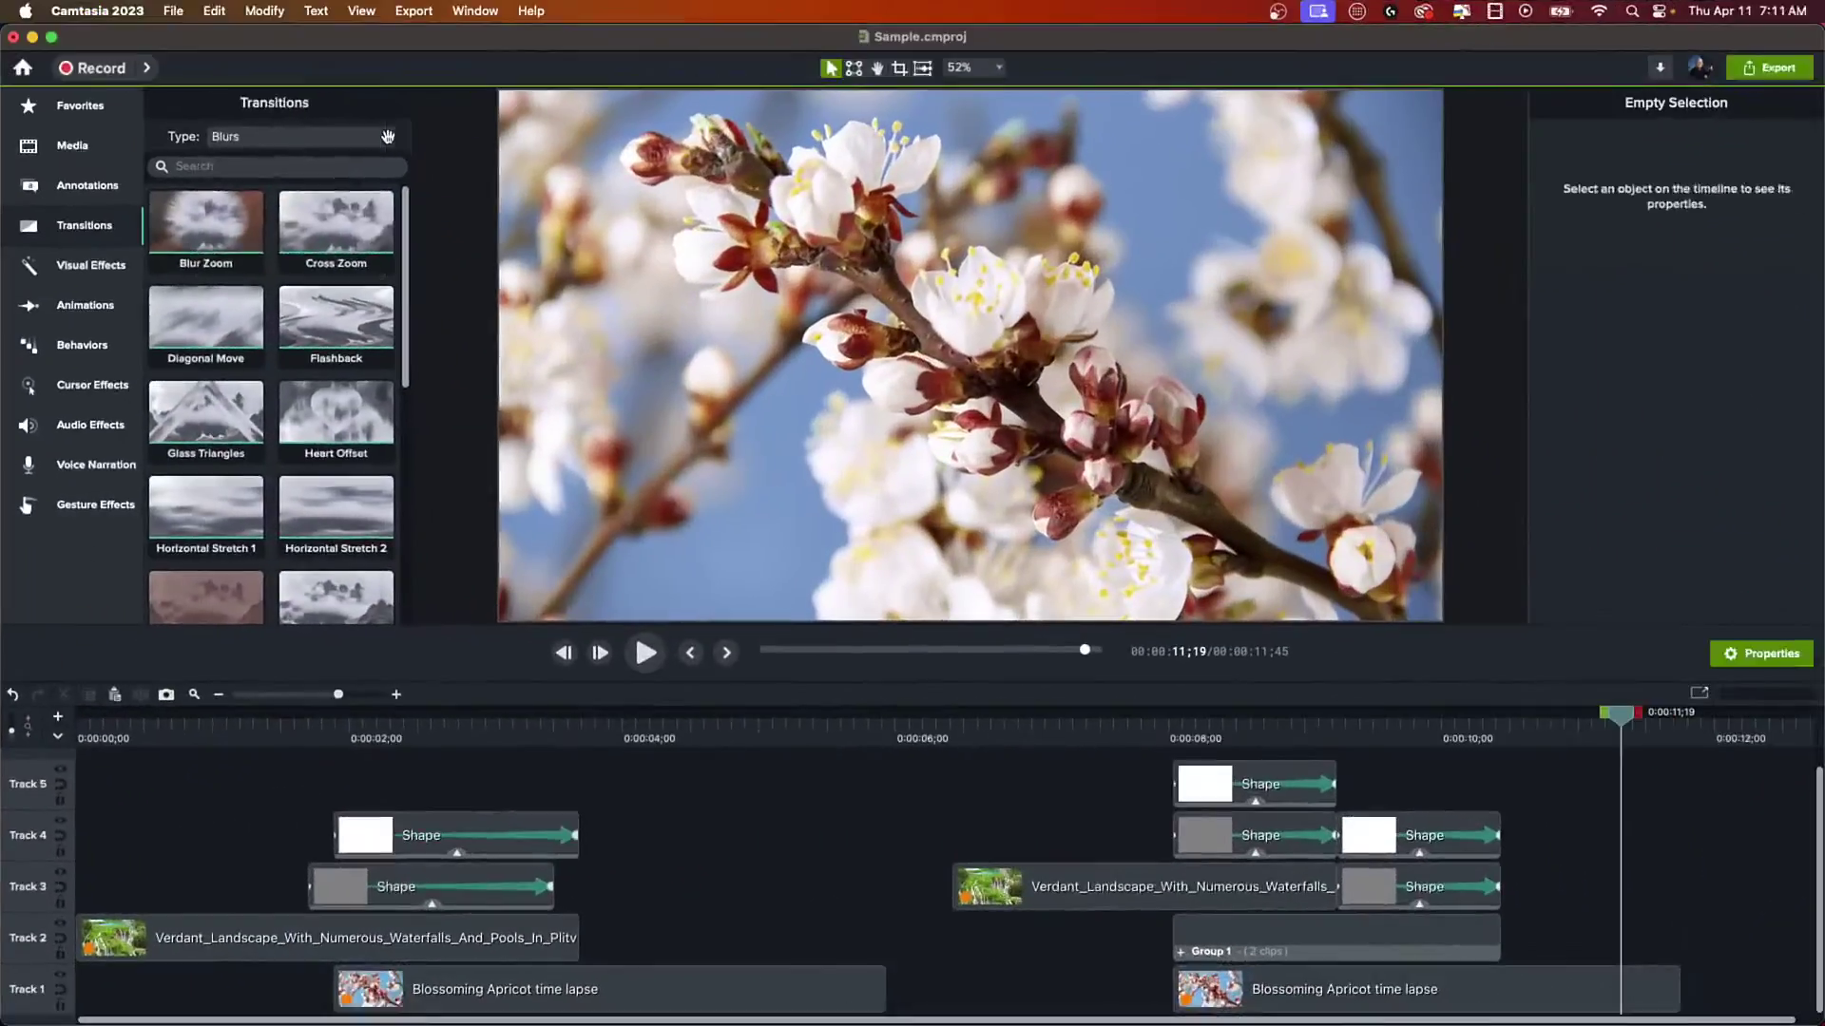
{"action": "left_click", "coordinate": [300, 137]}
{"action": "left_click", "coordinate": [303, 116]}
{"action": "left_click_drag", "start_coordinate": [672, 234], "coordinate": [750, 571]}
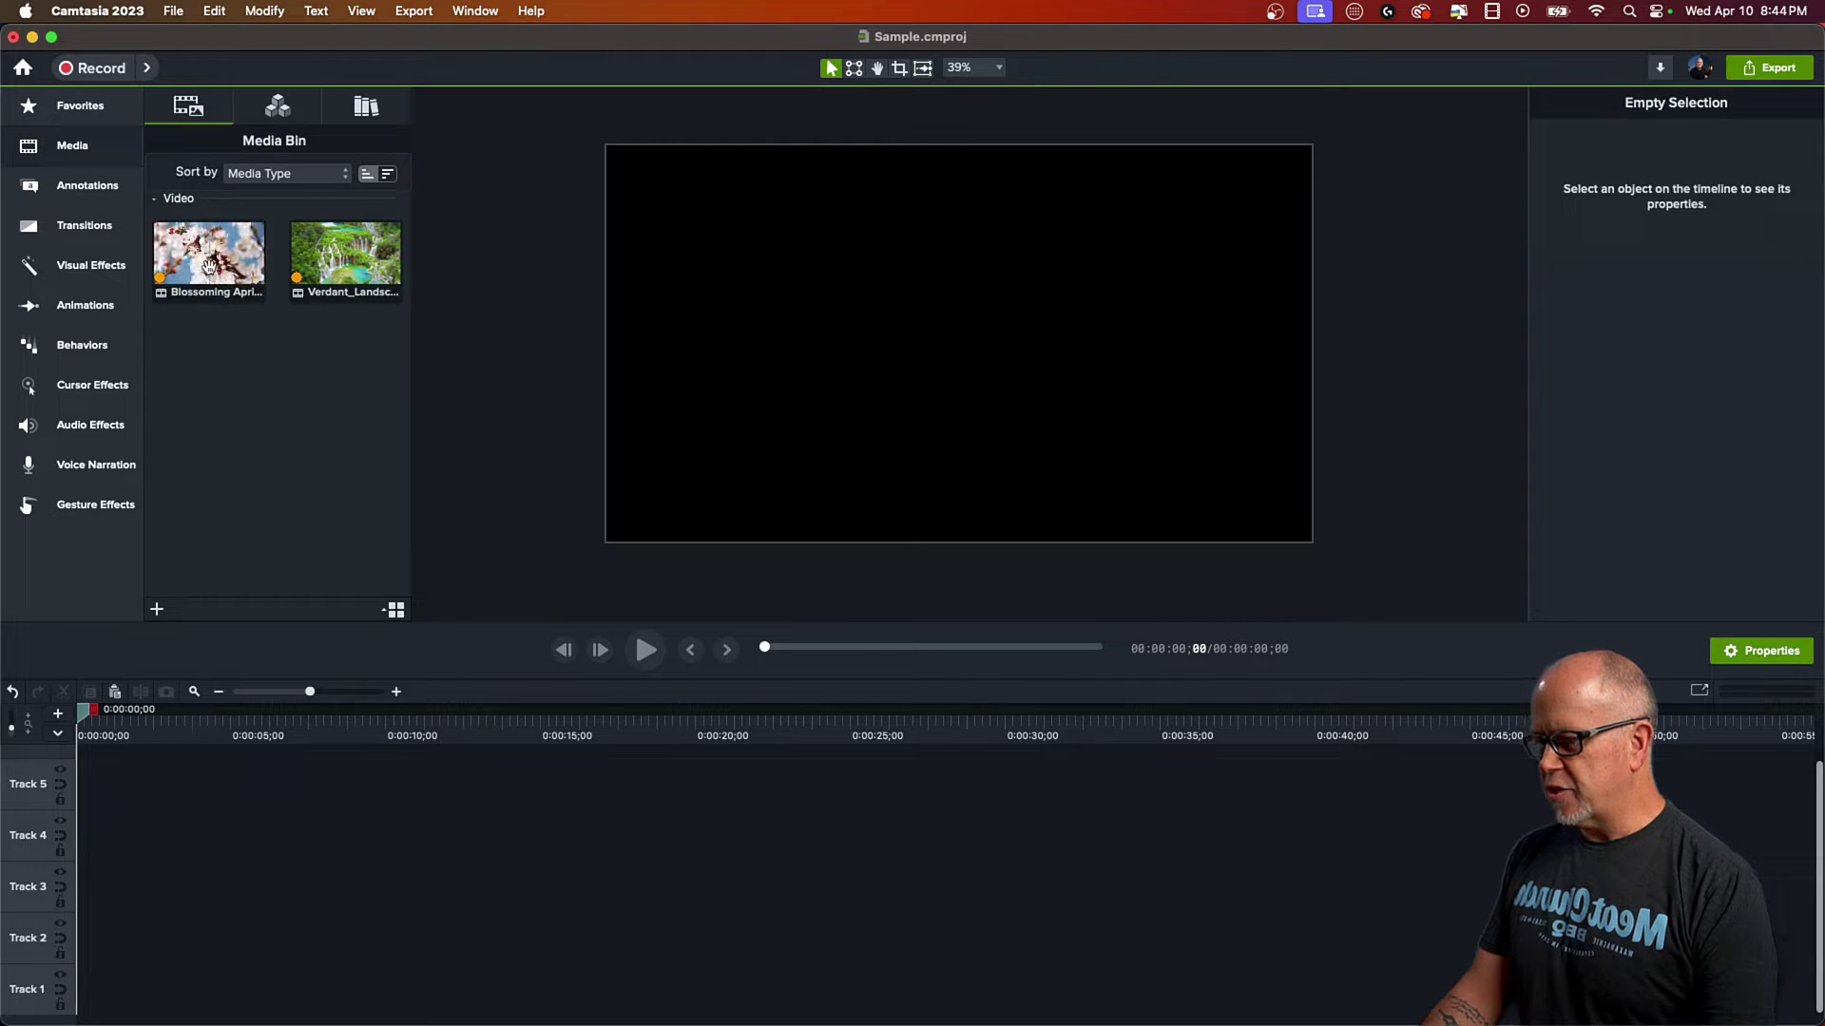
Step: Place the Verdant Landscape and Blossoming Apricot clips back to back on Track 4, starting at the beginning of the timeline
{"action": "left_click", "coordinate": [242, 262]}
{"action": "left_click_drag", "start_coordinate": [344, 253], "coordinate": [85, 870]}
{"action": "left_click_drag", "start_coordinate": [209, 252], "coordinate": [561, 930]}
{"action": "left_click_drag", "start_coordinate": [438, 934], "coordinate": [596, 887]}
{"action": "left_click", "coordinate": [573, 778]}
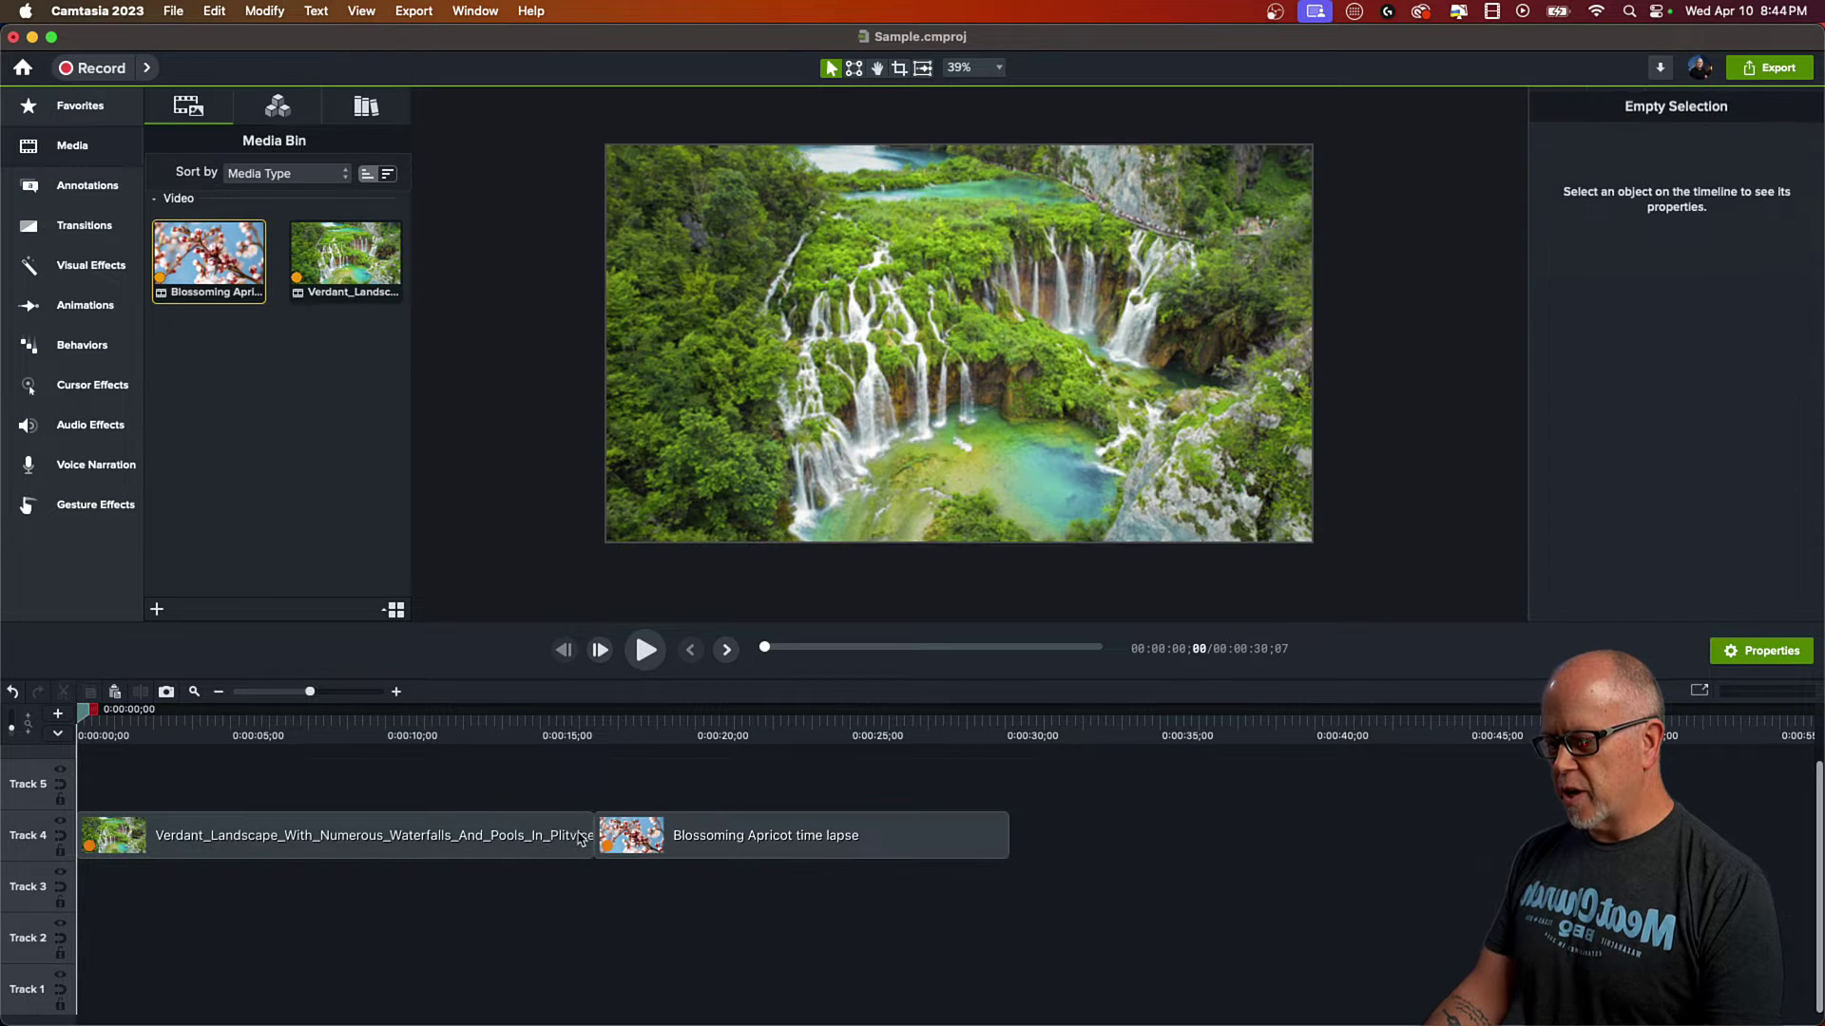
Step: Browse the built-in transitions, their type categories and the favorited transitions
{"action": "left_click", "coordinate": [568, 731]}
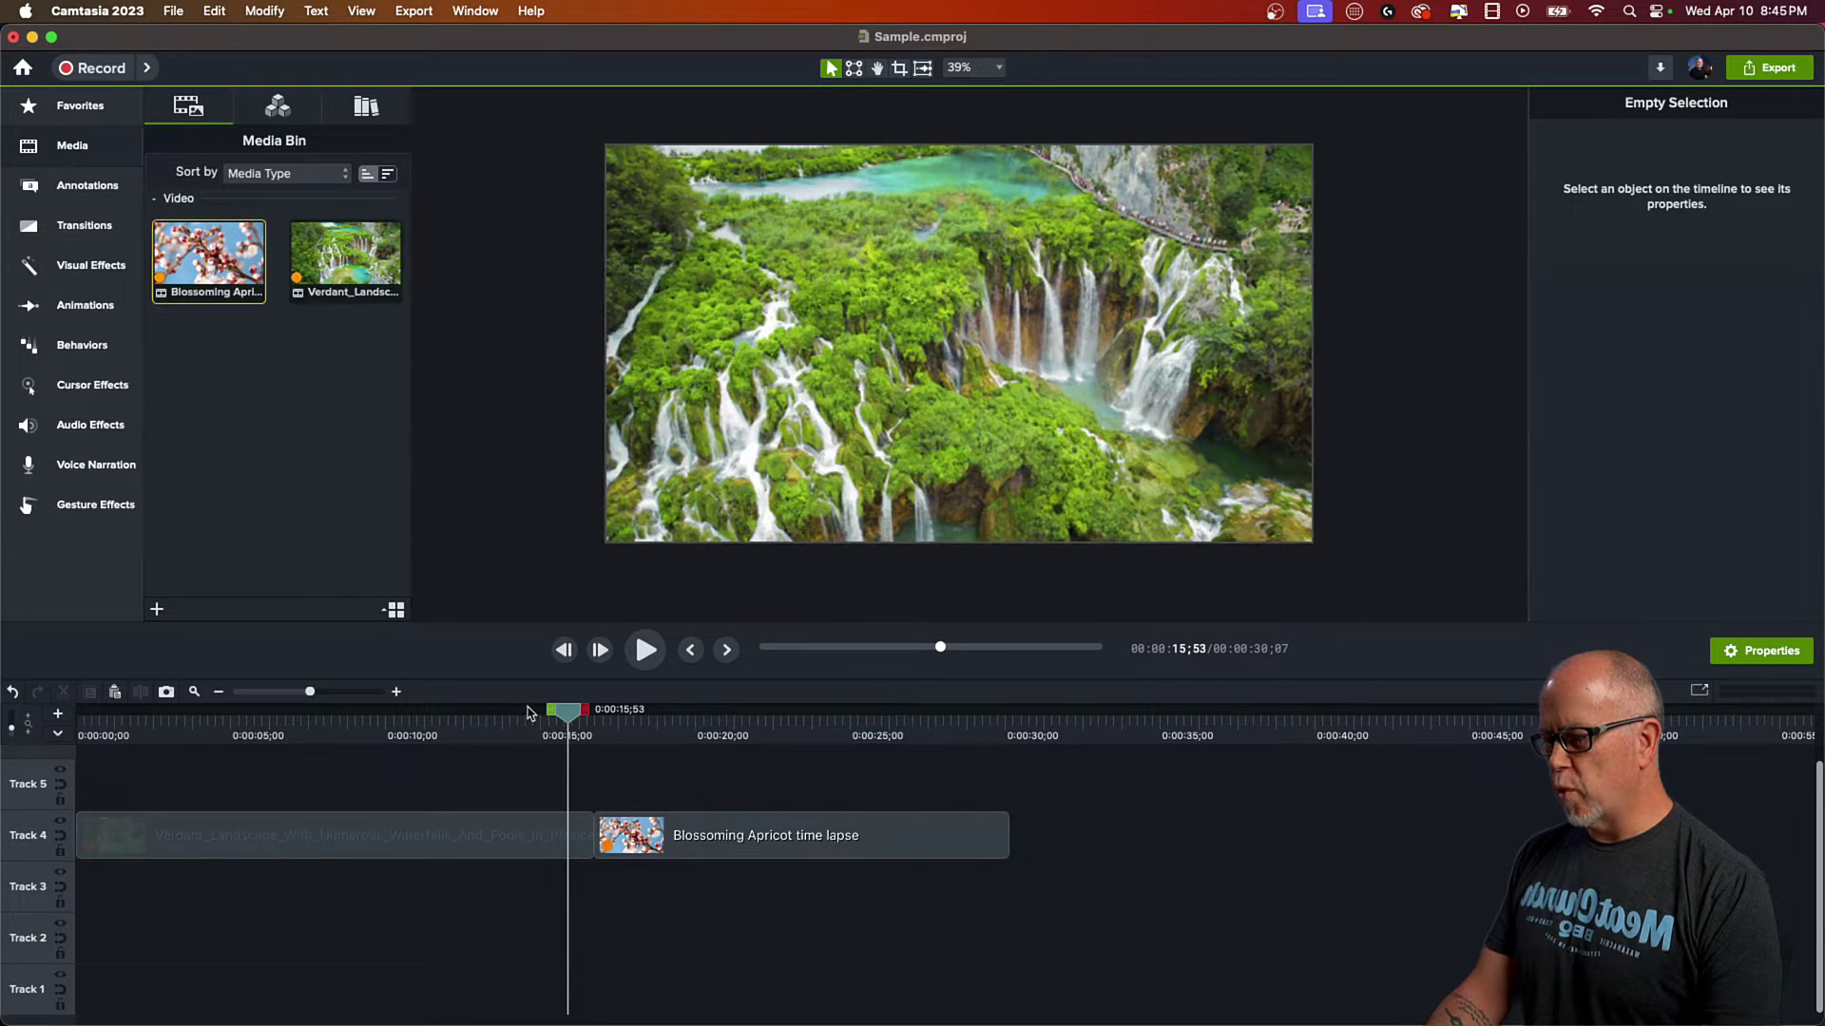
{"action": "left_click", "coordinate": [72, 230]}
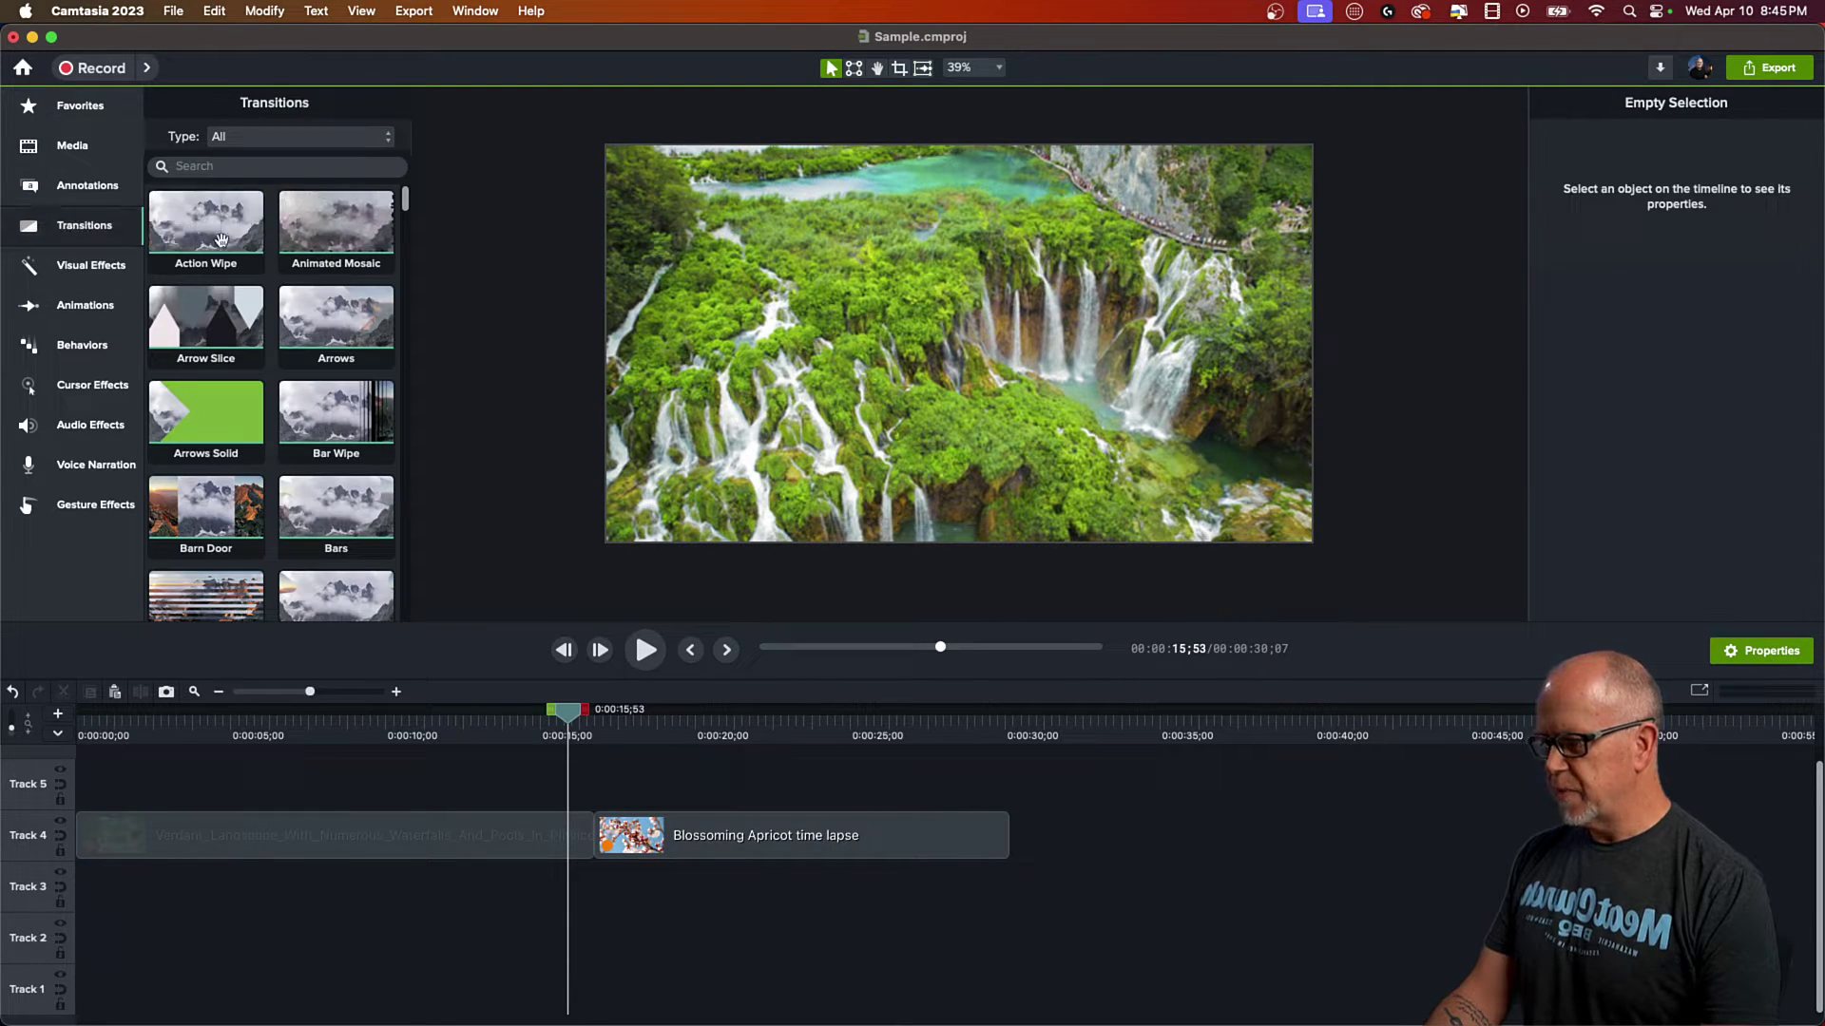
{"action": "left_click", "coordinate": [388, 143]}
{"action": "left_click", "coordinate": [237, 160]}
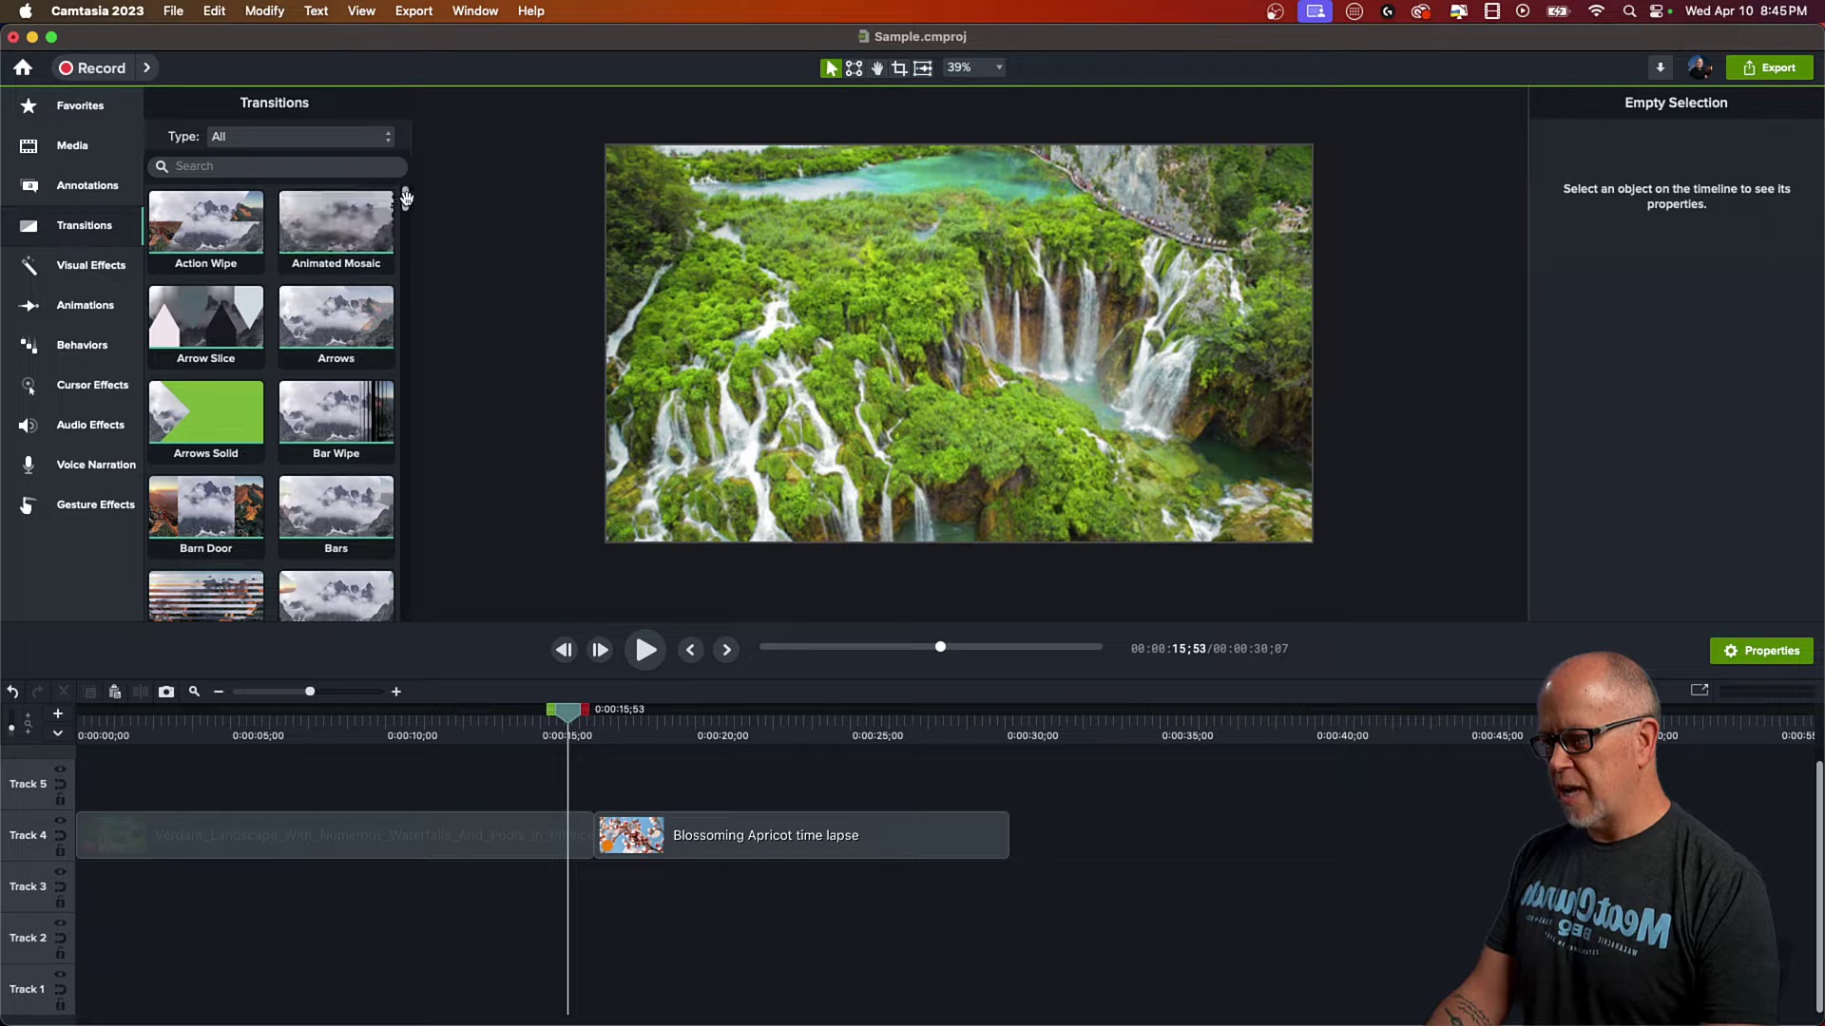
{"action": "mouse_move", "coordinate": [405, 198]}
{"action": "left_mouse_down"}
{"action": "mouse_move", "coordinate": [418, 317]}
{"action": "mouse_move", "coordinate": [403, 370]}
{"action": "mouse_move", "coordinate": [399, 301]}
{"action": "mouse_move", "coordinate": [399, 460]}
{"action": "mouse_move", "coordinate": [407, 187]}
{"action": "left_mouse_up"}
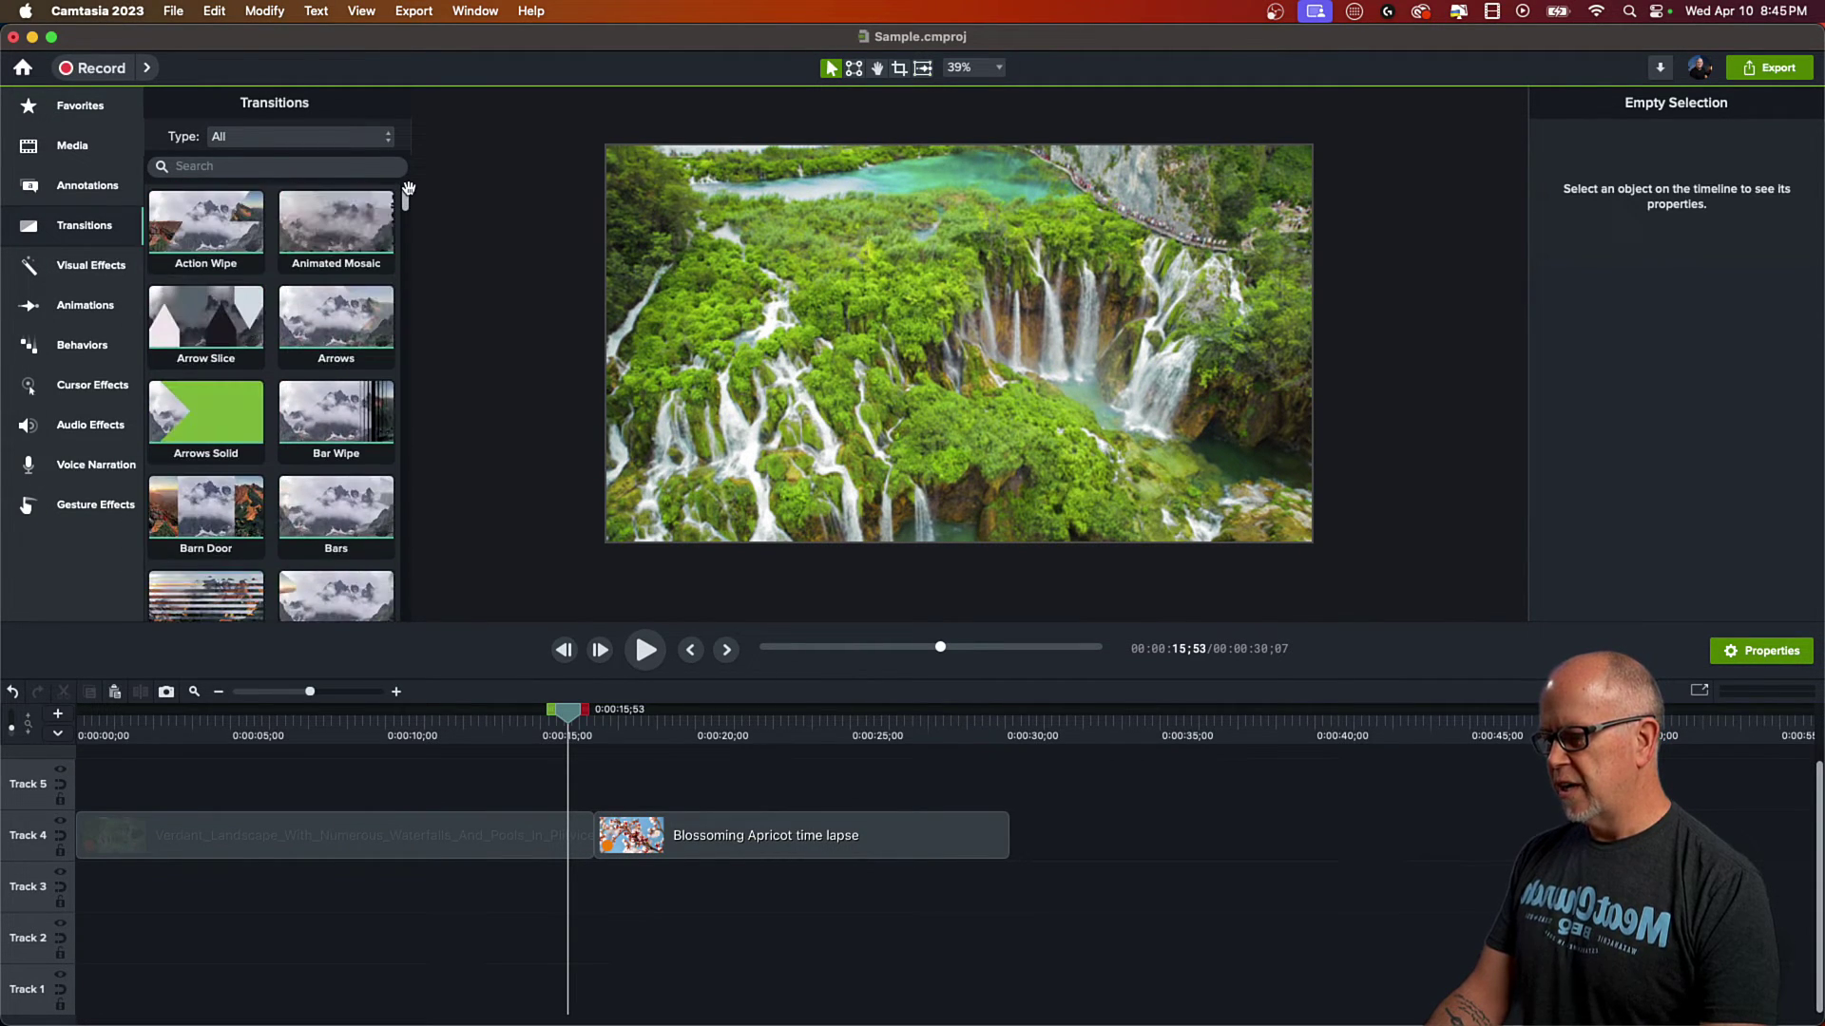
{"action": "left_click", "coordinate": [252, 302]}
{"action": "left_click", "coordinate": [88, 108]}
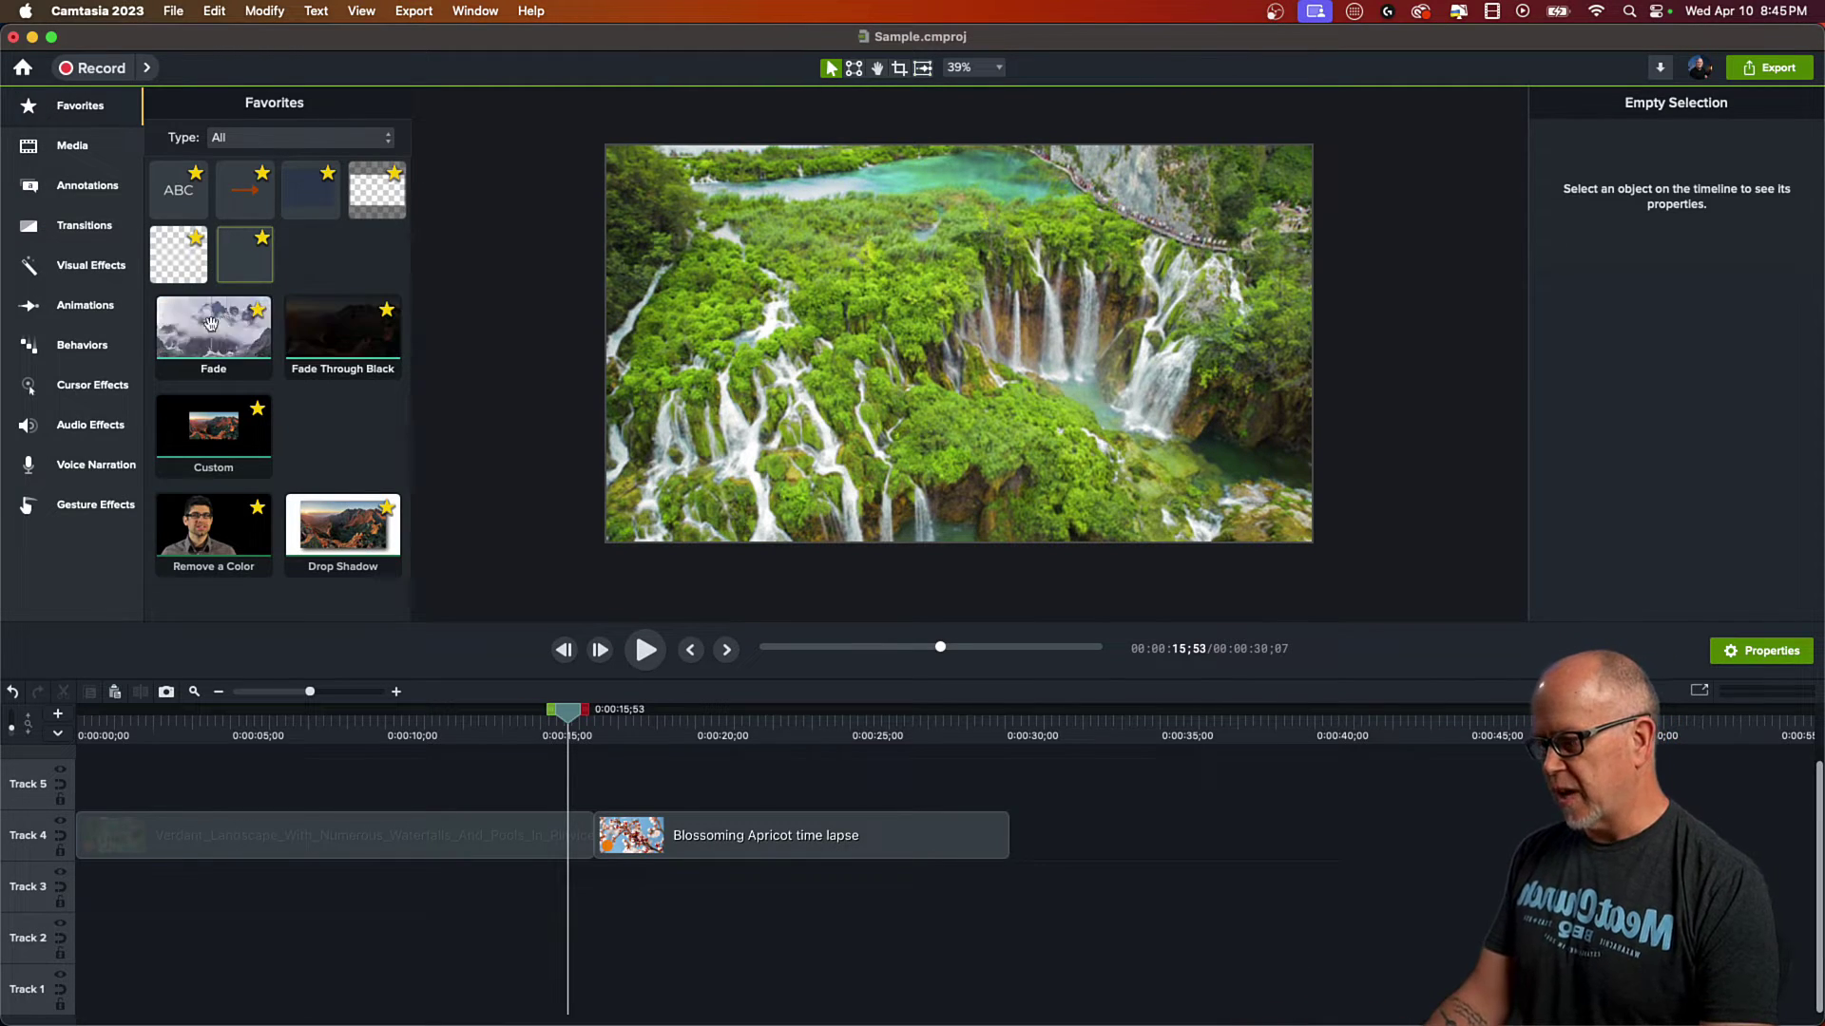
Step: Search the transitions for "slide" and apply Slide Left between the landscape and apricot clips
{"action": "left_click", "coordinate": [79, 229]}
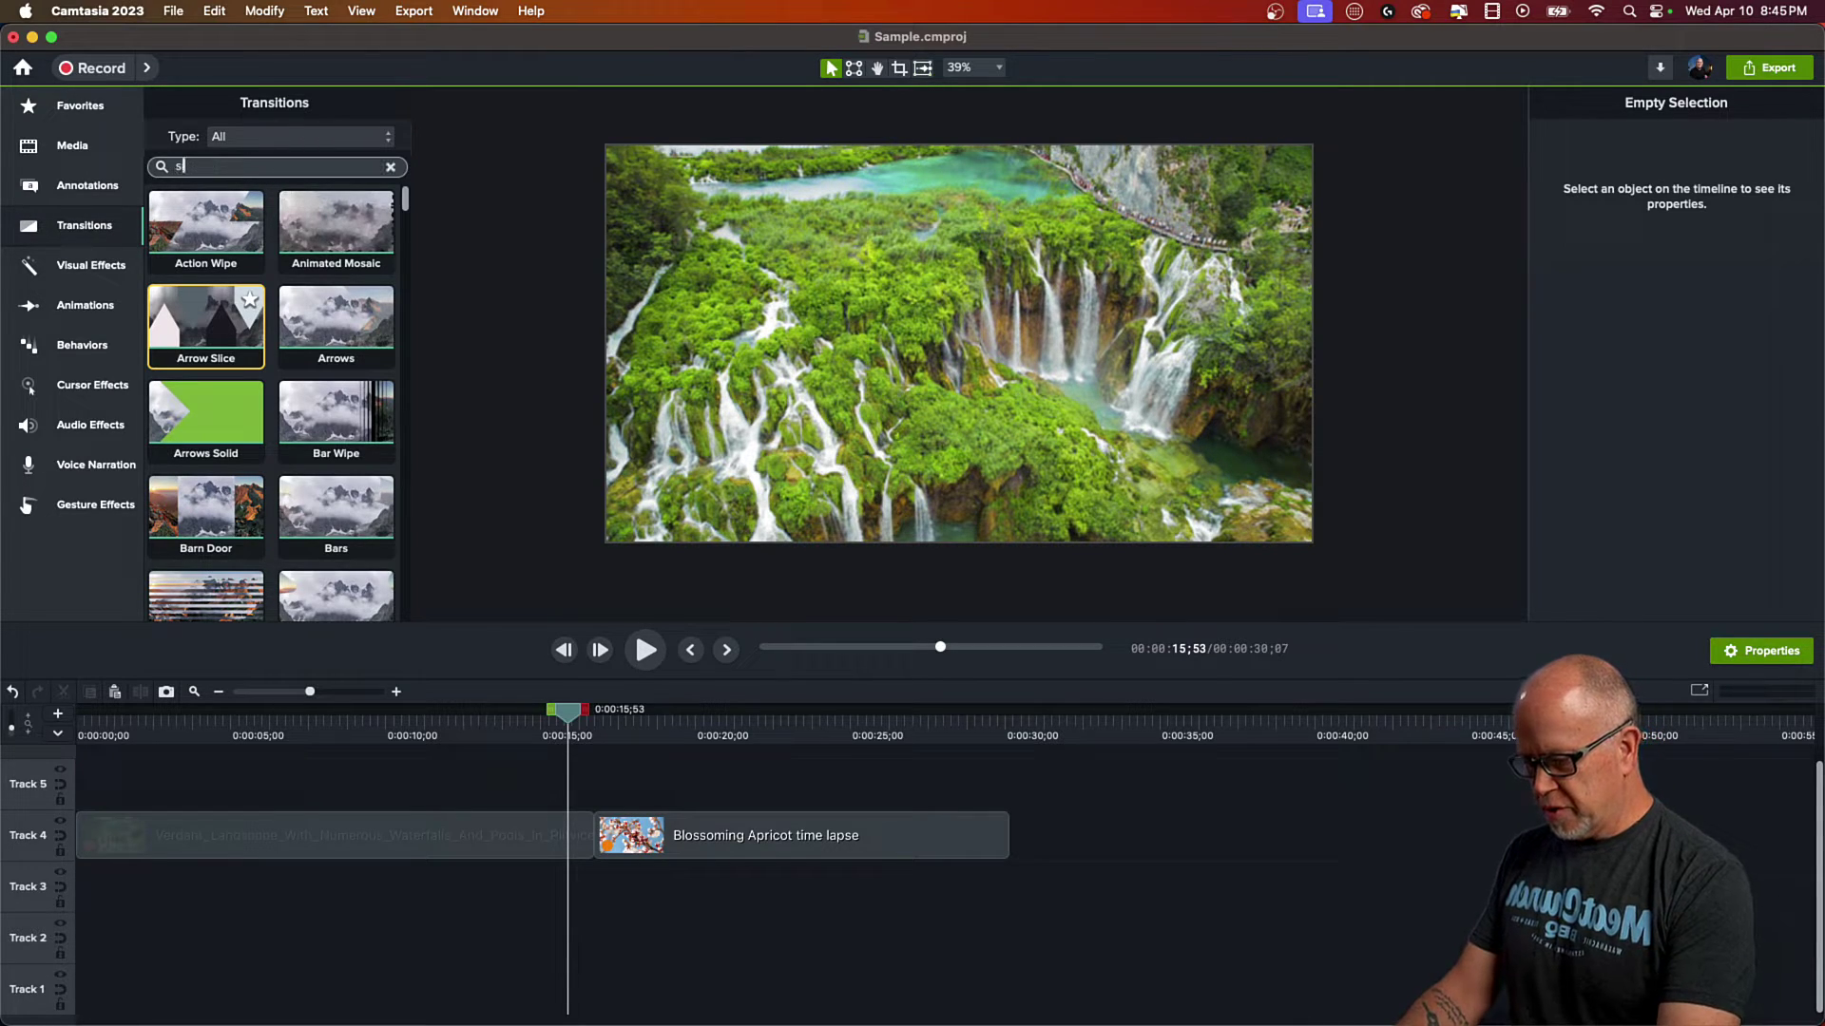
{"action": "type", "text": "slide"}
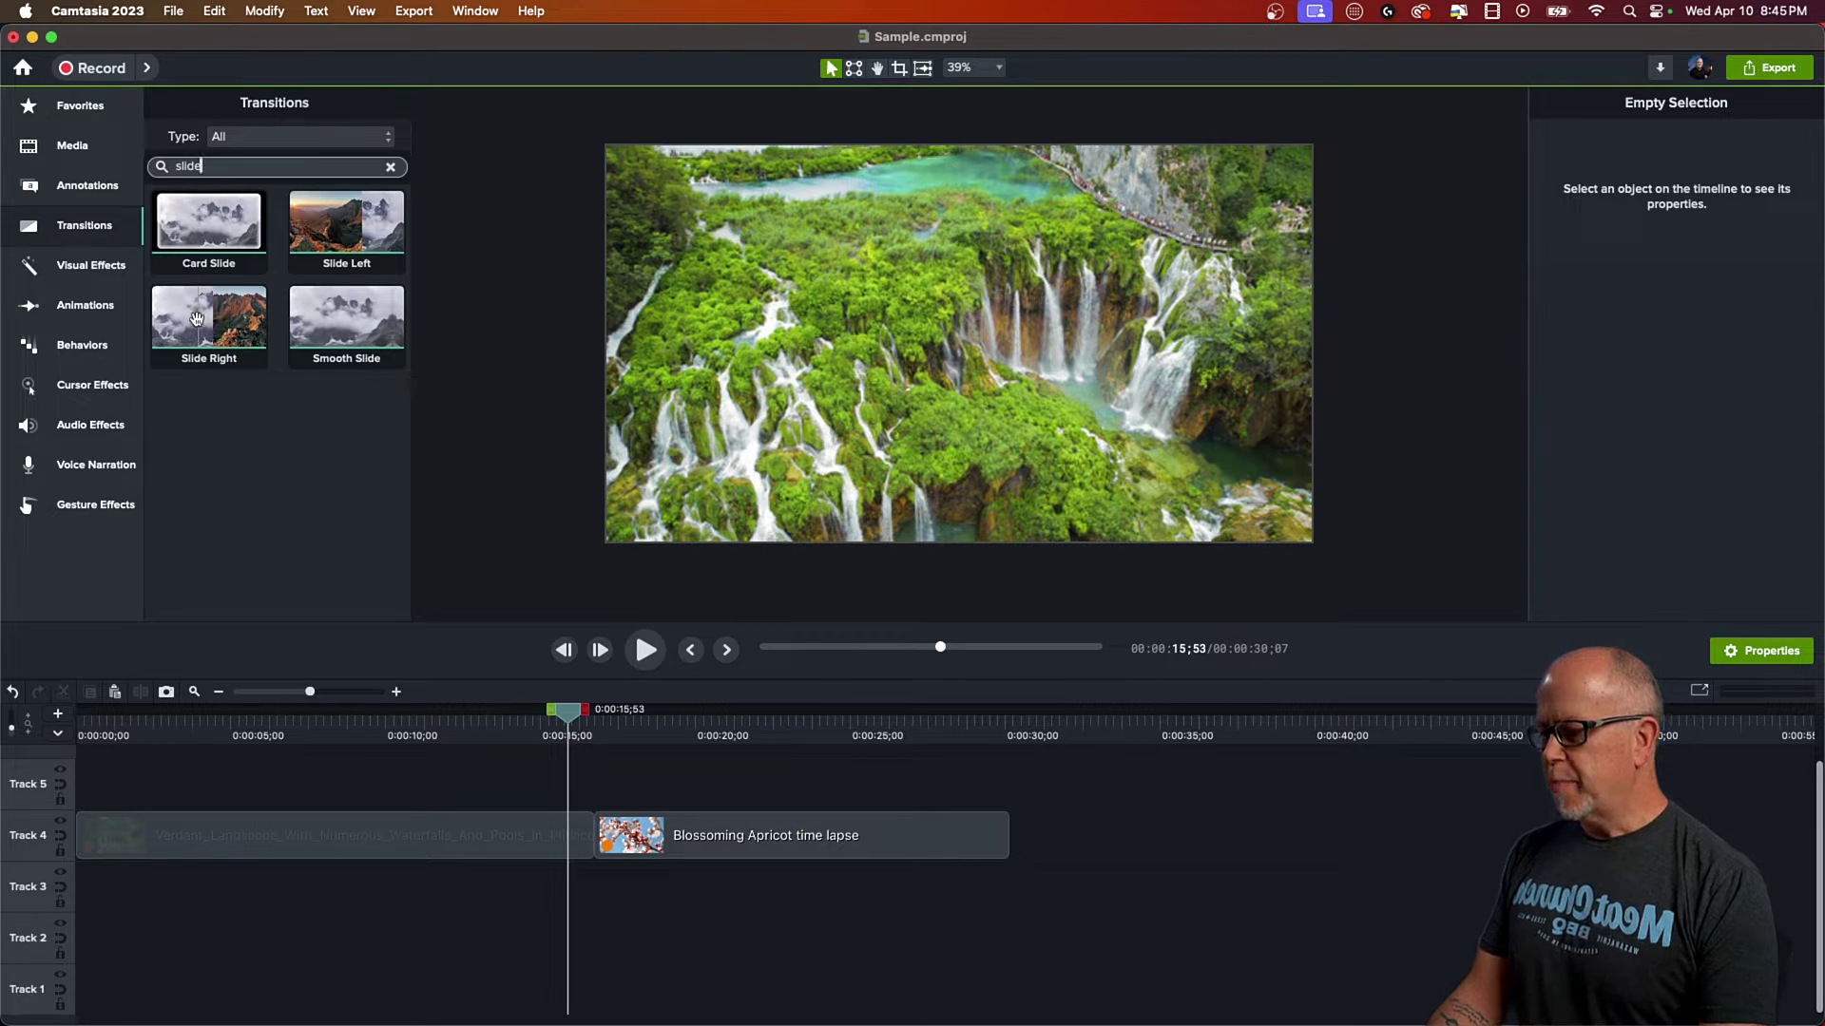
{"action": "left_click_drag", "start_coordinate": [341, 219], "coordinate": [590, 823]}
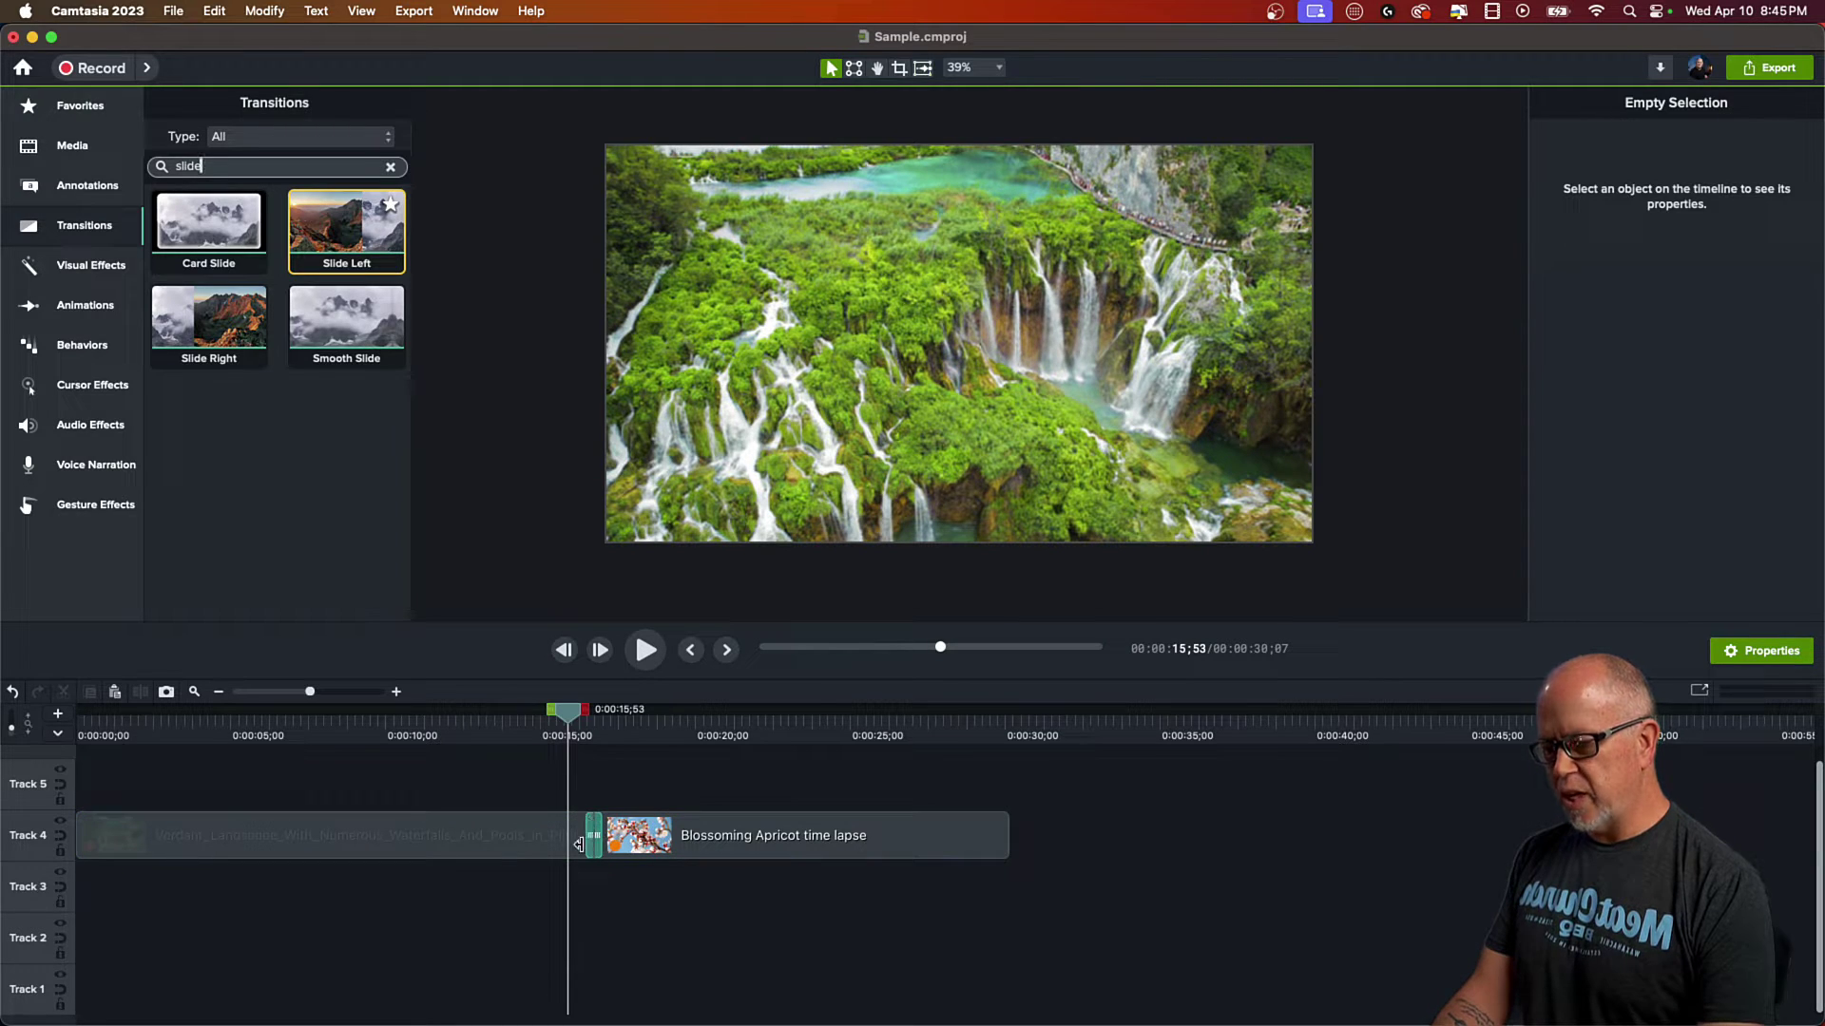
Step: Play through the Slide Left transition between the two clips and delete it from the timeline
{"action": "left_click_drag", "start_coordinate": [308, 694], "coordinate": [342, 694]}
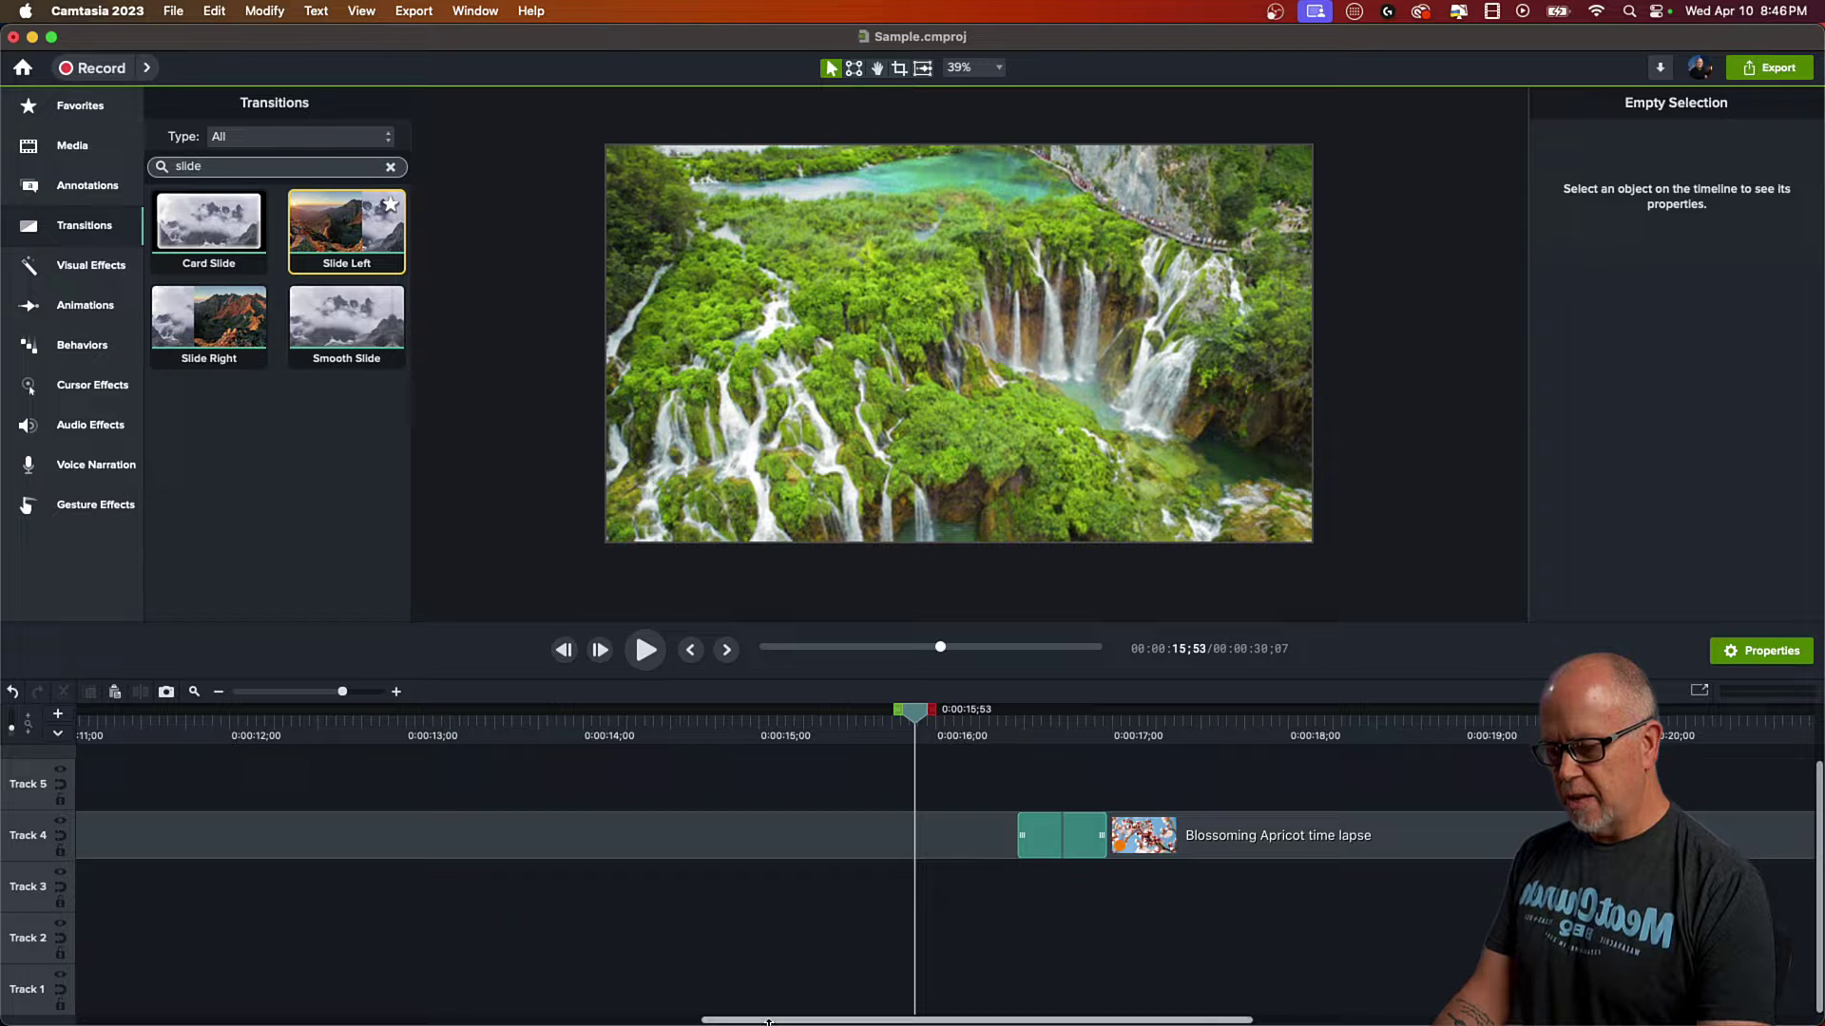
{"action": "scroll", "coordinate": [789, 988], "scroll_direction": "right", "scroll_amount": 5}
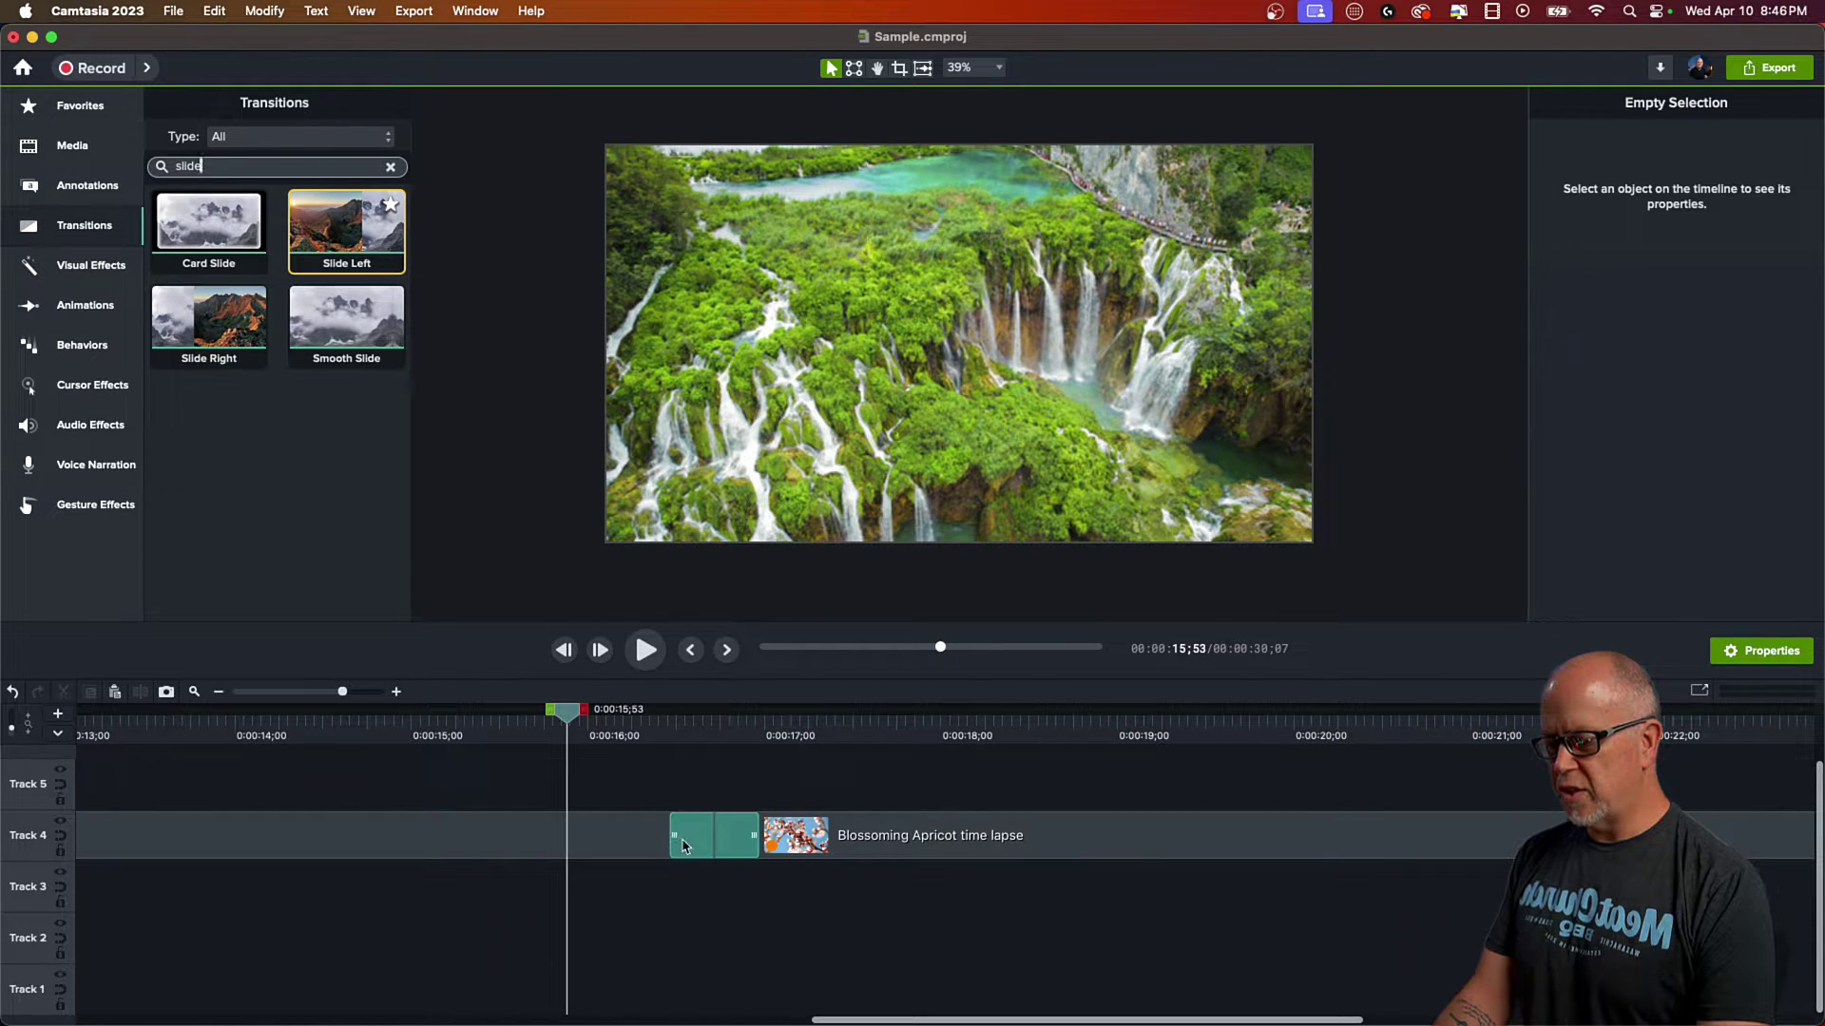
{"action": "left_click", "coordinate": [685, 845]}
{"action": "left_click", "coordinate": [627, 836]}
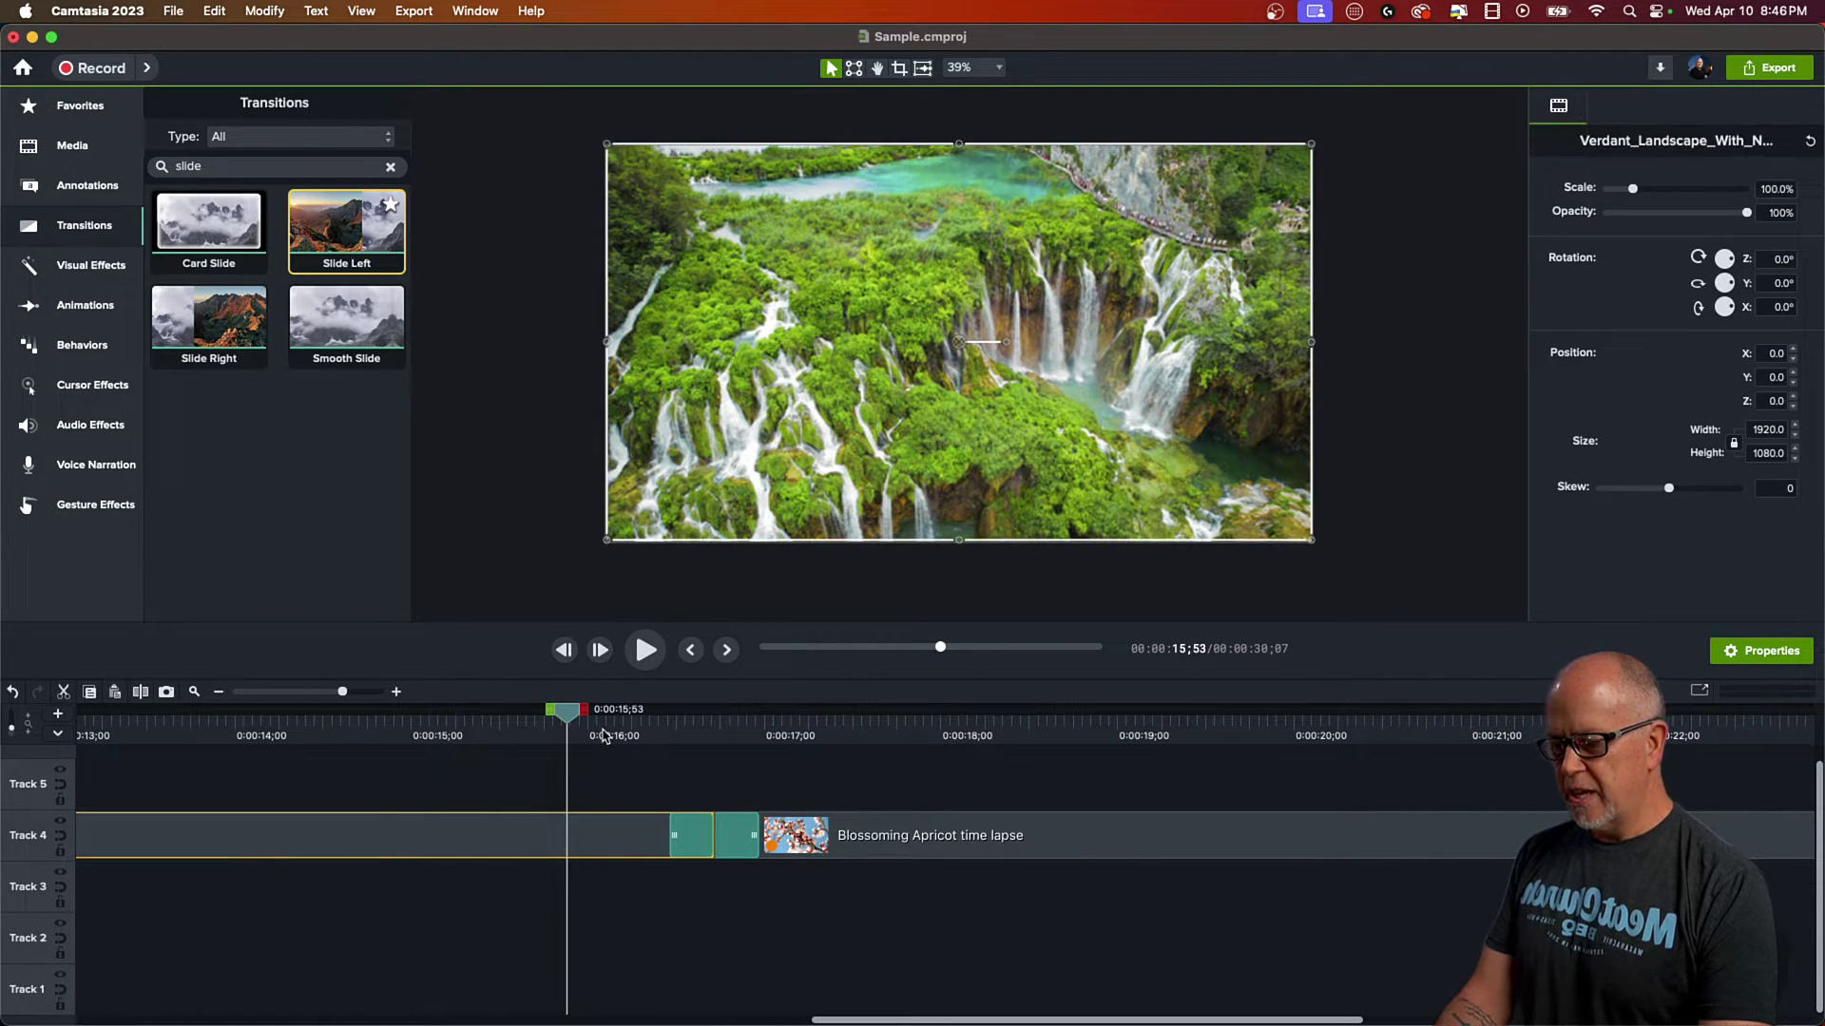
{"action": "left_click", "coordinate": [602, 740]}
{"action": "key", "text": "space"}
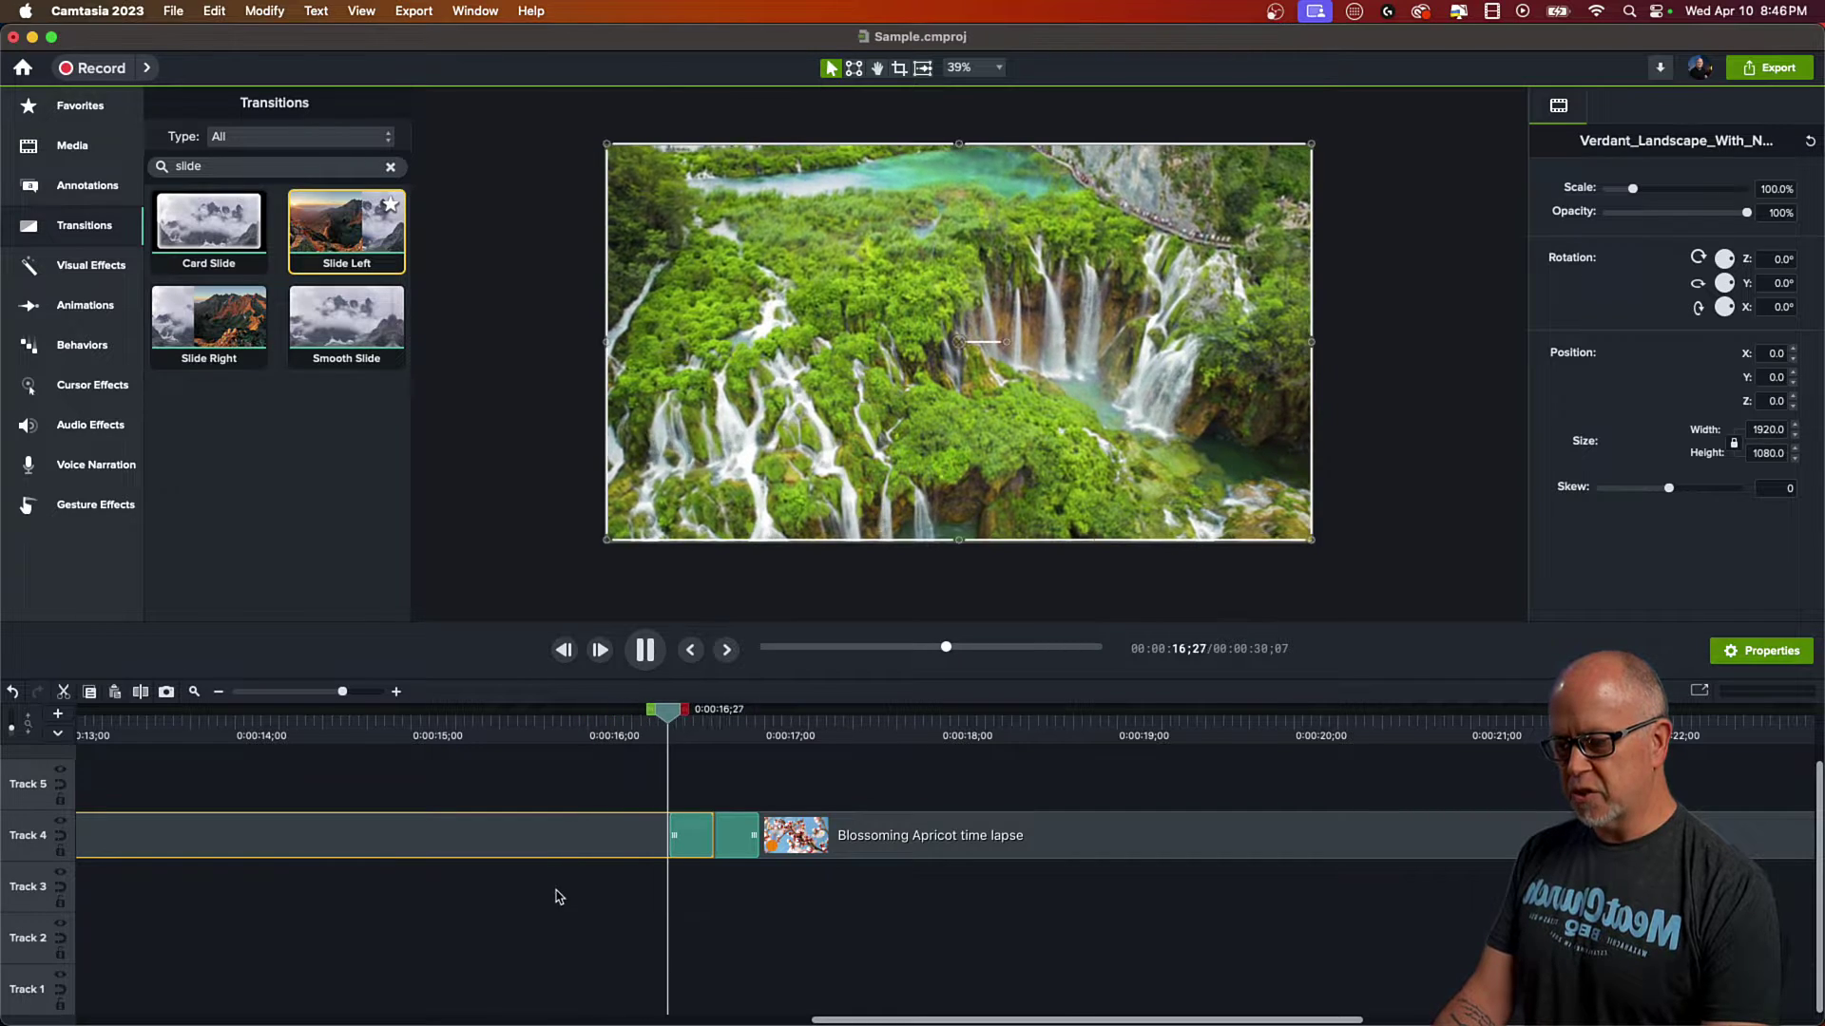
{"action": "key", "text": "space"}
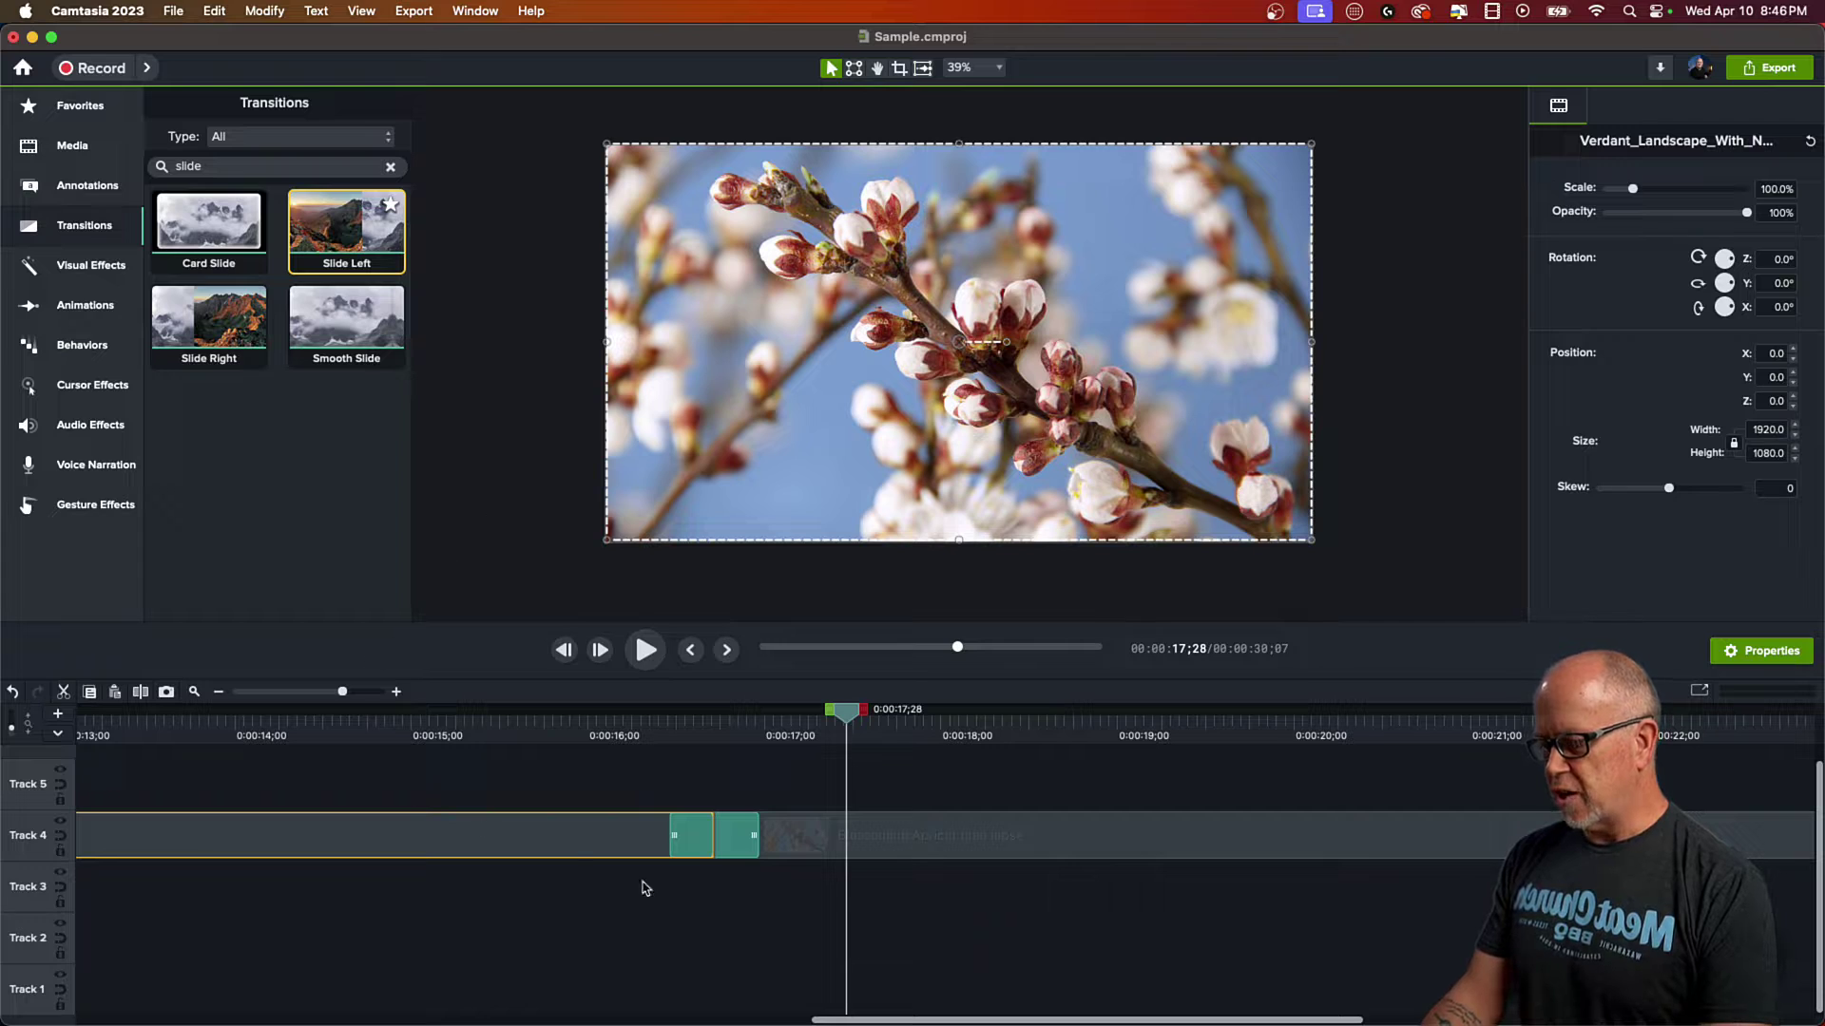
{"action": "left_click", "coordinate": [686, 833]}
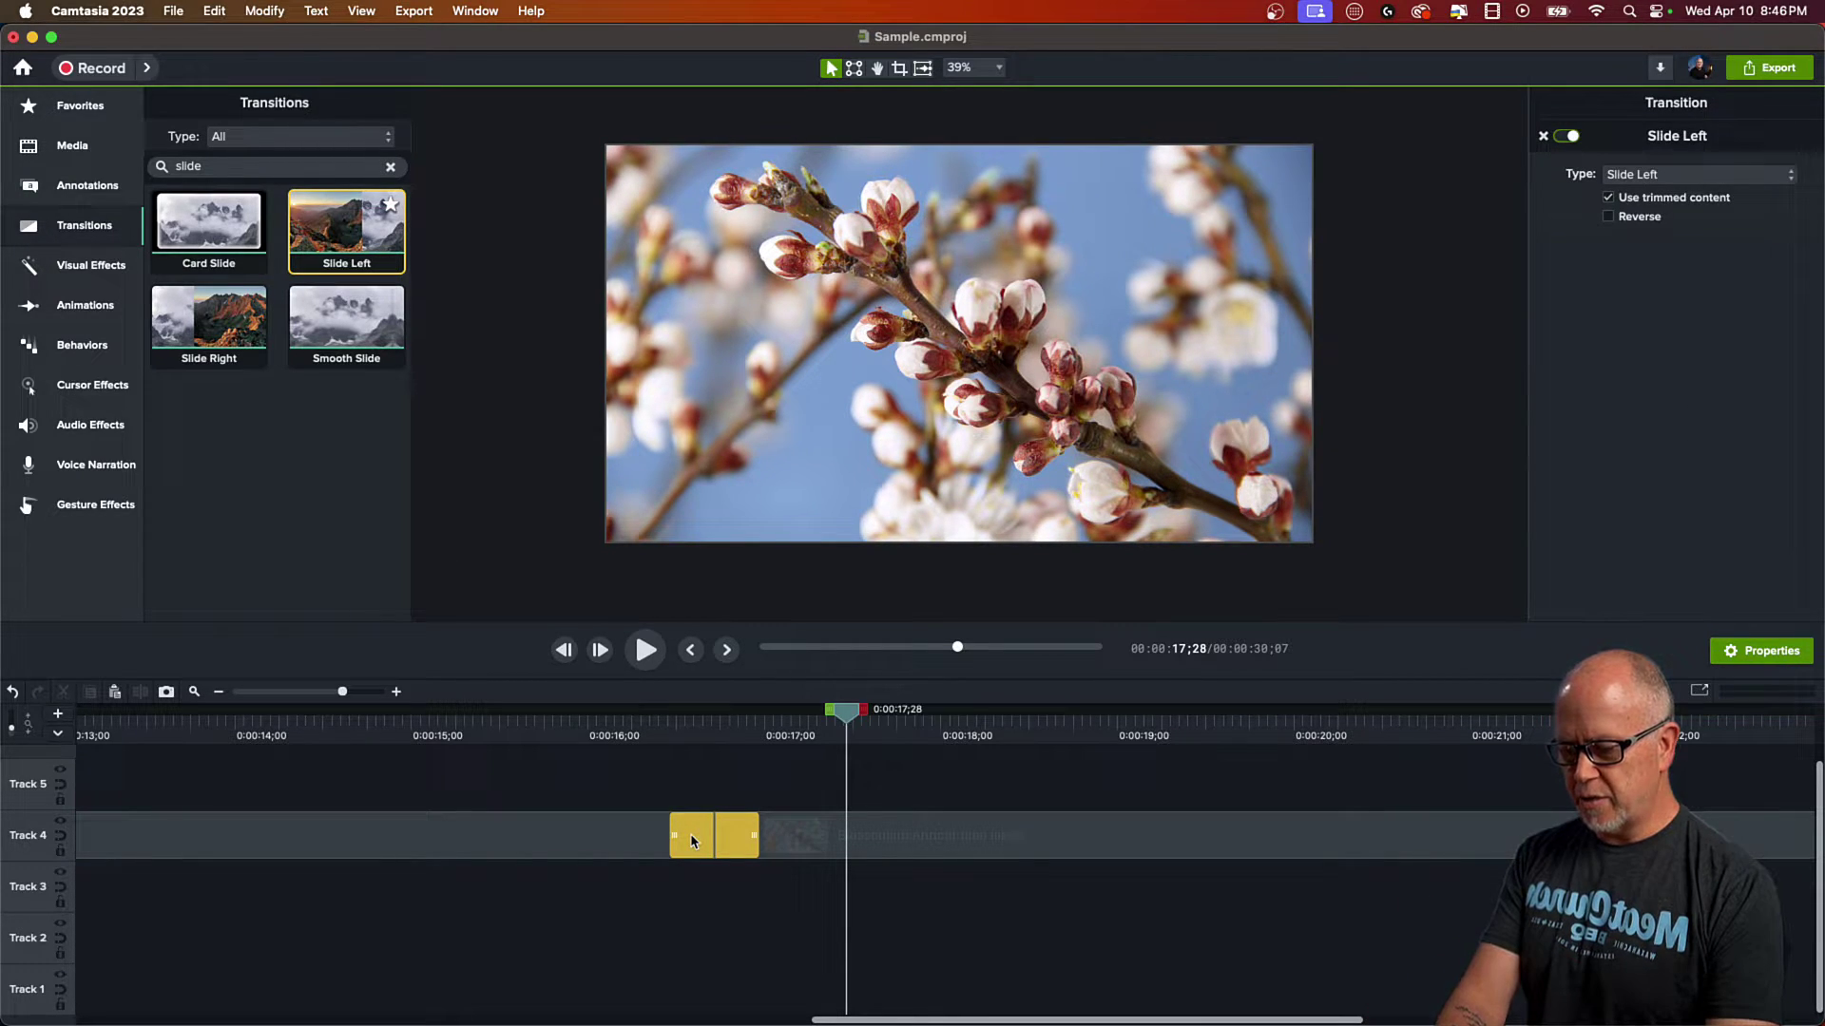
{"action": "key", "text": "Delete"}
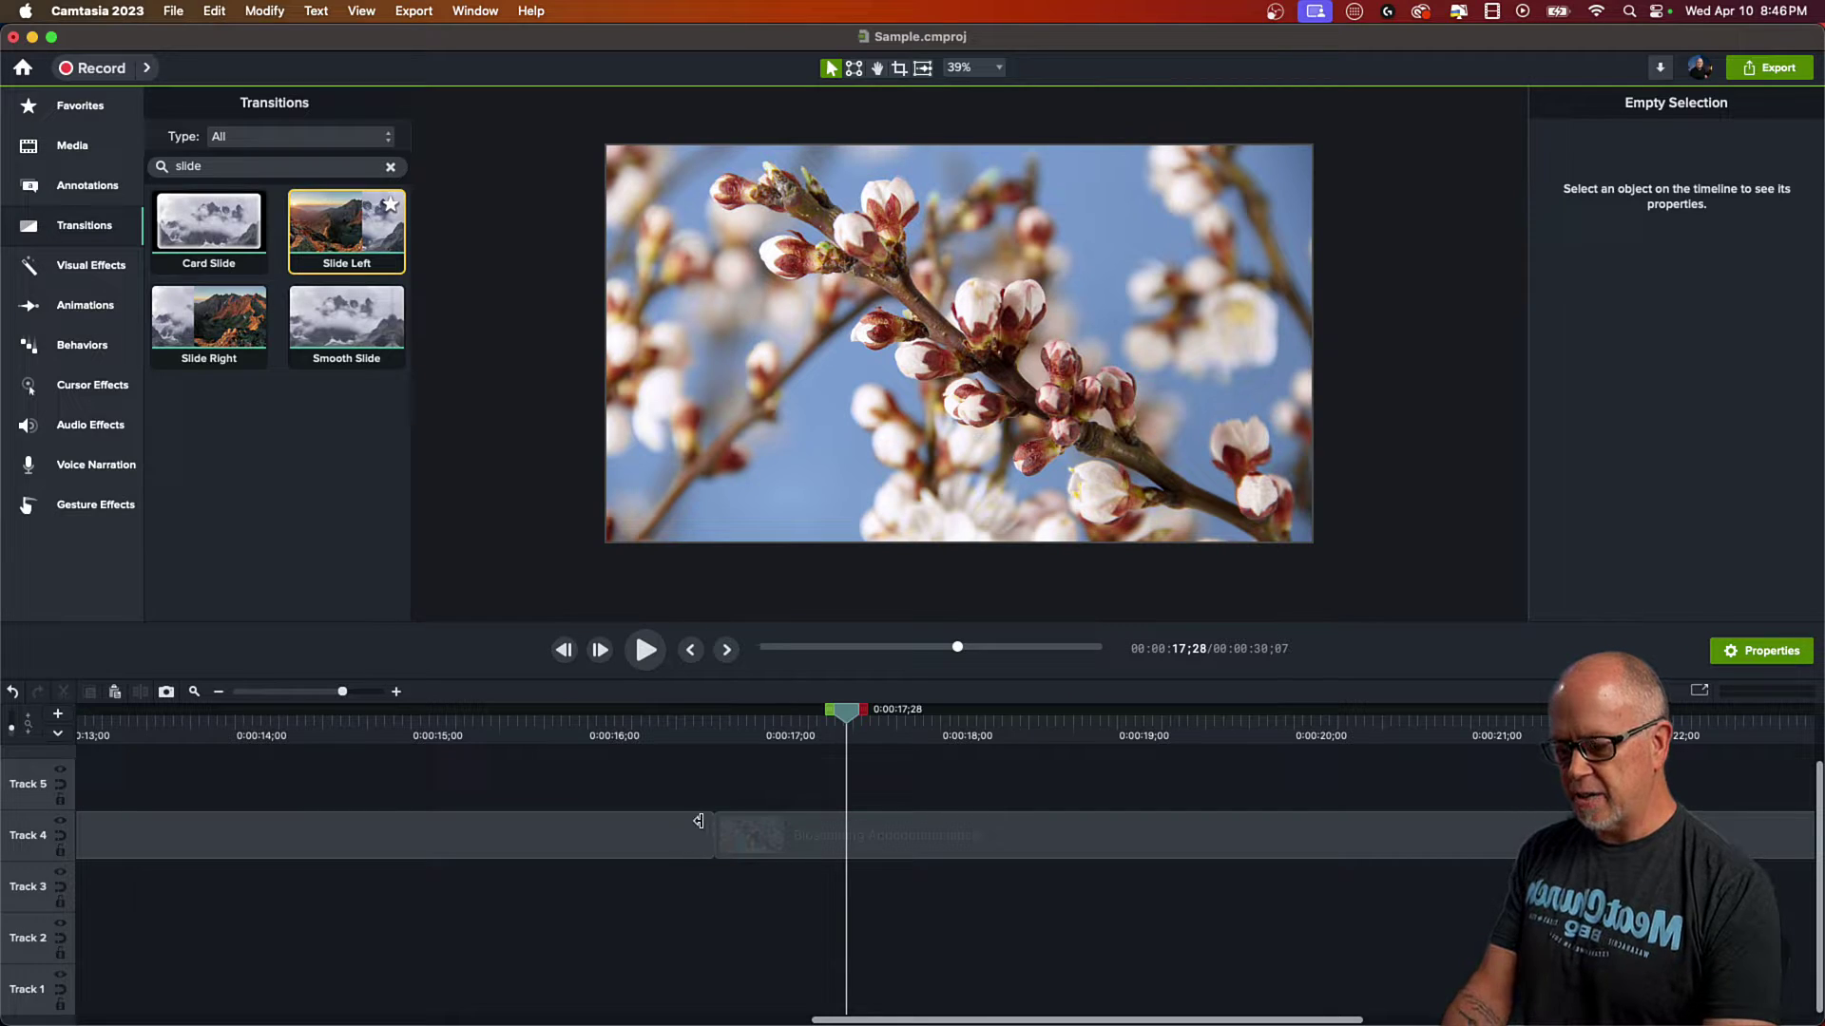
Step: Split the Blossoming Apricot clip at 0:00:21;39 and delete everything after the cut
{"action": "left_click", "coordinate": [195, 691]}
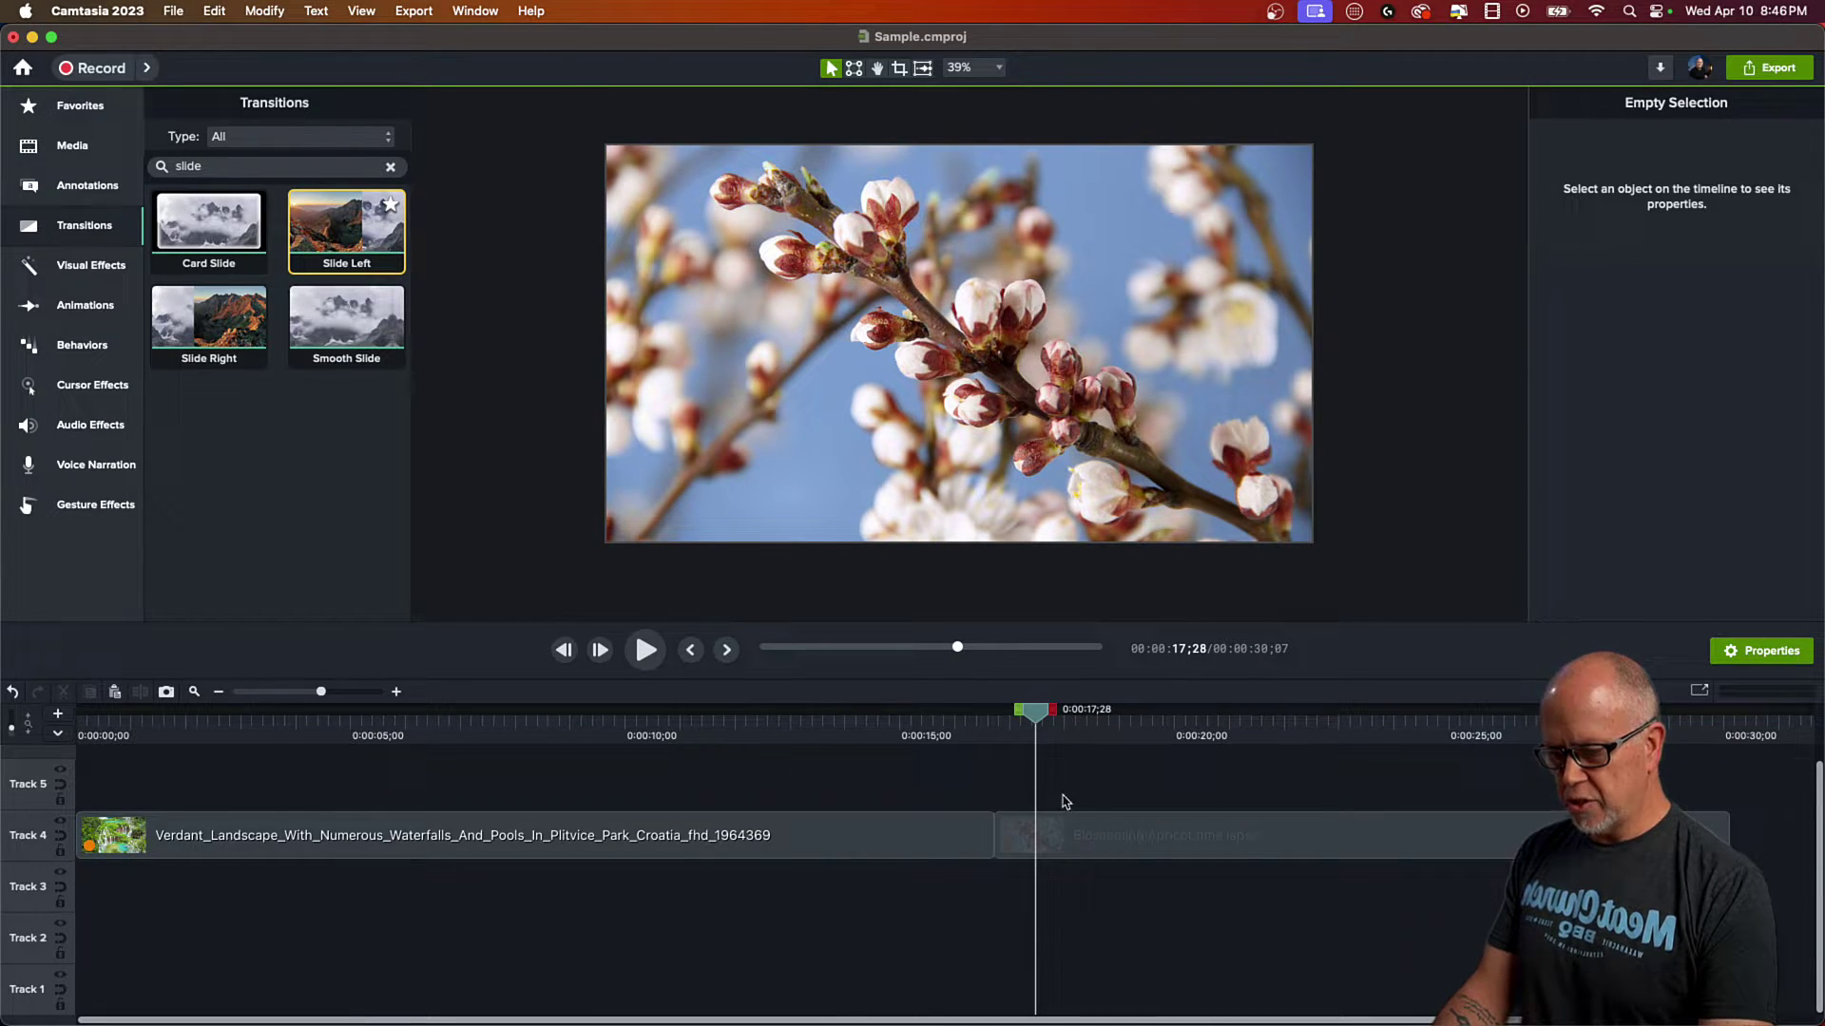
{"action": "left_click_drag", "start_coordinate": [1038, 721], "coordinate": [1267, 741]}
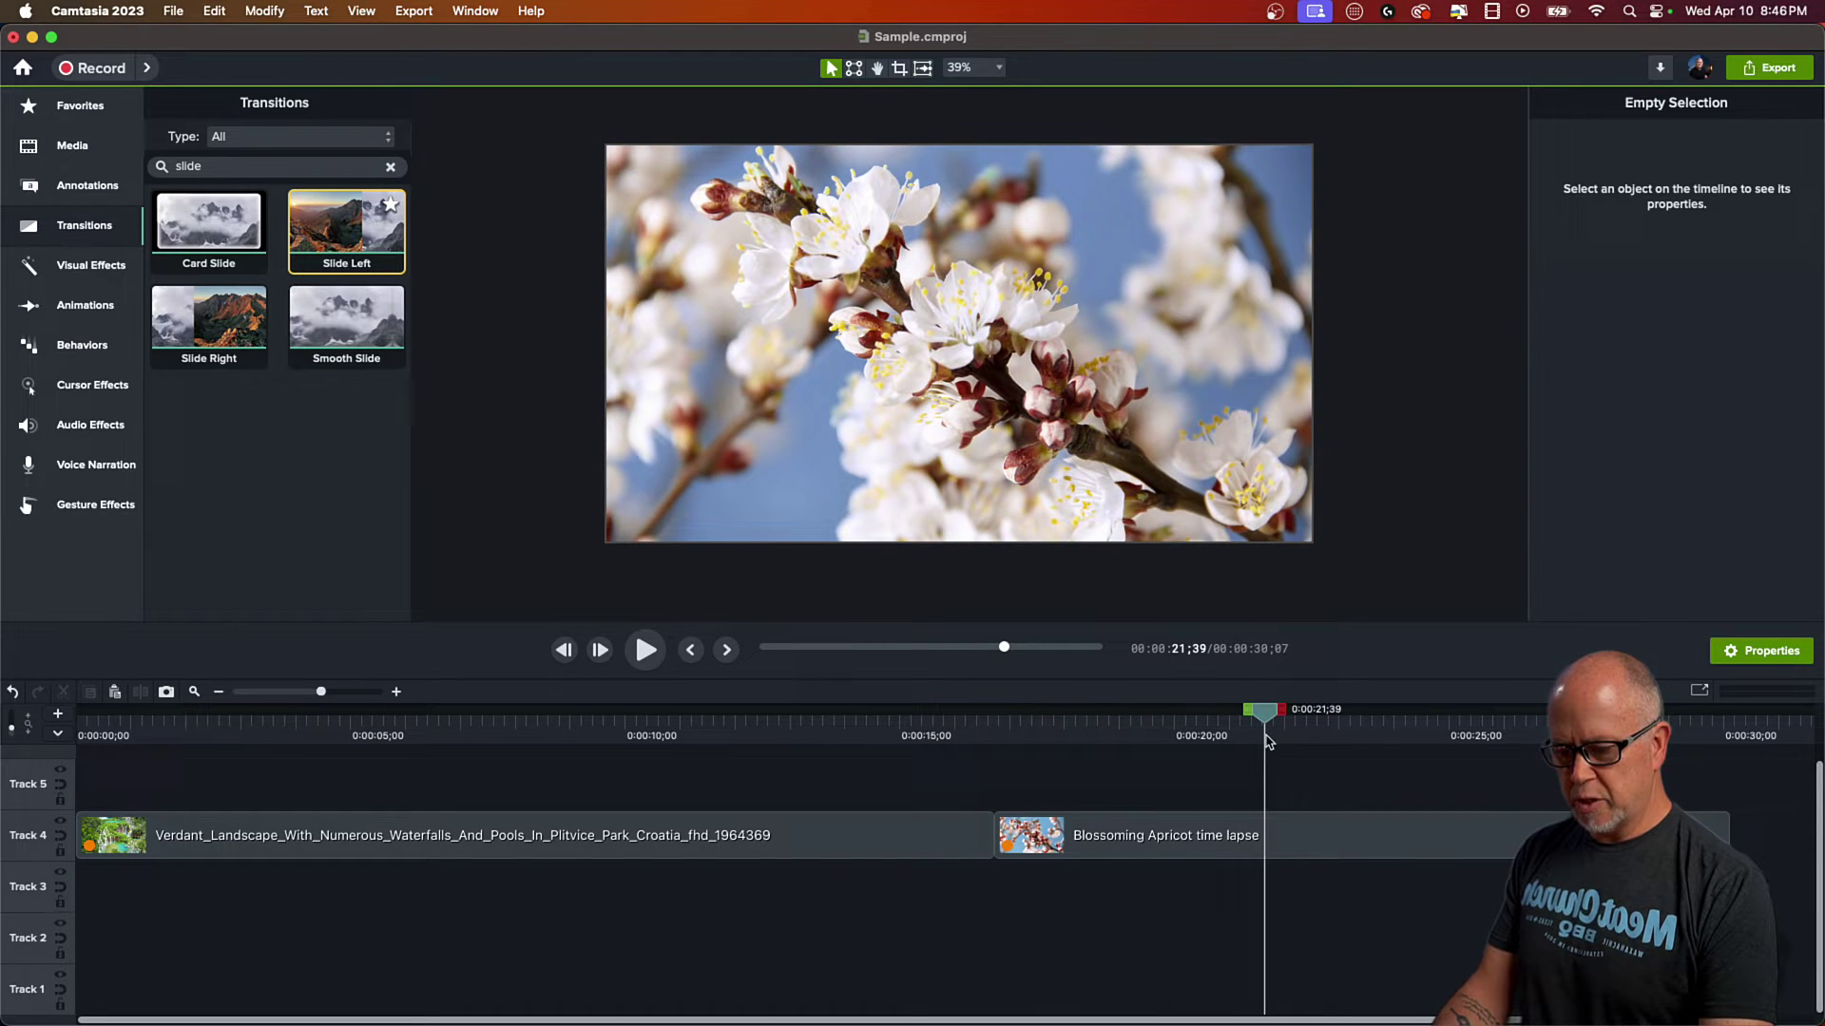
{"action": "left_click", "coordinate": [1320, 837]}
{"action": "key", "text": "s"}
{"action": "key", "text": "Delete"}
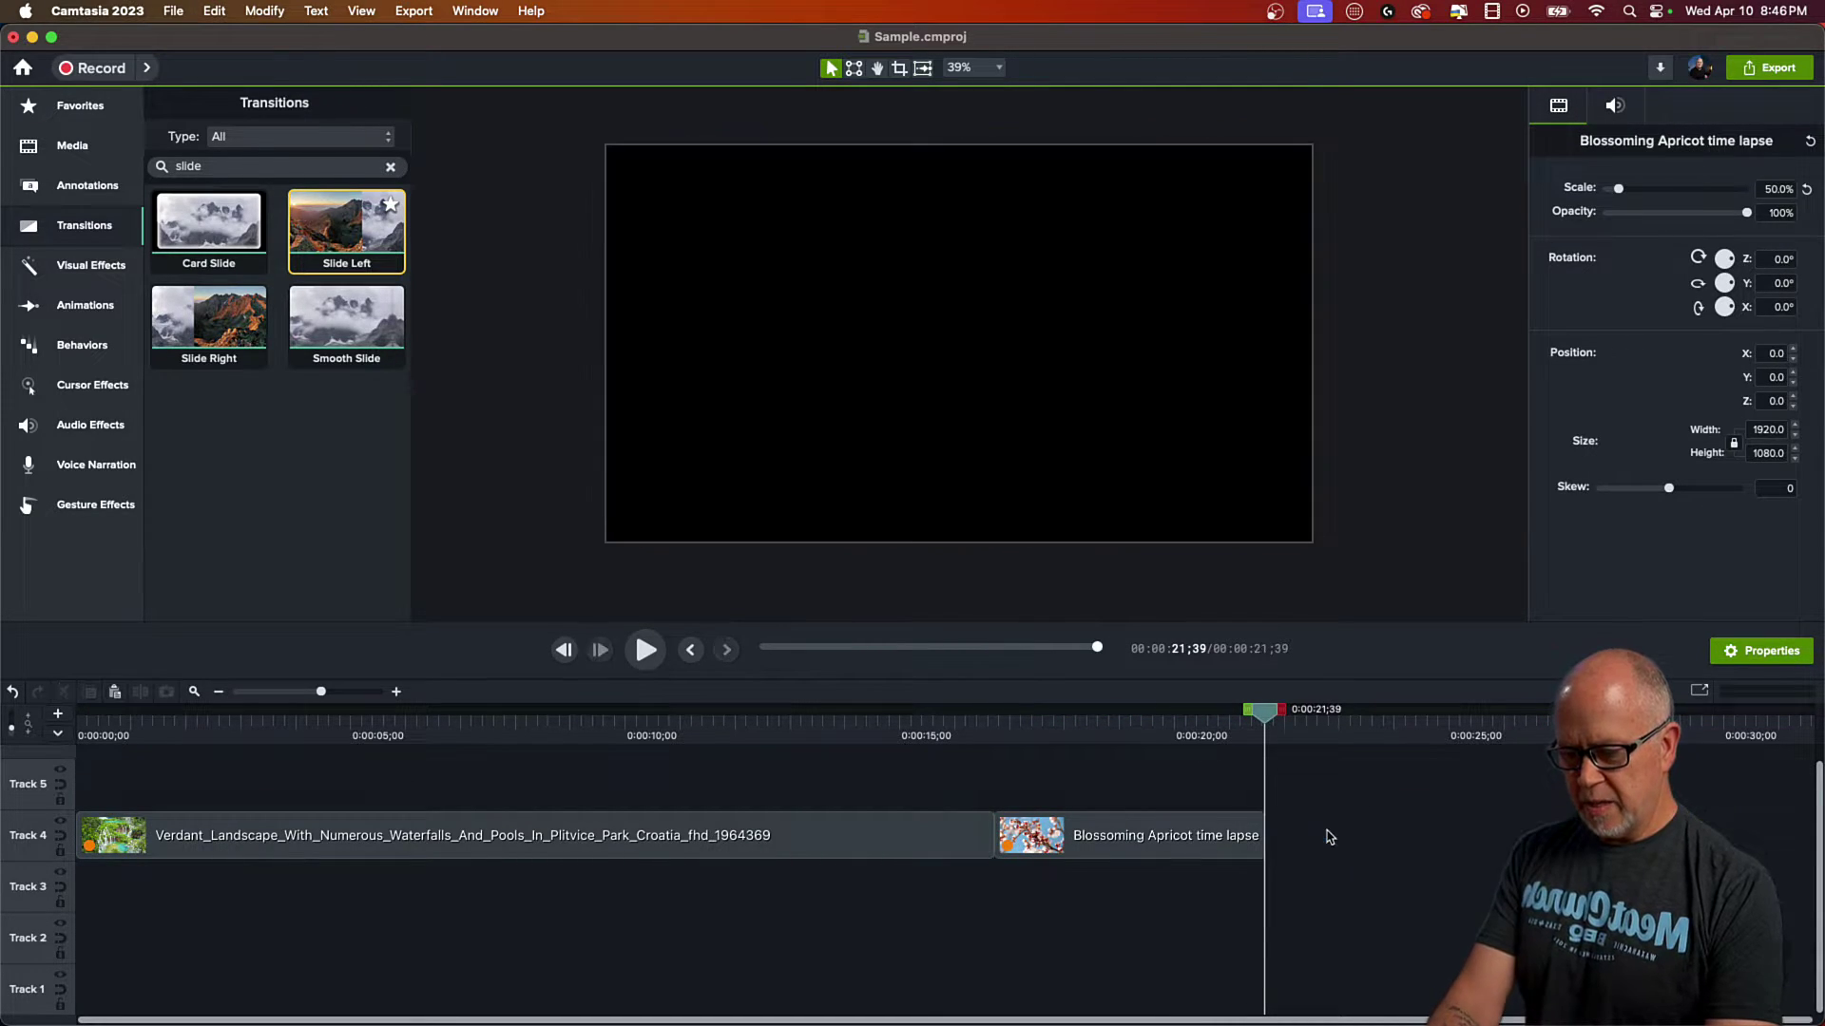
Step: Remove the landscape clip's portion before 0:00:11;39, and stack the rest on Track 3 at the start with the apricot clip overlapping its end on Track 2
{"action": "left_click", "coordinate": [719, 728]}
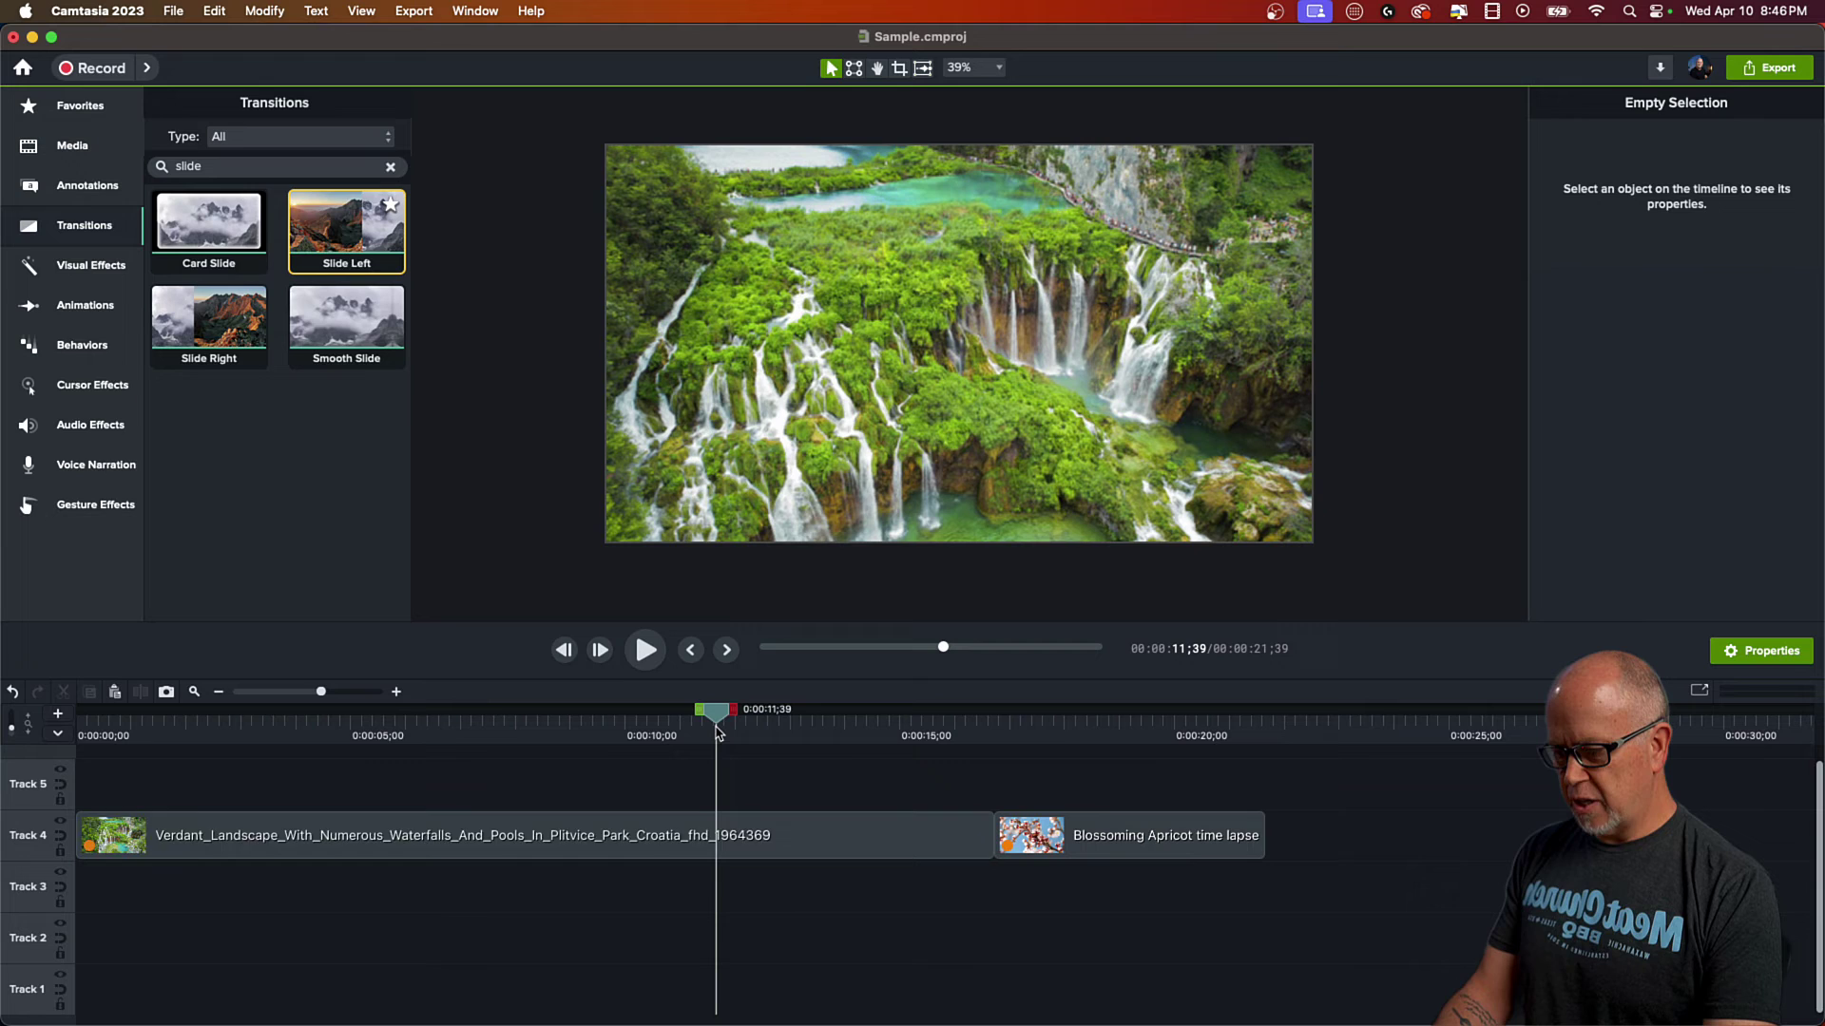
{"action": "left_click", "coordinate": [670, 836]}
{"action": "key", "text": "s"}
{"action": "left_click", "coordinate": [613, 848]}
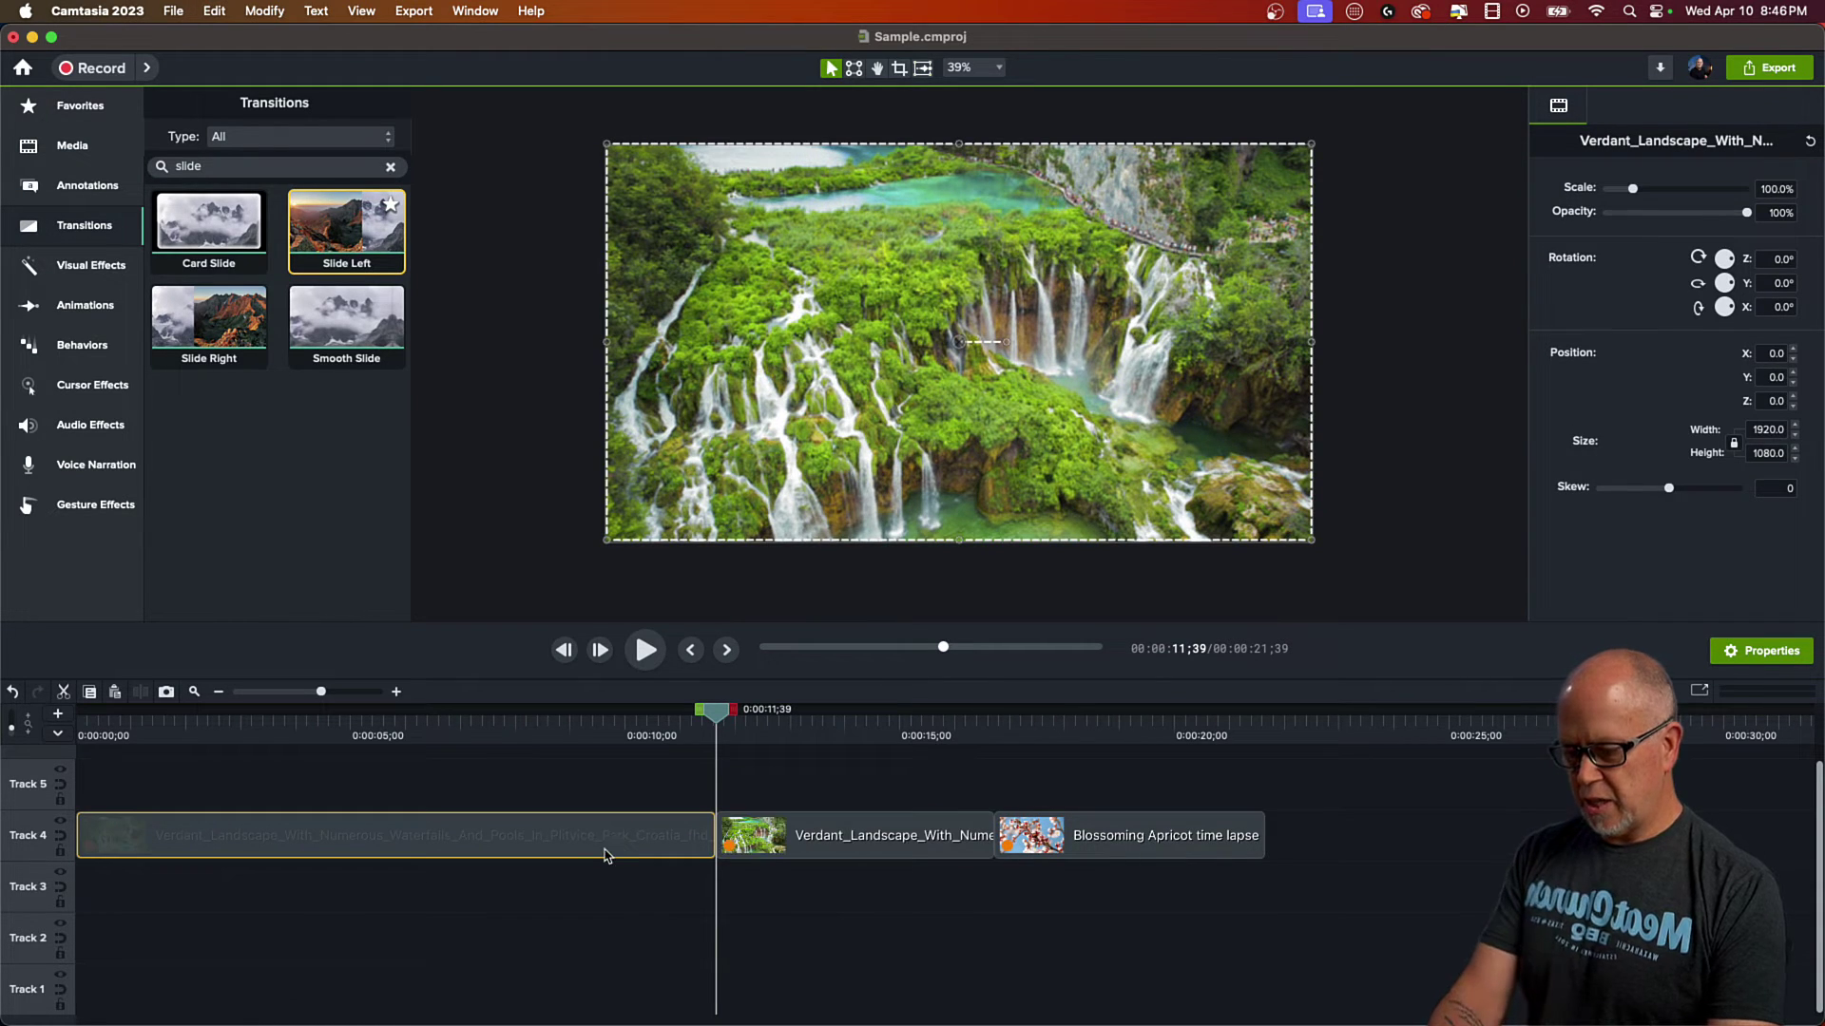
{"action": "key", "text": "Delete"}
{"action": "left_click_drag", "start_coordinate": [964, 796], "coordinate": [367, 948]}
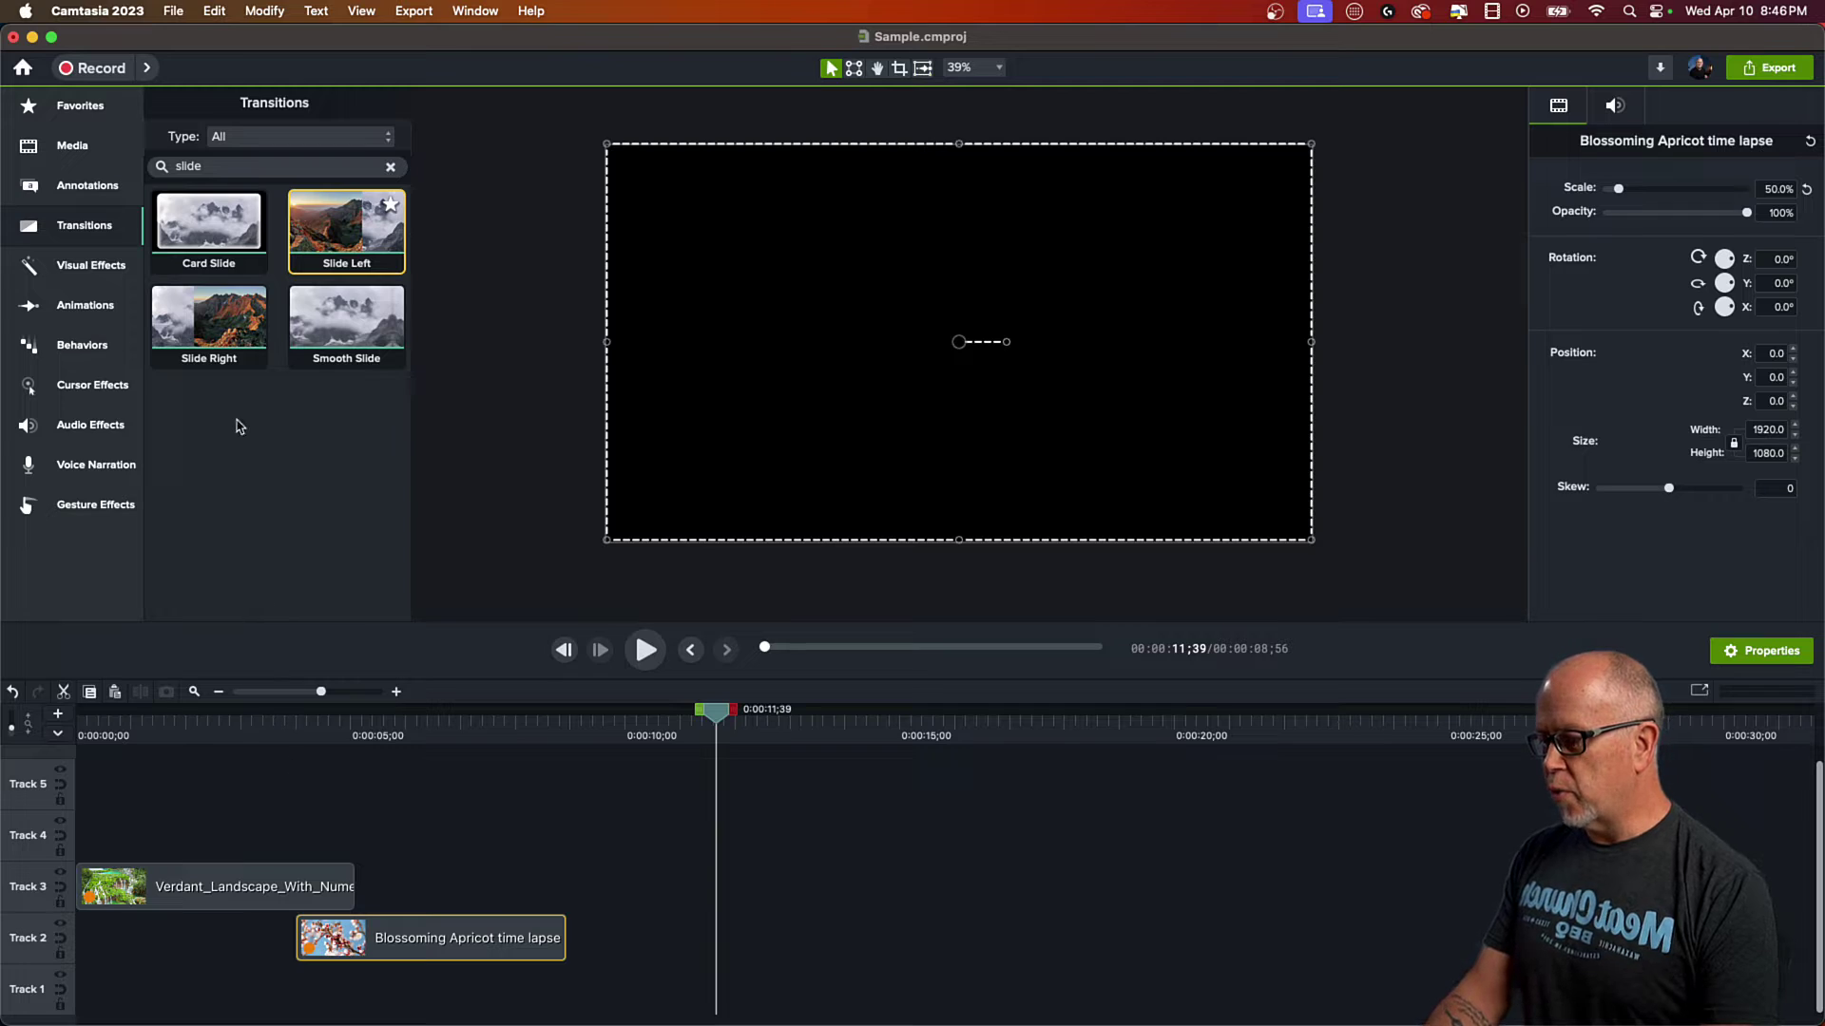
Step: Add a dark blue rectangle annotation without an outline on Track 4, starting at 0:00:03;44 above the landscape clip
{"action": "left_click", "coordinate": [87, 267]}
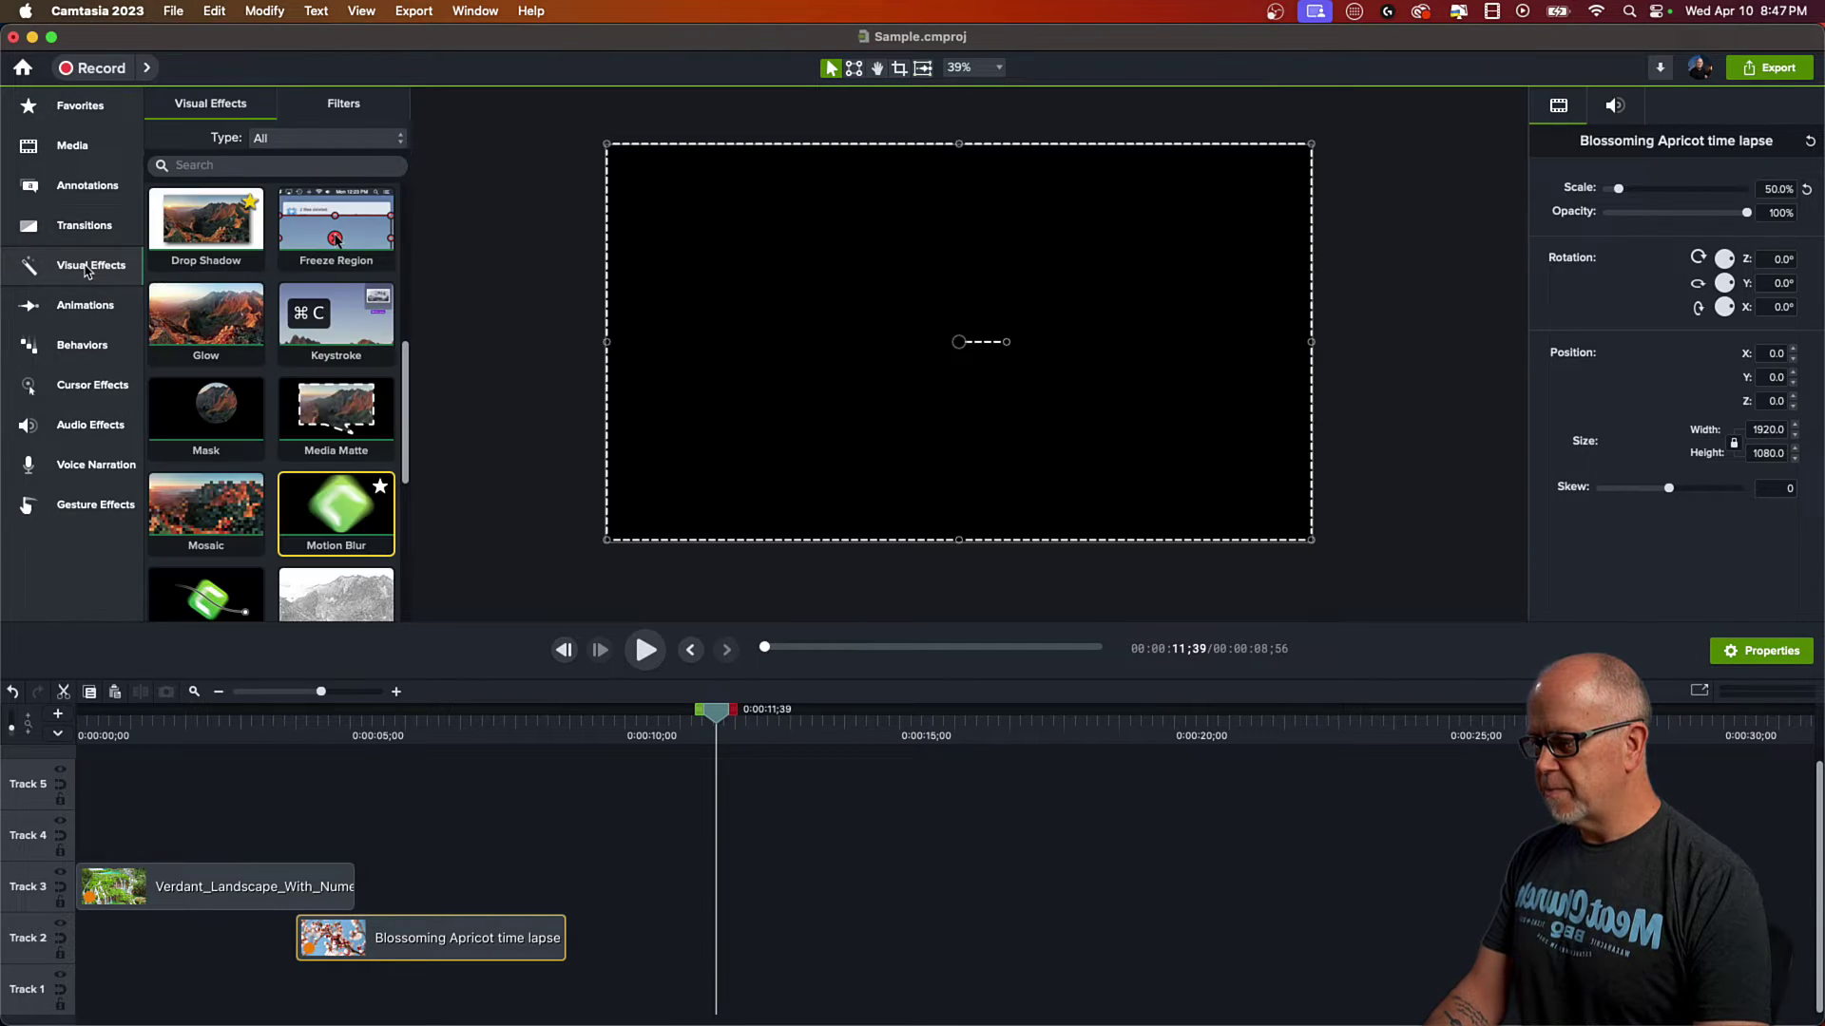
{"action": "left_click", "coordinate": [86, 193]}
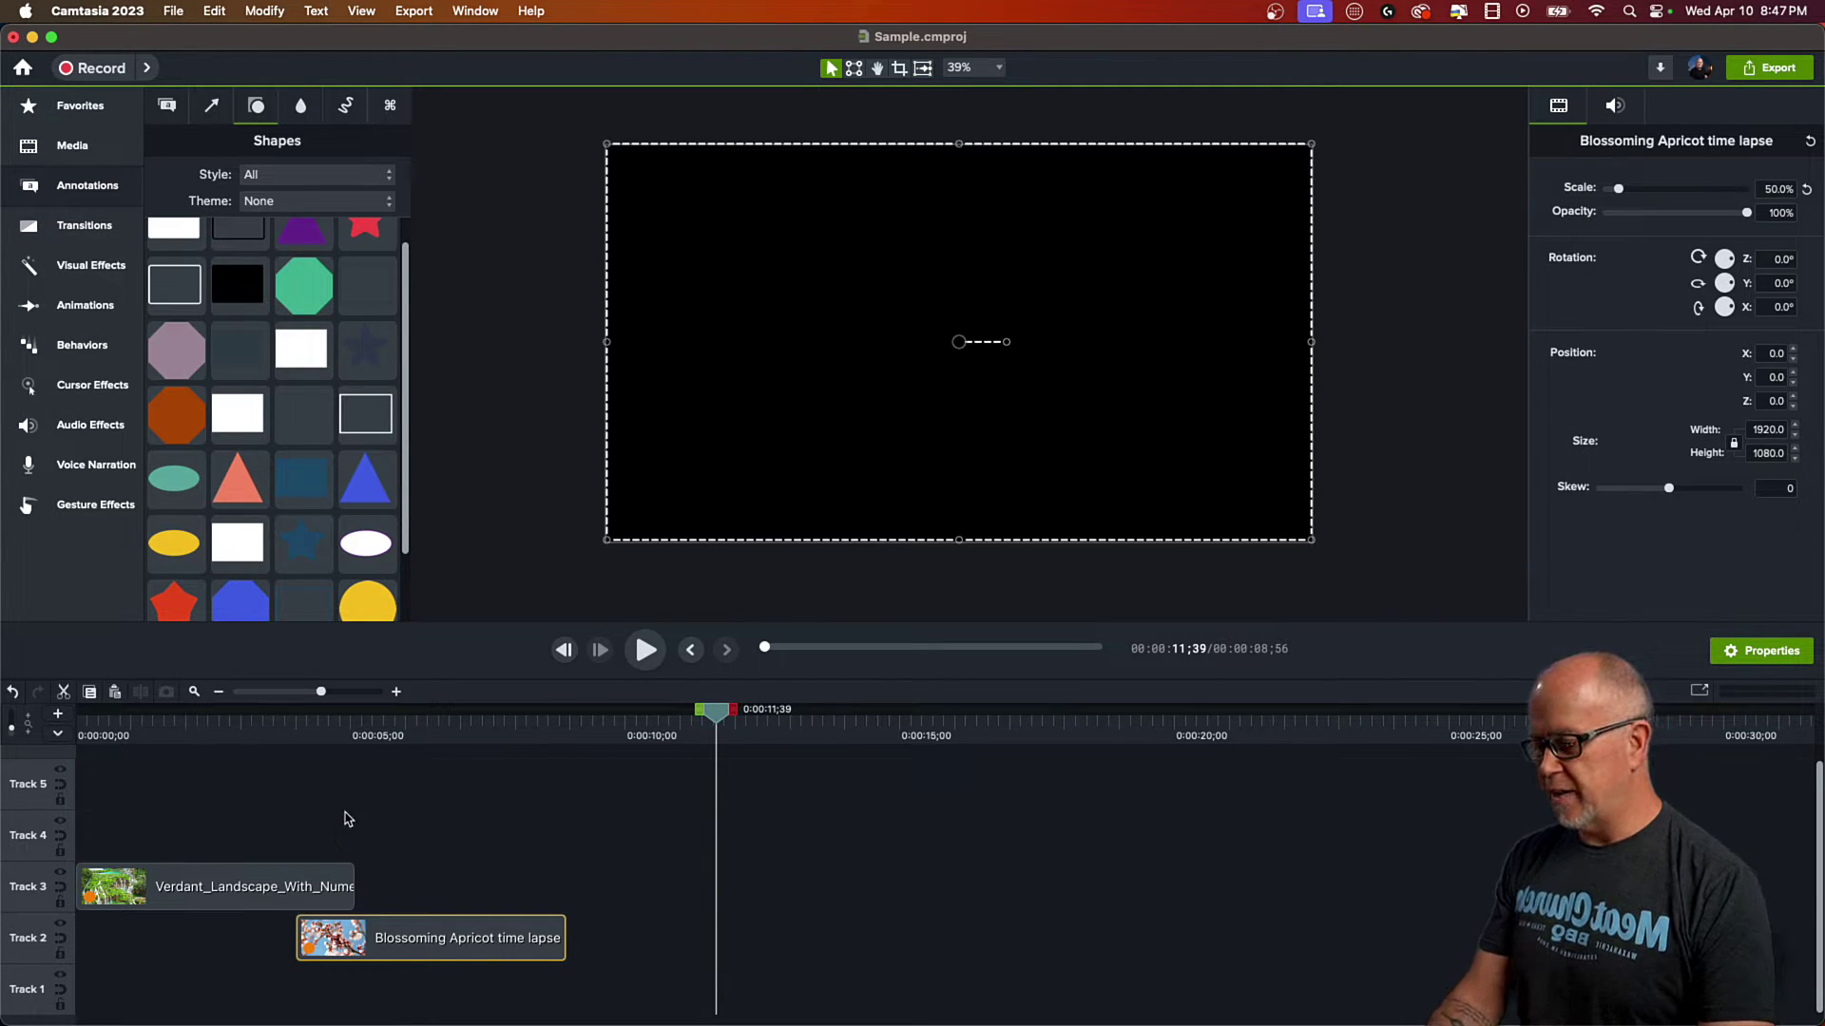
{"action": "left_click", "coordinate": [315, 737]}
{"action": "left_click_drag", "start_coordinate": [313, 720], "coordinate": [281, 746]}
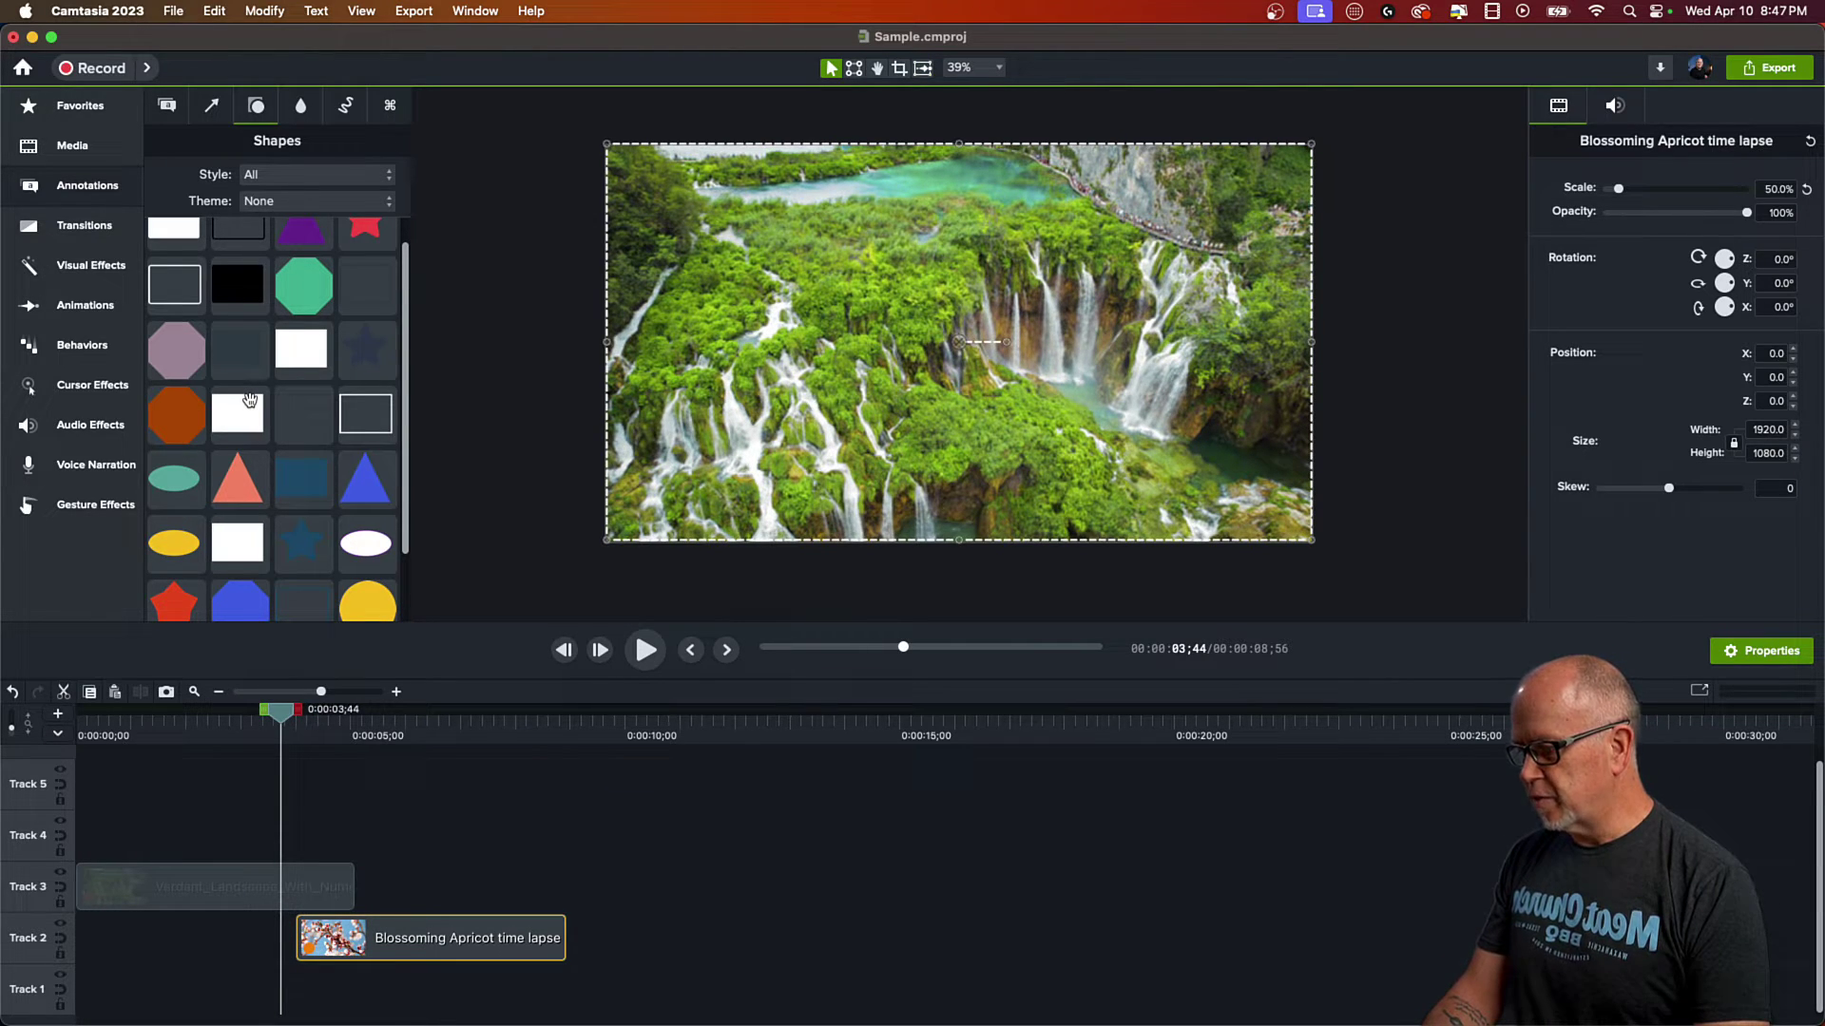
{"action": "scroll", "coordinate": [250, 402], "scroll_direction": "up", "scroll_amount": 2}
{"action": "scroll", "coordinate": [250, 401], "scroll_direction": "down", "scroll_amount": 5}
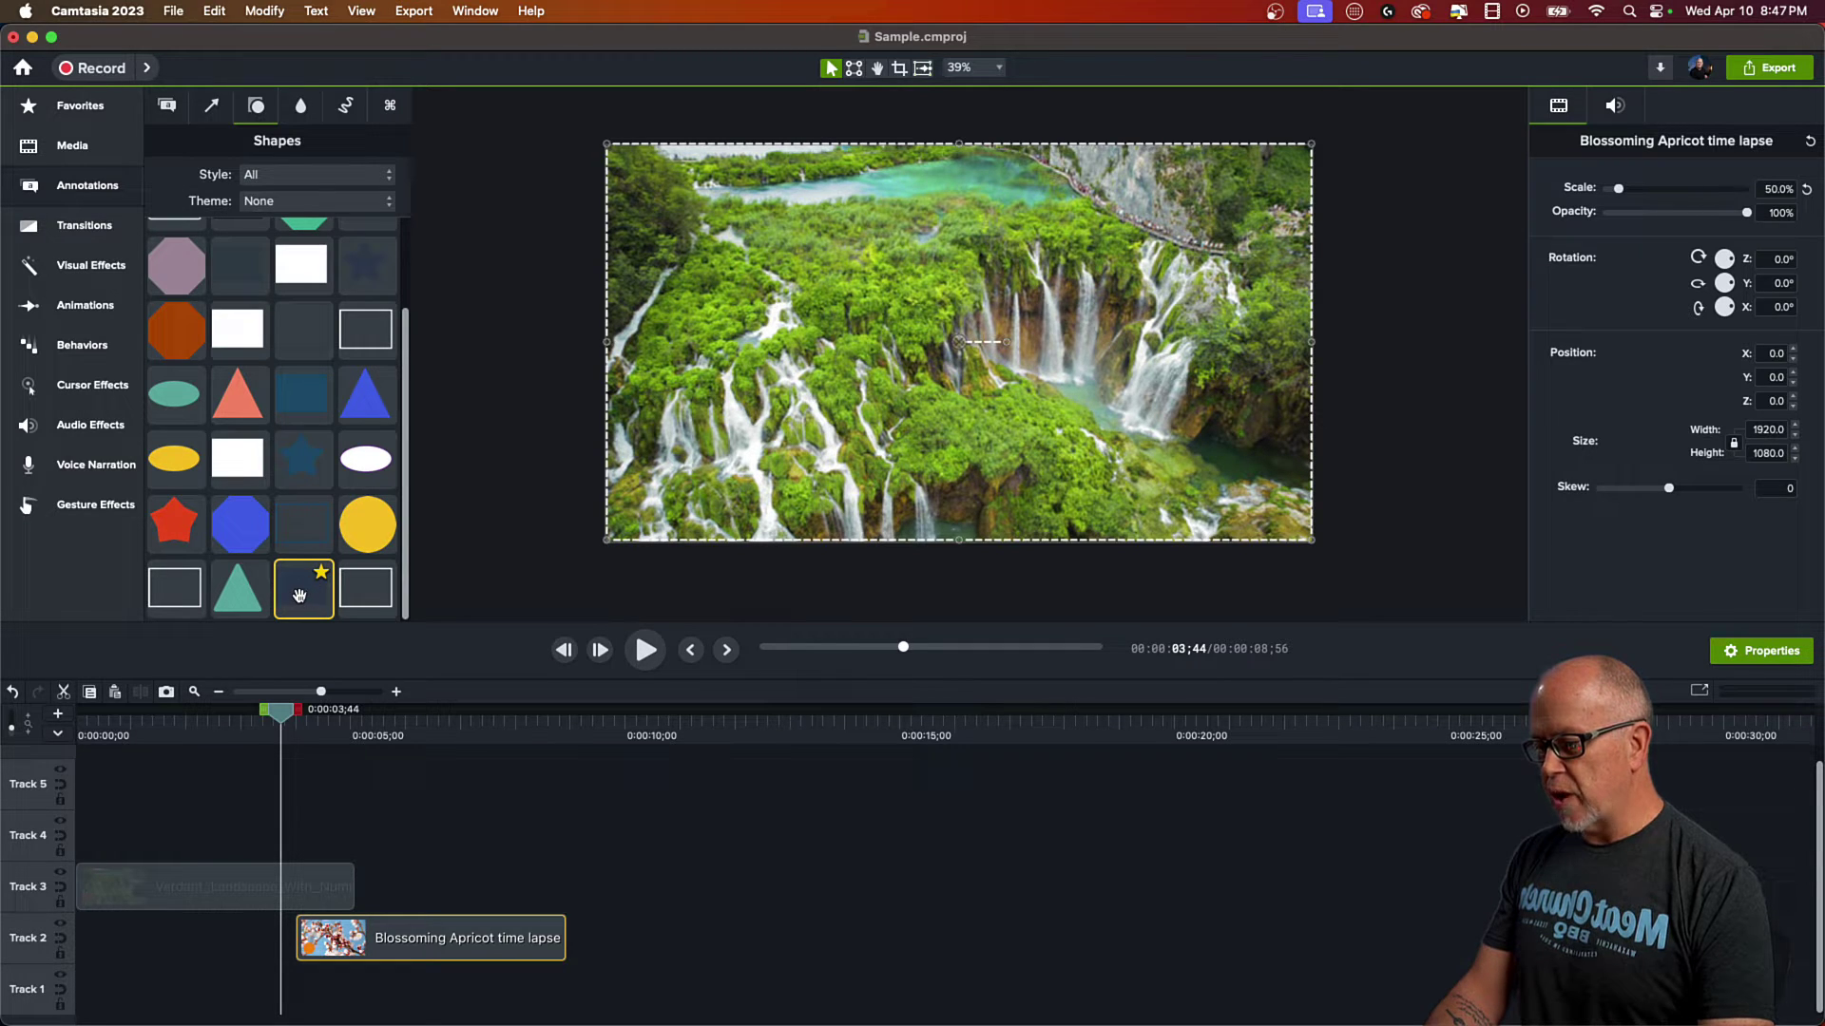
{"action": "left_click_drag", "start_coordinate": [299, 595], "coordinate": [282, 878]}
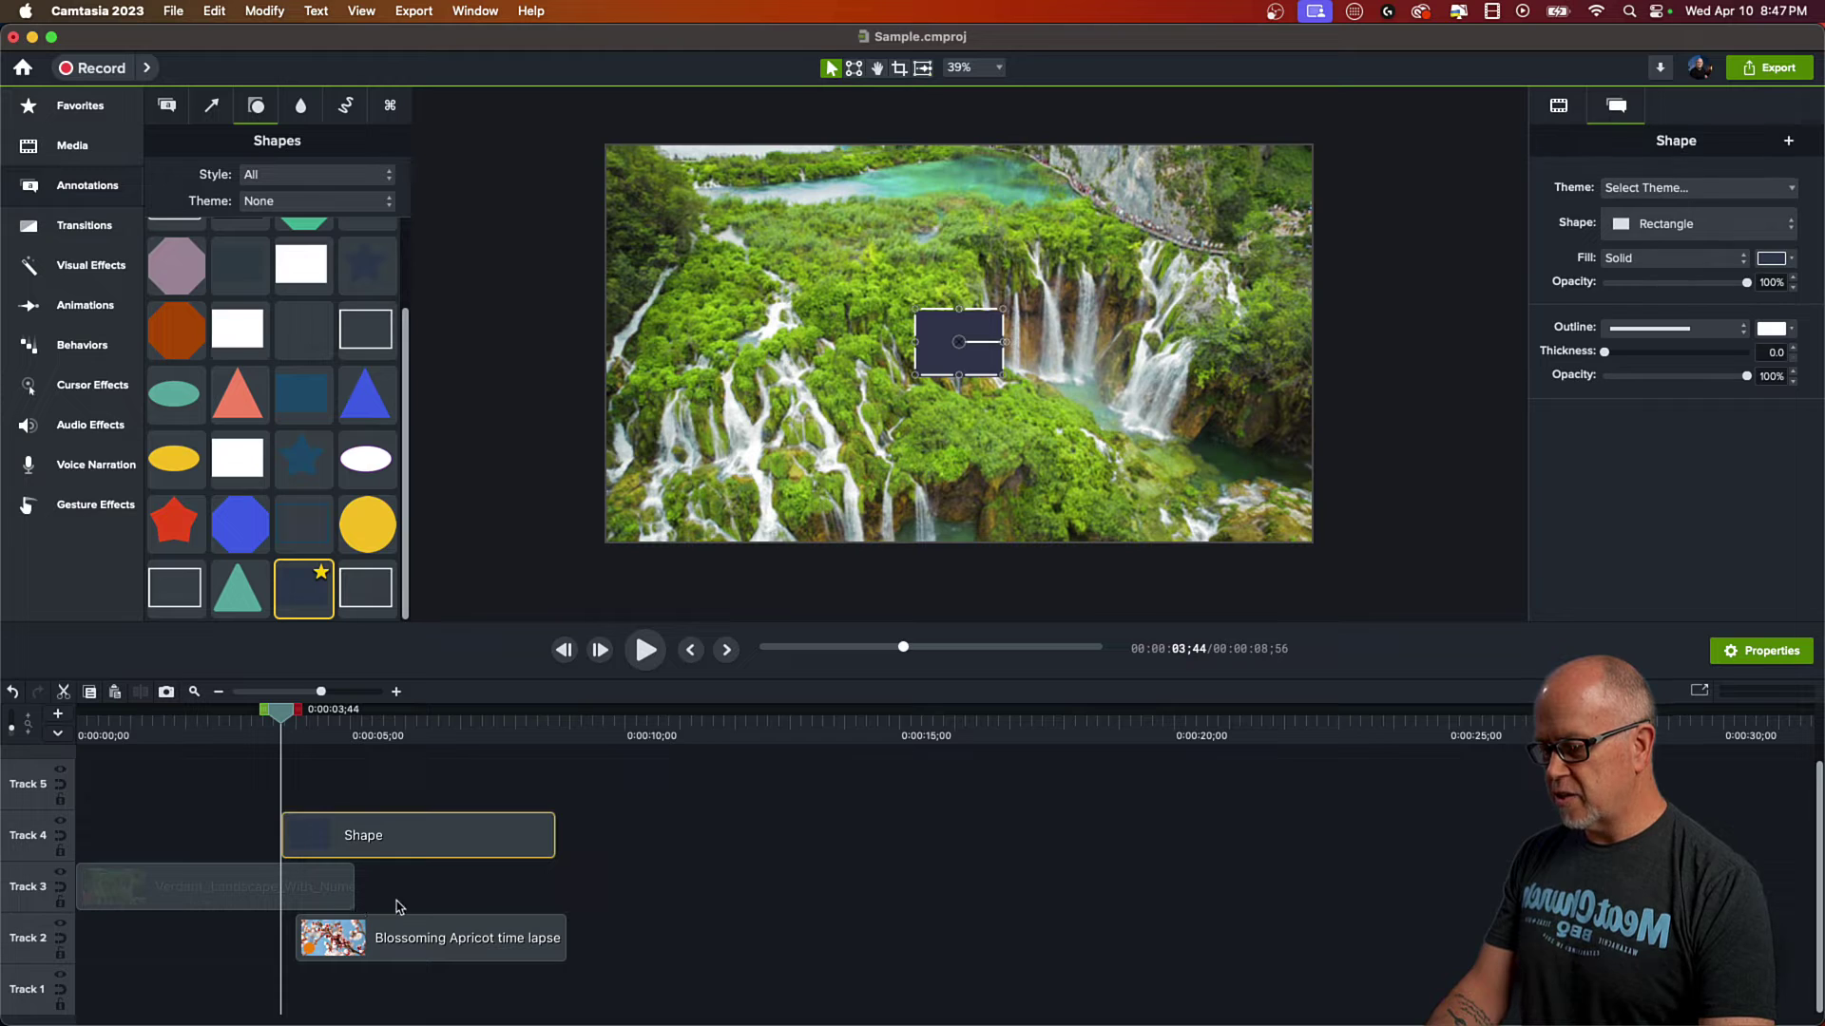
Step: Trim the rectangle to end with the landscape clip at 0:00:05;04, and align the apricot clip's start with the rectangle's start
{"action": "left_click_drag", "start_coordinate": [551, 833], "coordinate": [350, 848]}
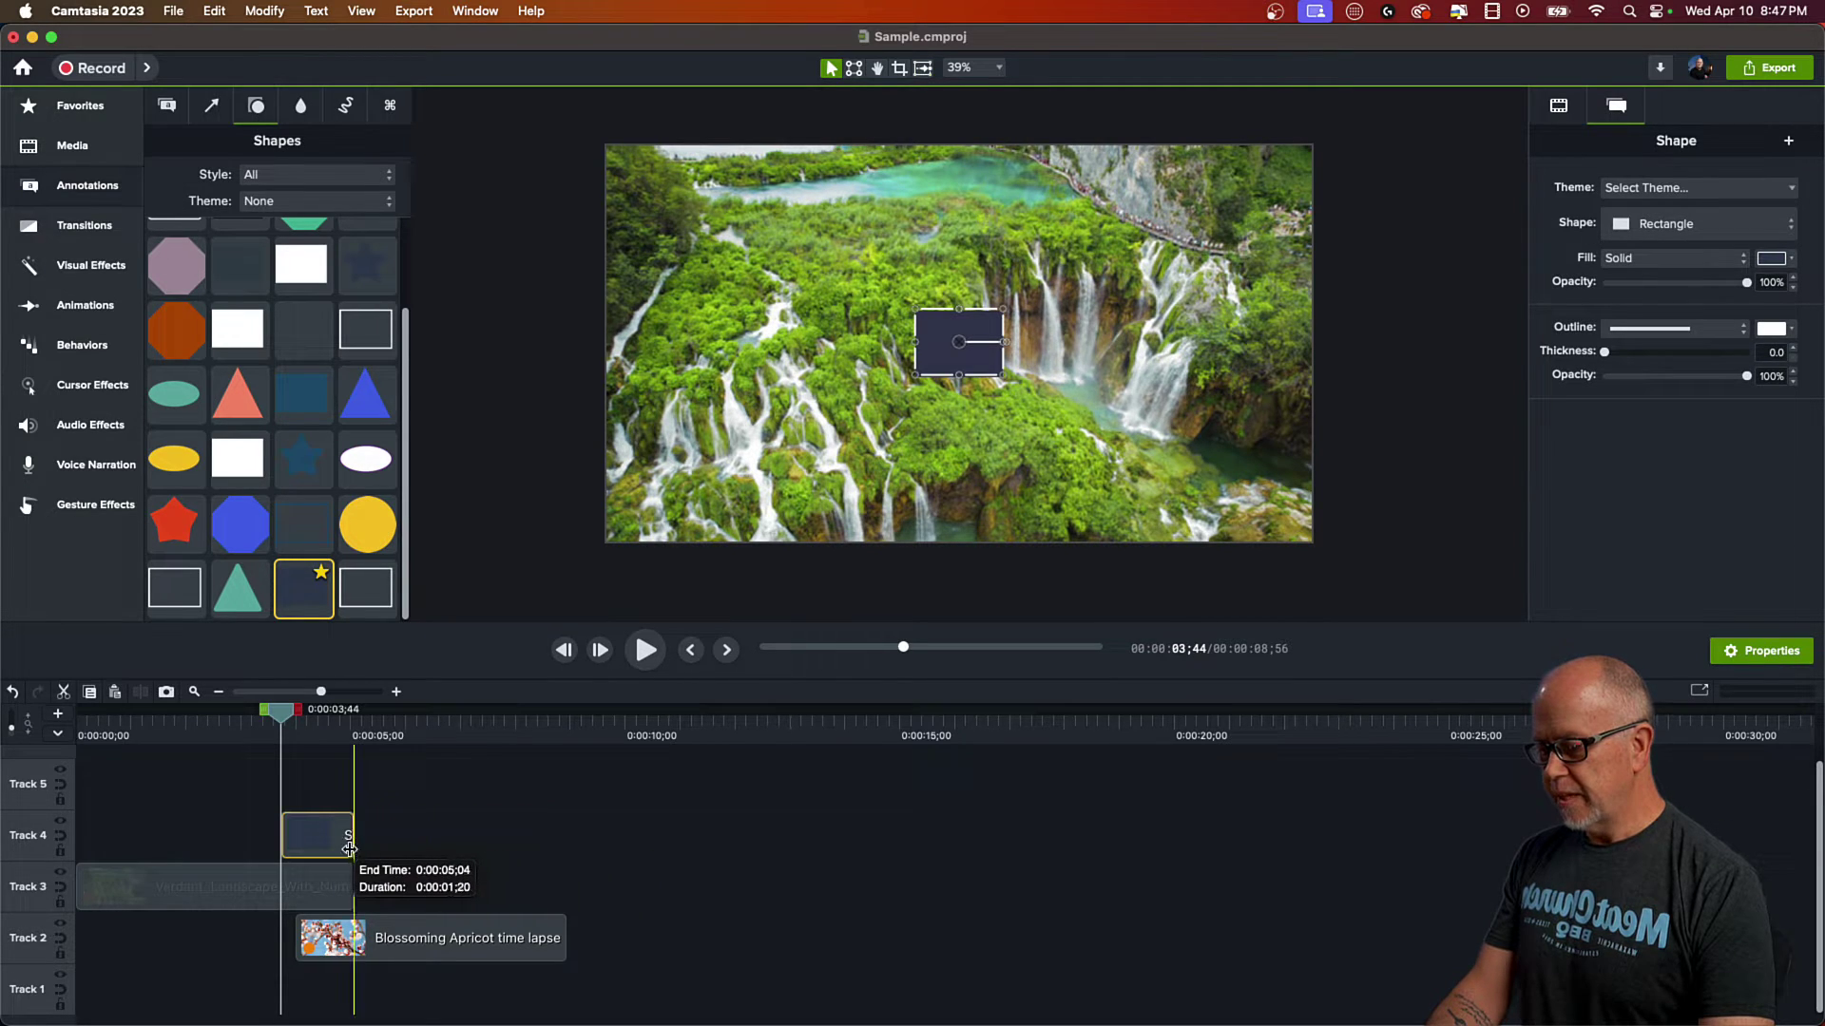
{"action": "left_click", "coordinate": [312, 951]}
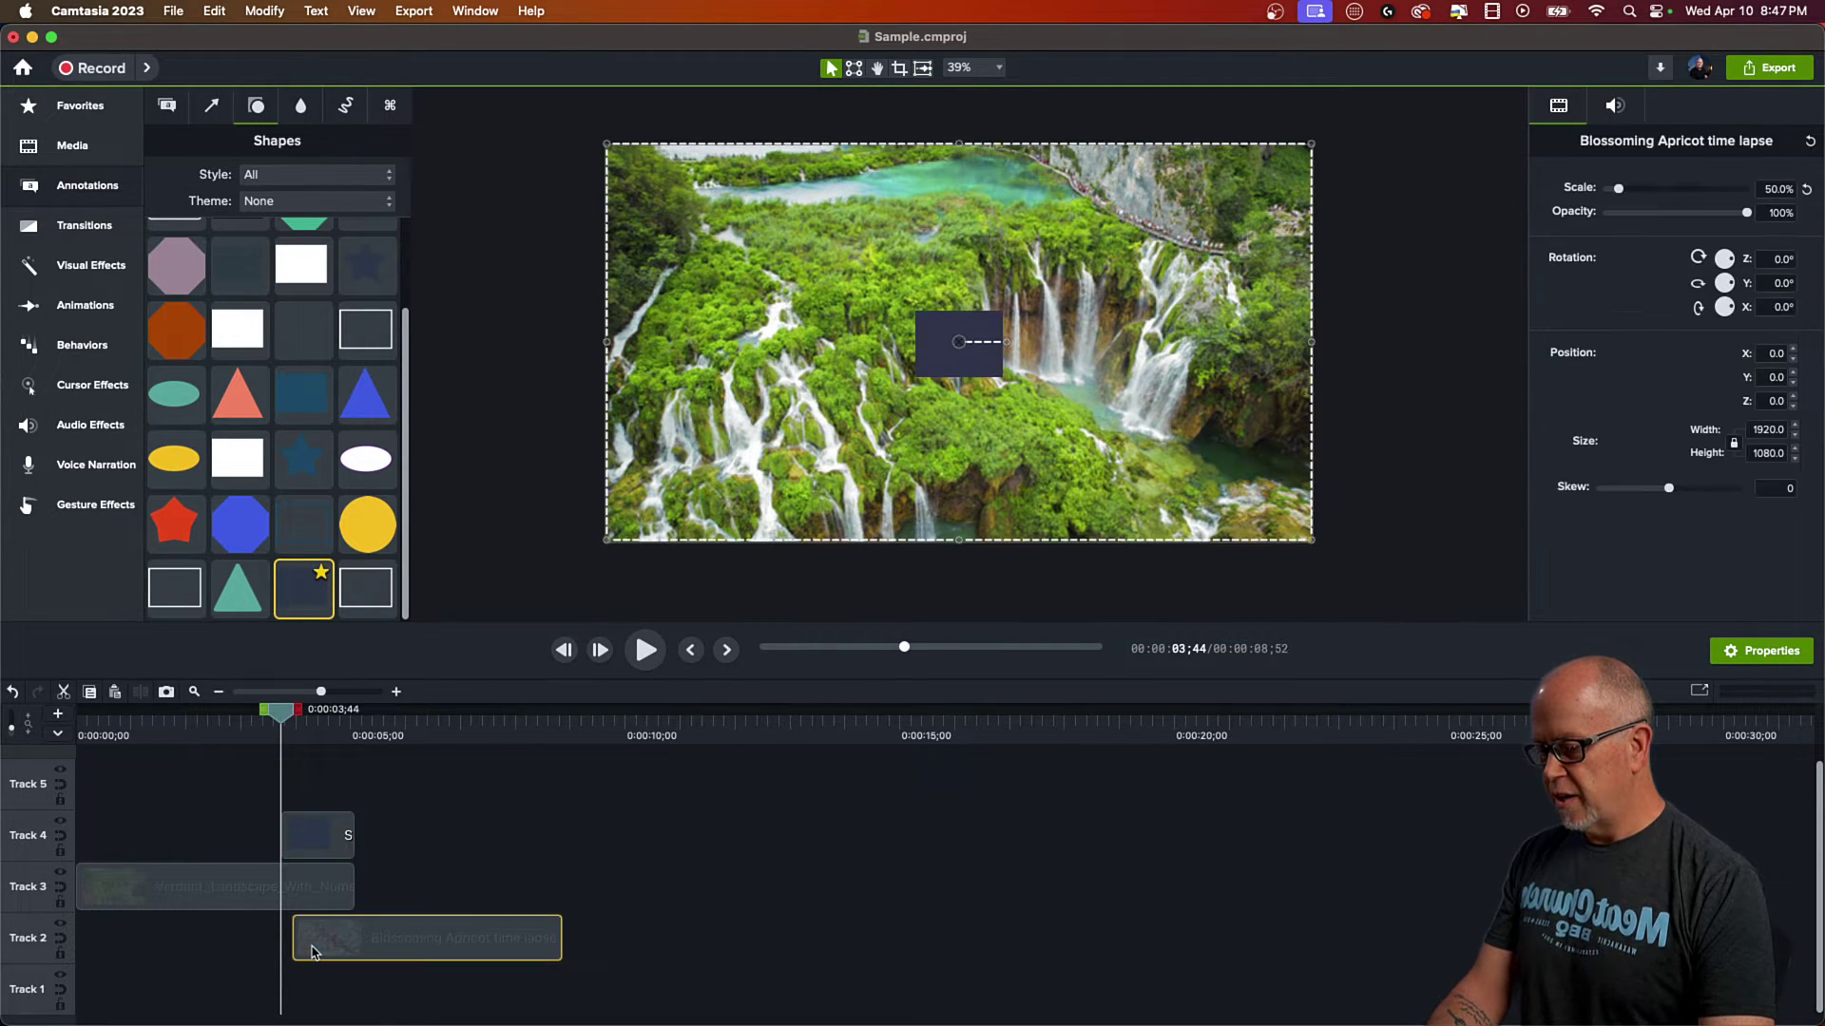
Step: Enlarge the rectangle shape from its corners until it covers the whole canvas
{"action": "left_click", "coordinate": [320, 834]}
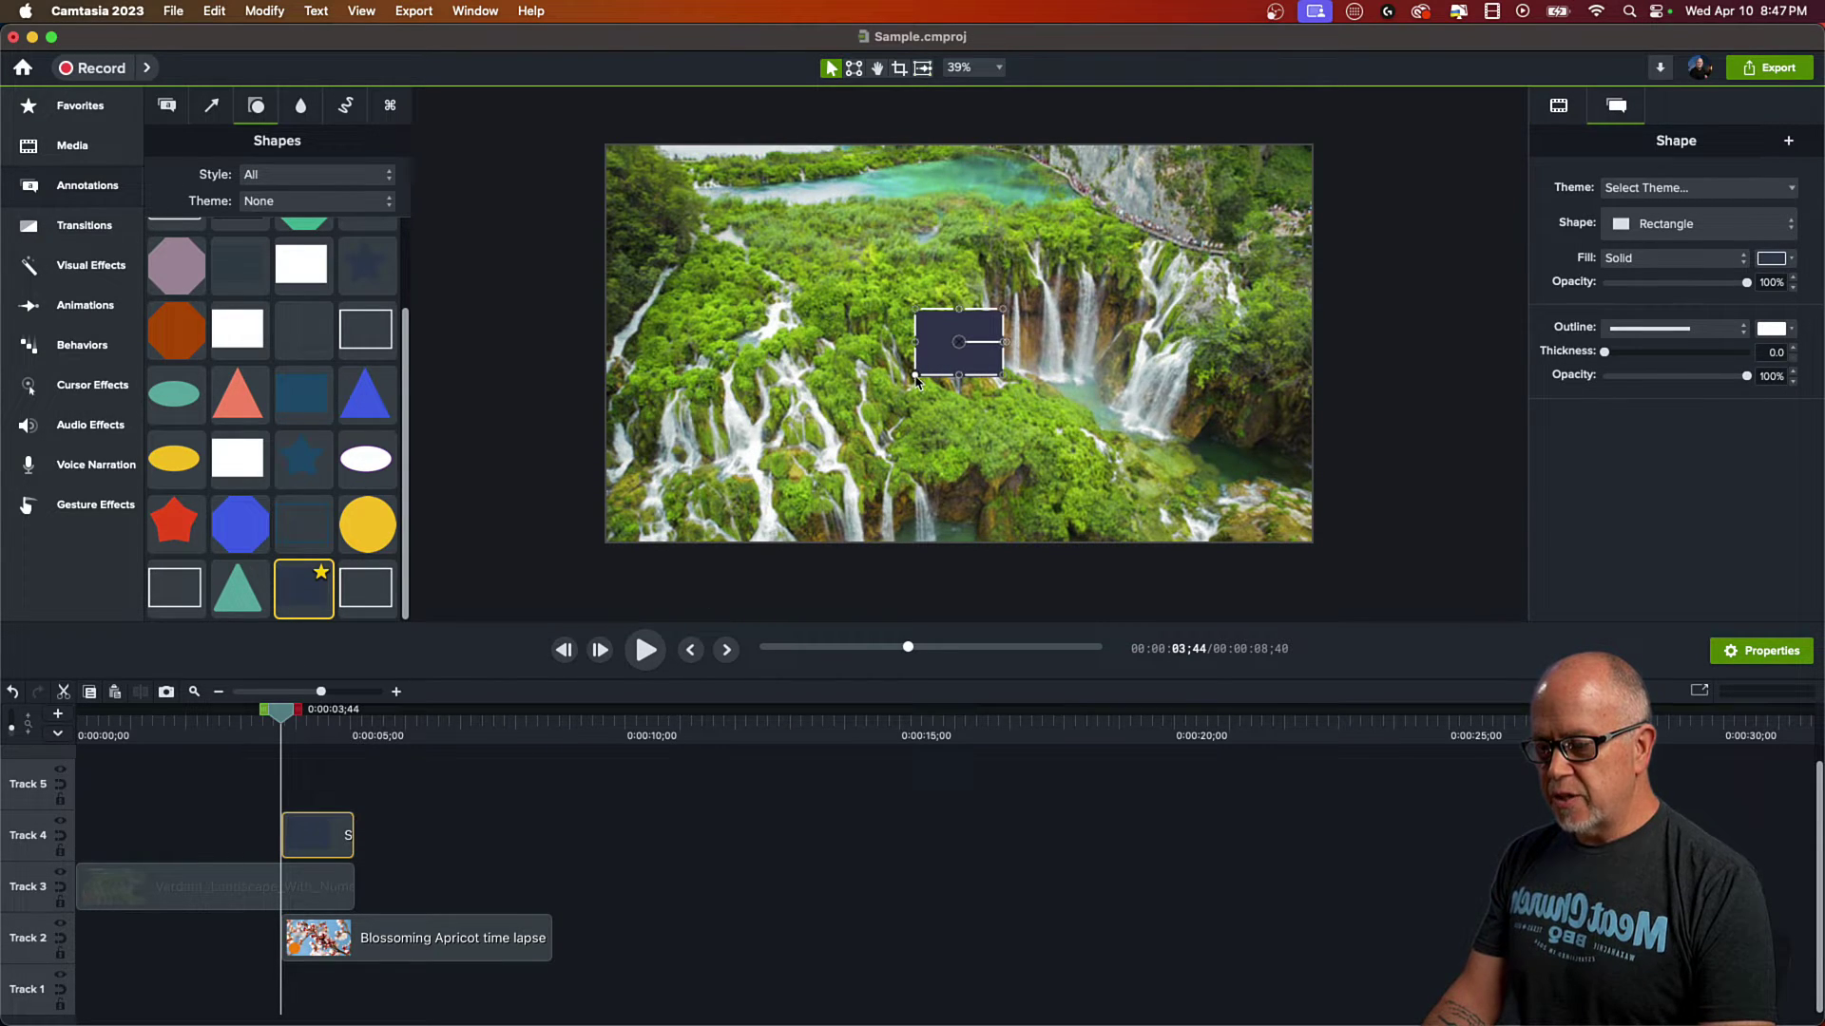
{"action": "left_click_drag", "start_coordinate": [916, 380], "coordinate": [607, 541]}
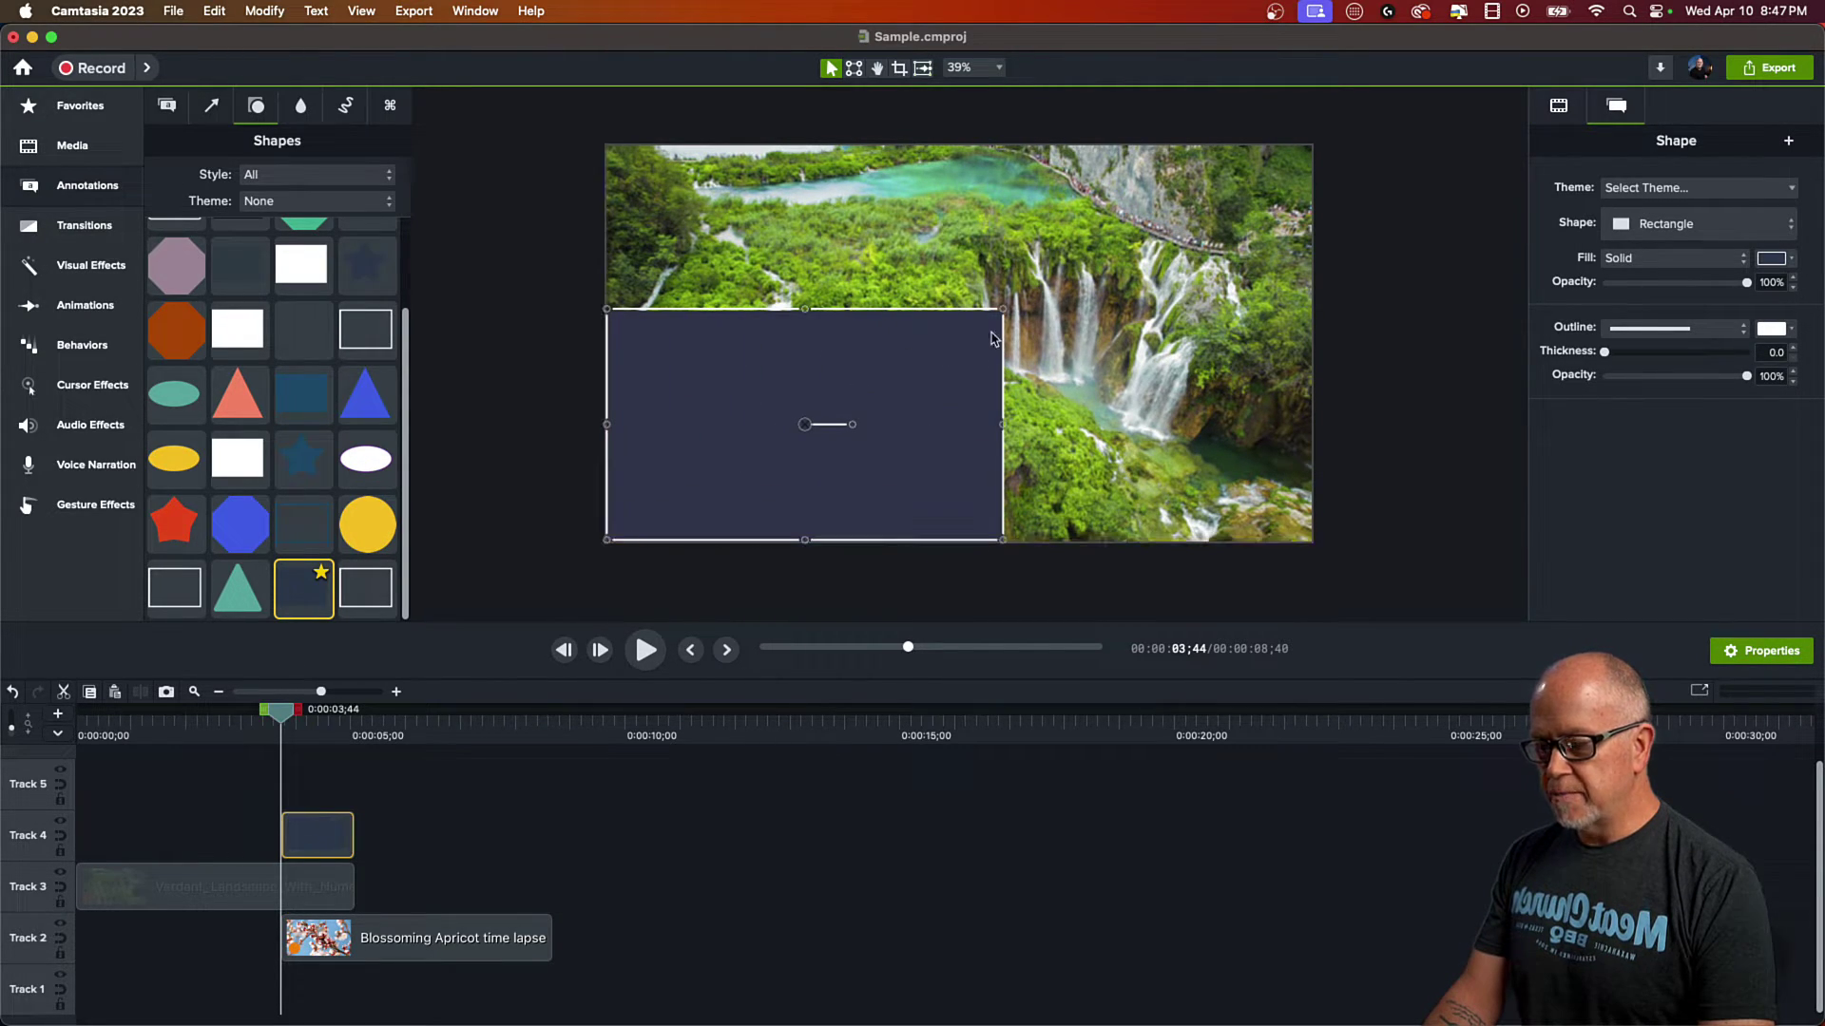
{"action": "left_click_drag", "start_coordinate": [1003, 309], "coordinate": [1311, 145]}
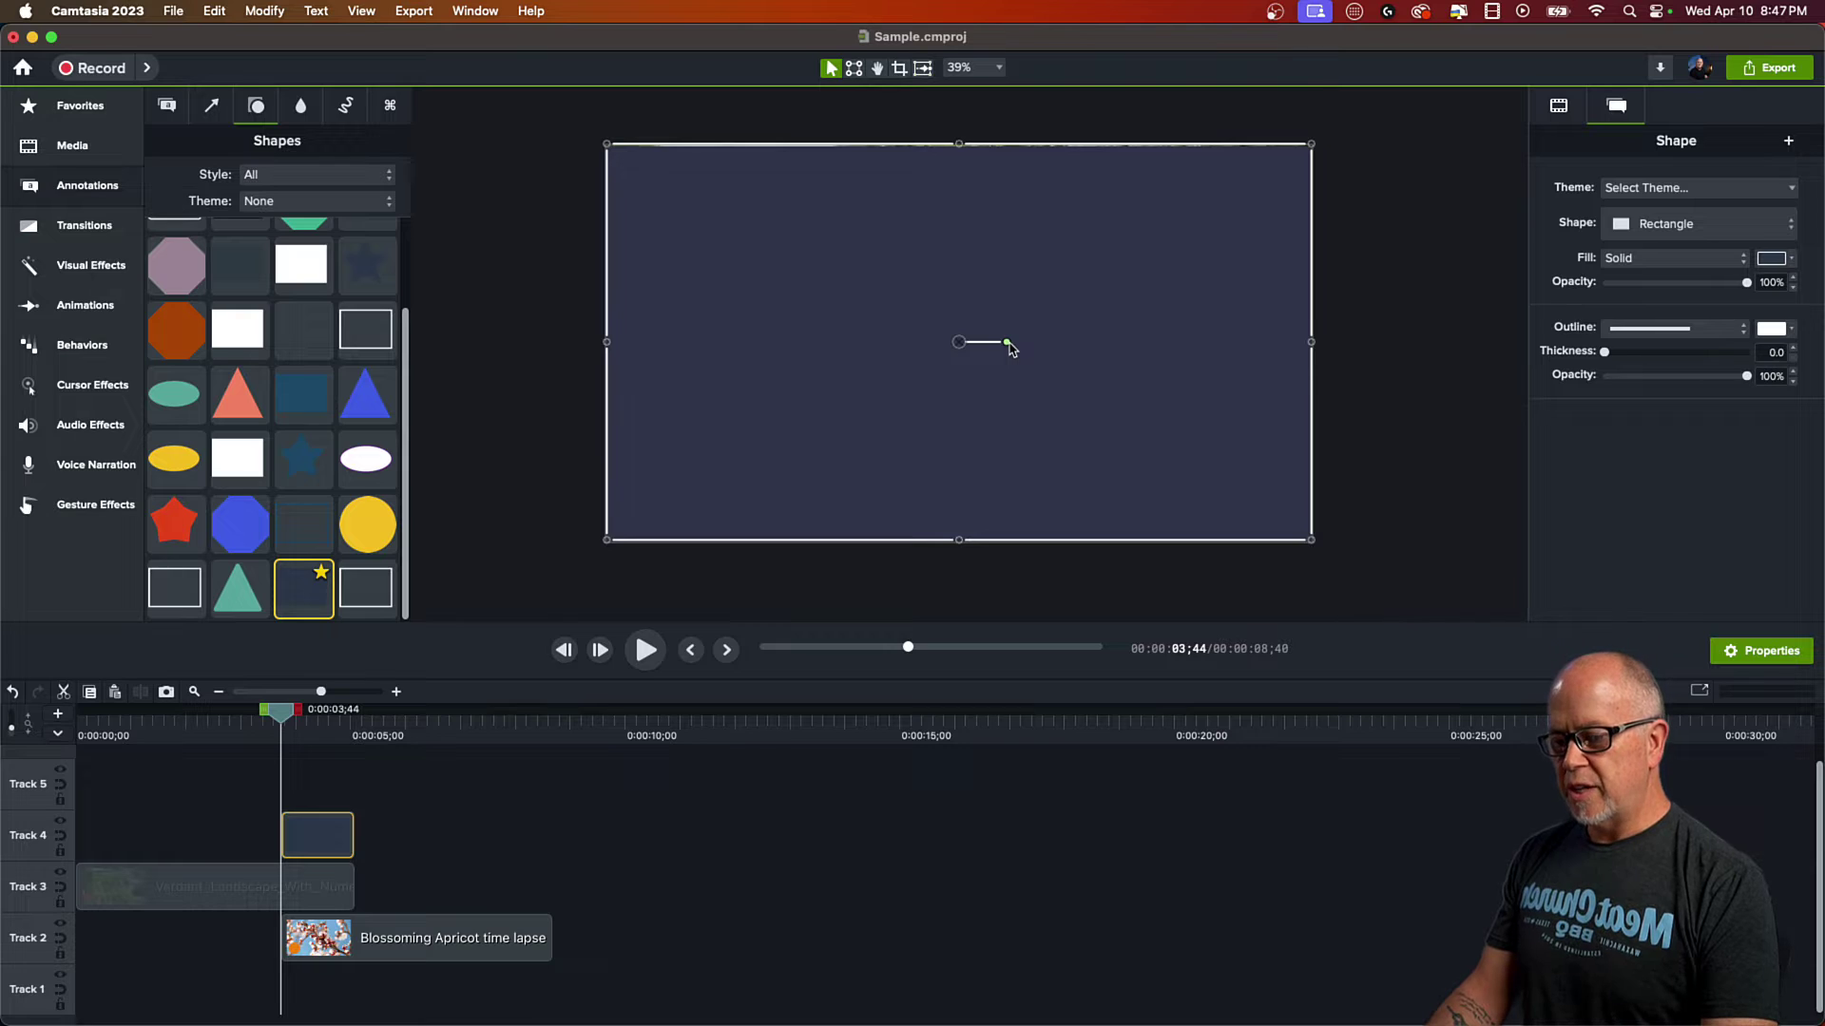
Step: Rotate the canvas-sized rectangle counterclockwise to a diagonal of about 45 degrees
{"action": "left_click_drag", "start_coordinate": [1010, 348], "coordinate": [1110, 191]}
{"action": "left_click_drag", "start_coordinate": [1118, 190], "coordinate": [1122, 192]}
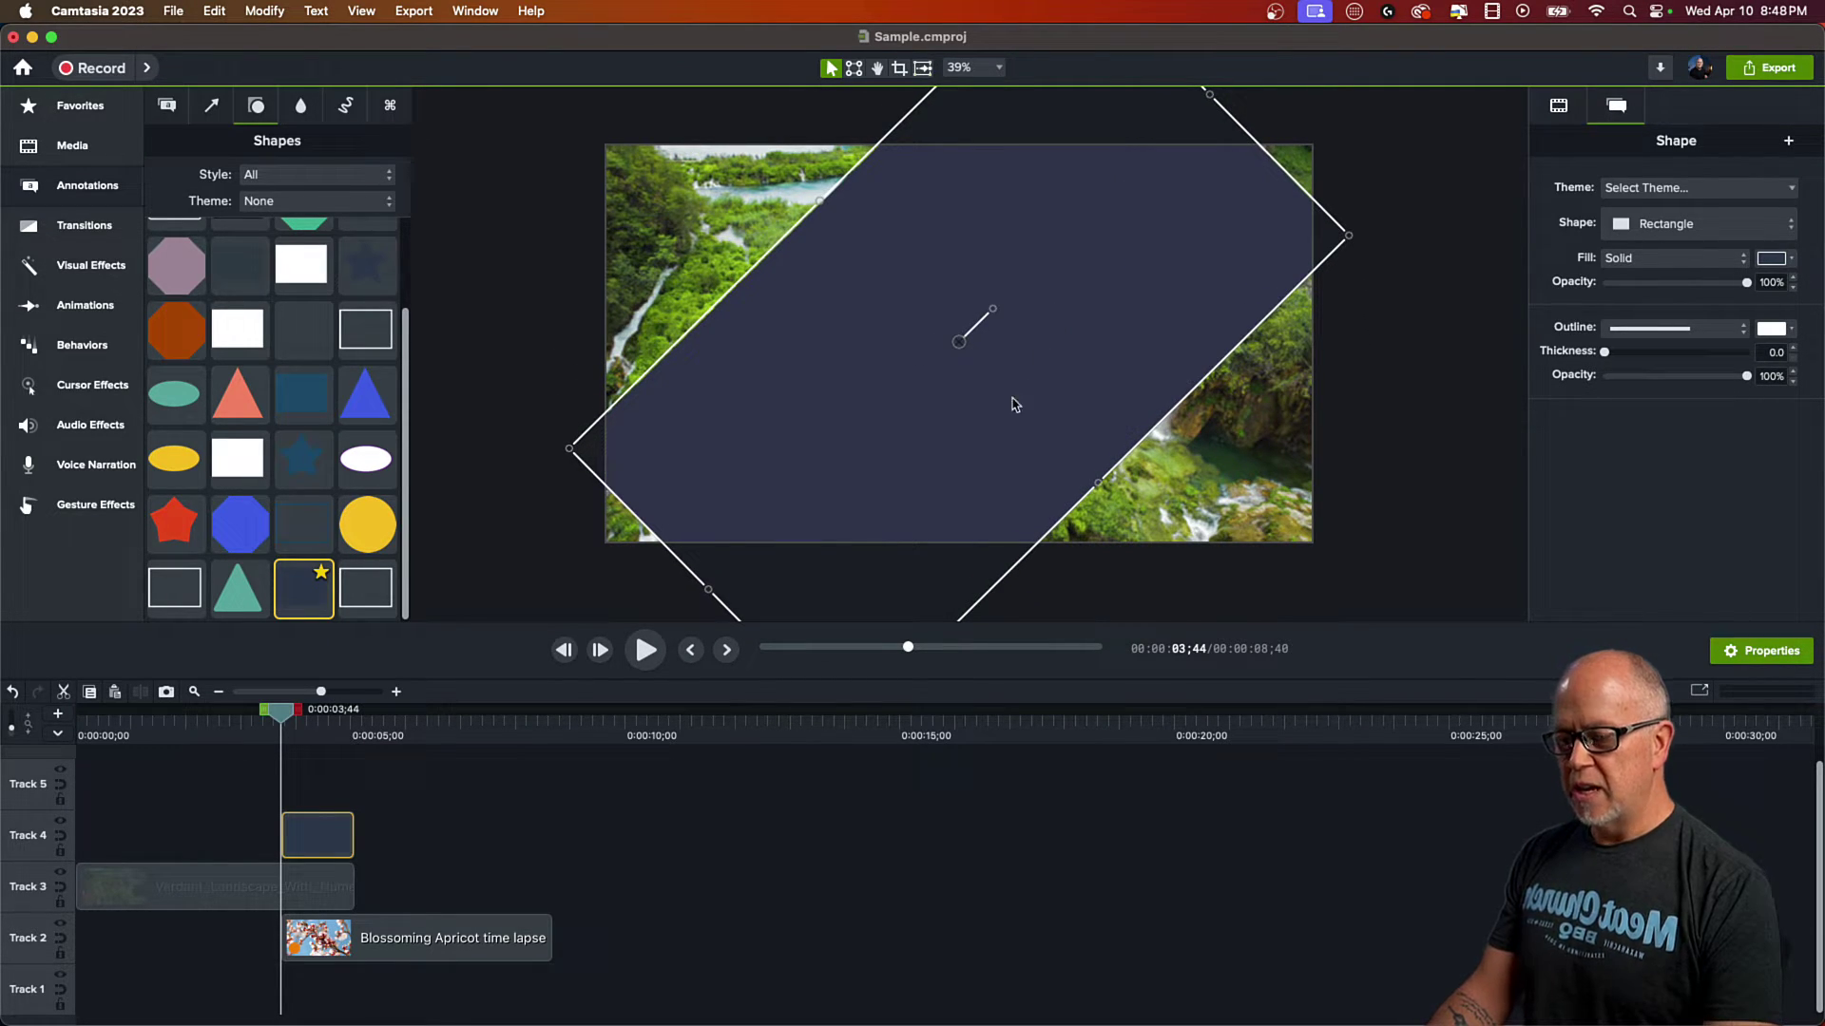
{"action": "scroll", "coordinate": [1015, 404], "scroll_direction": "down", "scroll_amount": 5}
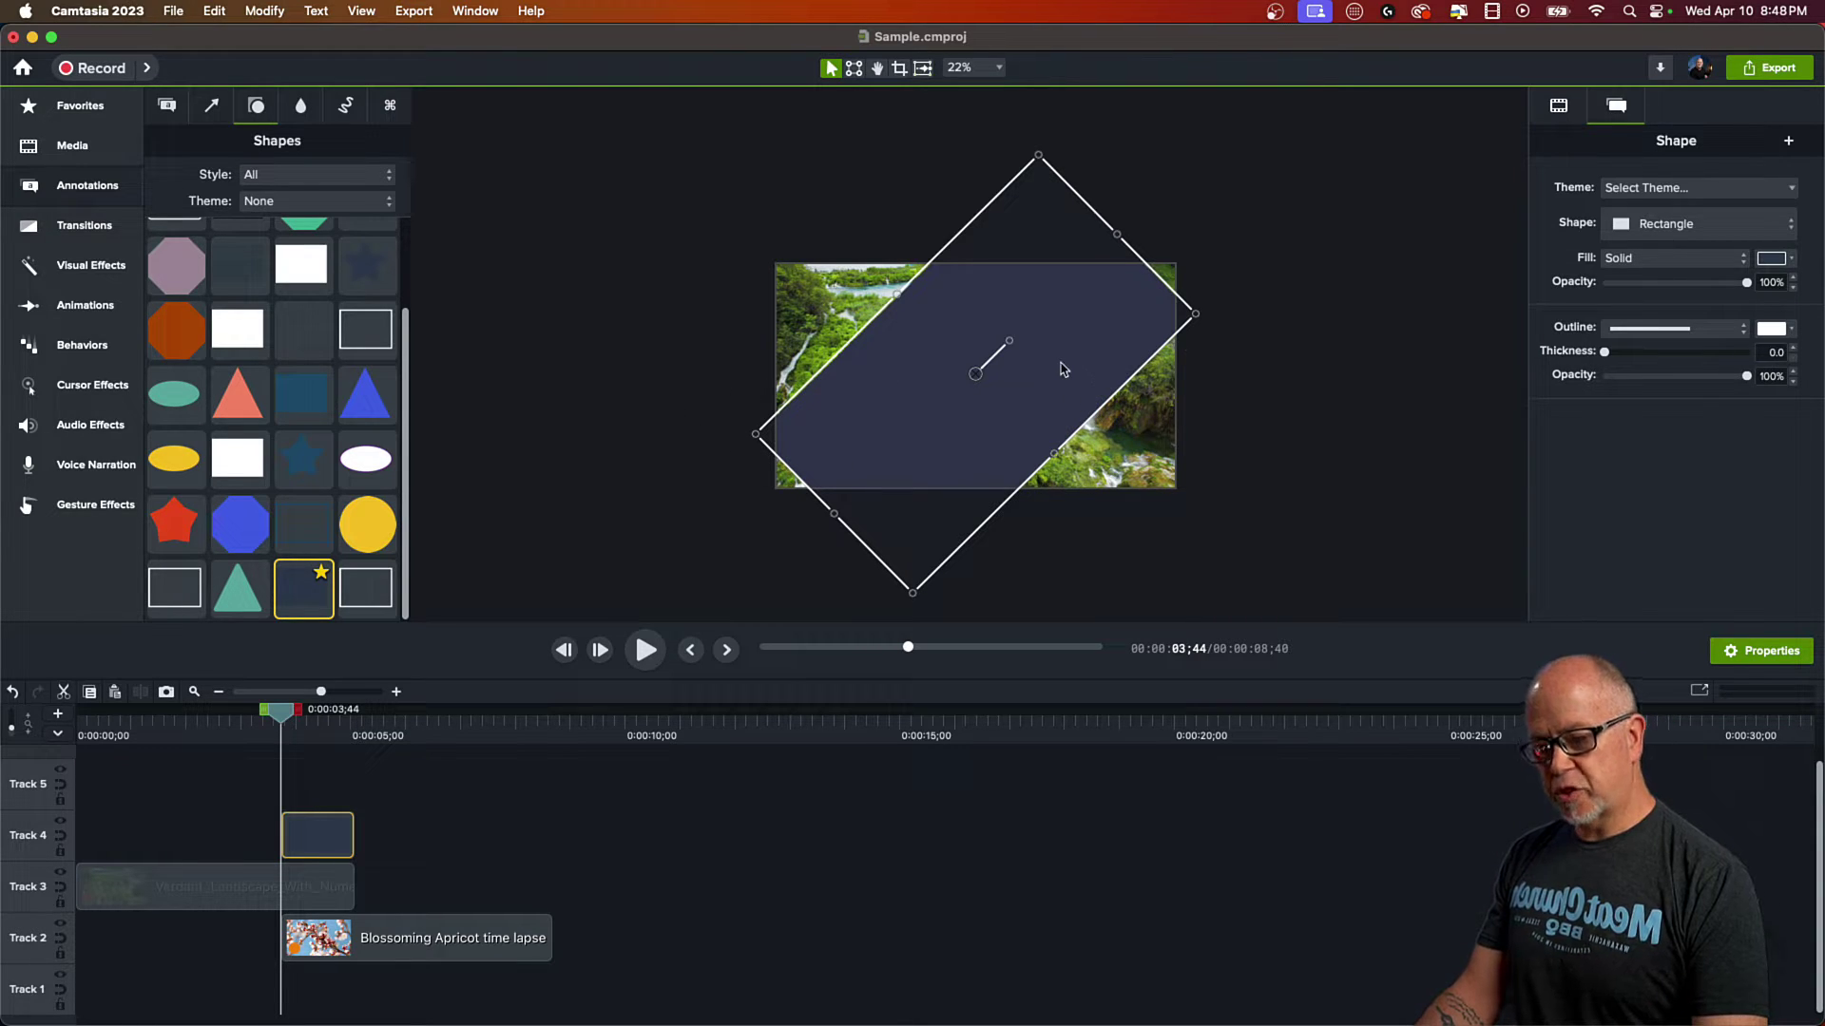
Step: Stretch the rotated rectangle outward on all four sides until it covers the whole canvas
{"action": "mouse_move", "coordinate": [1064, 369]}
{"action": "left_mouse_down"}
{"action": "mouse_move", "coordinate": [639, 370]}
{"action": "mouse_move", "coordinate": [1189, 382]}
{"action": "mouse_move", "coordinate": [1048, 385]}
{"action": "left_mouse_up"}
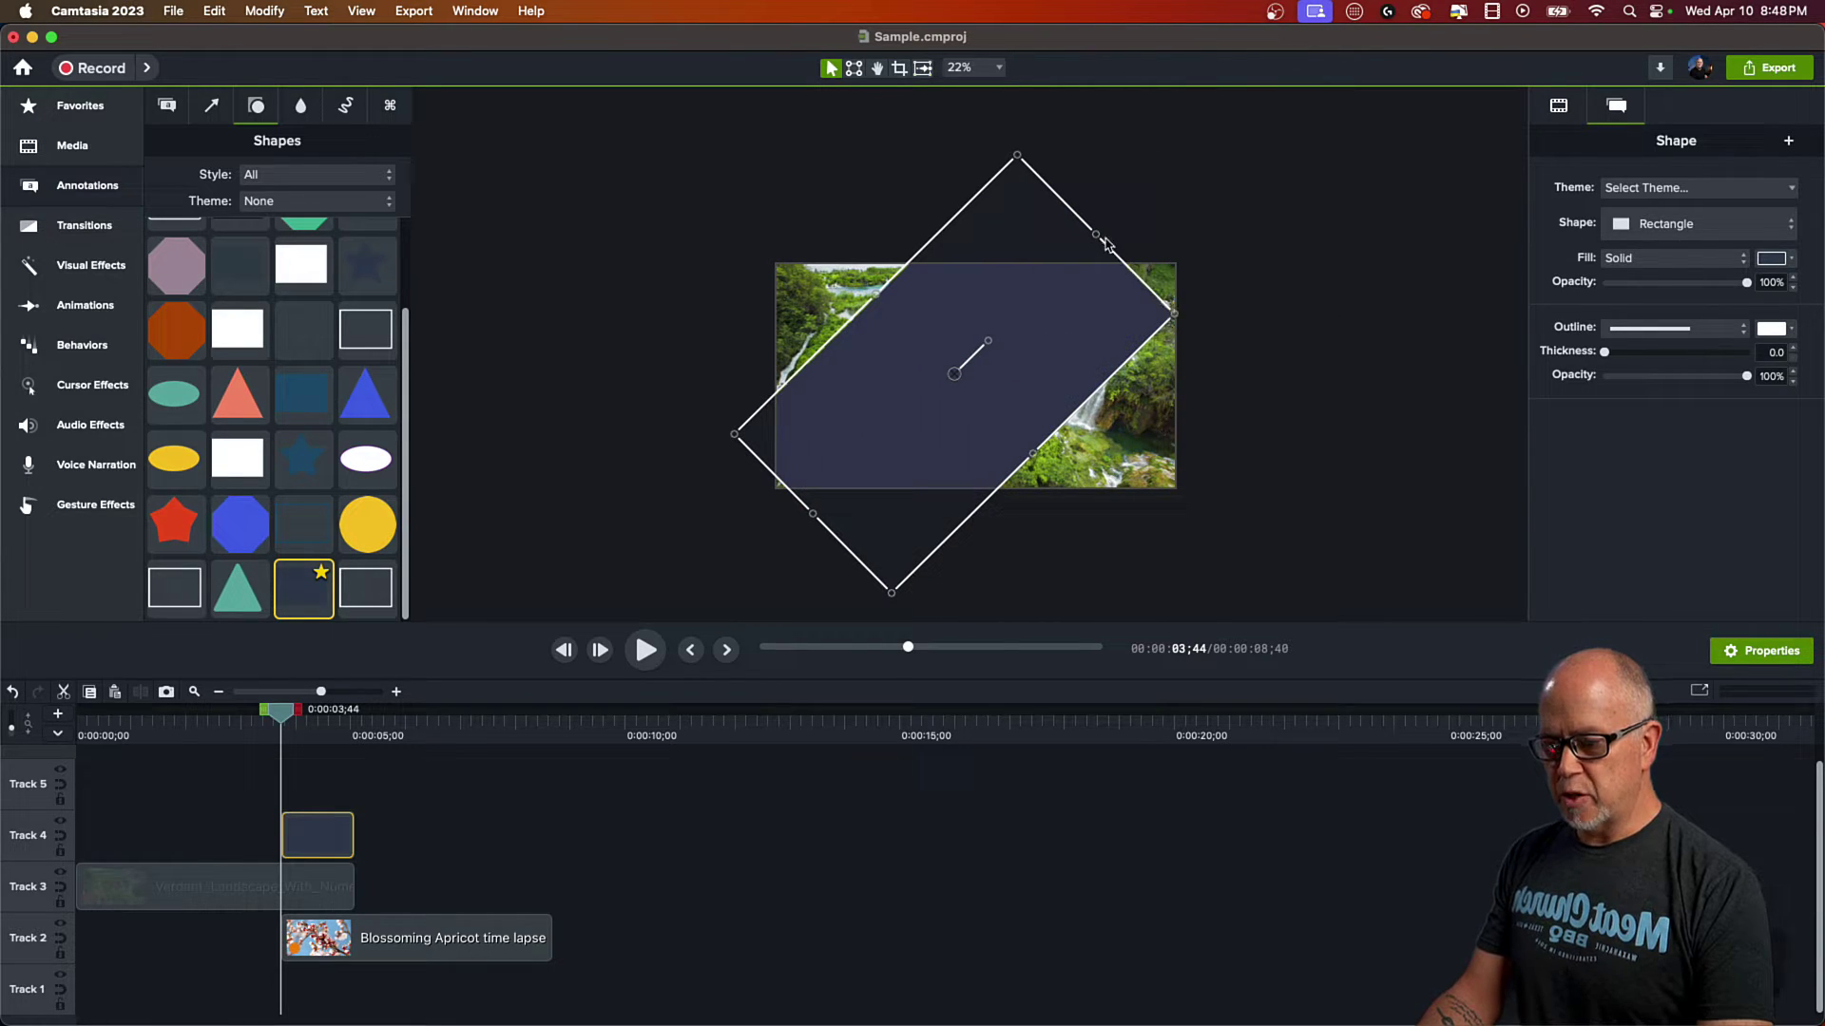
{"action": "left_click_drag", "start_coordinate": [1096, 243], "coordinate": [1168, 165]}
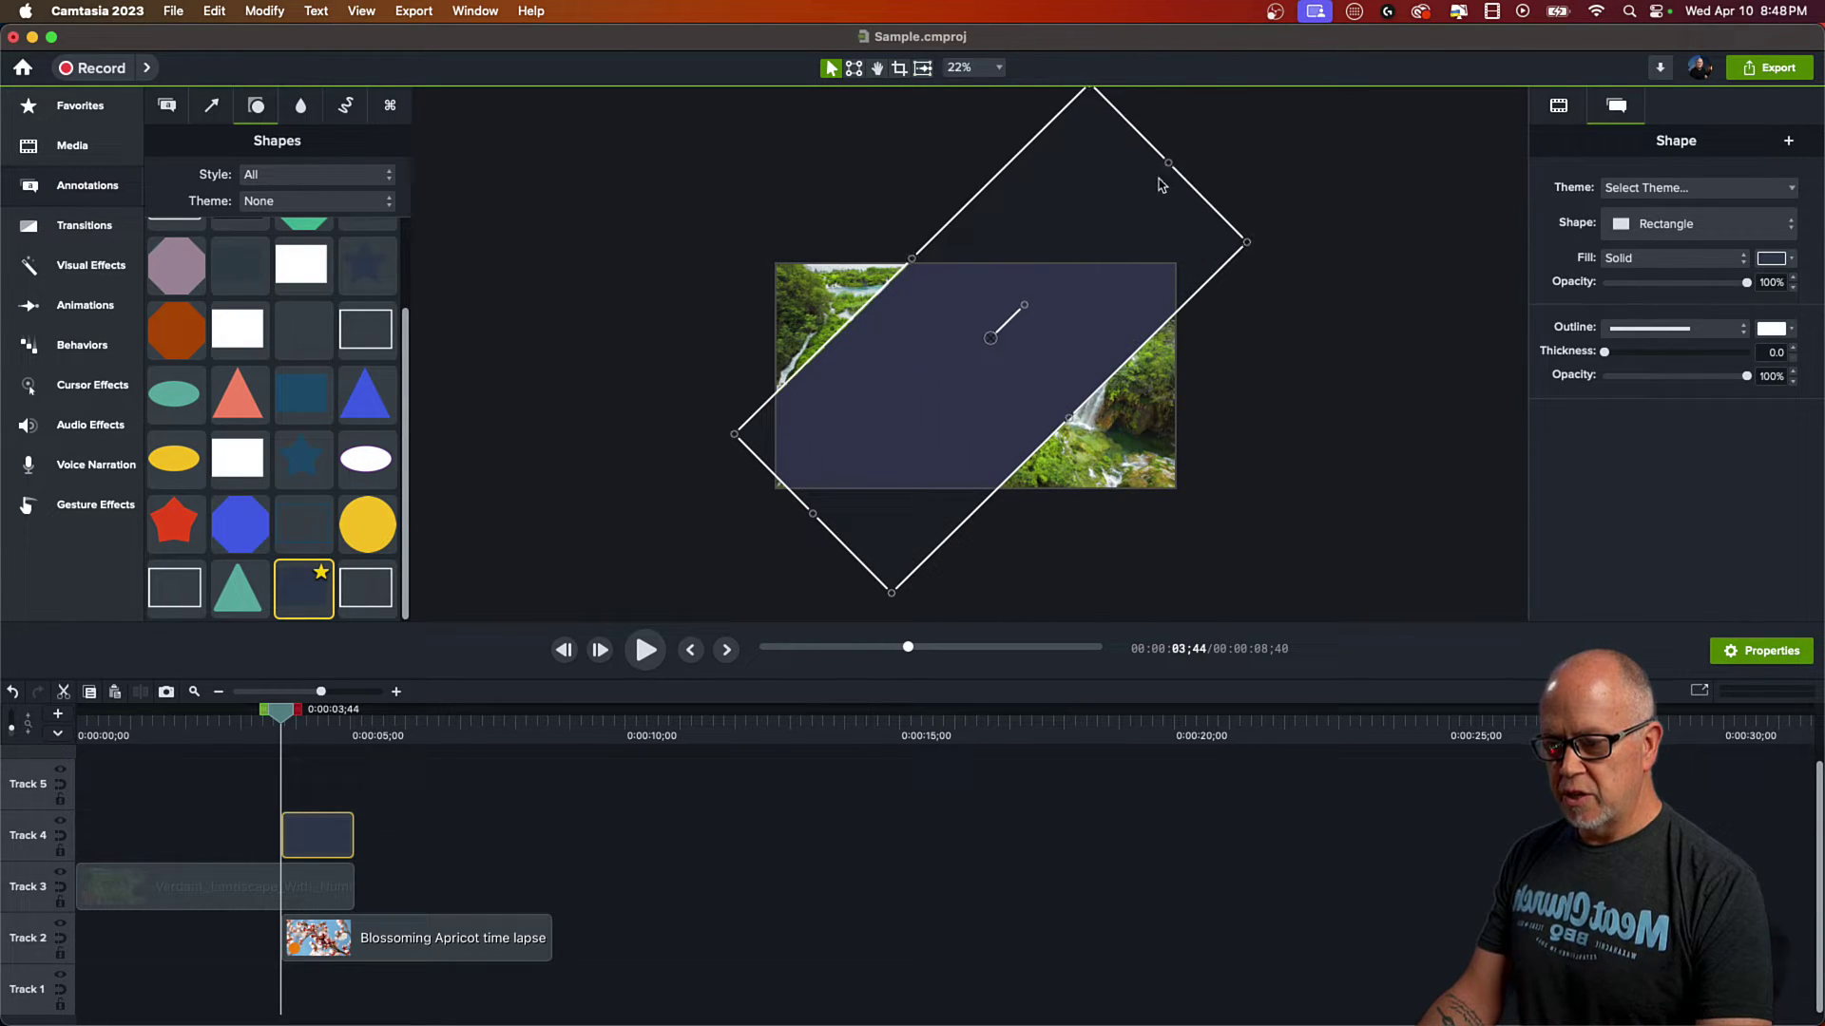
{"action": "left_click_drag", "start_coordinate": [812, 518], "coordinate": [715, 611]}
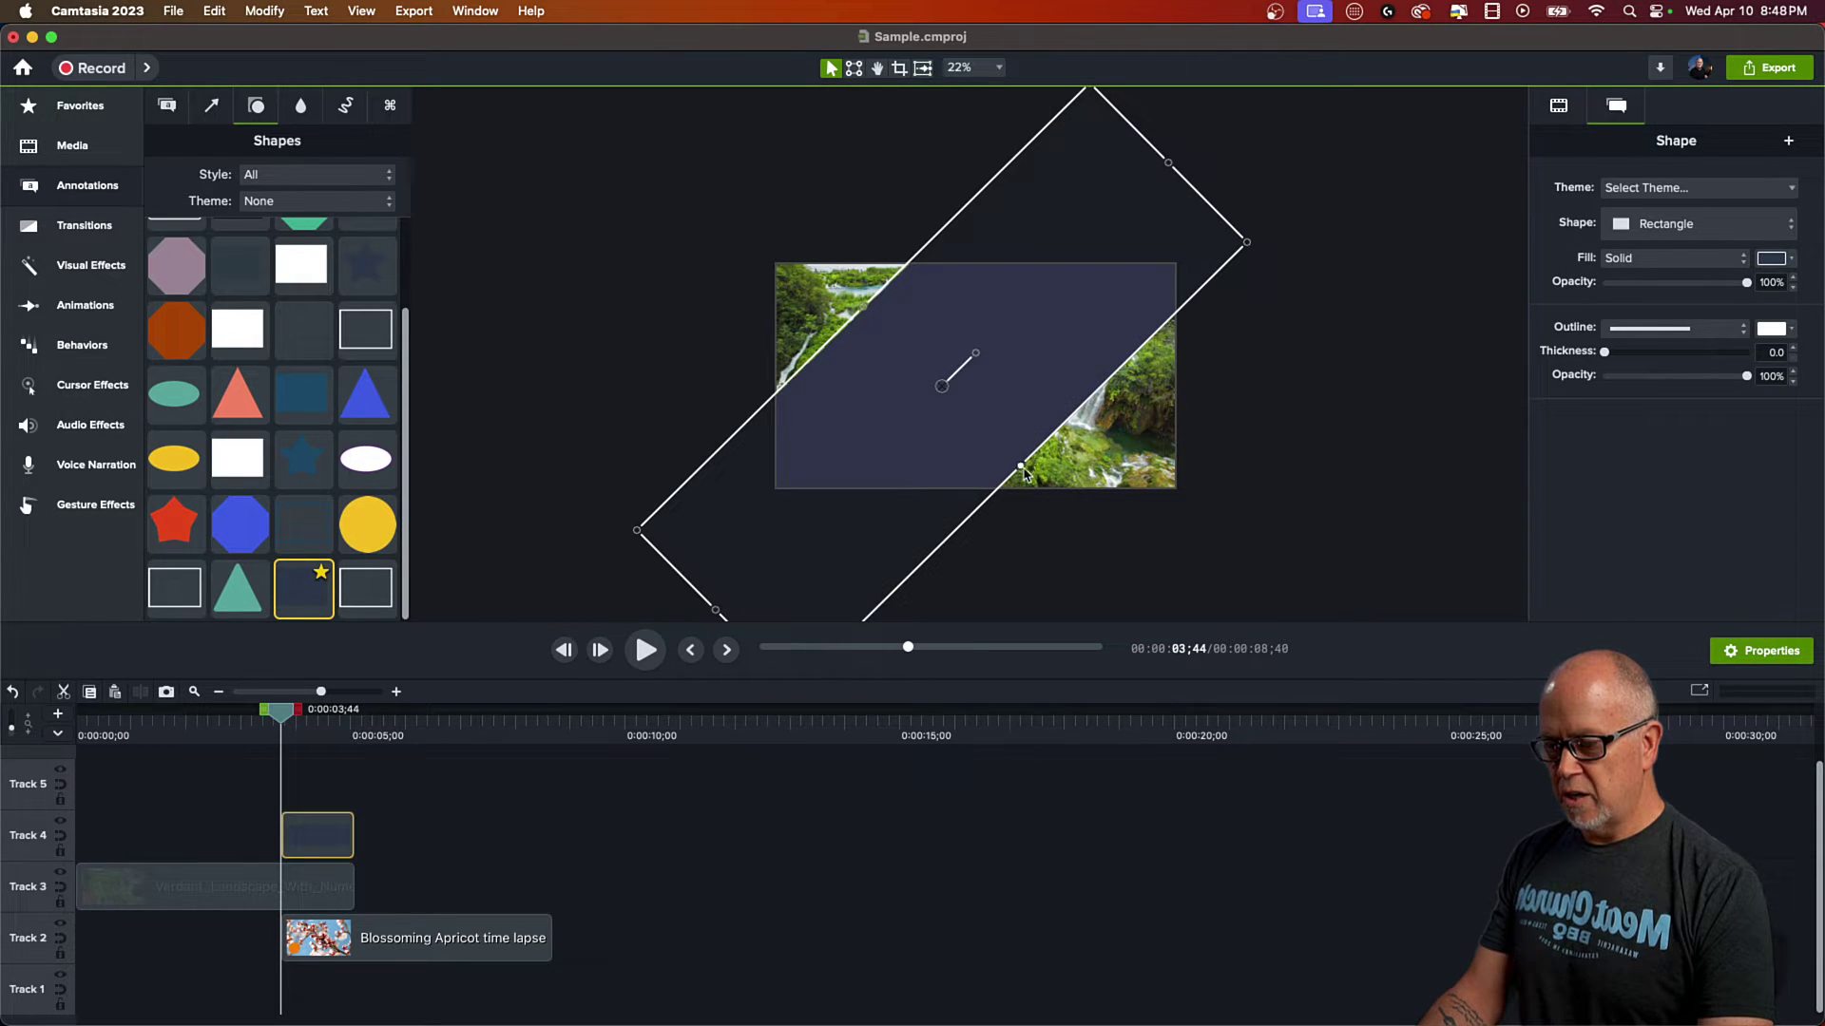
{"action": "left_click_drag", "start_coordinate": [1023, 465], "coordinate": [1121, 568]}
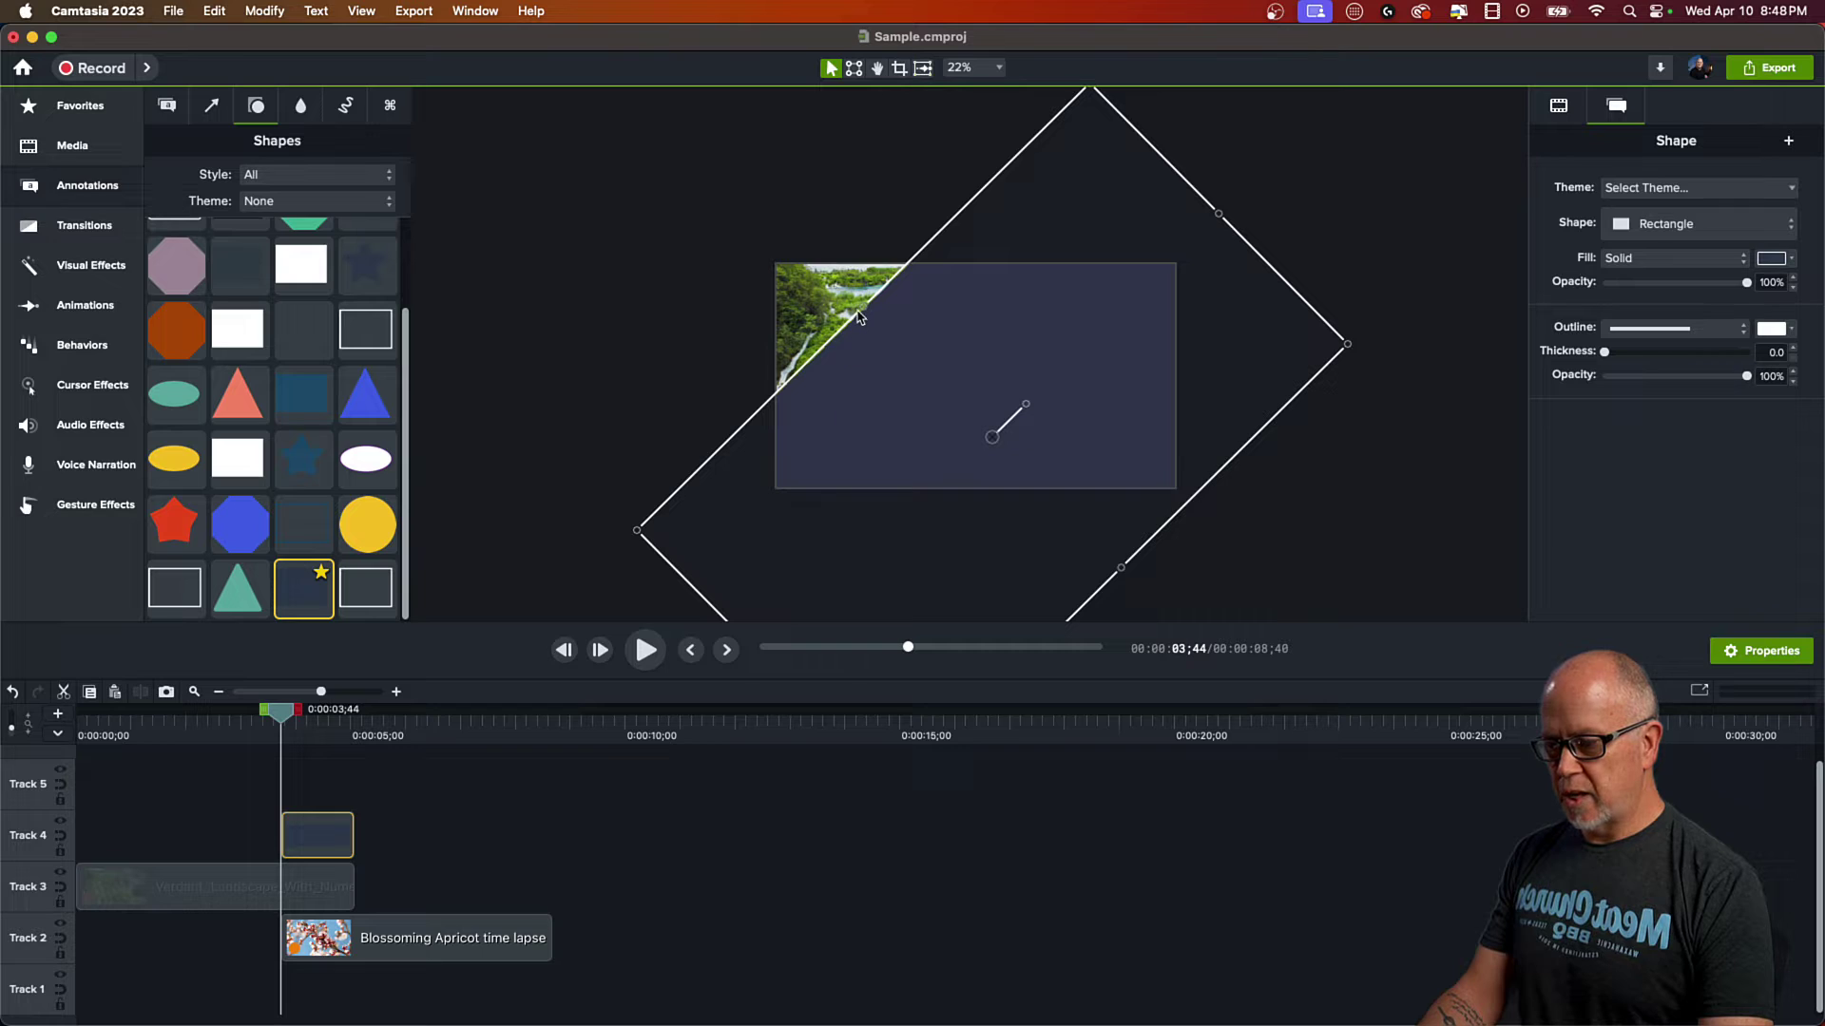
{"action": "left_click_drag", "start_coordinate": [862, 312], "coordinate": [786, 228]}
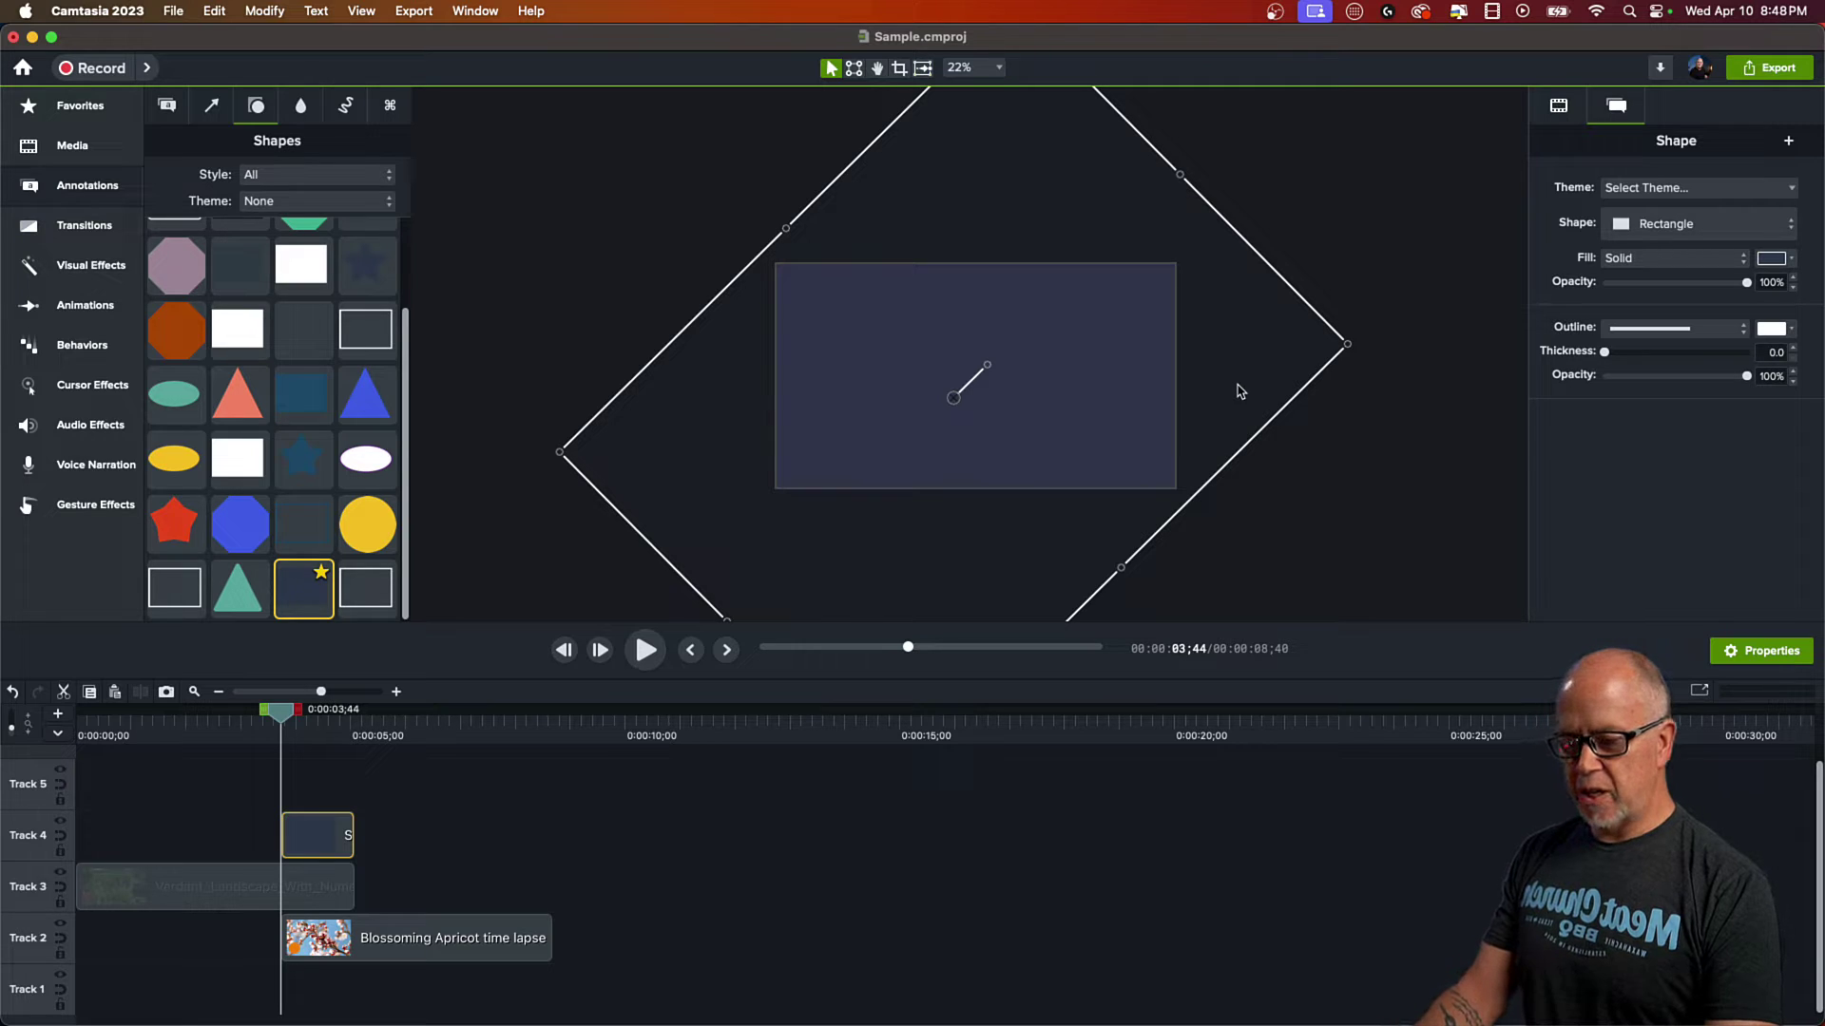
Step: Extend the rectangle's lower-left side a little and move the shape fully off the canvas past its upper-left corner
{"action": "left_click_drag", "start_coordinate": [1248, 376], "coordinate": [893, 279]}
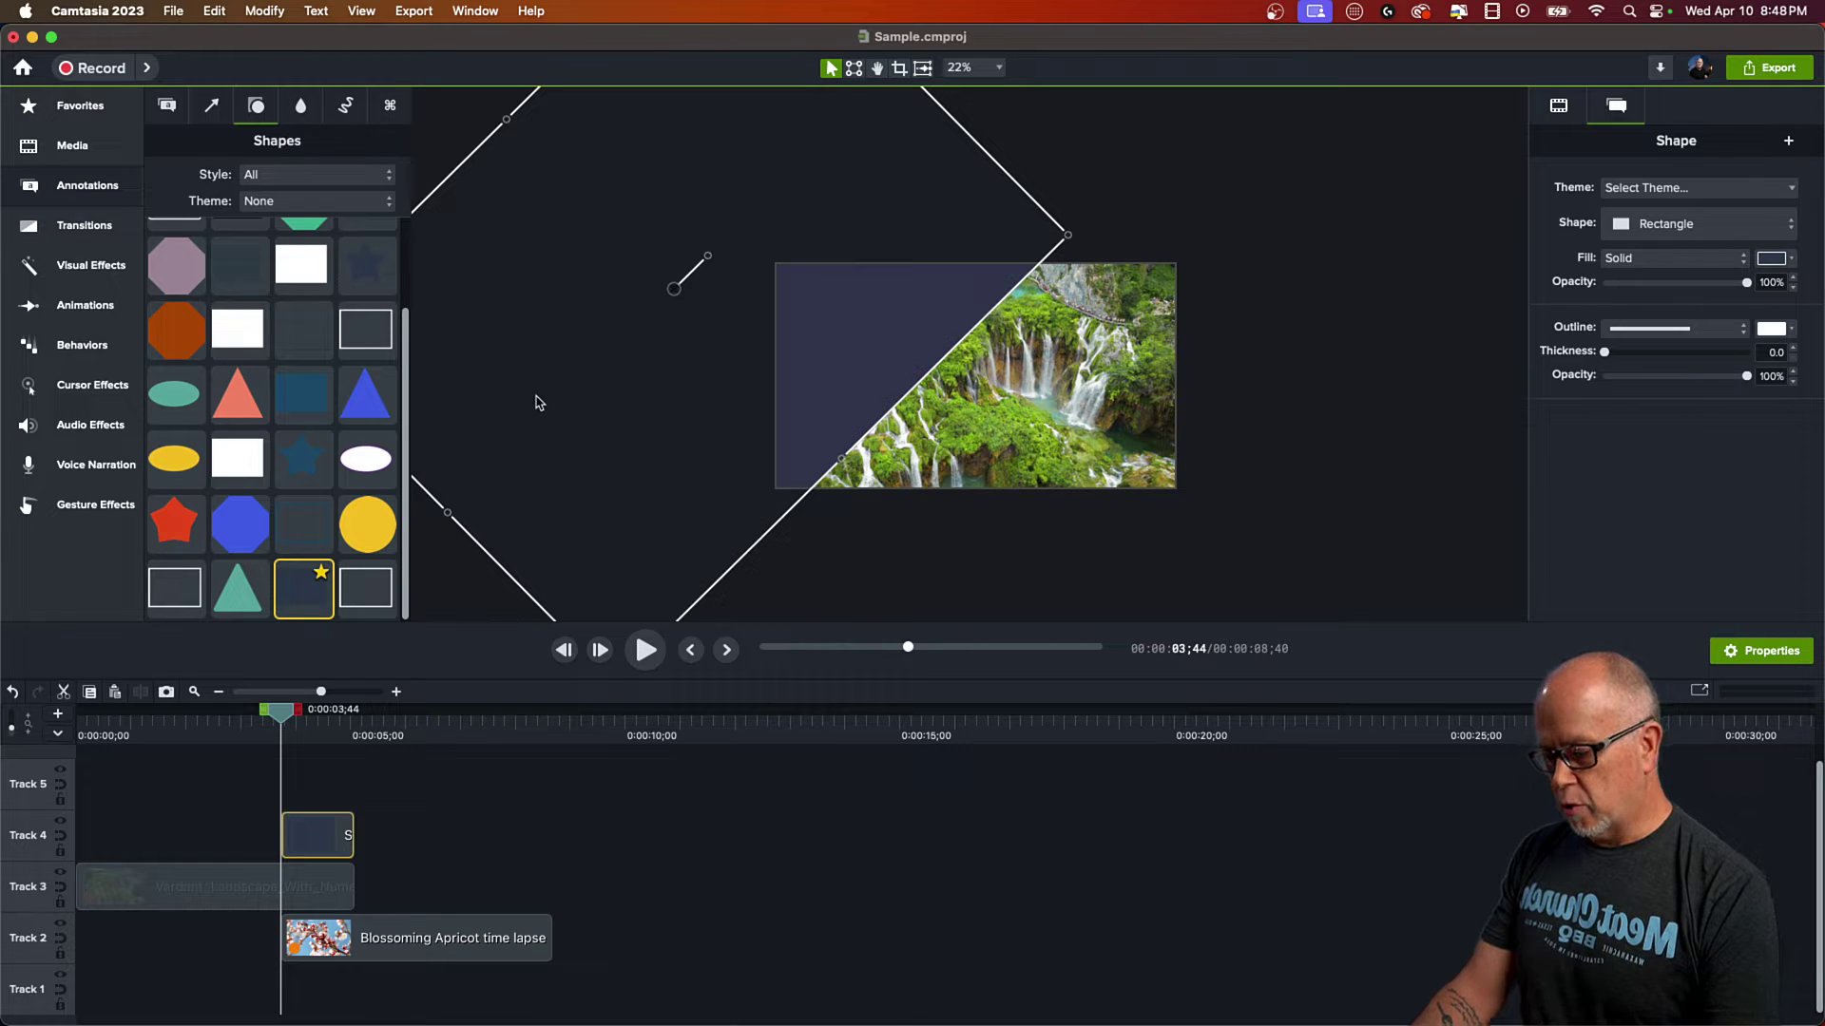
{"action": "left_click_drag", "start_coordinate": [537, 403], "coordinate": [928, 434]}
{"action": "left_click_drag", "start_coordinate": [840, 519], "coordinate": [798, 559]}
{"action": "left_click_drag", "start_coordinate": [1070, 374], "coordinate": [414, 467]}
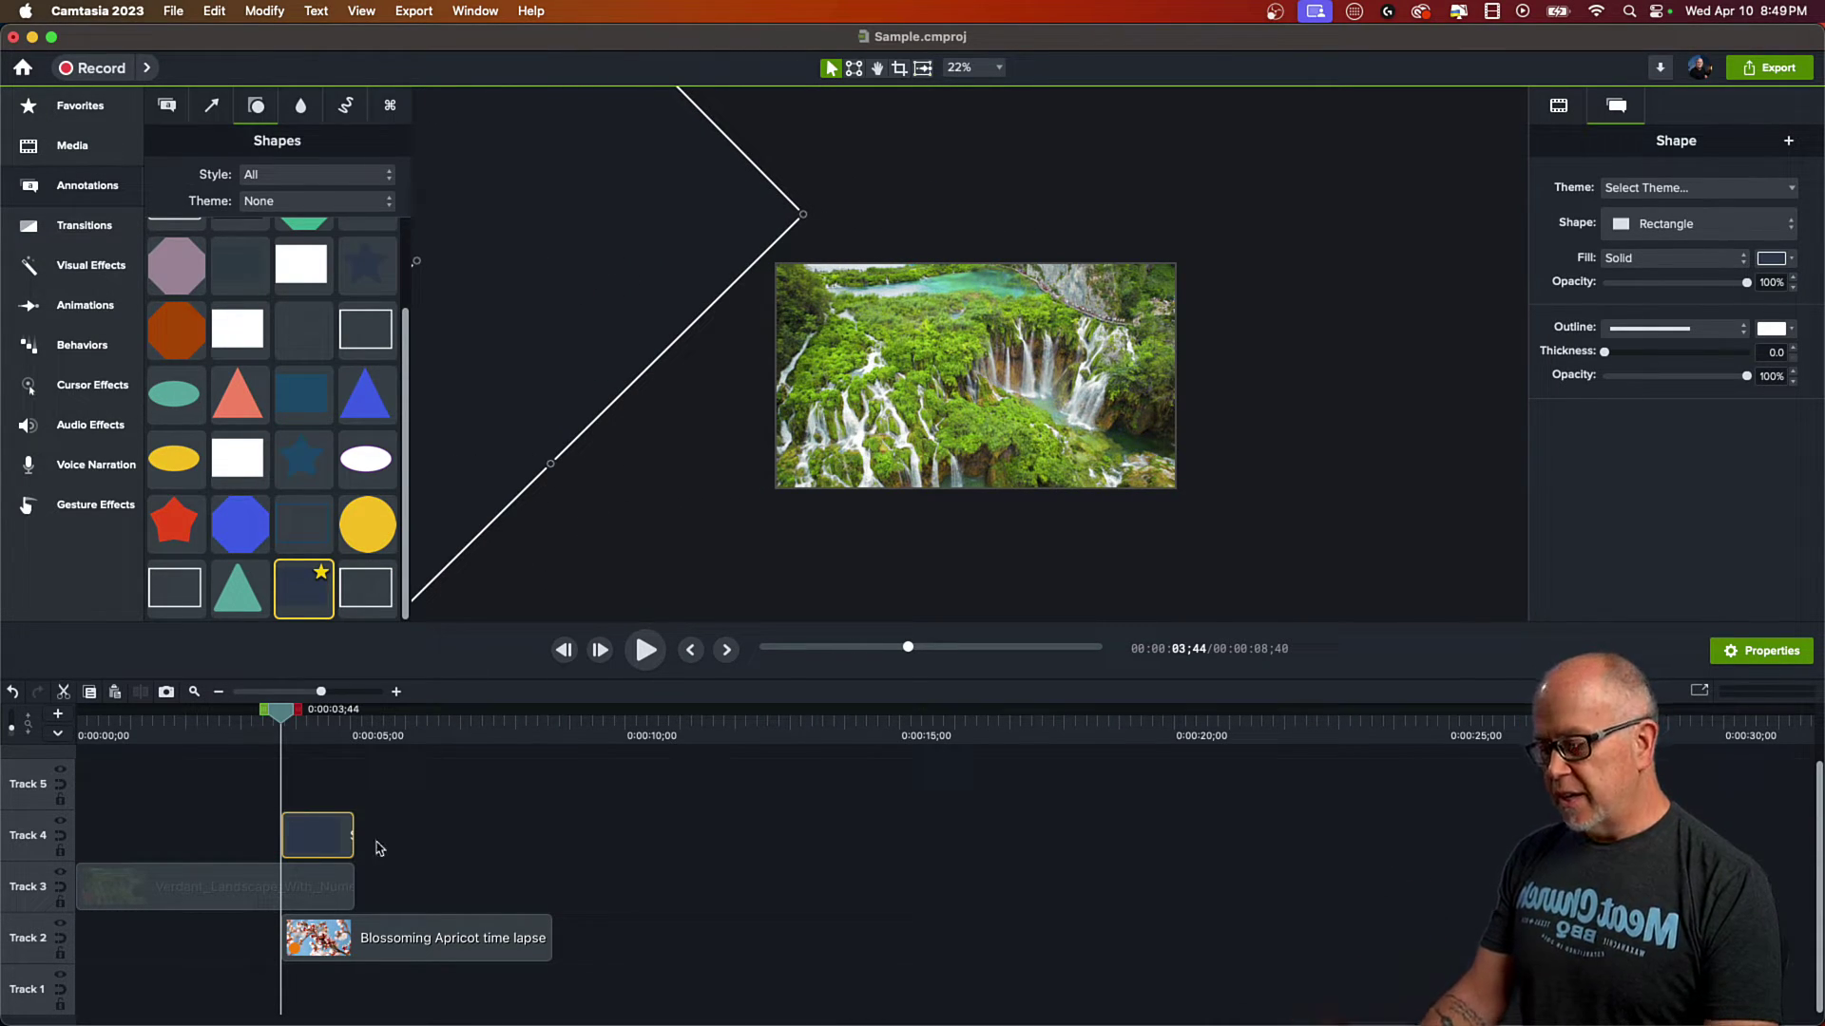
Step: Set the rectangle's fill color to White and nudge the shape slightly closer to the canvas
{"action": "left_click", "coordinate": [316, 747]}
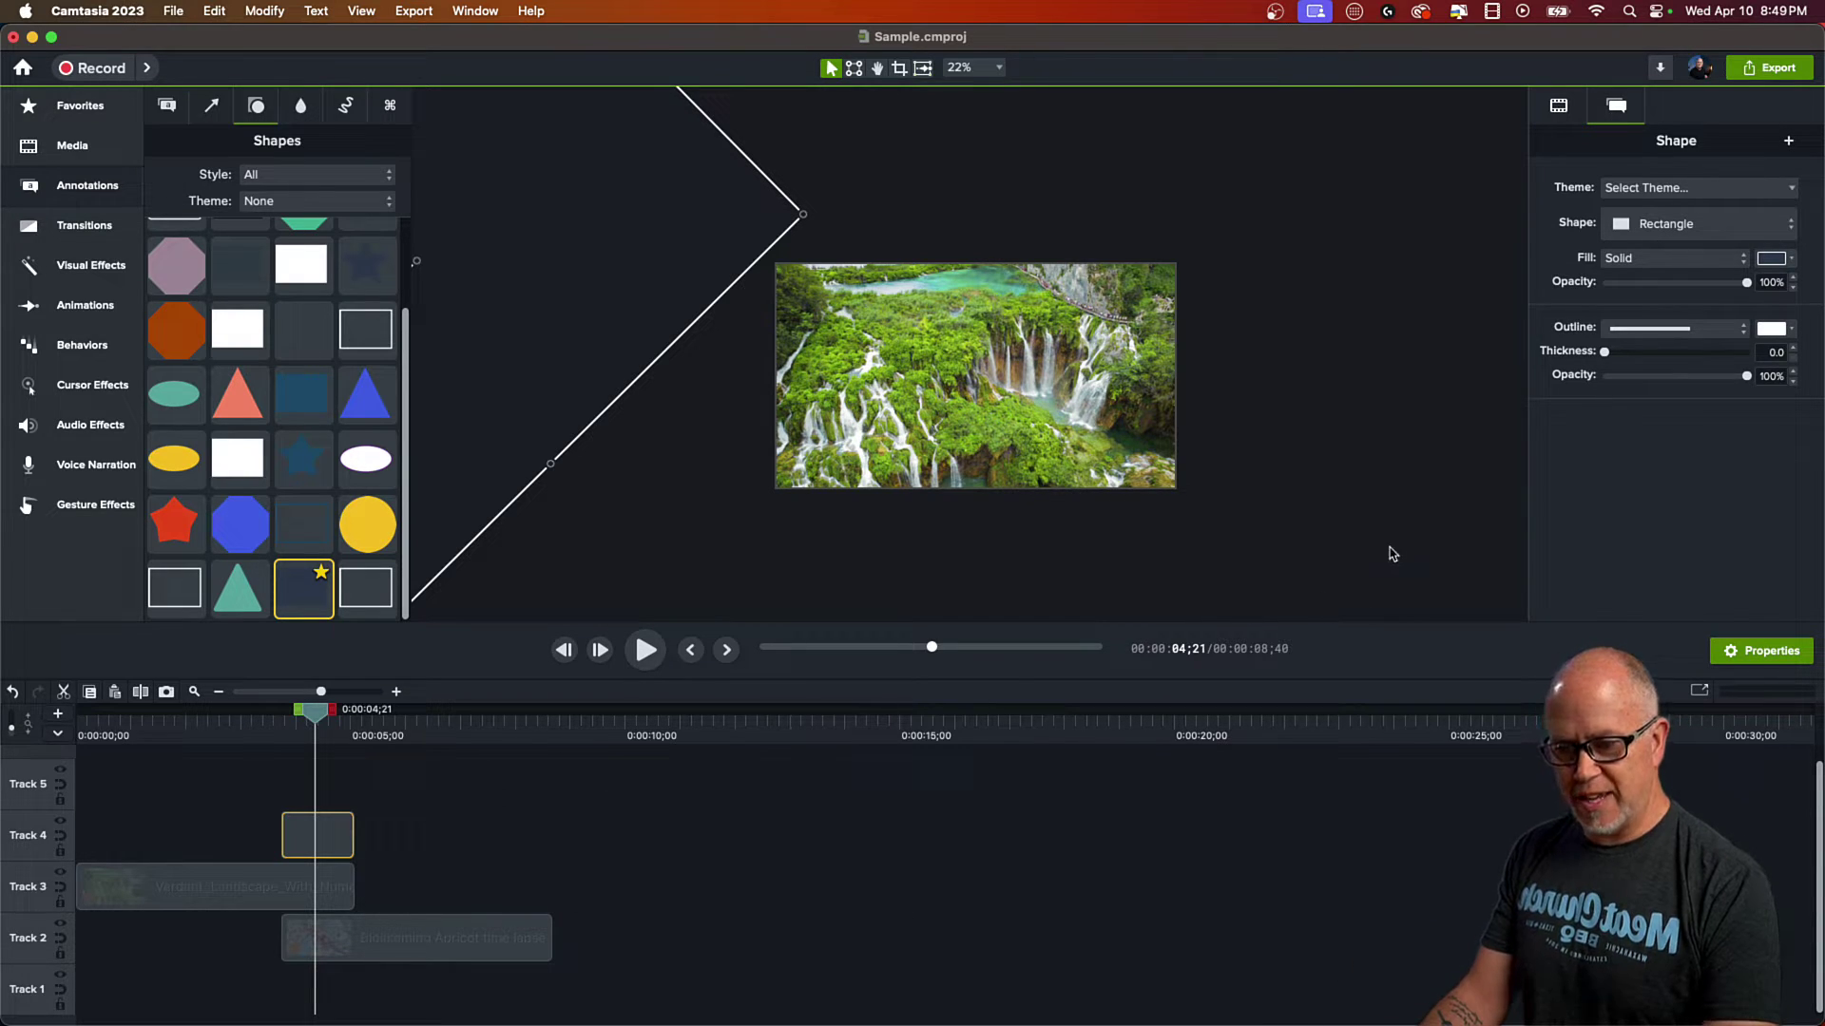
{"action": "left_click", "coordinate": [1771, 259]}
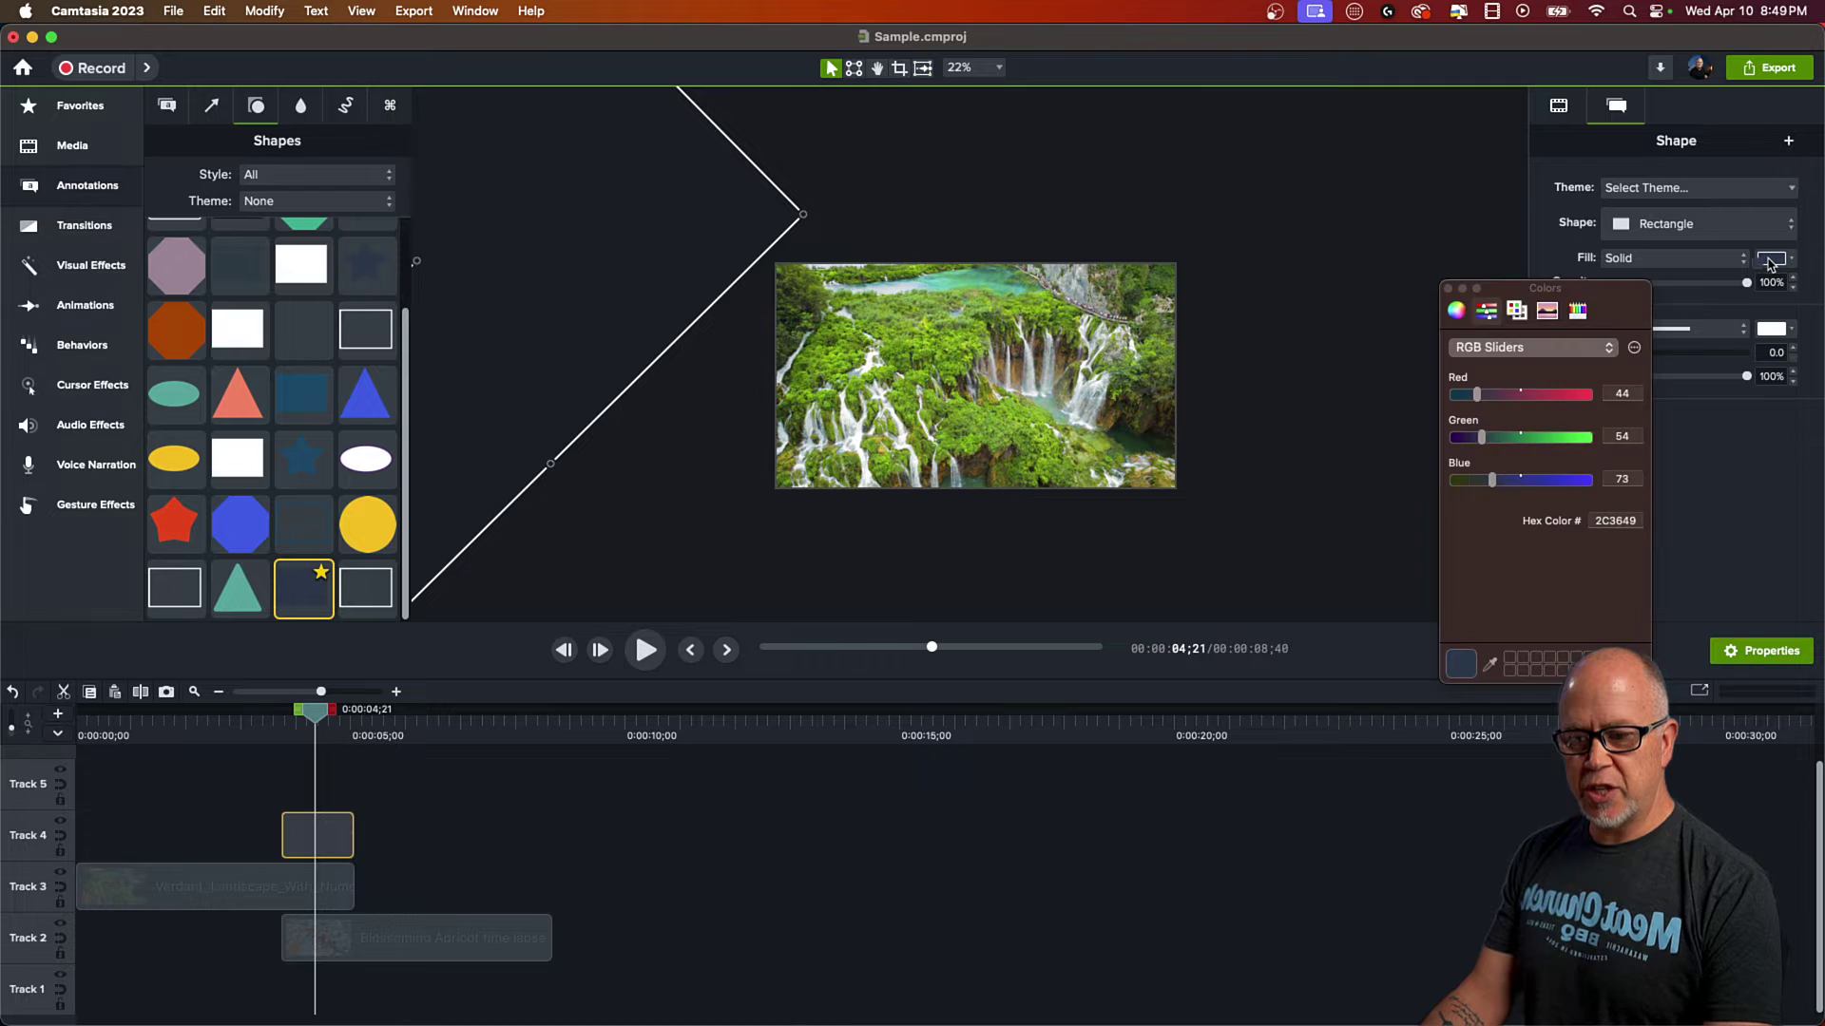
{"action": "left_click", "coordinate": [1516, 310]}
{"action": "left_click", "coordinate": [1505, 604]}
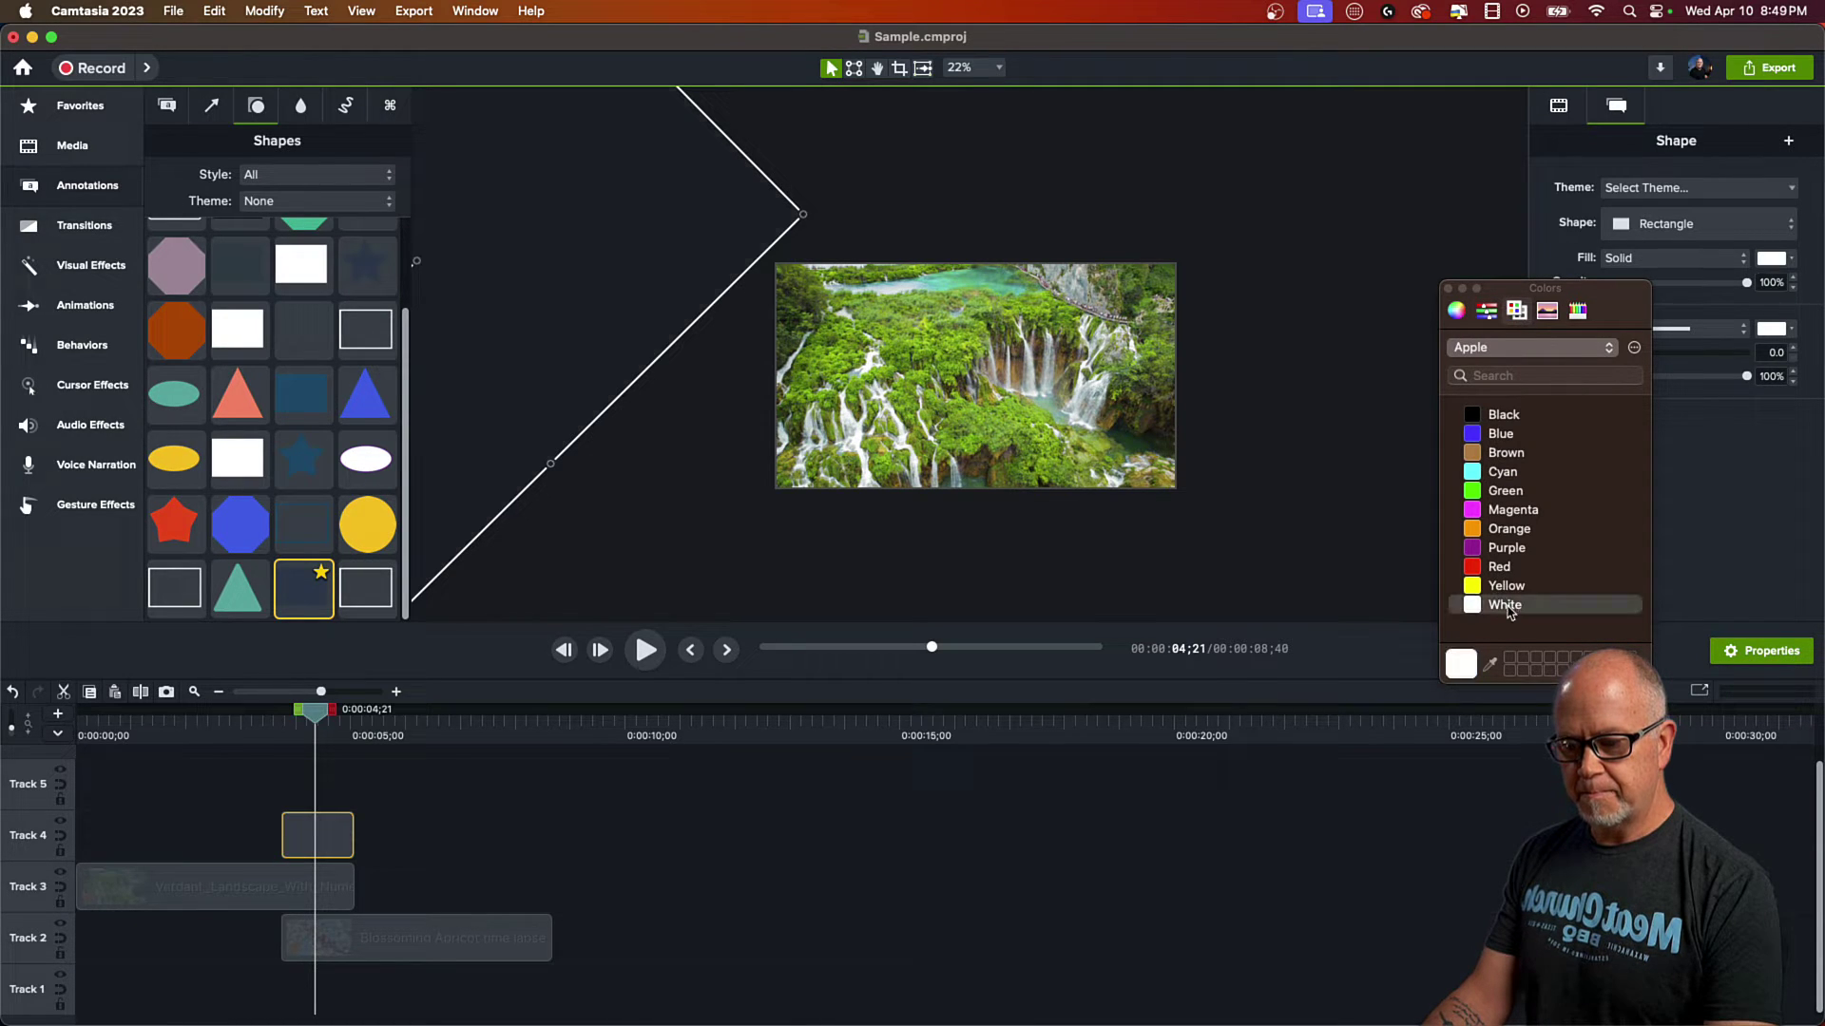
{"action": "left_click", "coordinate": [1448, 288]}
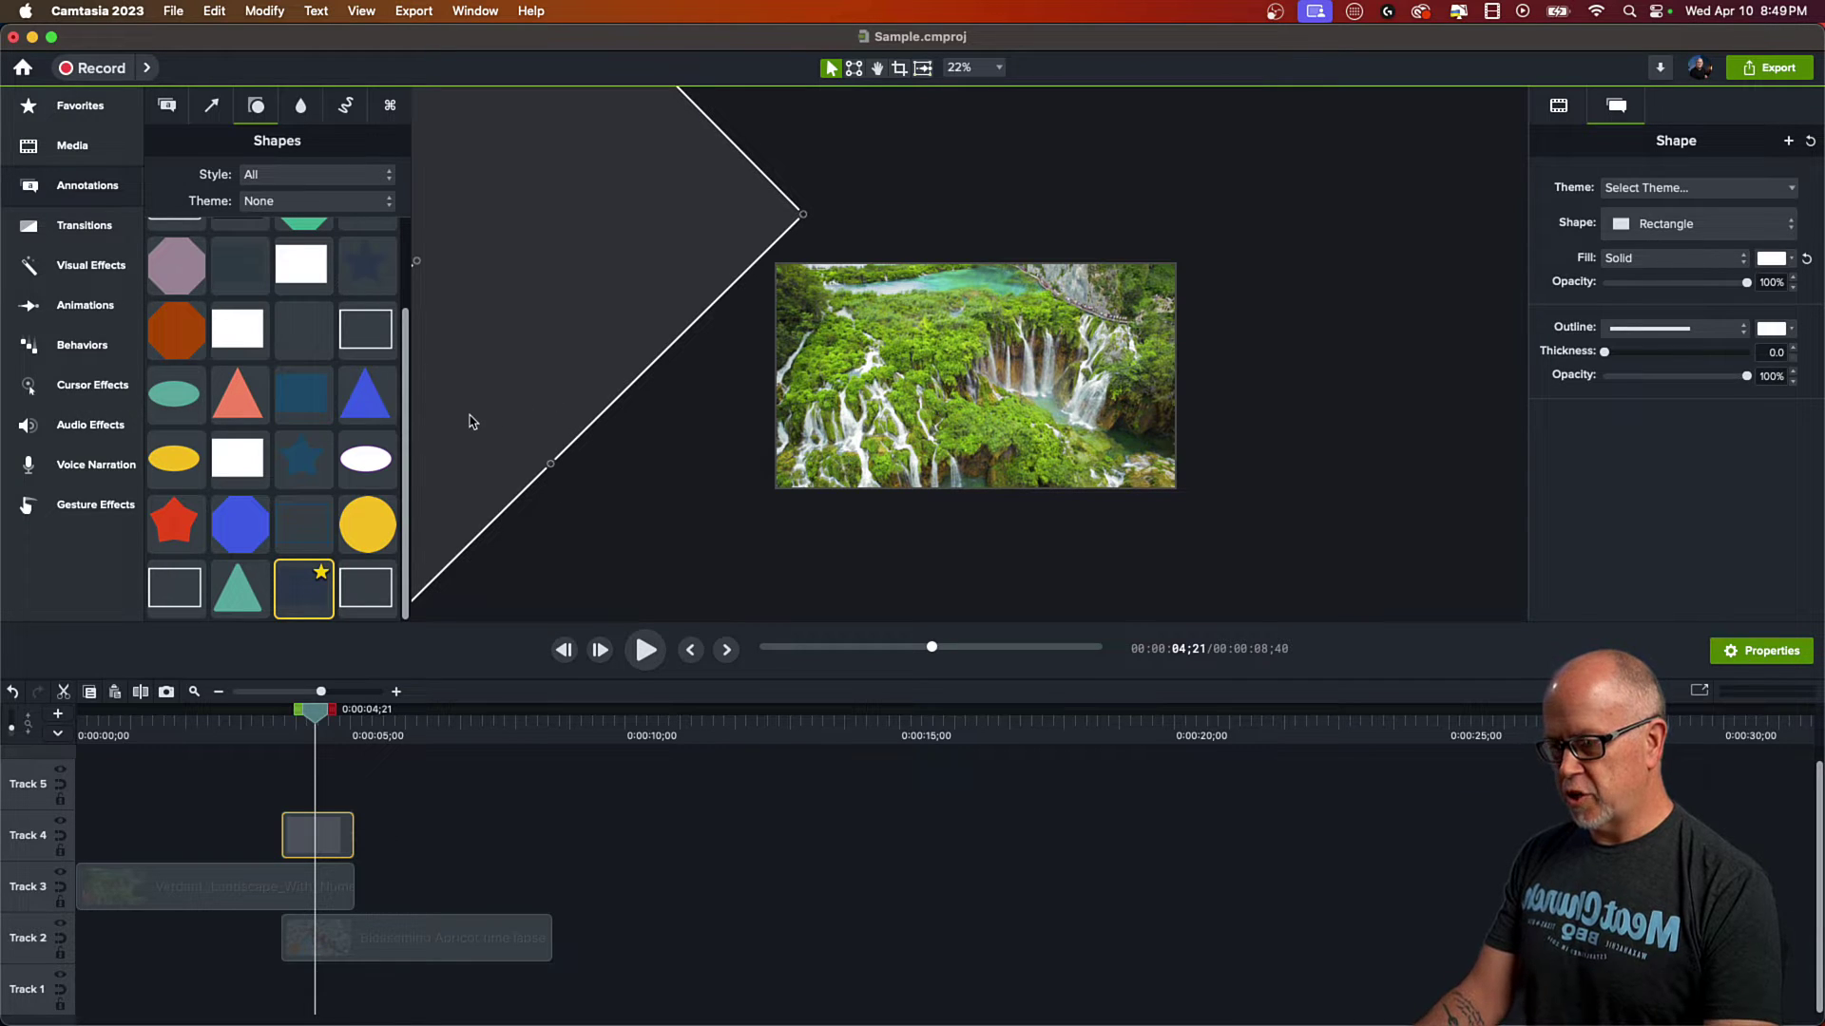
{"action": "mouse_move", "coordinate": [468, 419]}
{"action": "left_mouse_down"}
{"action": "mouse_move", "coordinate": [1189, 412]}
{"action": "mouse_move", "coordinate": [481, 428]}
{"action": "left_mouse_up"}
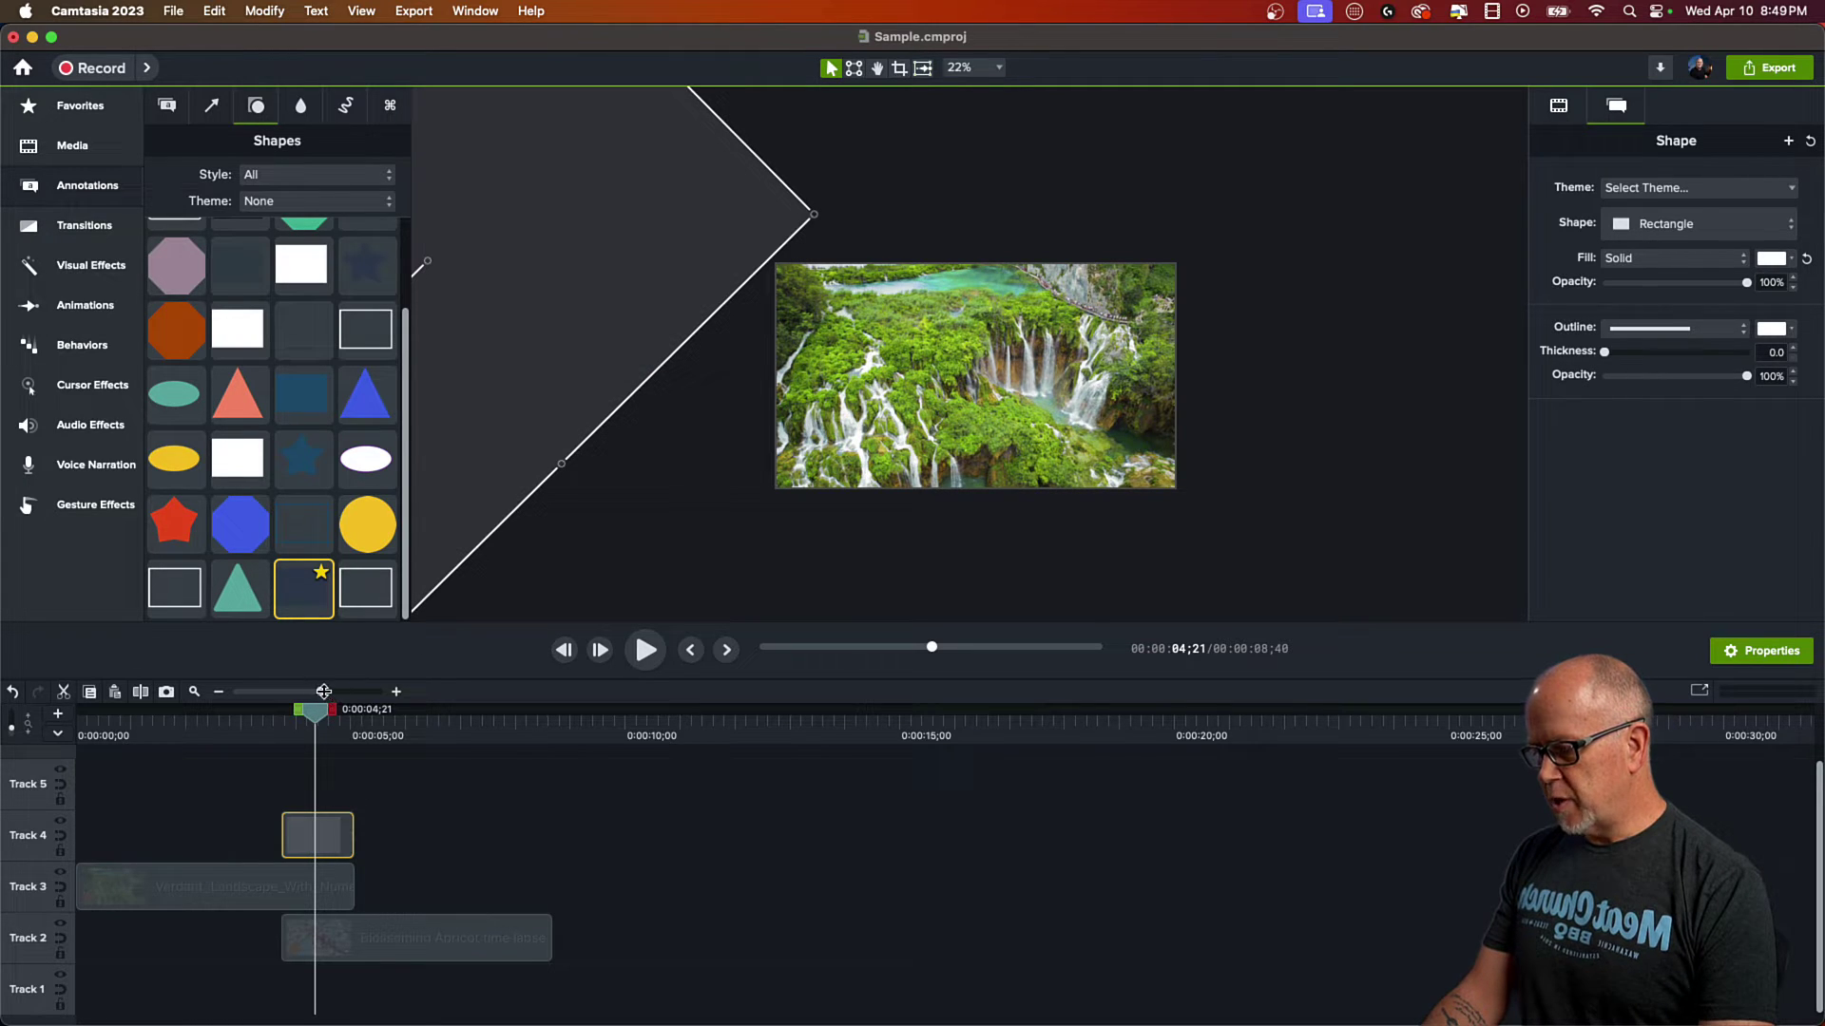
Step: Apply the Media Matte visual effect to the shape on Track 4
{"action": "left_click_drag", "start_coordinate": [323, 690], "coordinate": [340, 692]}
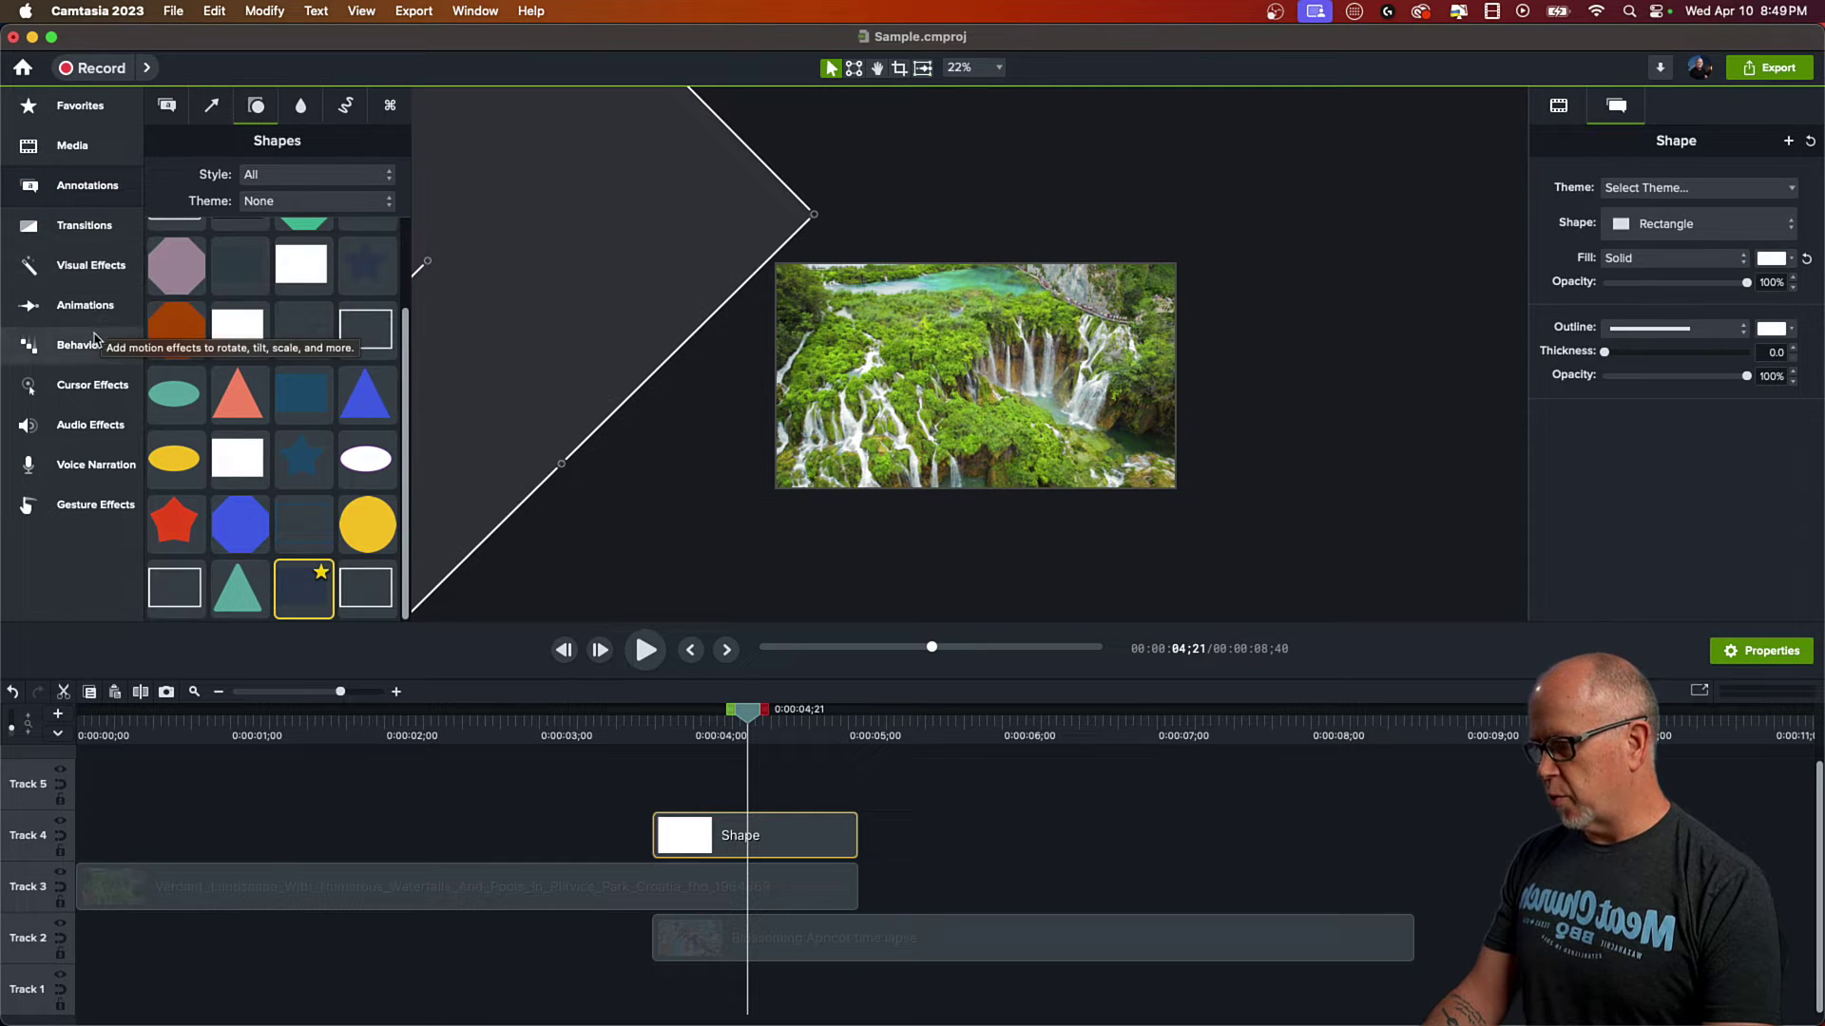
{"action": "left_click", "coordinate": [95, 270]}
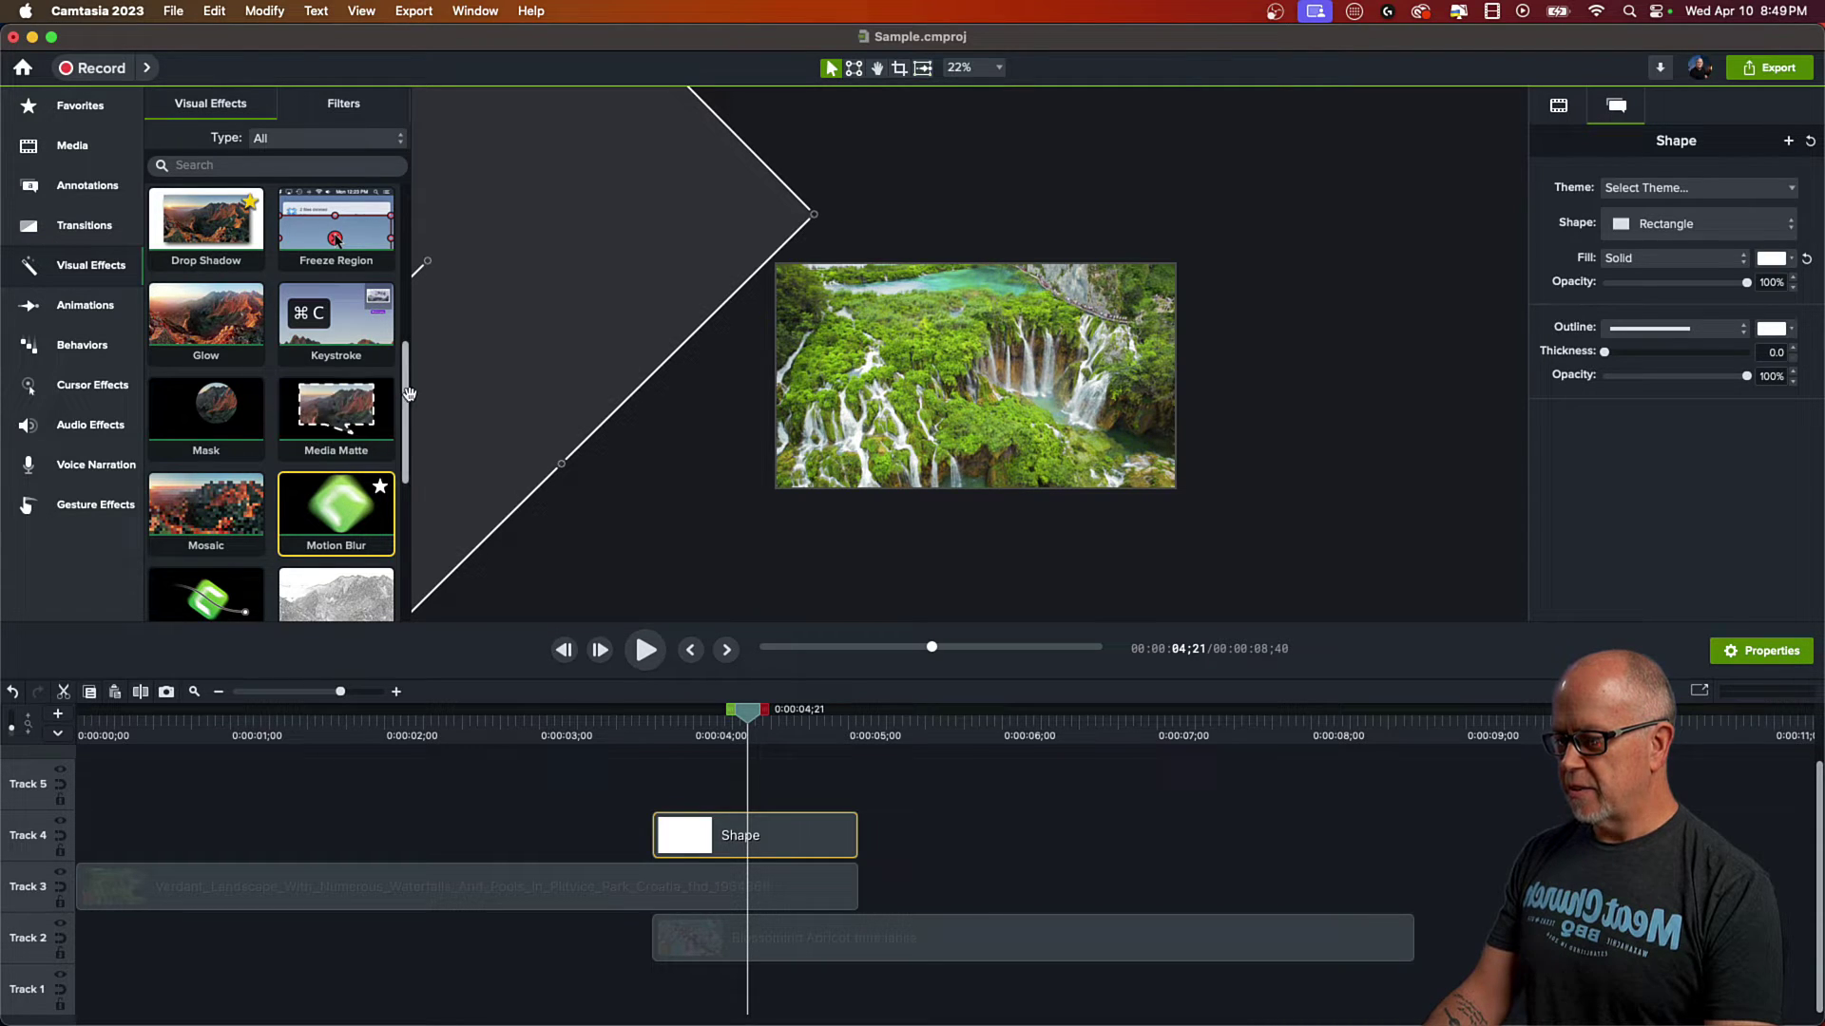
{"action": "left_click_drag", "start_coordinate": [409, 394], "coordinate": [750, 836]}
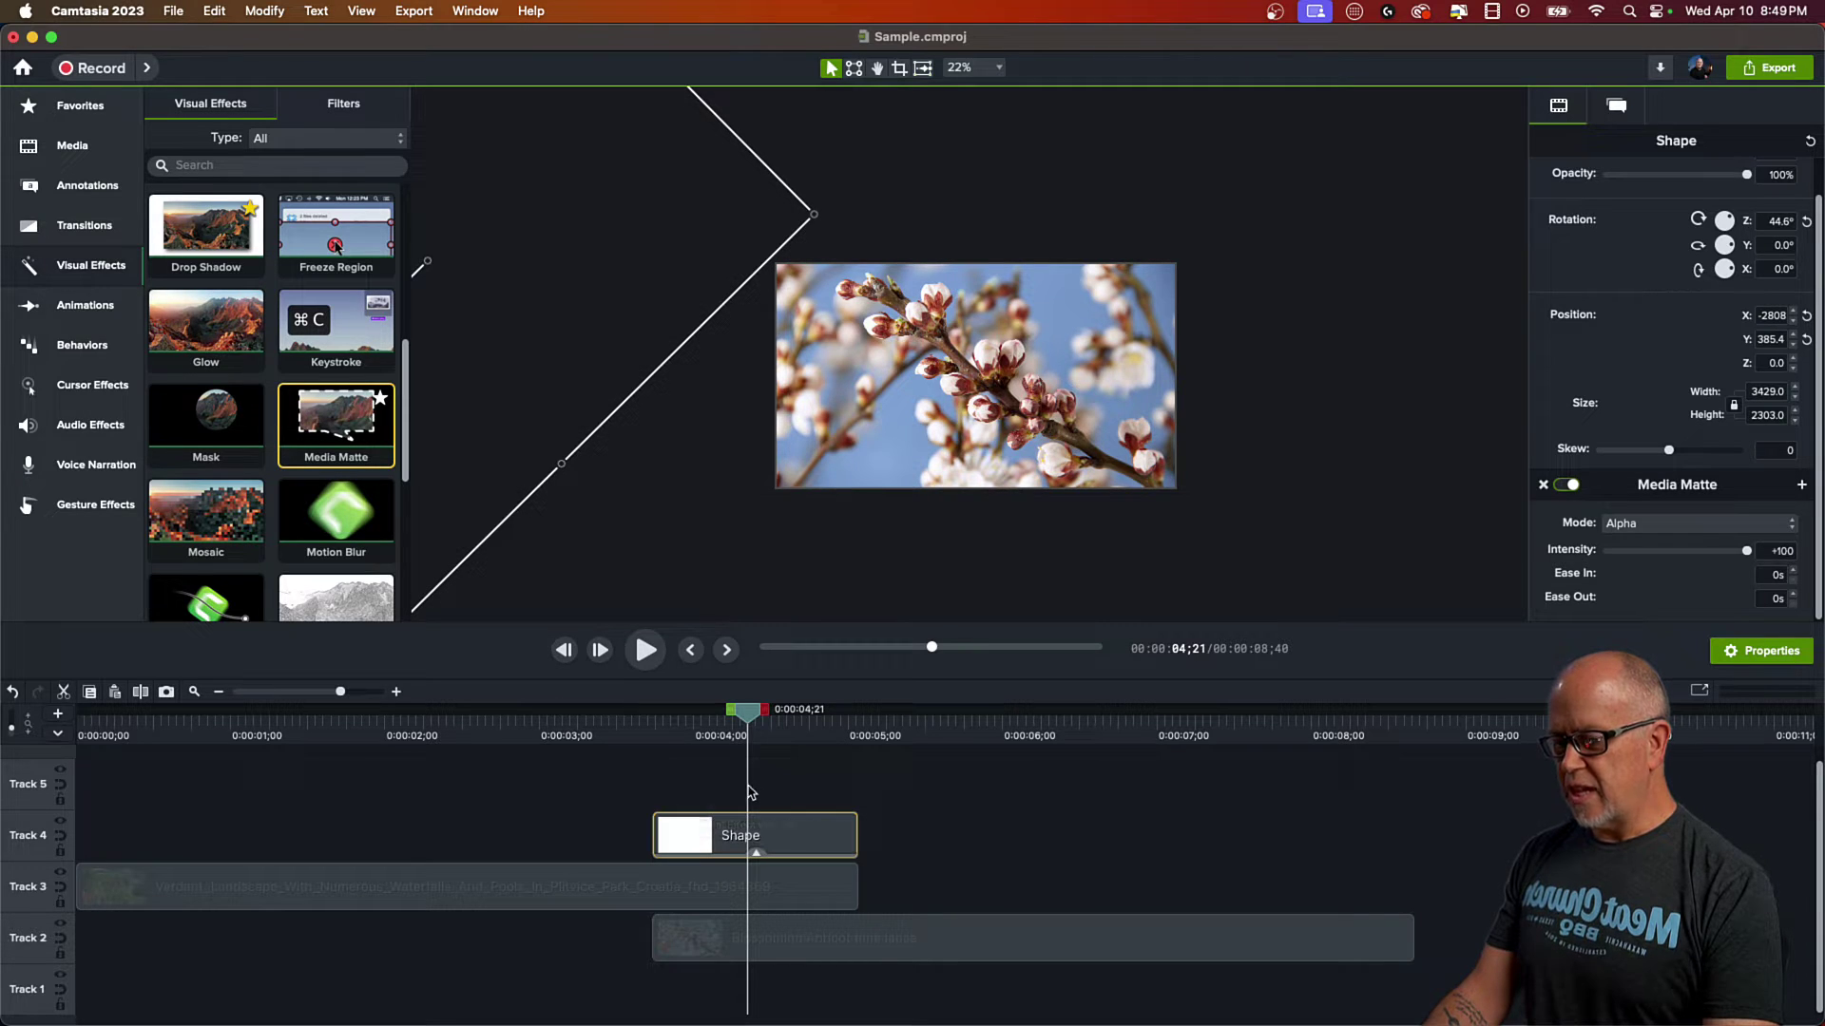
Step: Examine which clip shows on the canvas before, during and after the matte shape on the timeline
{"action": "left_click_drag", "start_coordinate": [745, 715], "coordinate": [694, 721]}
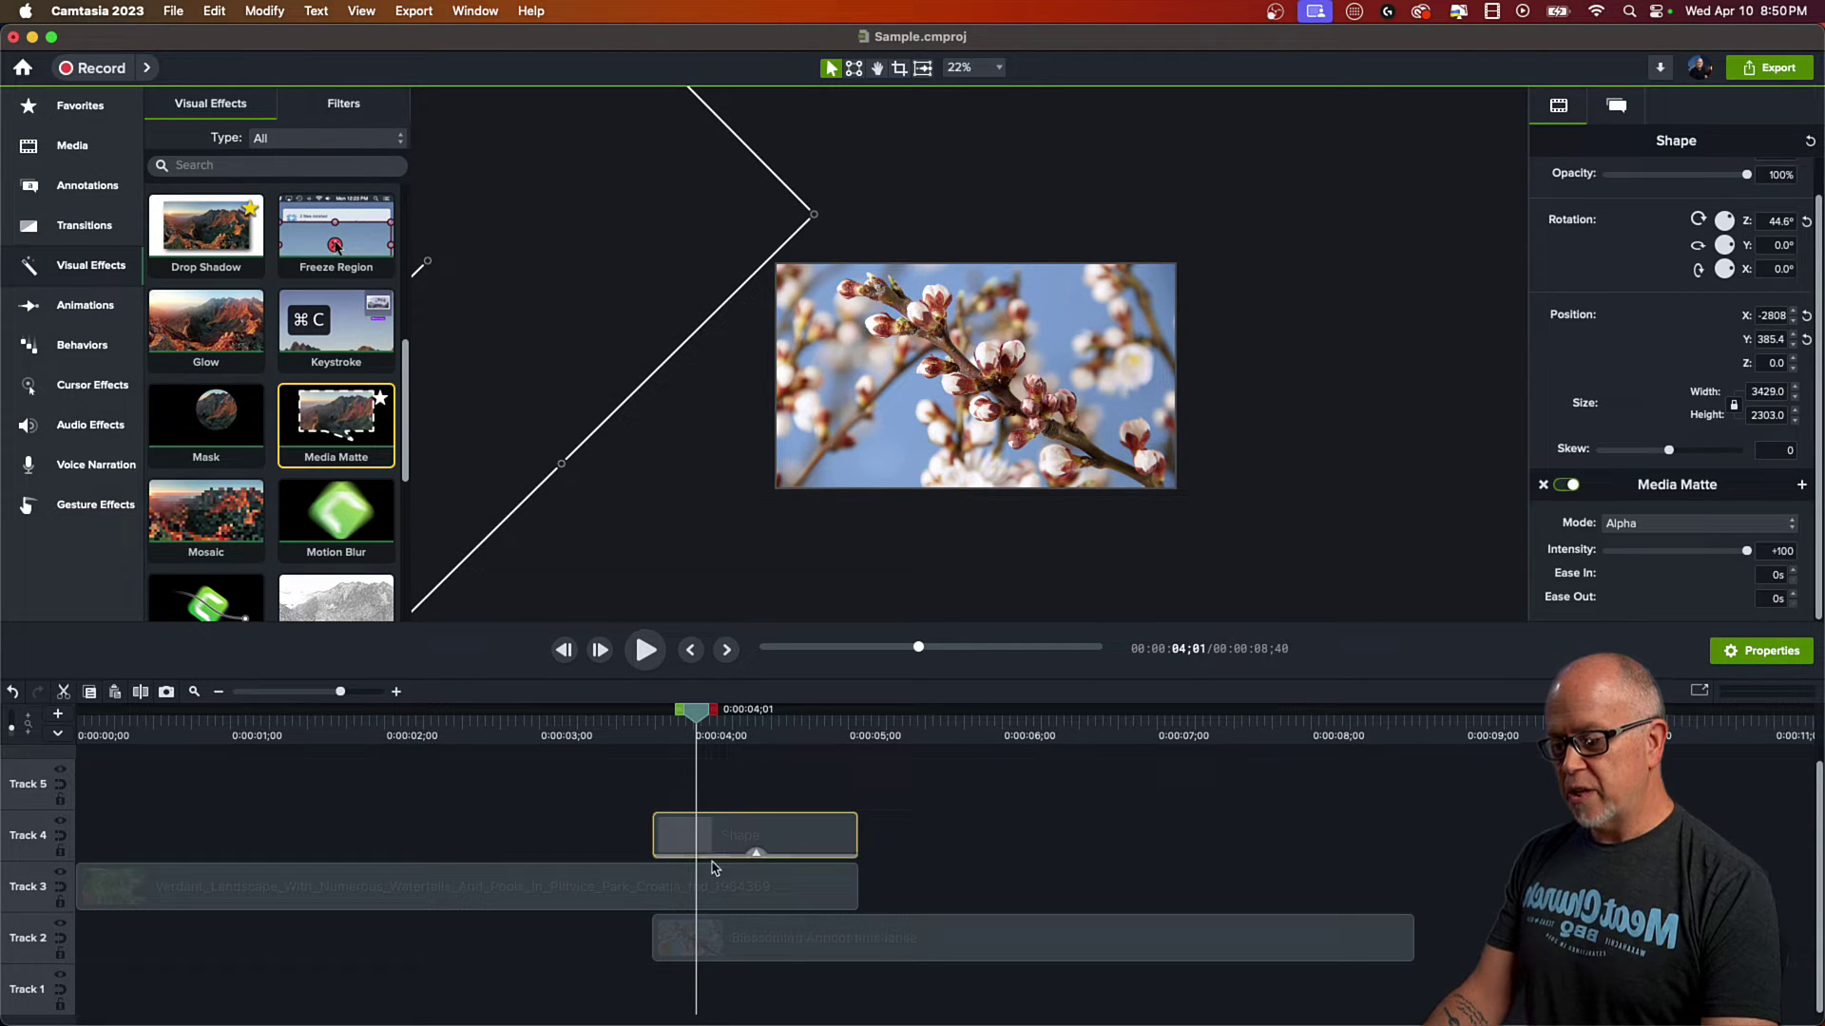
{"action": "left_click", "coordinate": [712, 947]}
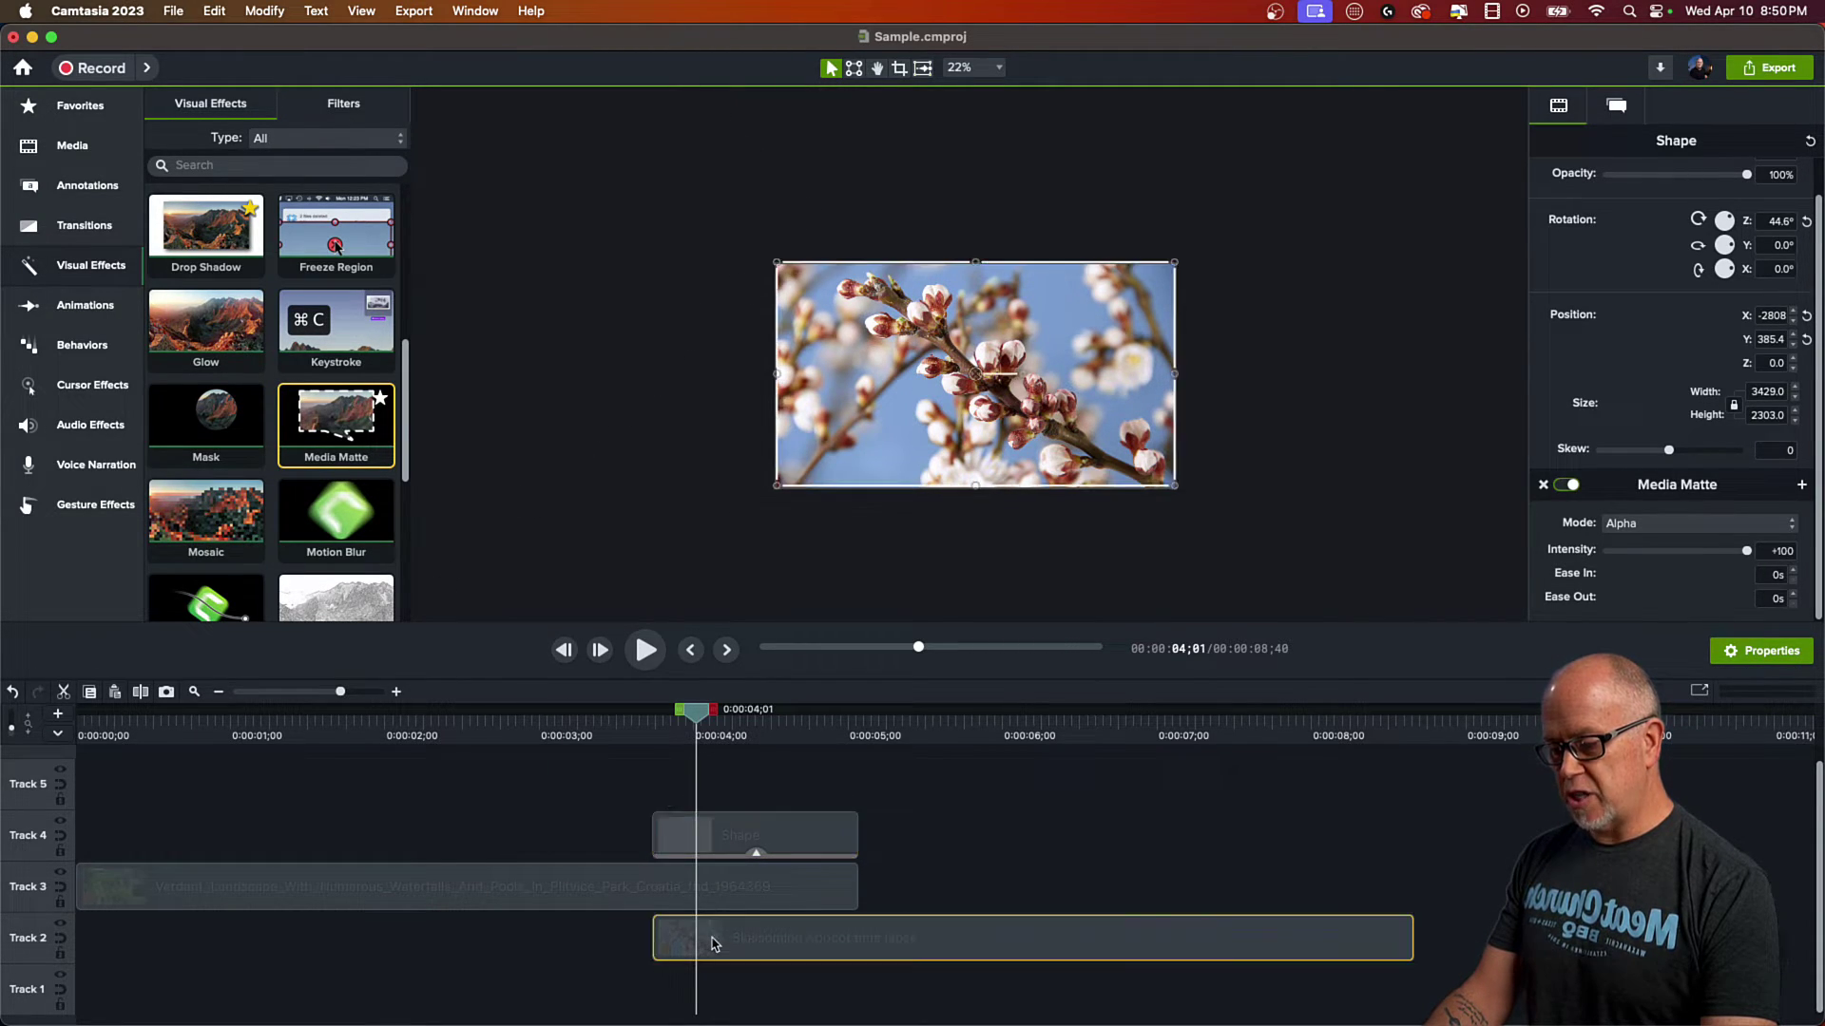
{"action": "left_click", "coordinate": [608, 888]}
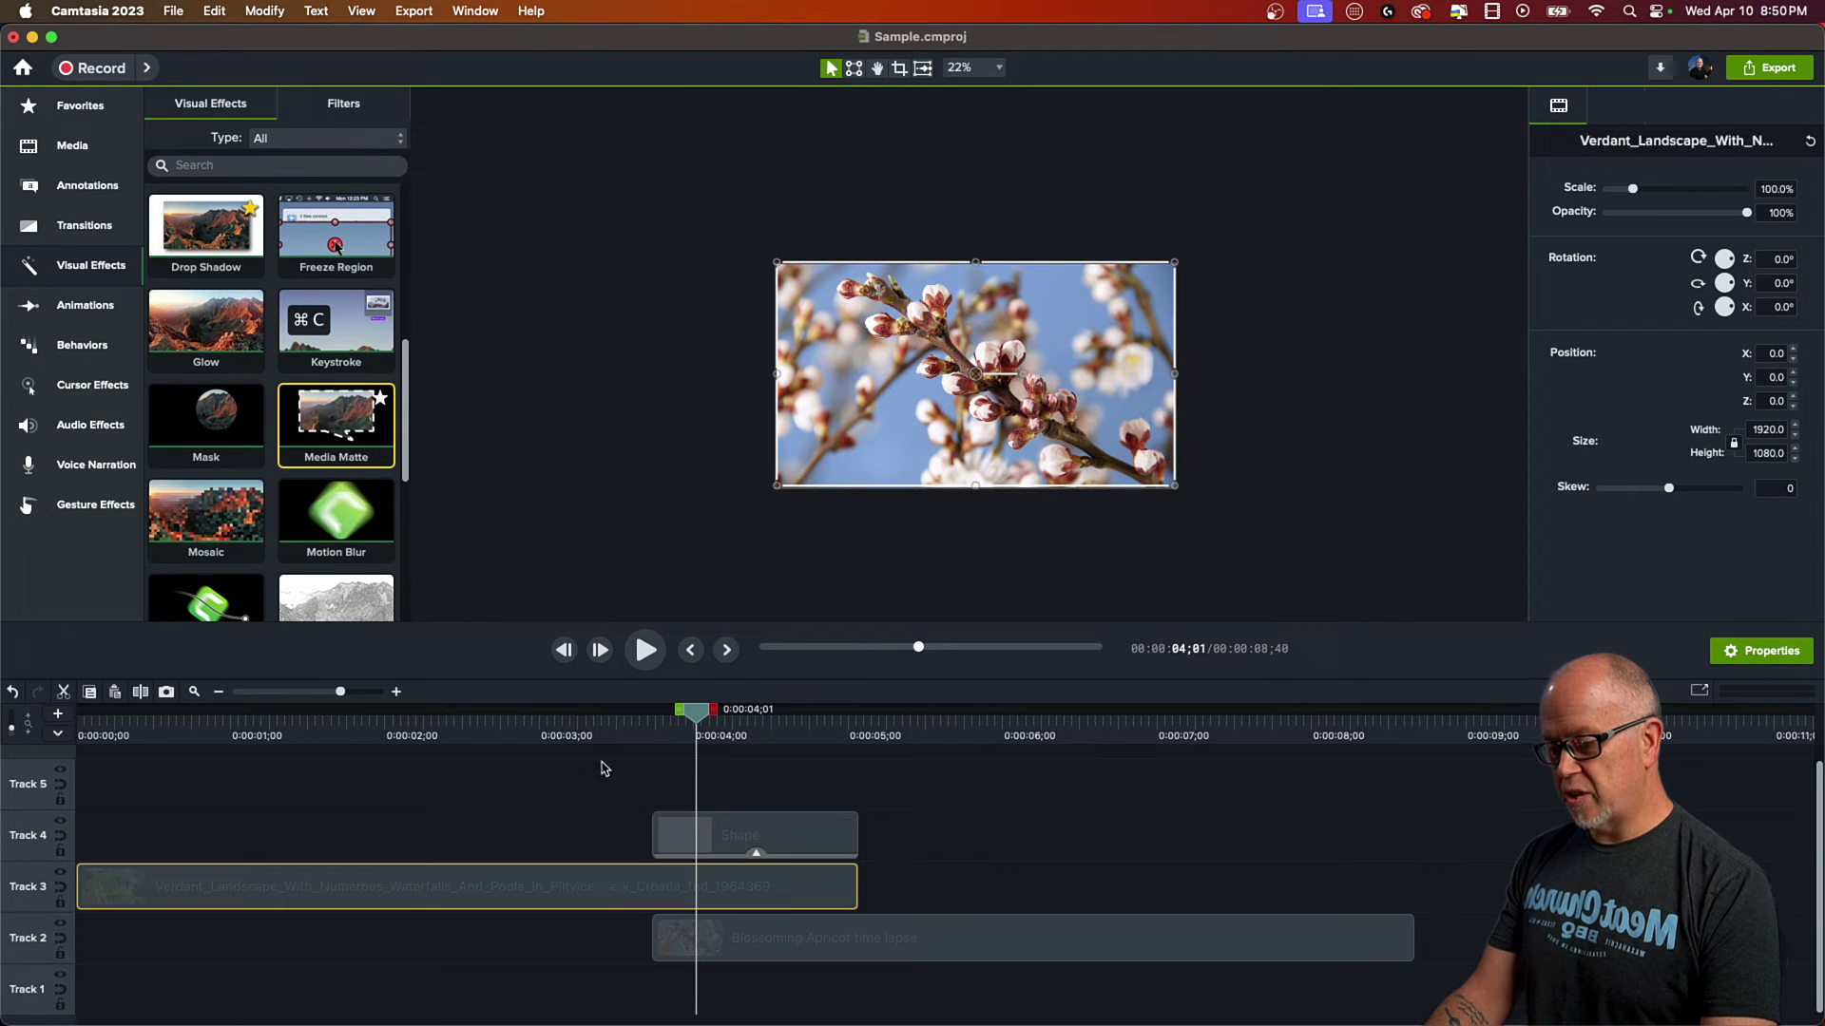
{"action": "left_click", "coordinate": [586, 731]}
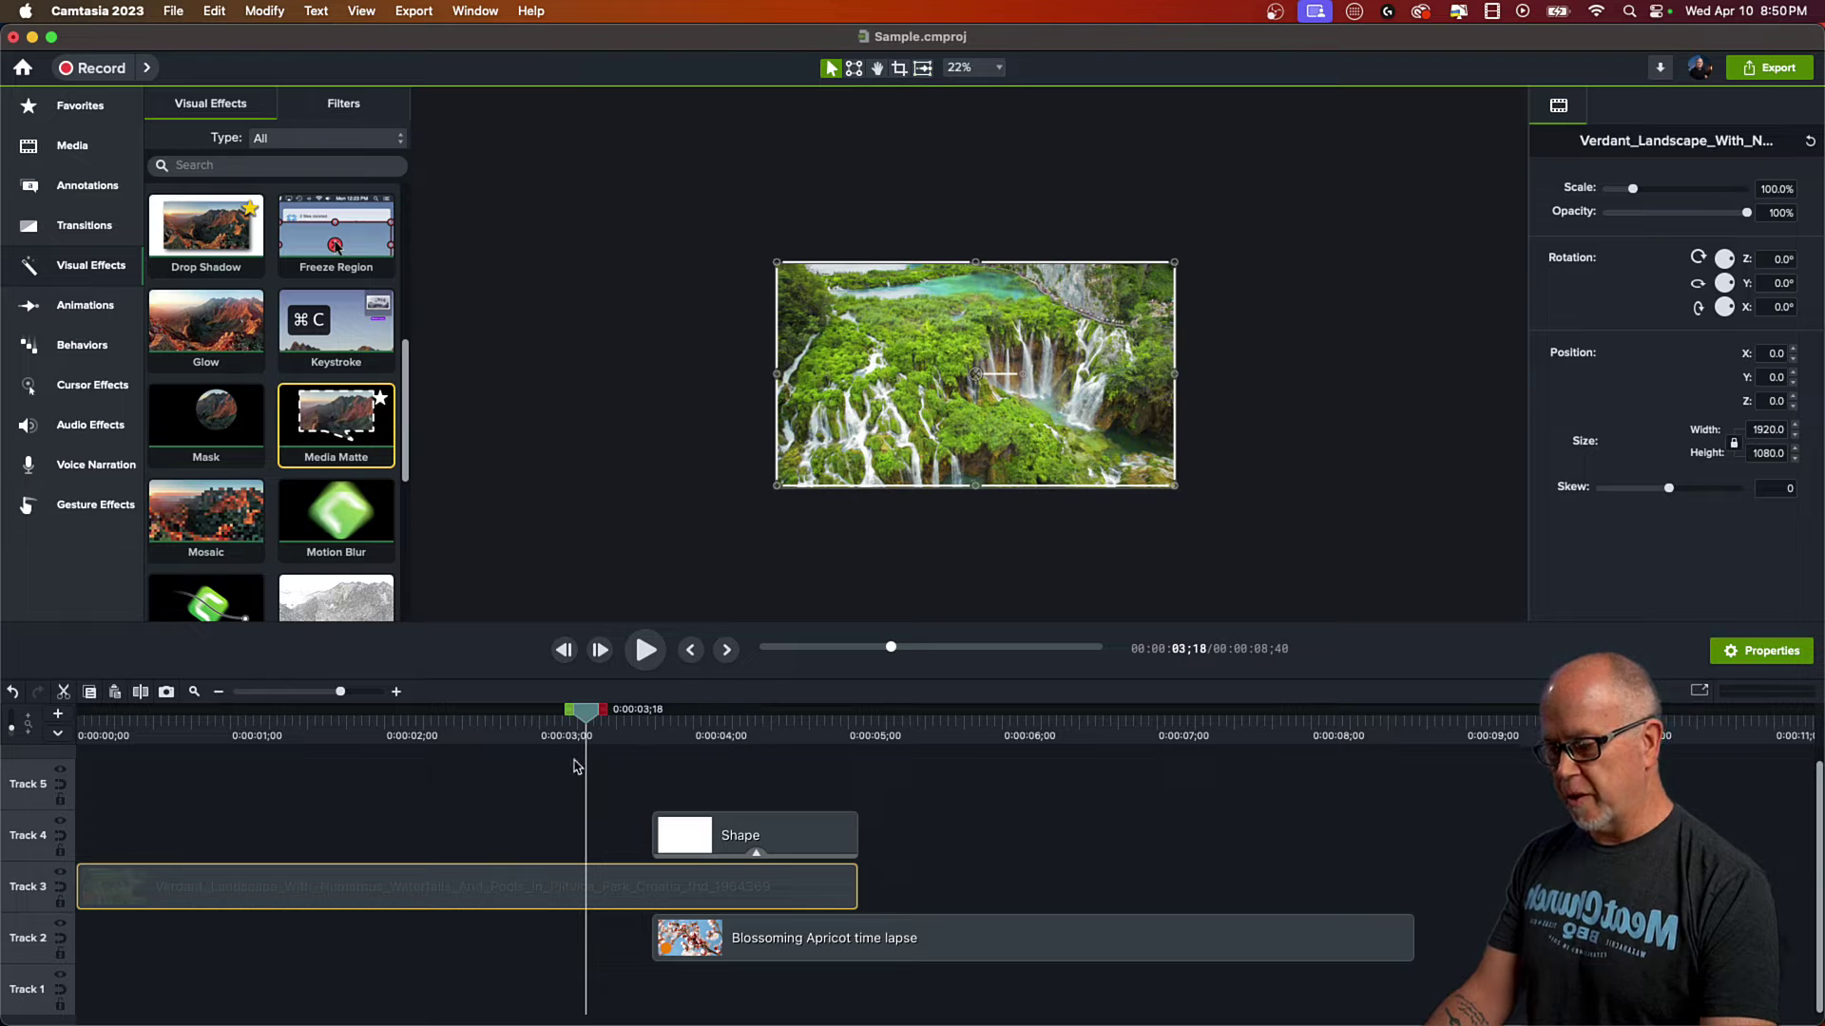
{"action": "left_click", "coordinate": [918, 737]}
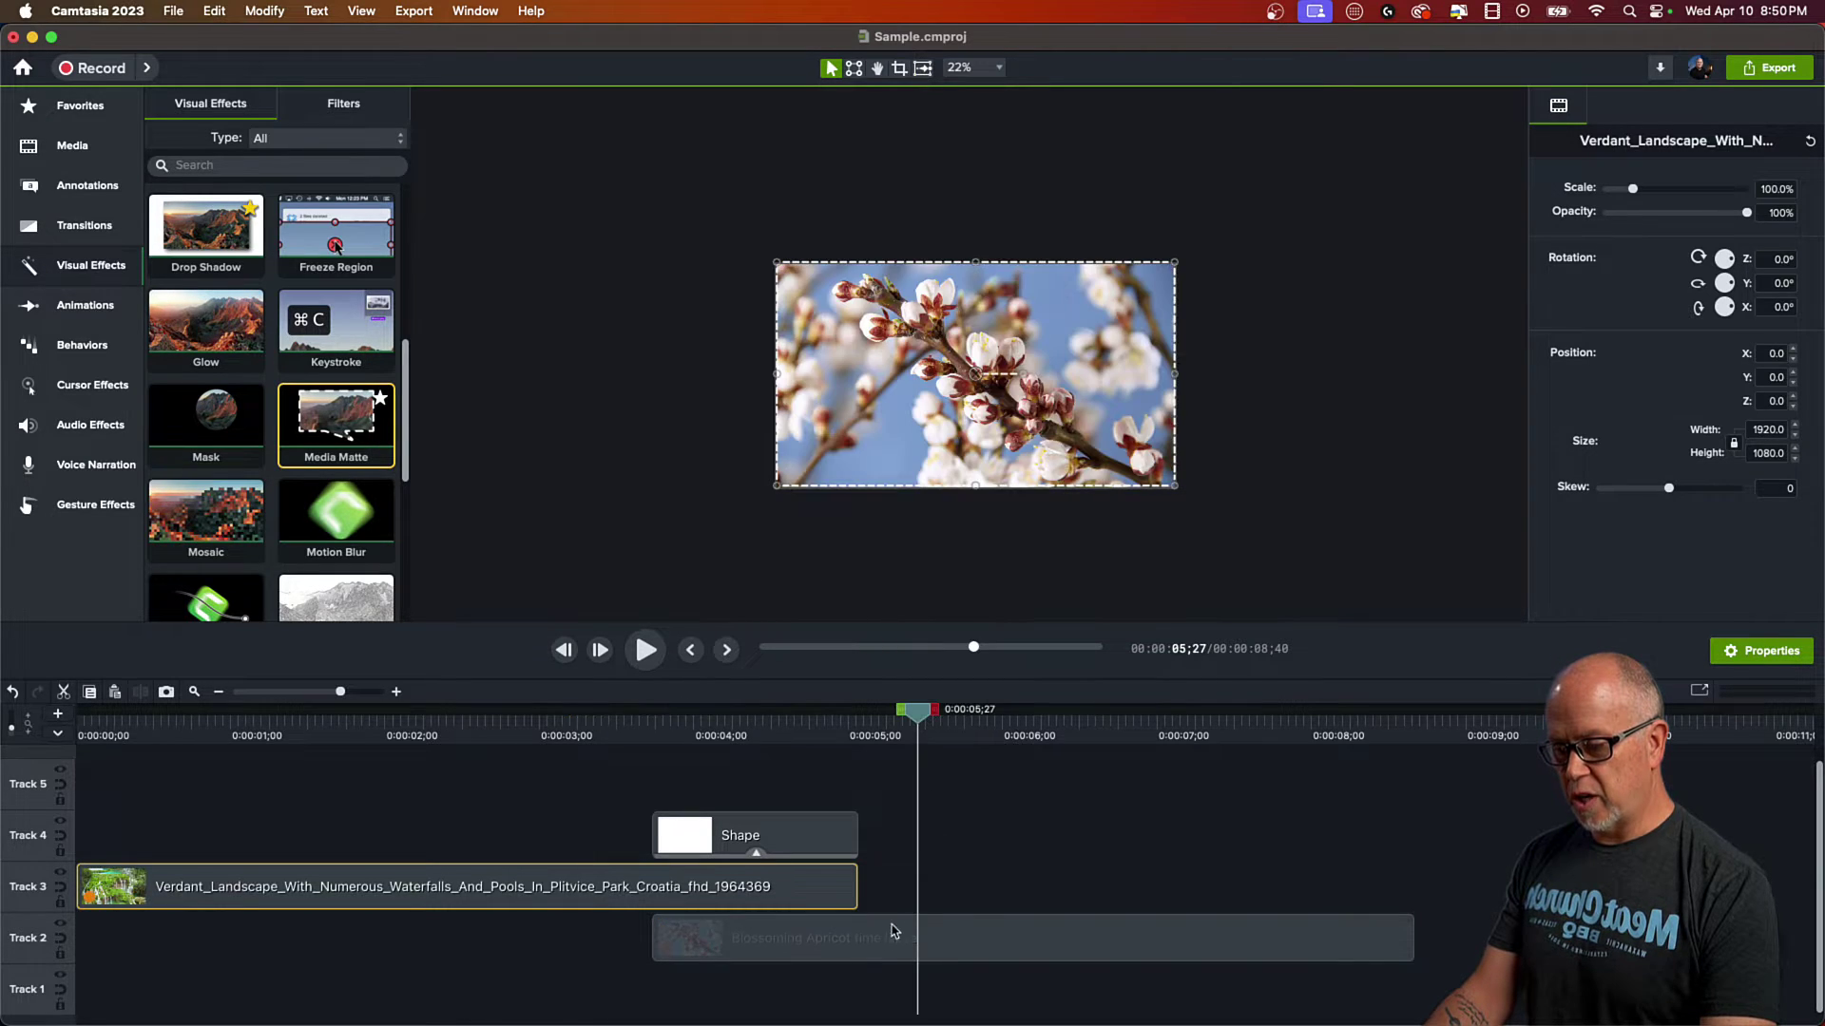
{"action": "left_click", "coordinate": [880, 951]}
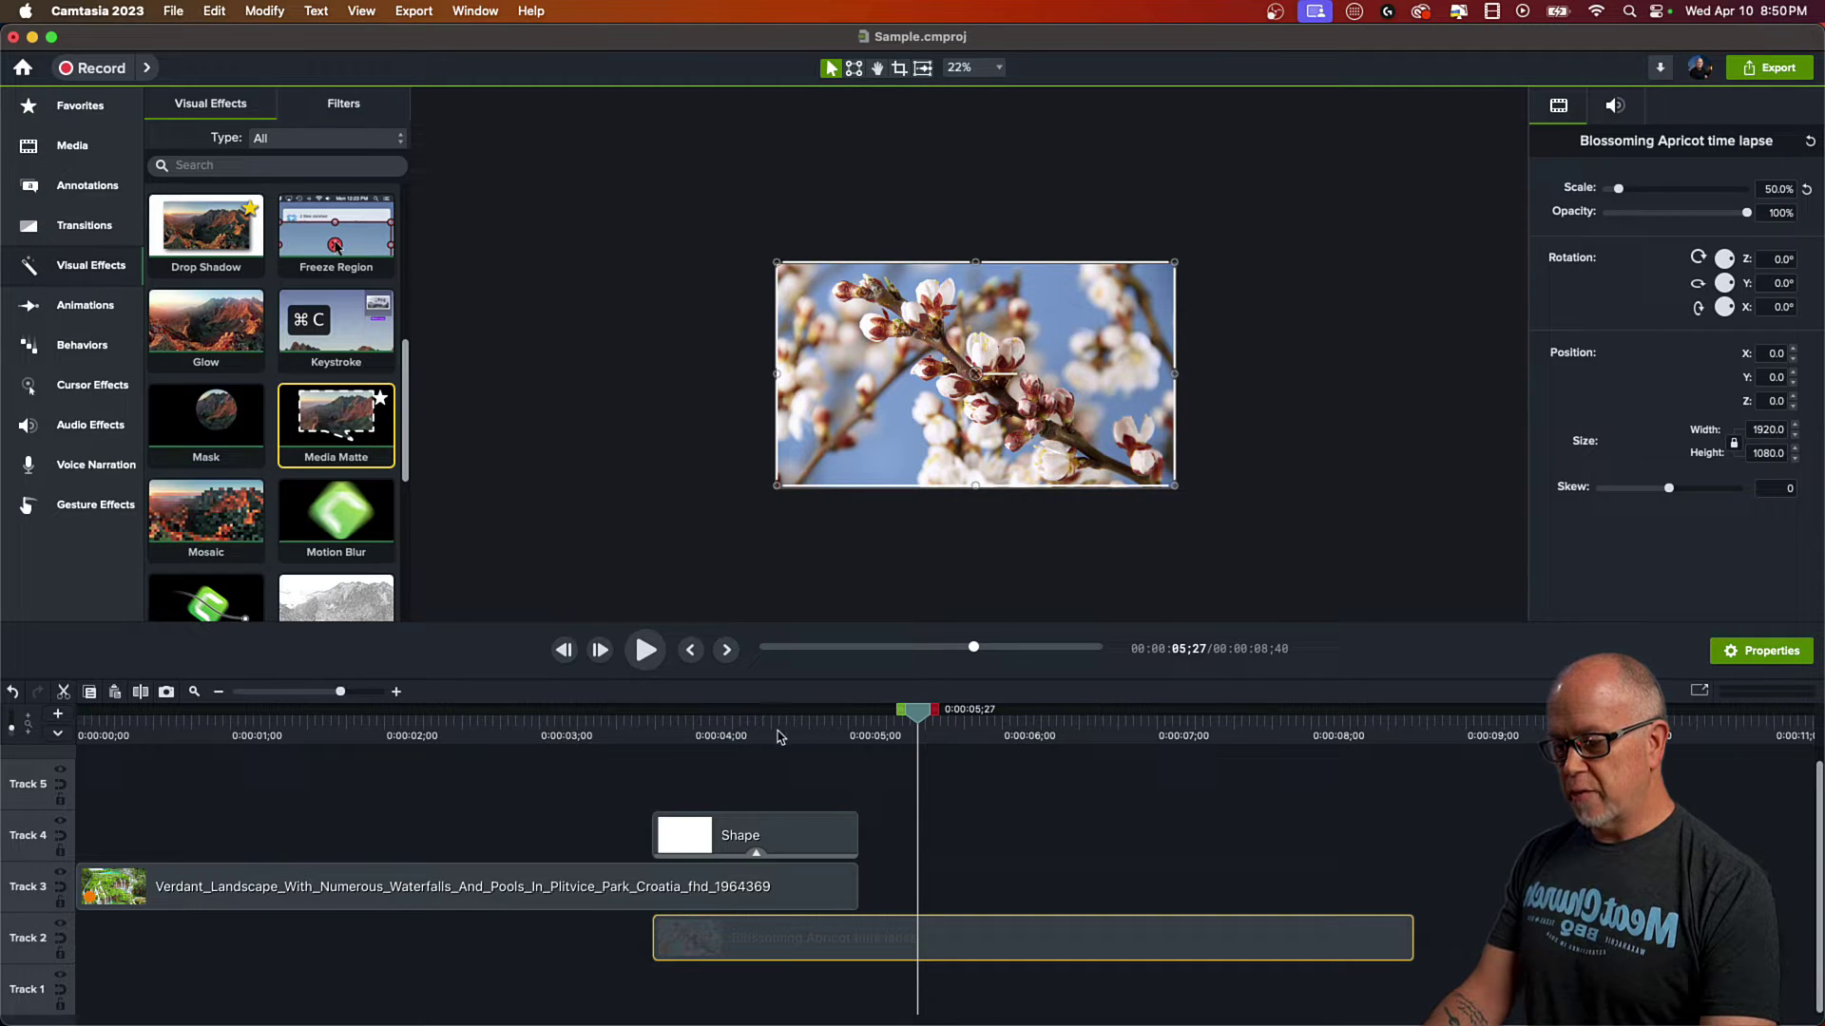
Step: Hide Track 4 to compare the overlap without the matte, and show the track again
{"action": "left_click", "coordinate": [60, 823]}
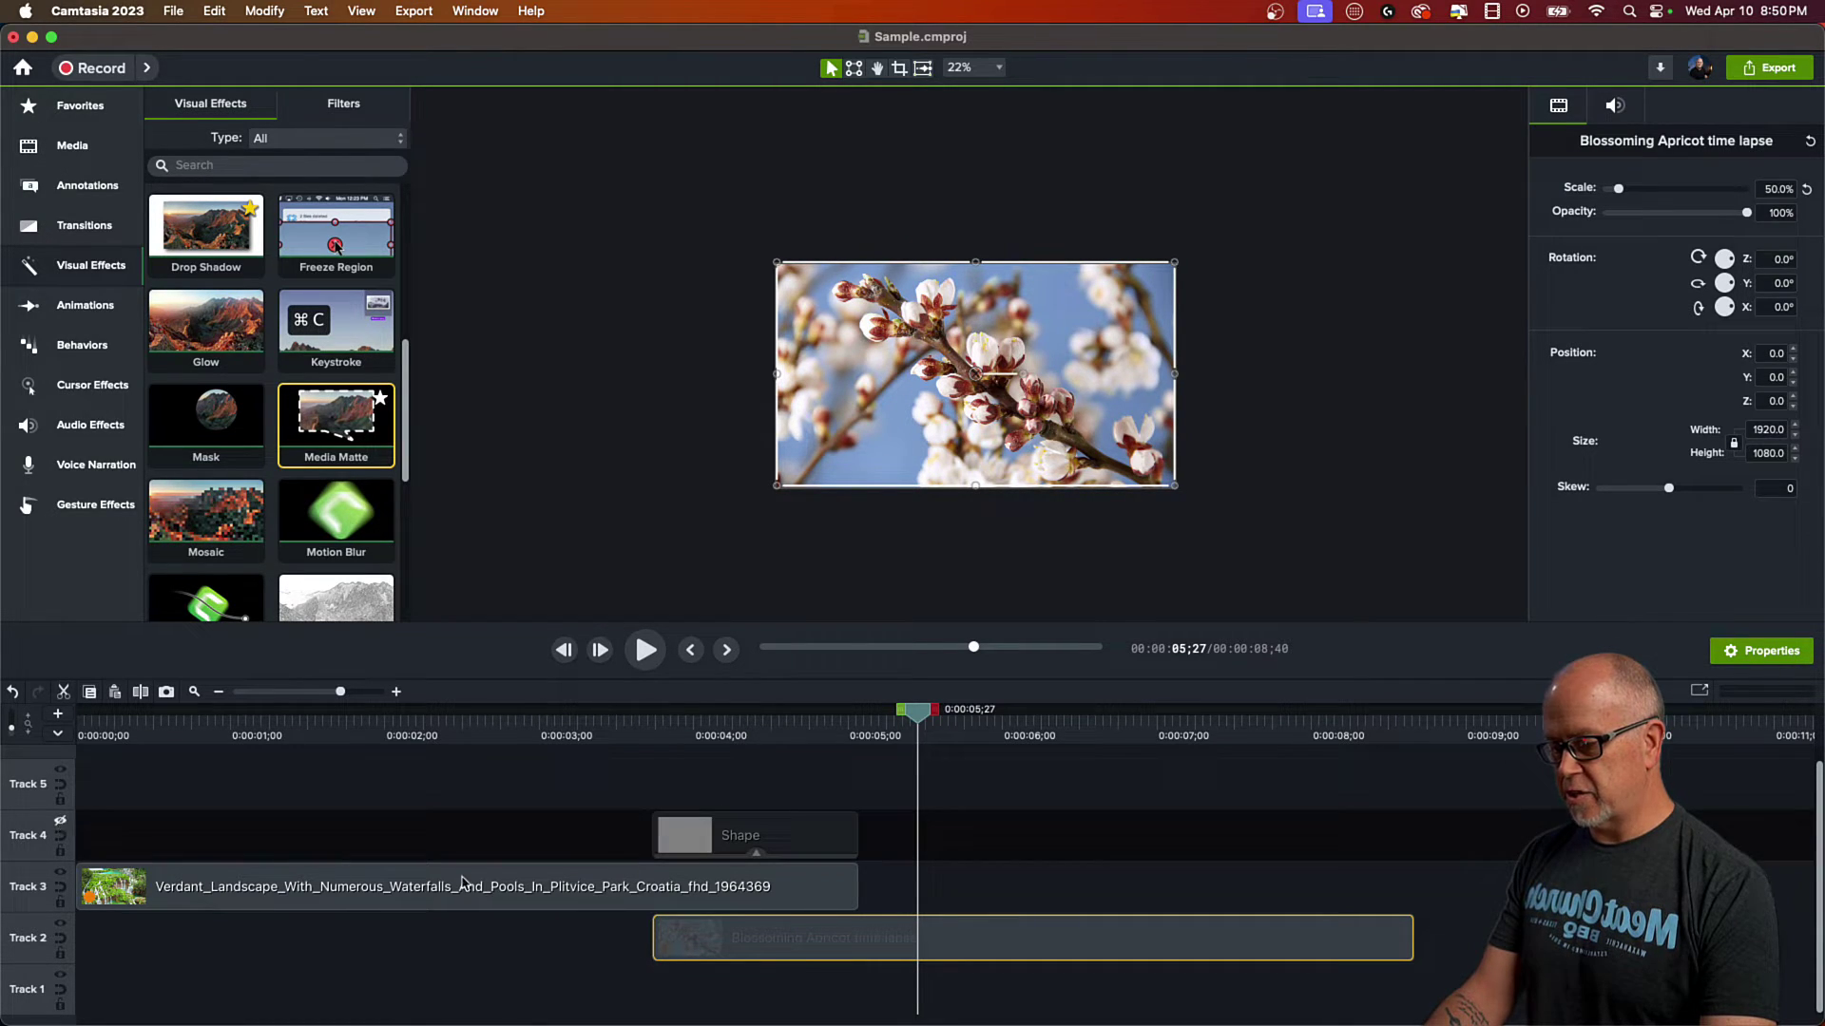
{"action": "left_click", "coordinate": [768, 735]}
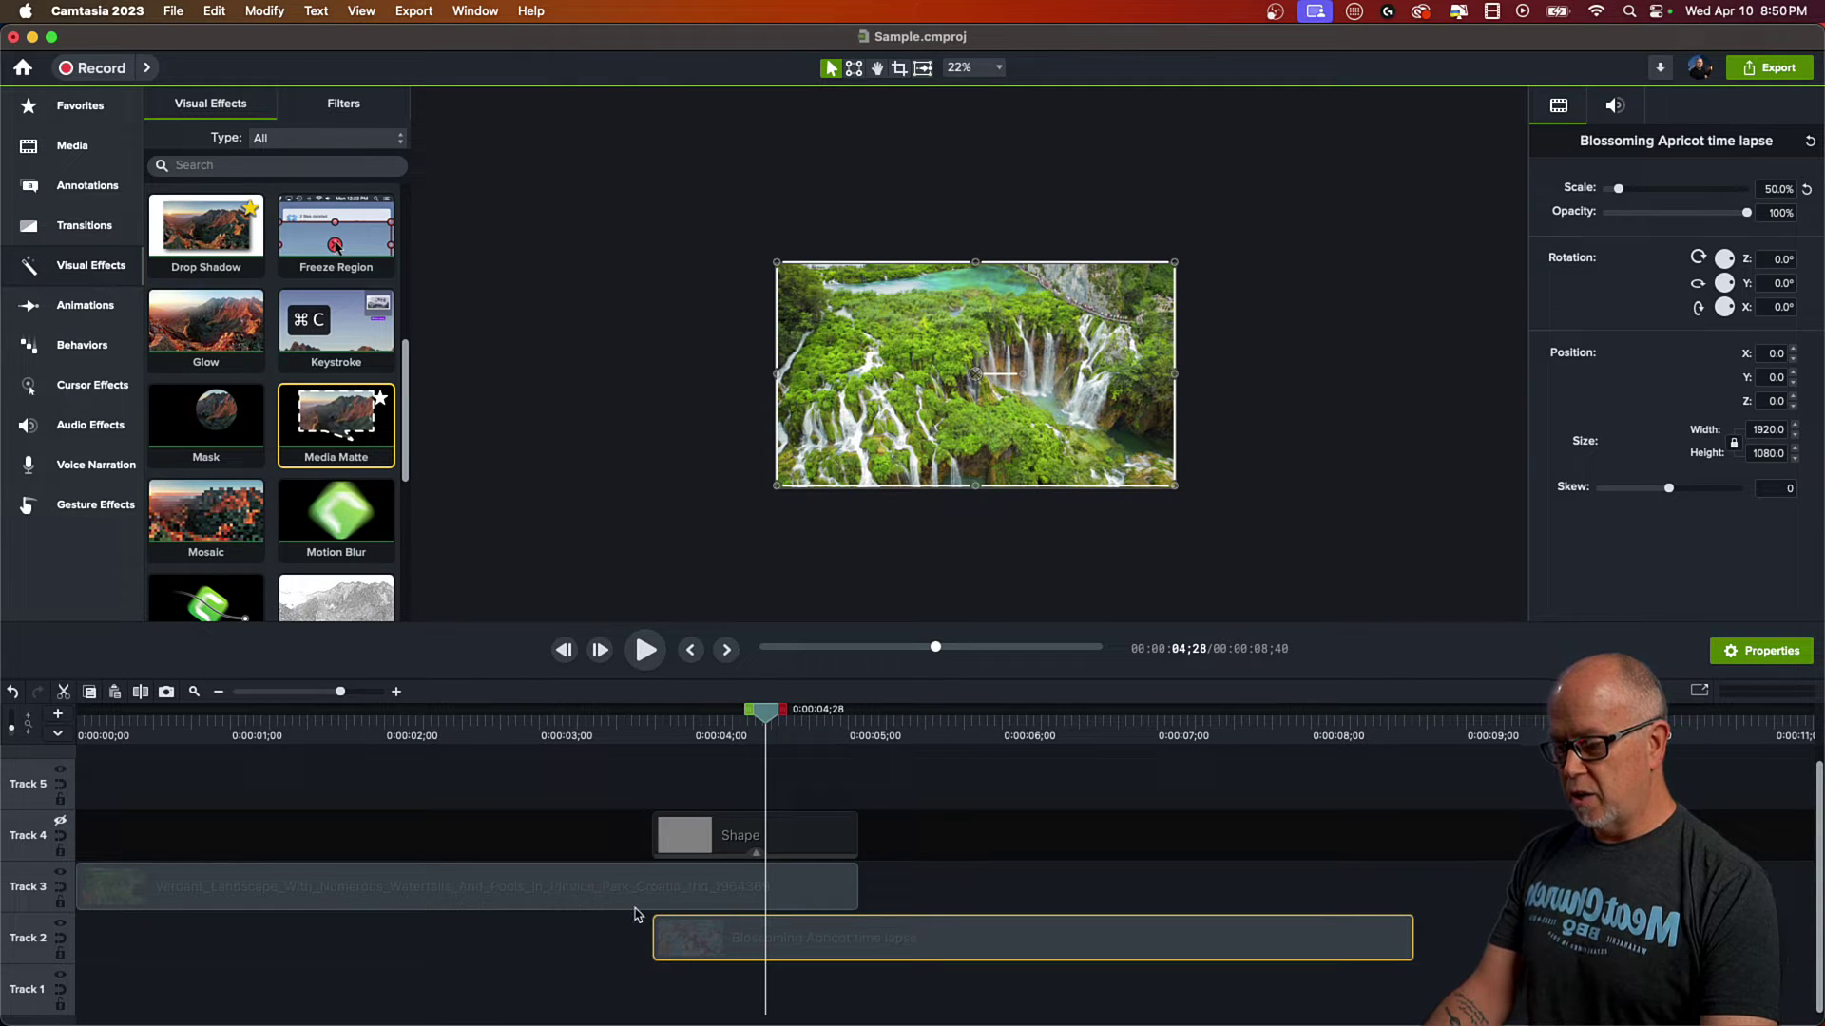
{"action": "left_click", "coordinate": [457, 896]}
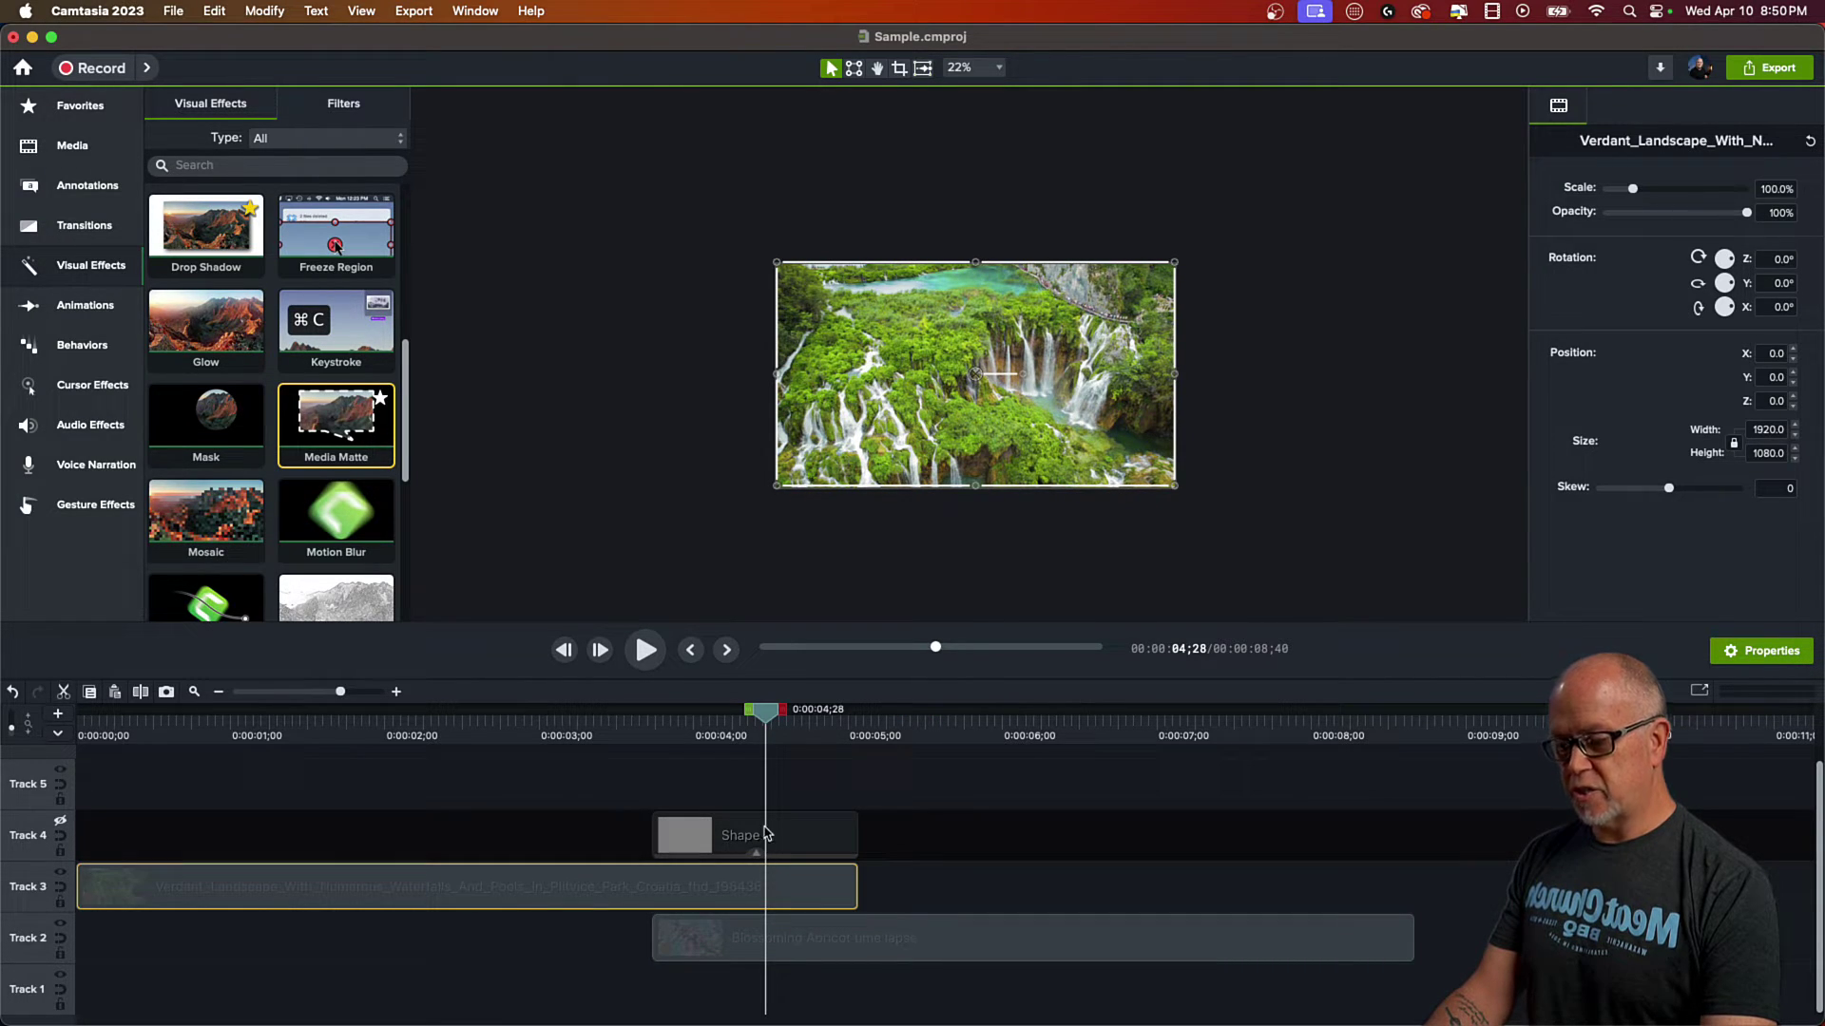
{"action": "left_click", "coordinate": [61, 823]}
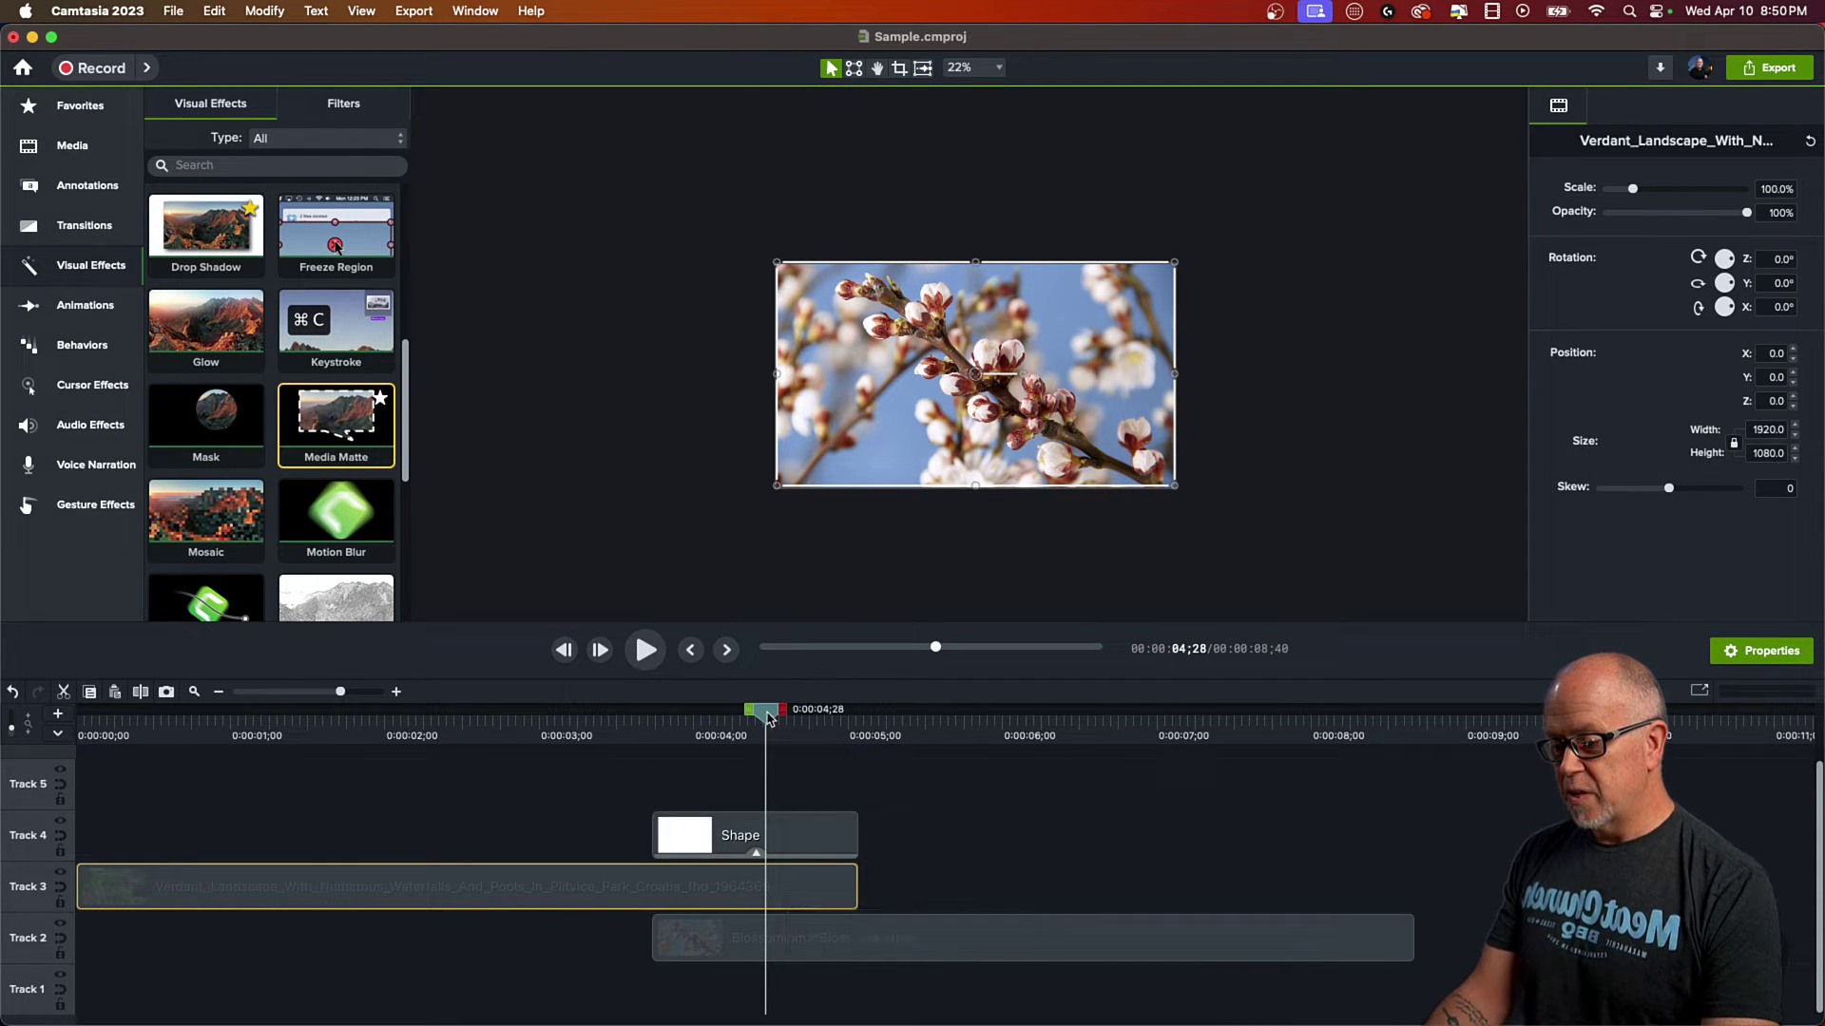
{"action": "left_click_drag", "start_coordinate": [766, 713], "coordinate": [747, 752]}
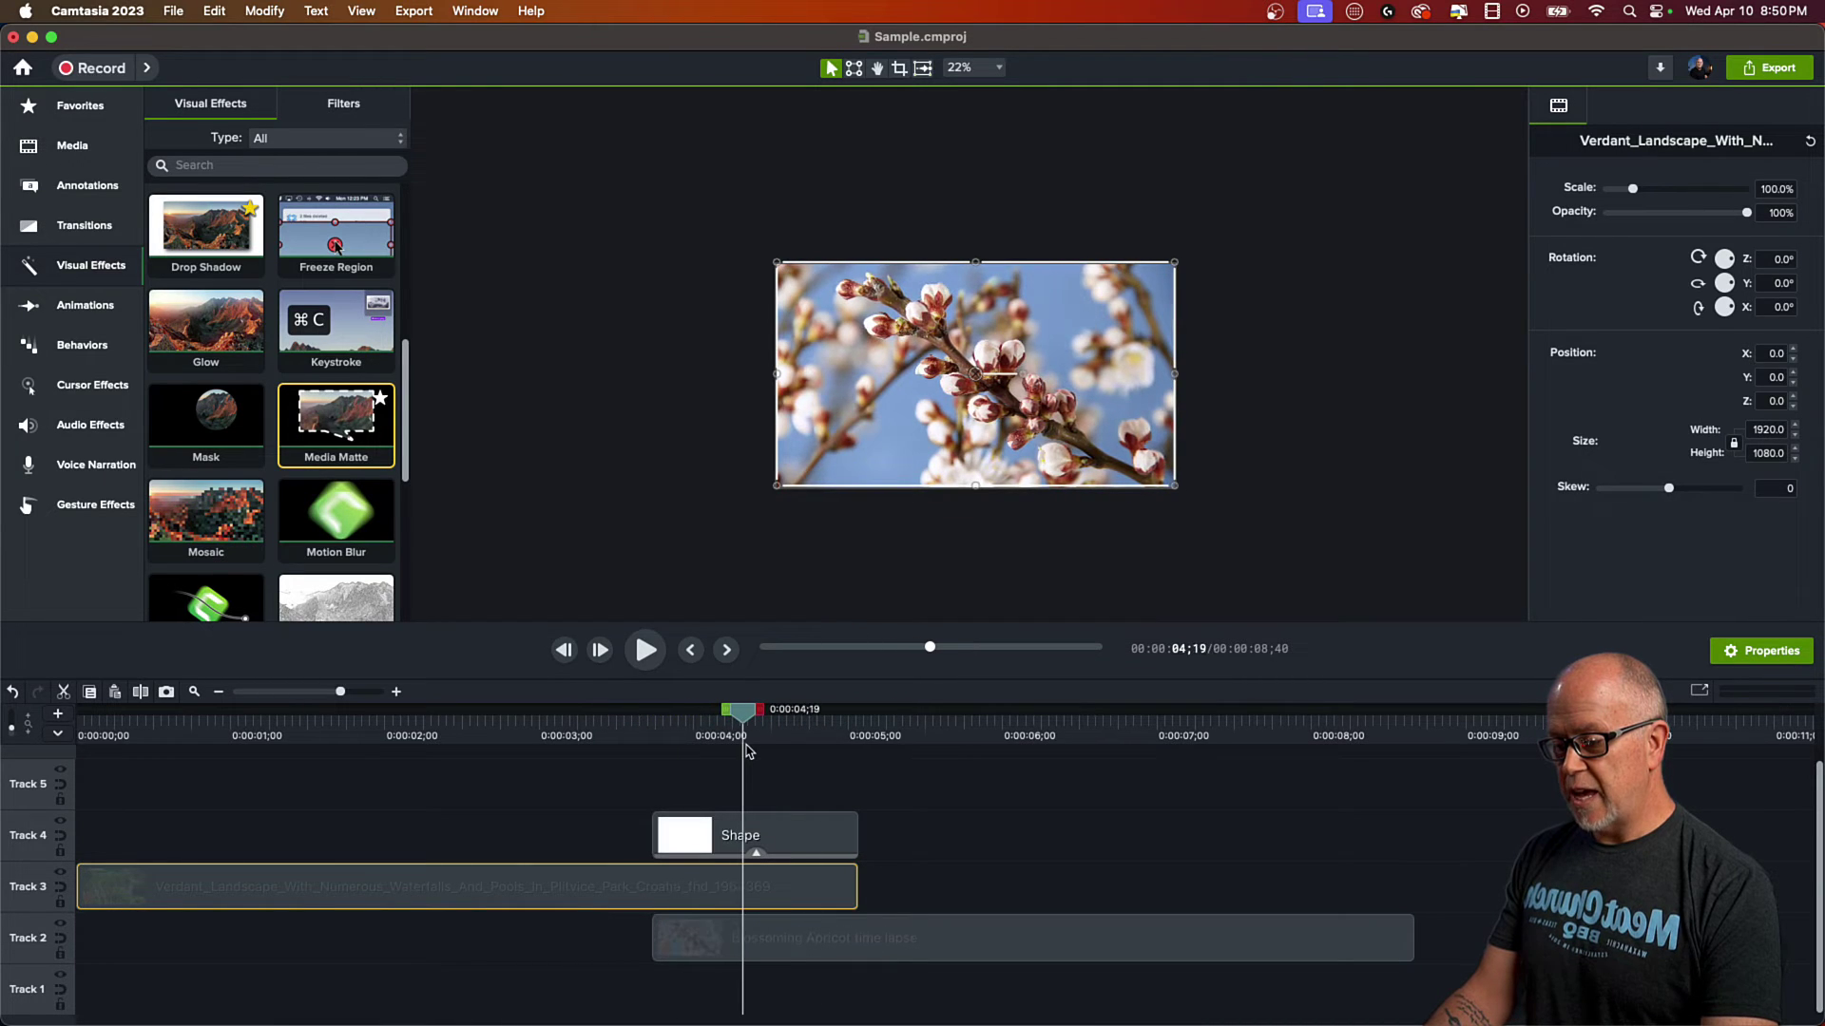
Step: Add a Custom animation to the shape from 0:00:03;53 to 0:00:04;53, and at its end move the shape over the canvas to X 410.7
{"action": "left_click", "coordinate": [800, 845]}
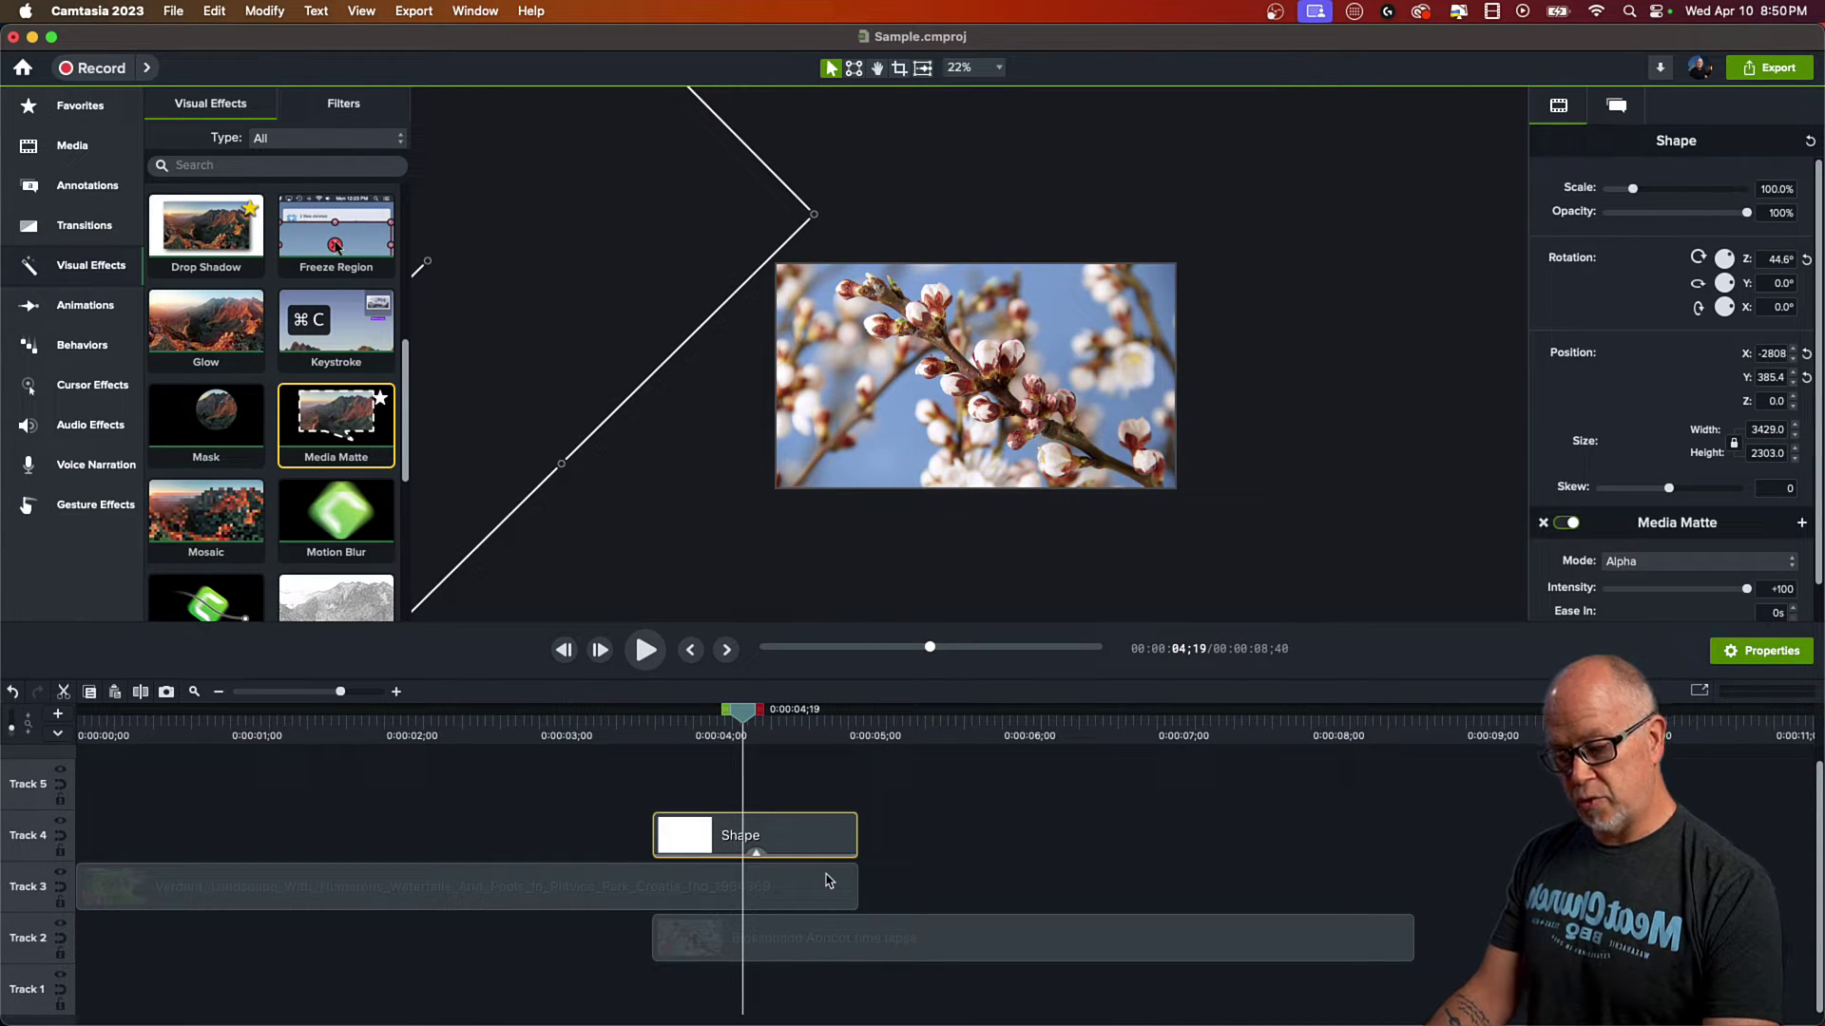
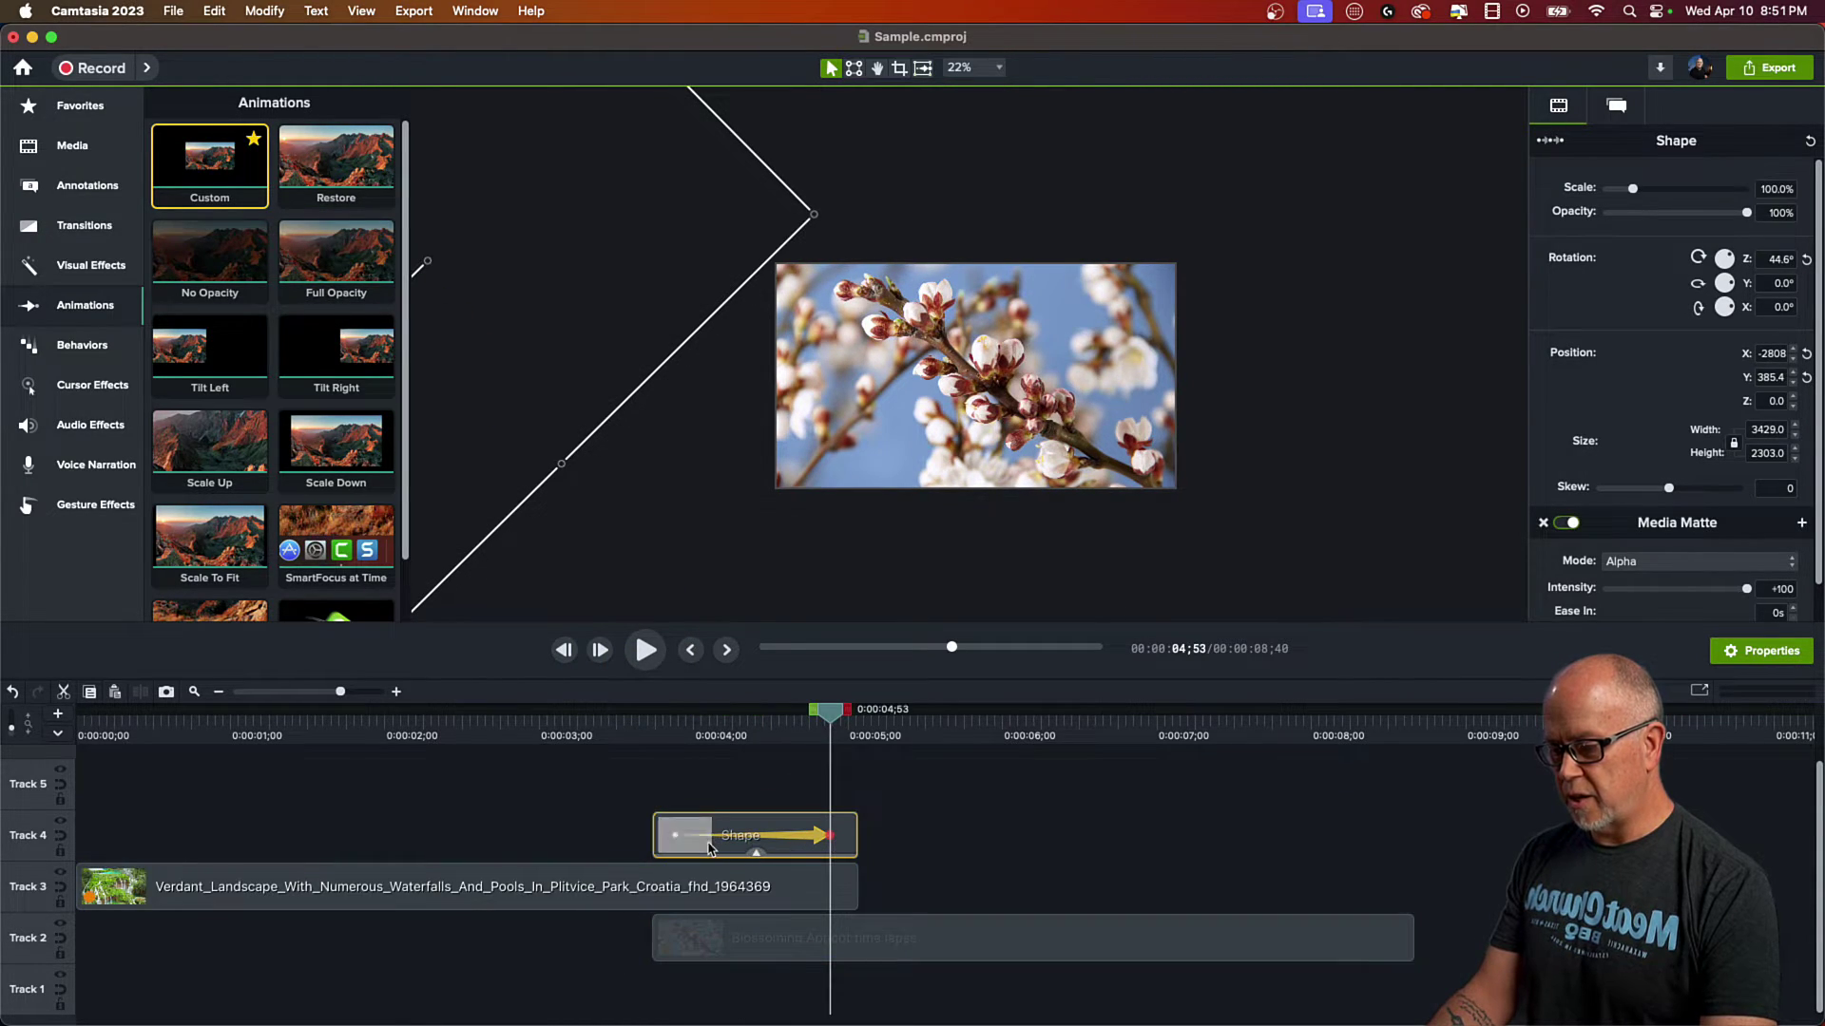
{"action": "left_click", "coordinate": [674, 838]}
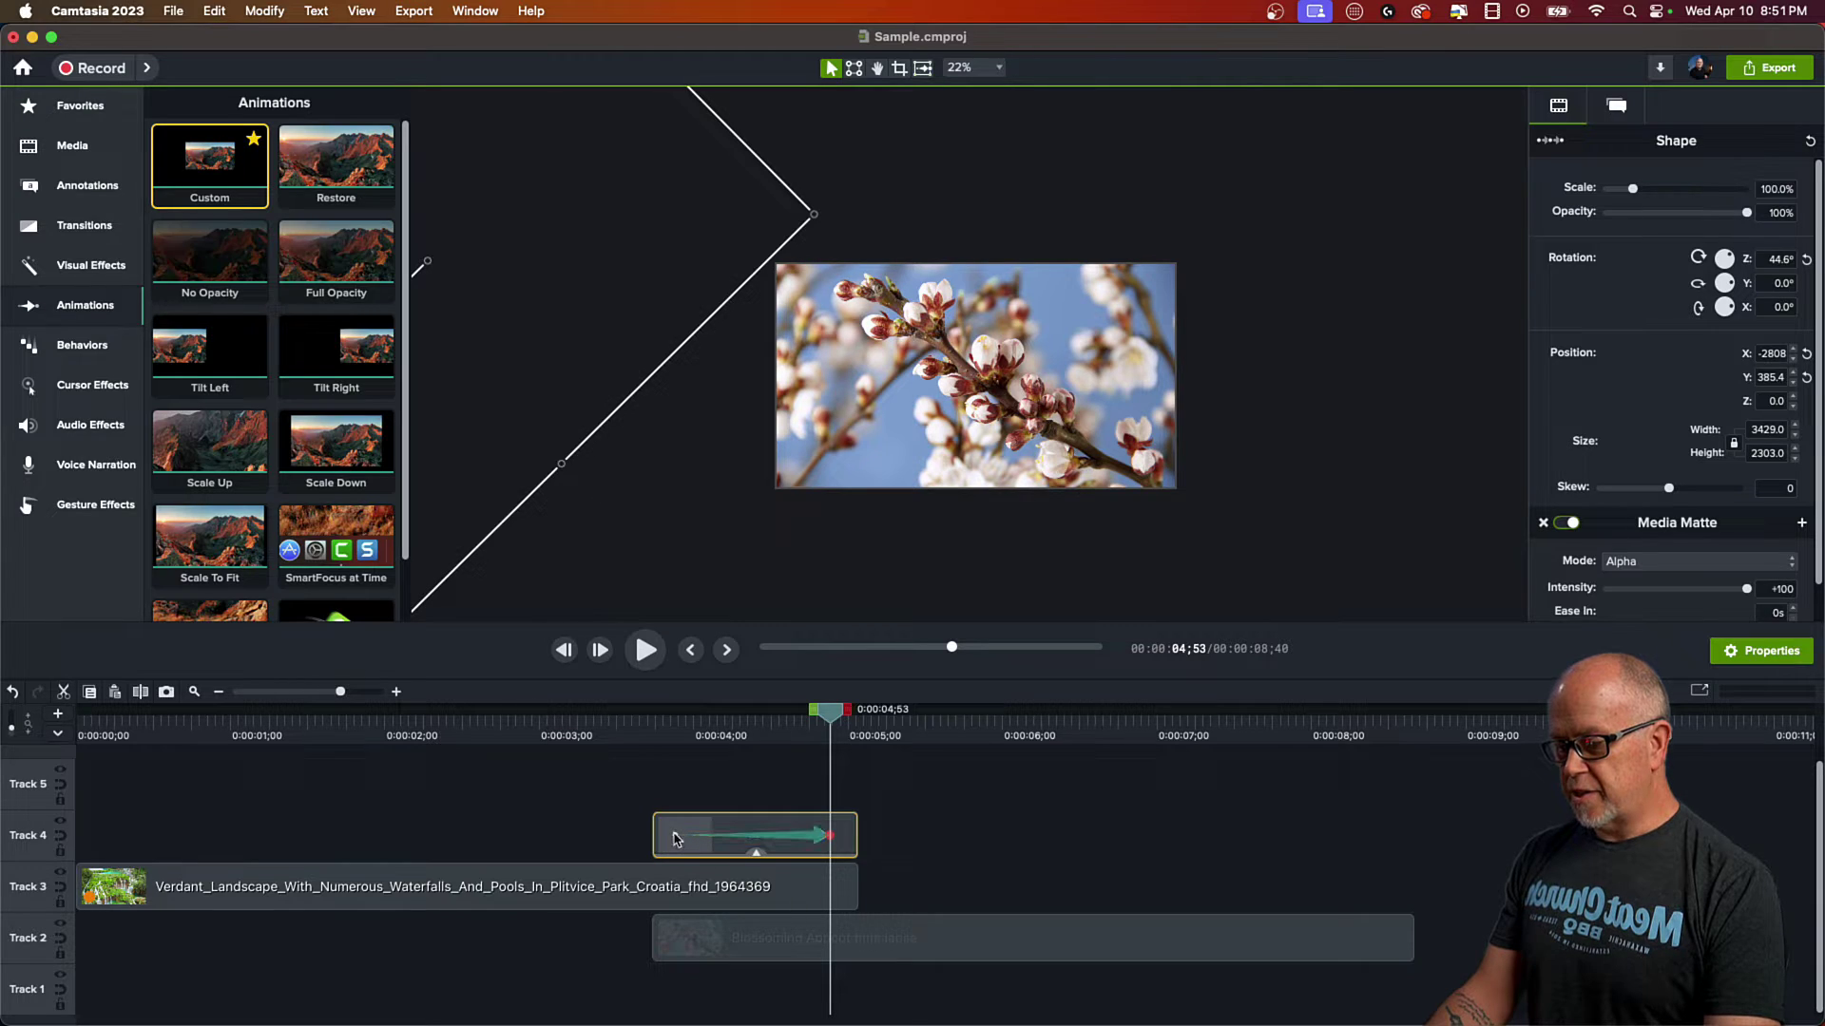
{"action": "left_click", "coordinate": [674, 838]}
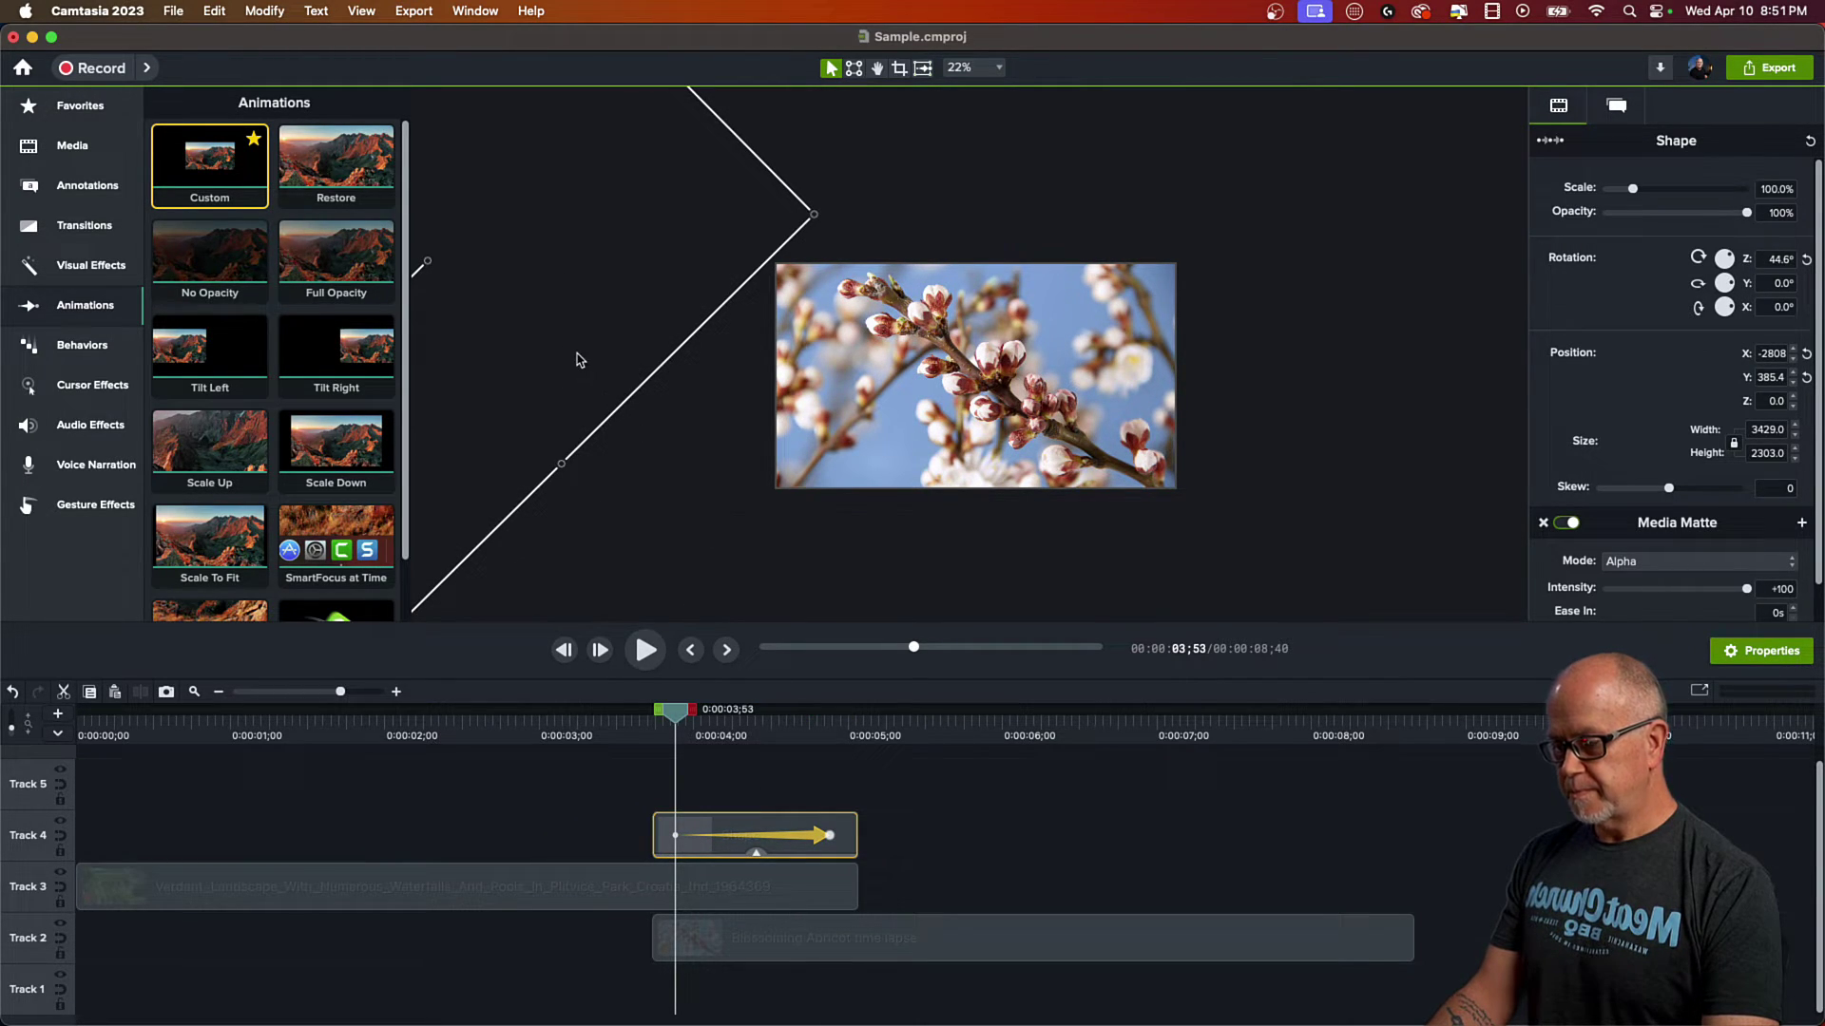
{"action": "left_click", "coordinate": [830, 838]}
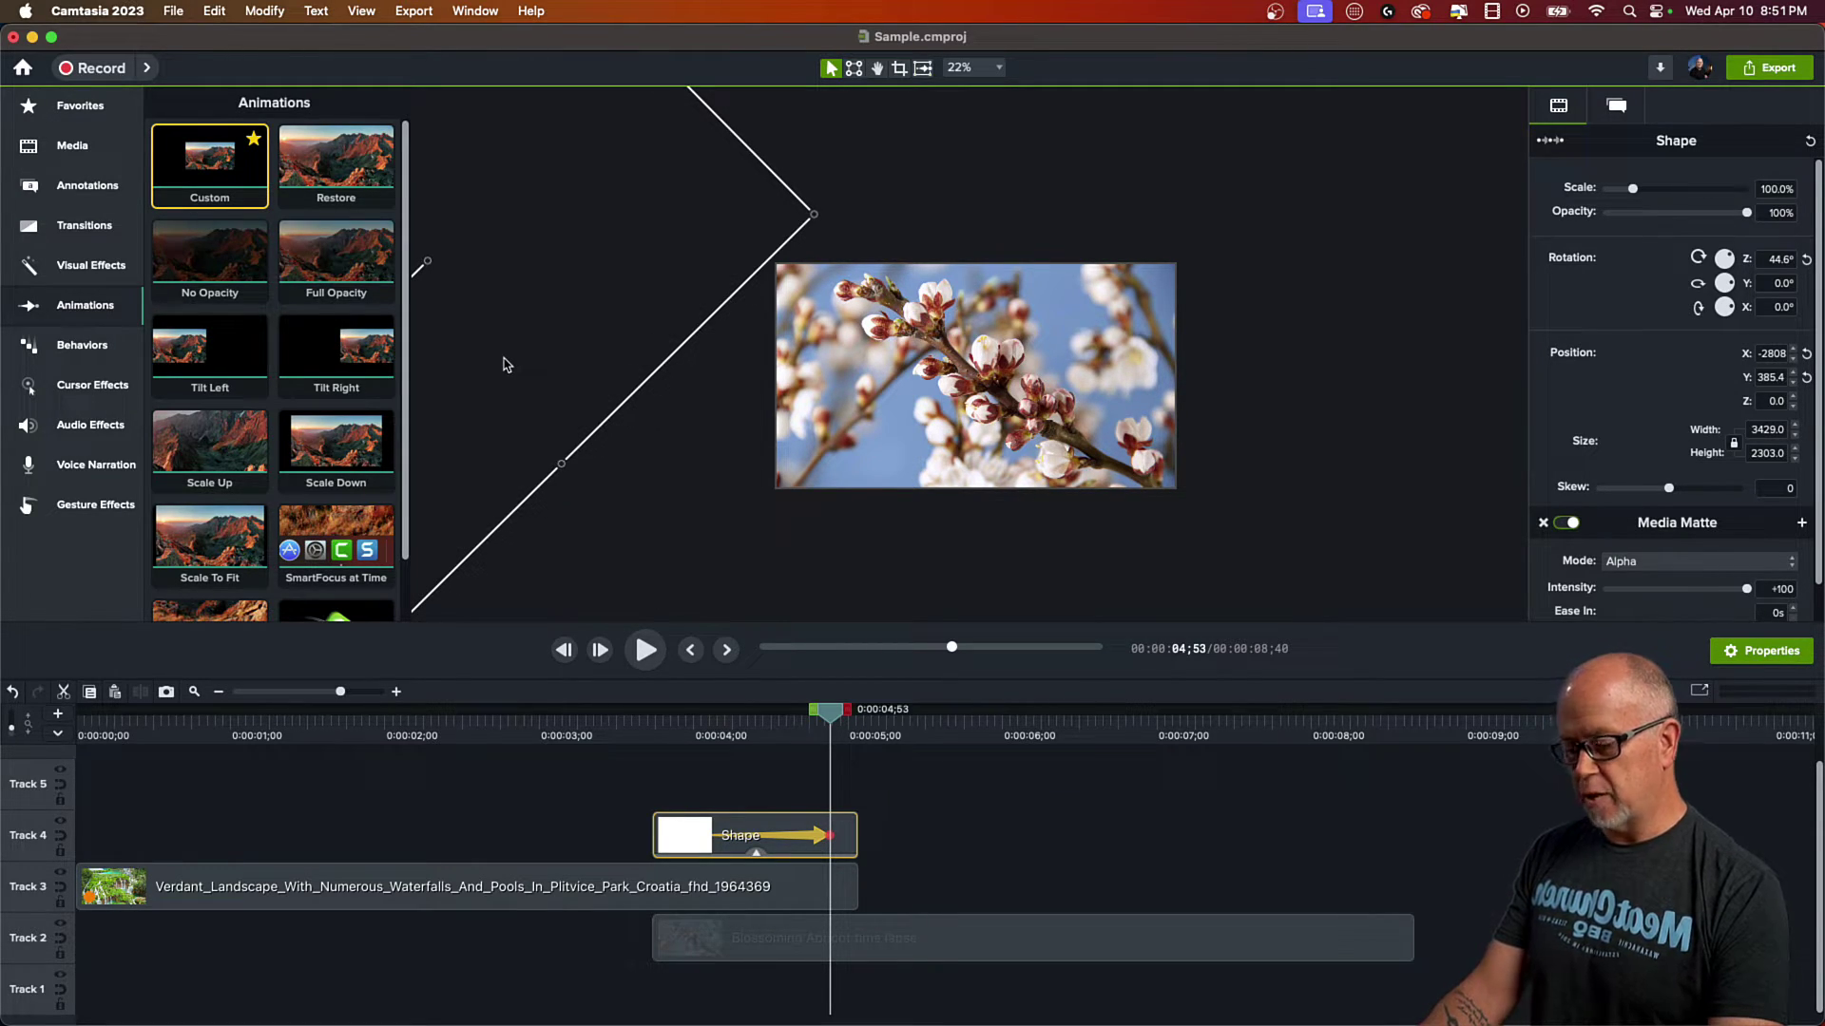
{"action": "left_click_drag", "start_coordinate": [498, 377], "coordinate": [1148, 442]}
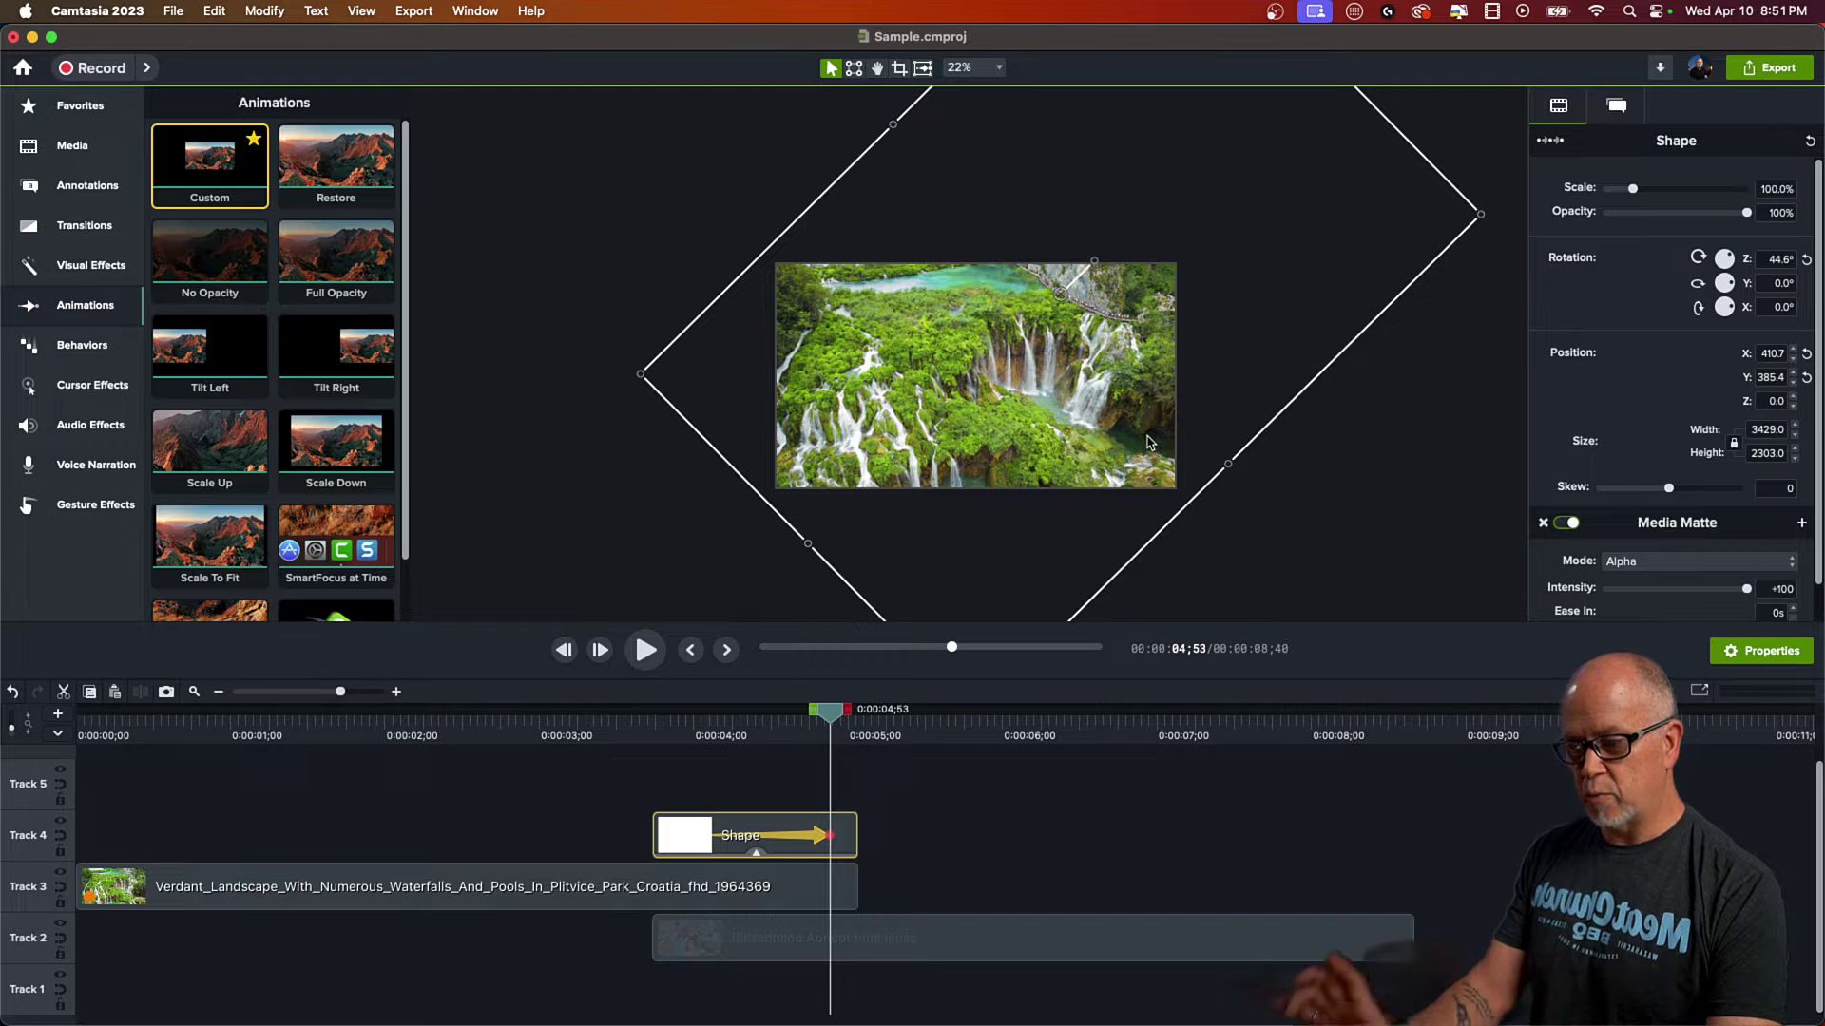
Step: Play the shape's animated transition from 0:00:03;48, return to 0:00:03;10 before the overlap, and deselect the shape
{"action": "left_click", "coordinate": [663, 734]}
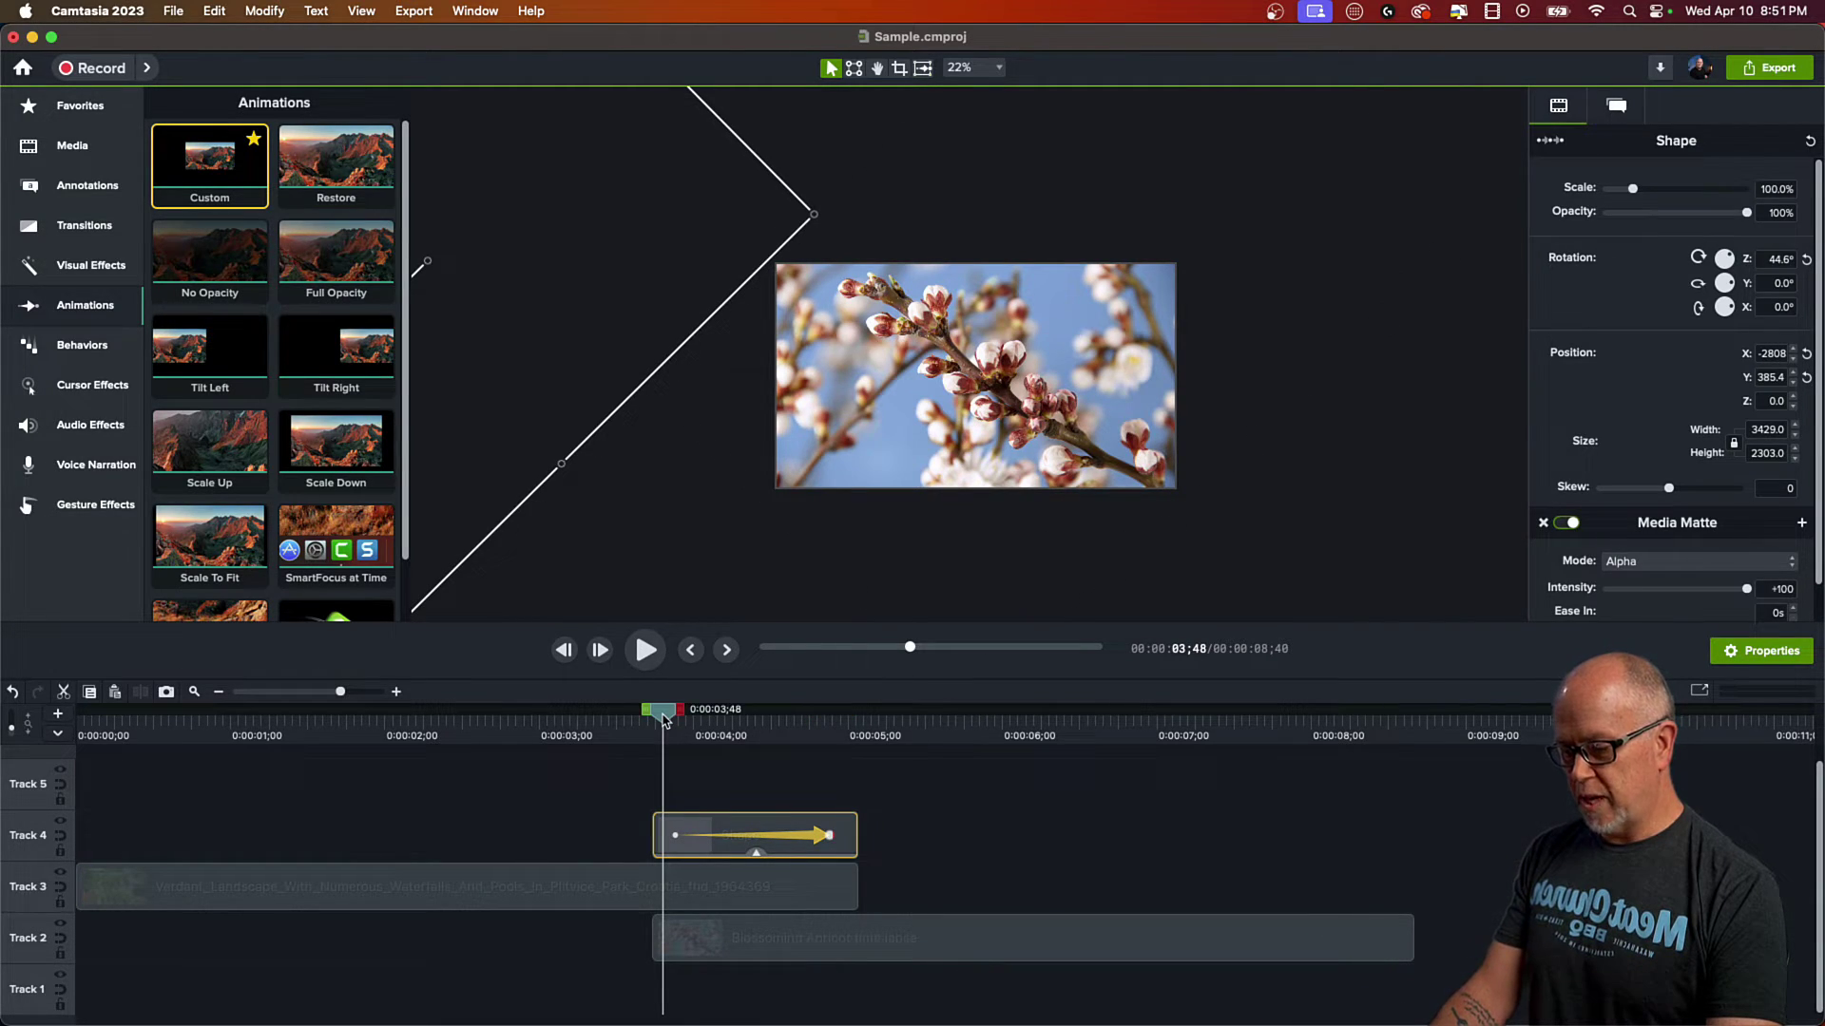
{"action": "key", "text": "space"}
{"action": "key", "text": "space"}
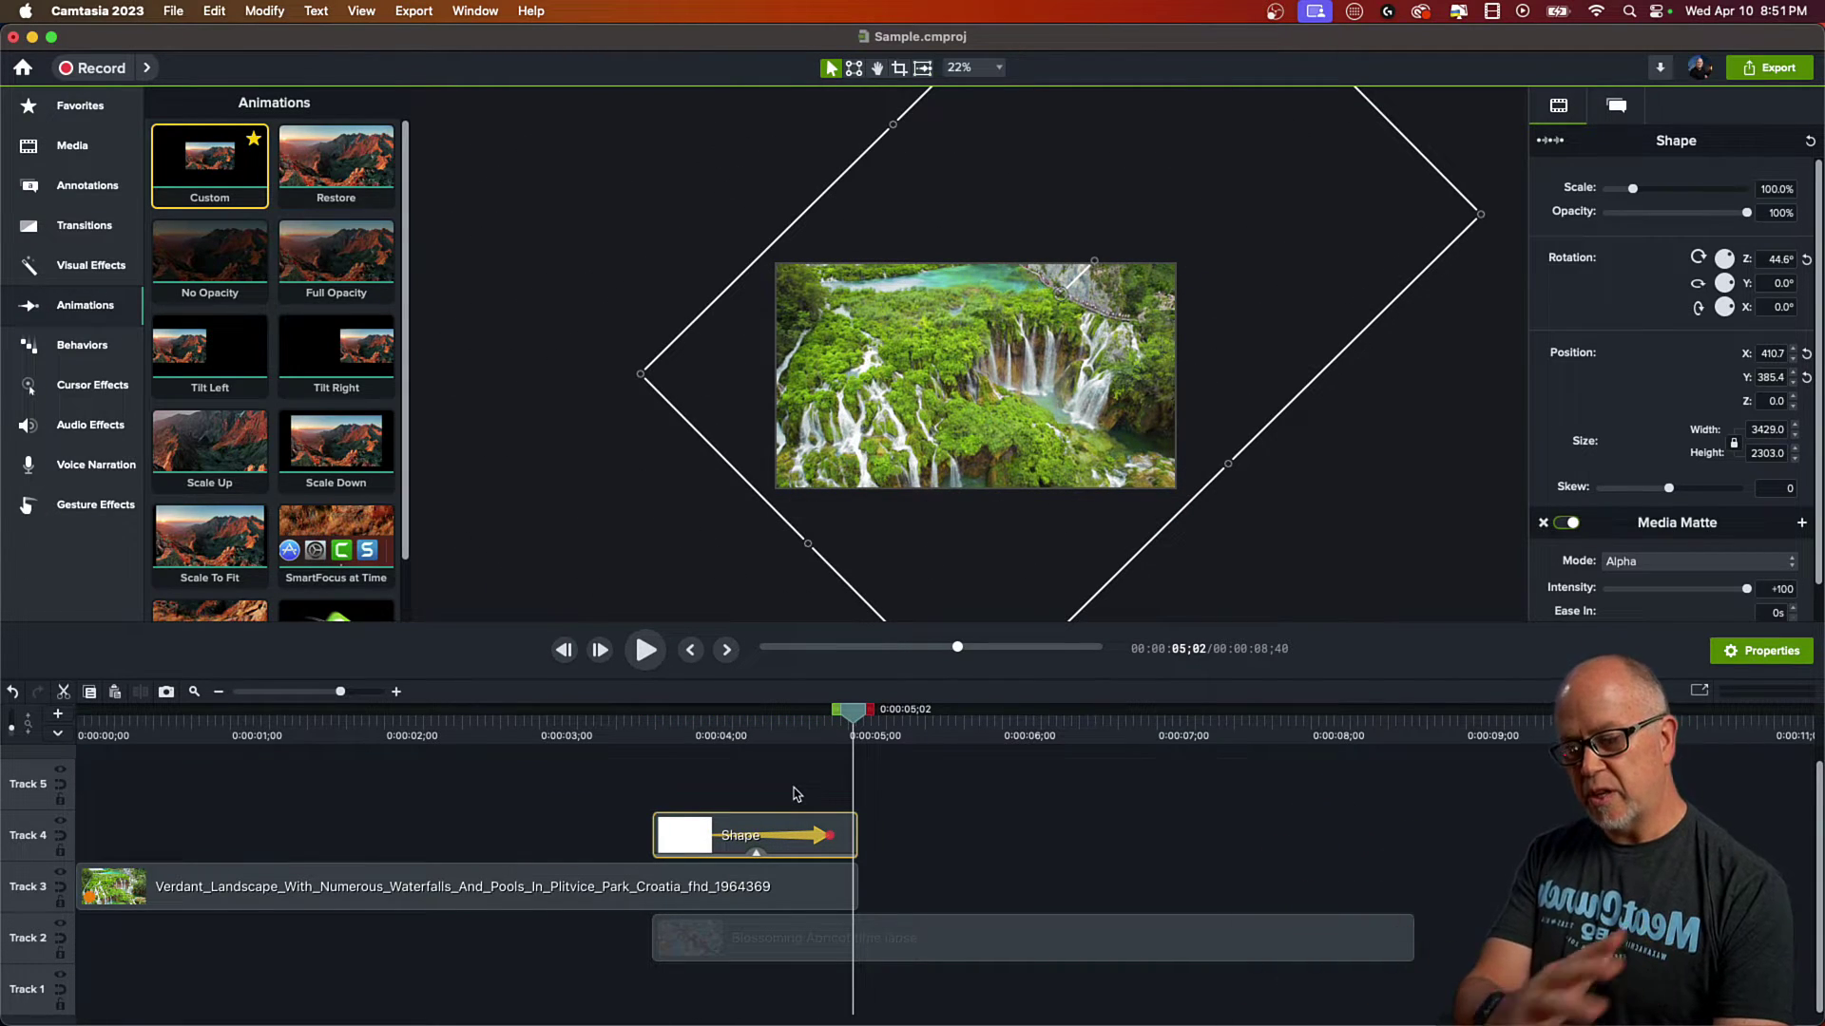
{"action": "left_click_drag", "start_coordinate": [856, 724], "coordinate": [565, 787]}
{"action": "left_click", "coordinate": [907, 765]}
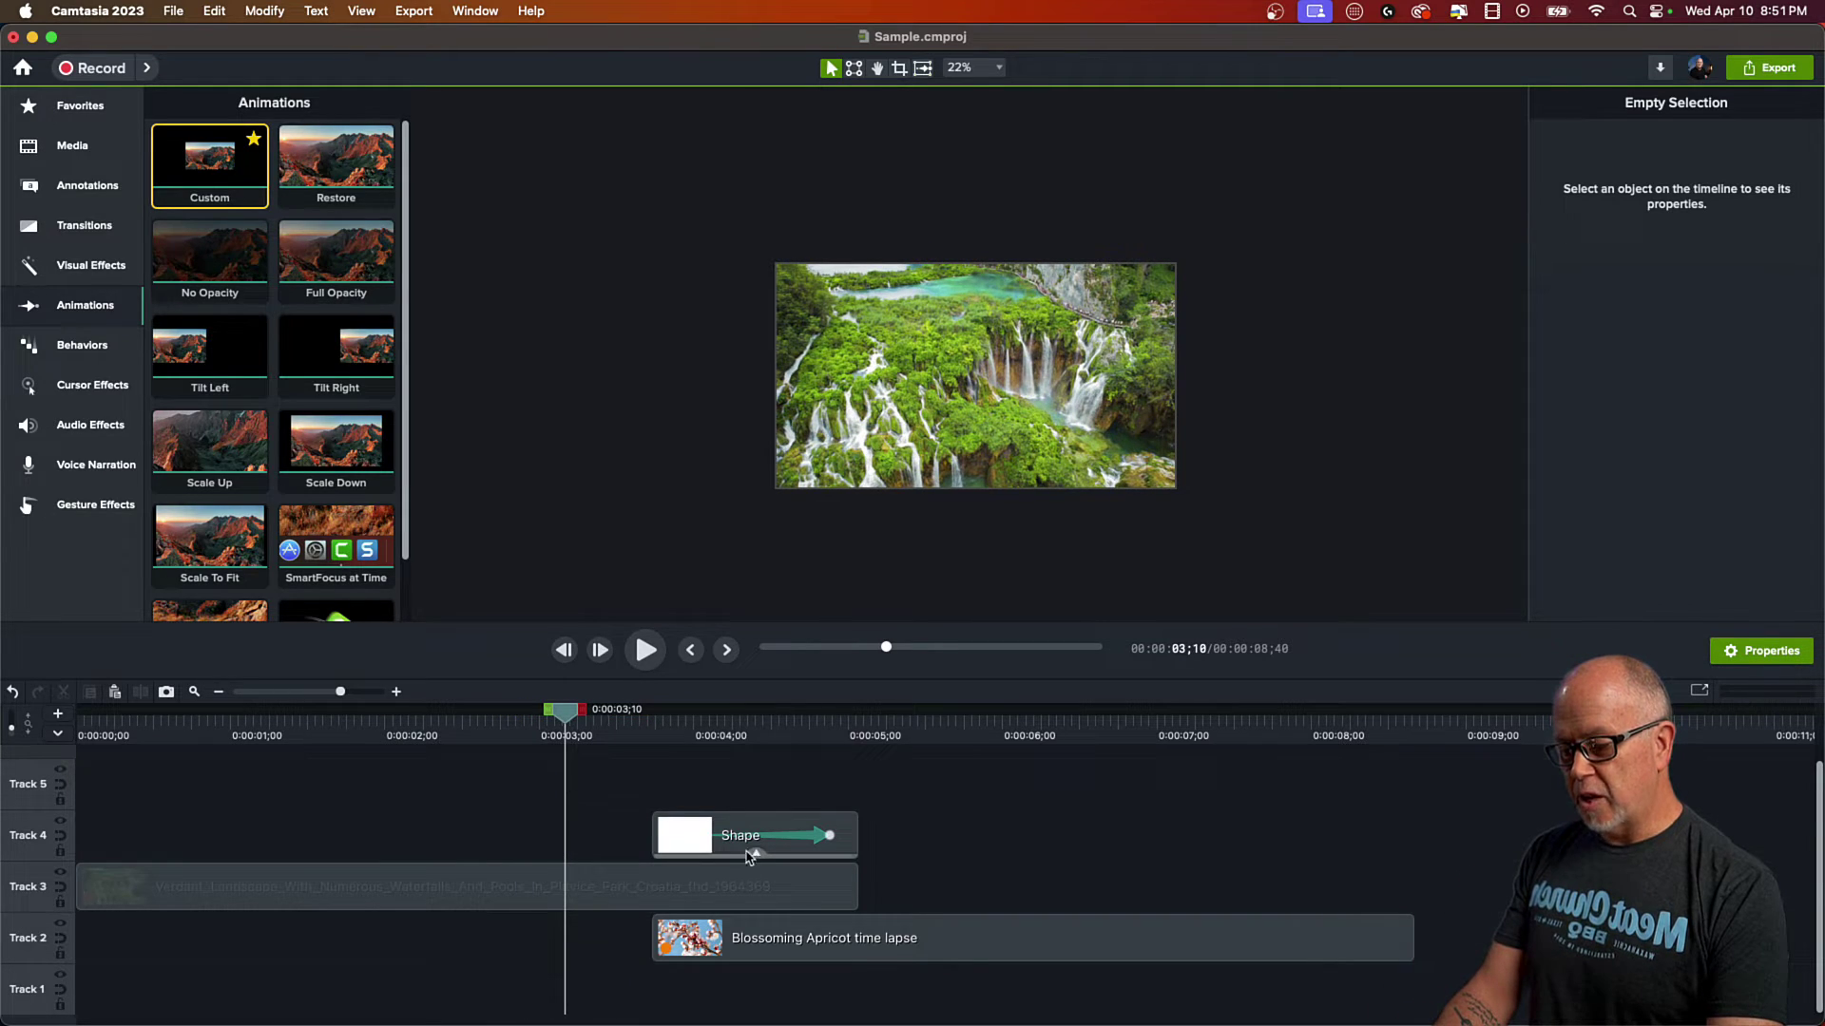
Step: Shorten the shape's animation to end at 0:00:04;34, and trim the ends of the shape and the waterfall clip to that time
{"action": "left_click", "coordinate": [806, 842]}
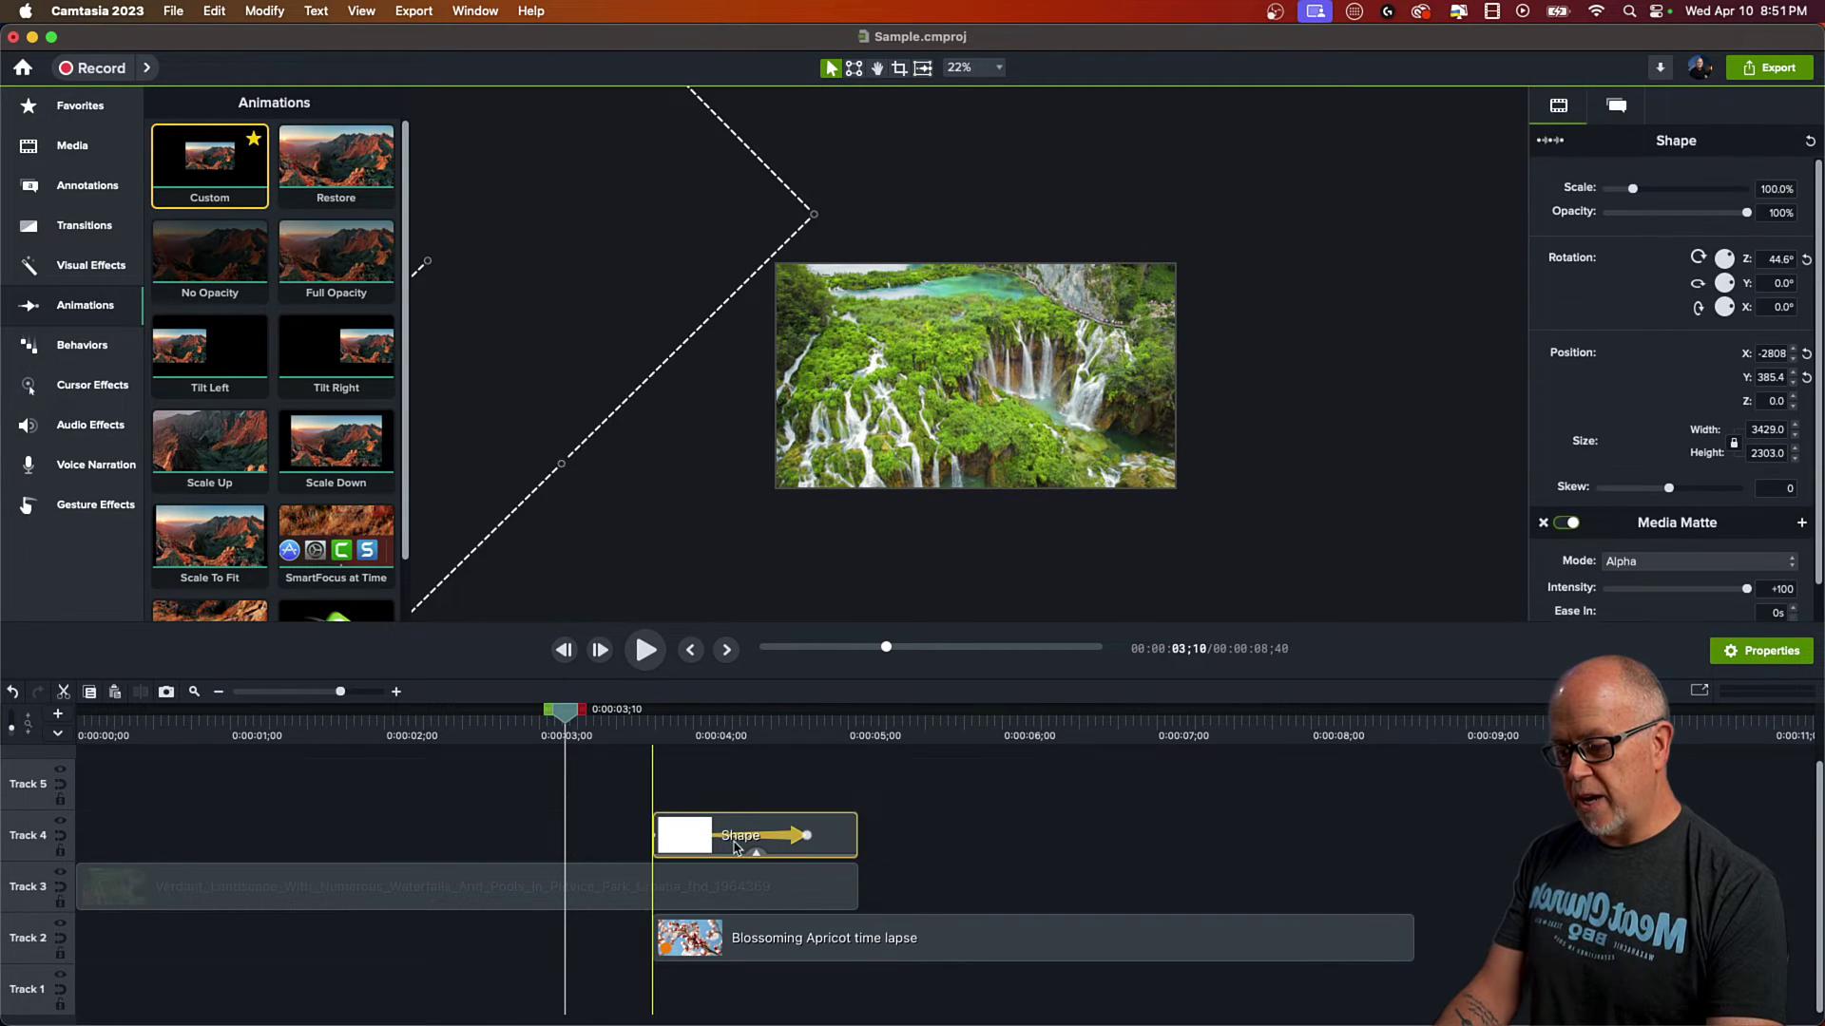
{"action": "left_click", "coordinate": [806, 836]}
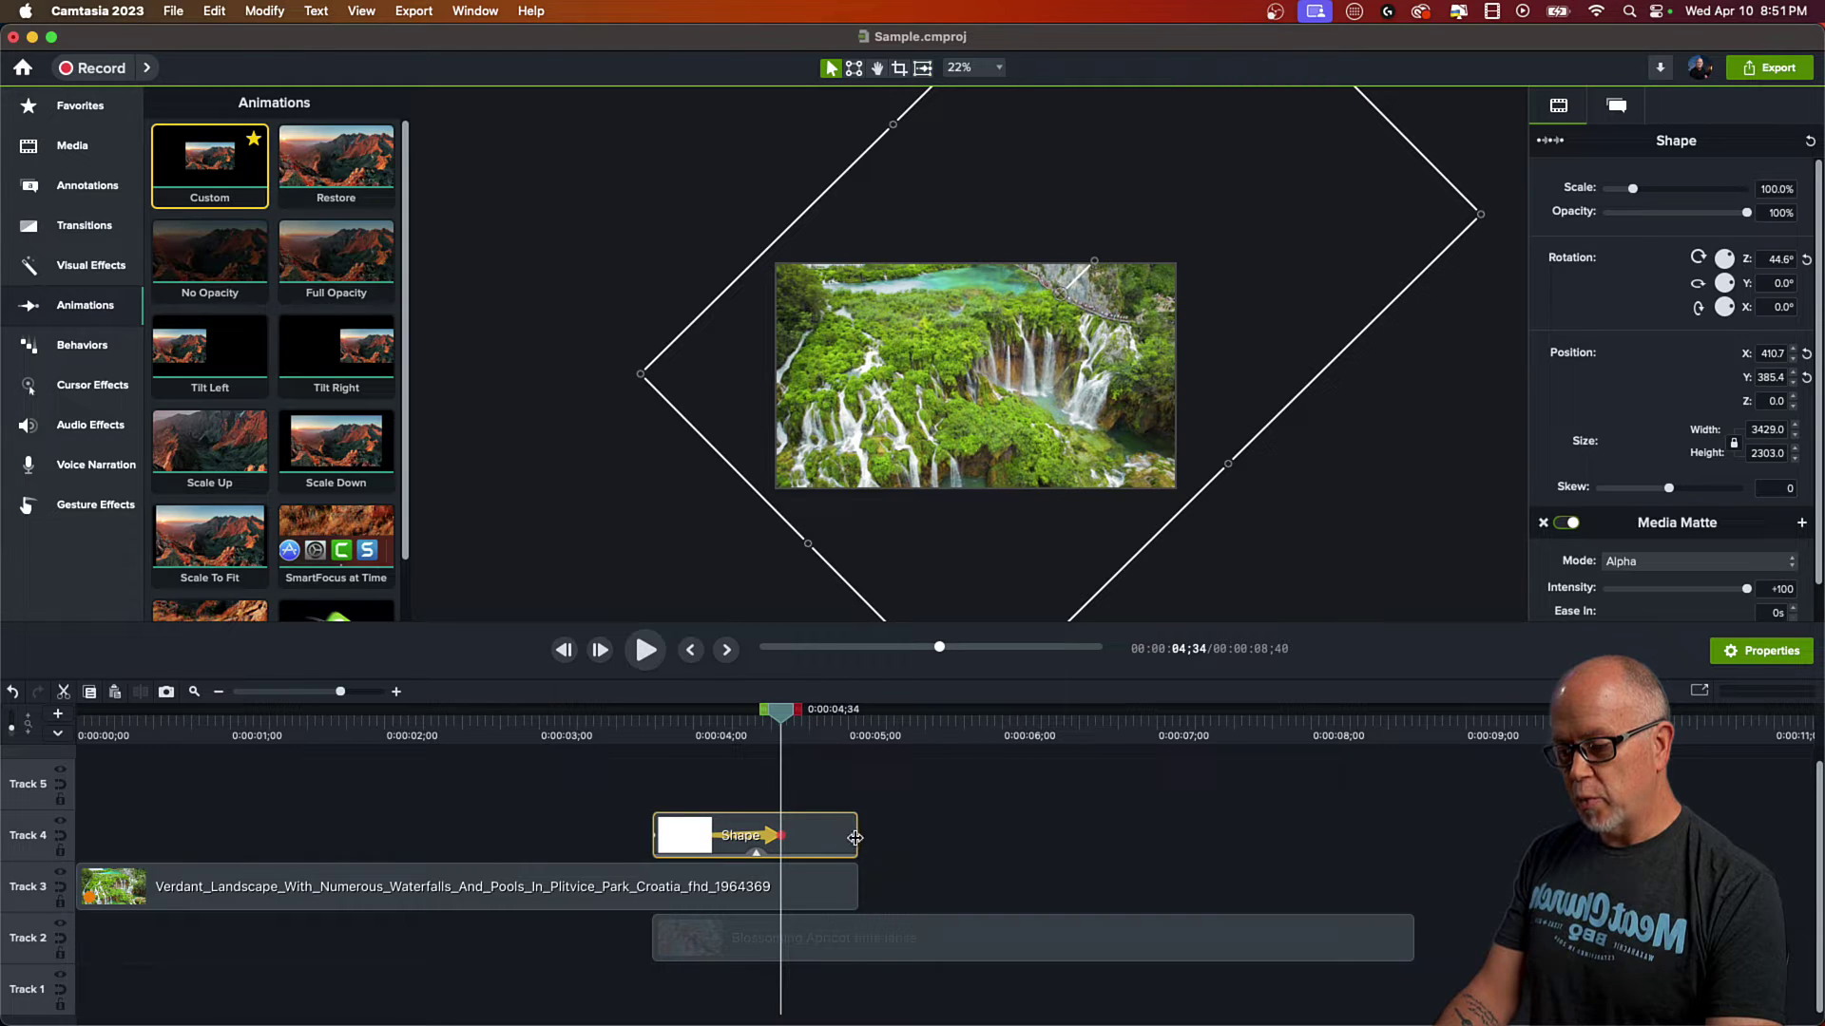
{"action": "left_click_drag", "start_coordinate": [856, 838], "coordinate": [781, 838]}
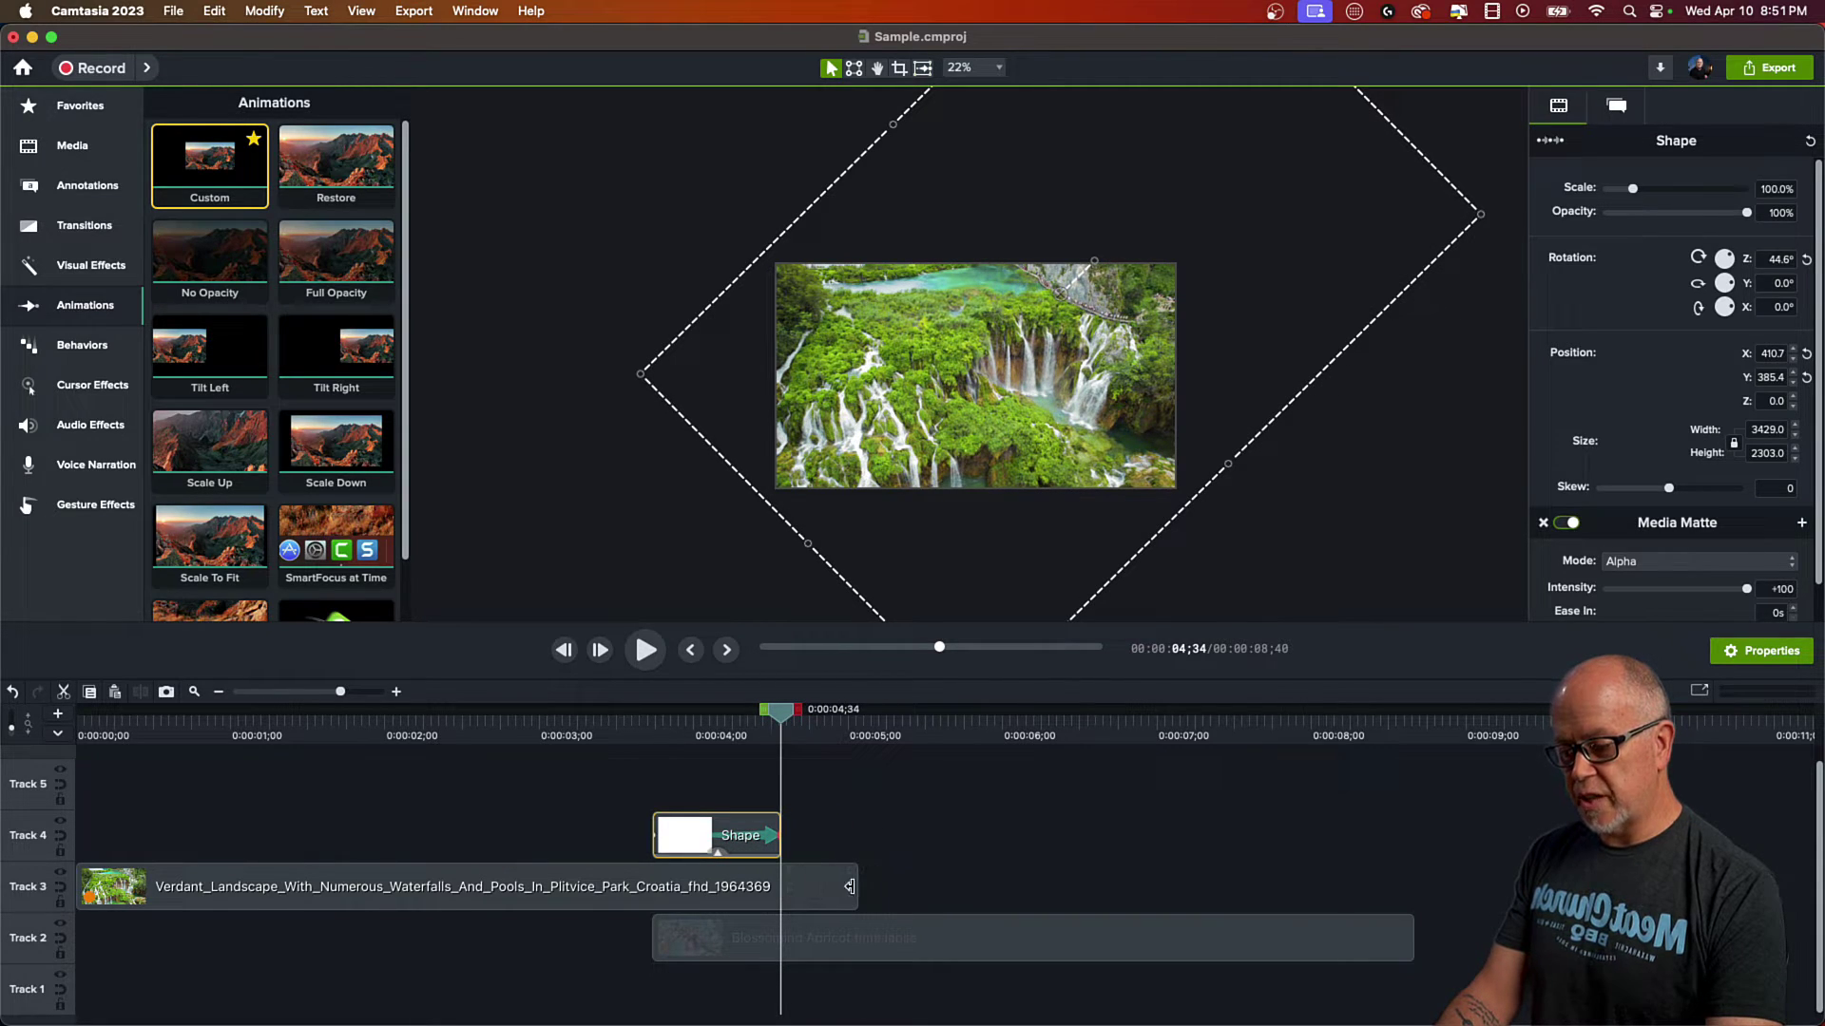
{"action": "left_click_drag", "start_coordinate": [851, 886], "coordinate": [781, 888]}
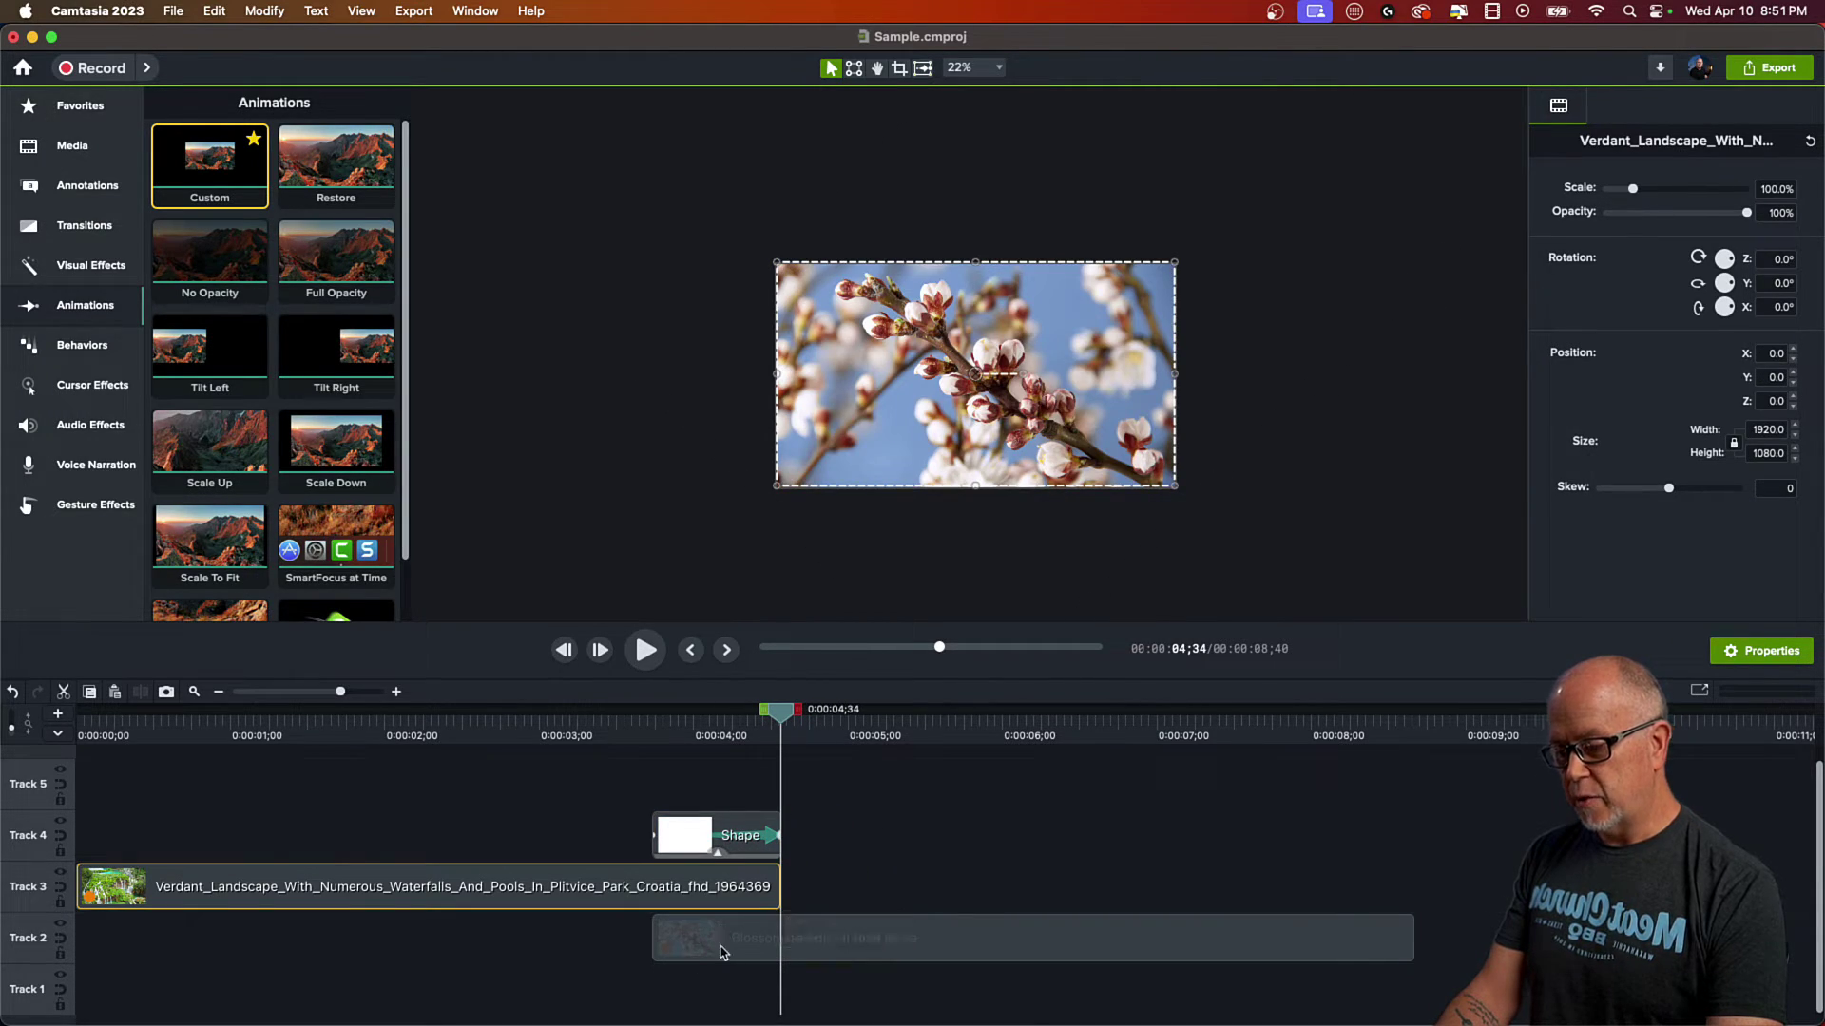
Step: Play the shortened transition from 0:00:03;09 on an enlarged canvas and stop after it finishes
{"action": "left_click", "coordinate": [565, 734]}
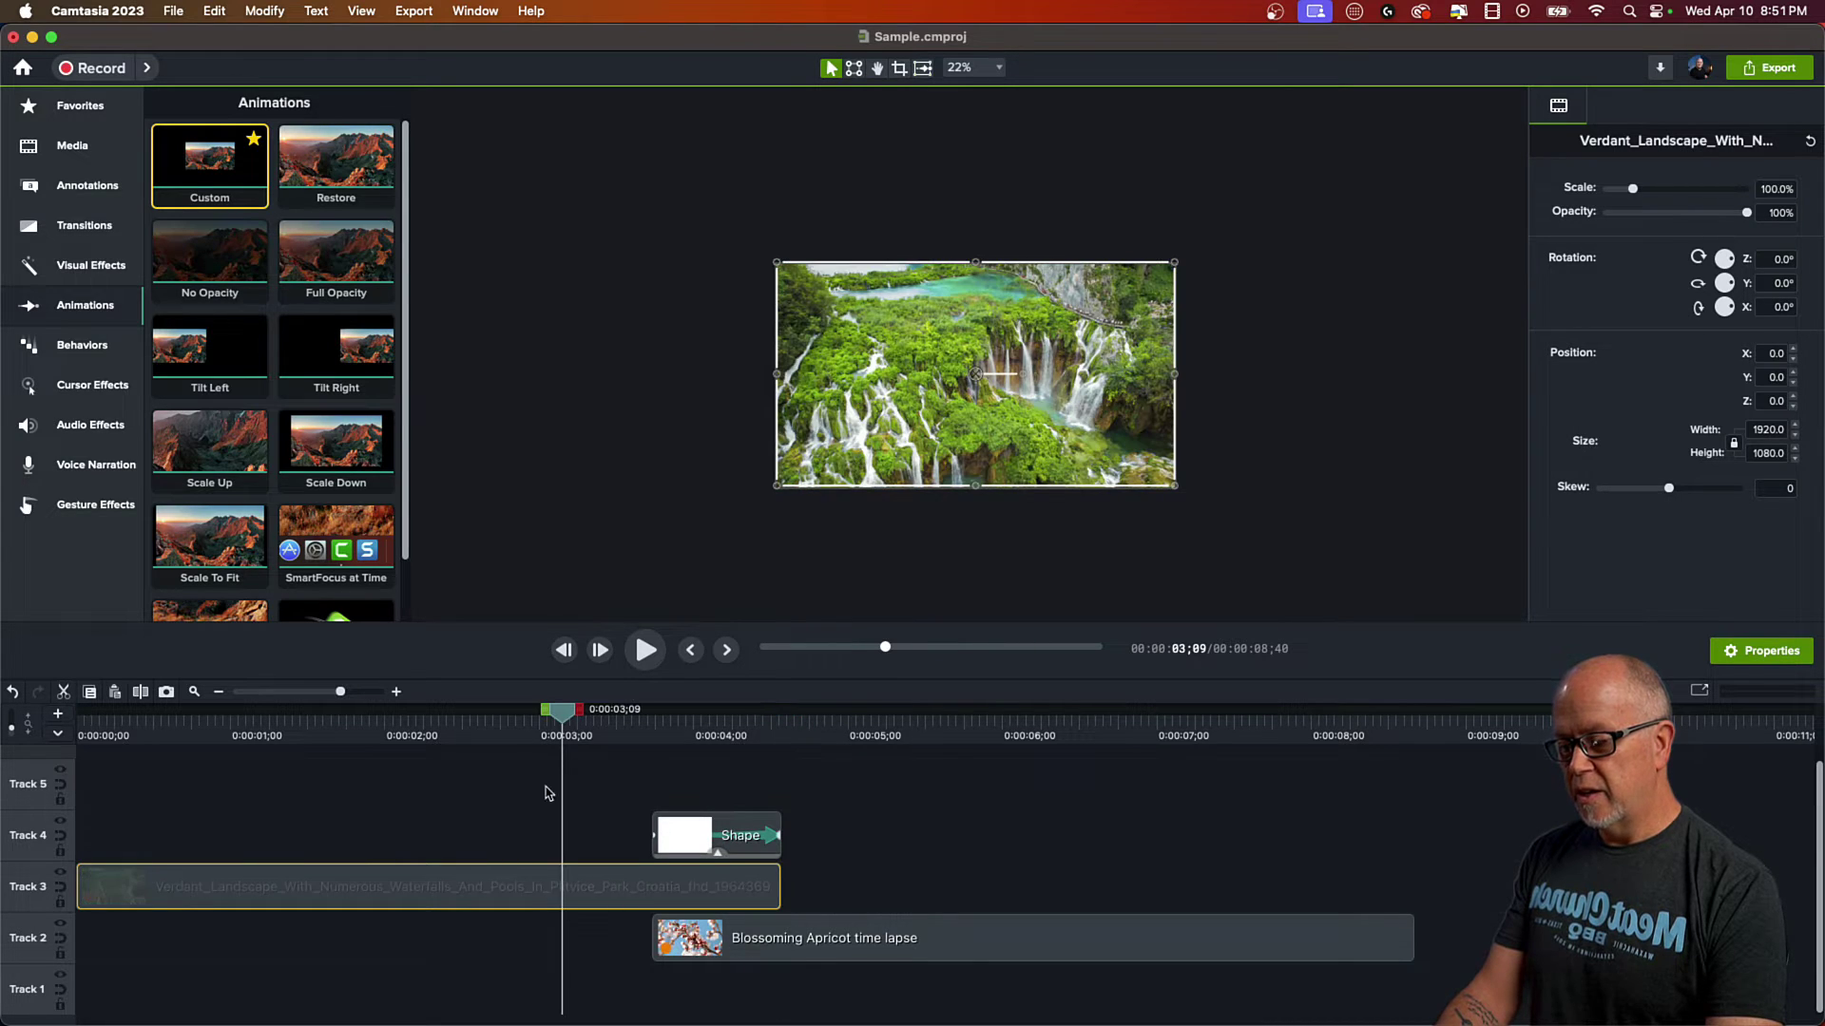
{"action": "scroll", "coordinate": [1032, 375], "scroll_direction": "up", "scroll_amount": 3}
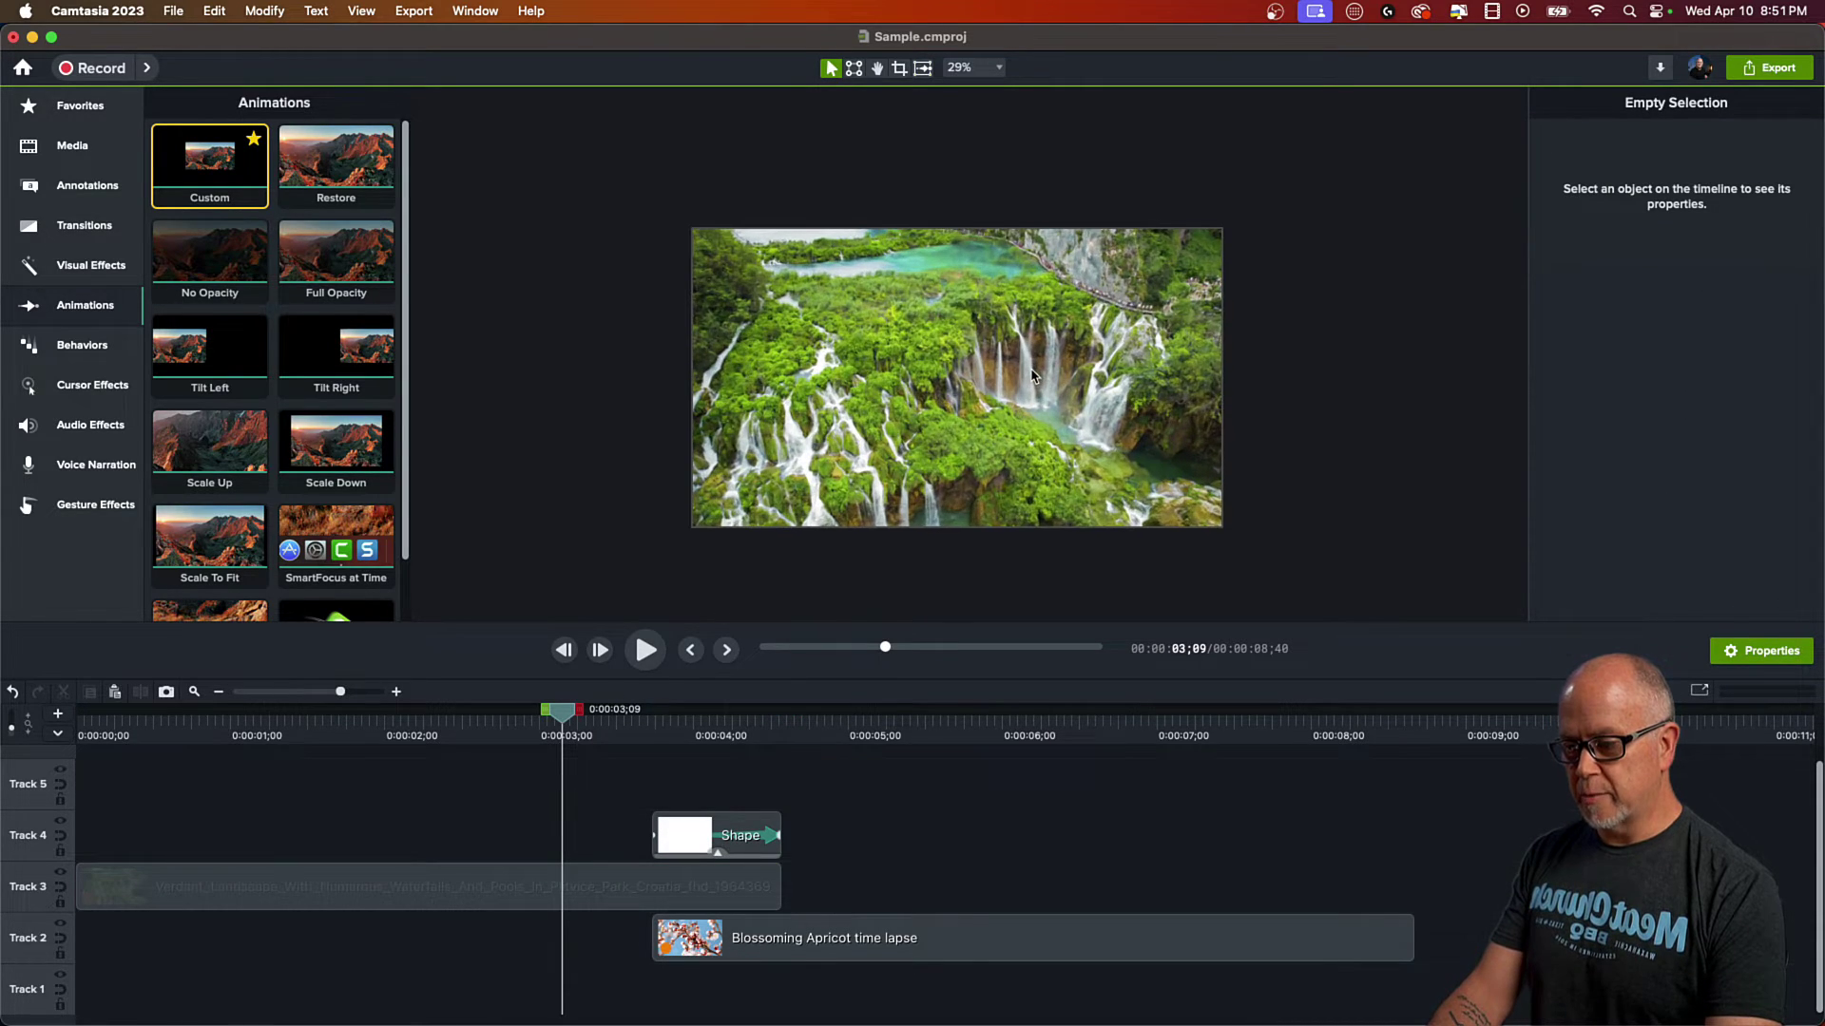
{"action": "key", "text": "space"}
{"action": "key", "text": "space"}
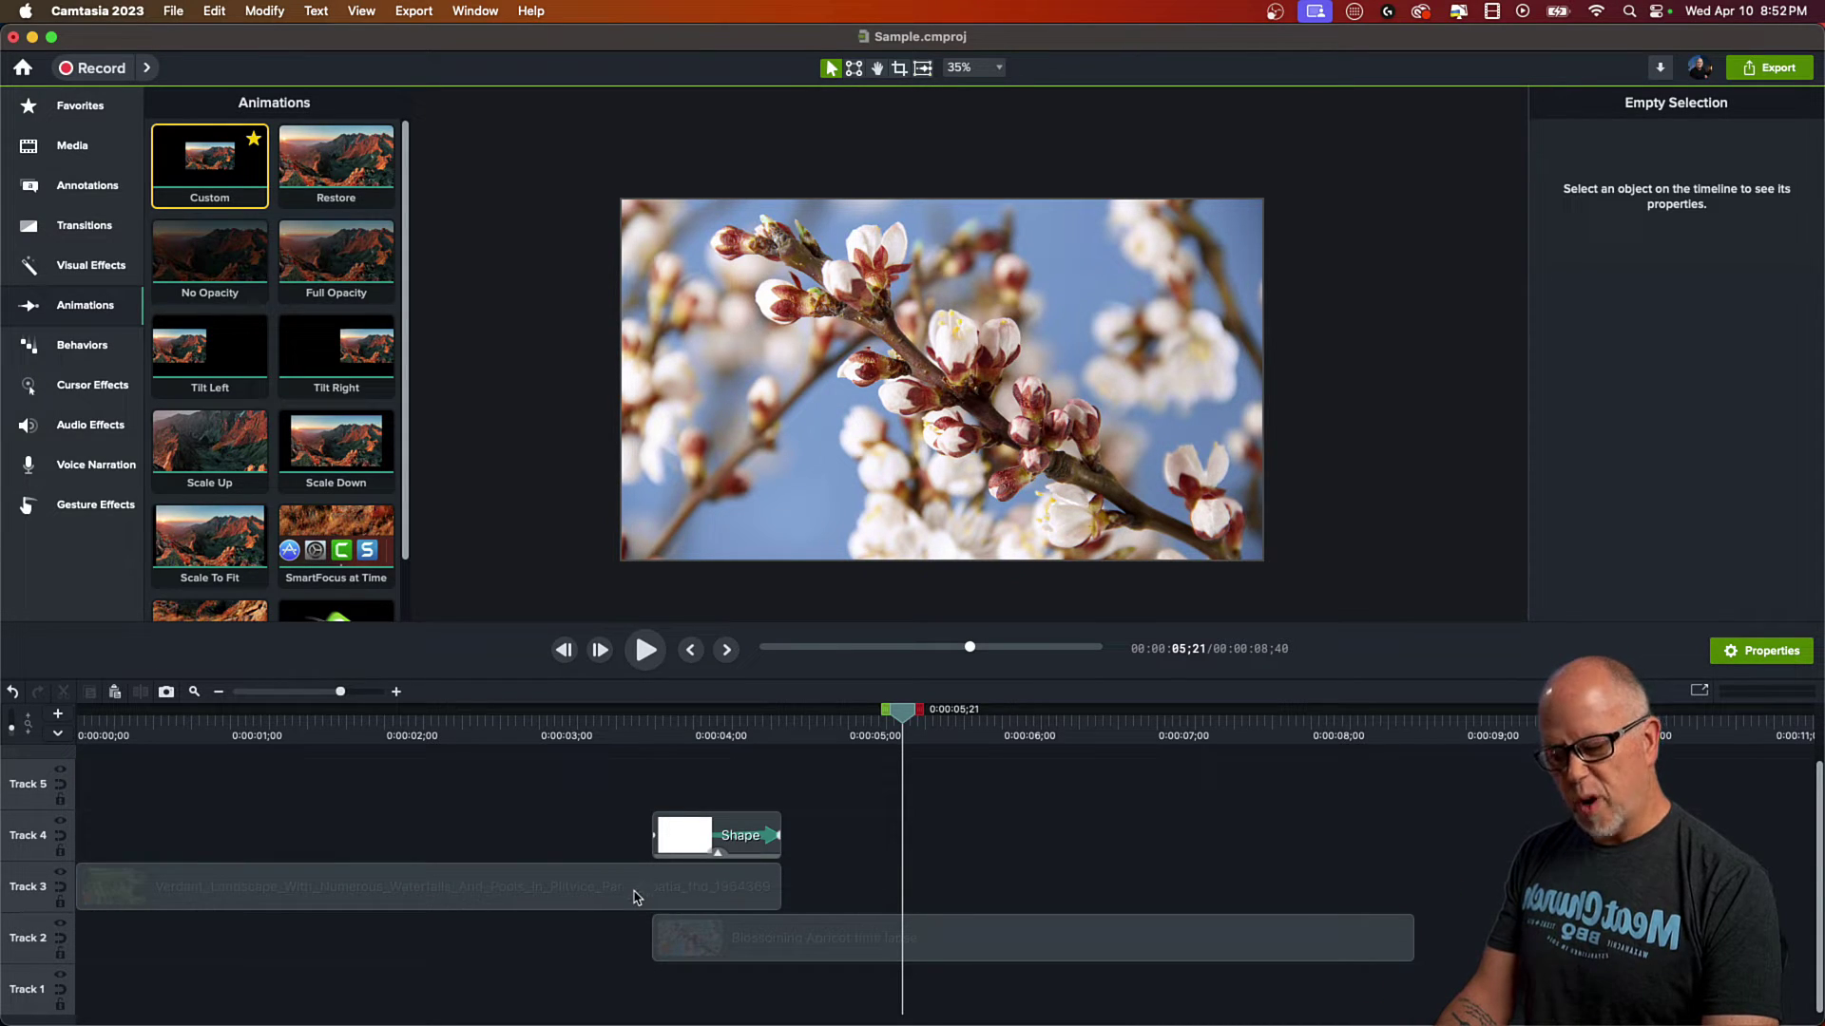
Step: Move the waterfall clip to Track 1 and the shape to Track 3 above the apricot clip, and play the result from 0:00:03;12
{"action": "left_click_drag", "start_coordinate": [635, 897], "coordinate": [609, 992]}
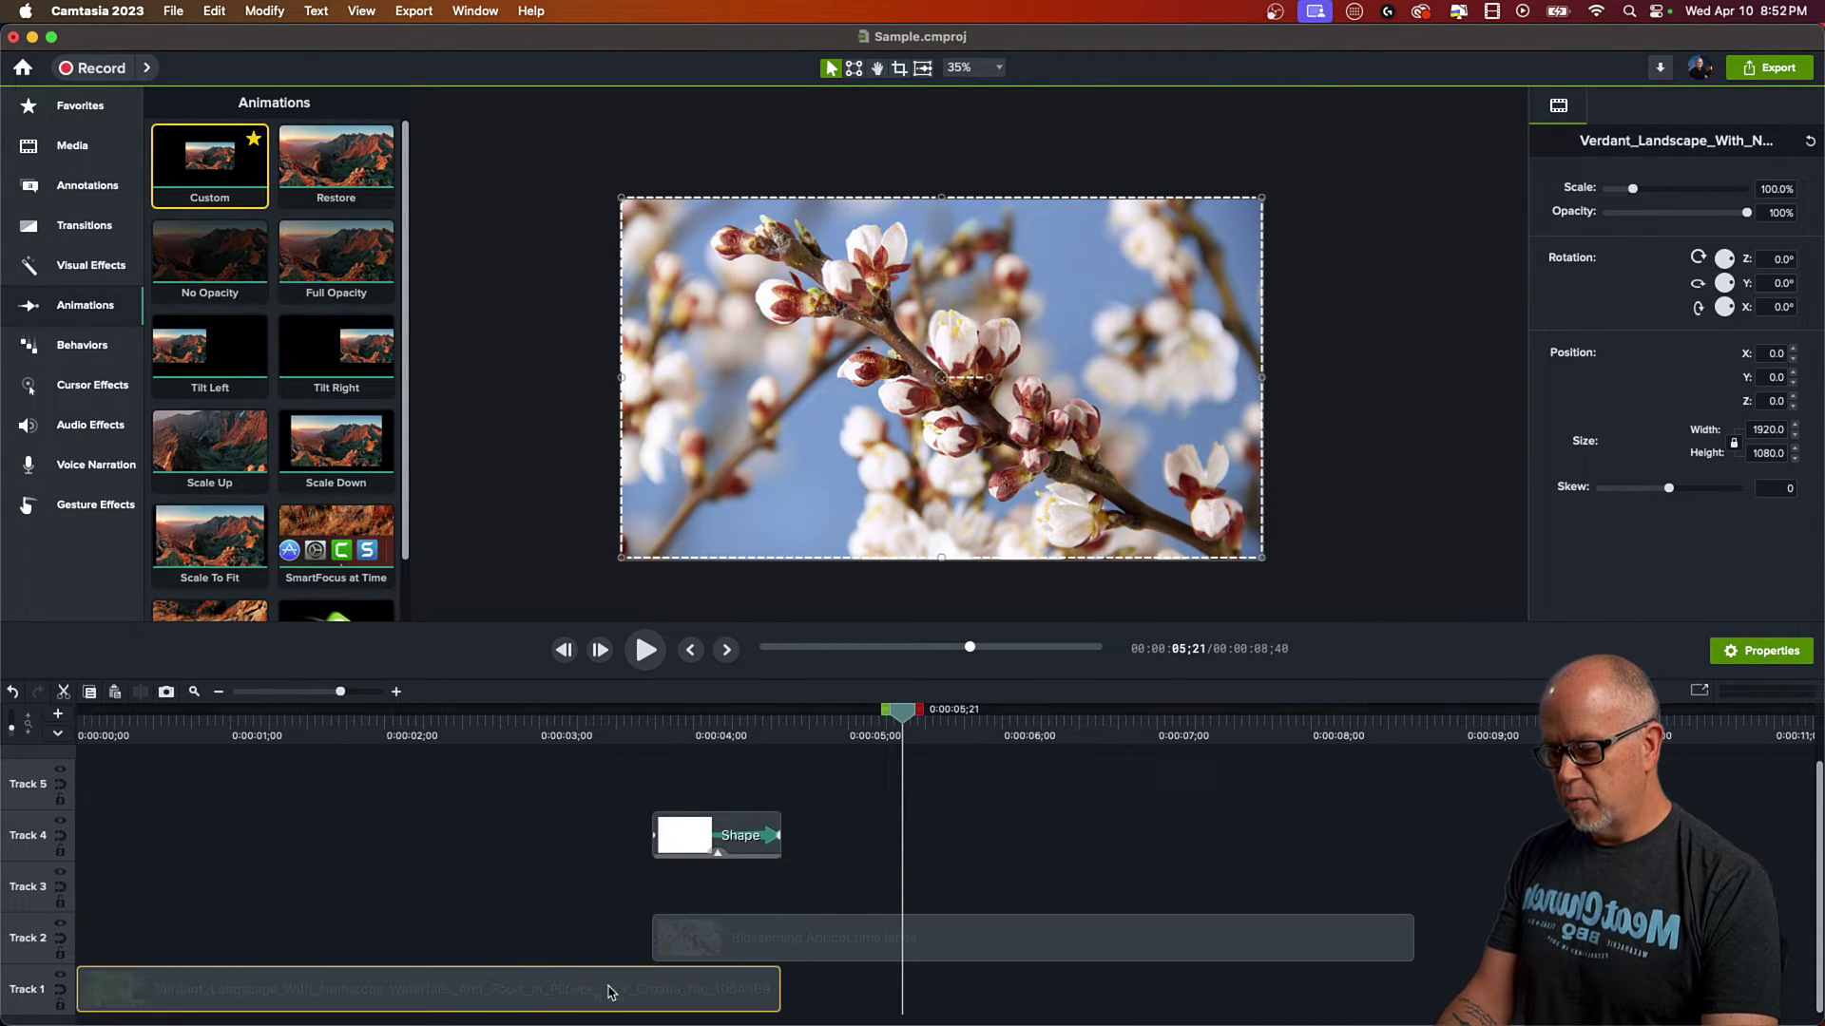
{"action": "left_click_drag", "start_coordinate": [688, 842], "coordinate": [686, 899]}
{"action": "left_click", "coordinate": [568, 734]}
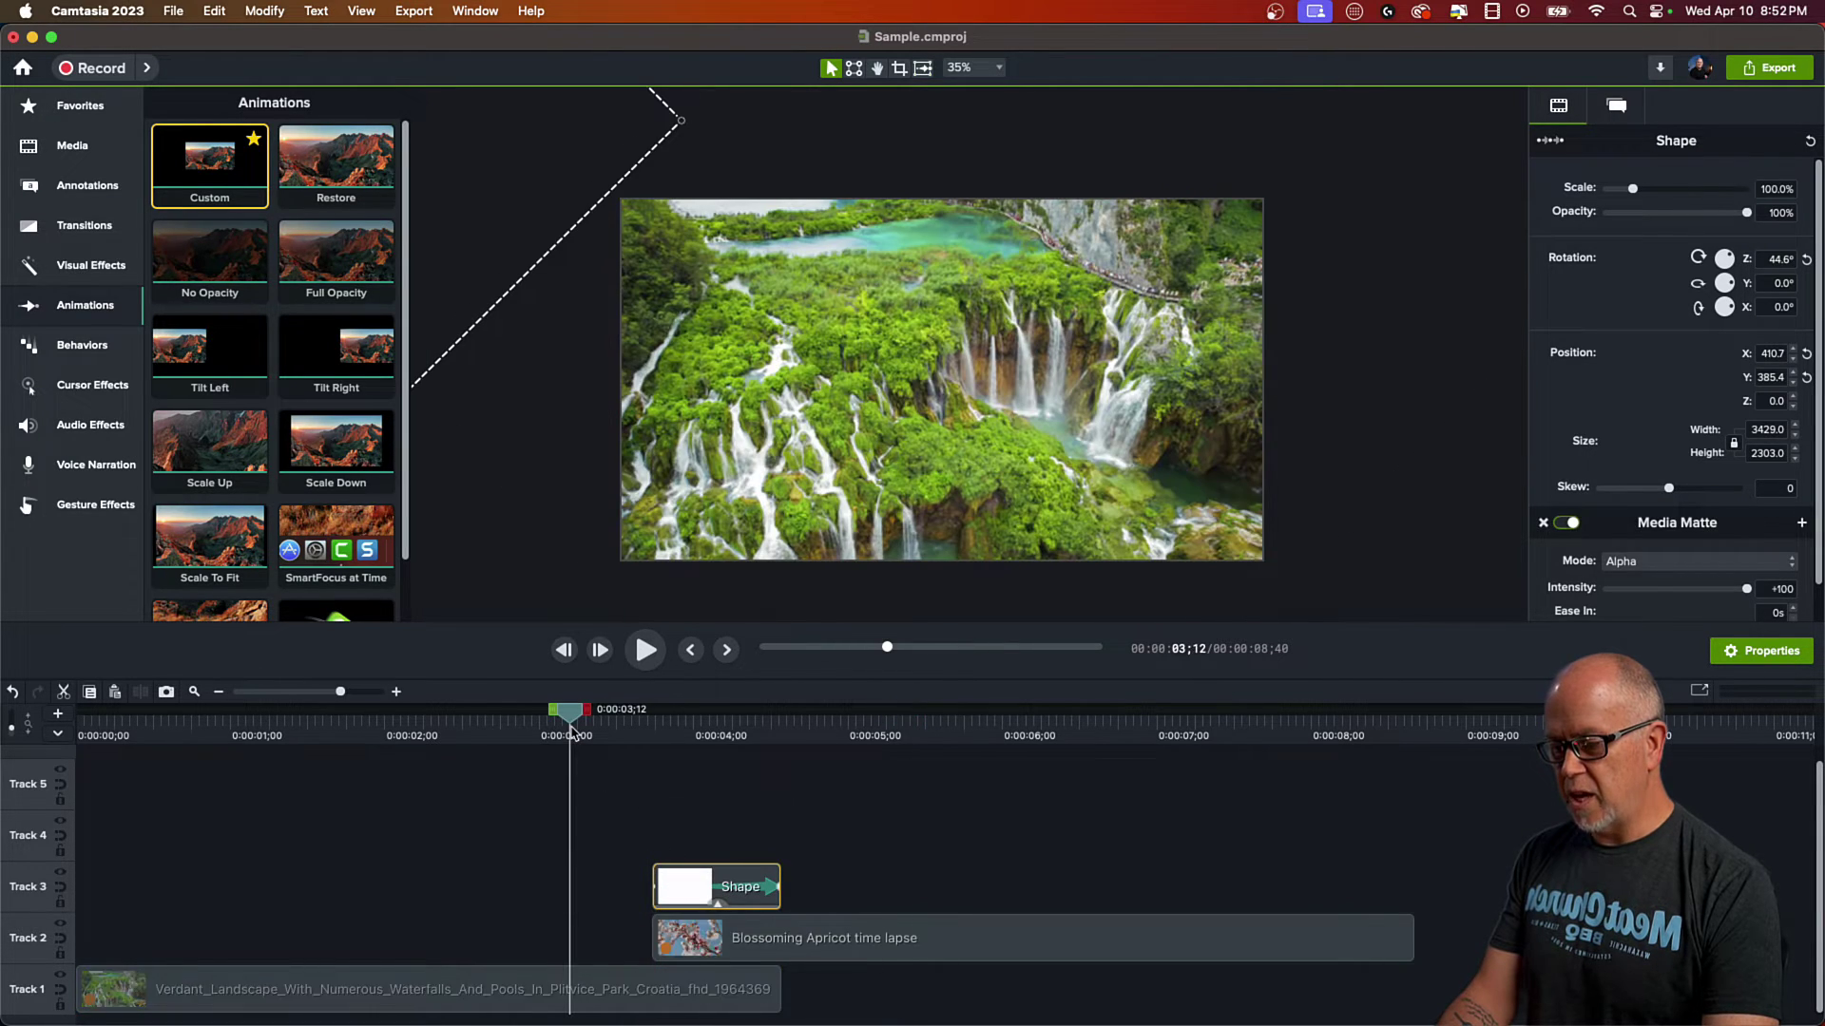
{"action": "left_click", "coordinate": [505, 860]}
{"action": "key", "text": "space"}
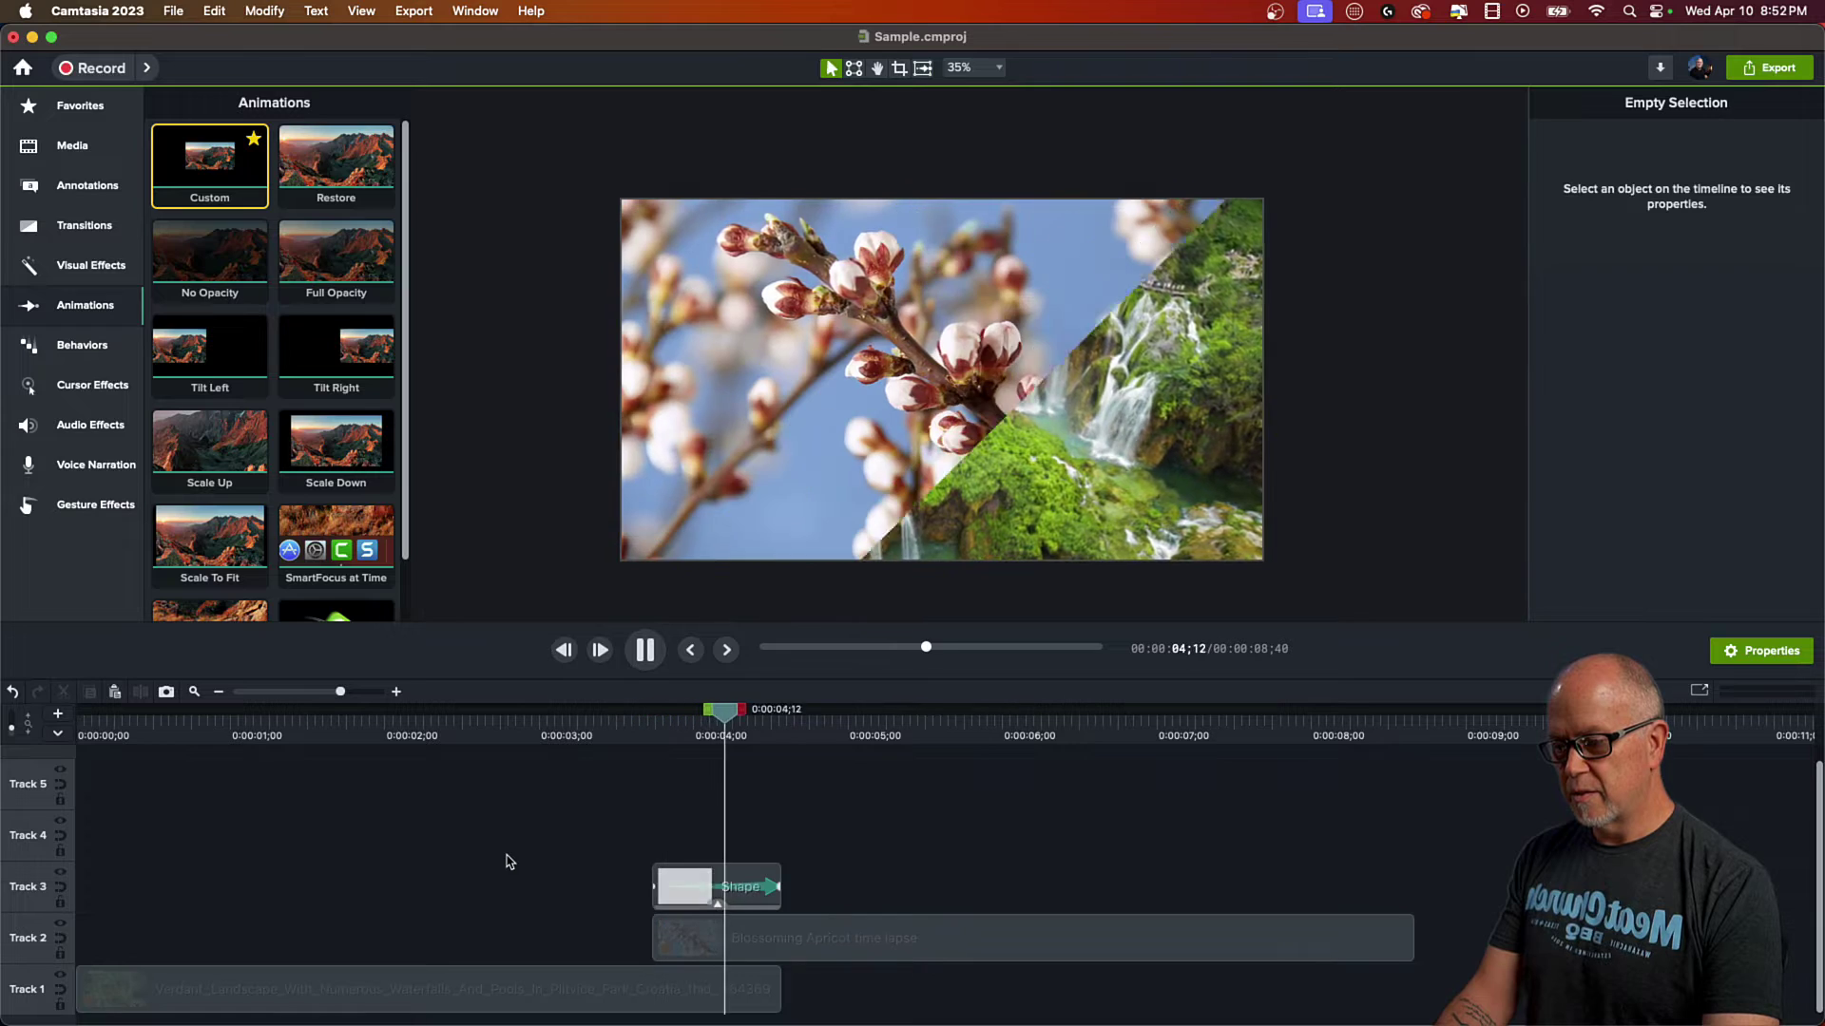
{"action": "key", "text": "space"}
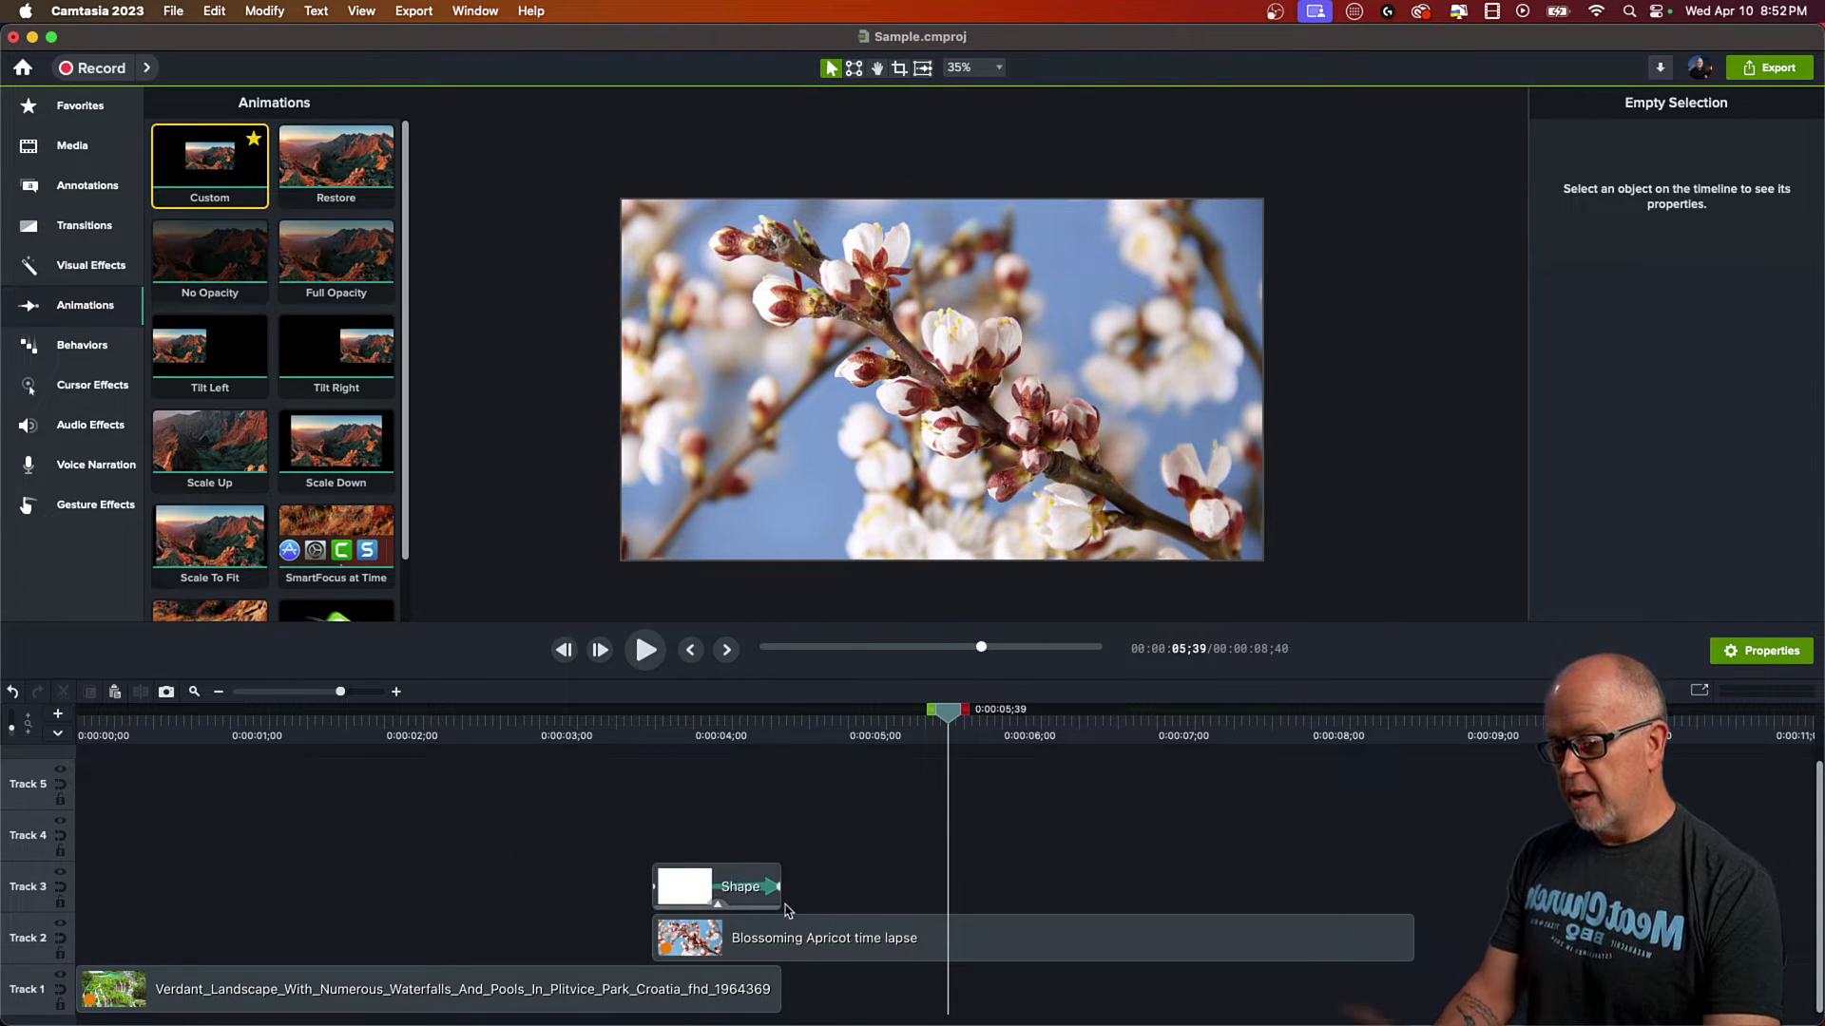
Step: Return the shape to Track 4 and the waterfall clip to Track 3 directly beneath it
{"action": "left_click_drag", "start_coordinate": [671, 904], "coordinate": [671, 852]}
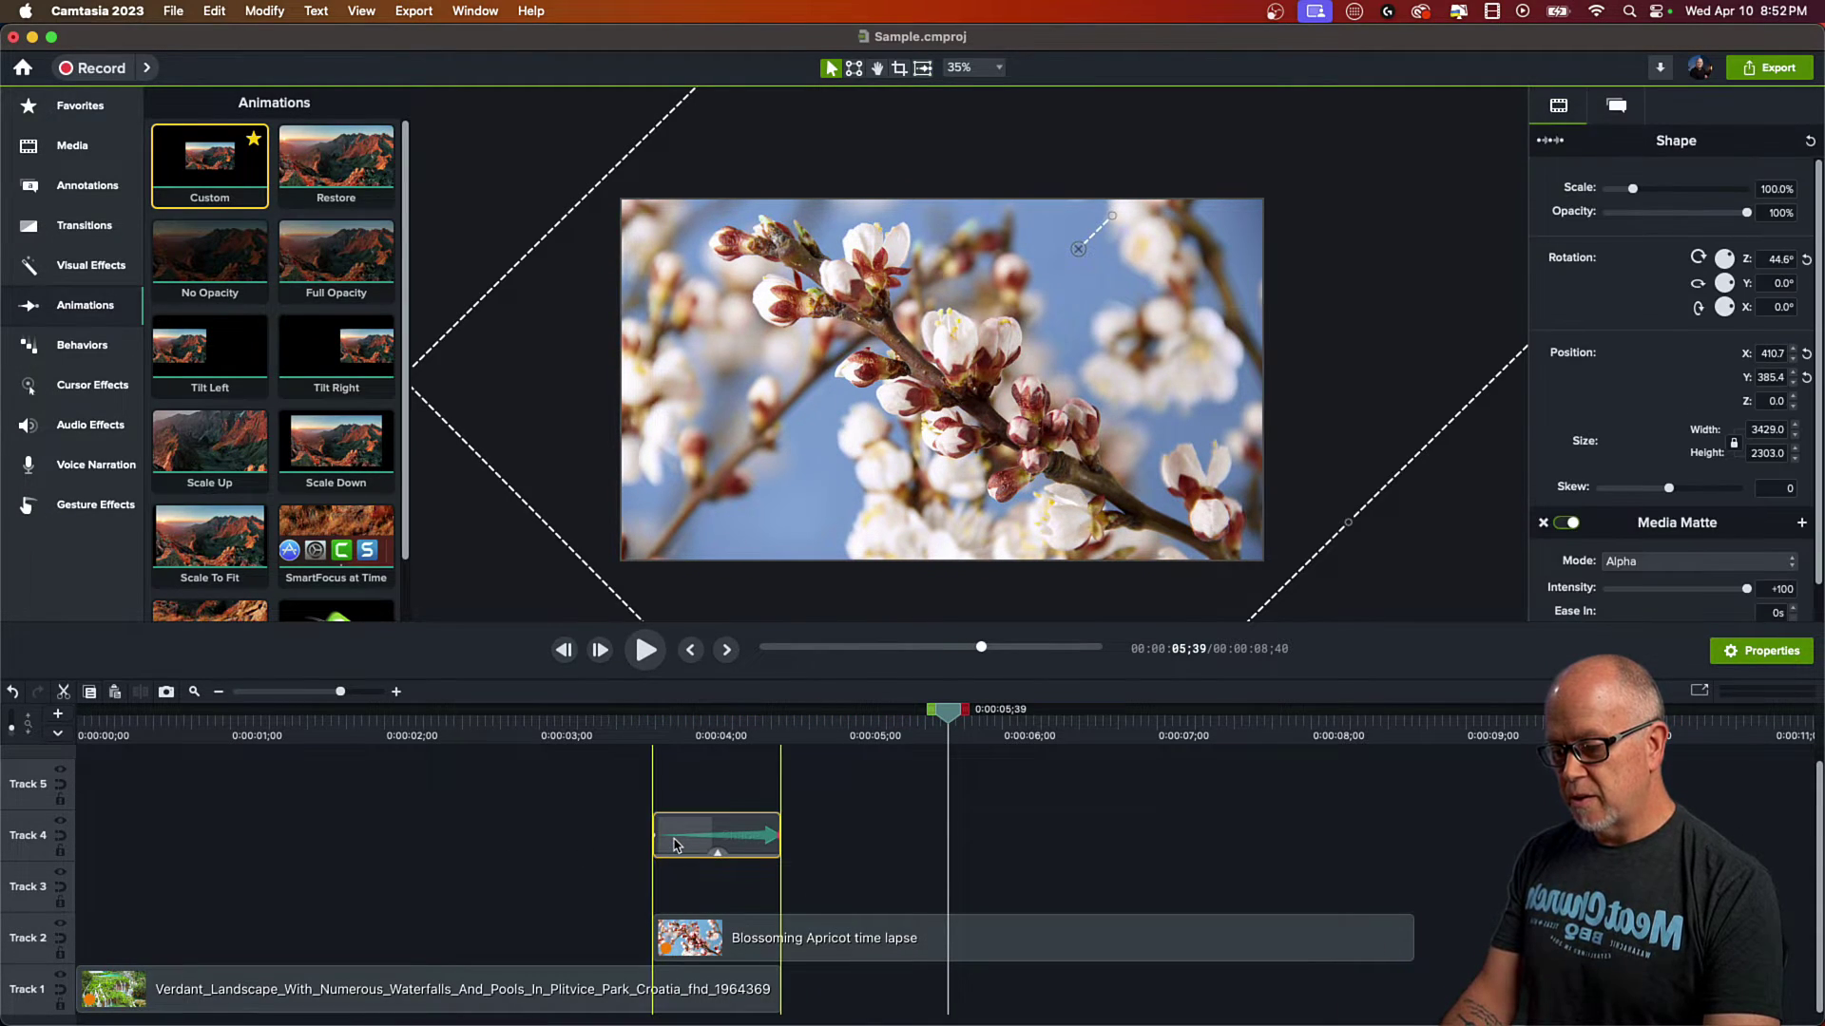
{"action": "left_click_drag", "start_coordinate": [574, 979], "coordinate": [663, 881]}
Step: Preview the shape's matte at 0:00:04;10 and set its Media Matte mode to Alpha Invert
{"action": "left_click", "coordinate": [680, 838]}
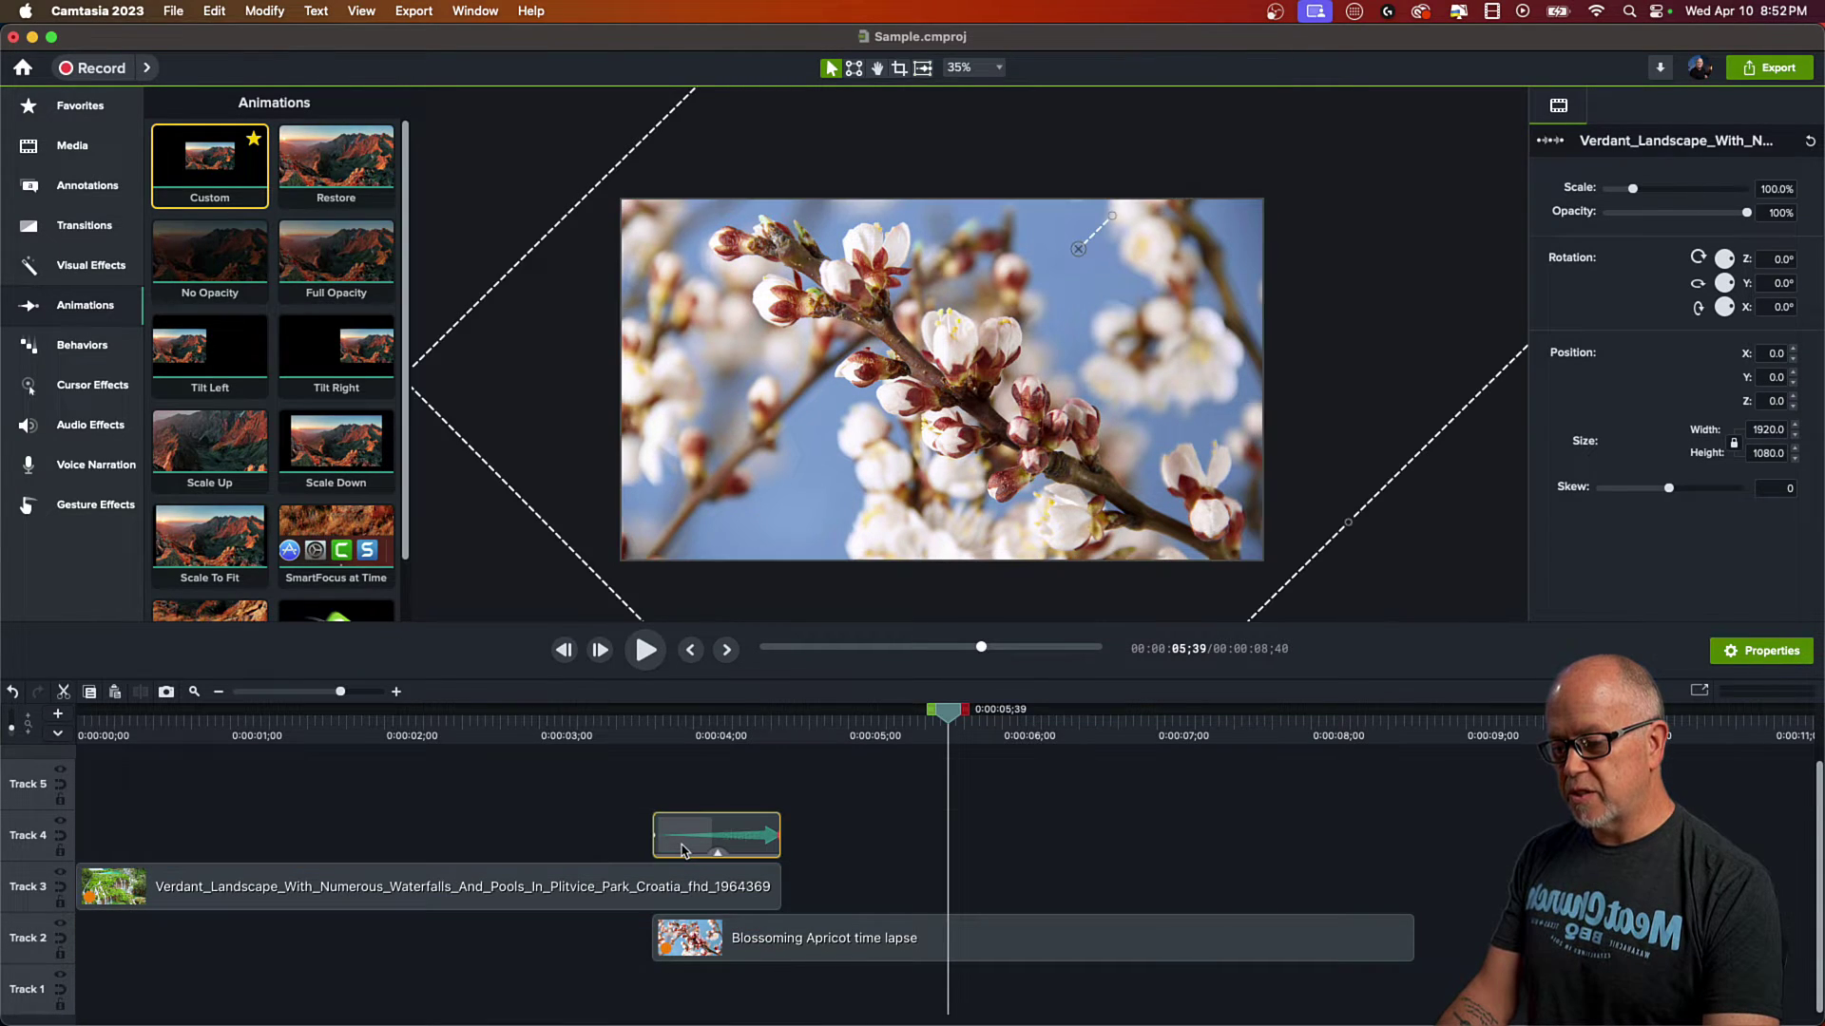
{"action": "left_click", "coordinate": [603, 737]}
{"action": "left_click_drag", "start_coordinate": [599, 722], "coordinate": [714, 825]}
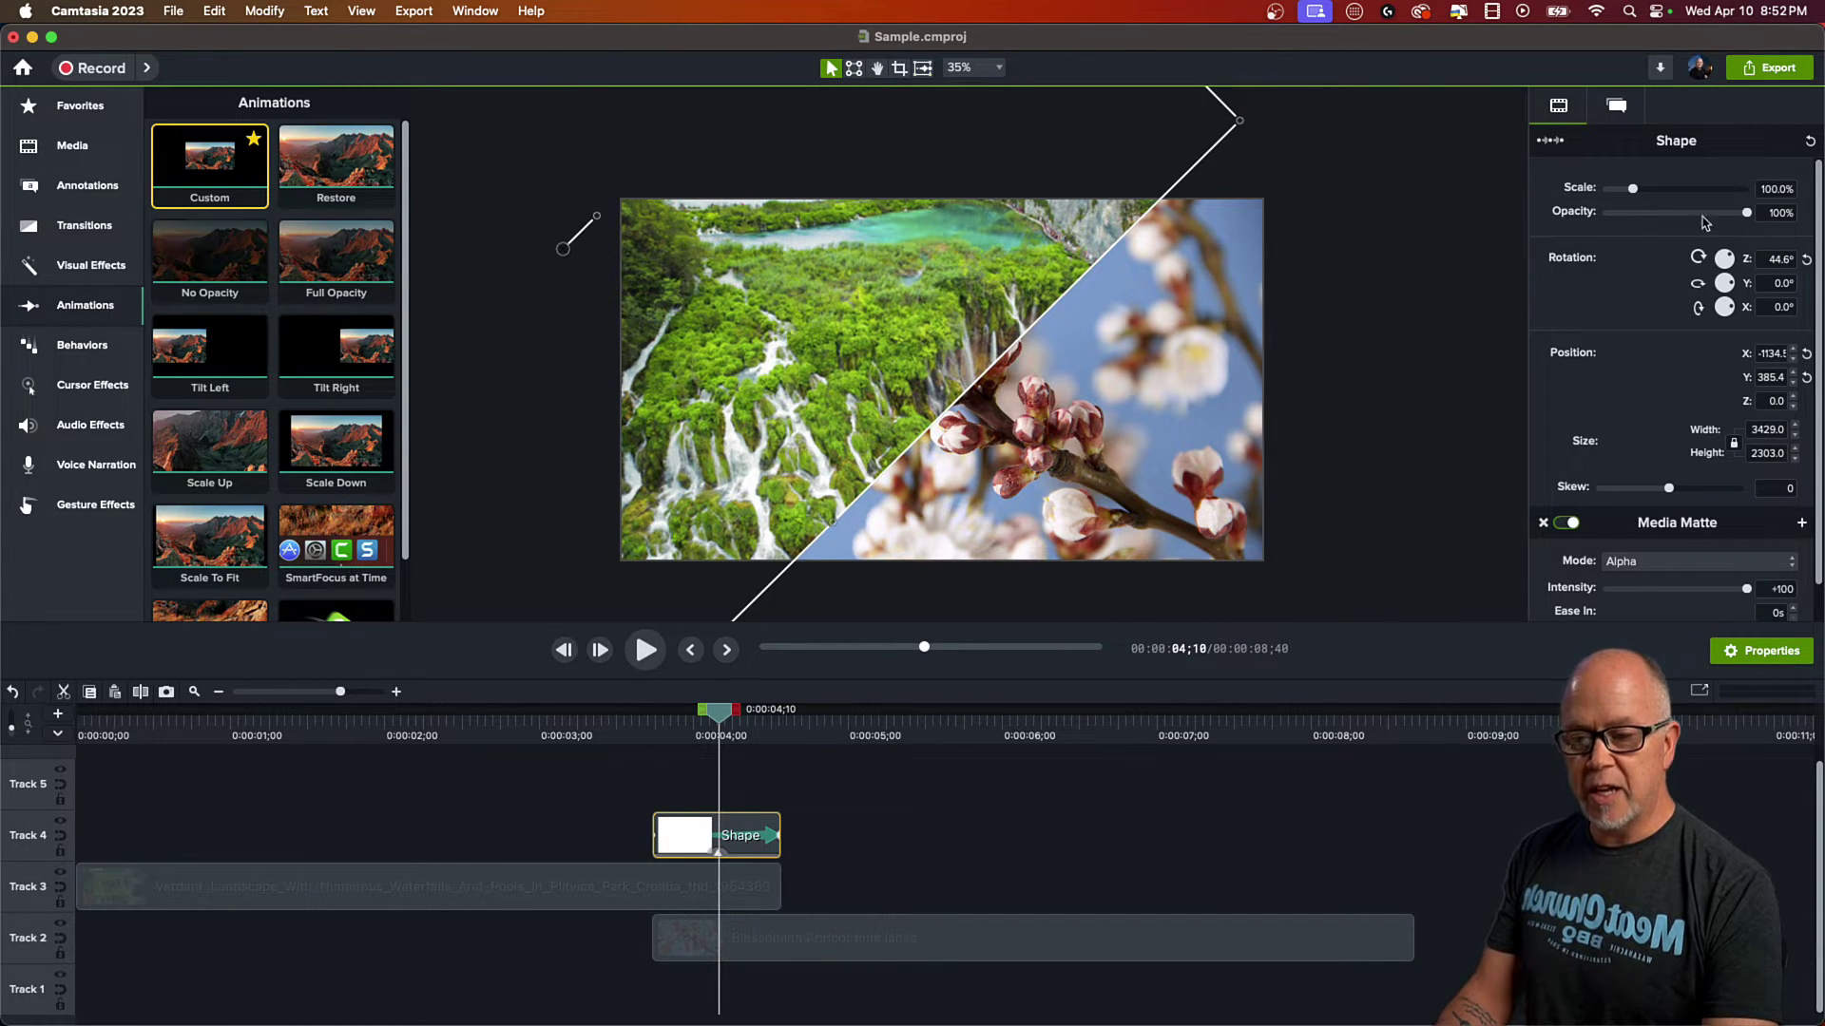
{"action": "scroll", "coordinate": [1673, 351], "scroll_direction": "down", "scroll_amount": 1}
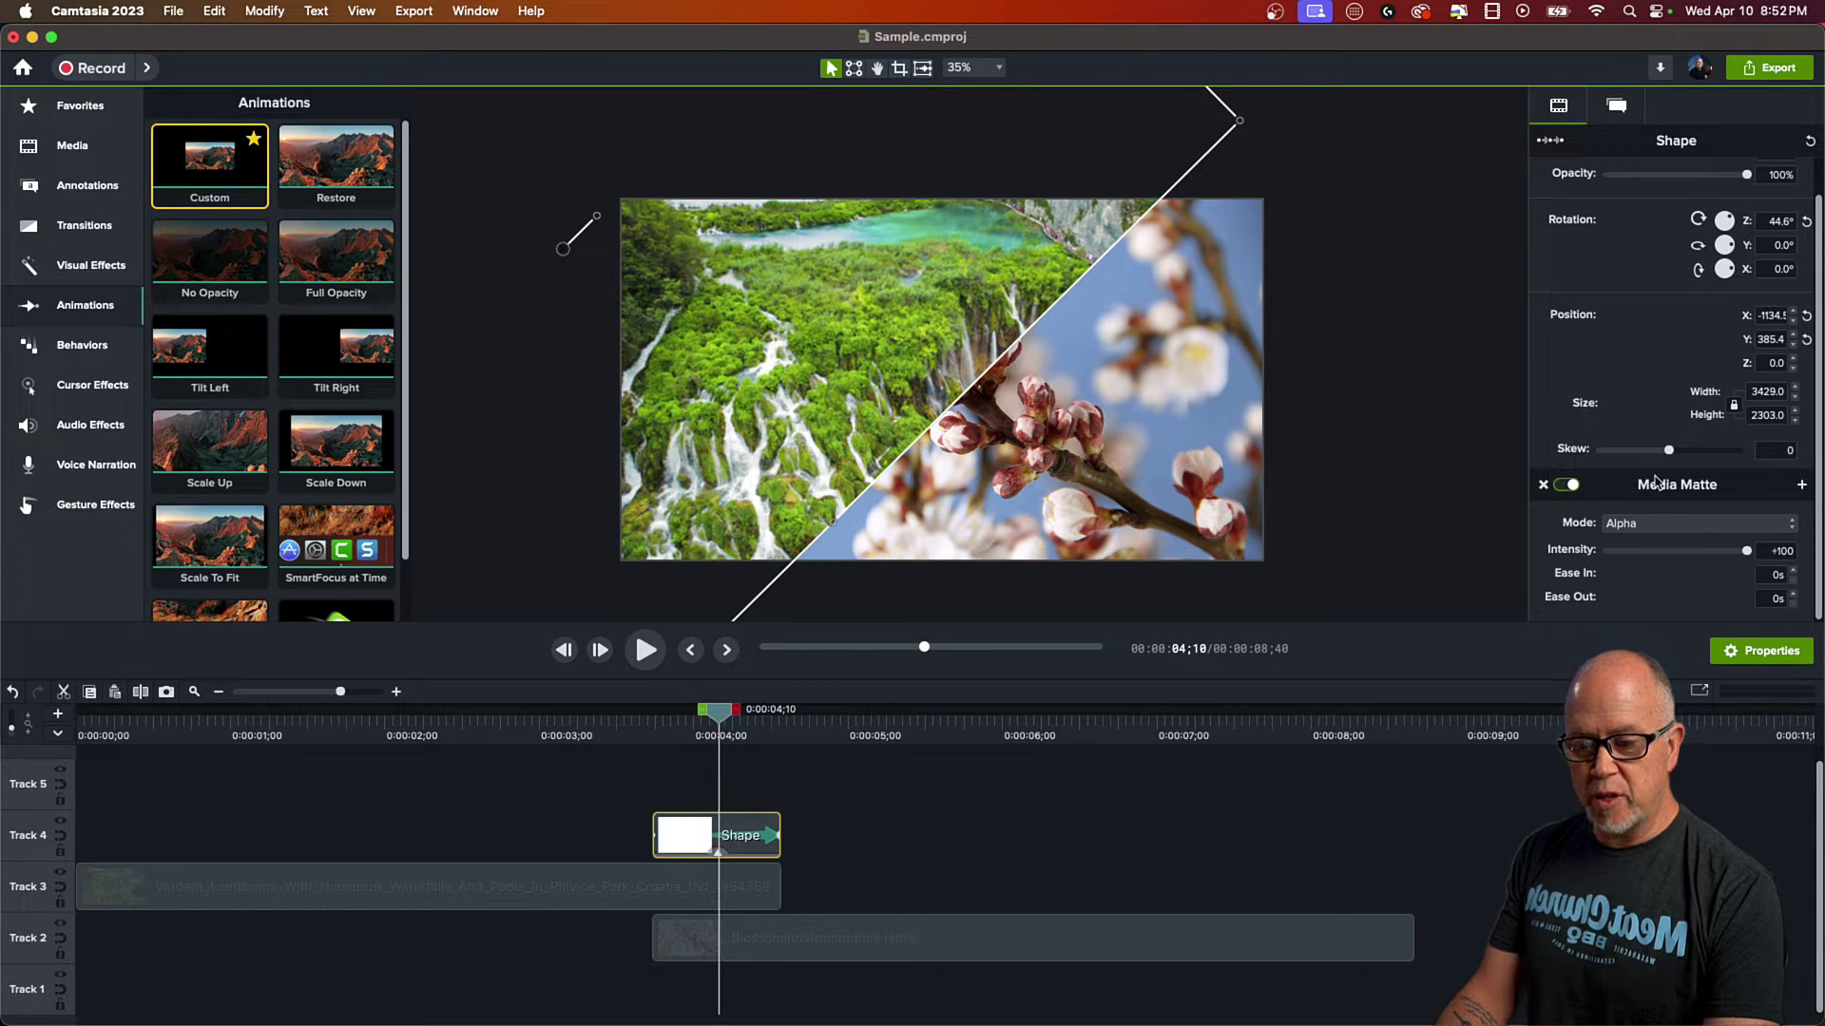
{"action": "left_click", "coordinate": [1634, 533]}
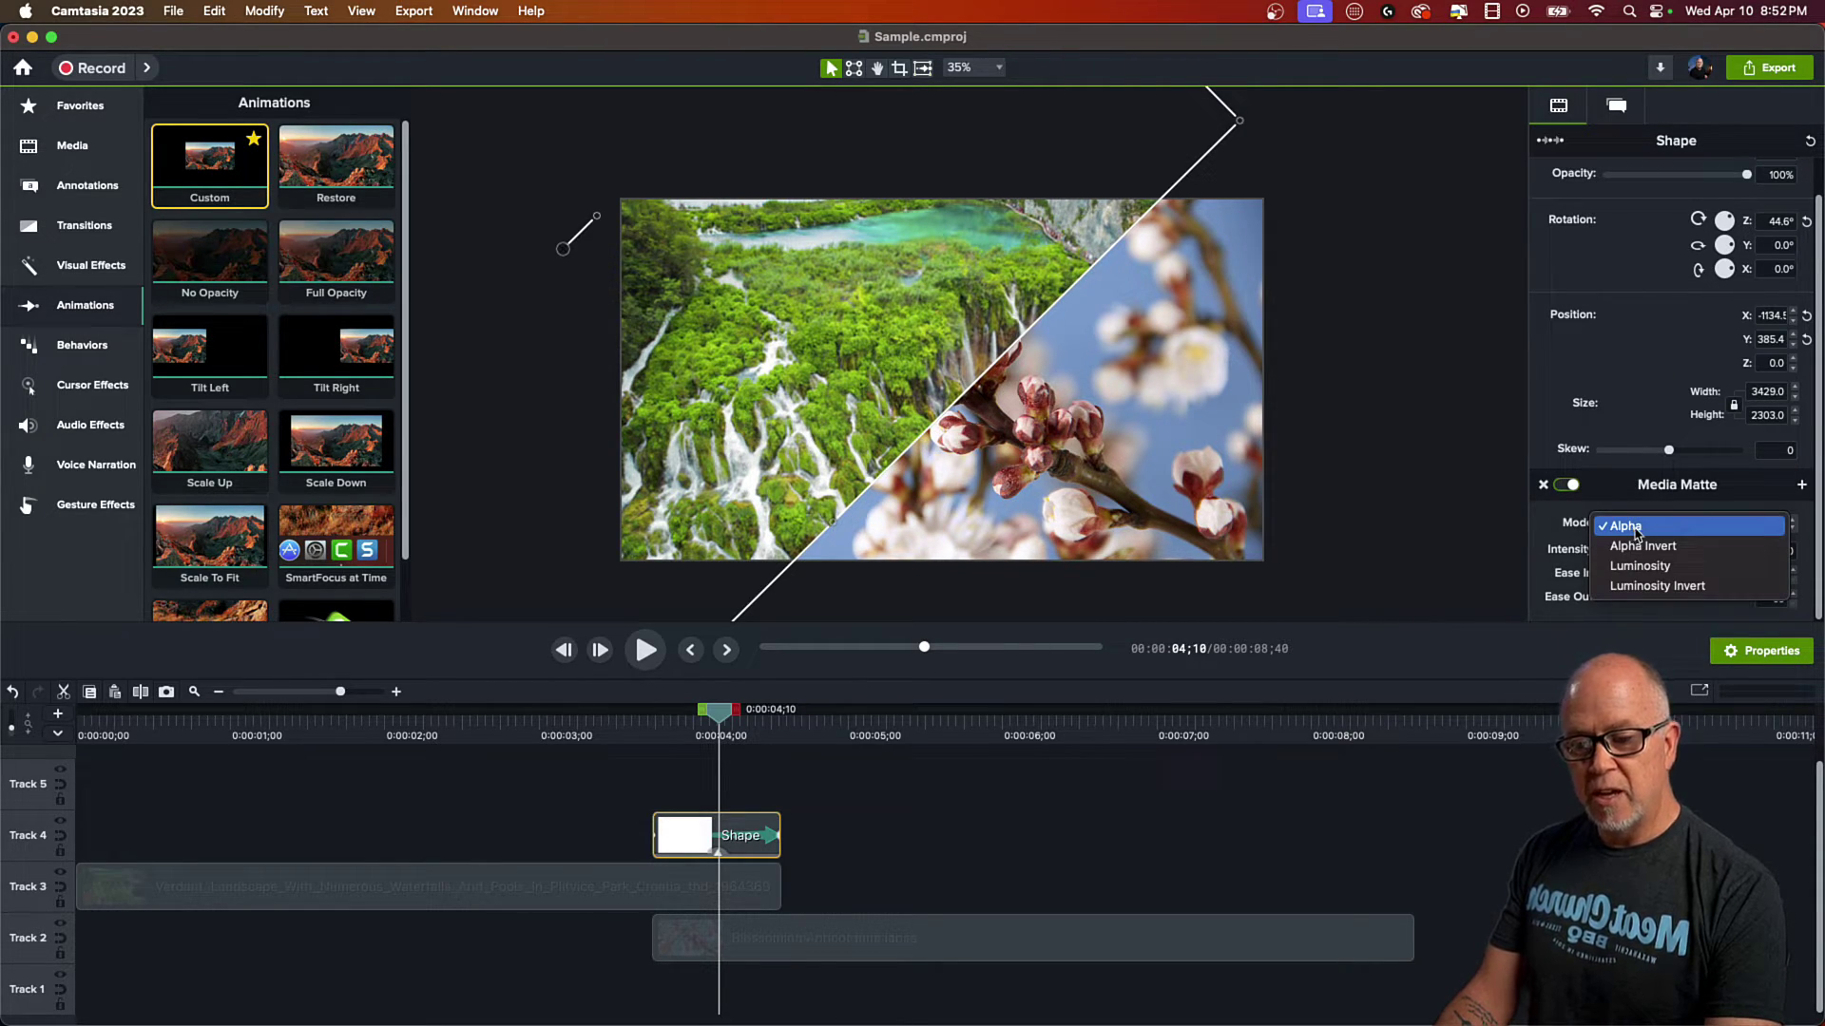
{"action": "left_click", "coordinate": [1639, 547]}
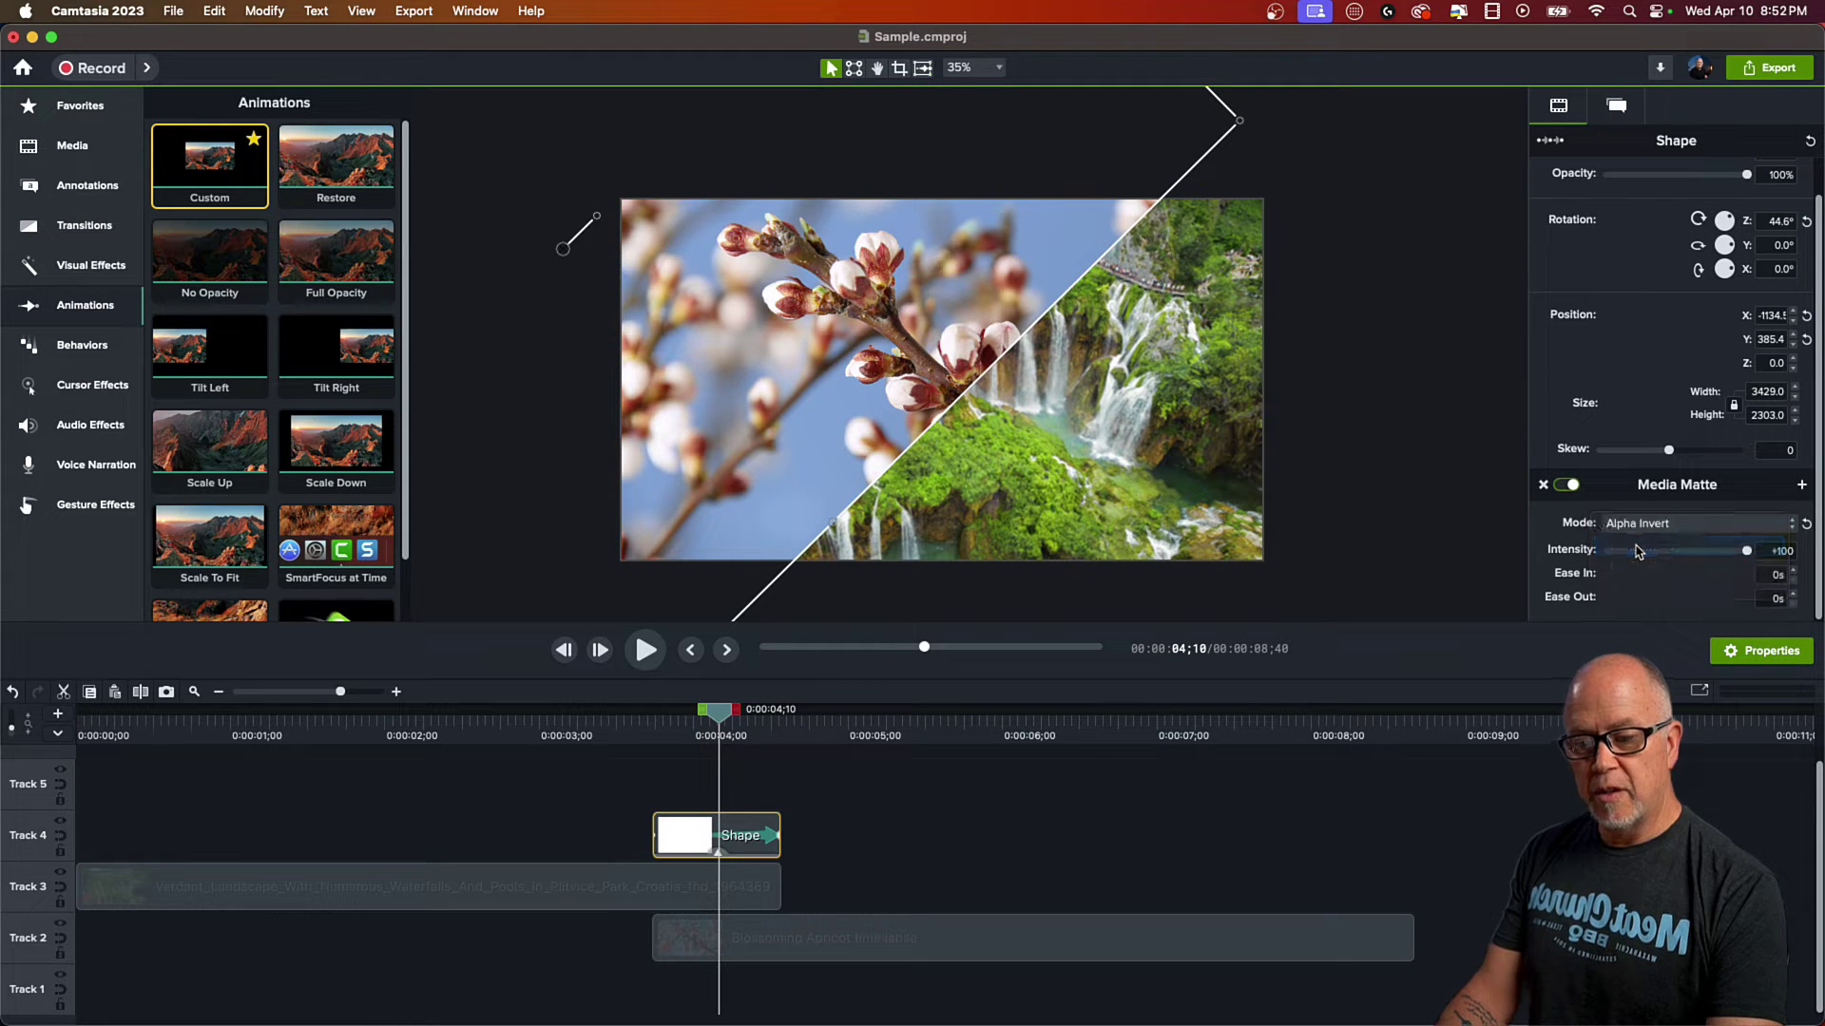
Step: Play the inverted matte transition from 0:00:03;17 with nothing selected, and replay it from 0:00:03;31
{"action": "left_click", "coordinate": [589, 743]}
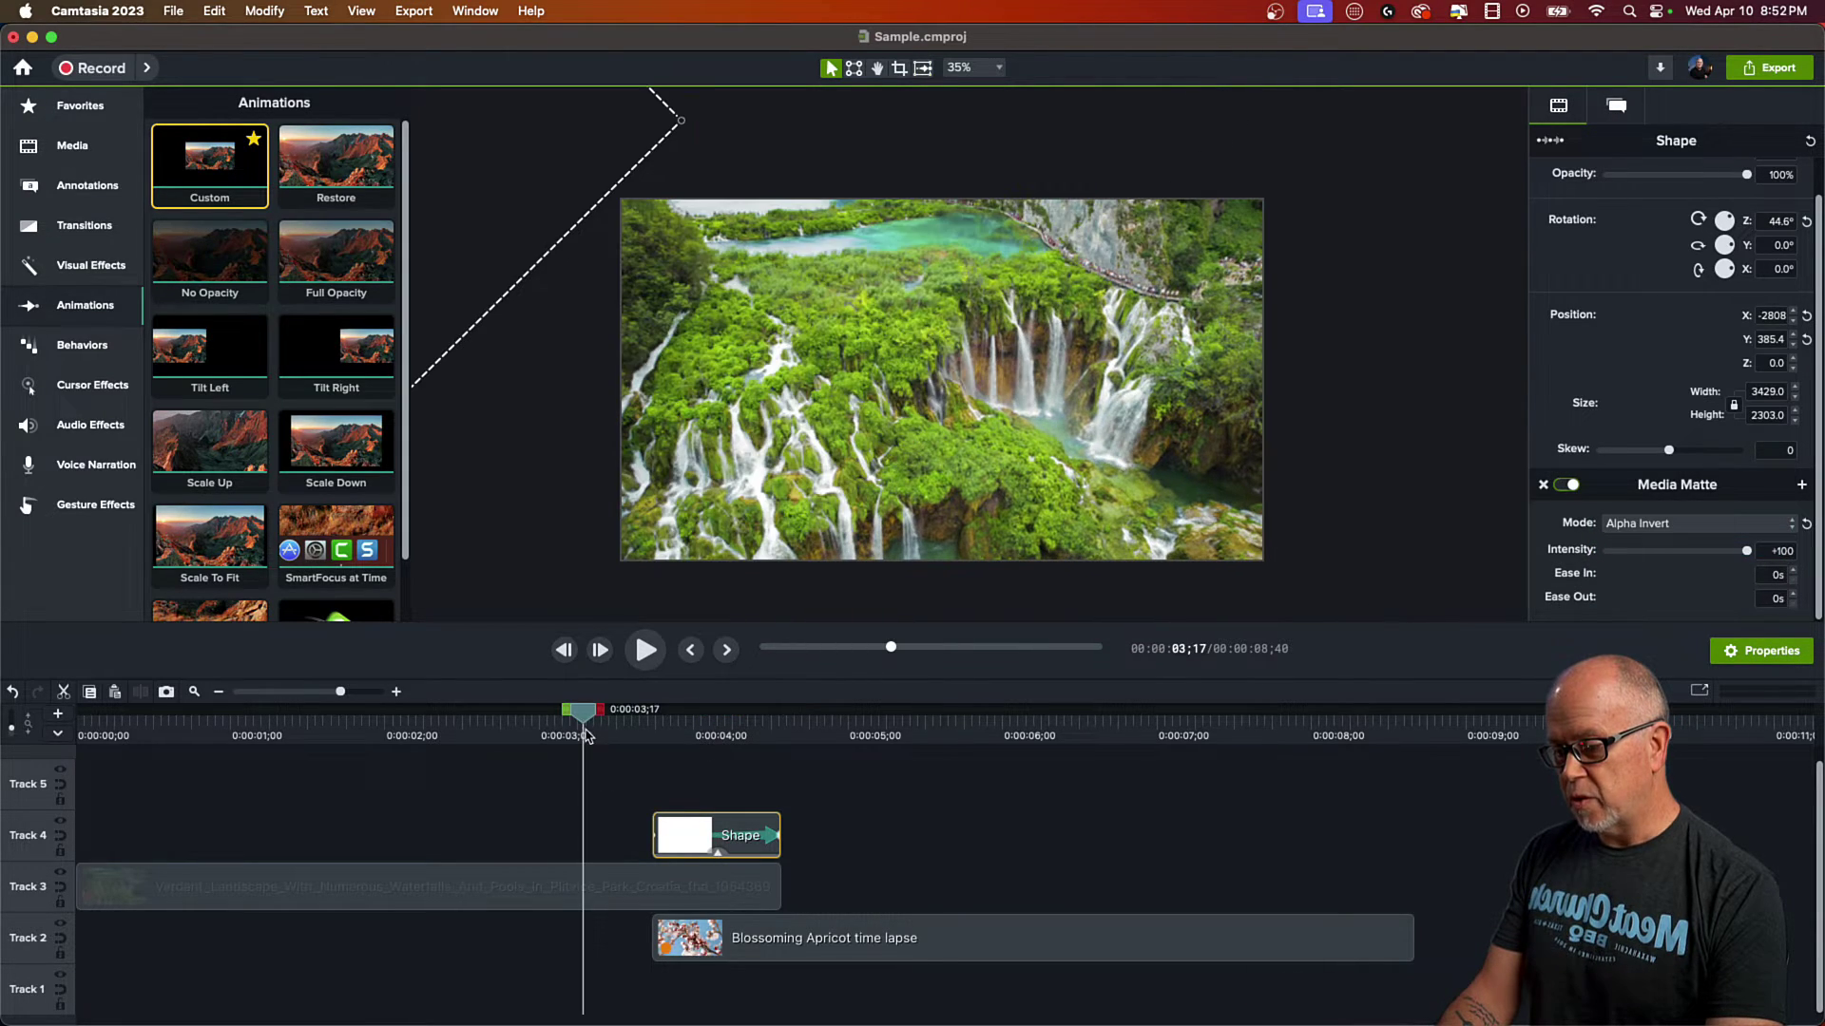
{"action": "left_click", "coordinate": [477, 831]}
{"action": "key", "text": "space"}
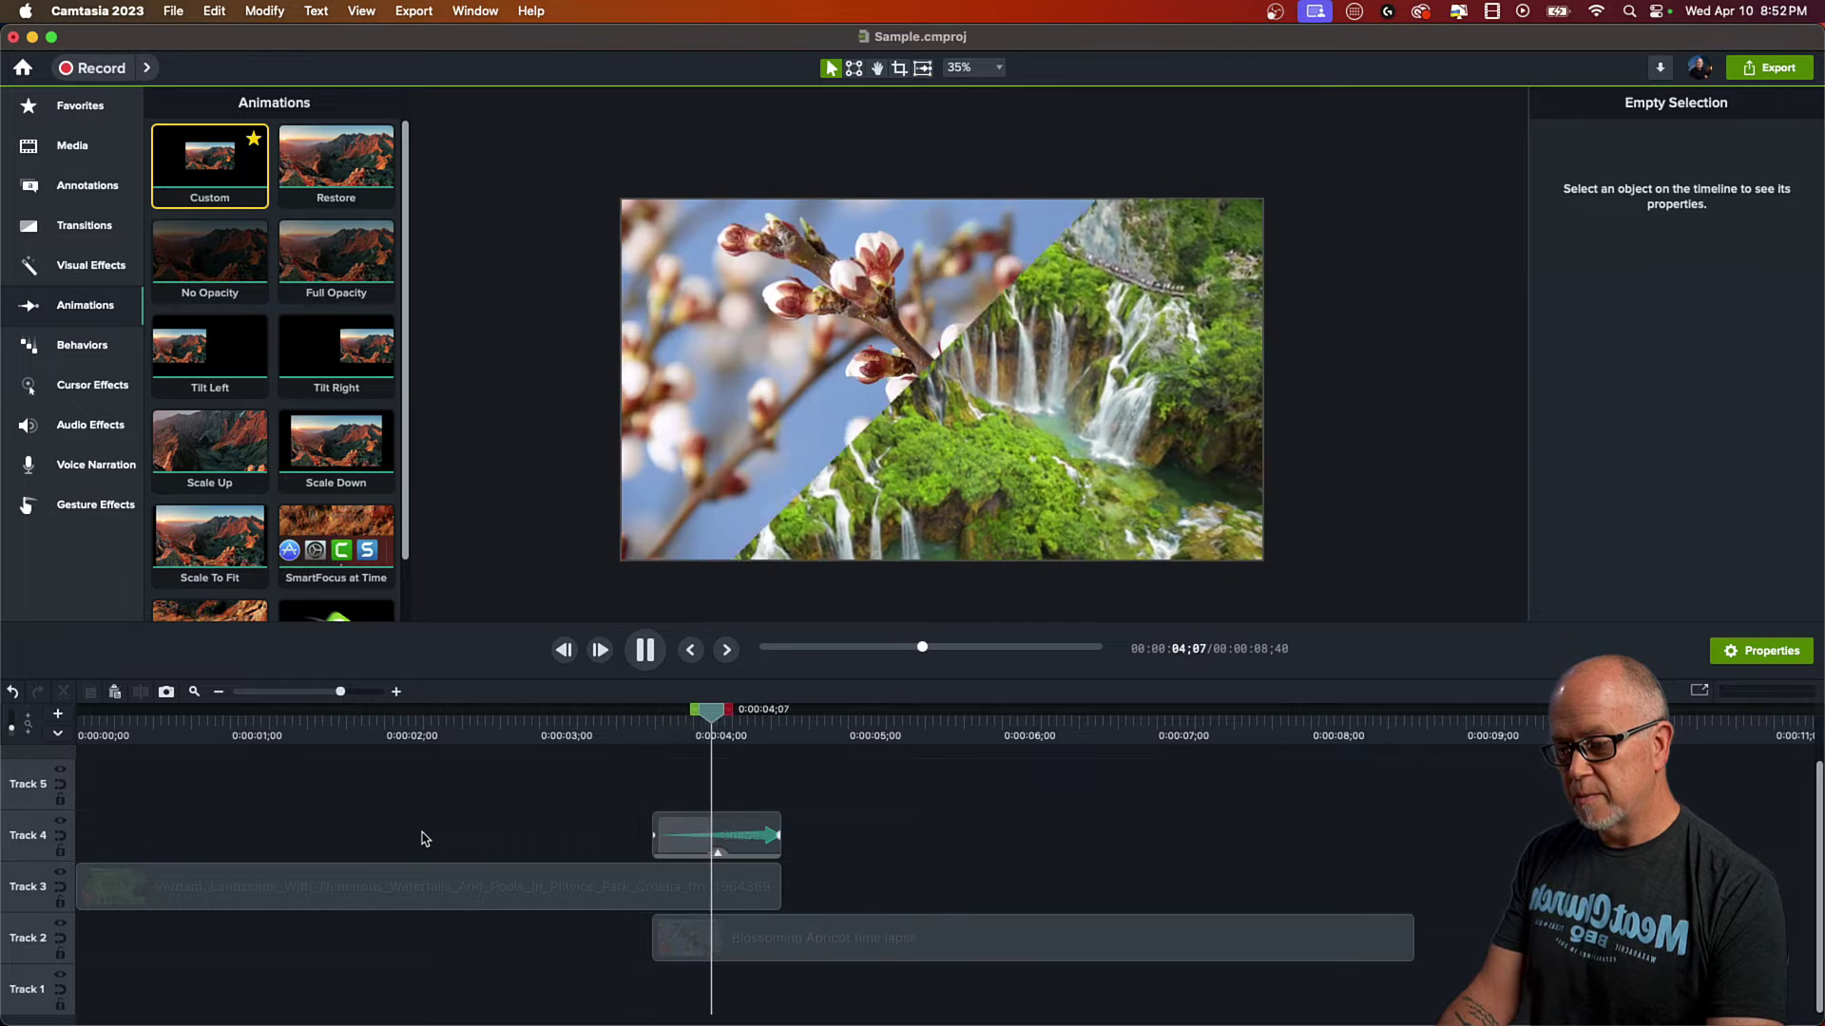
{"action": "key", "text": "space"}
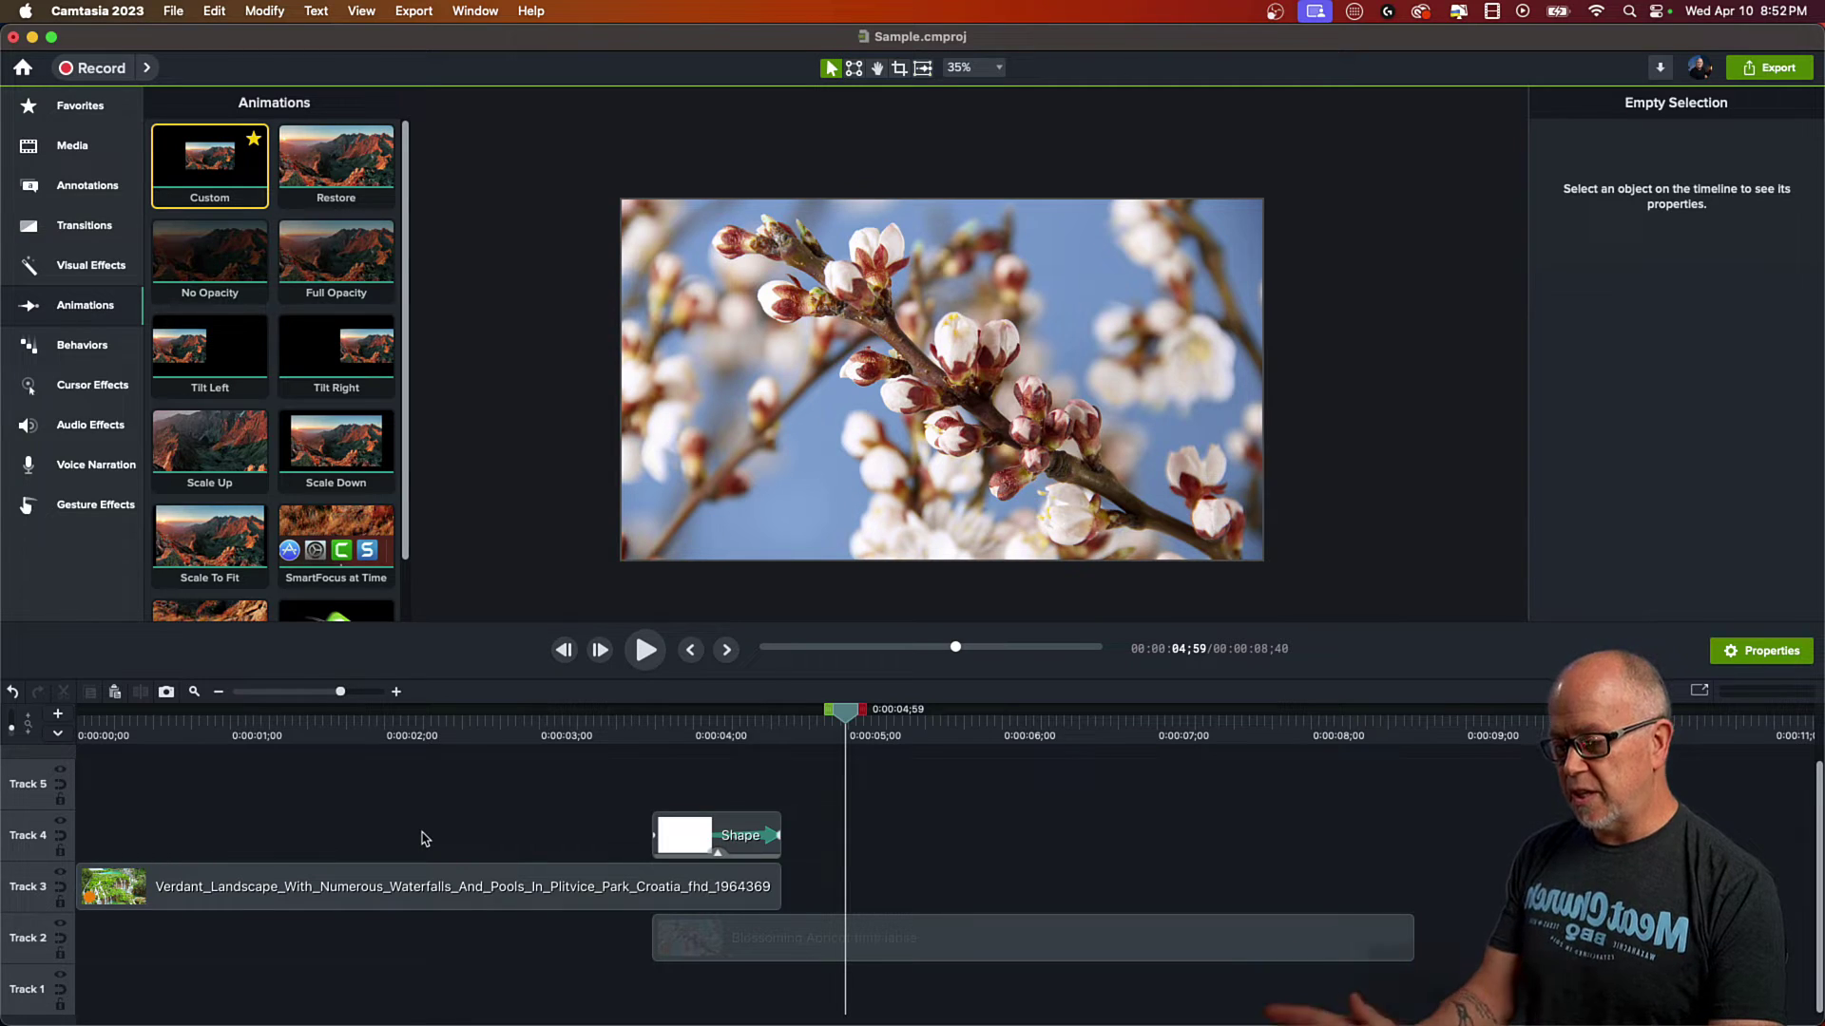
{"action": "left_click", "coordinate": [619, 727]}
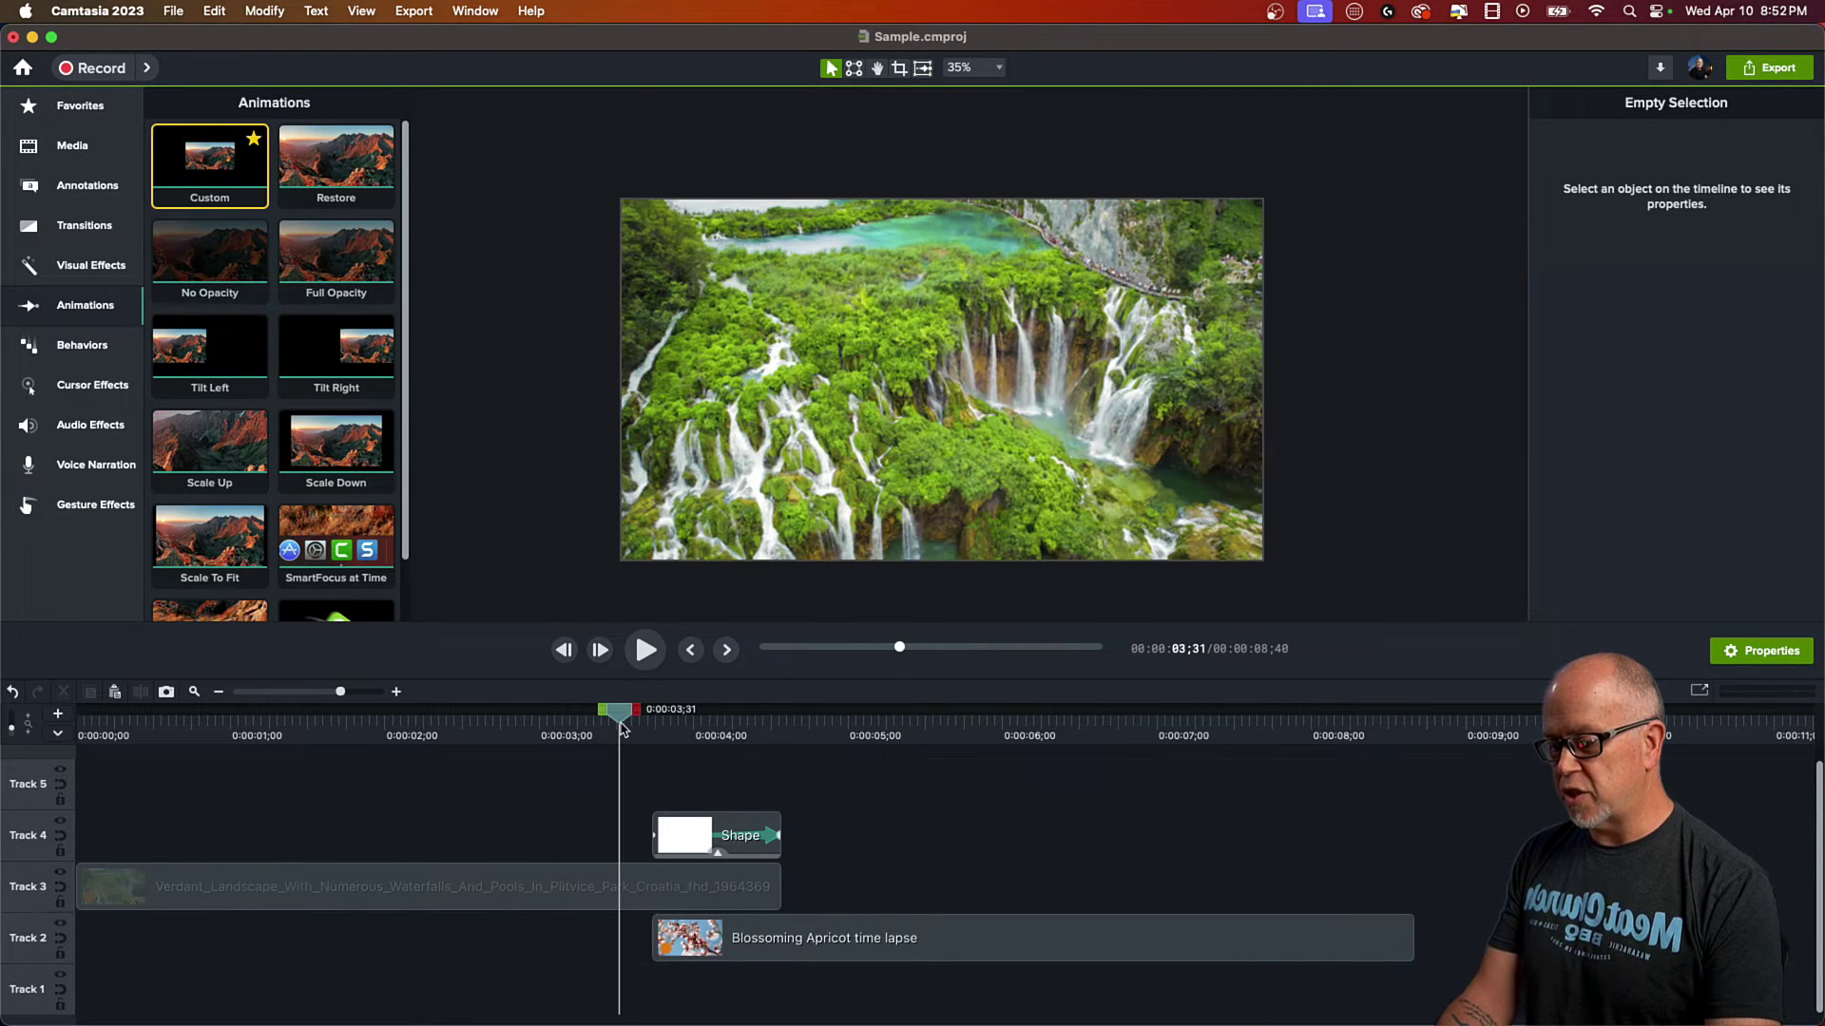
{"action": "key", "text": "space"}
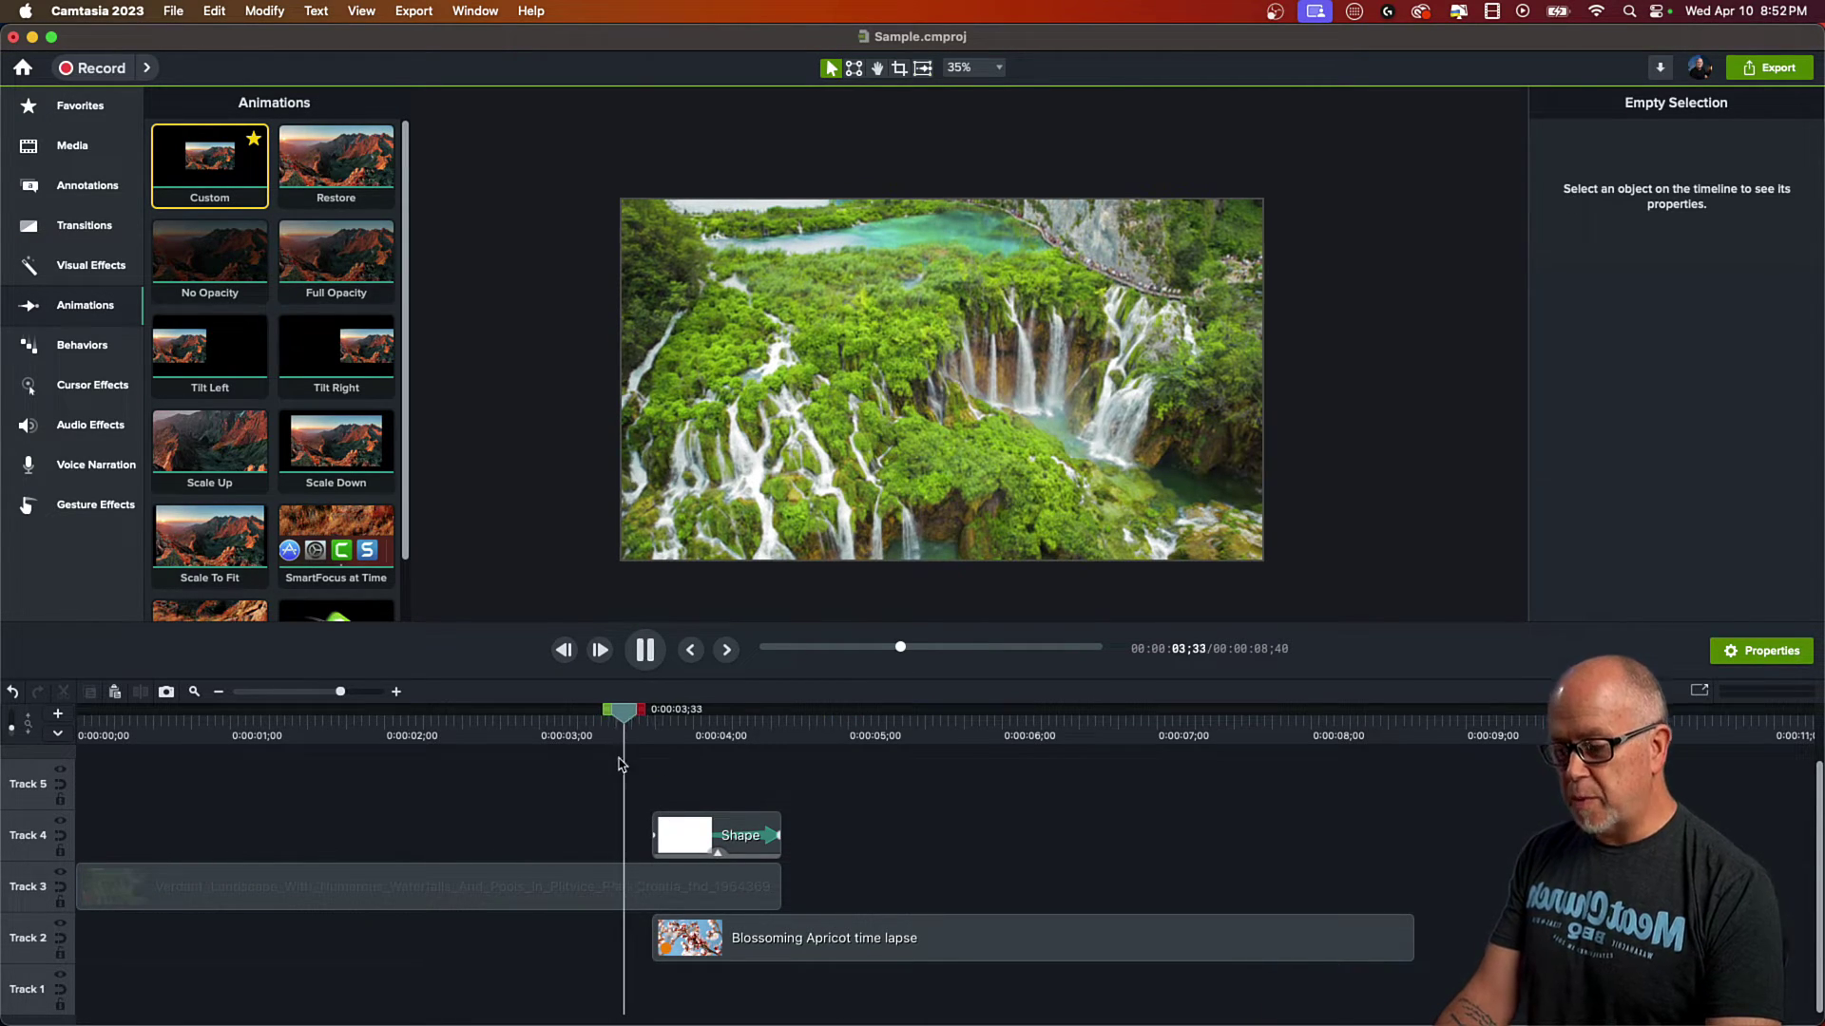
{"action": "key", "text": "space"}
Step: Set the Animation Easing of the shape's animation to Exponential In/Out
{"action": "mouse_move", "coordinate": [778, 835]}
{"action": "left_mouse_down"}
{"action": "mouse_move", "coordinate": [728, 834]}
{"action": "mouse_move", "coordinate": [779, 836]}
{"action": "left_mouse_up"}
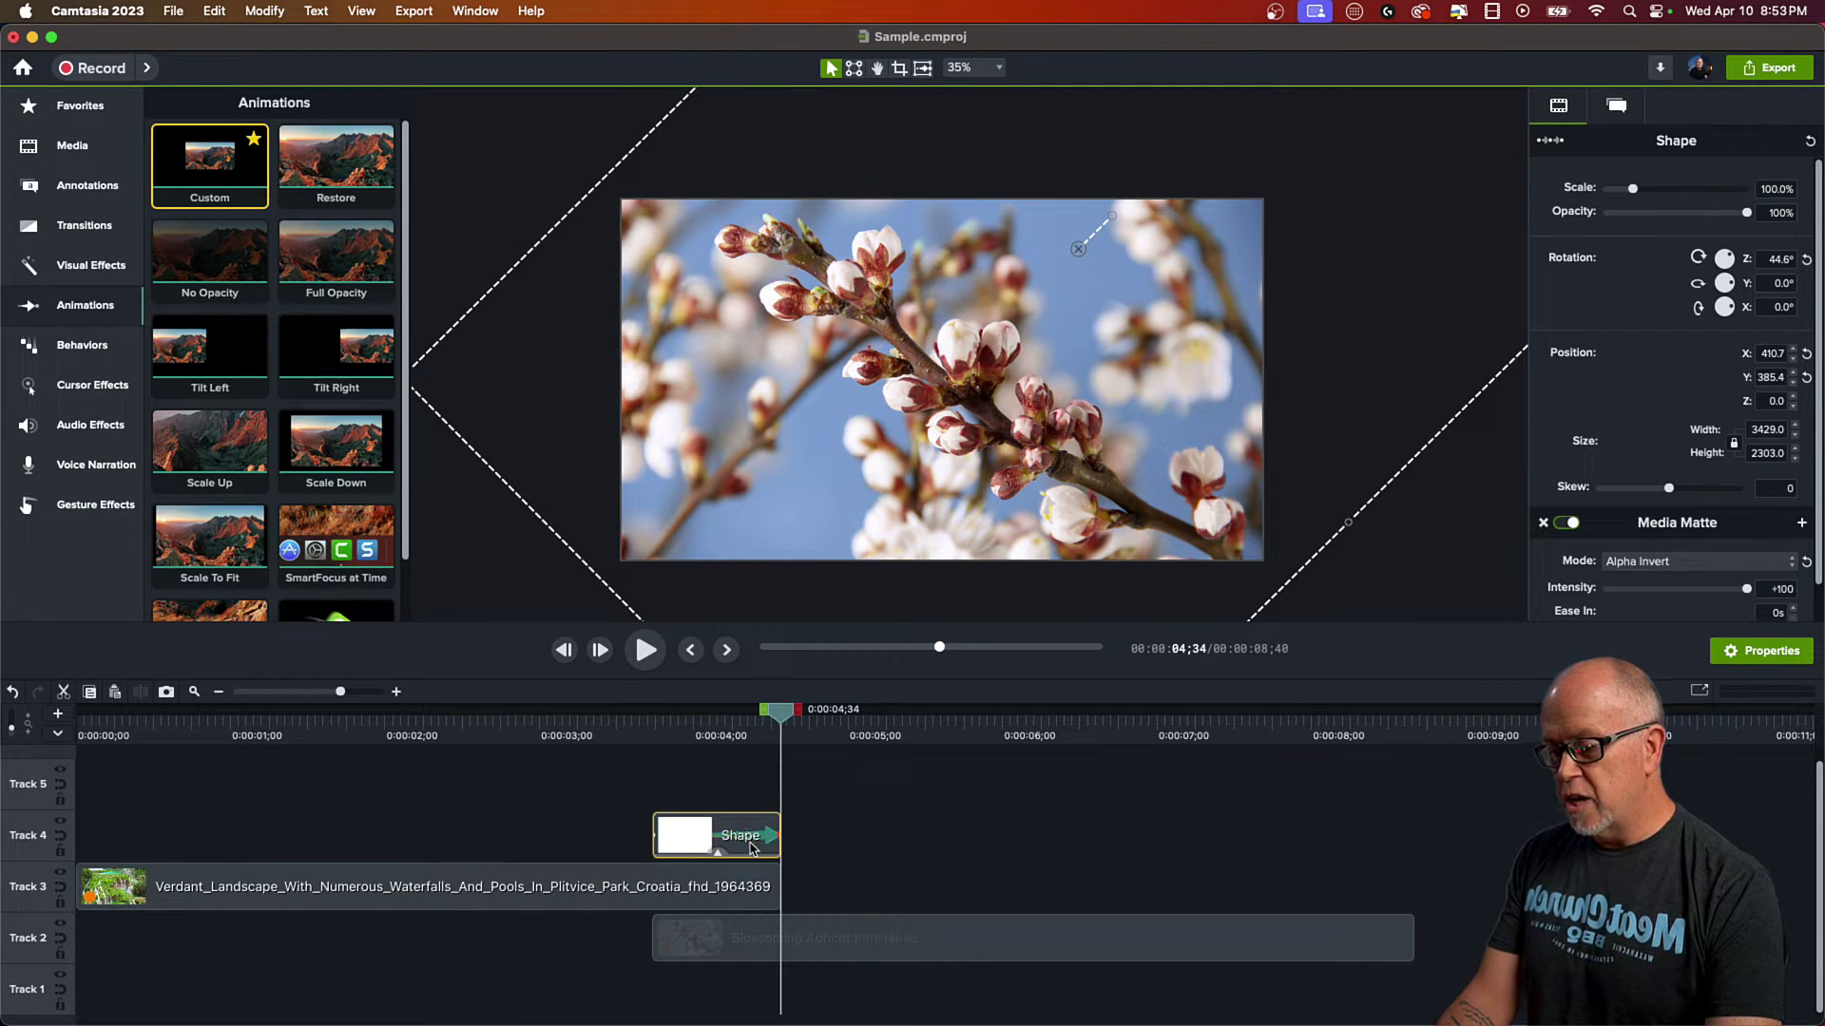
{"action": "right_click", "coordinate": [761, 839]}
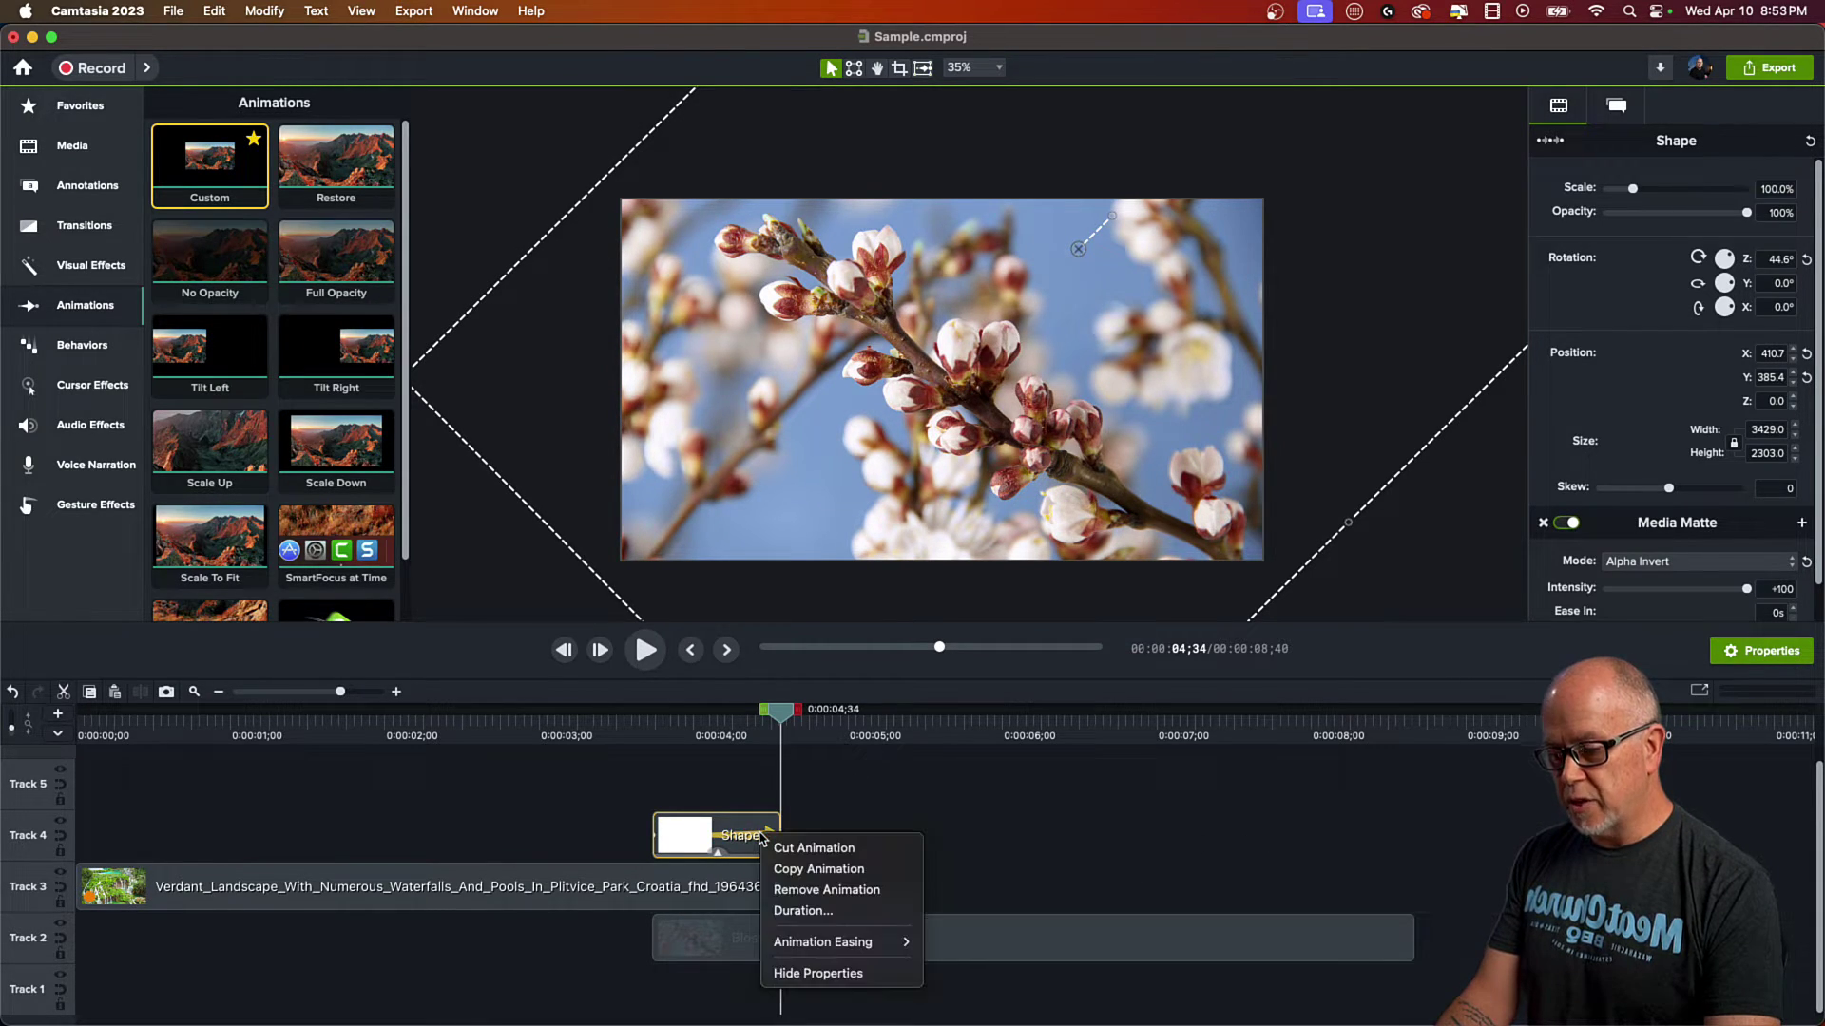
{"action": "mouse_move", "coordinate": [829, 950]}
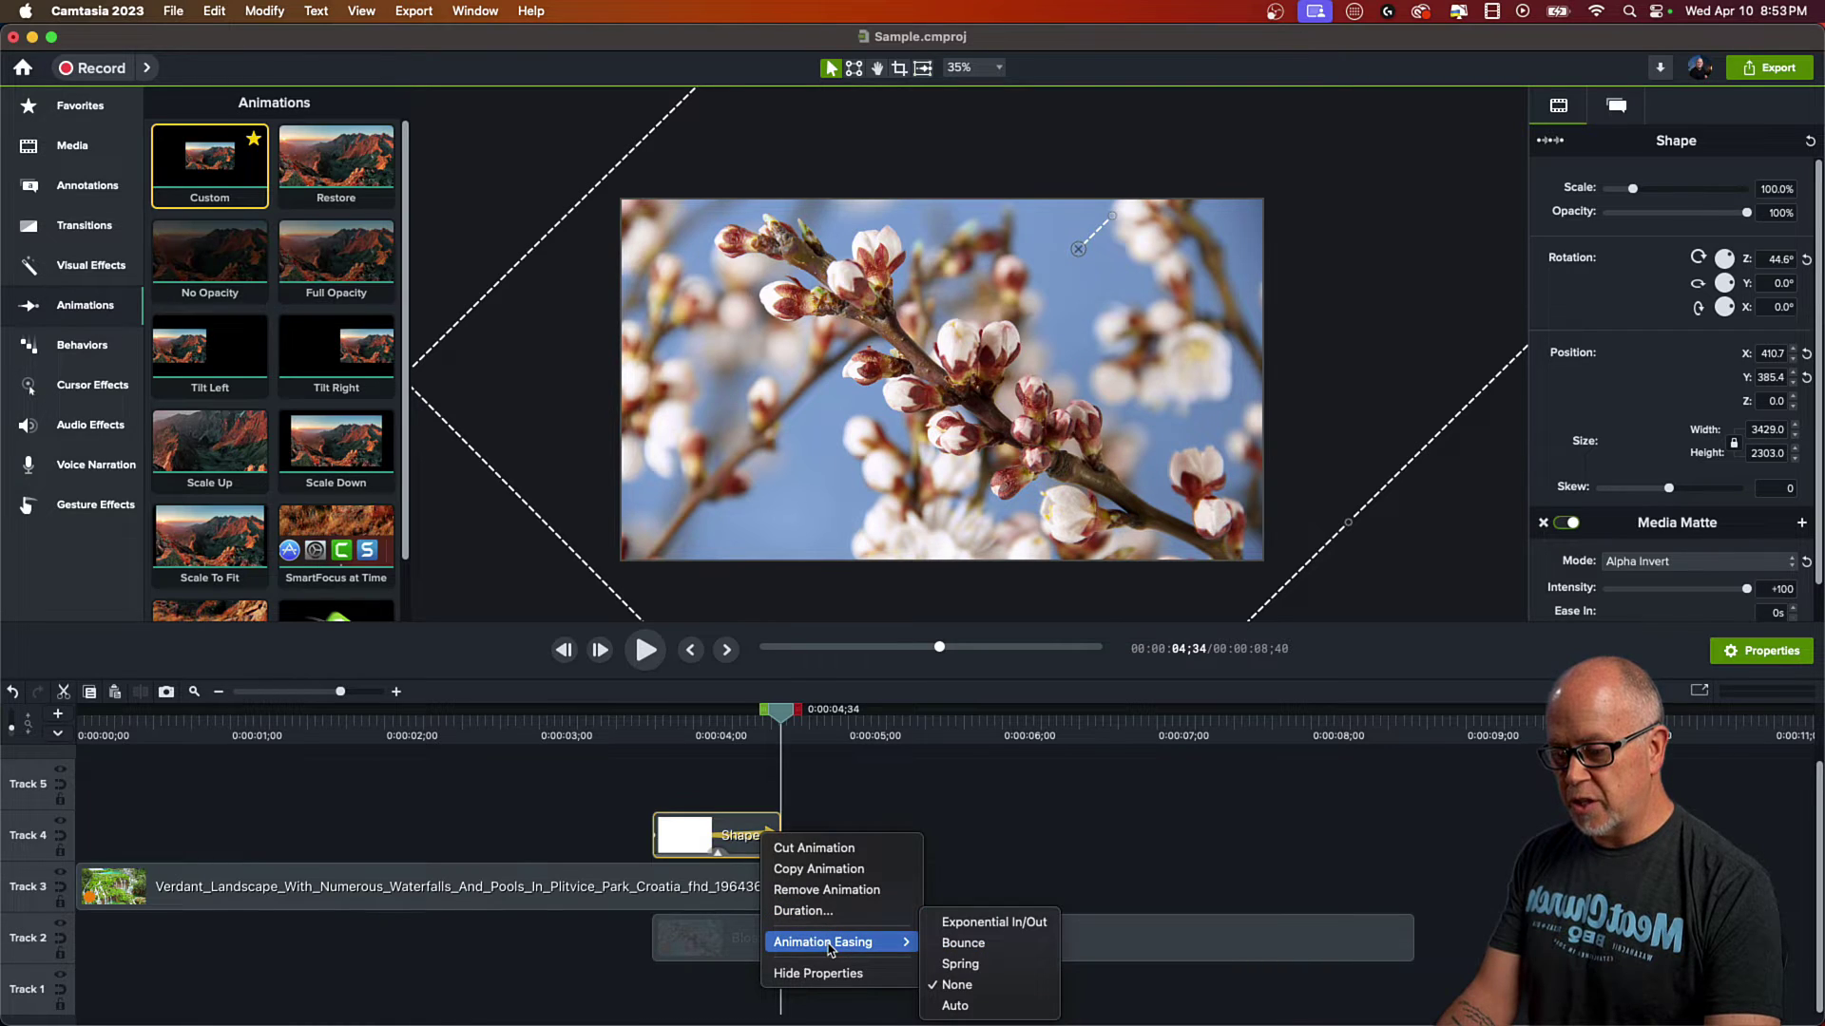
{"action": "left_click", "coordinate": [993, 922]}
Step: Play the eased transition from 0:00:03;26, inspect its midpoint at 0:00:04;10, and replay it from before the overlap
{"action": "left_click", "coordinate": [672, 786]}
{"action": "left_click", "coordinate": [609, 733]}
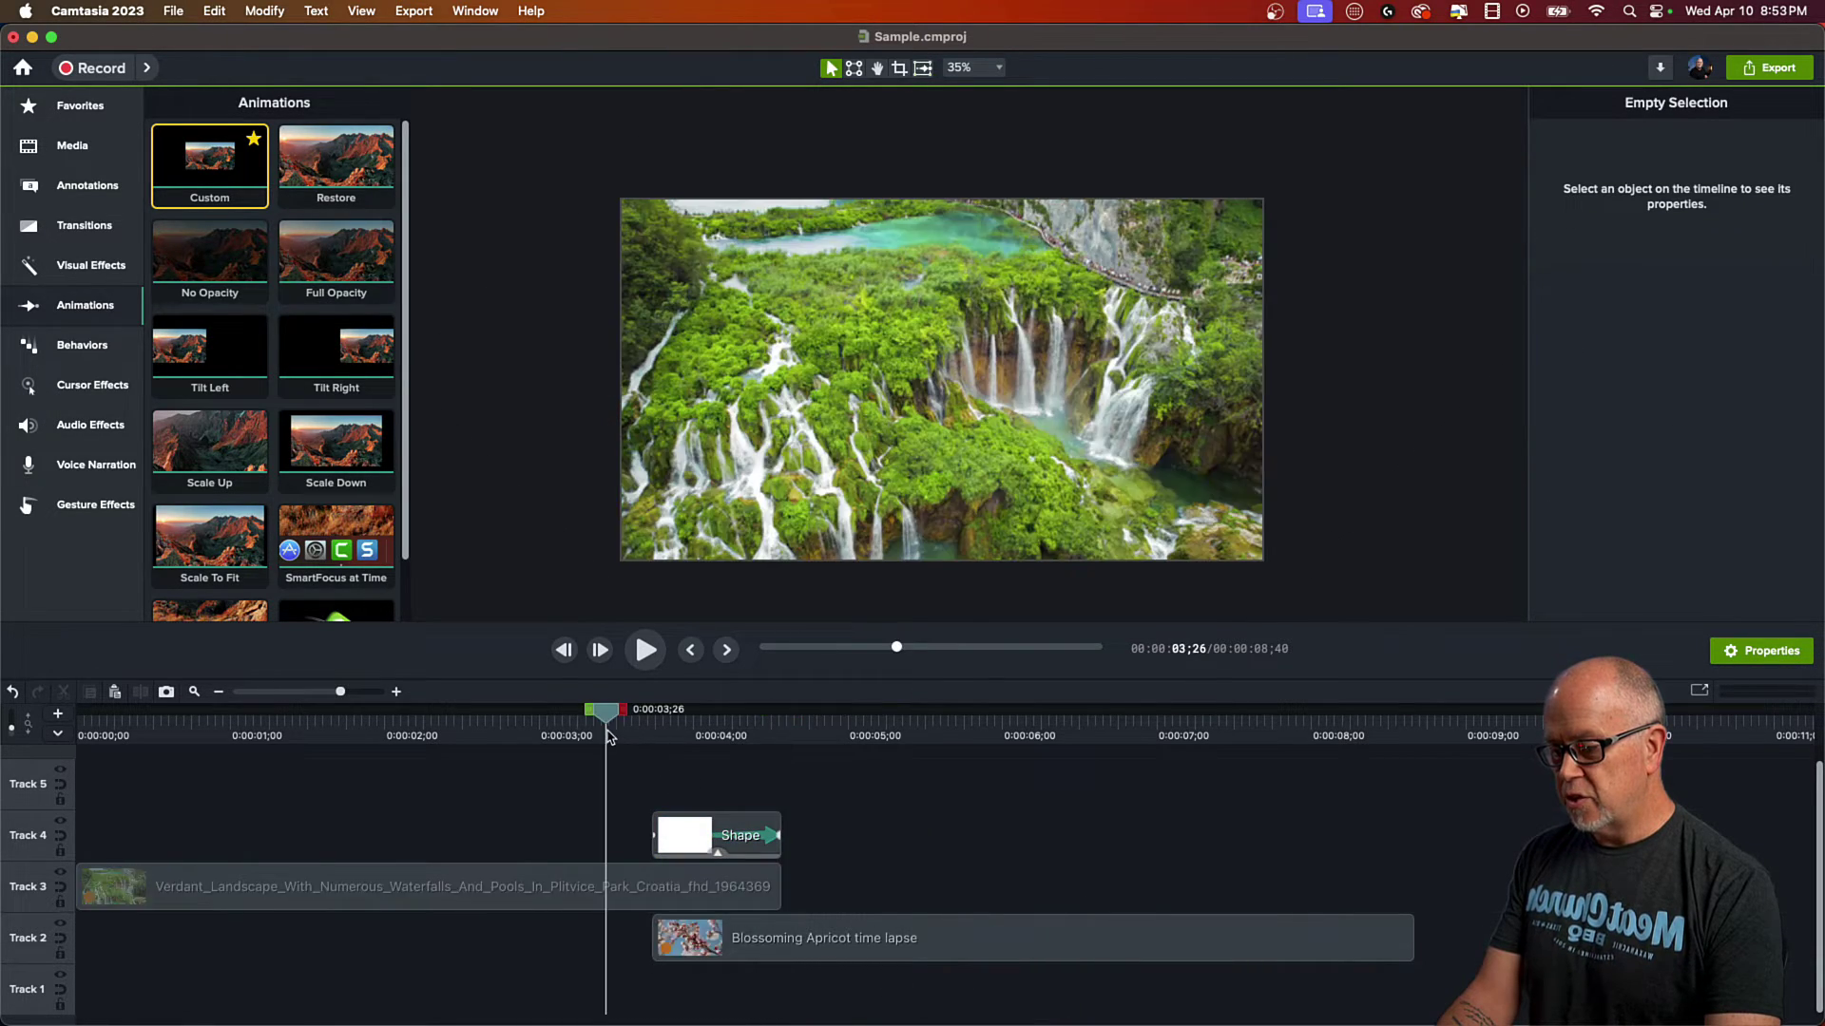
{"action": "key", "text": "space"}
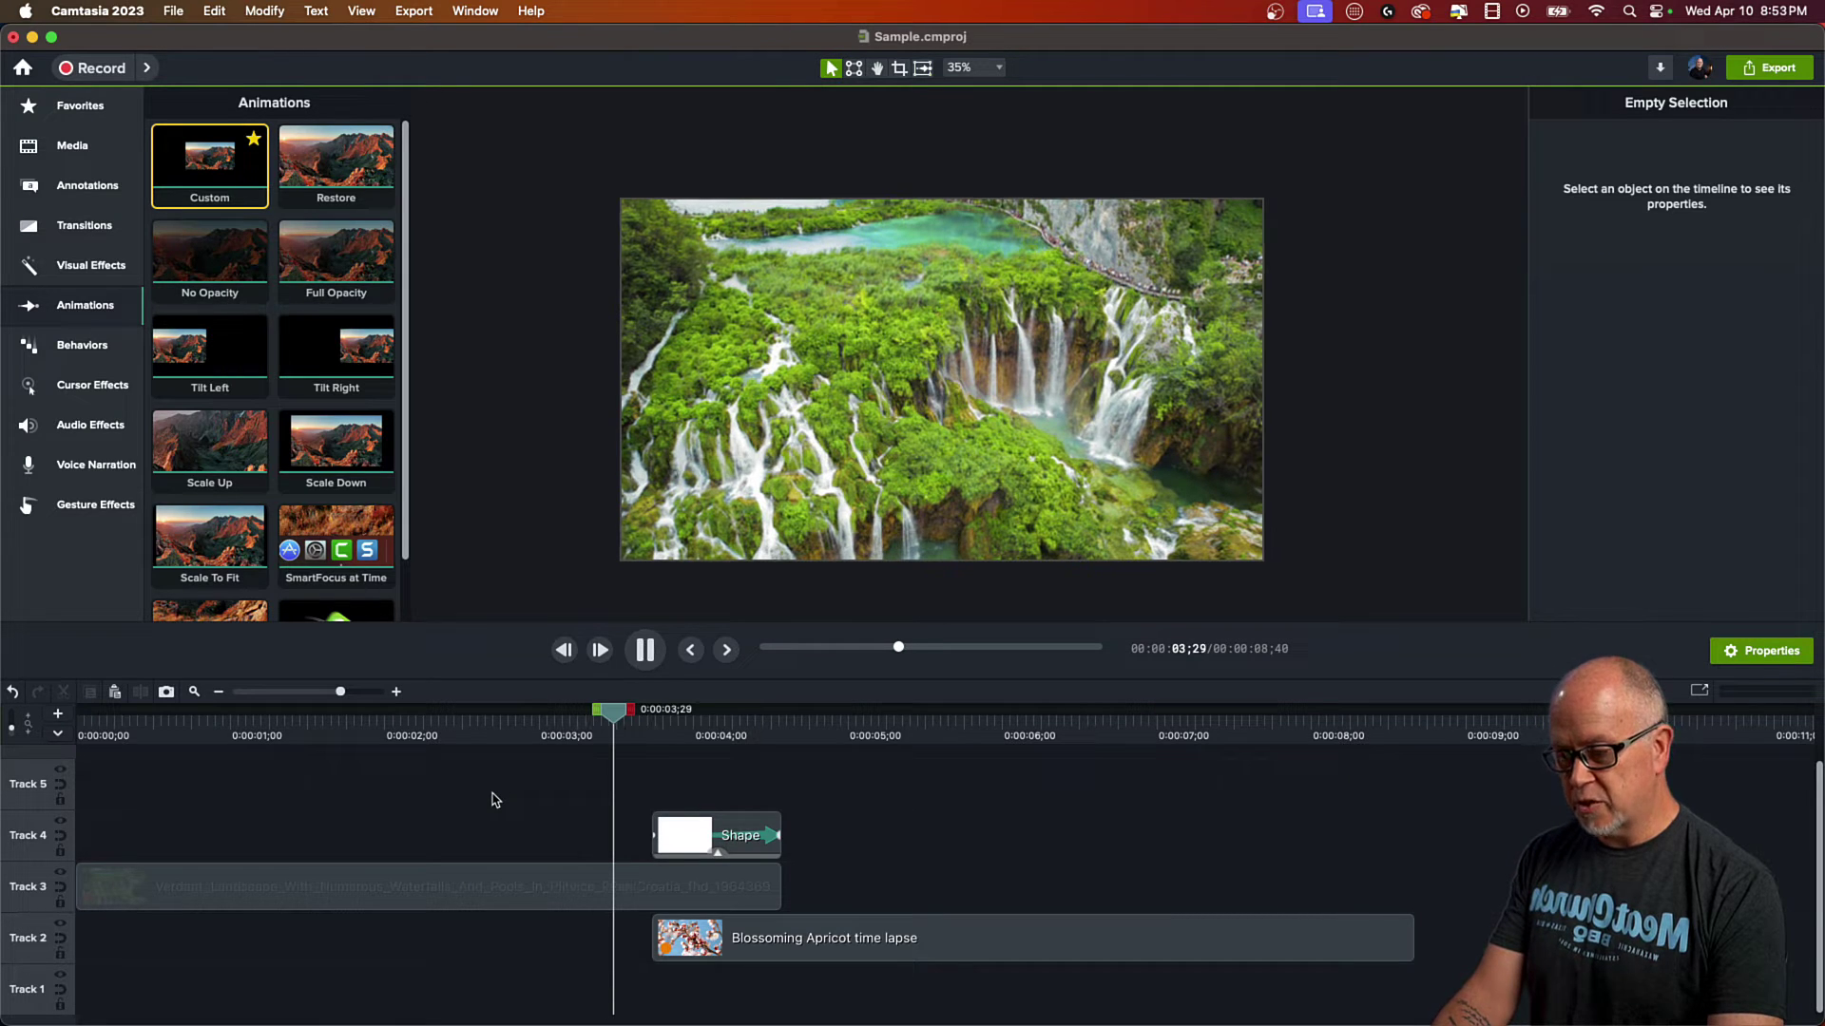
{"action": "key", "text": "space"}
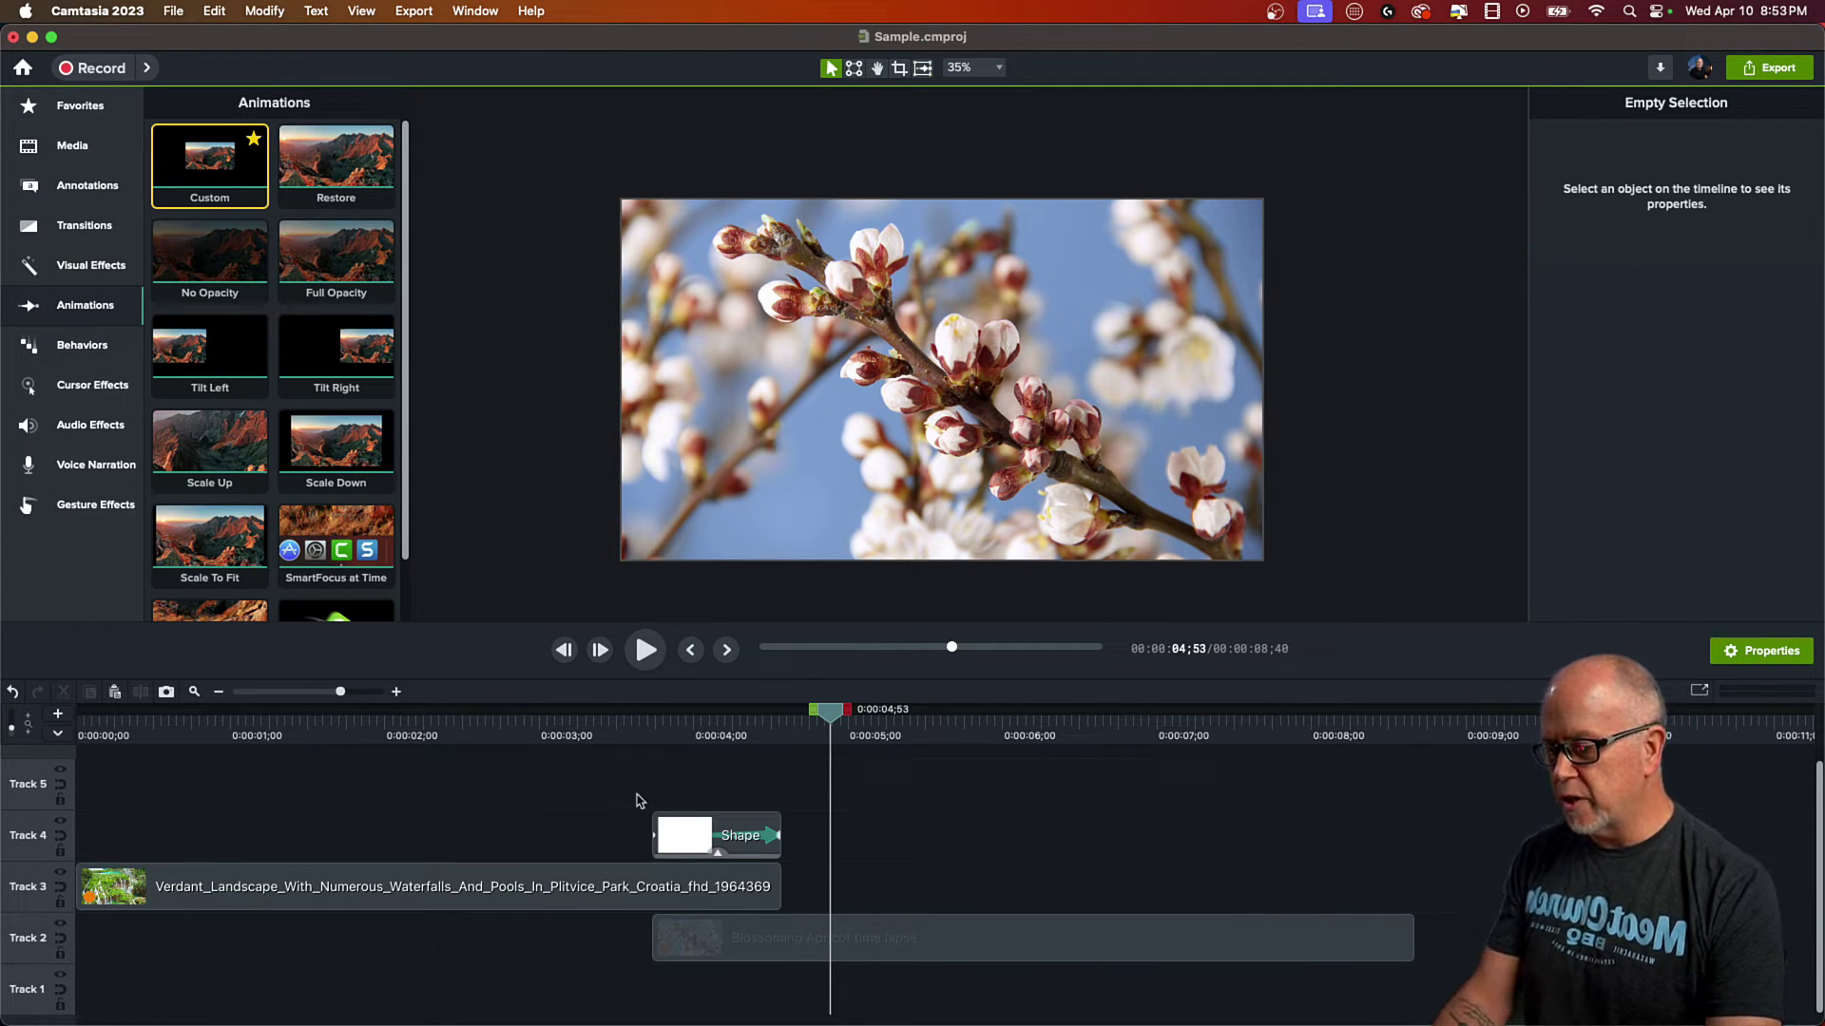
{"action": "left_click", "coordinate": [713, 740]}
{"action": "mouse_move", "coordinate": [720, 722]}
{"action": "left_mouse_down"}
{"action": "mouse_move", "coordinate": [676, 723]}
{"action": "mouse_move", "coordinate": [725, 723]}
{"action": "mouse_move", "coordinate": [676, 722]}
{"action": "mouse_move", "coordinate": [714, 724]}
{"action": "mouse_move", "coordinate": [724, 751]}
{"action": "left_mouse_up"}
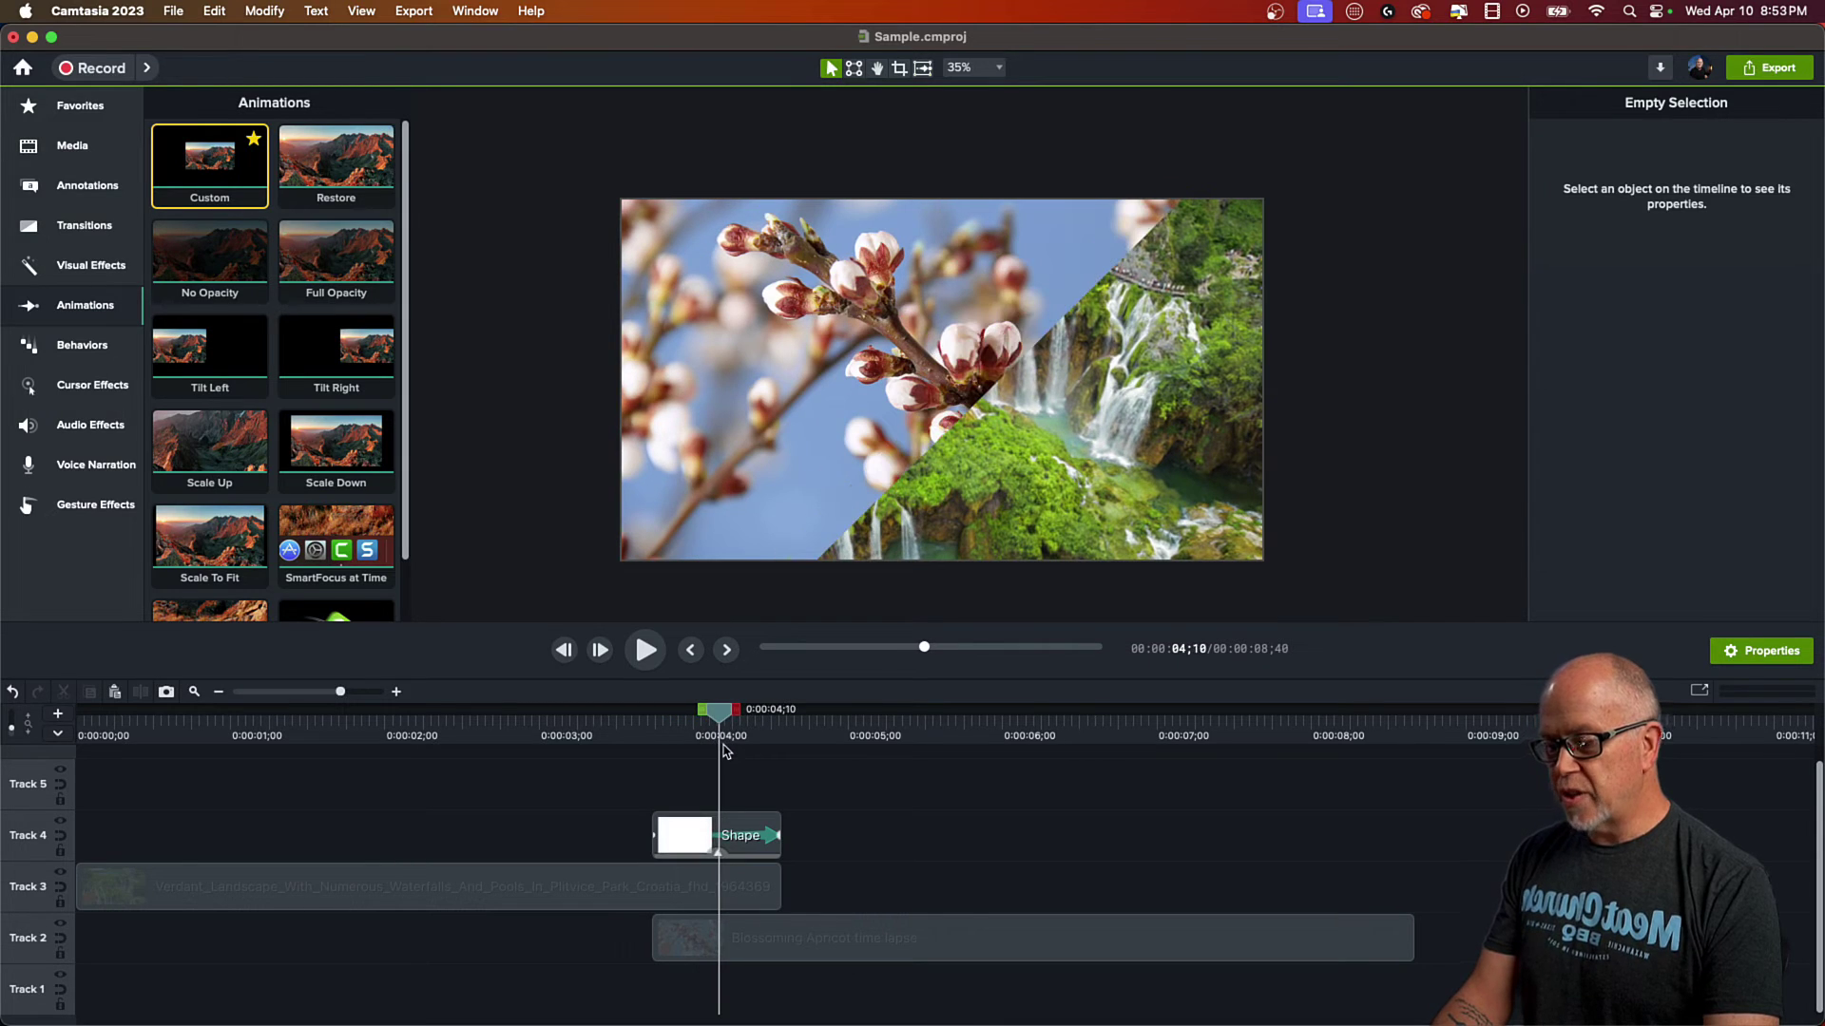
{"action": "left_click", "coordinate": [627, 738]}
{"action": "key", "text": "space"}
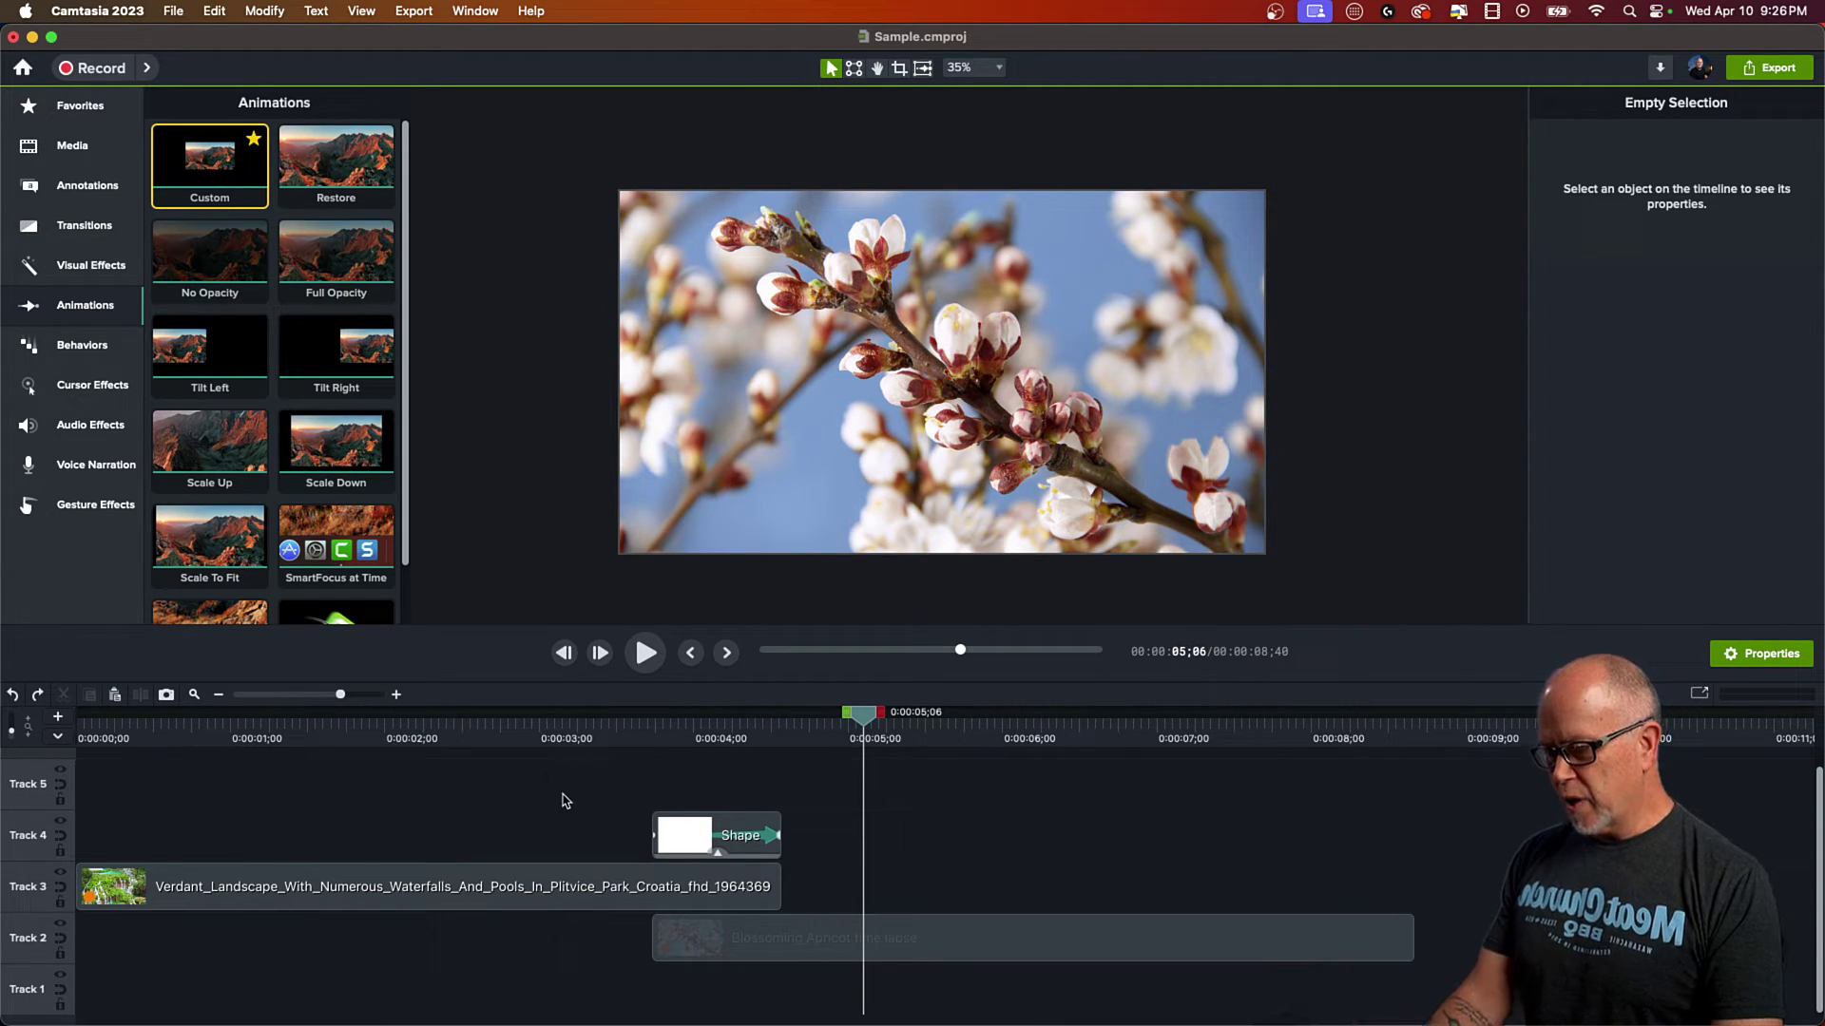
Step: Remove the Custom animation from the shape on Track 4
{"action": "left_click", "coordinate": [732, 732]}
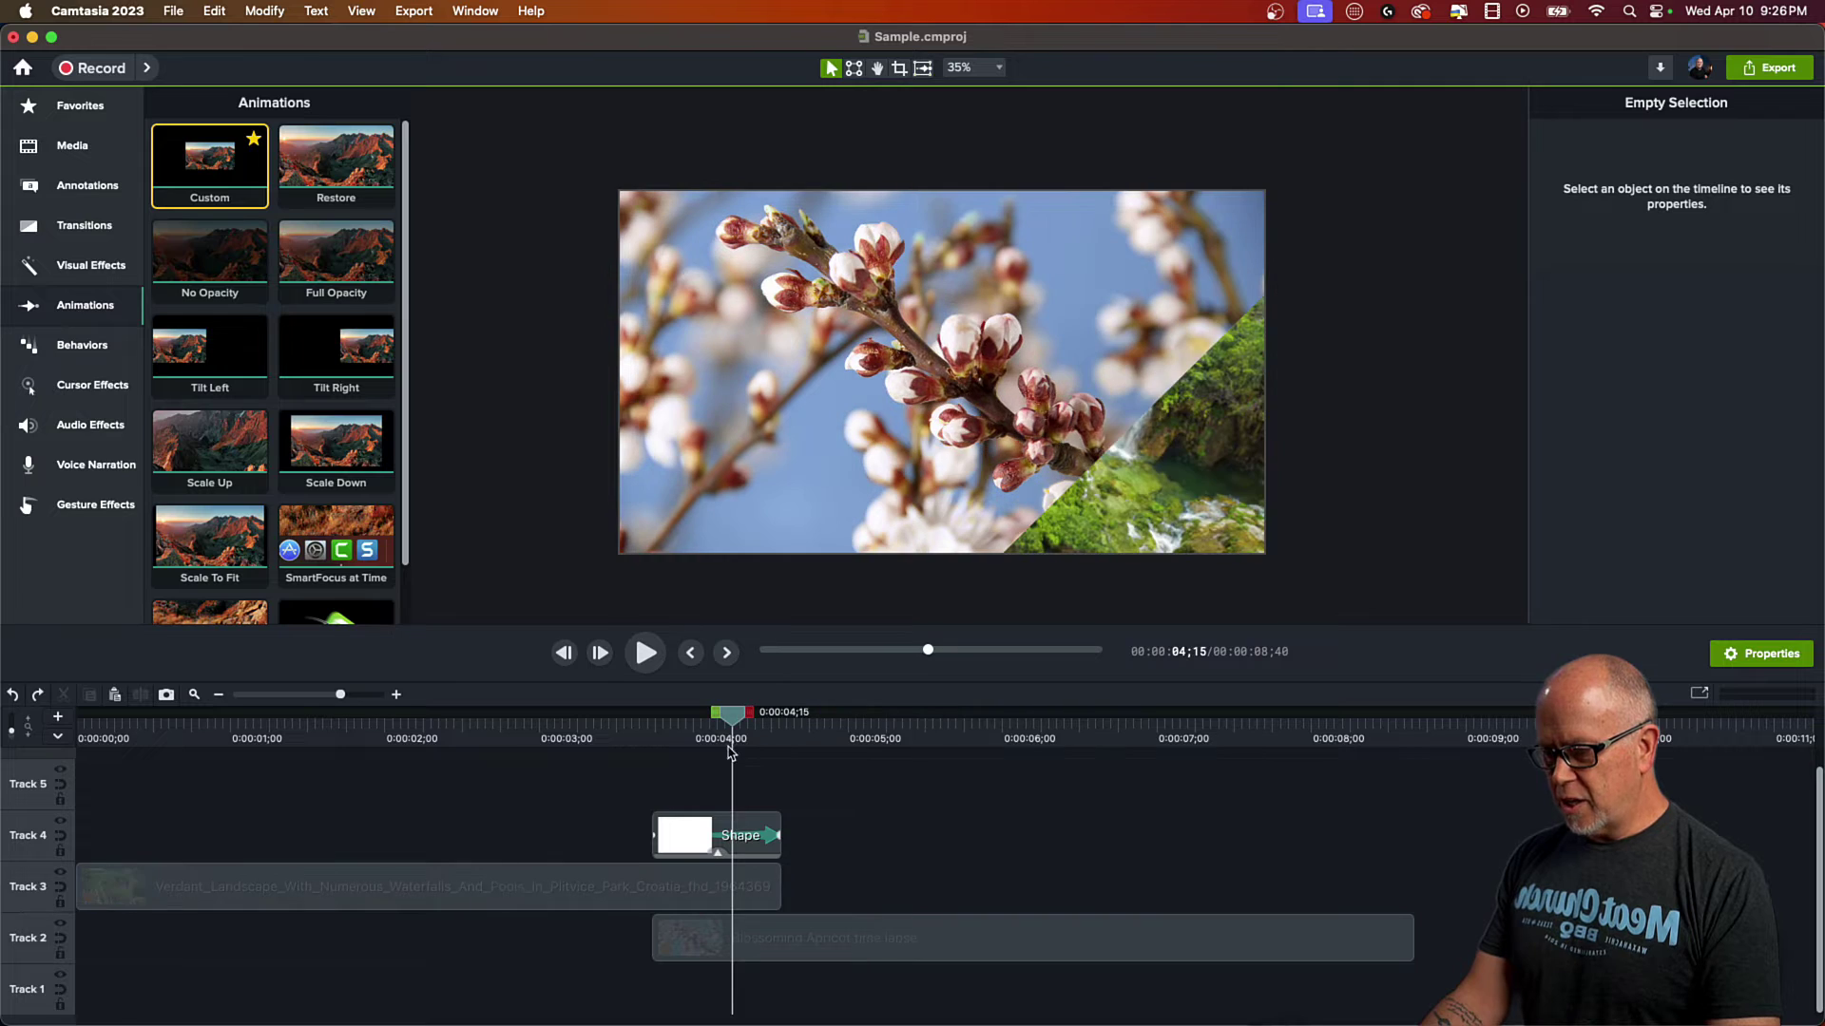
{"action": "left_click", "coordinate": [766, 843]}
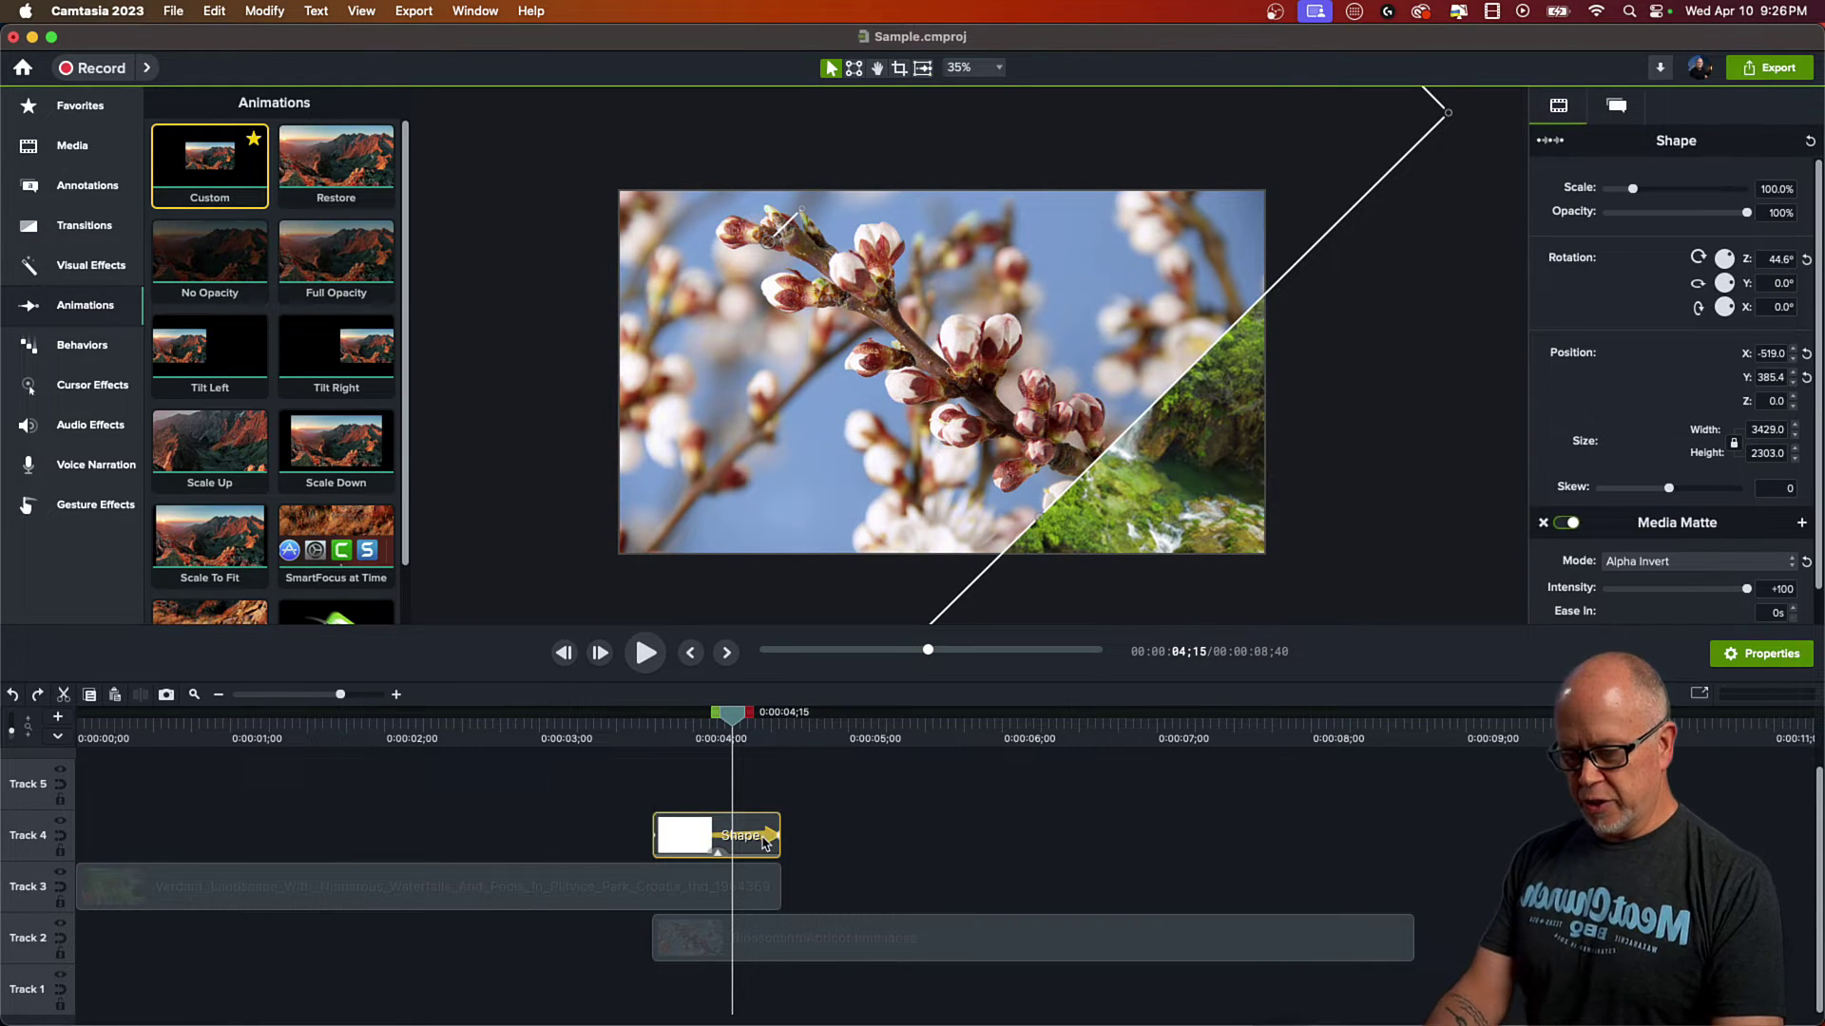
{"action": "key", "text": "super+z"}
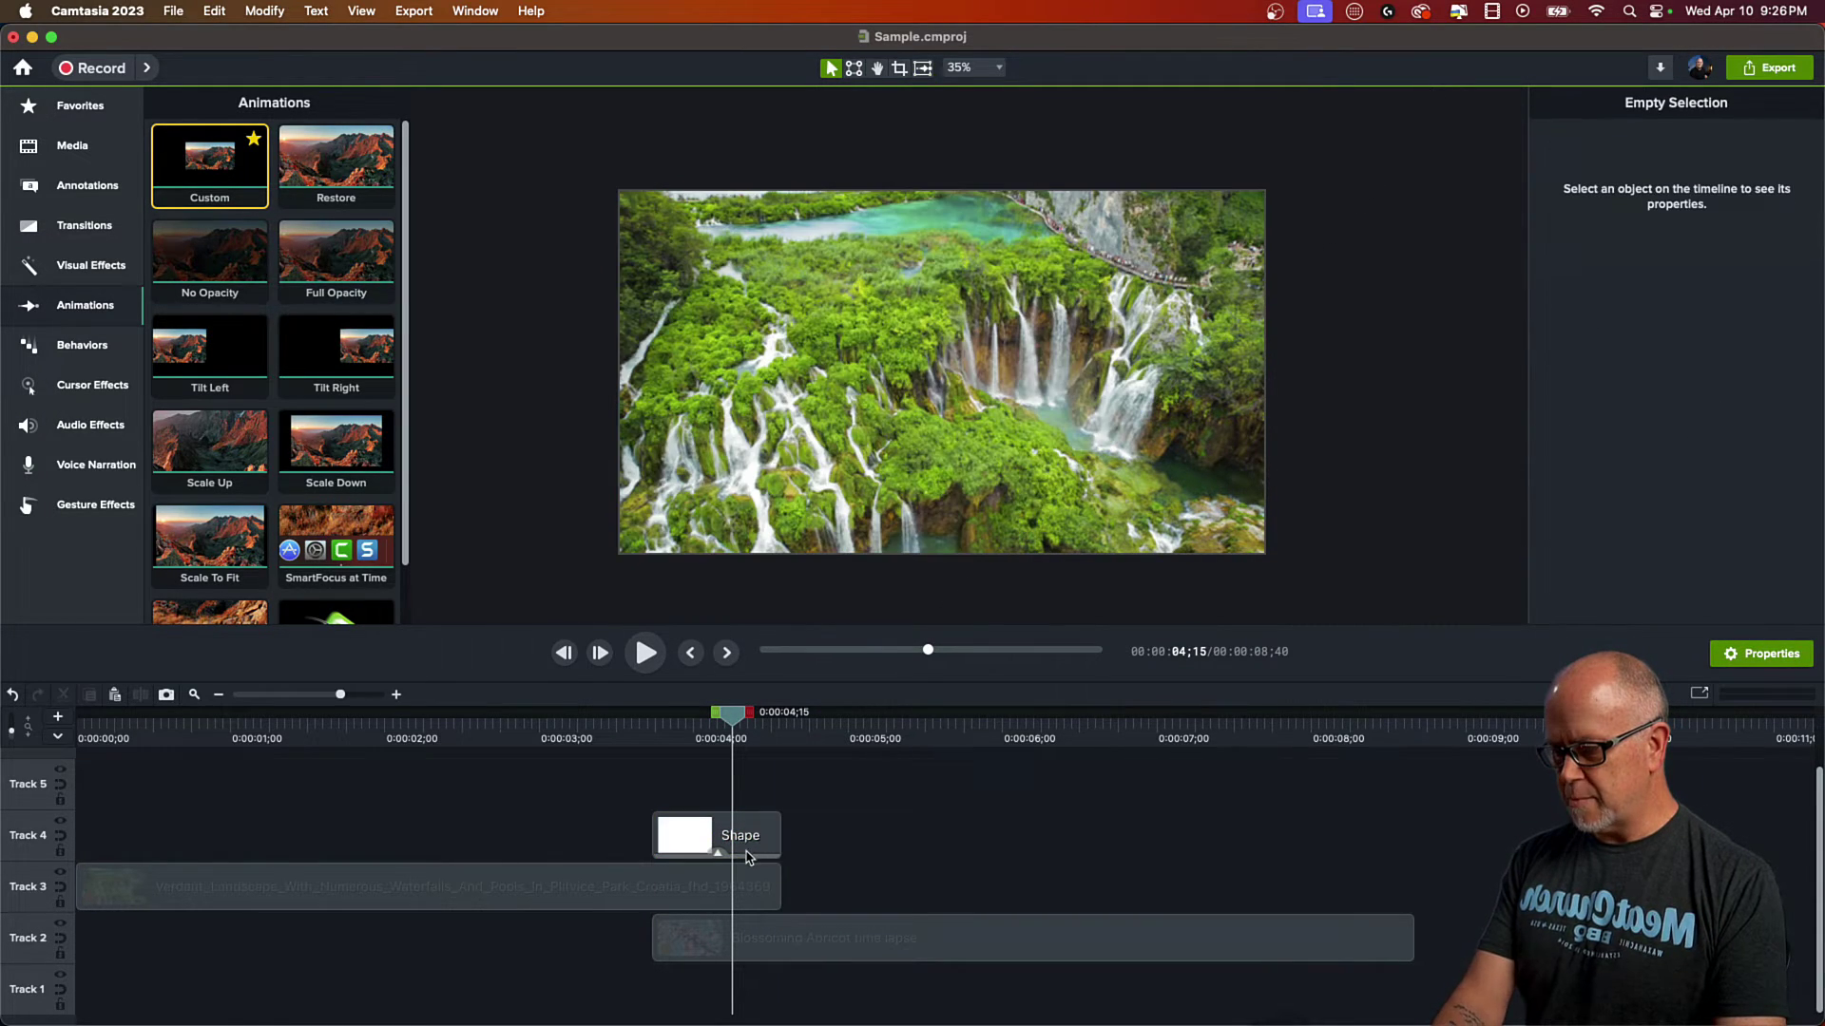
Step: Shift the apricot clip just under one second earlier, extend the shape's start to match the longer overlap, and place the playhead at 0:00:03;37
{"action": "left_click_drag", "start_coordinate": [672, 946], "coordinate": [544, 948]}
{"action": "left_click_drag", "start_coordinate": [655, 836], "coordinate": [520, 835]}
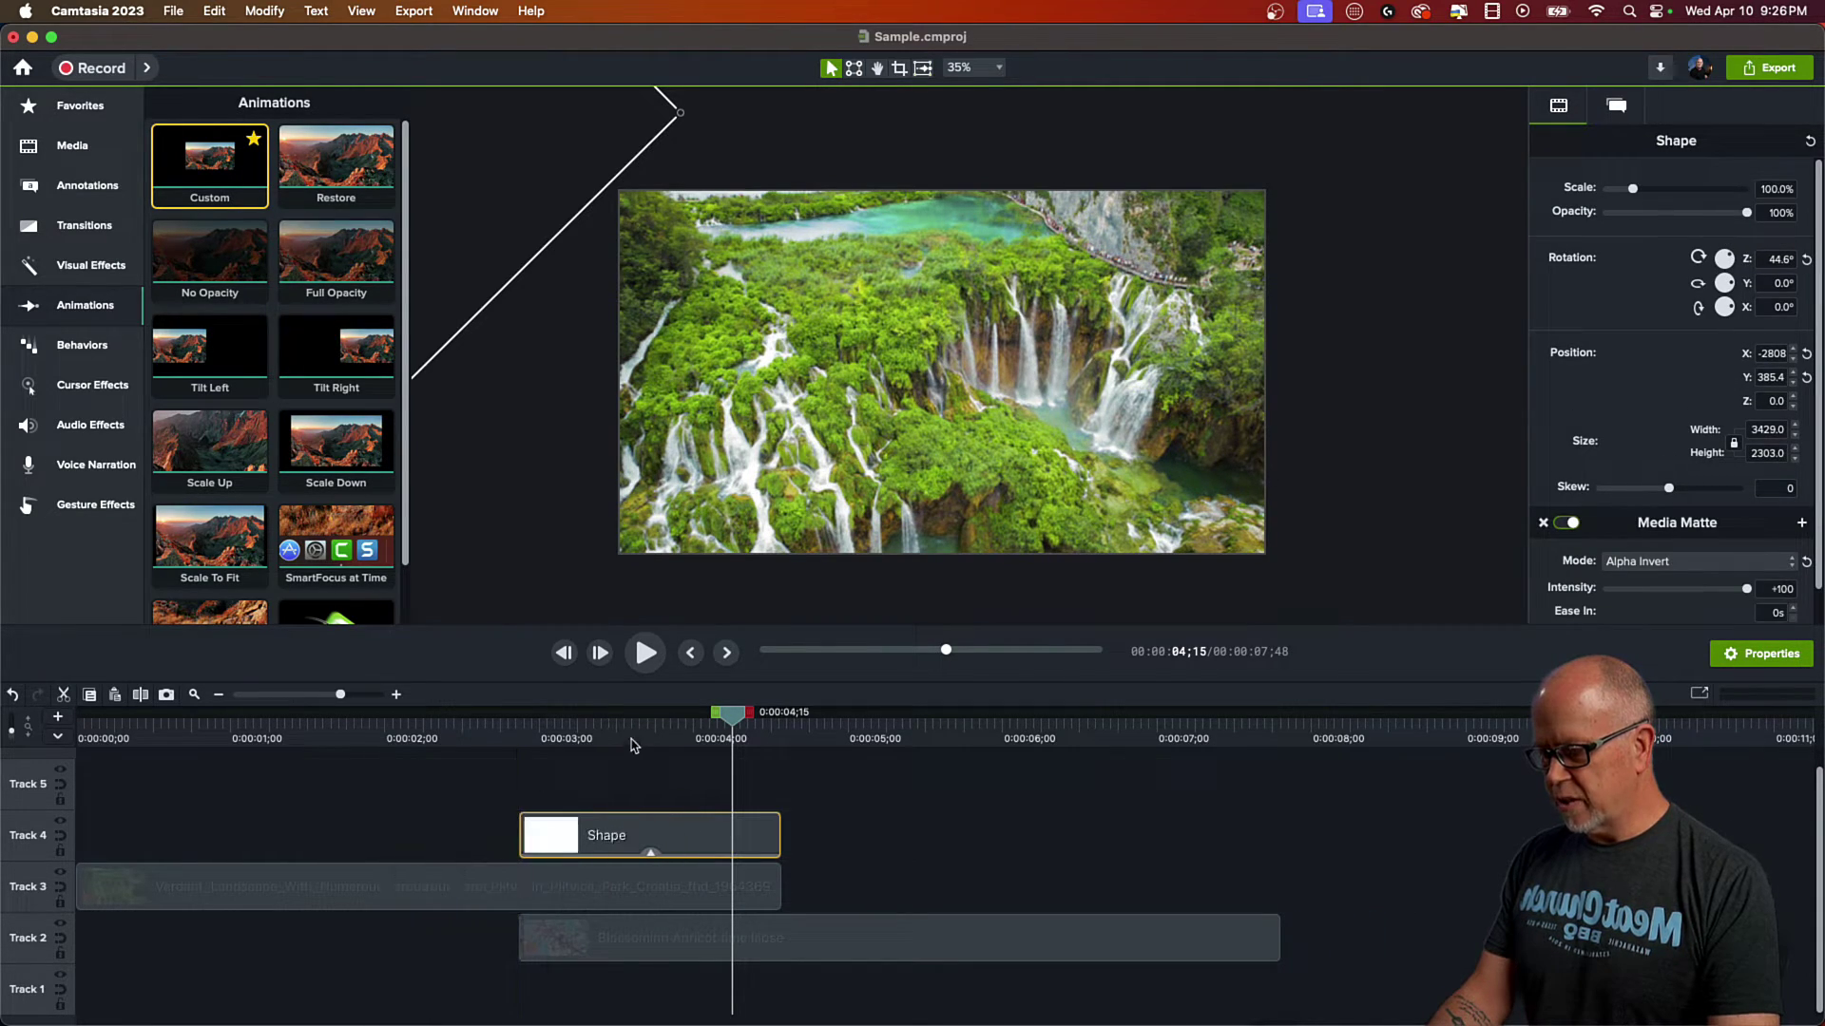
{"action": "left_click", "coordinate": [635, 738]}
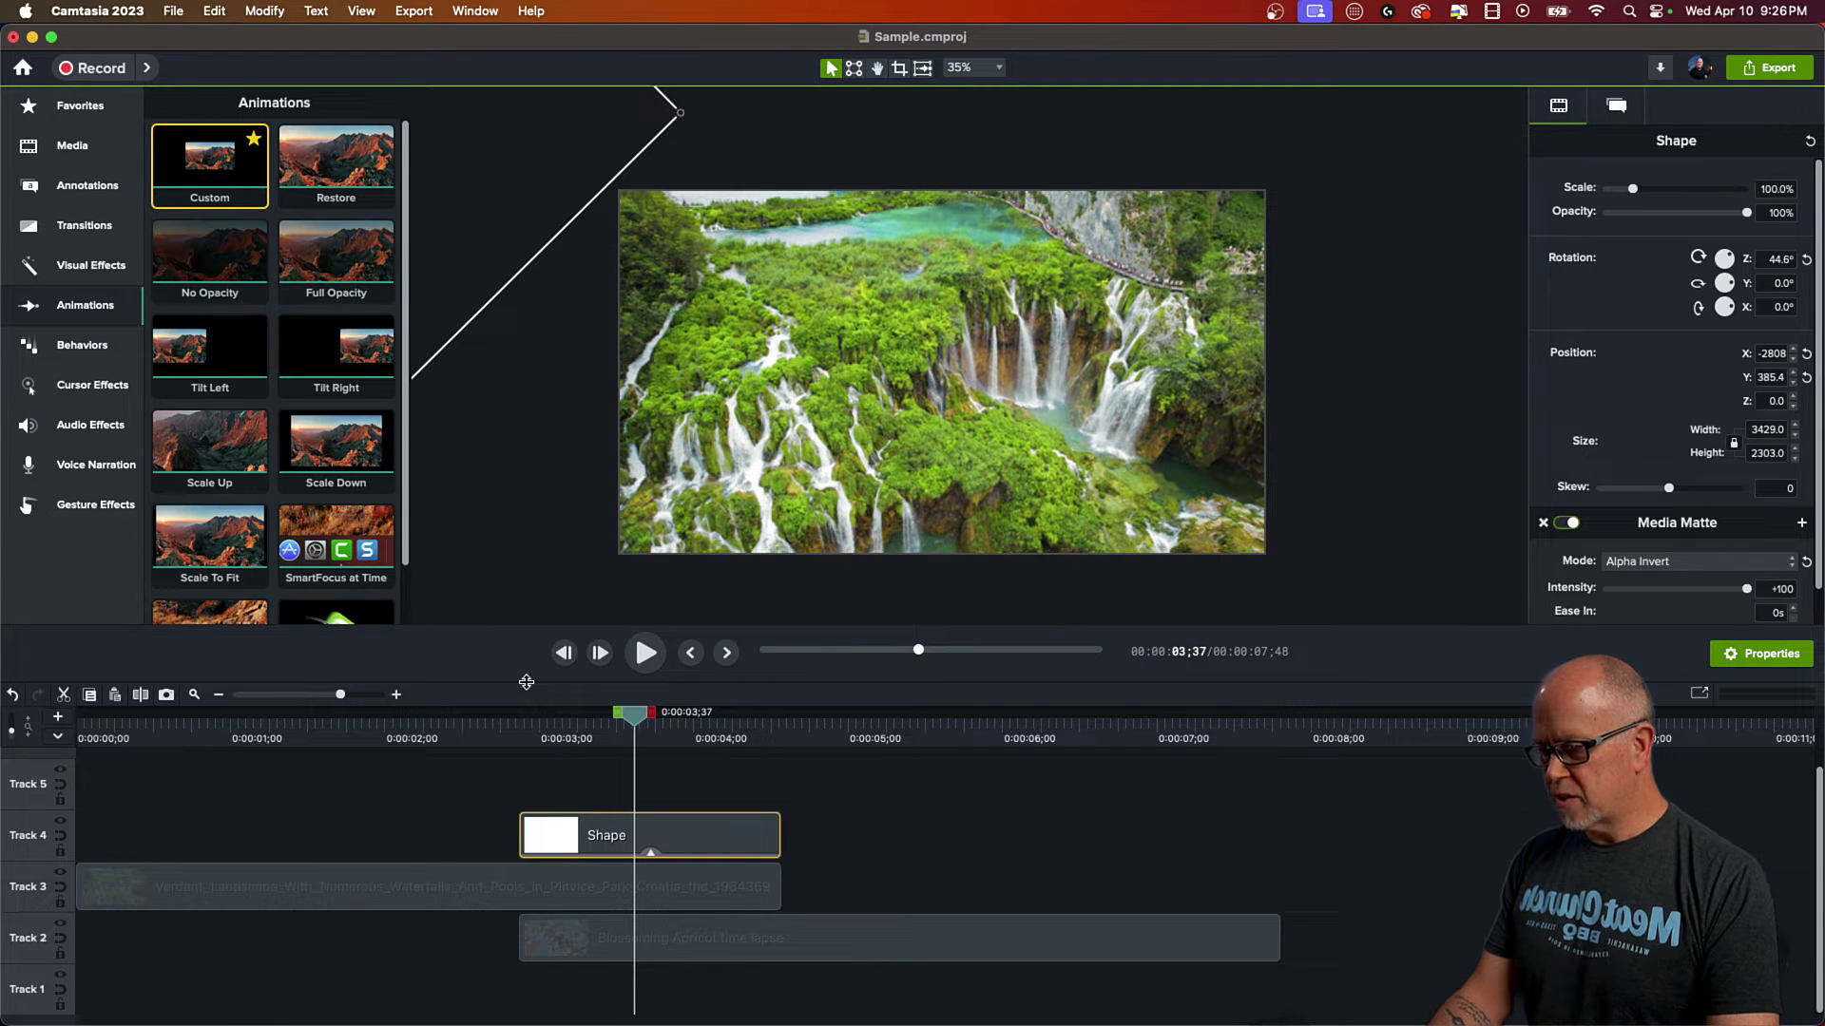
Step: Review the shape's Media Matte mode options and move the shape to about X -1546, so its diagonal edge crosses the canvas
{"action": "left_click_drag", "start_coordinate": [533, 682], "coordinate": [534, 625]}
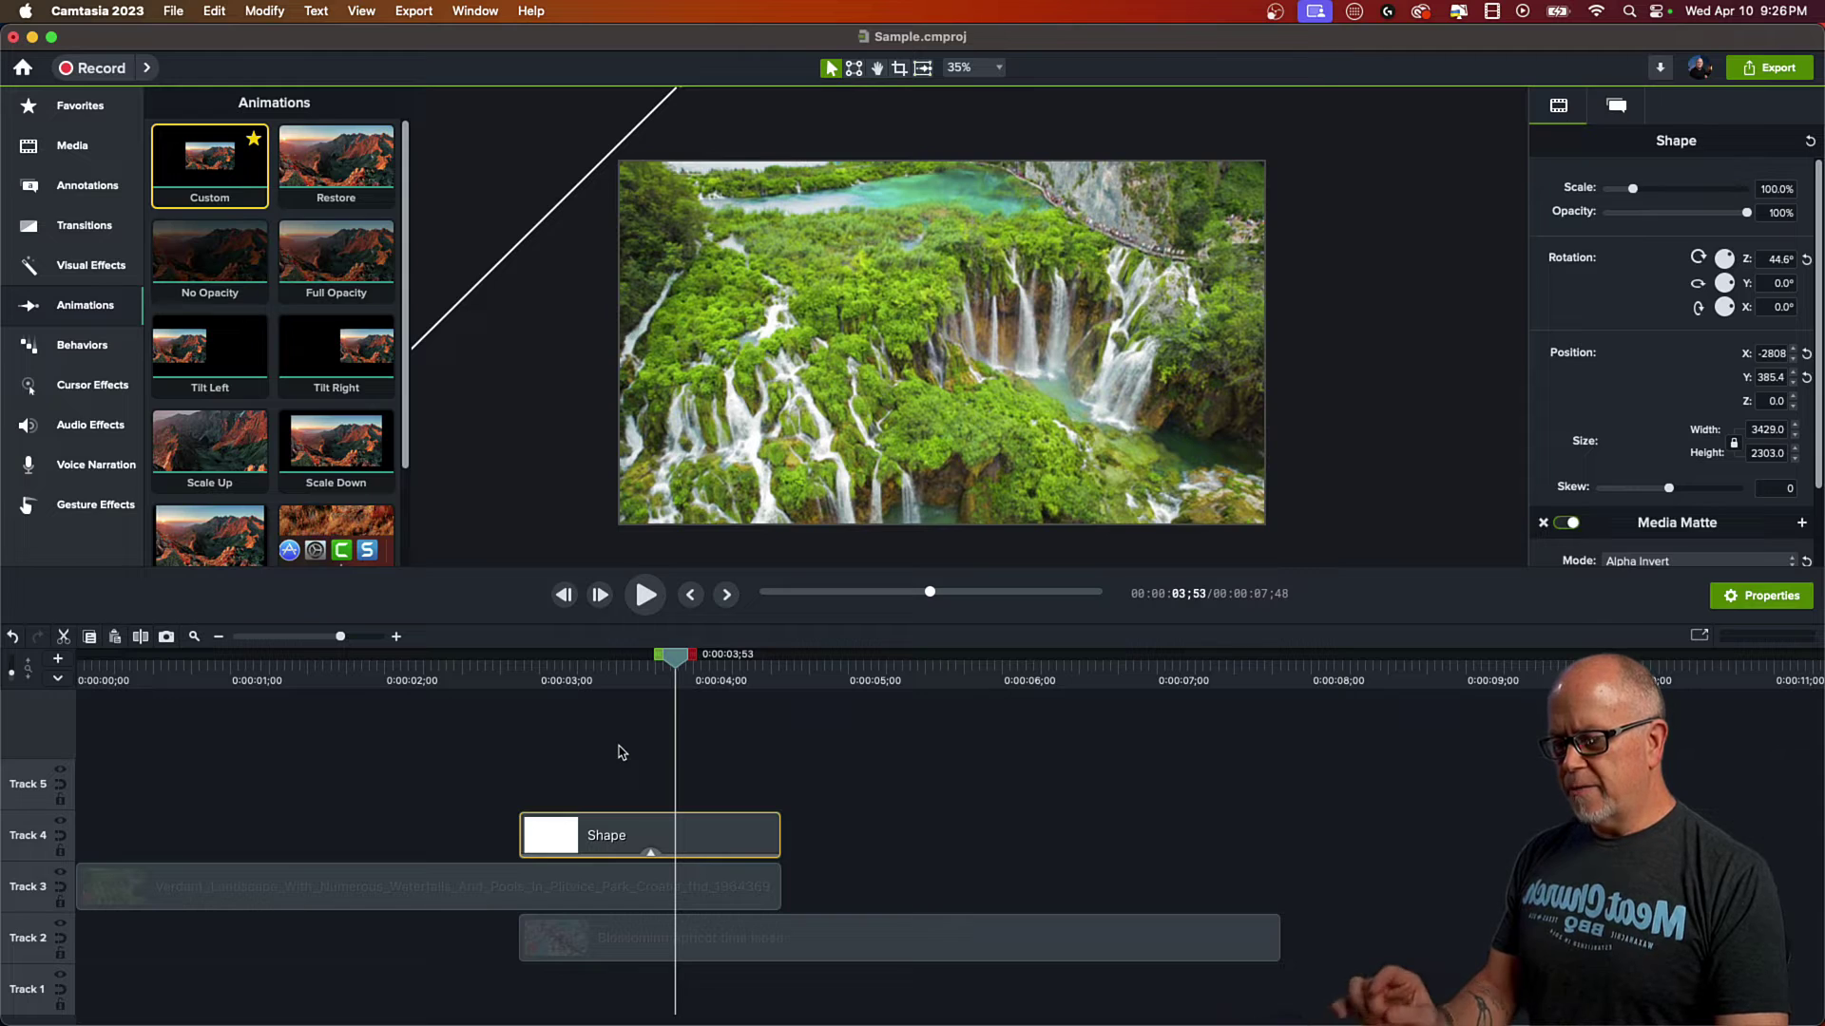
{"action": "left_click", "coordinate": [652, 856]}
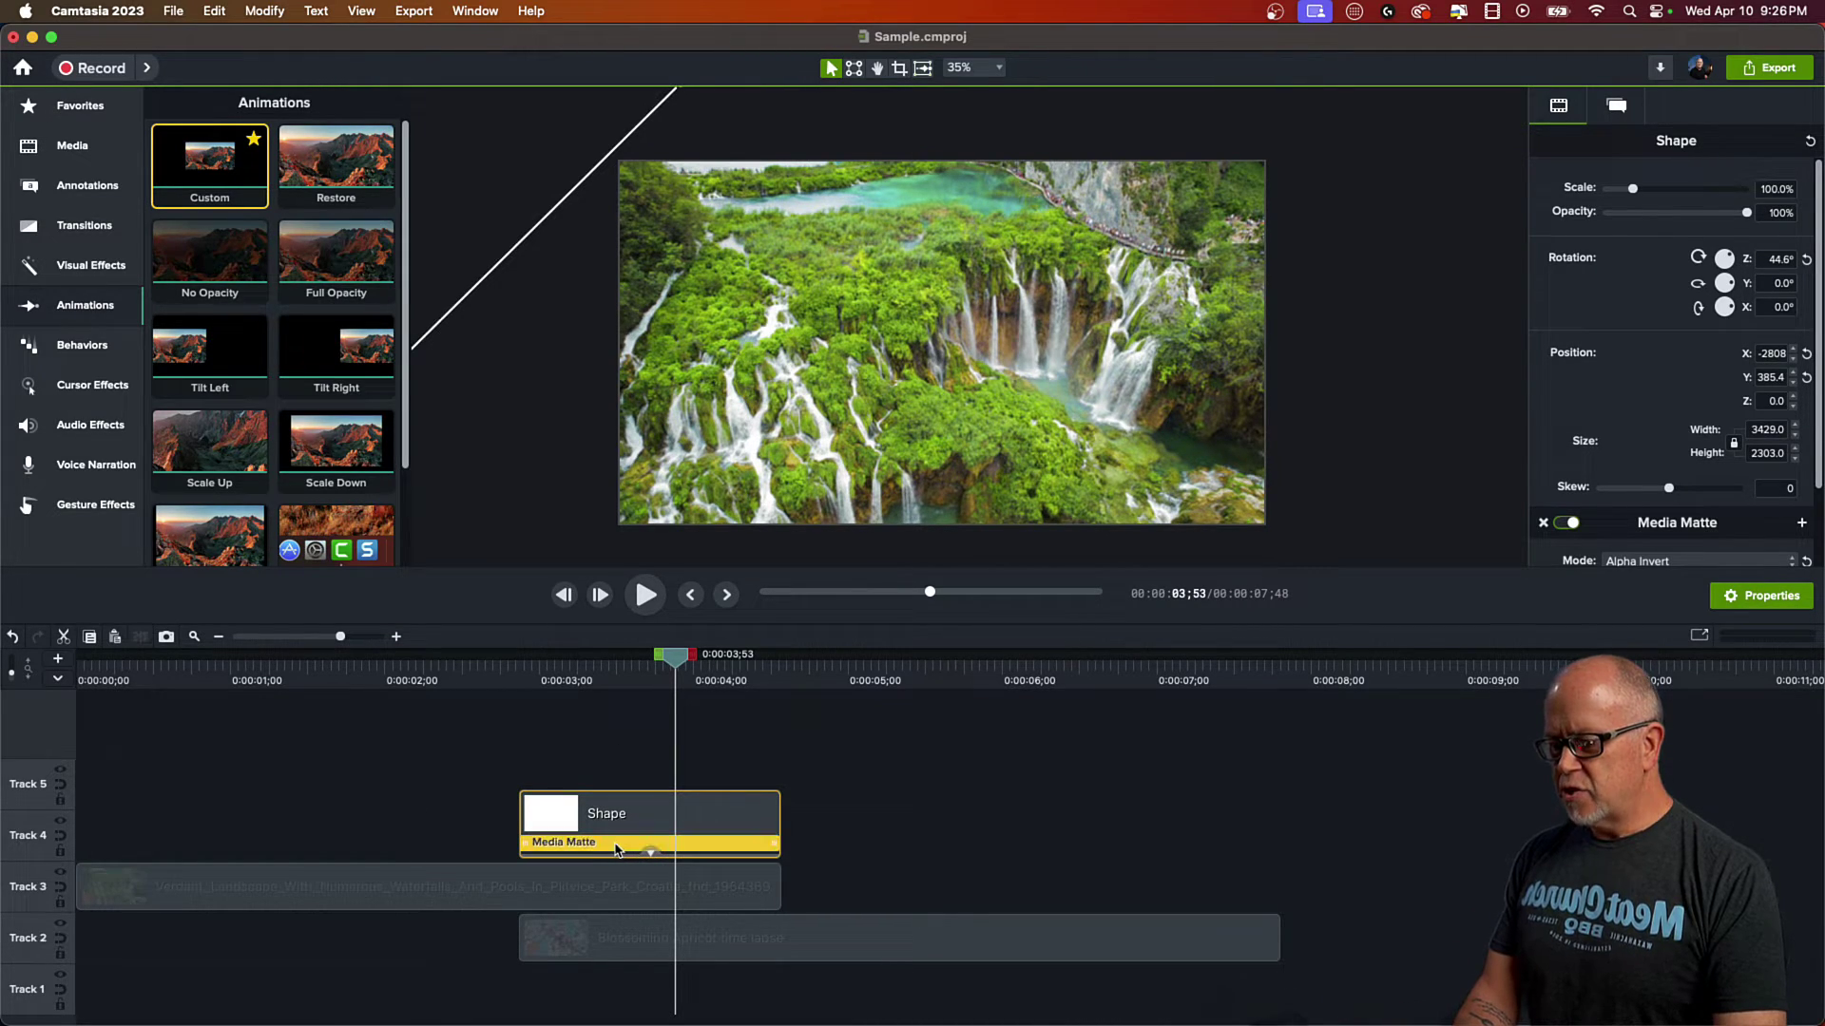
{"action": "left_click", "coordinate": [616, 845]}
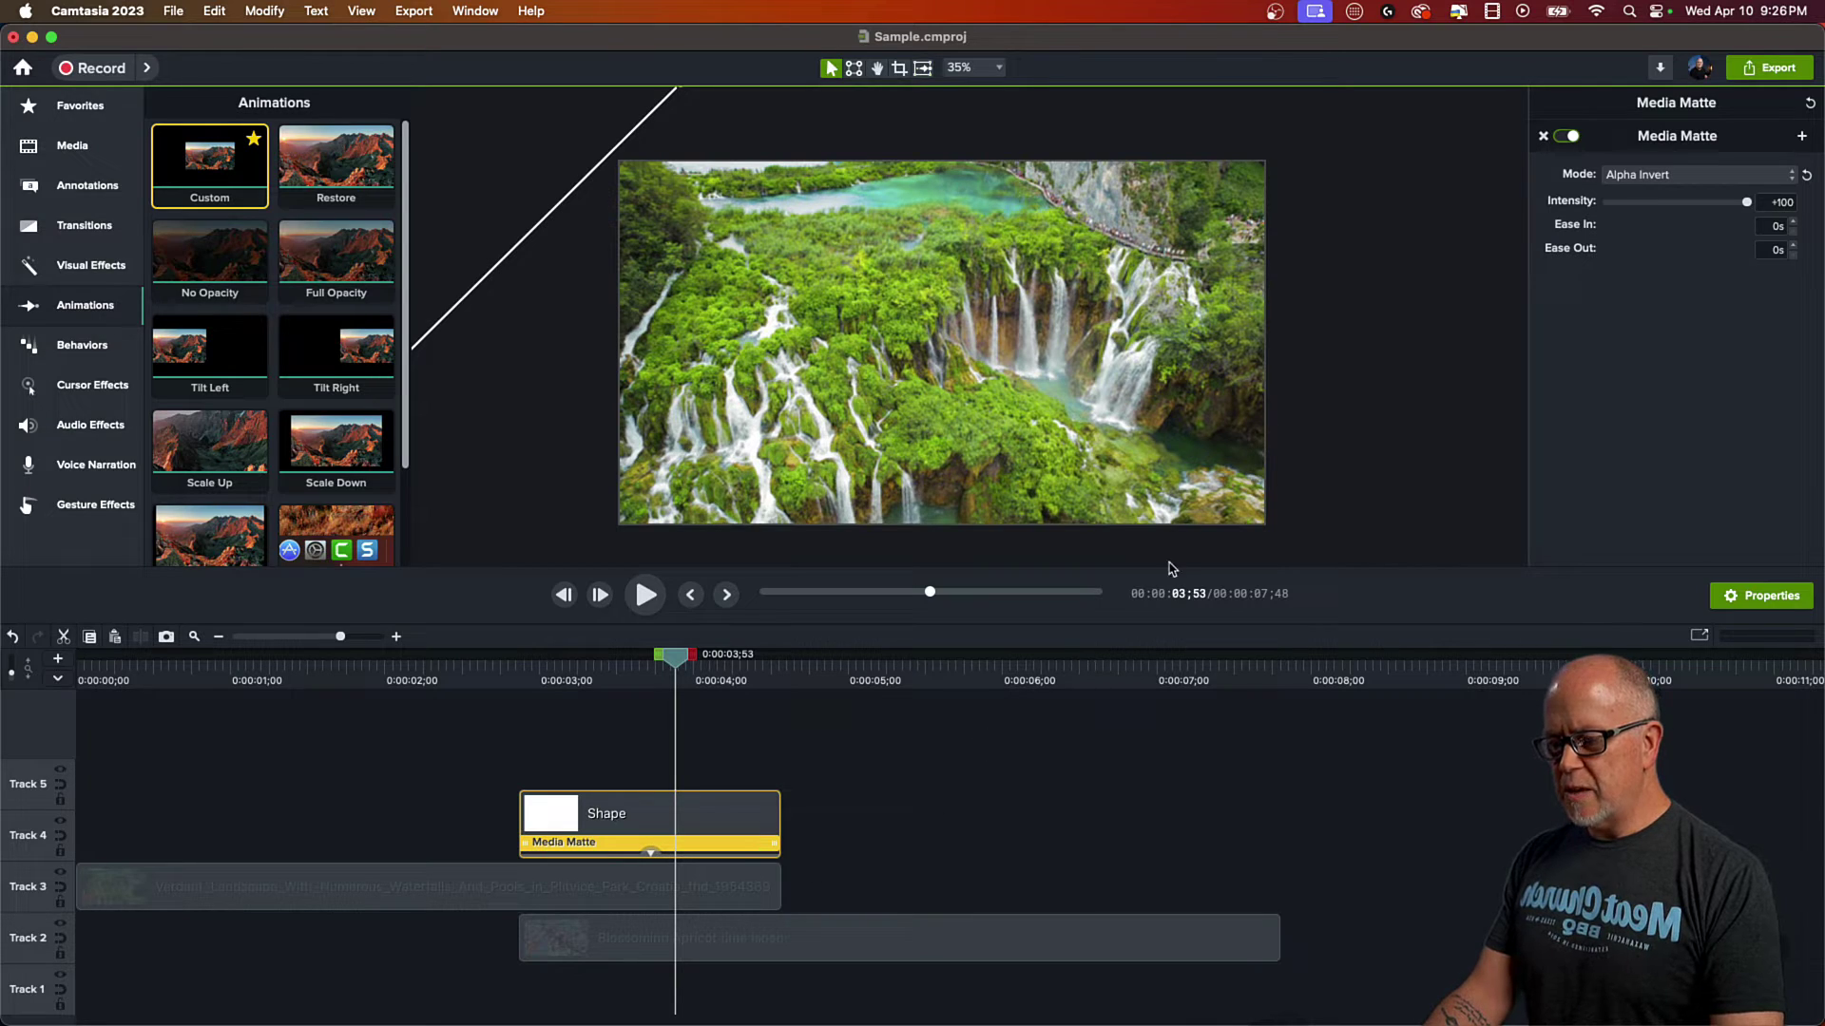
{"action": "left_click", "coordinate": [1659, 179]}
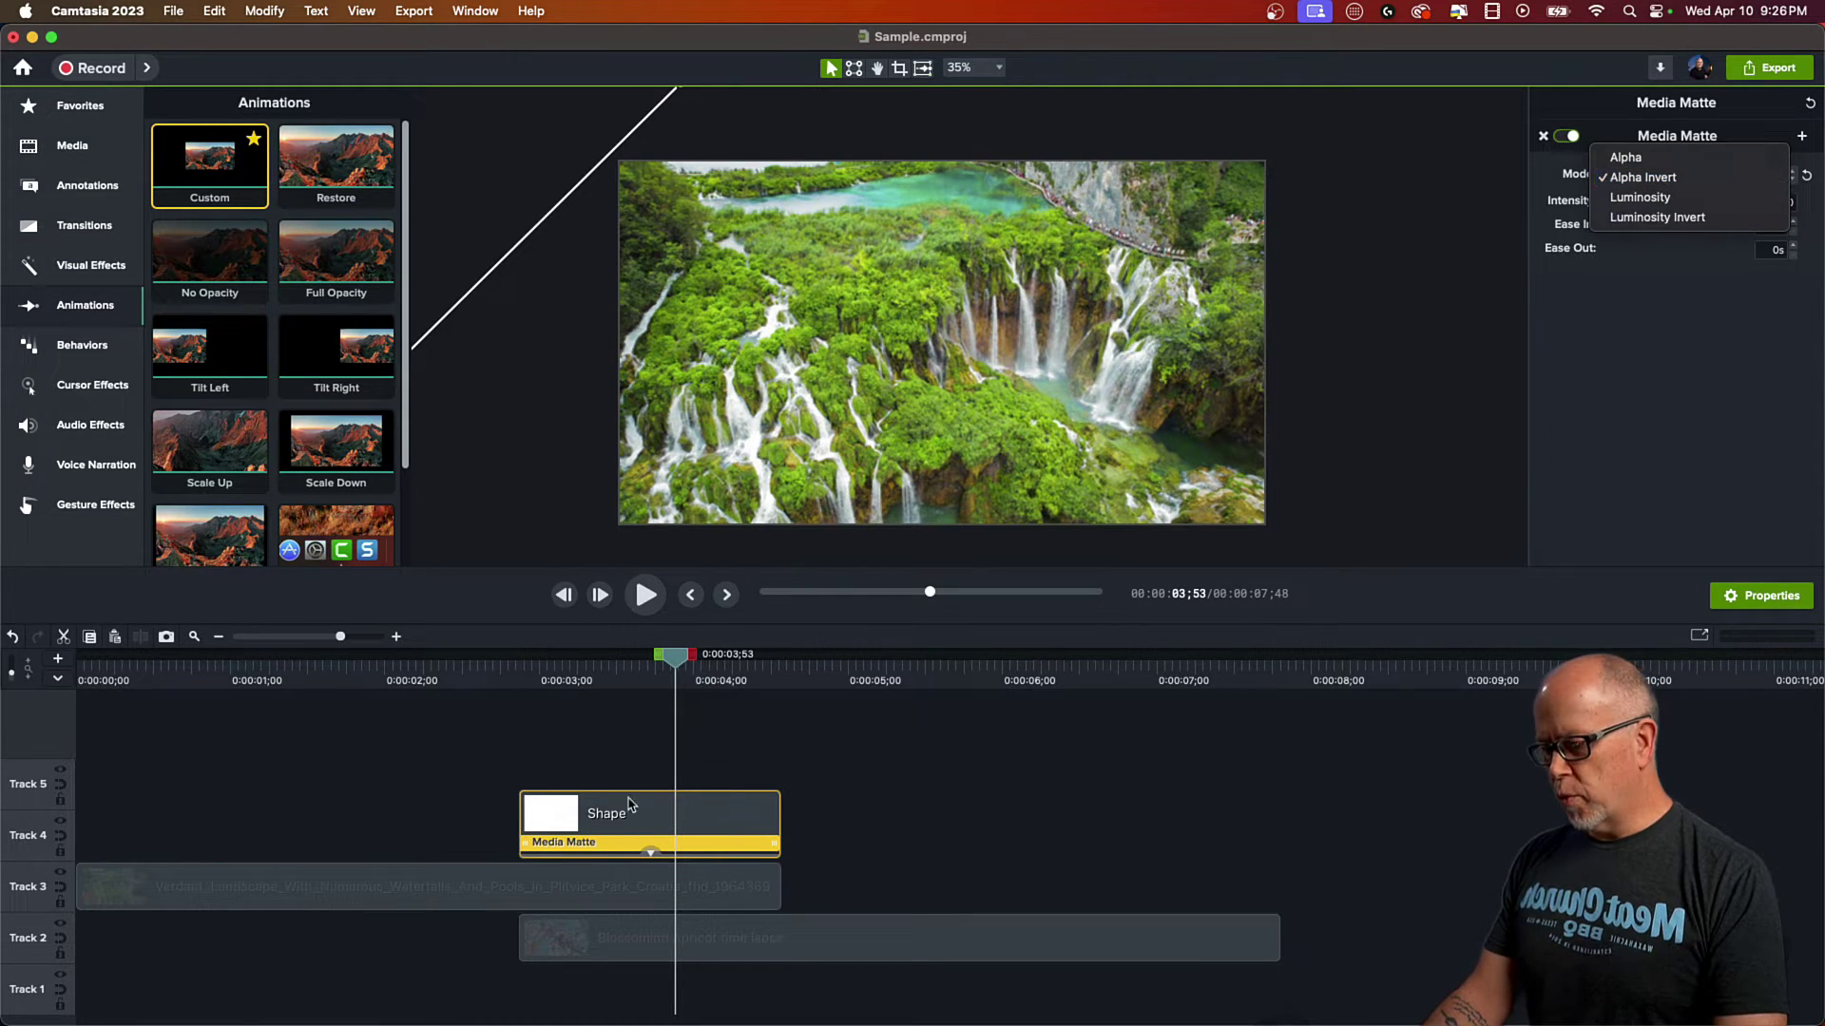
{"action": "left_click", "coordinate": [1044, 762]}
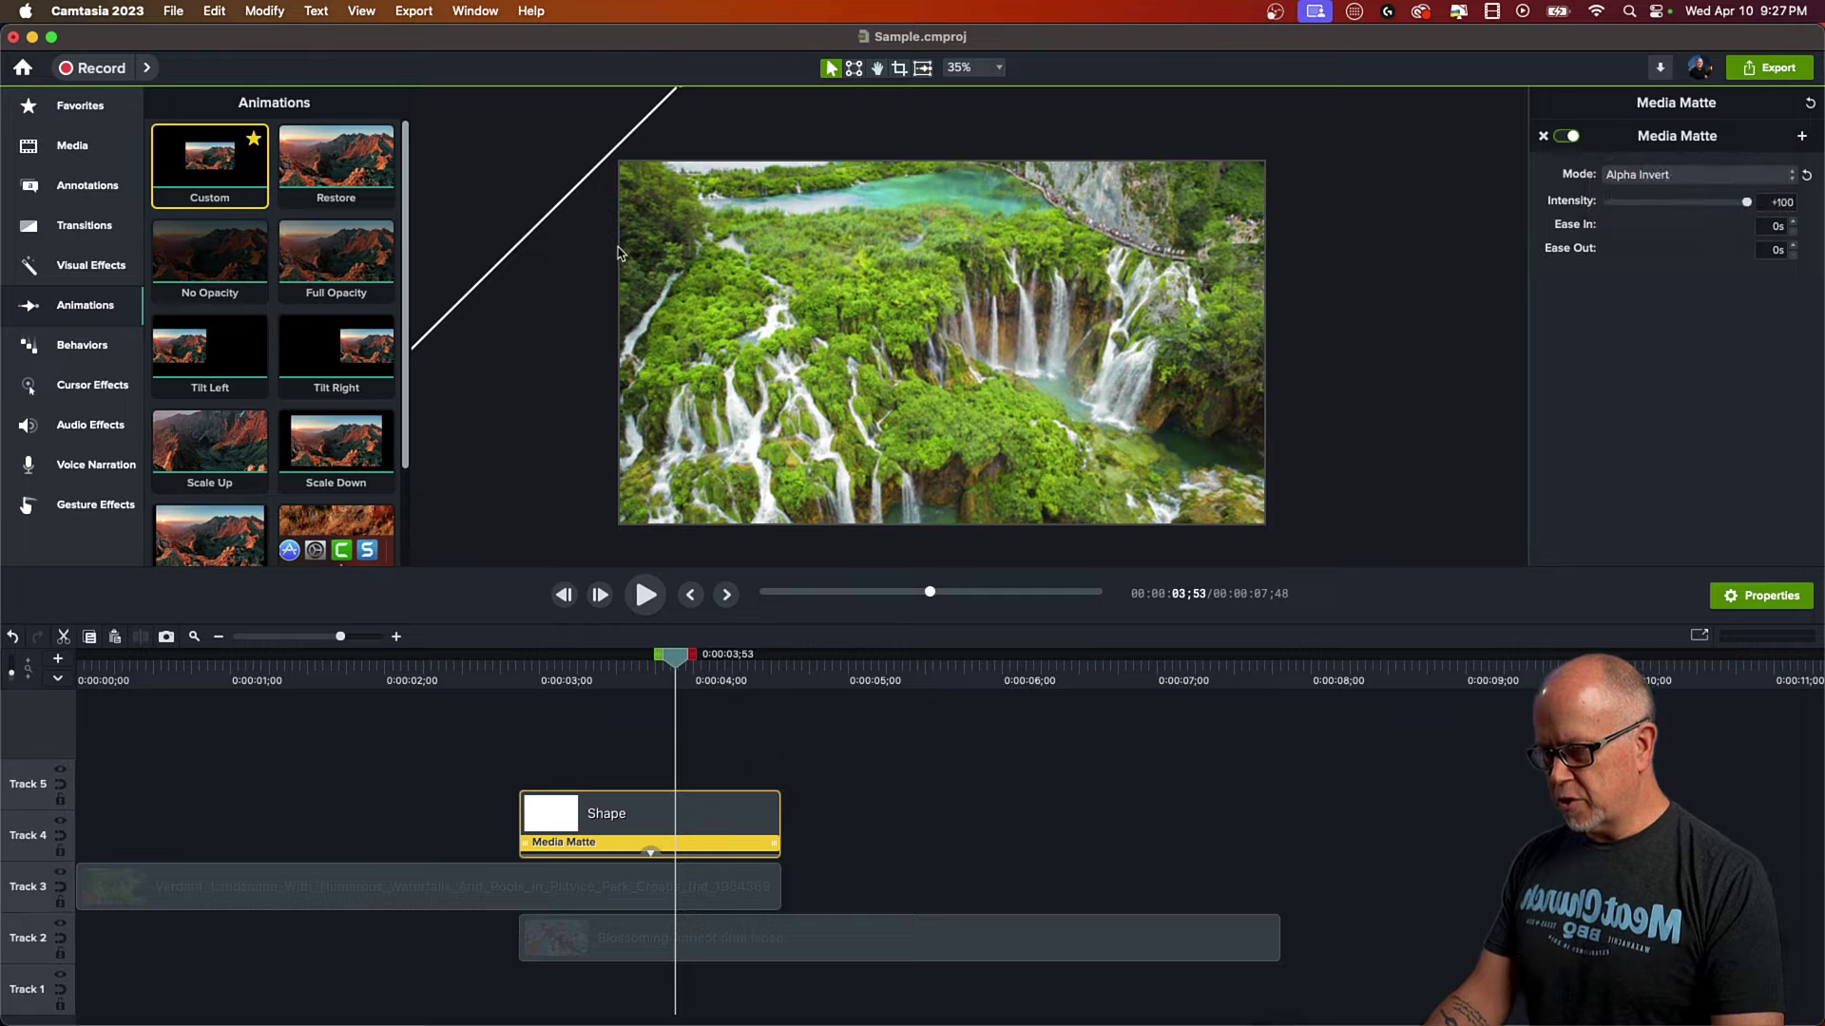
{"action": "left_click_drag", "start_coordinate": [480, 214], "coordinate": [901, 276]}
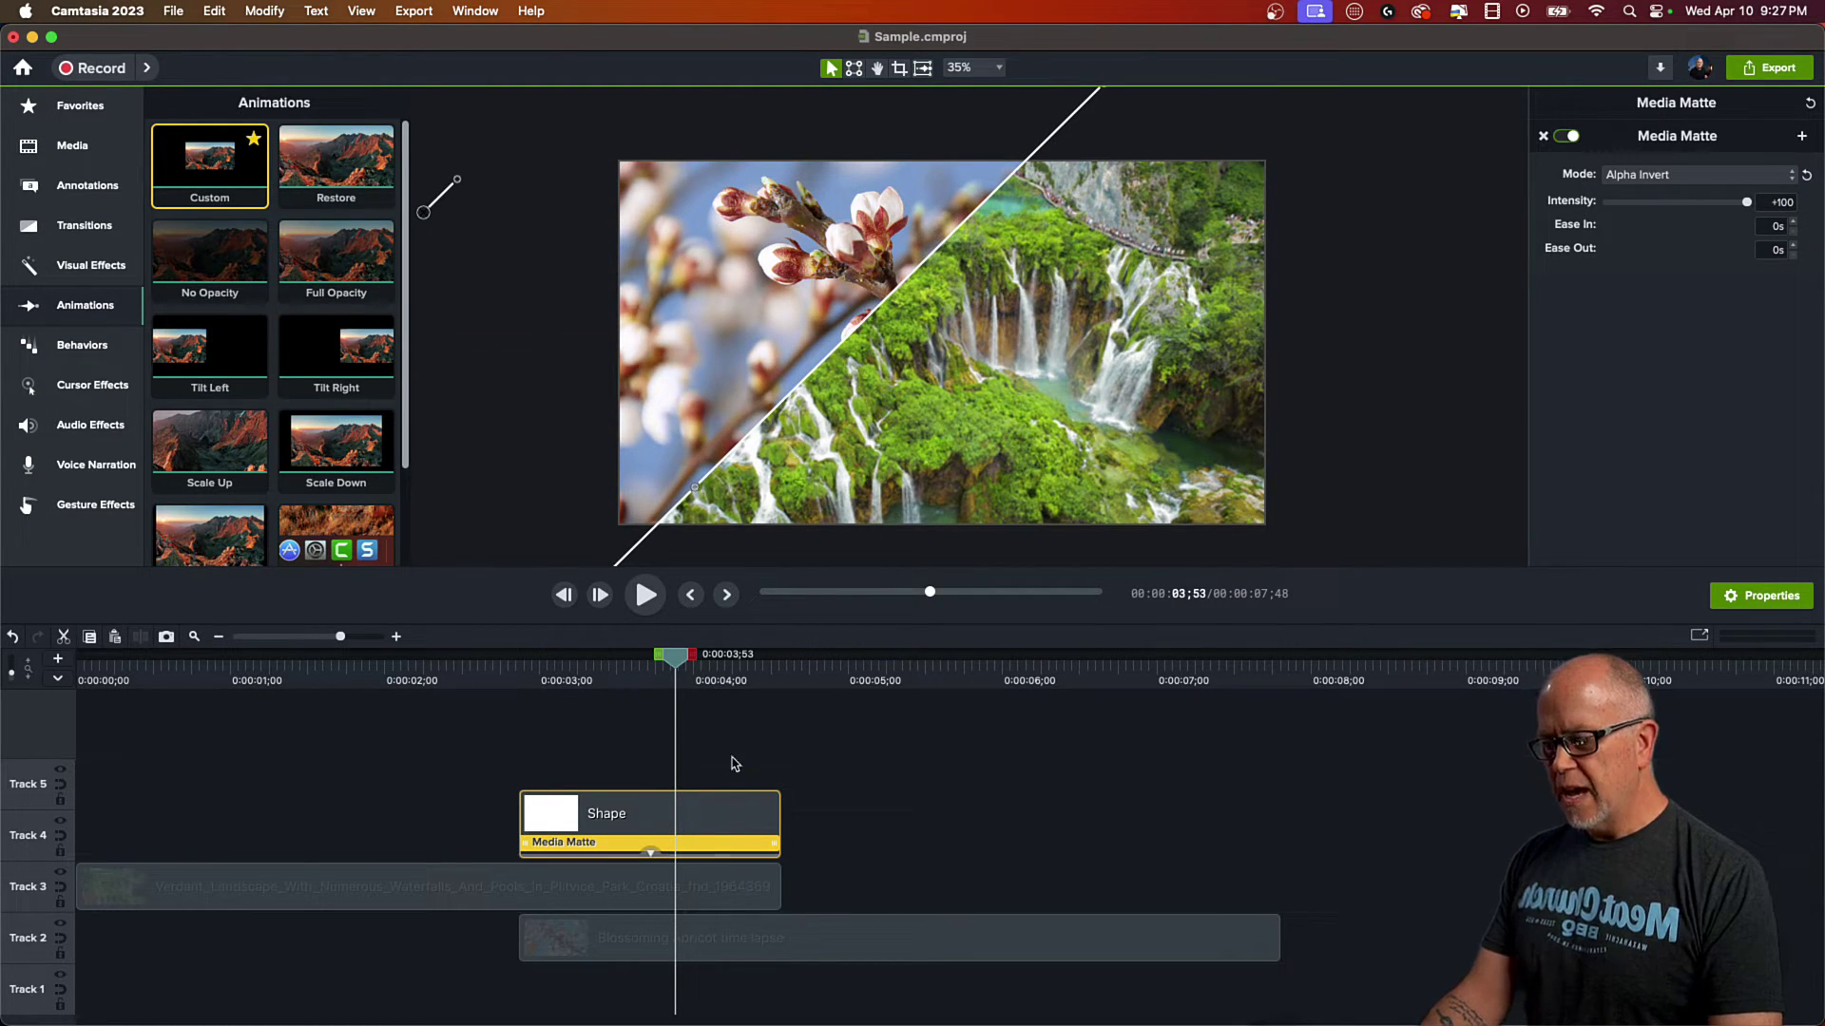
{"action": "left_click", "coordinate": [721, 822]}
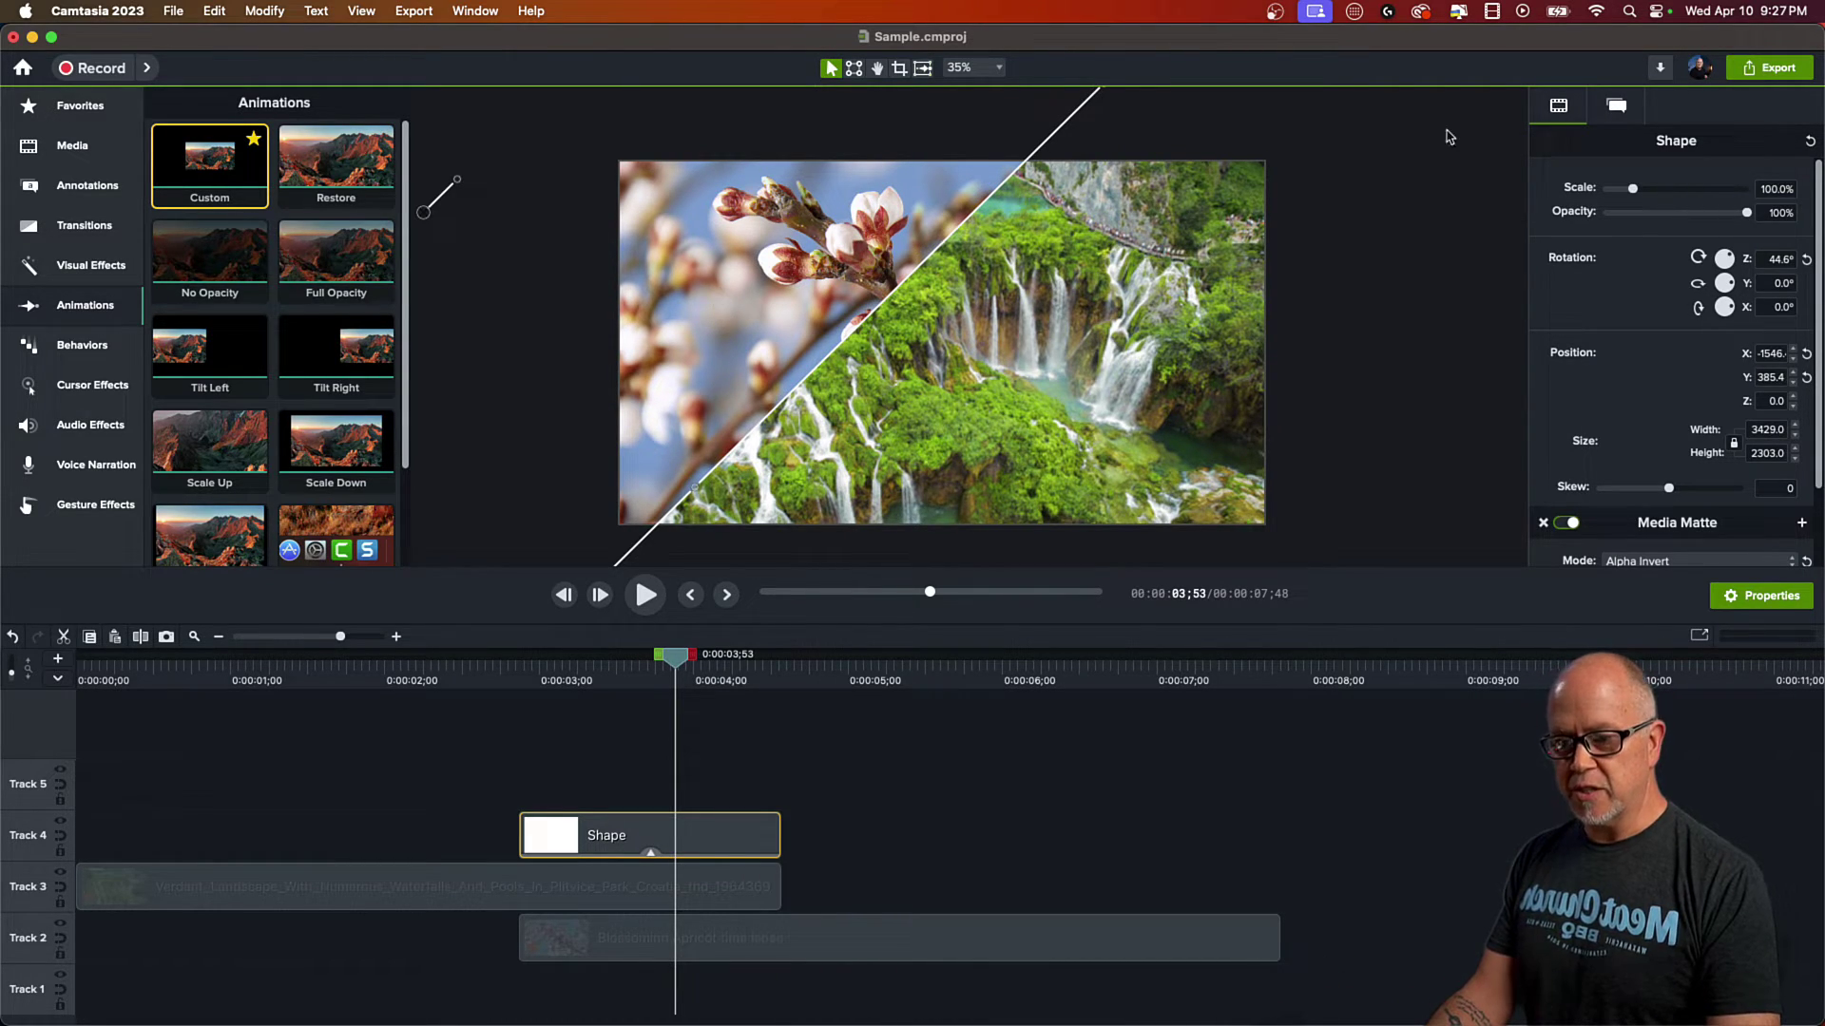
Step: Switch the shape's Media Matte mode to Alpha and scrub the overlap between 0:00:03;23 and 0:00:03;37 to examine the effect
{"action": "left_click", "coordinate": [1657, 176]}
{"action": "left_click", "coordinate": [1638, 159]}
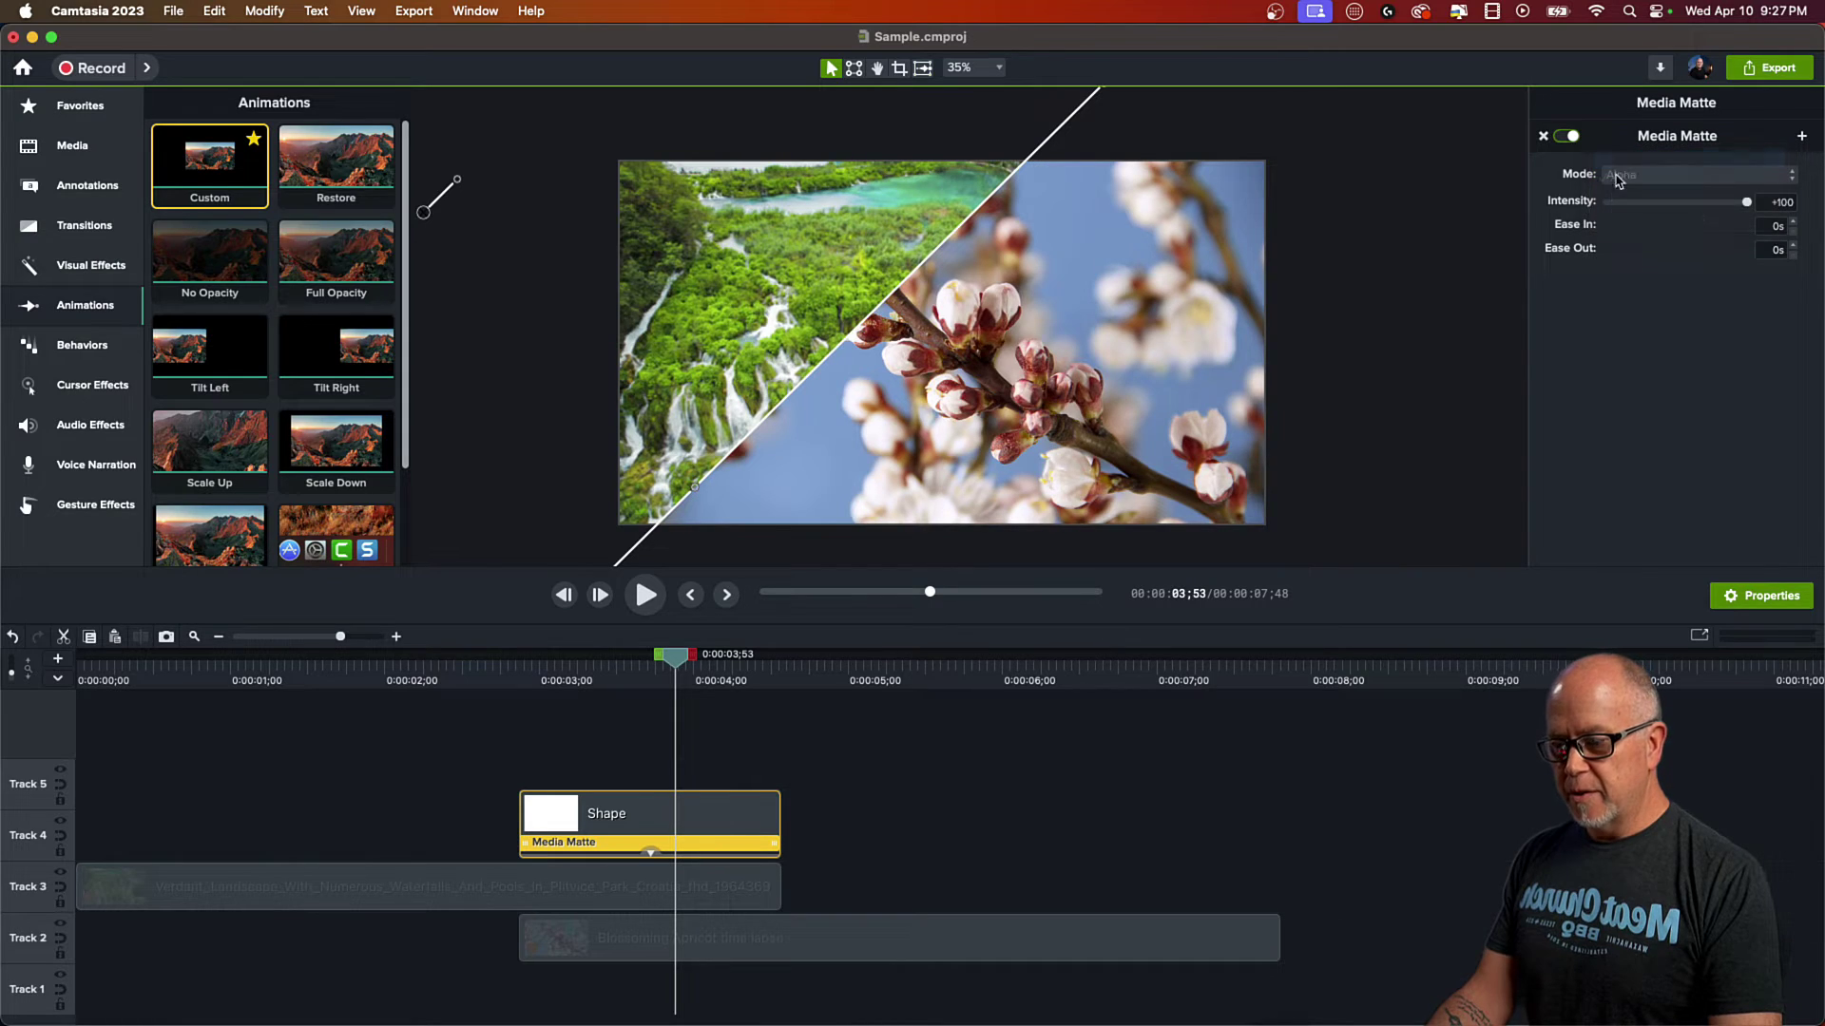
{"action": "left_click_drag", "start_coordinate": [678, 663], "coordinate": [601, 673]}
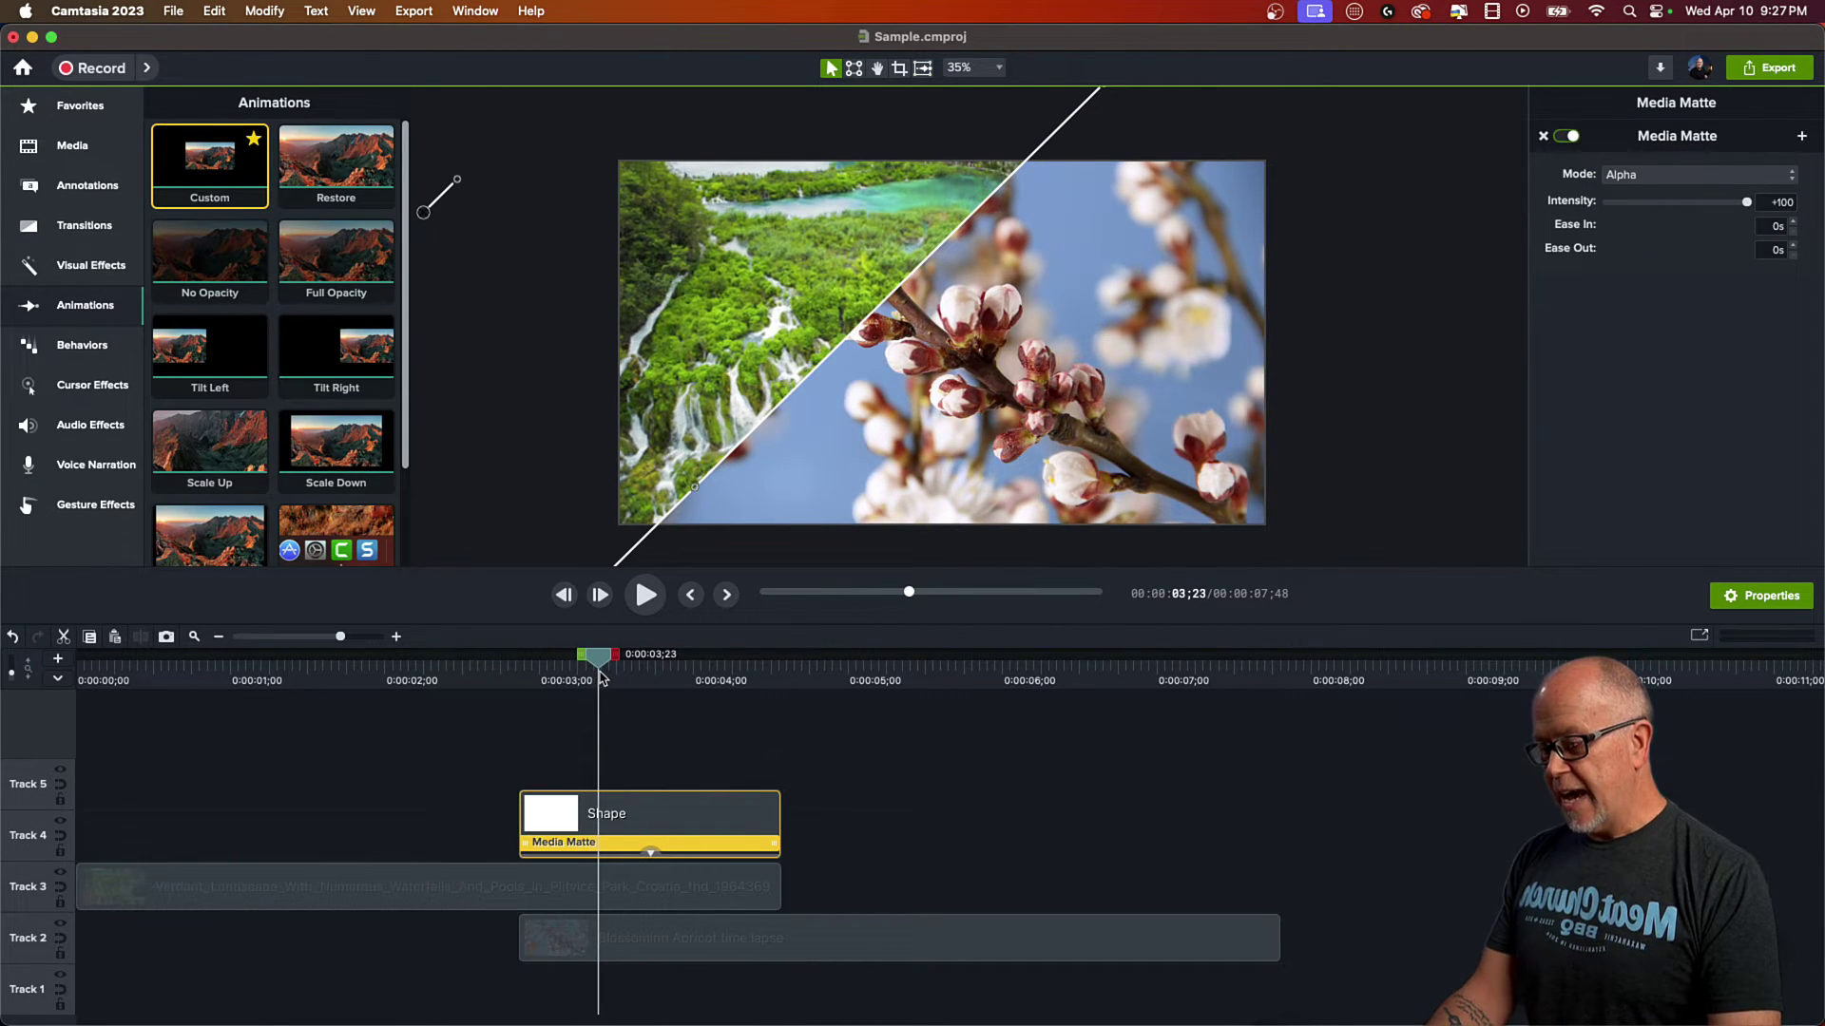
{"action": "left_click", "coordinate": [626, 894]}
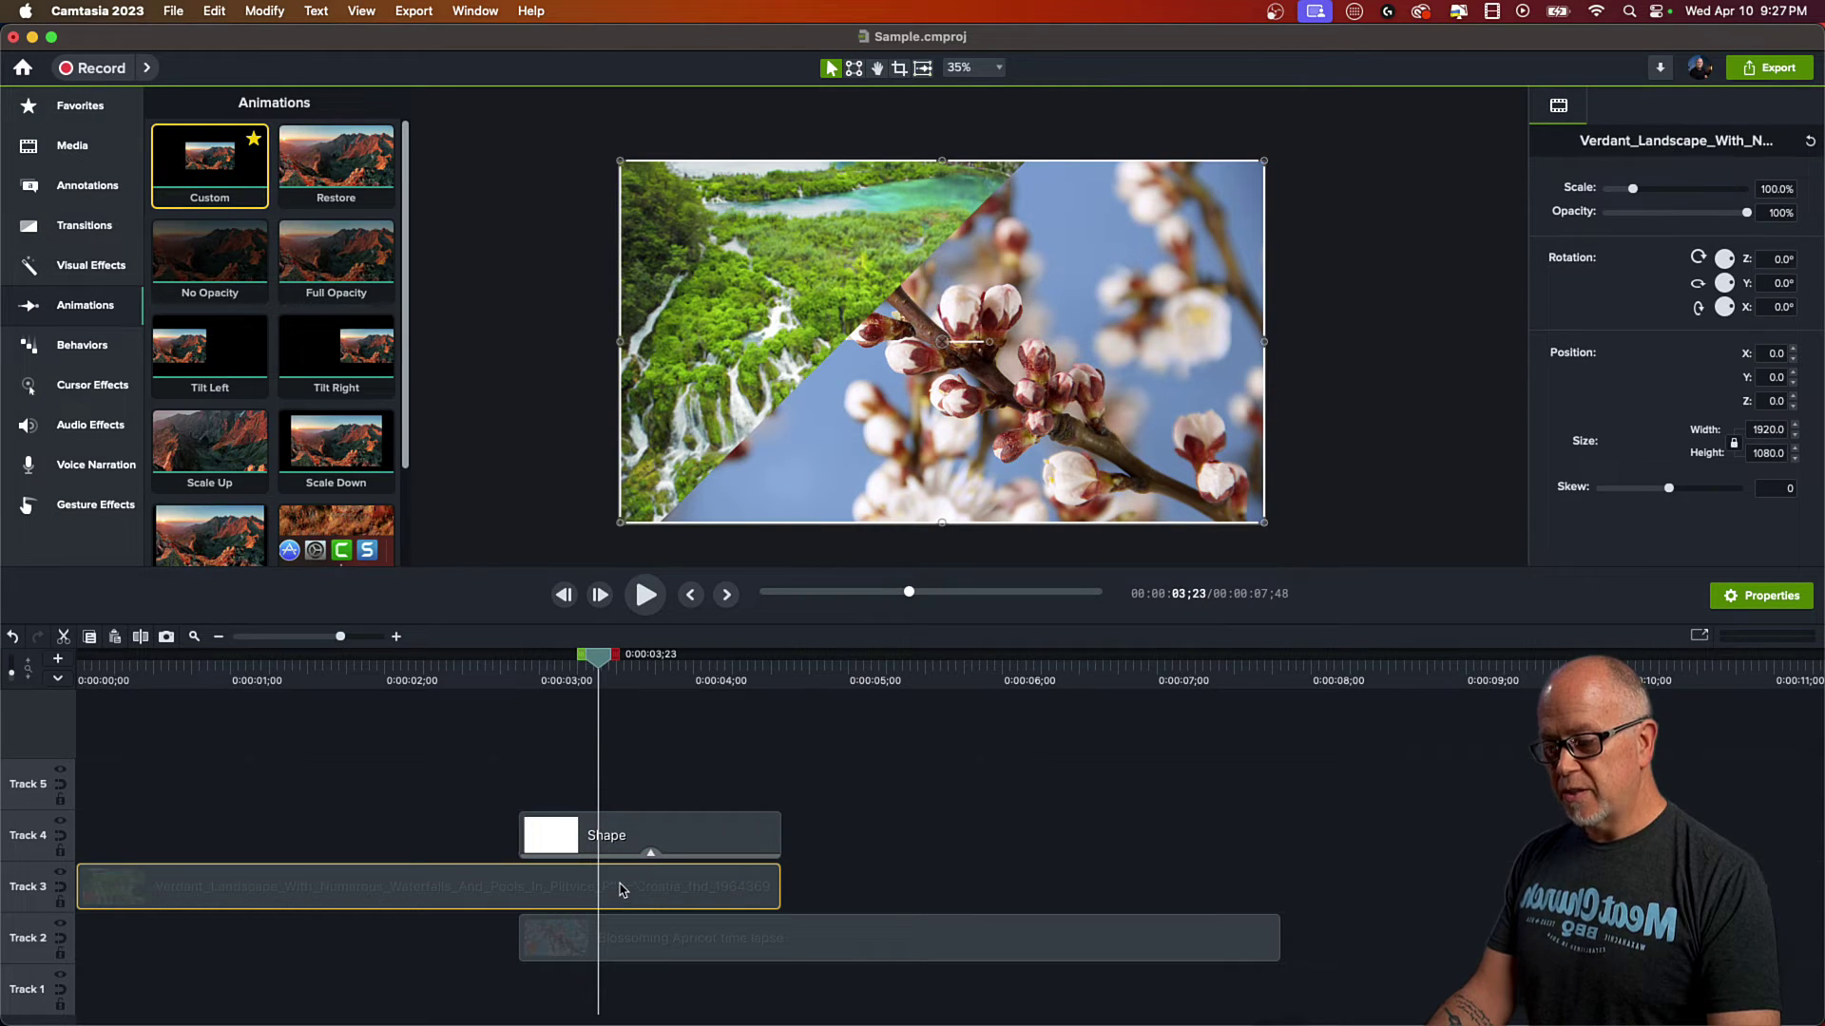
{"action": "left_click_drag", "start_coordinate": [599, 666], "coordinate": [634, 676]}
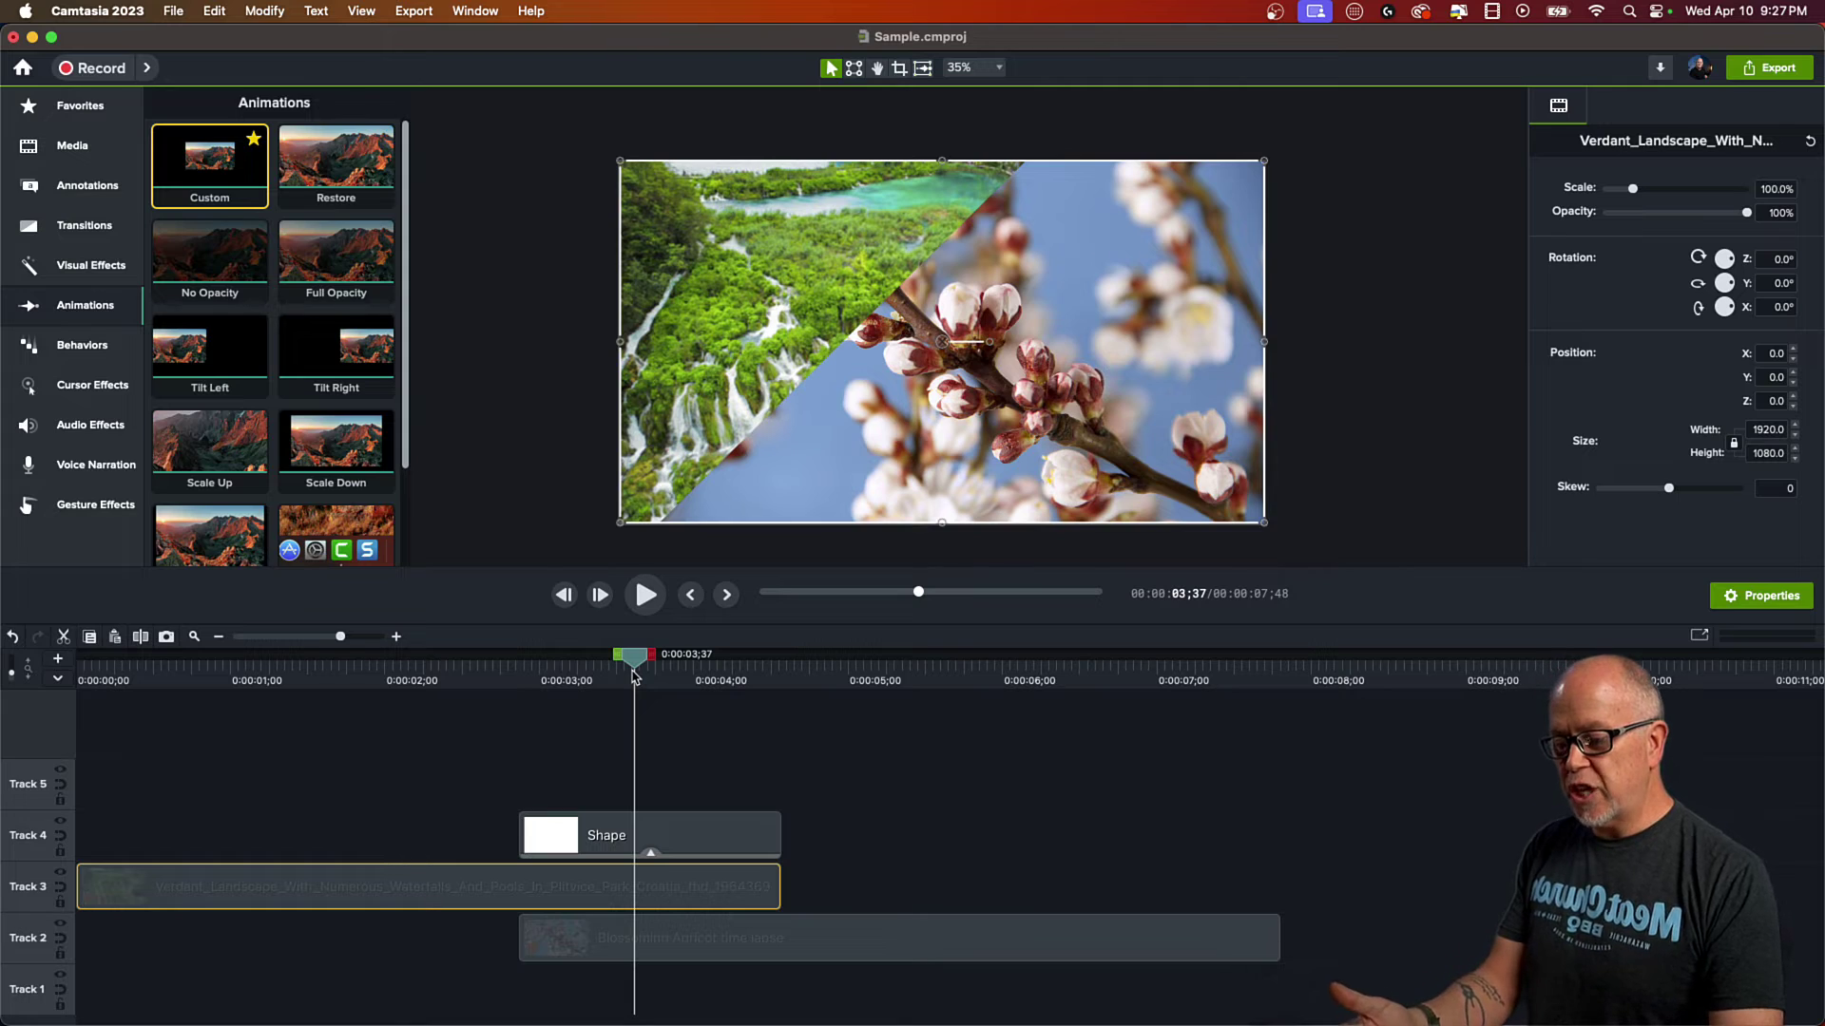
{"action": "left_click_drag", "start_coordinate": [634, 675], "coordinate": [613, 673]}
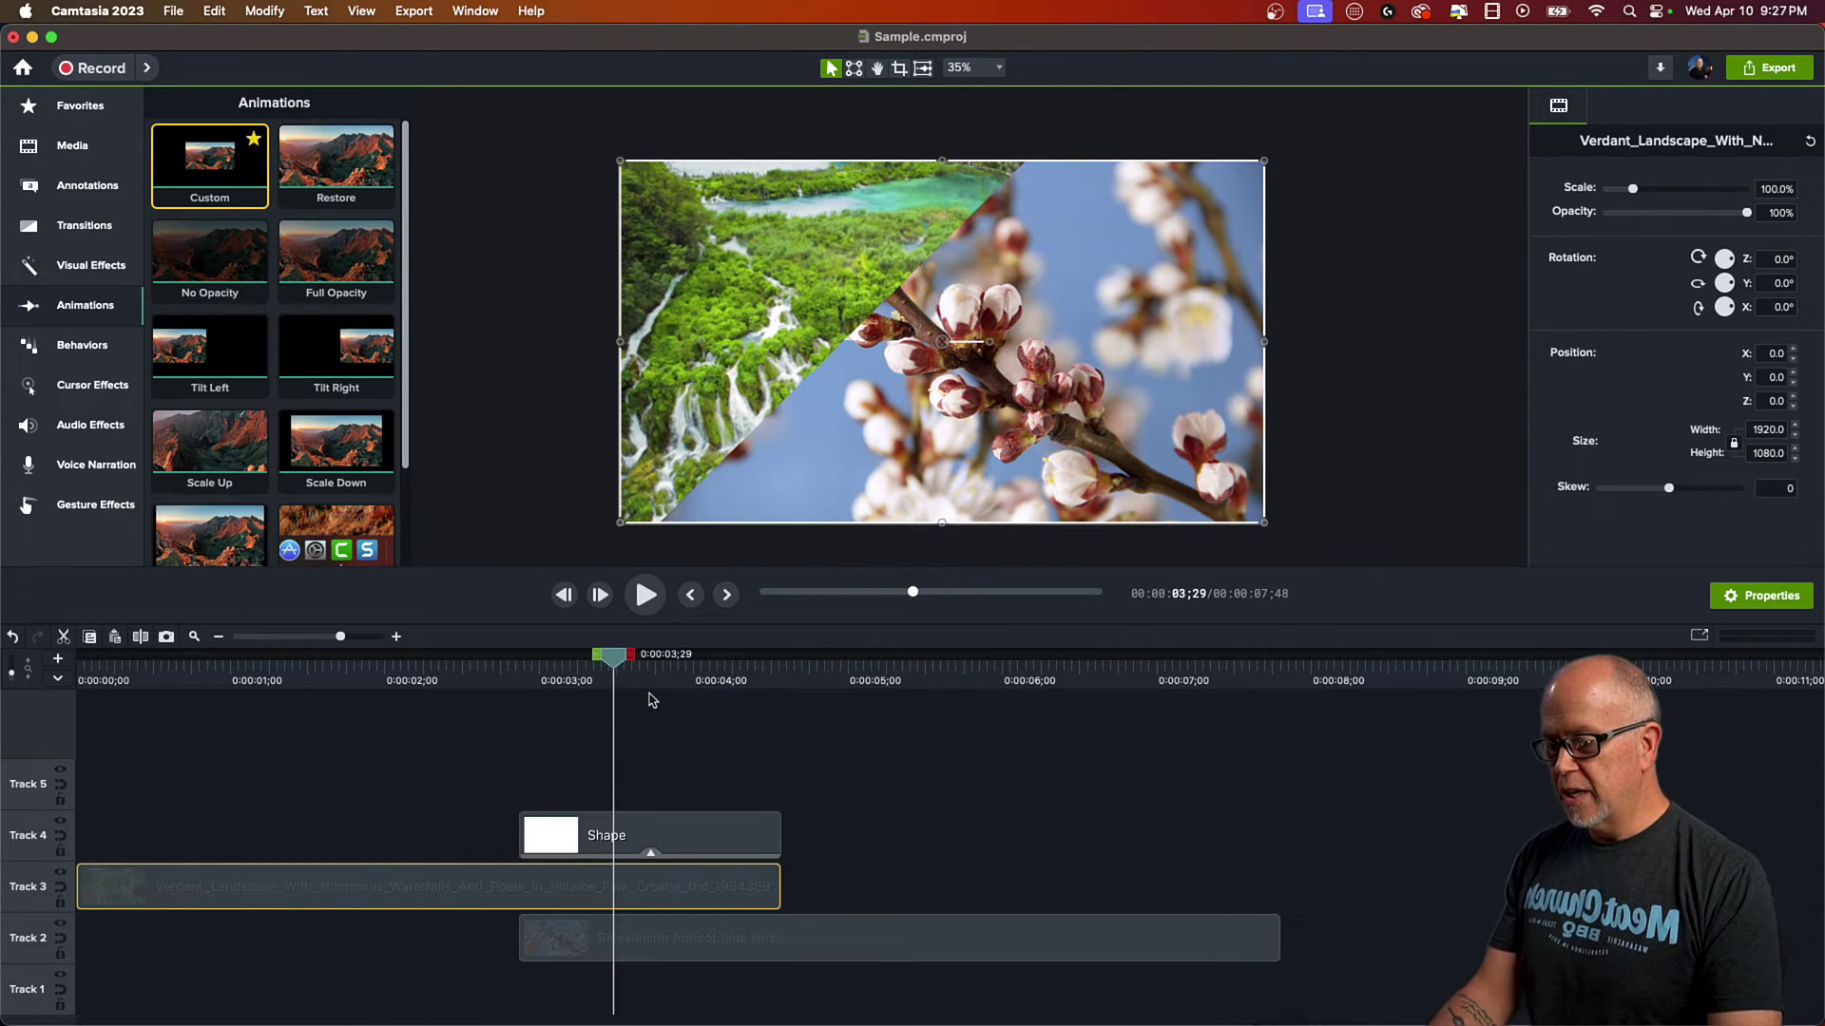
Step: Set the Media Matte mode of the shape on Track 4 to Alpha Invert
{"action": "left_click", "coordinate": [692, 841]}
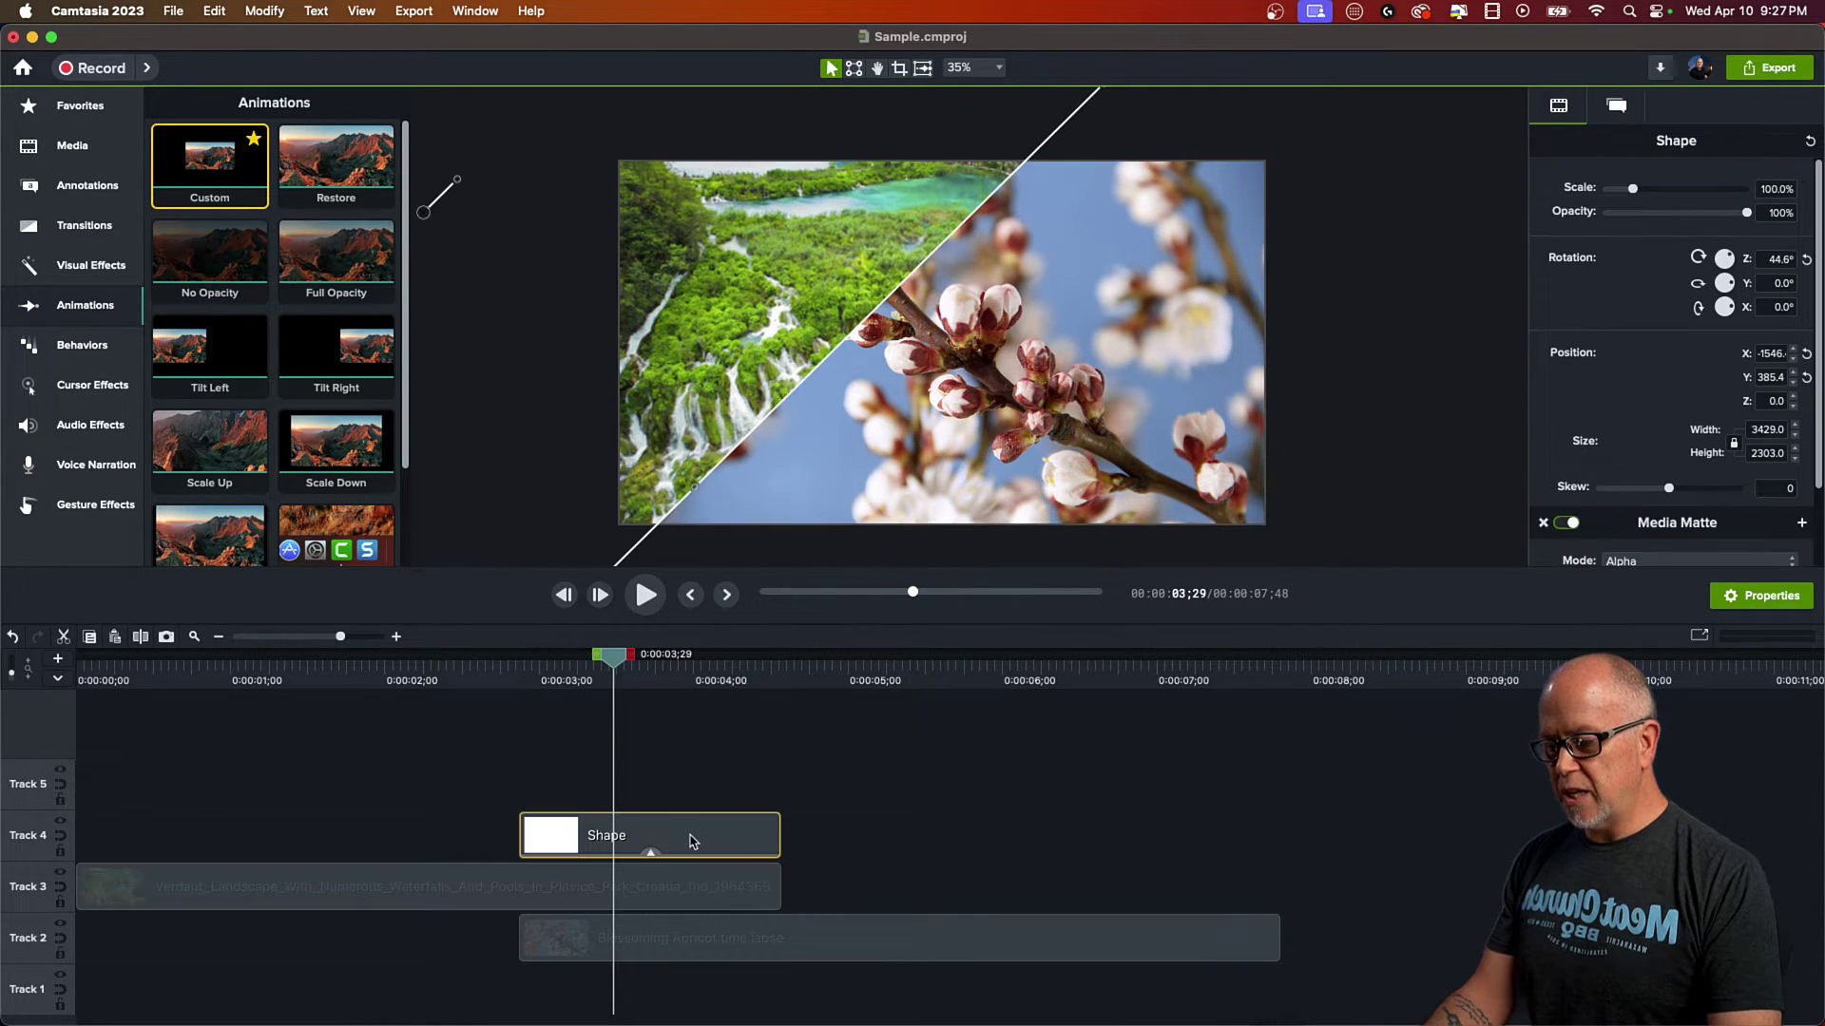
{"action": "scroll", "coordinate": [1661, 520], "scroll_direction": "down", "scroll_amount": 2}
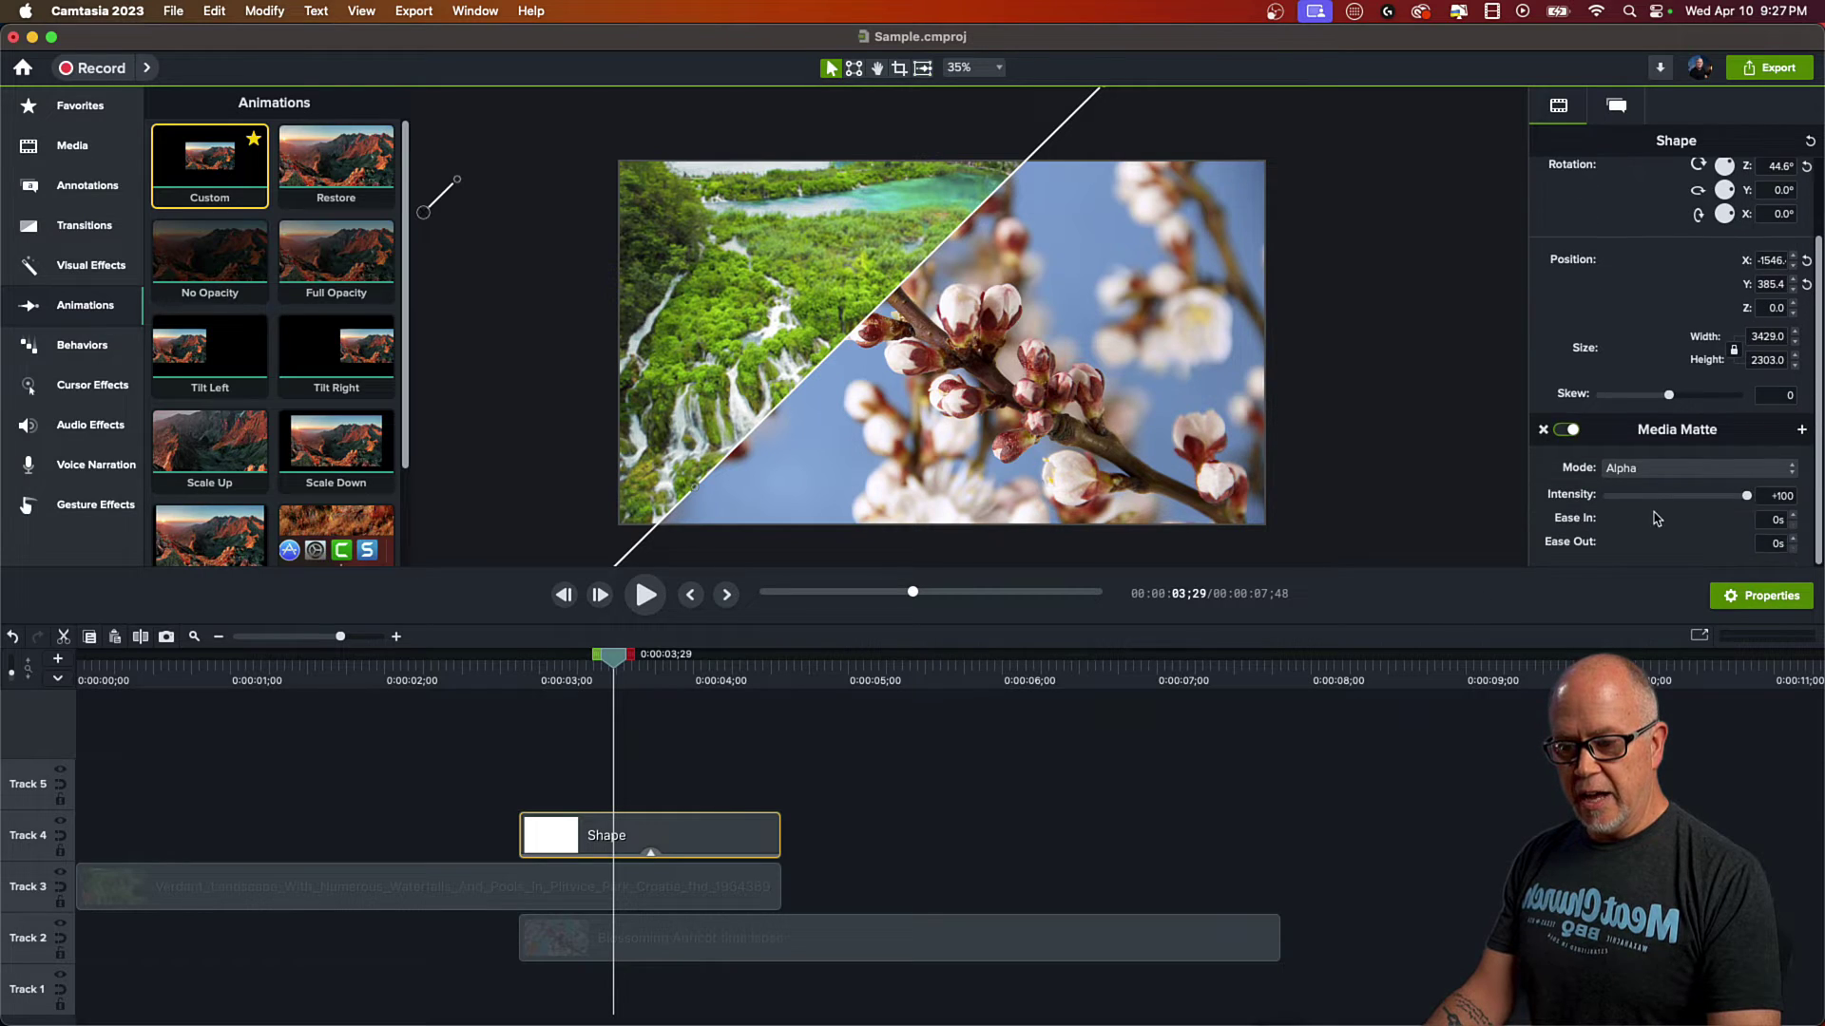
{"action": "left_click", "coordinate": [1635, 470]}
{"action": "left_click", "coordinate": [1639, 492]}
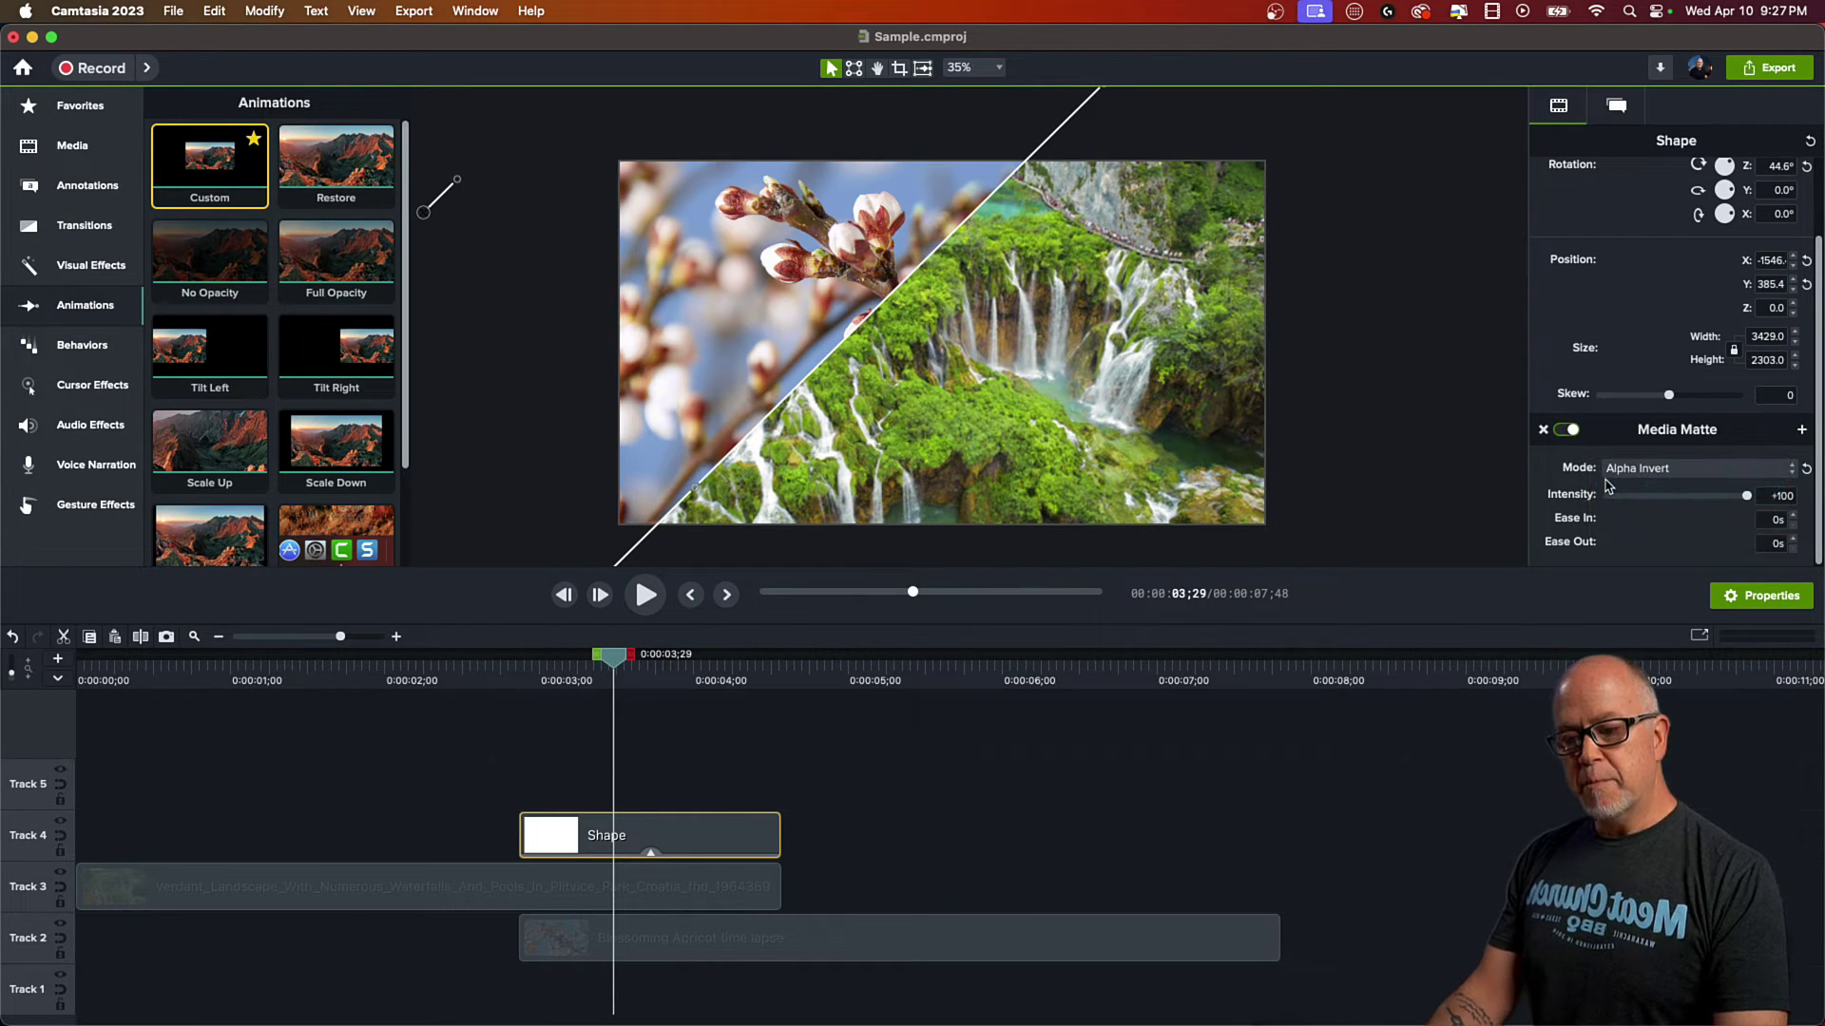
Step: Change the shape's Media Matte mode to Luminosity Invert and check the matte around 0:00:03;24
{"action": "left_click", "coordinate": [1657, 475]}
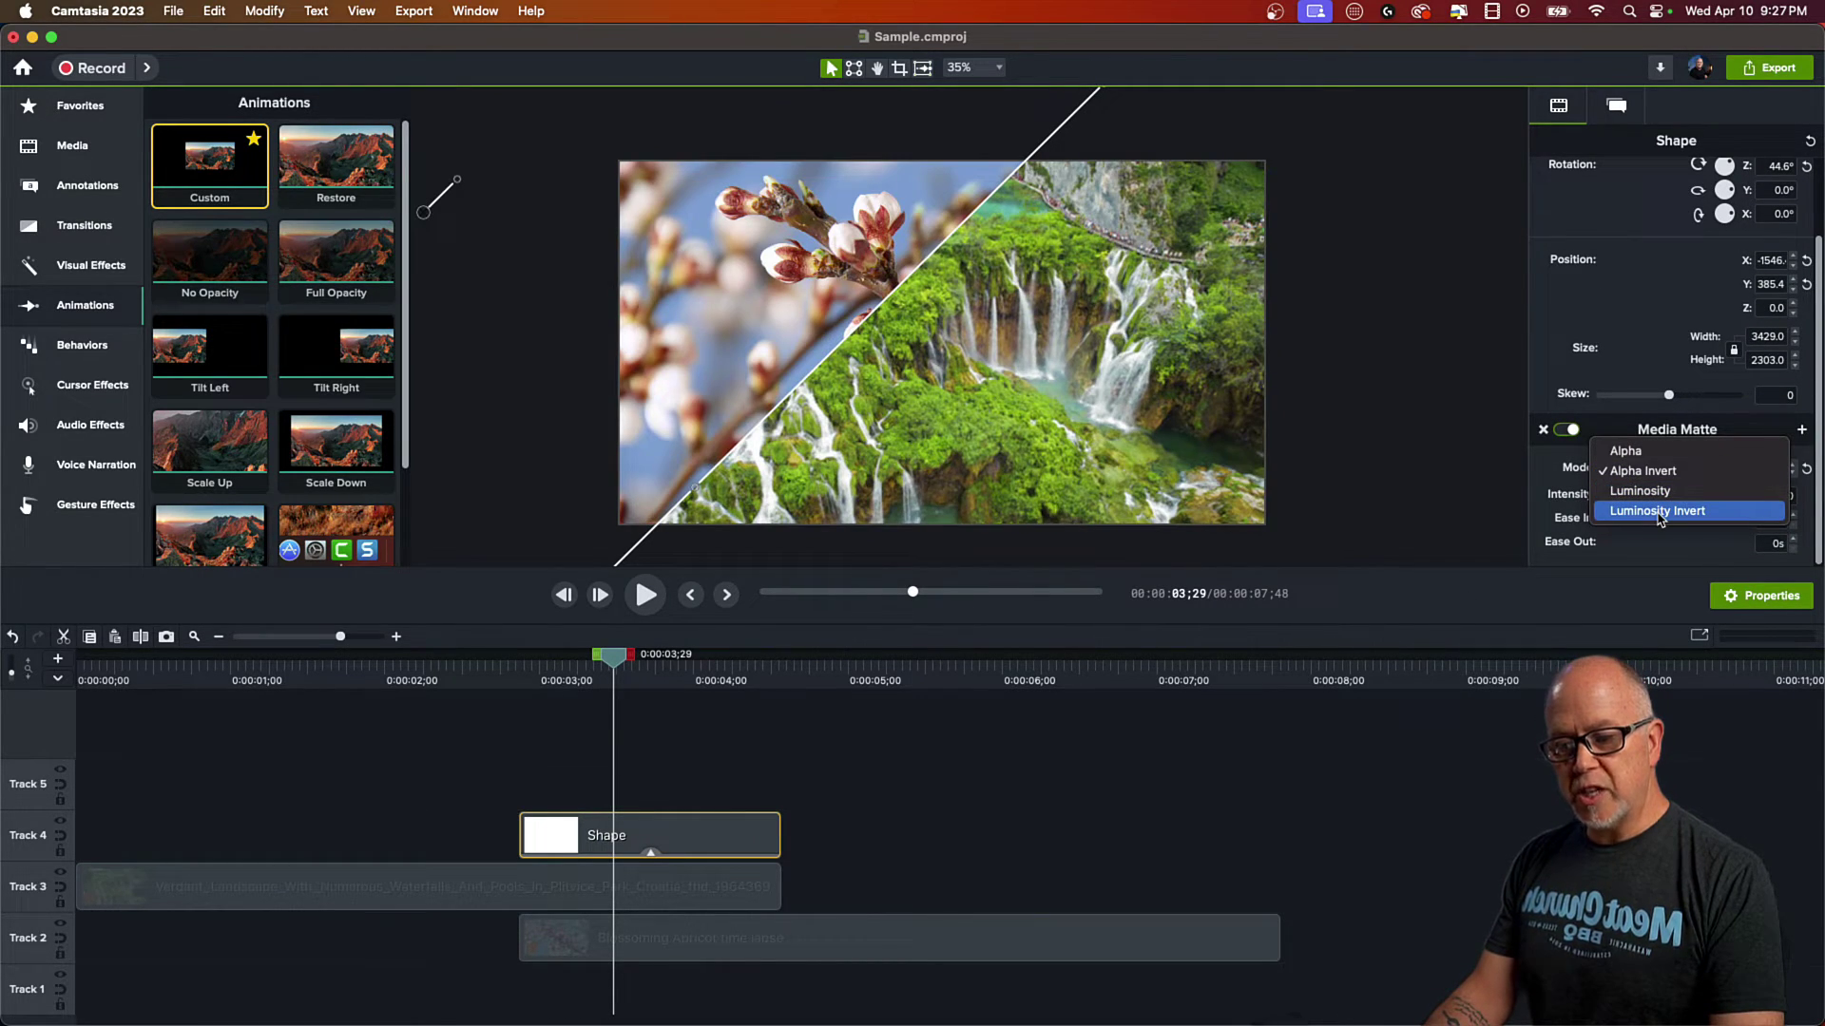
{"action": "left_click", "coordinate": [1661, 512]}
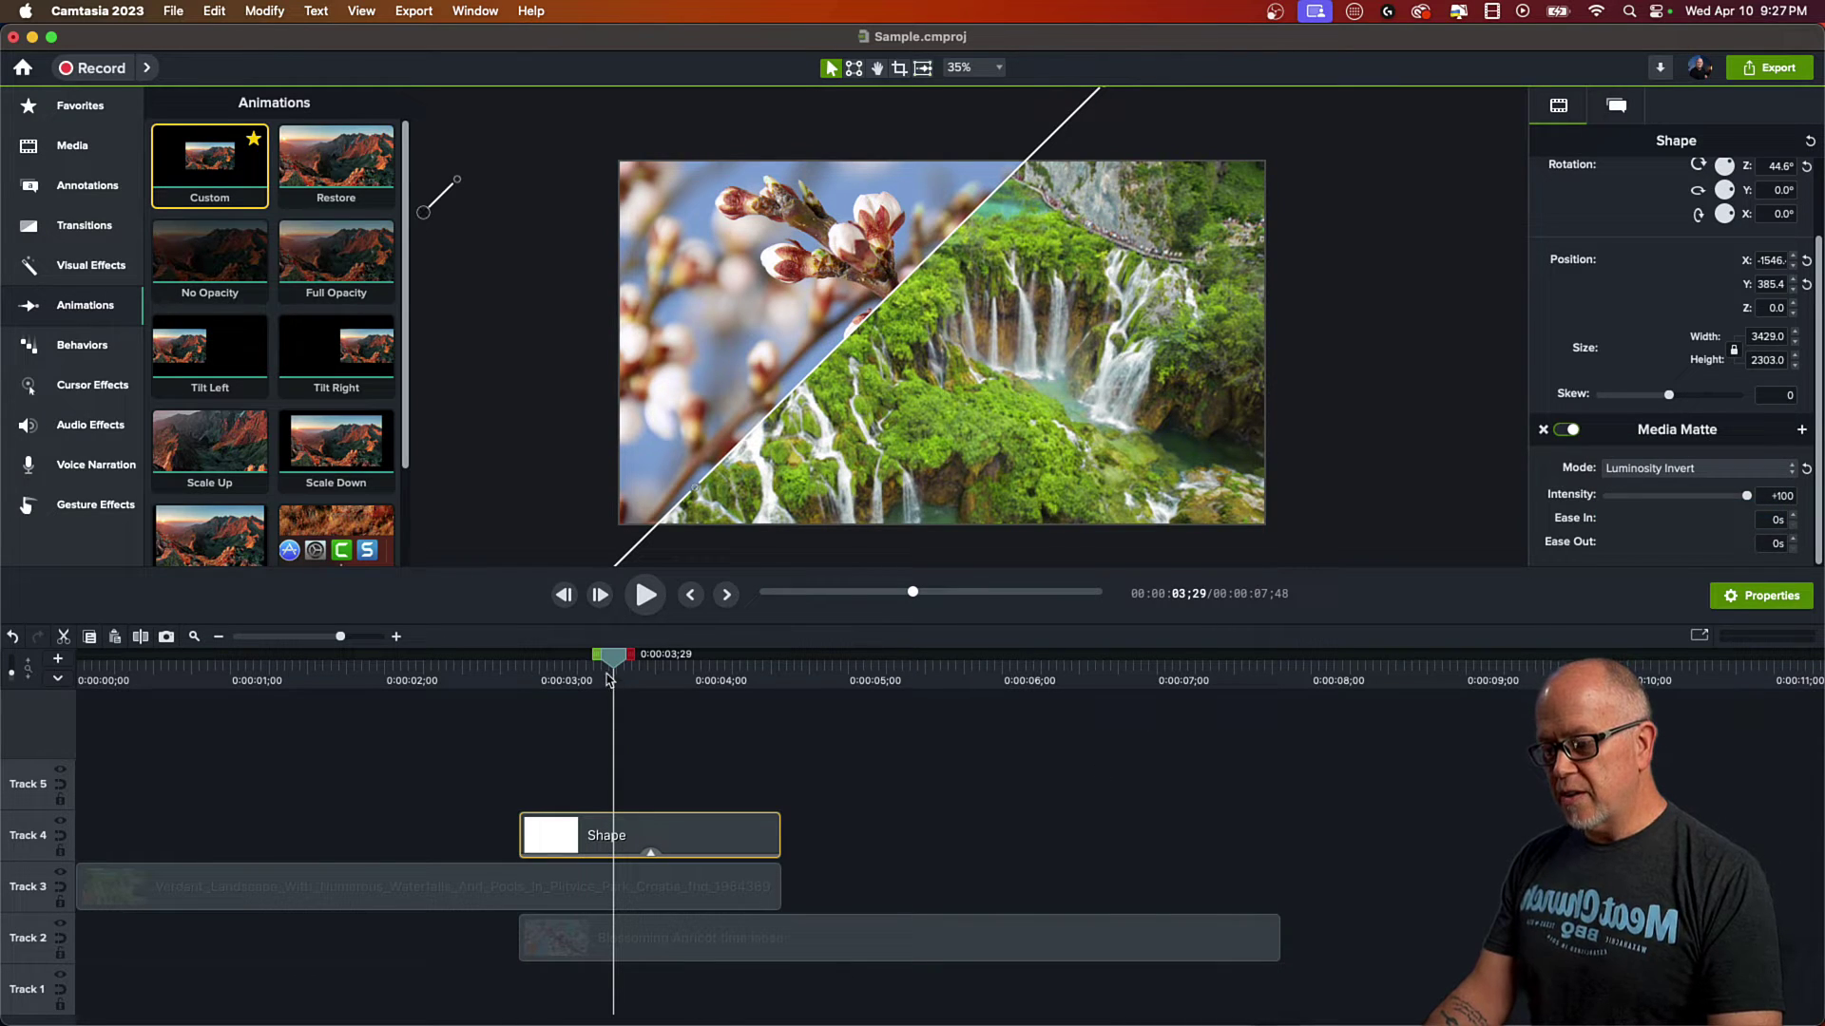
{"action": "left_click_drag", "start_coordinate": [610, 671], "coordinate": [604, 708]}
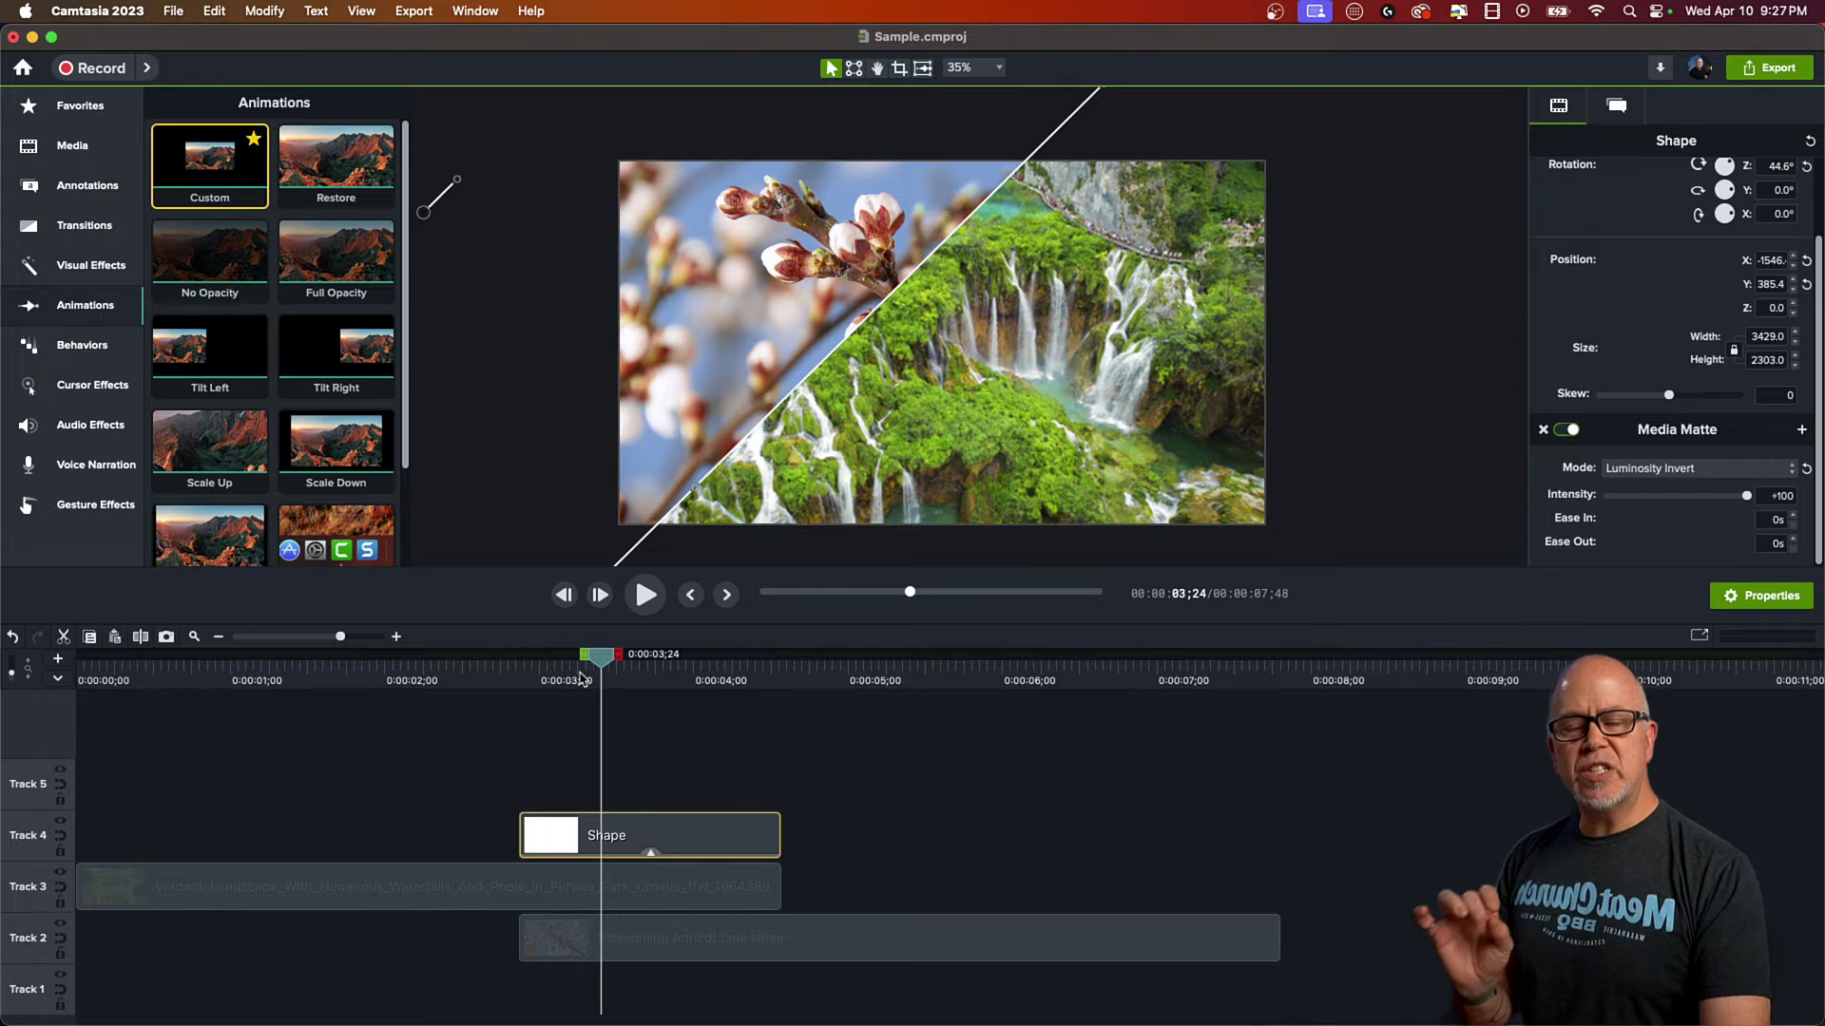
Step: Place the playhead at 0:00:03;36 and shift the shape farther across the canvas to about X -1237
{"action": "left_click_drag", "start_coordinate": [581, 842], "coordinate": [576, 835]}
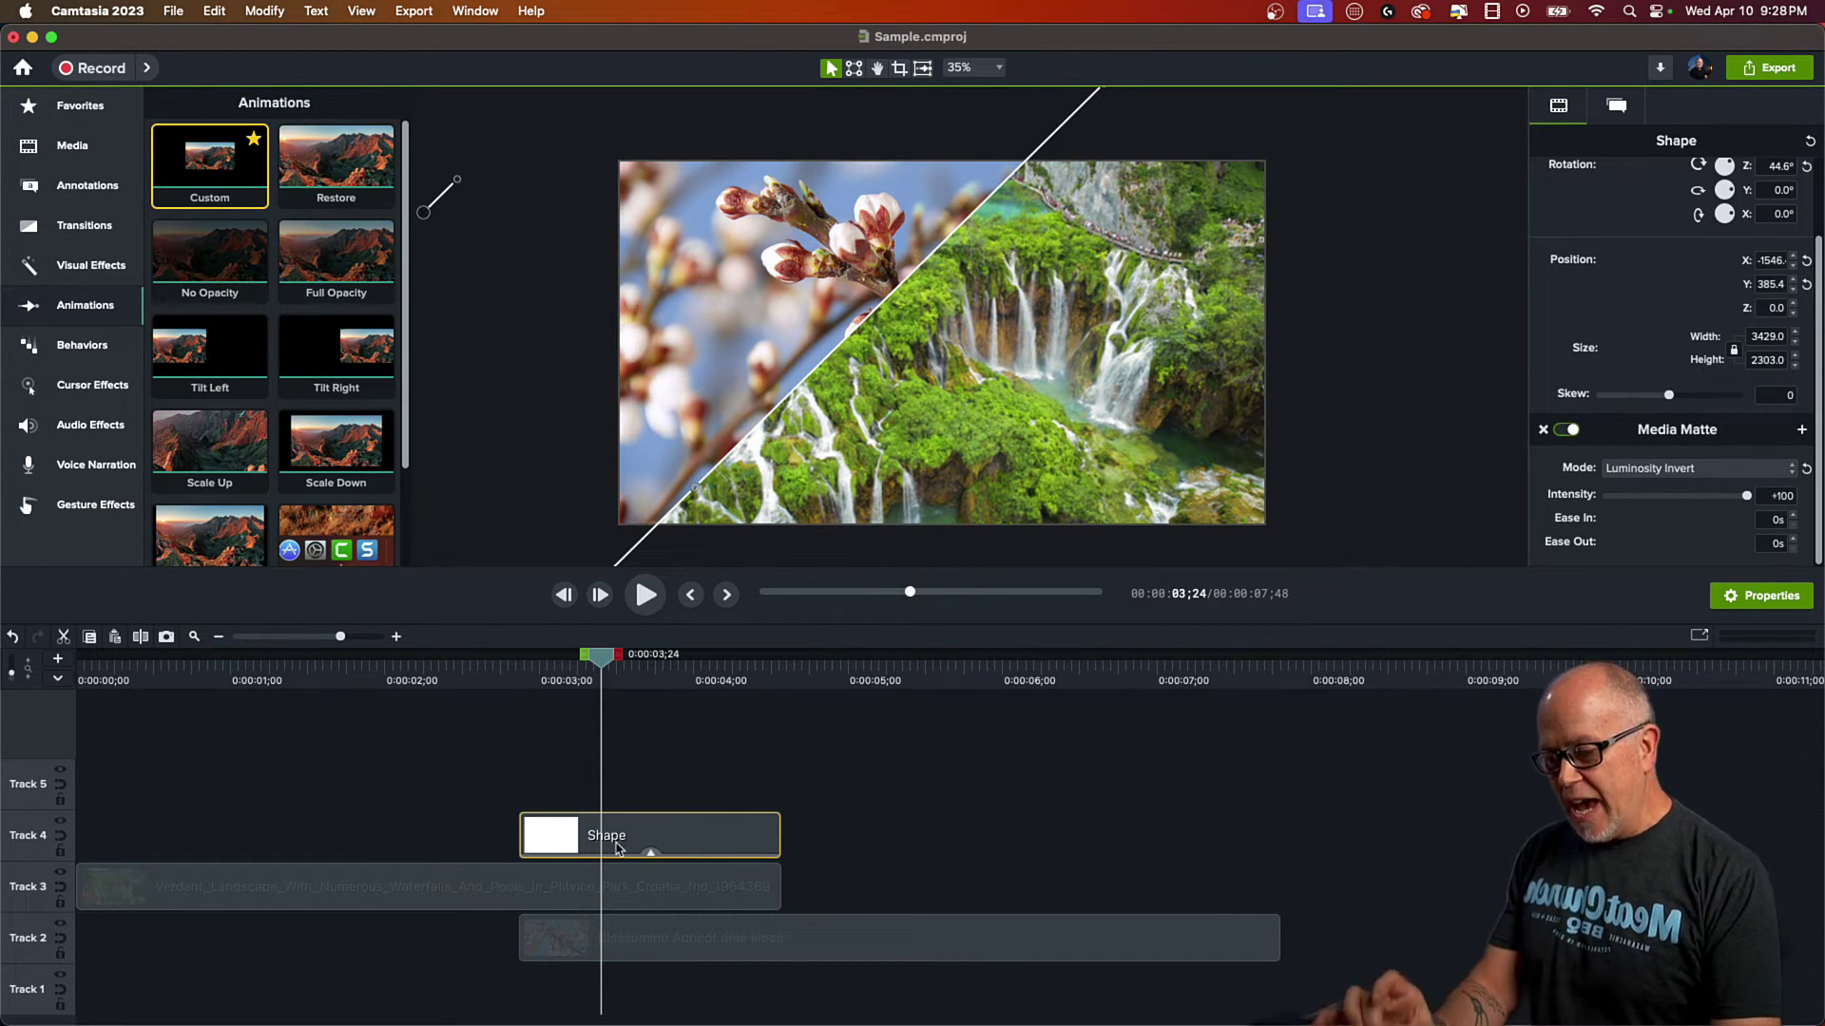
{"action": "left_click", "coordinate": [630, 896]}
{"action": "left_click", "coordinate": [634, 944]}
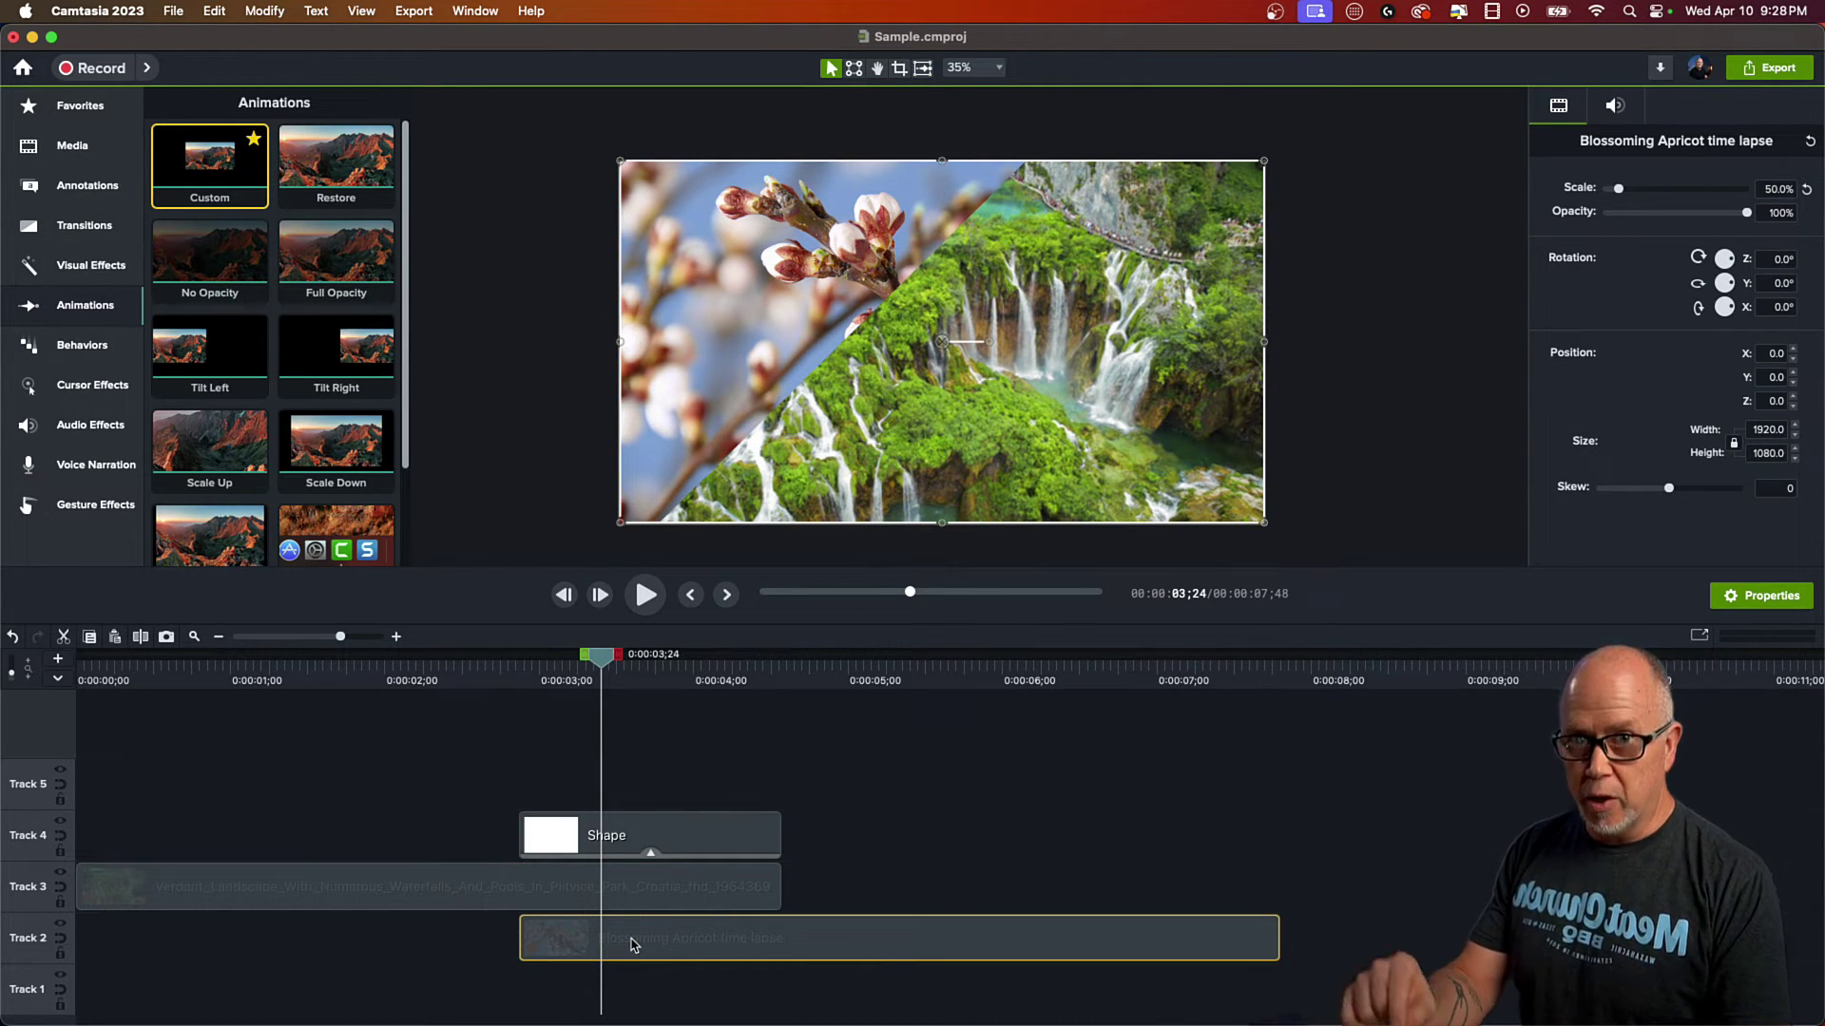
{"action": "left_click_drag", "start_coordinate": [605, 662], "coordinate": [635, 670]}
{"action": "left_click", "coordinate": [674, 843]}
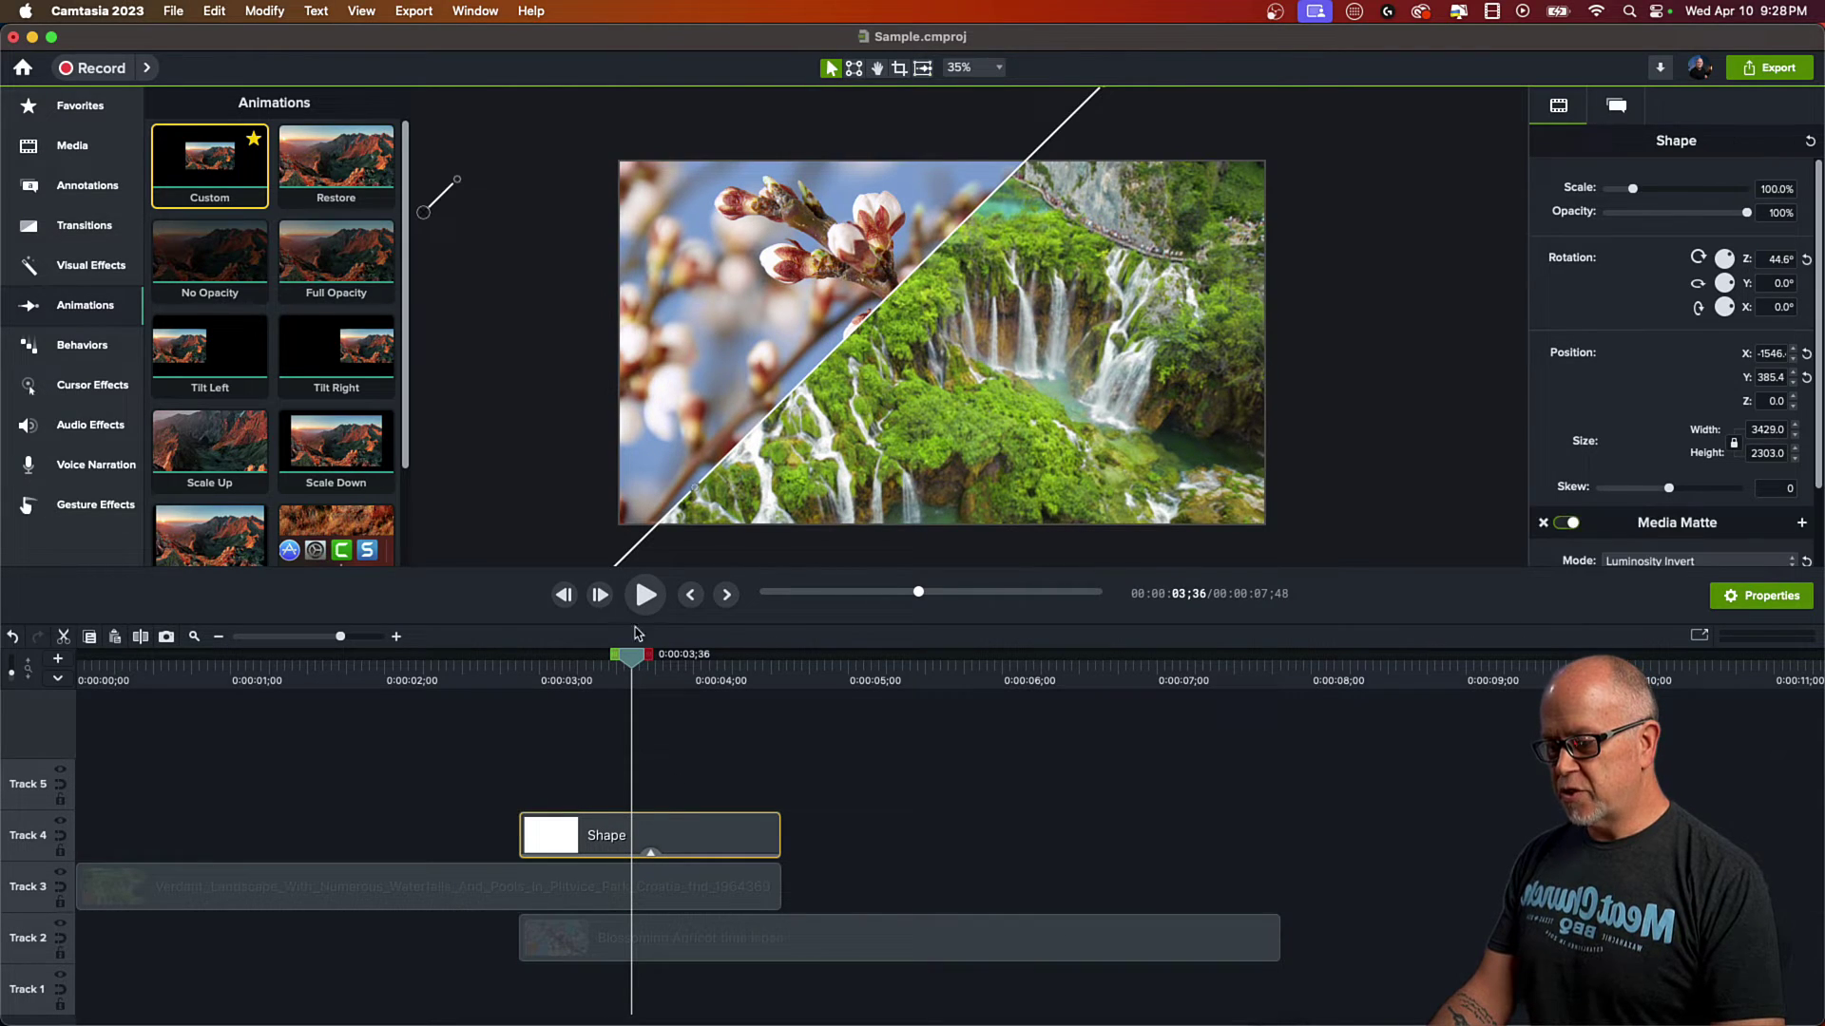
{"action": "left_click_drag", "start_coordinate": [570, 395], "coordinate": [672, 404]}
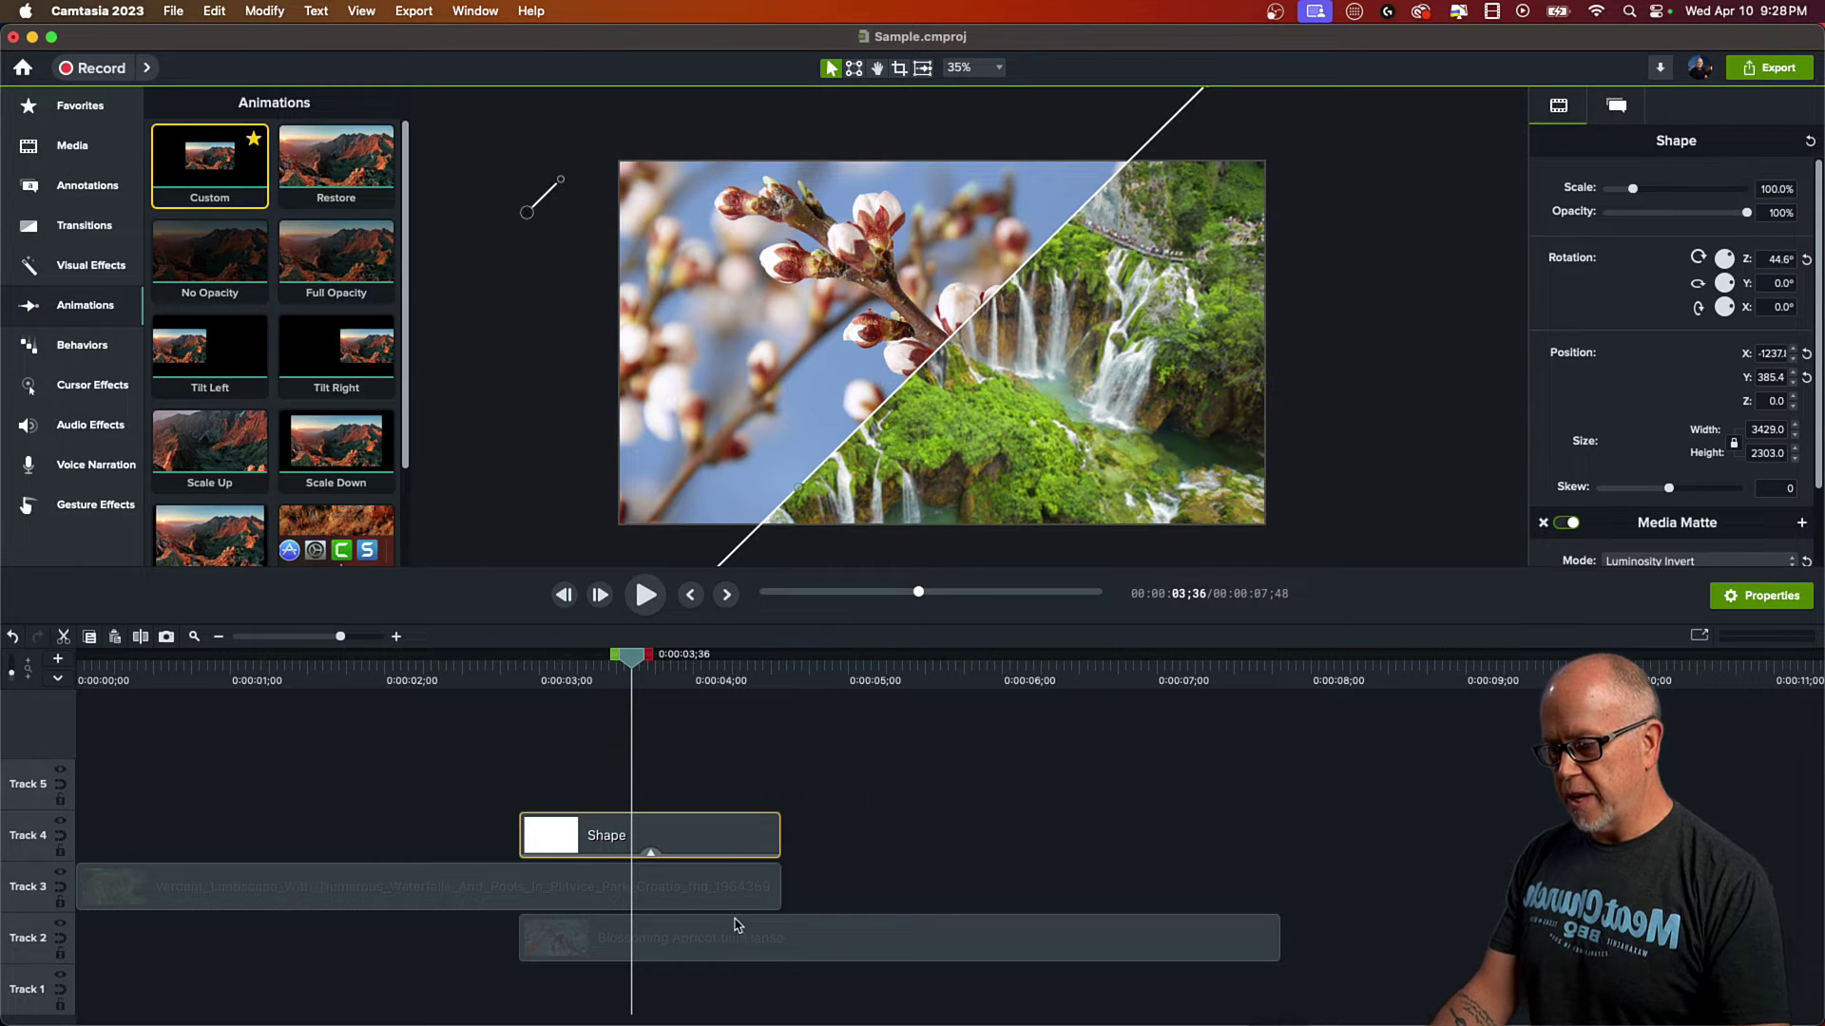
Step: Check the shape's Media Matte mode and darken its solid fill to a mid grey
{"action": "left_click", "coordinate": [652, 856]}
{"action": "left_click", "coordinate": [652, 844]}
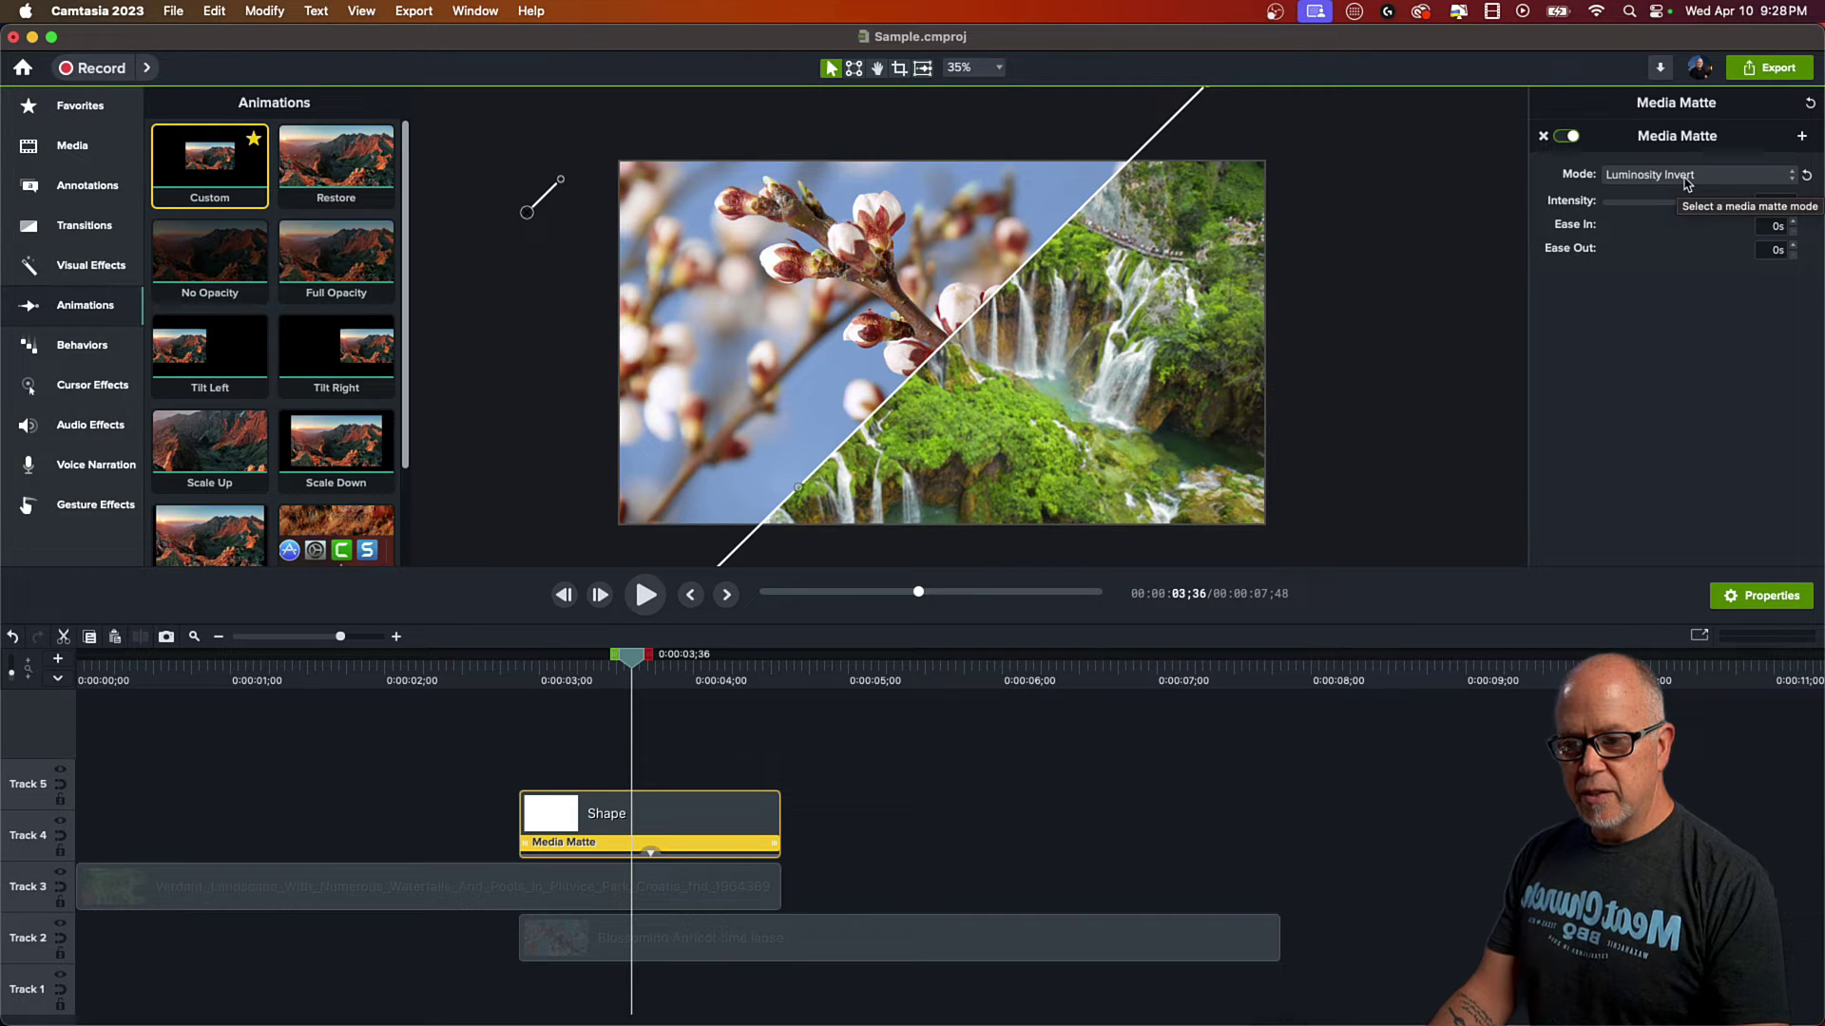
{"action": "left_click", "coordinate": [652, 853]}
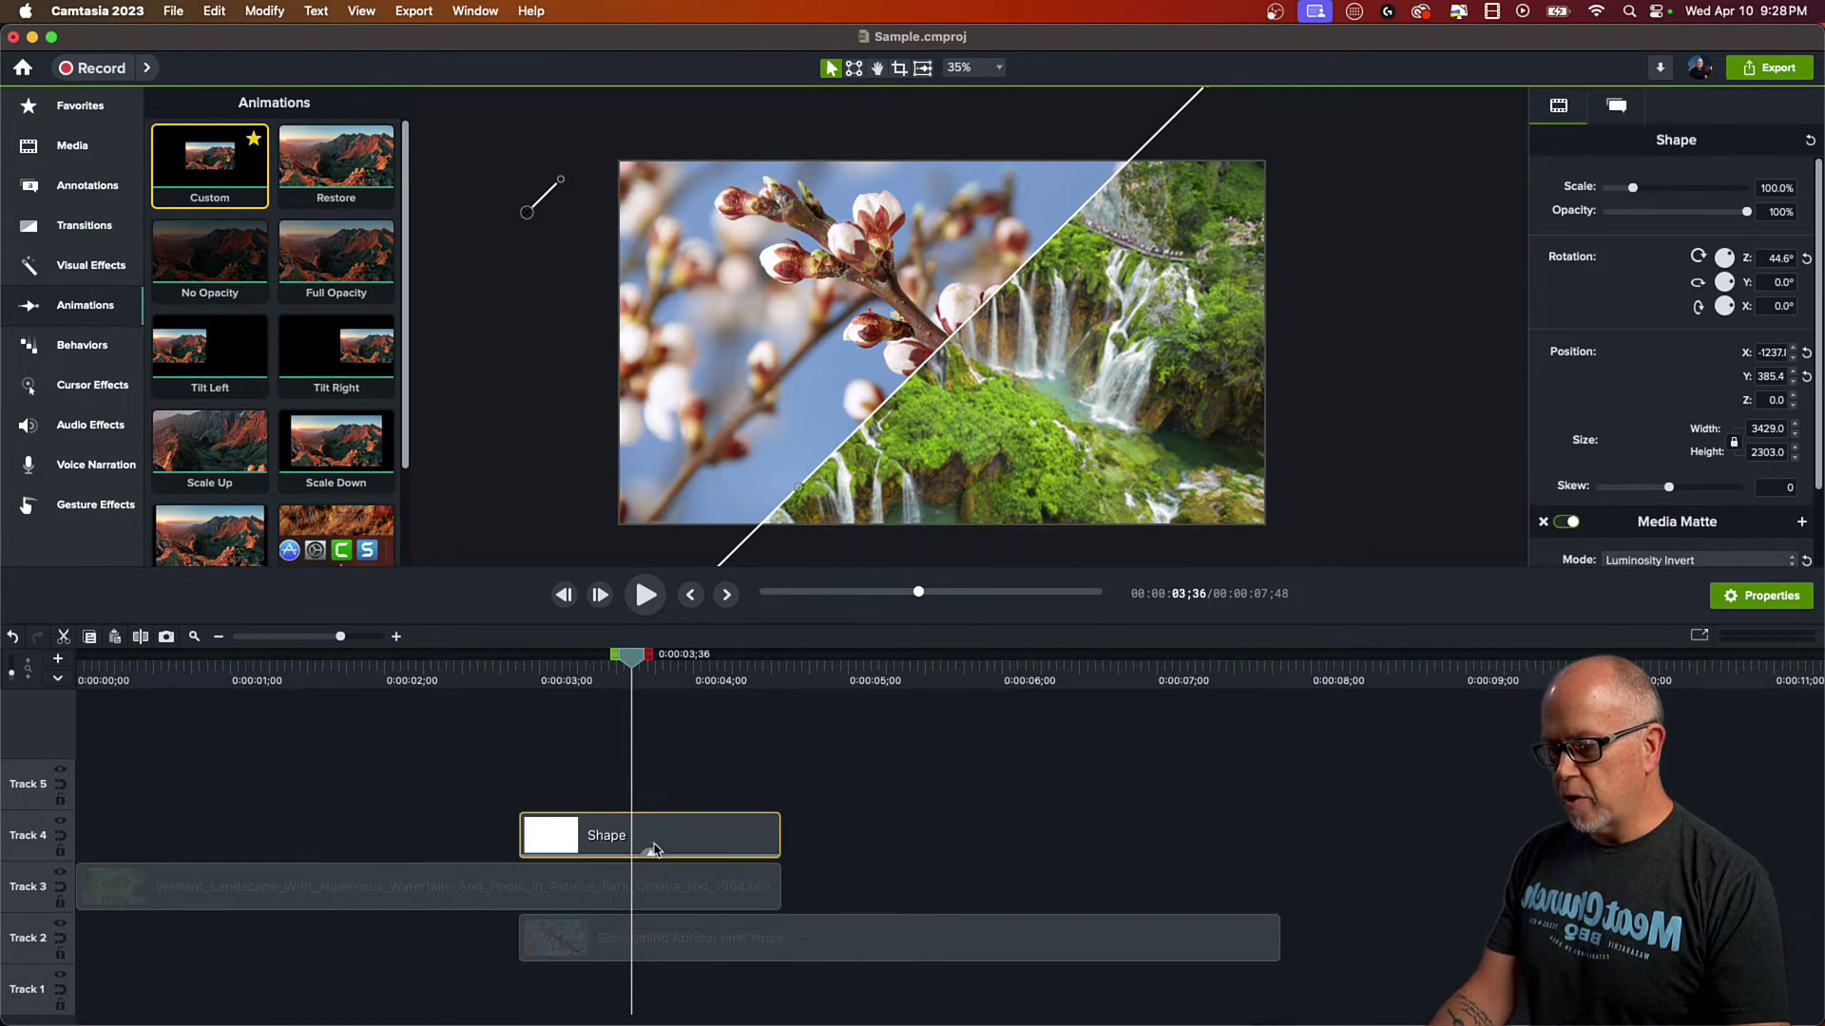
{"action": "left_click", "coordinate": [1616, 106]}
{"action": "left_click", "coordinate": [1774, 260]}
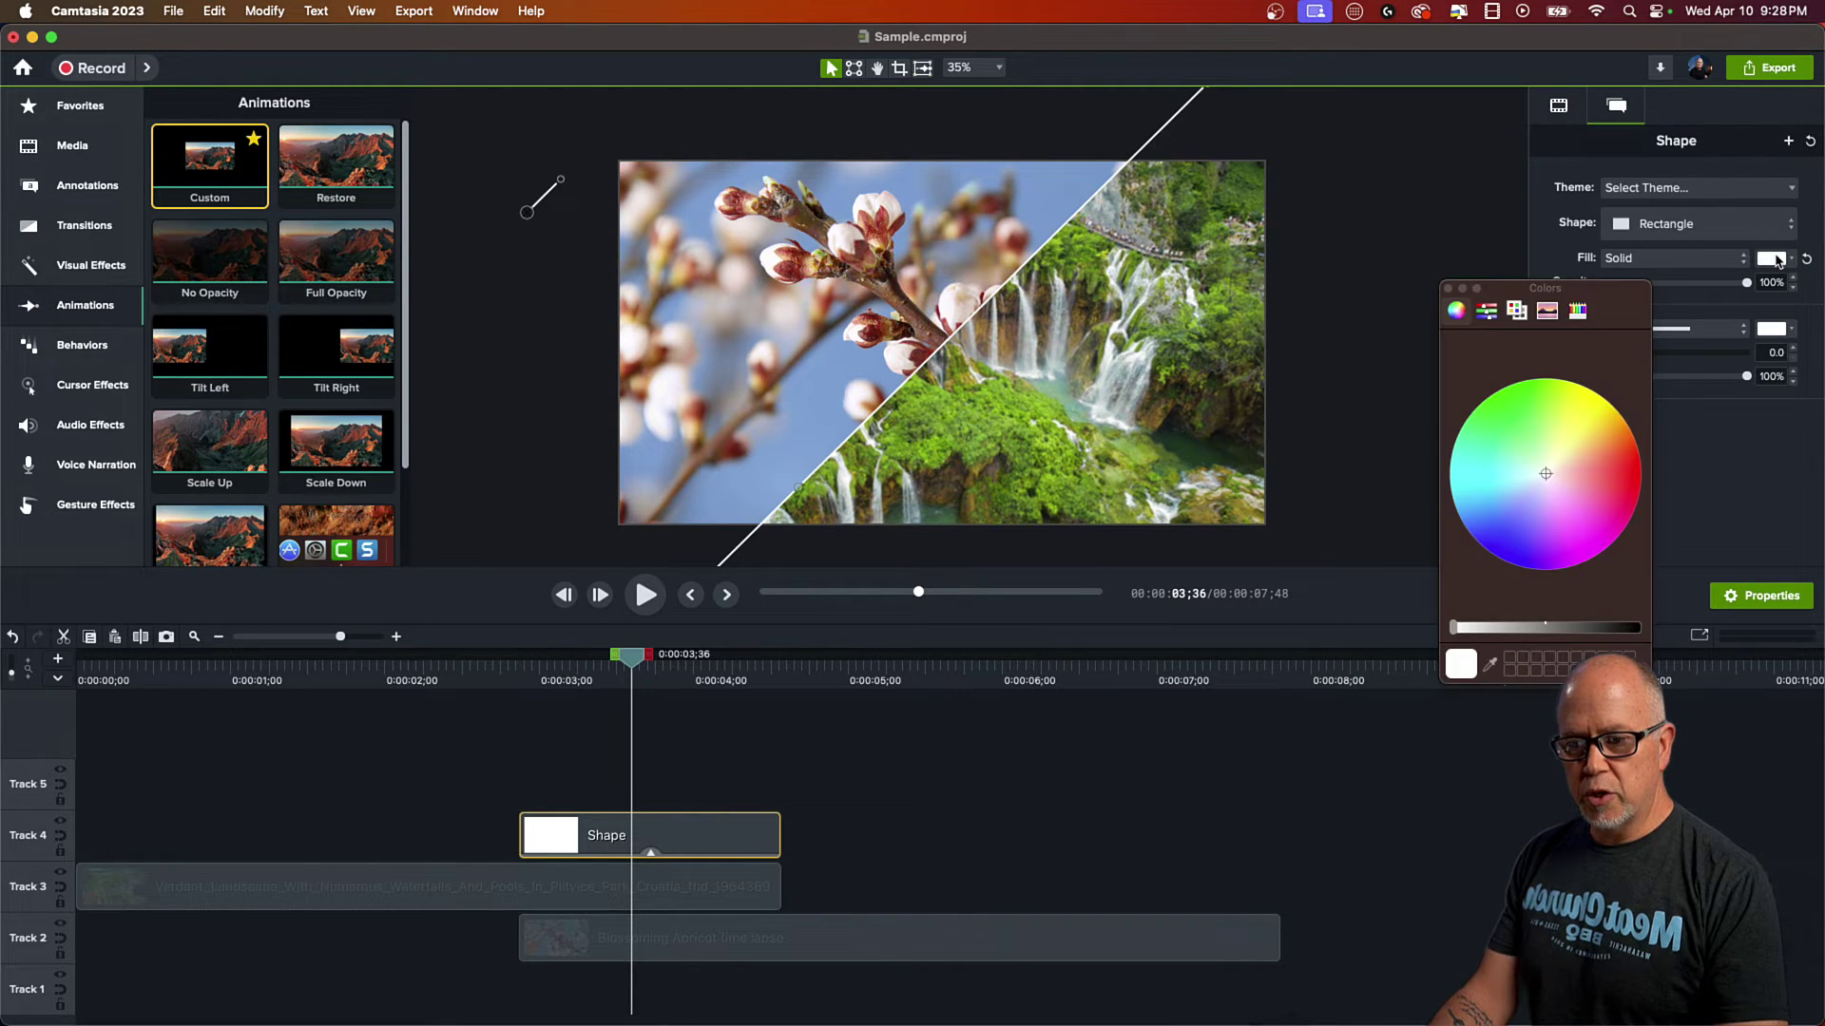
{"action": "left_click_drag", "start_coordinate": [1549, 634], "coordinate": [1545, 629]}
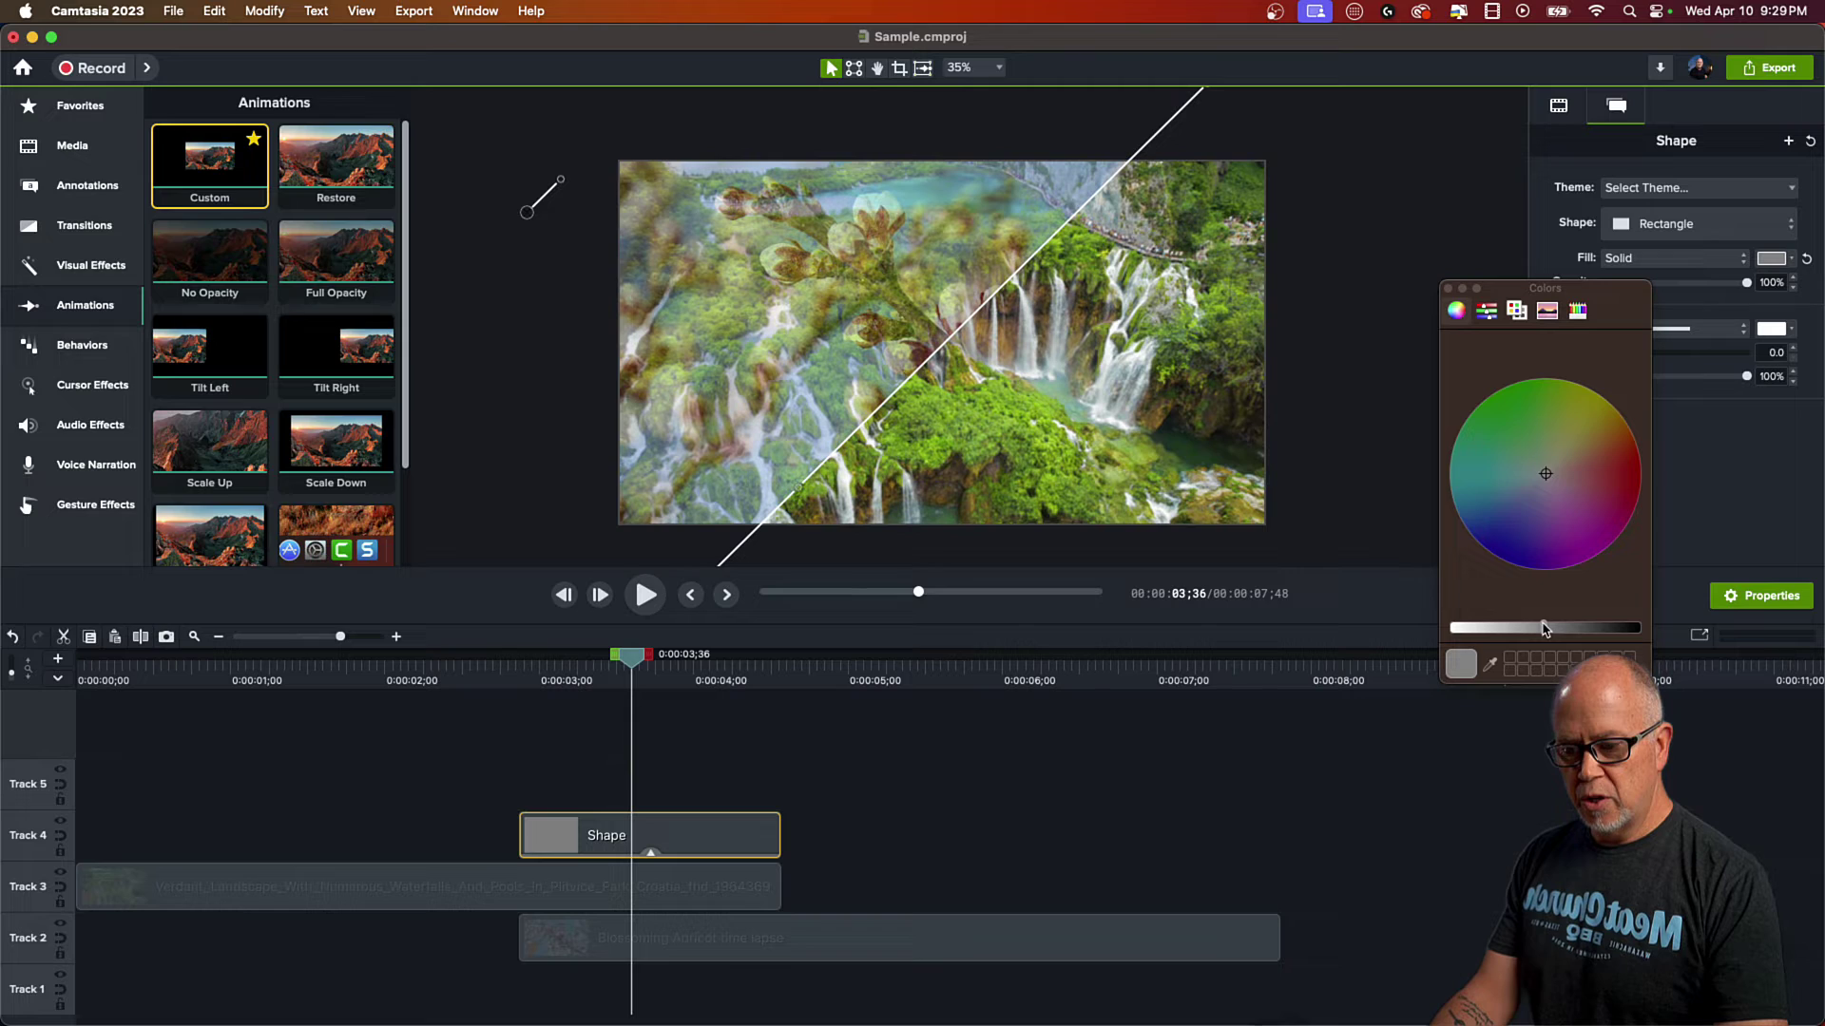
{"action": "left_click", "coordinate": [1449, 289]}
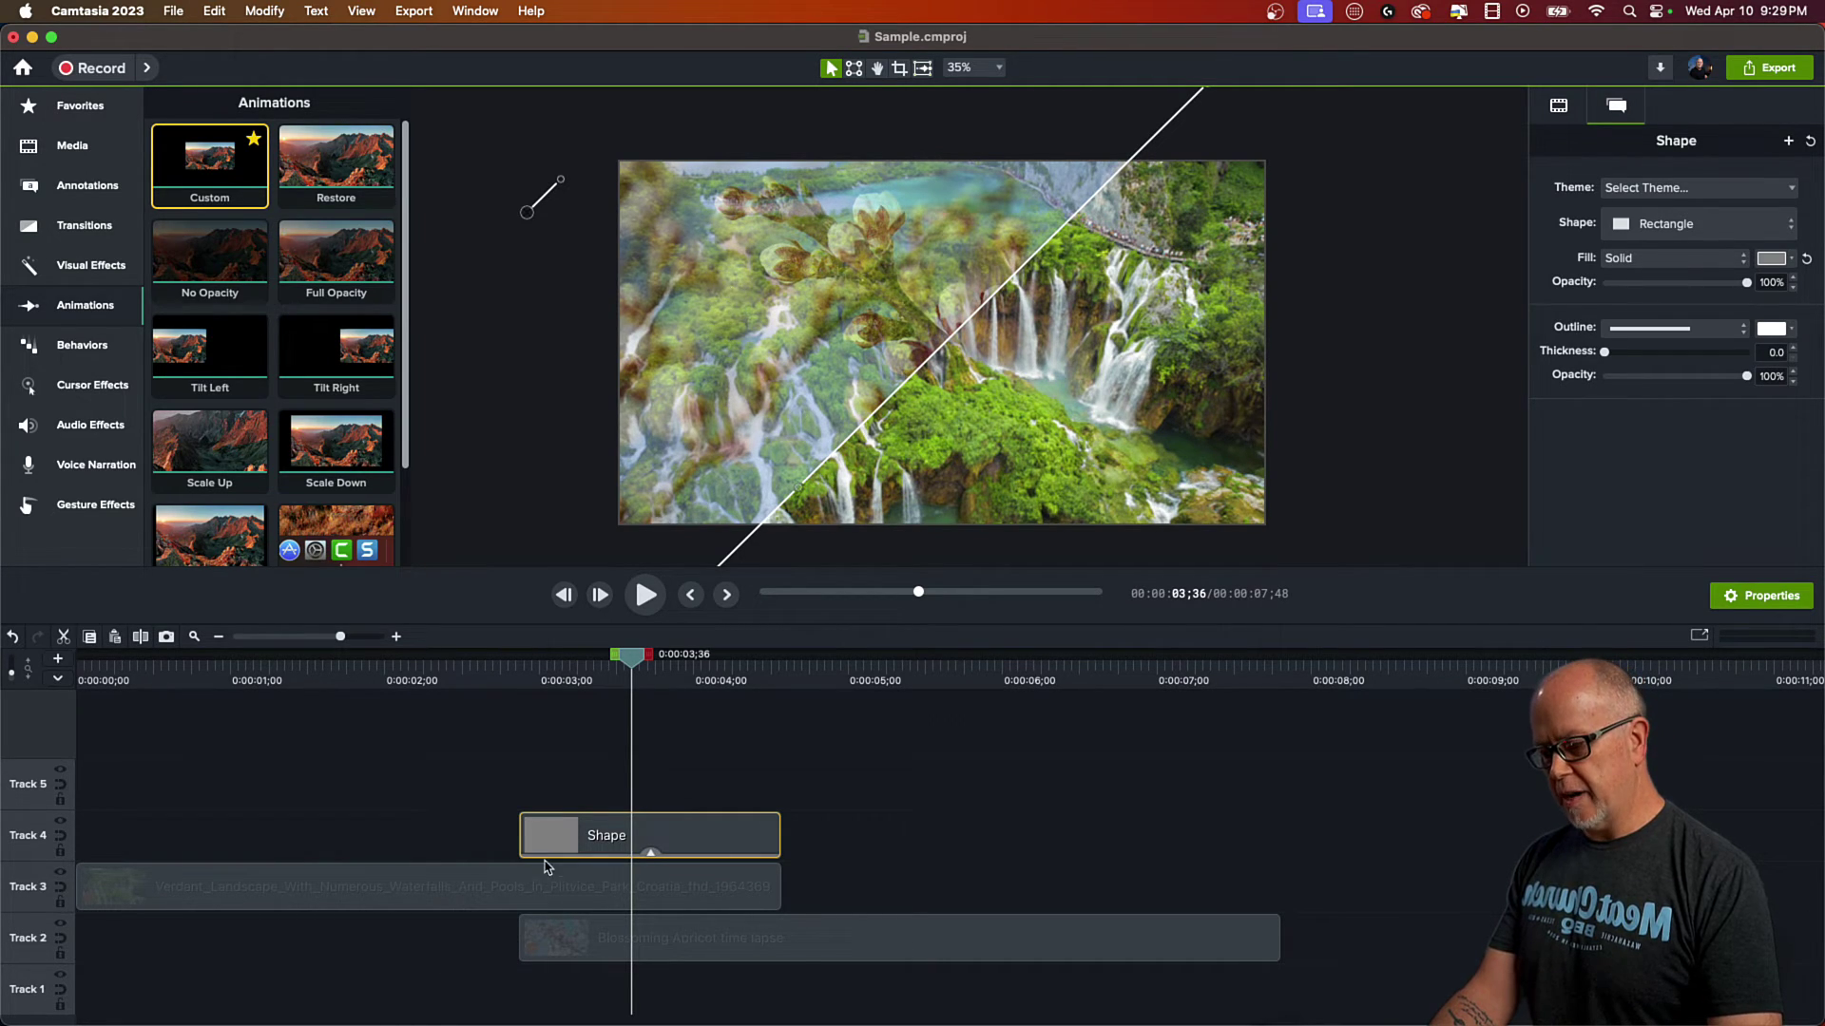
Step: Move the grey shape slightly farther across the canvas to examine how the waterfall and apricot clips blend beneath it
{"action": "left_click", "coordinate": [514, 895]}
{"action": "left_click", "coordinate": [562, 945]}
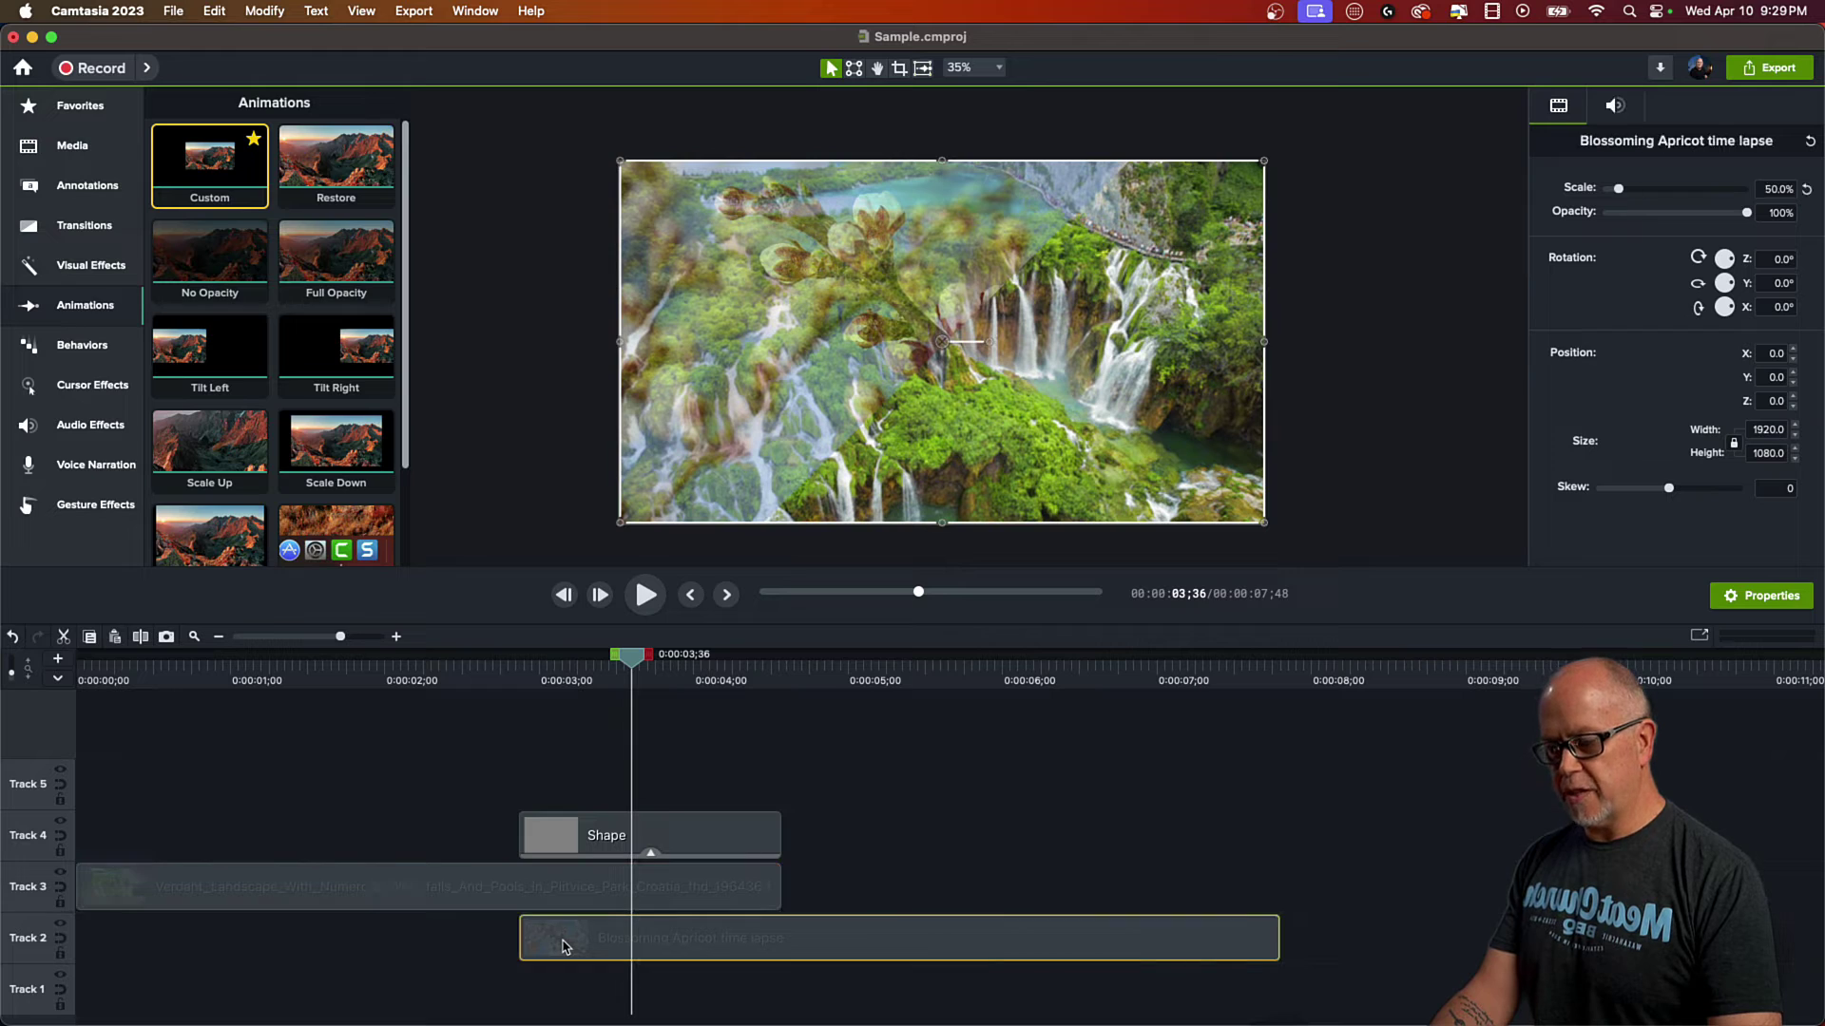
{"action": "left_click", "coordinate": [643, 855]}
{"action": "left_click_drag", "start_coordinate": [529, 191], "coordinate": [860, 520]}
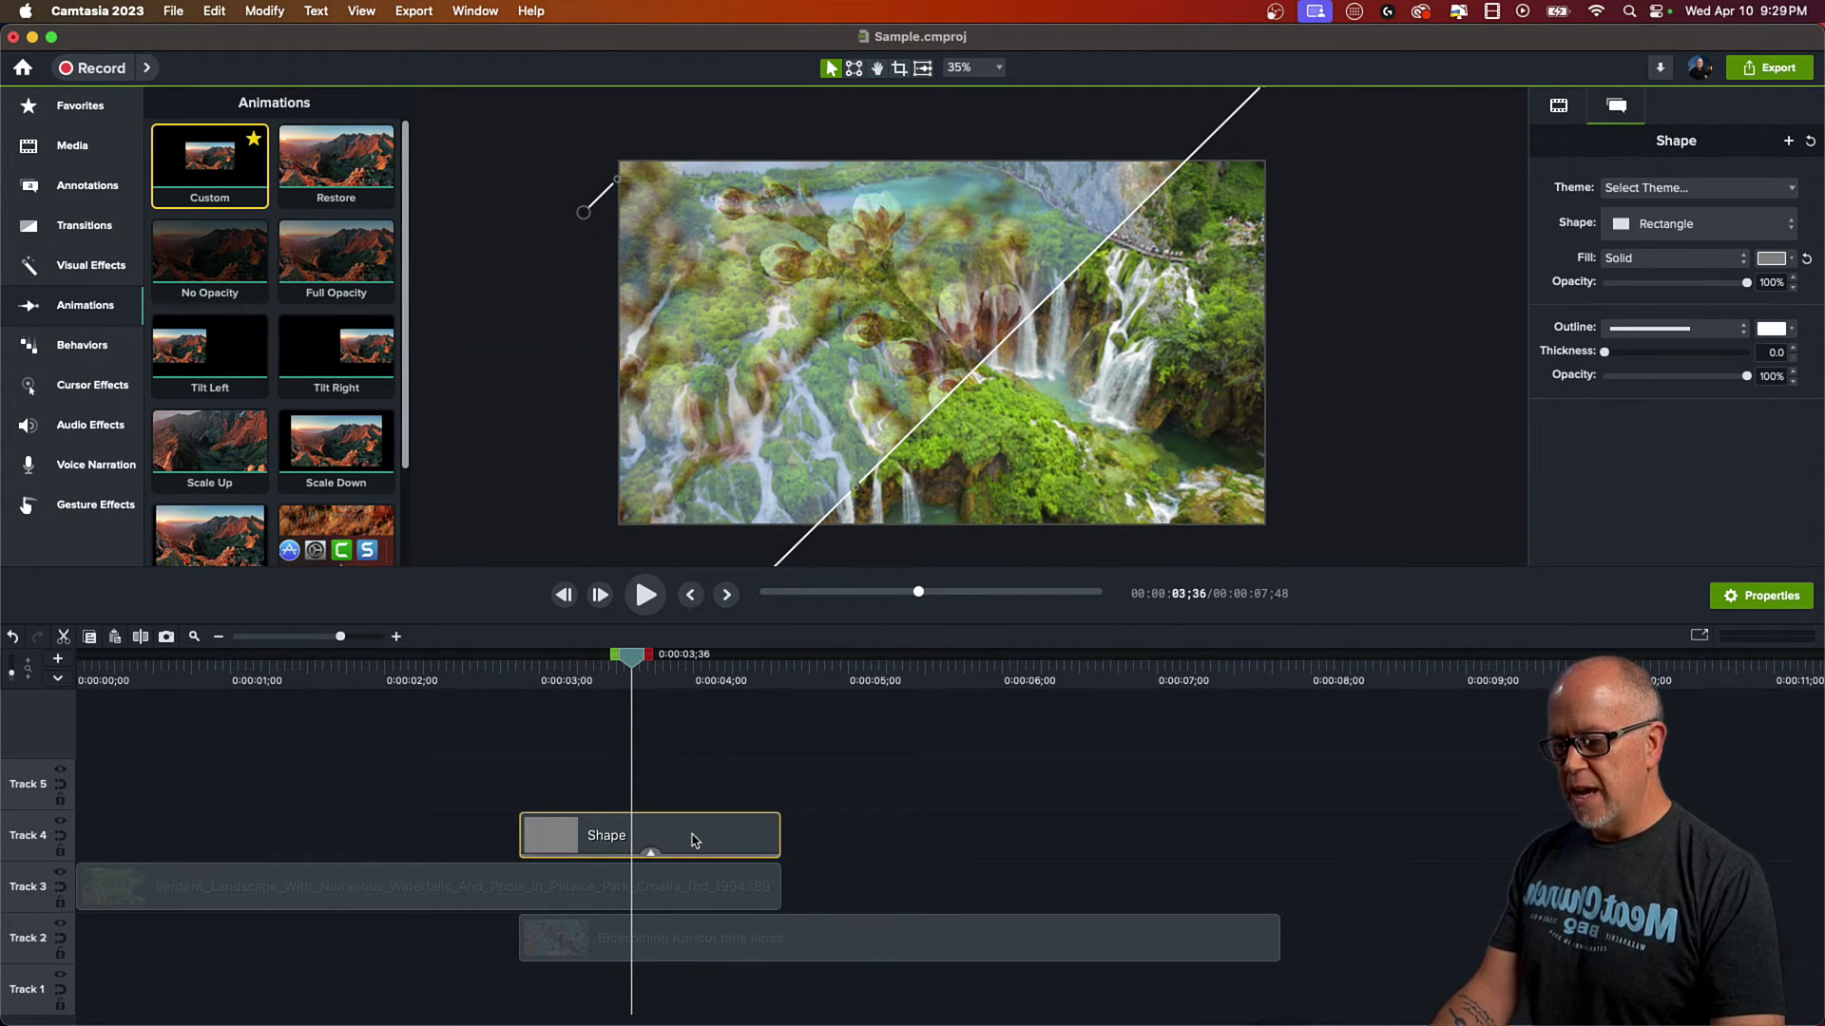
Step: Try a near-black fill on the shape, and return it to a mid grey
{"action": "left_click", "coordinate": [1771, 258]}
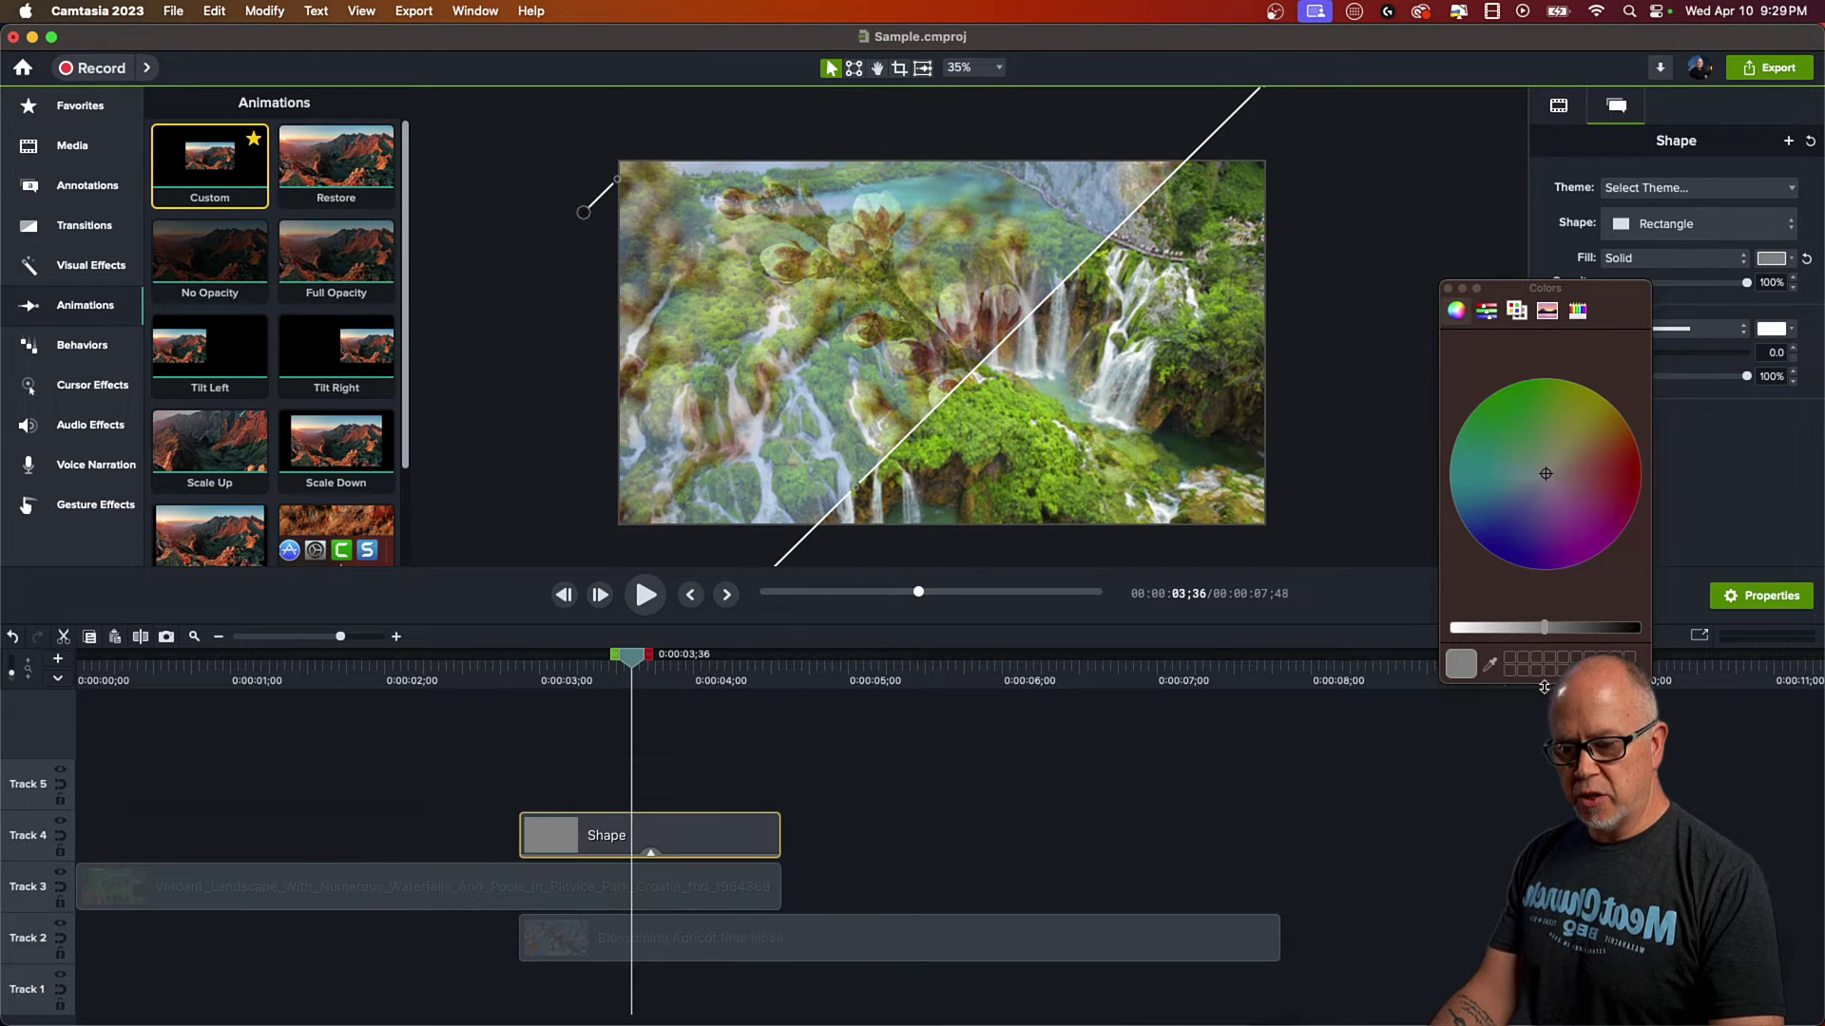
{"action": "left_click_drag", "start_coordinate": [1544, 632], "coordinate": [1598, 635]}
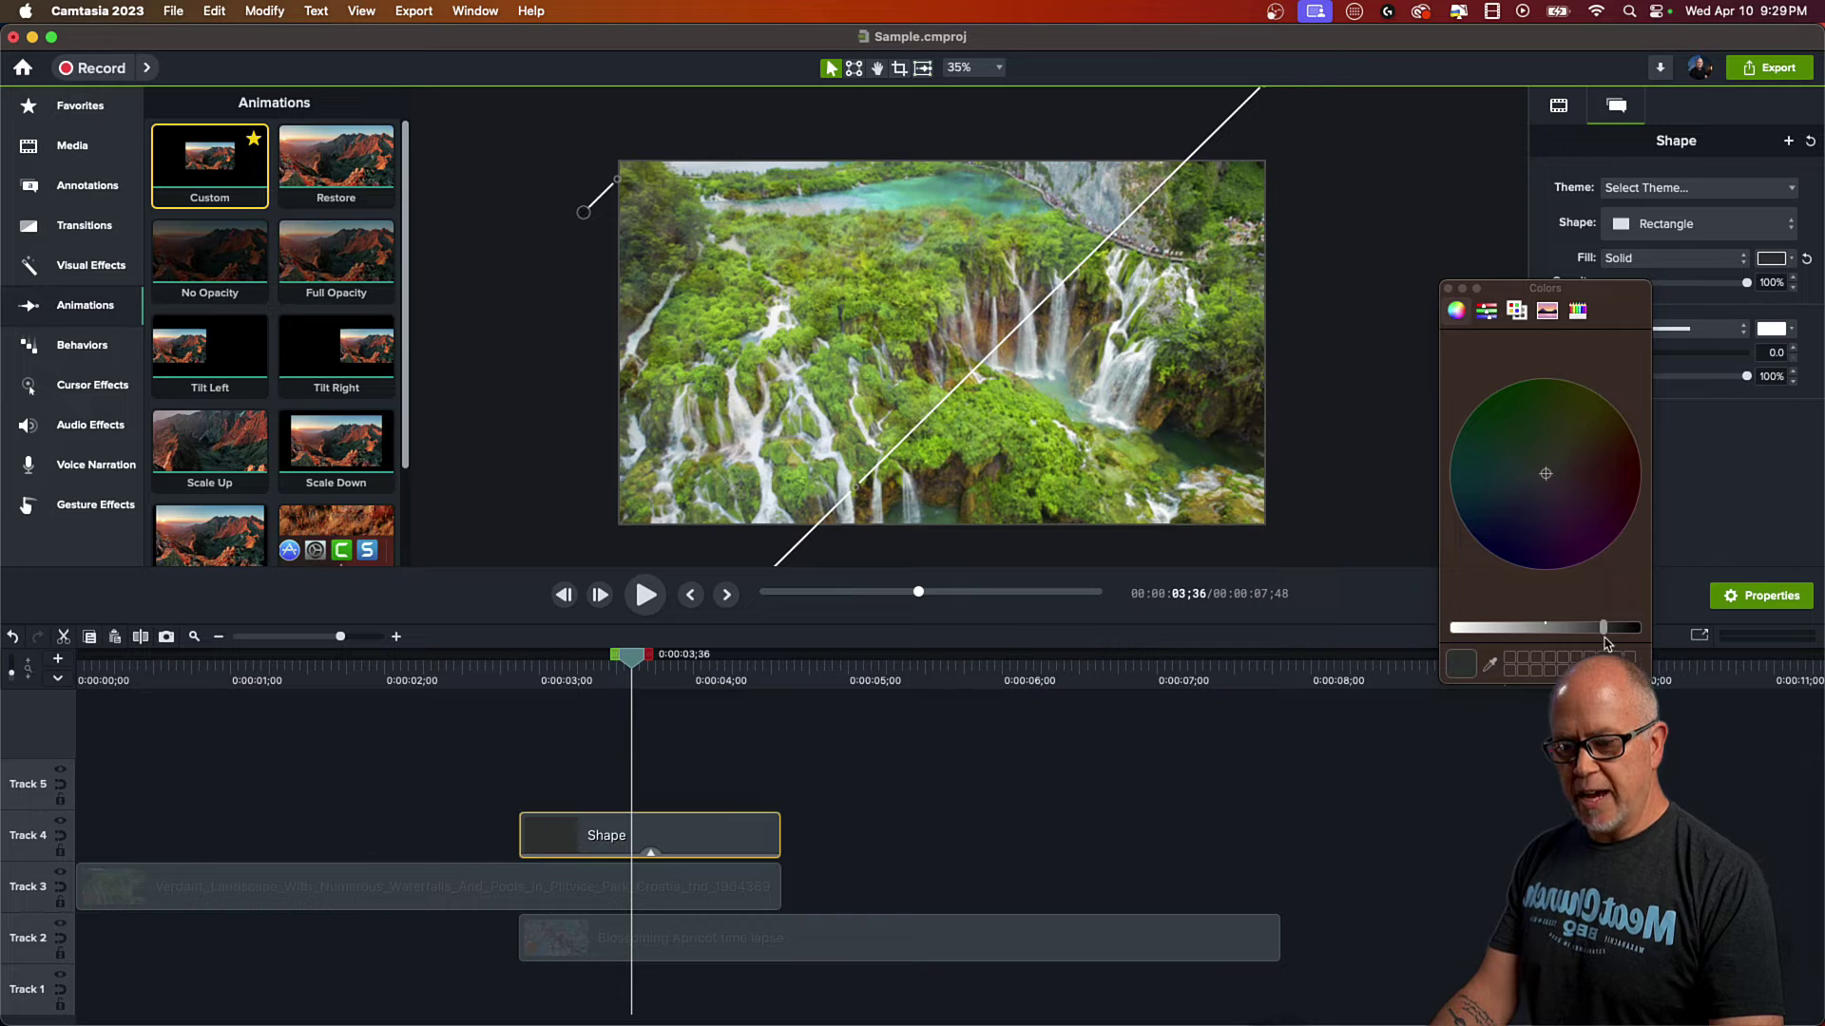
{"action": "left_click_drag", "start_coordinate": [1605, 635], "coordinate": [1540, 651]}
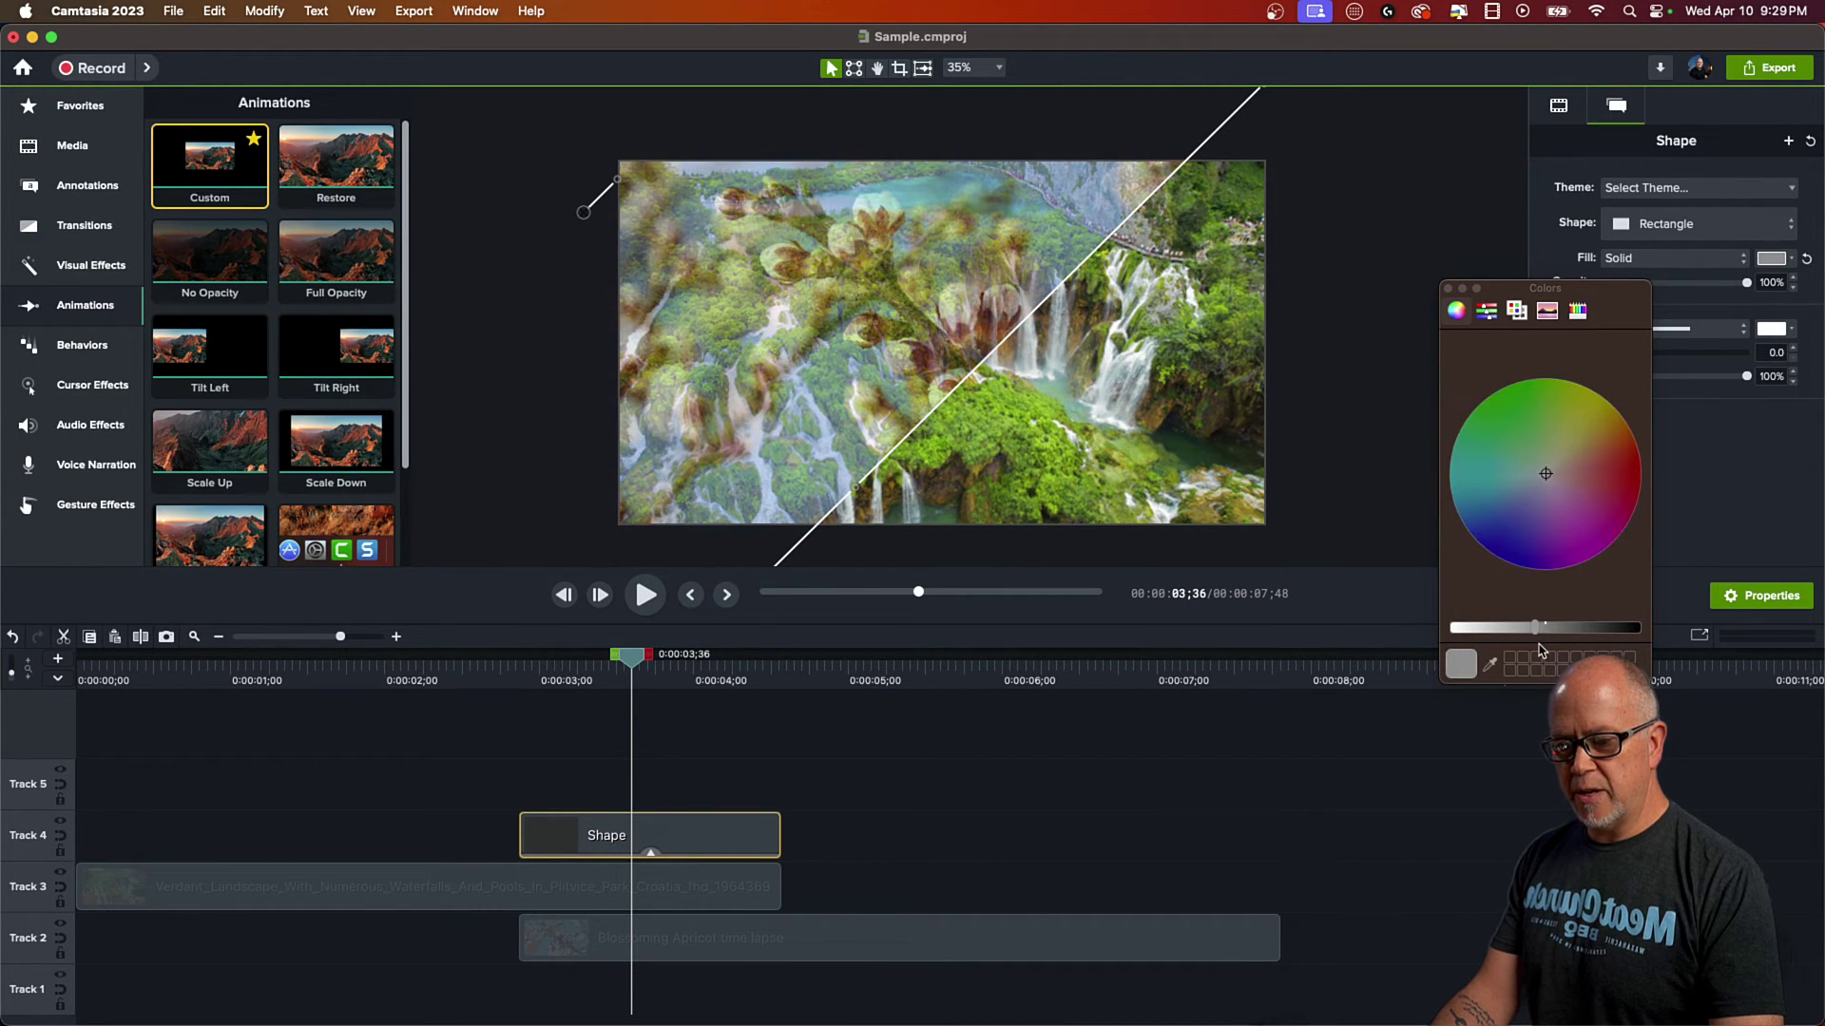
{"action": "left_click", "coordinate": [1448, 297]}
{"action": "left_click", "coordinate": [1448, 289]}
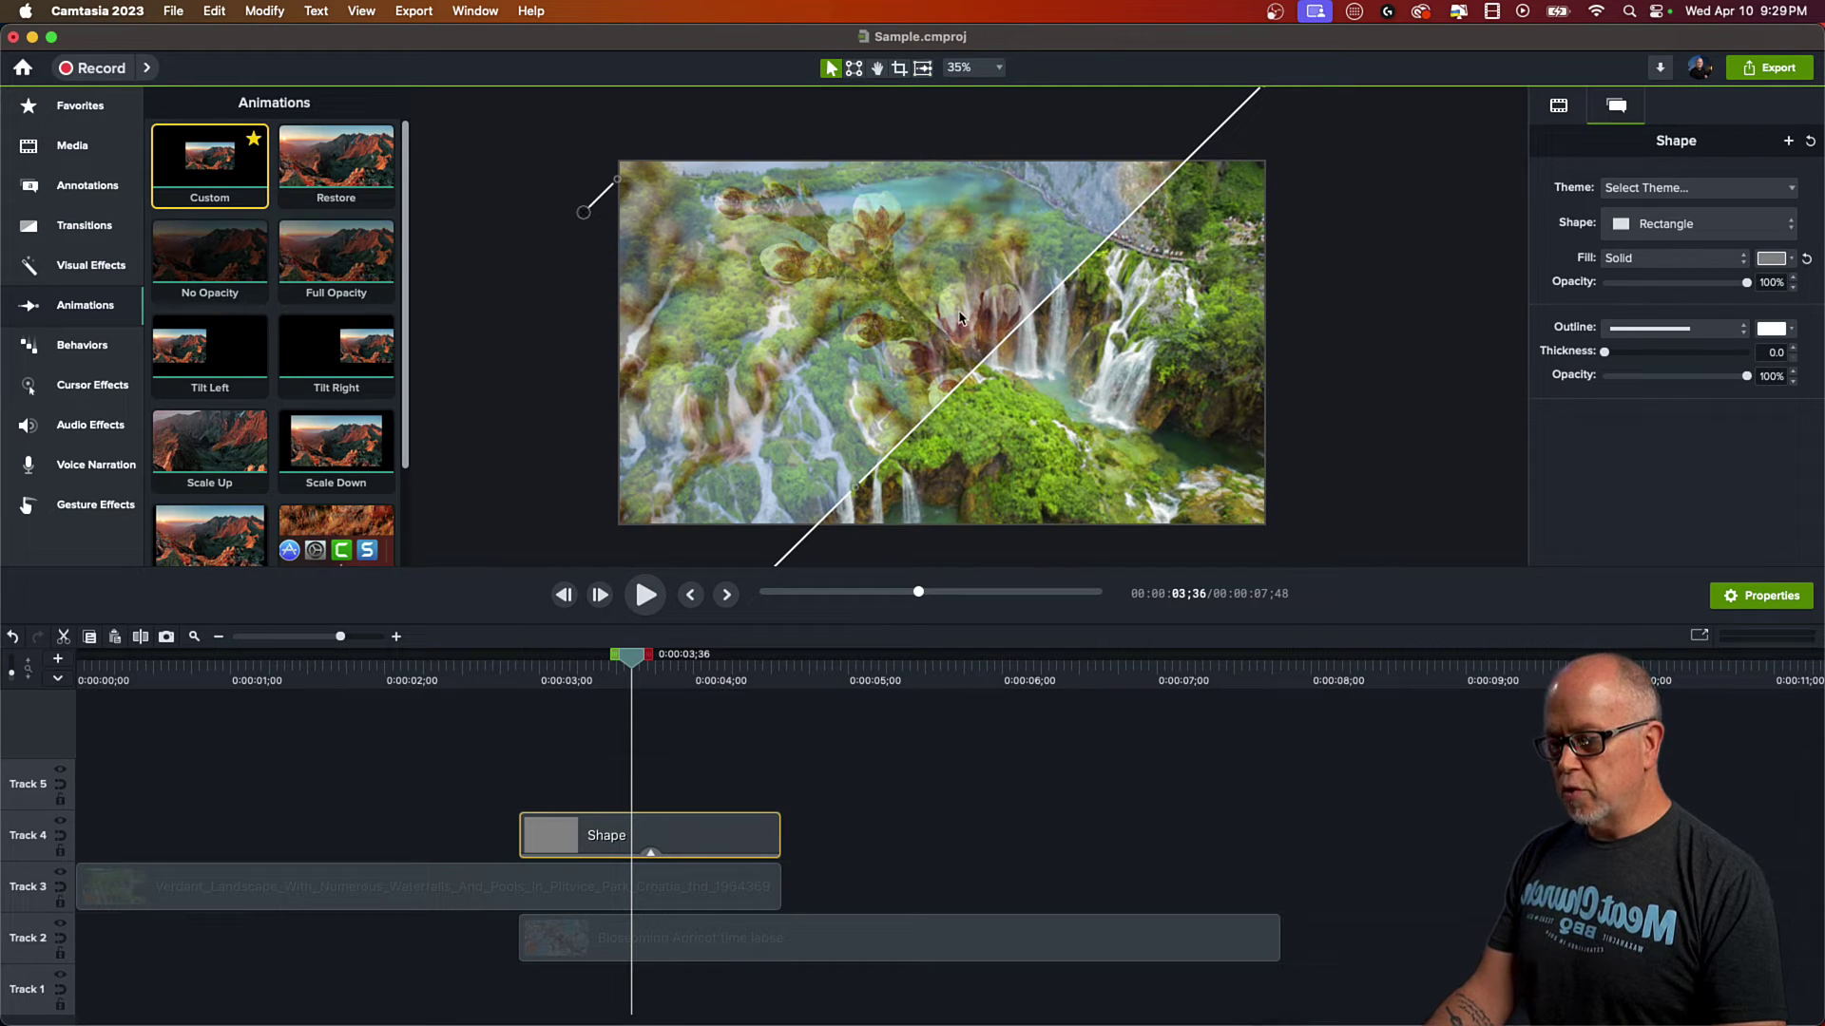
Step: Move the shape completely off the canvas on its left side, leaving the whole waterfall uncovered
{"action": "left_click_drag", "start_coordinate": [993, 287], "coordinate": [426, 274]}
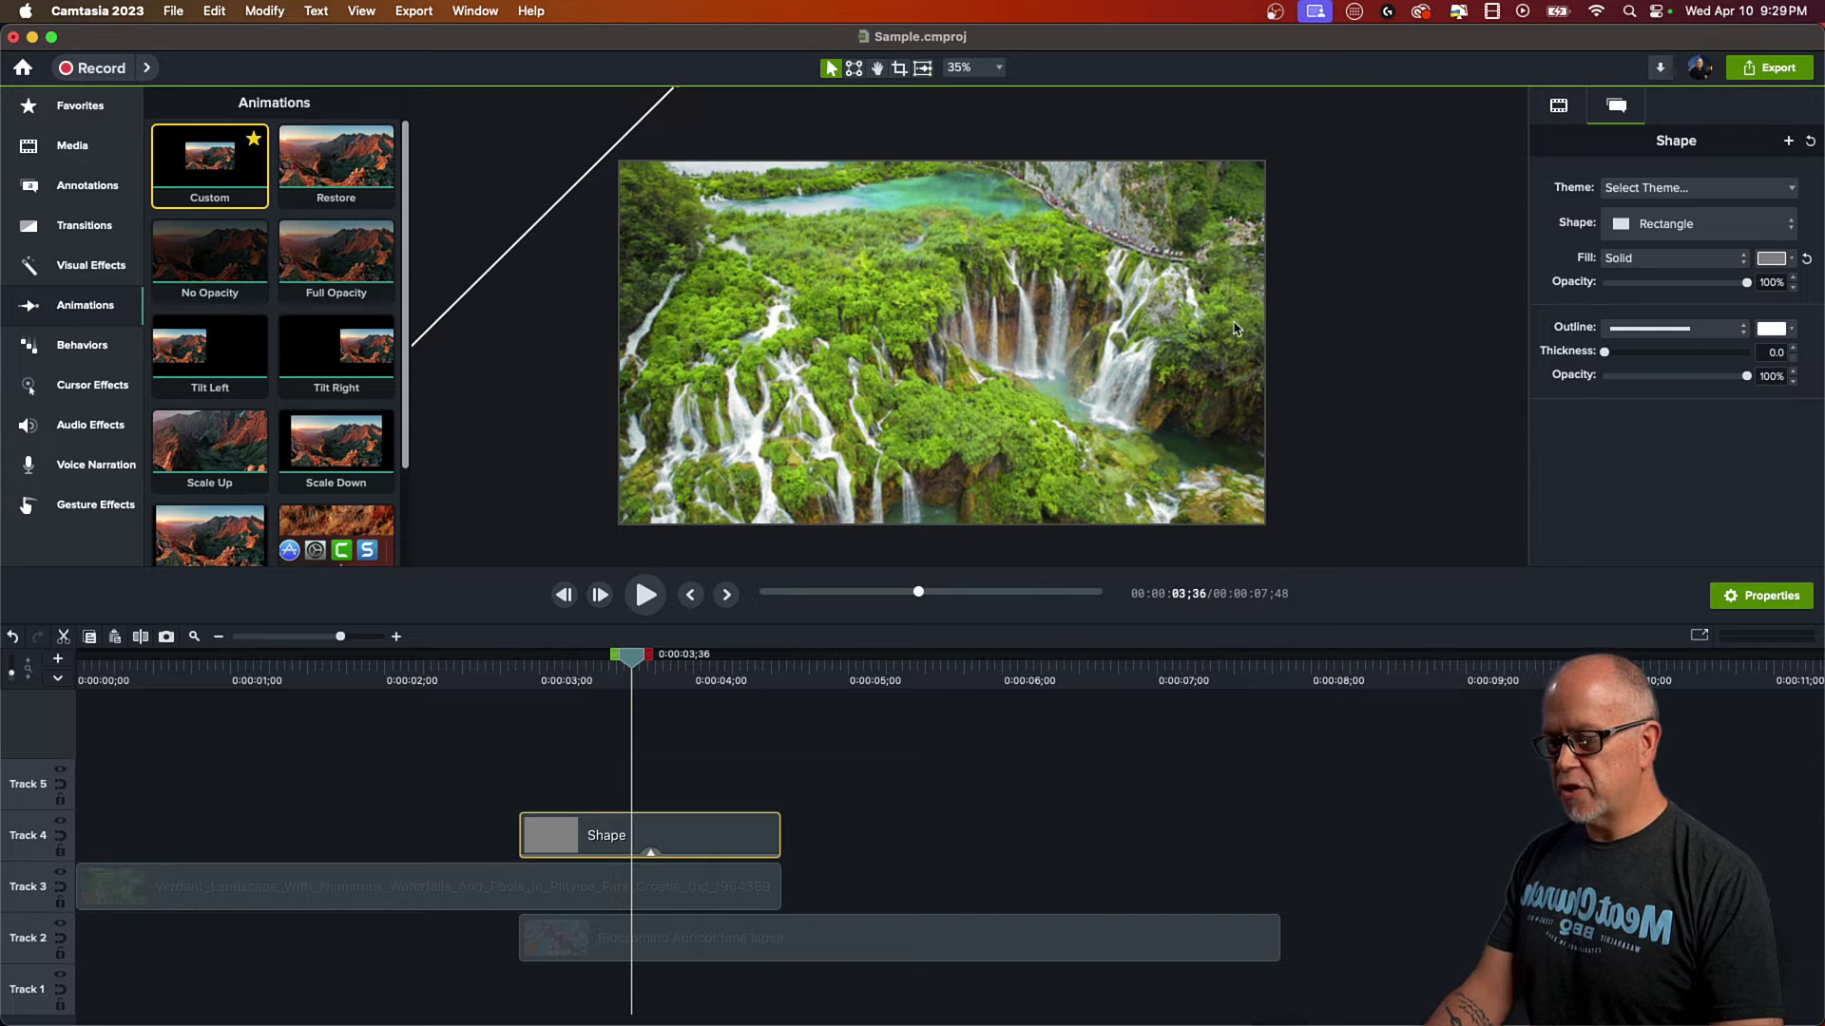
{"action": "scroll", "coordinate": [1387, 371], "scroll_direction": "down", "scroll_amount": 3}
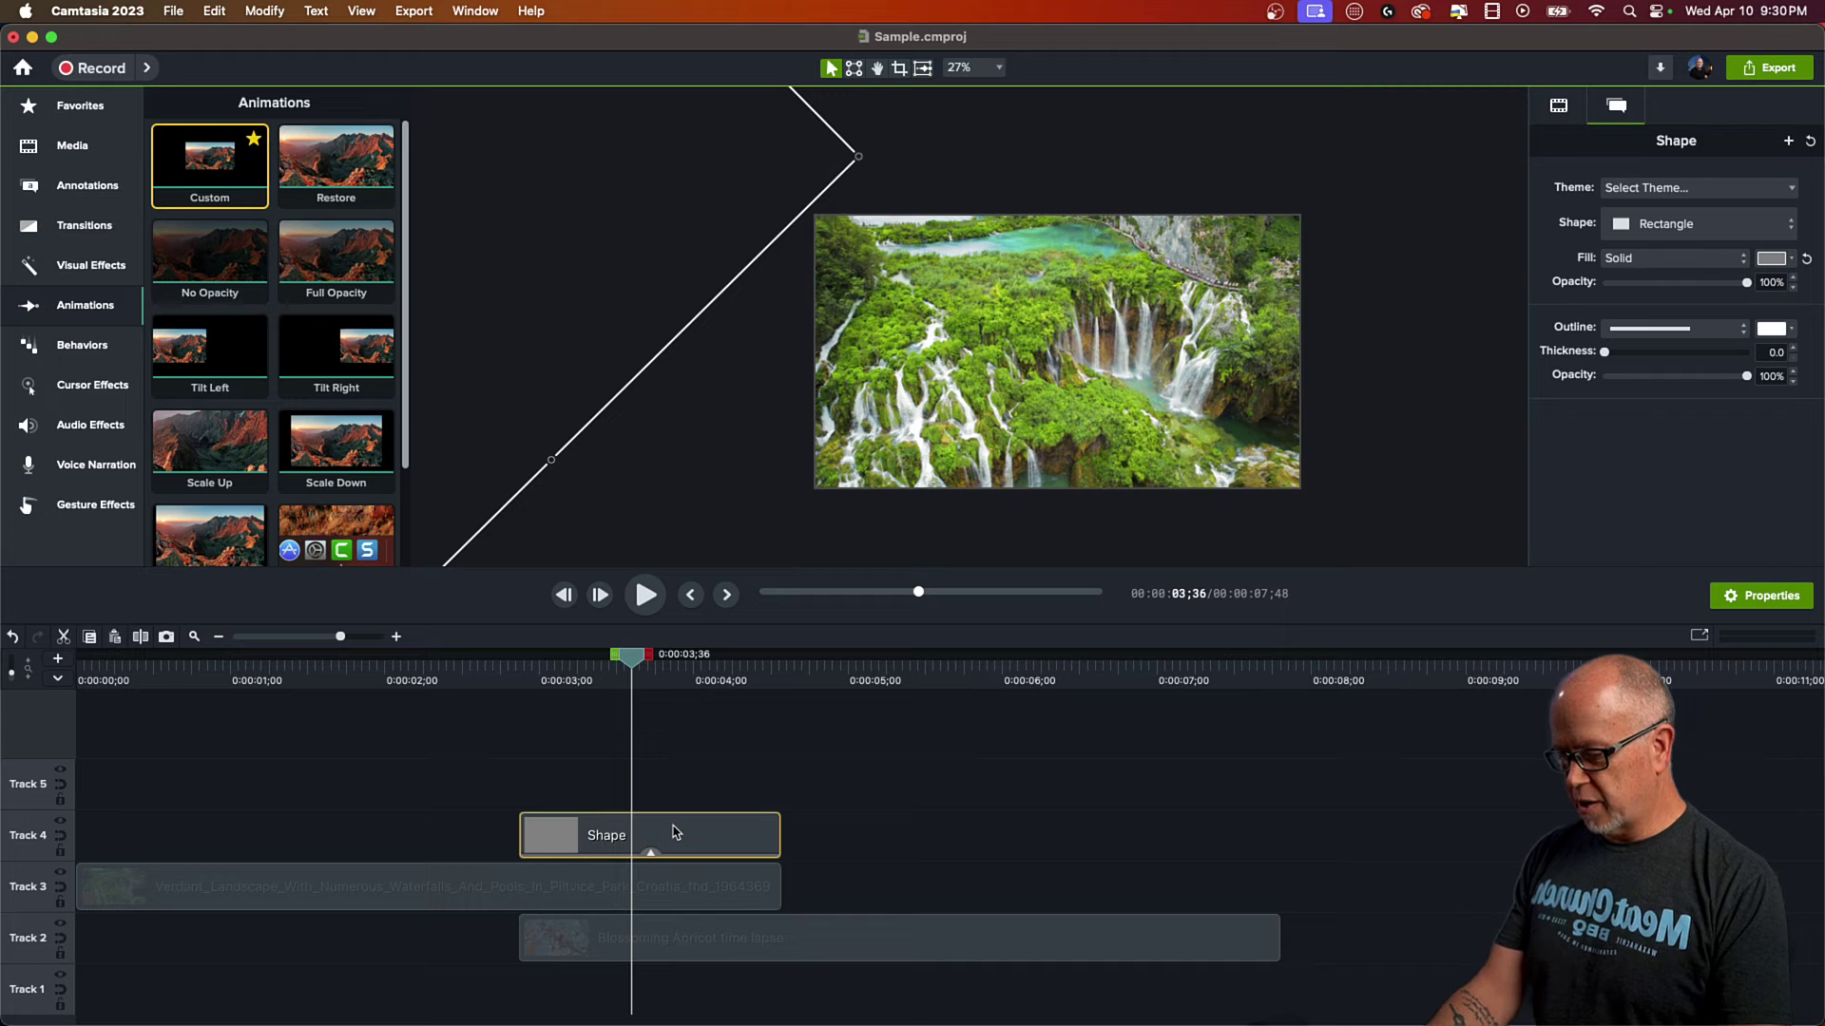
Step: Duplicate the grey shape onto Track 5 and shift the copy slightly farther away from the canvas than the original
{"action": "key", "text": "super+d"}
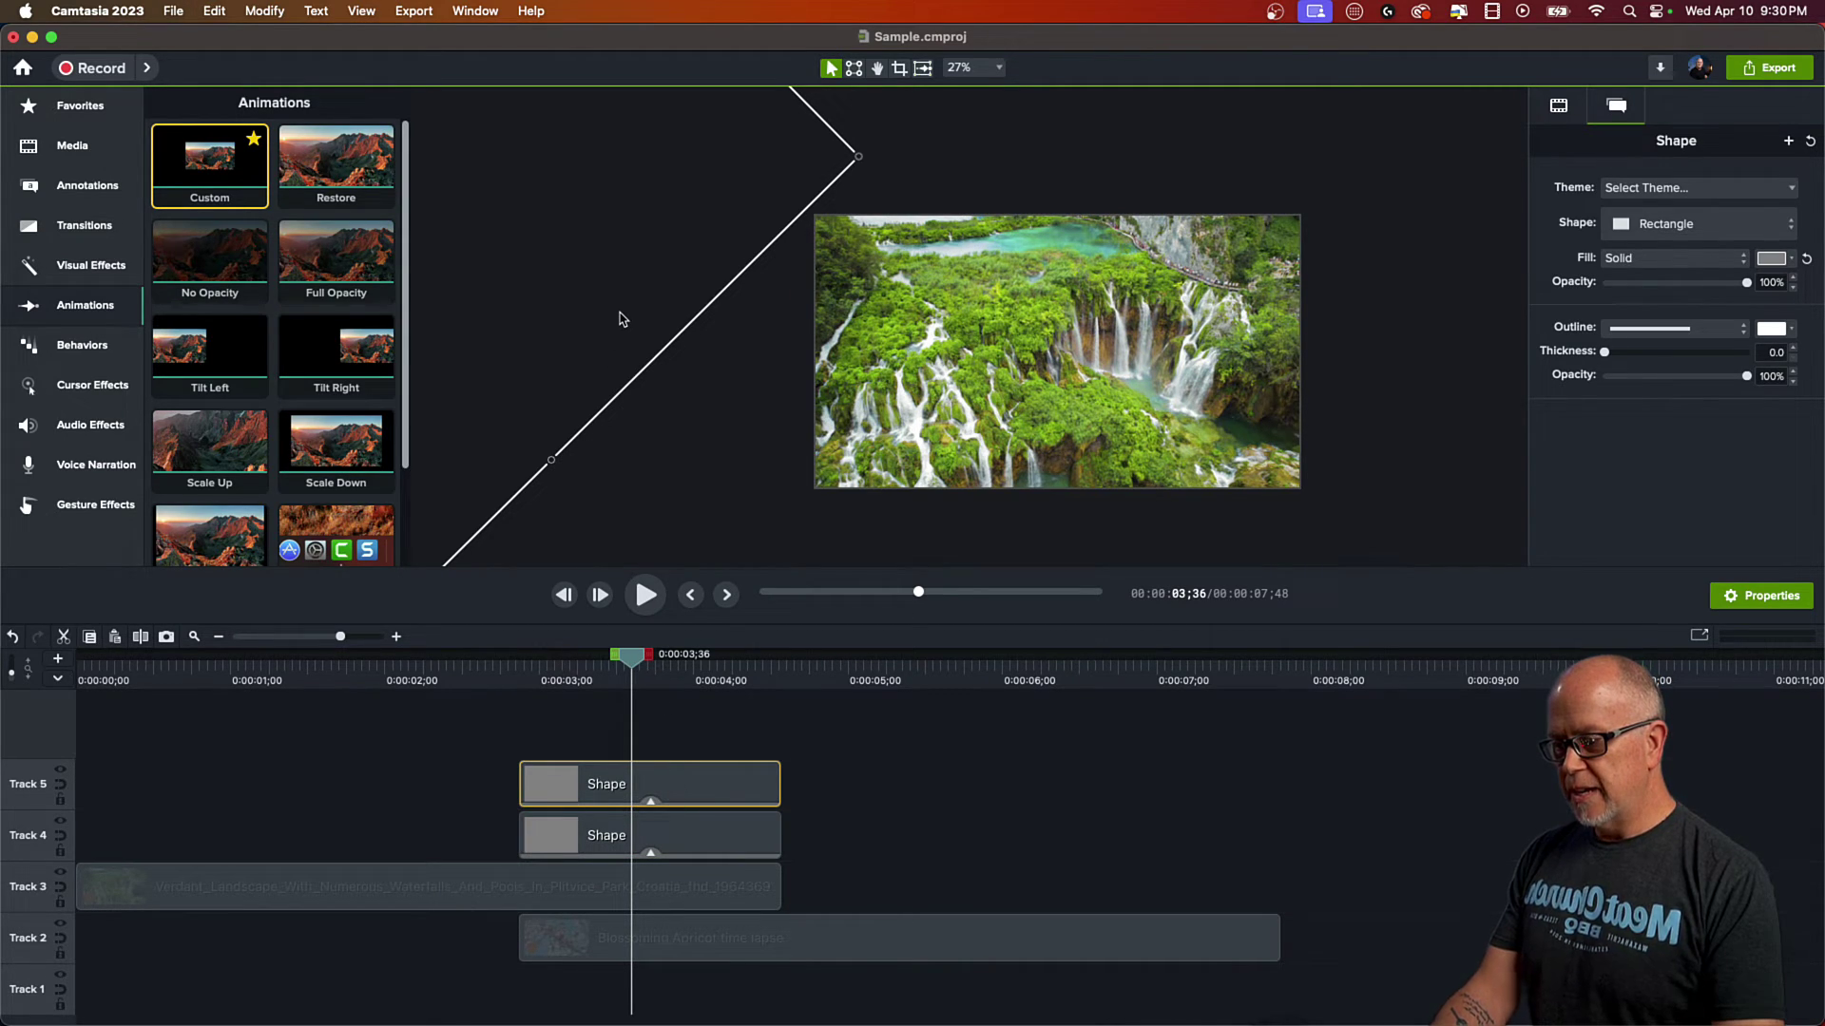
{"action": "left_click_drag", "start_coordinate": [630, 316], "coordinate": [538, 315]}
{"action": "left_click", "coordinate": [676, 829]}
{"action": "key", "text": "super+z"}
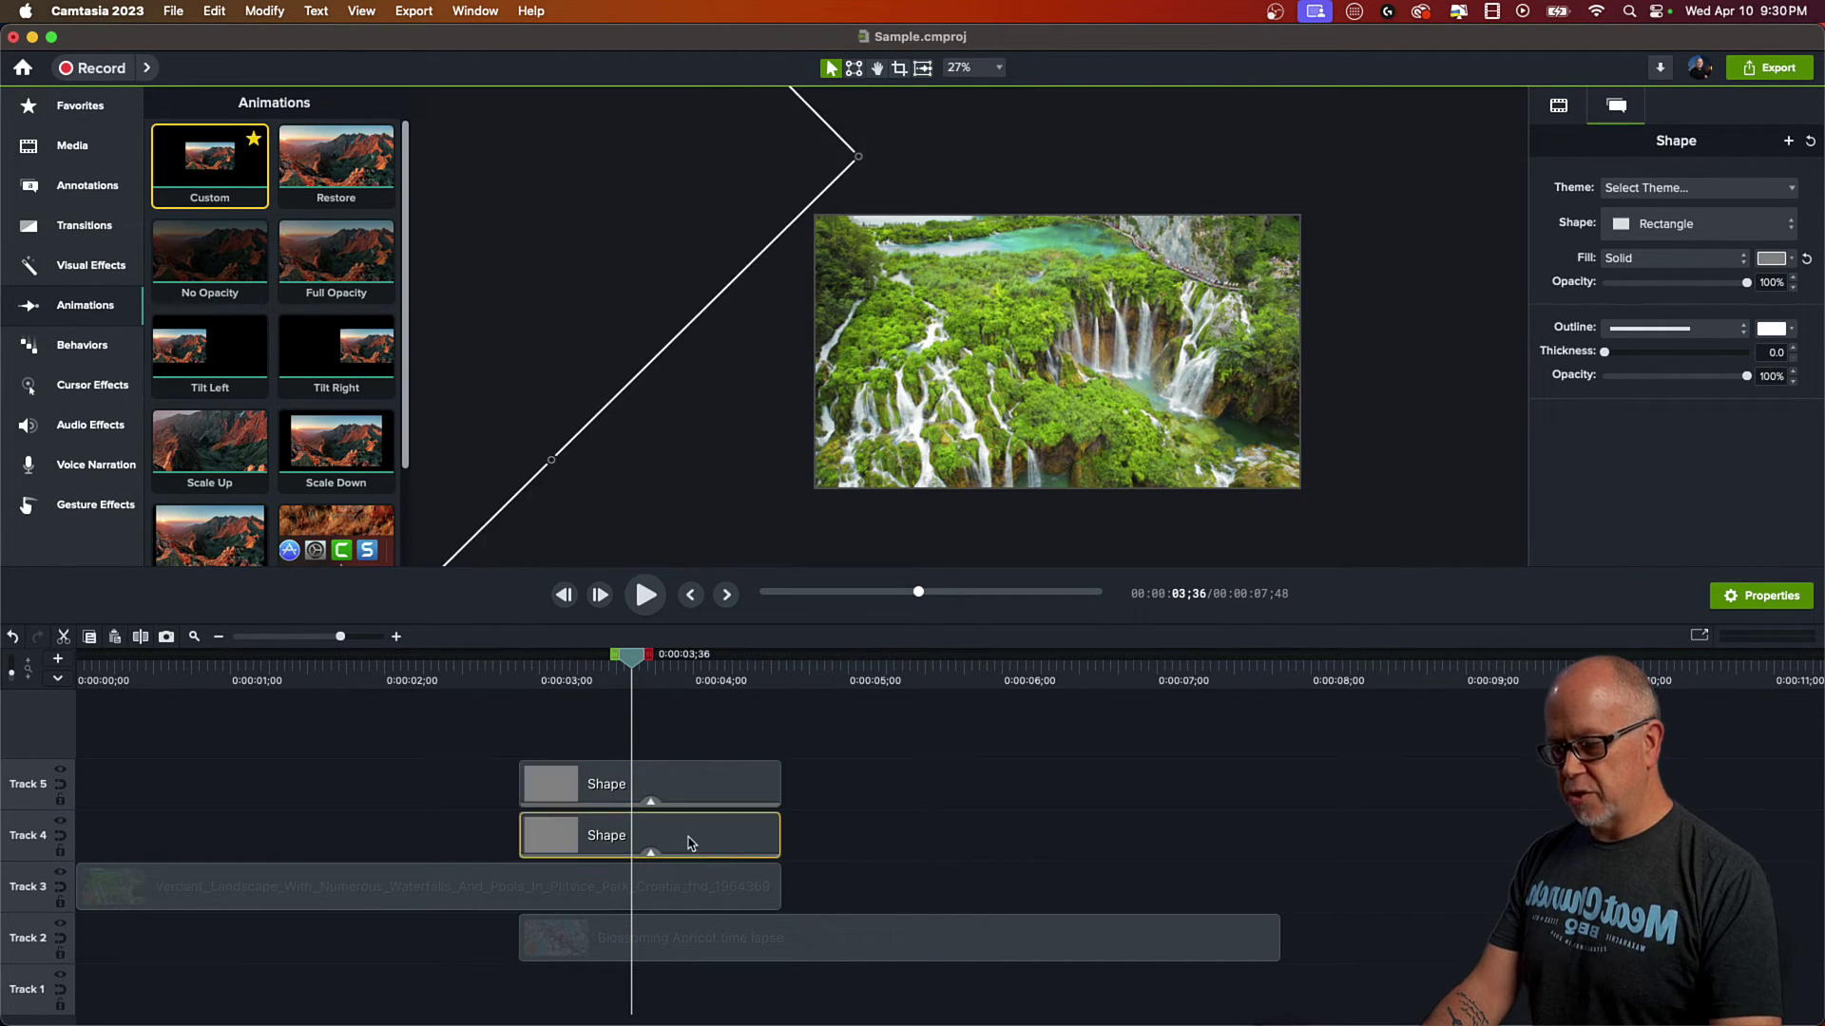
{"action": "left_click", "coordinate": [688, 787]}
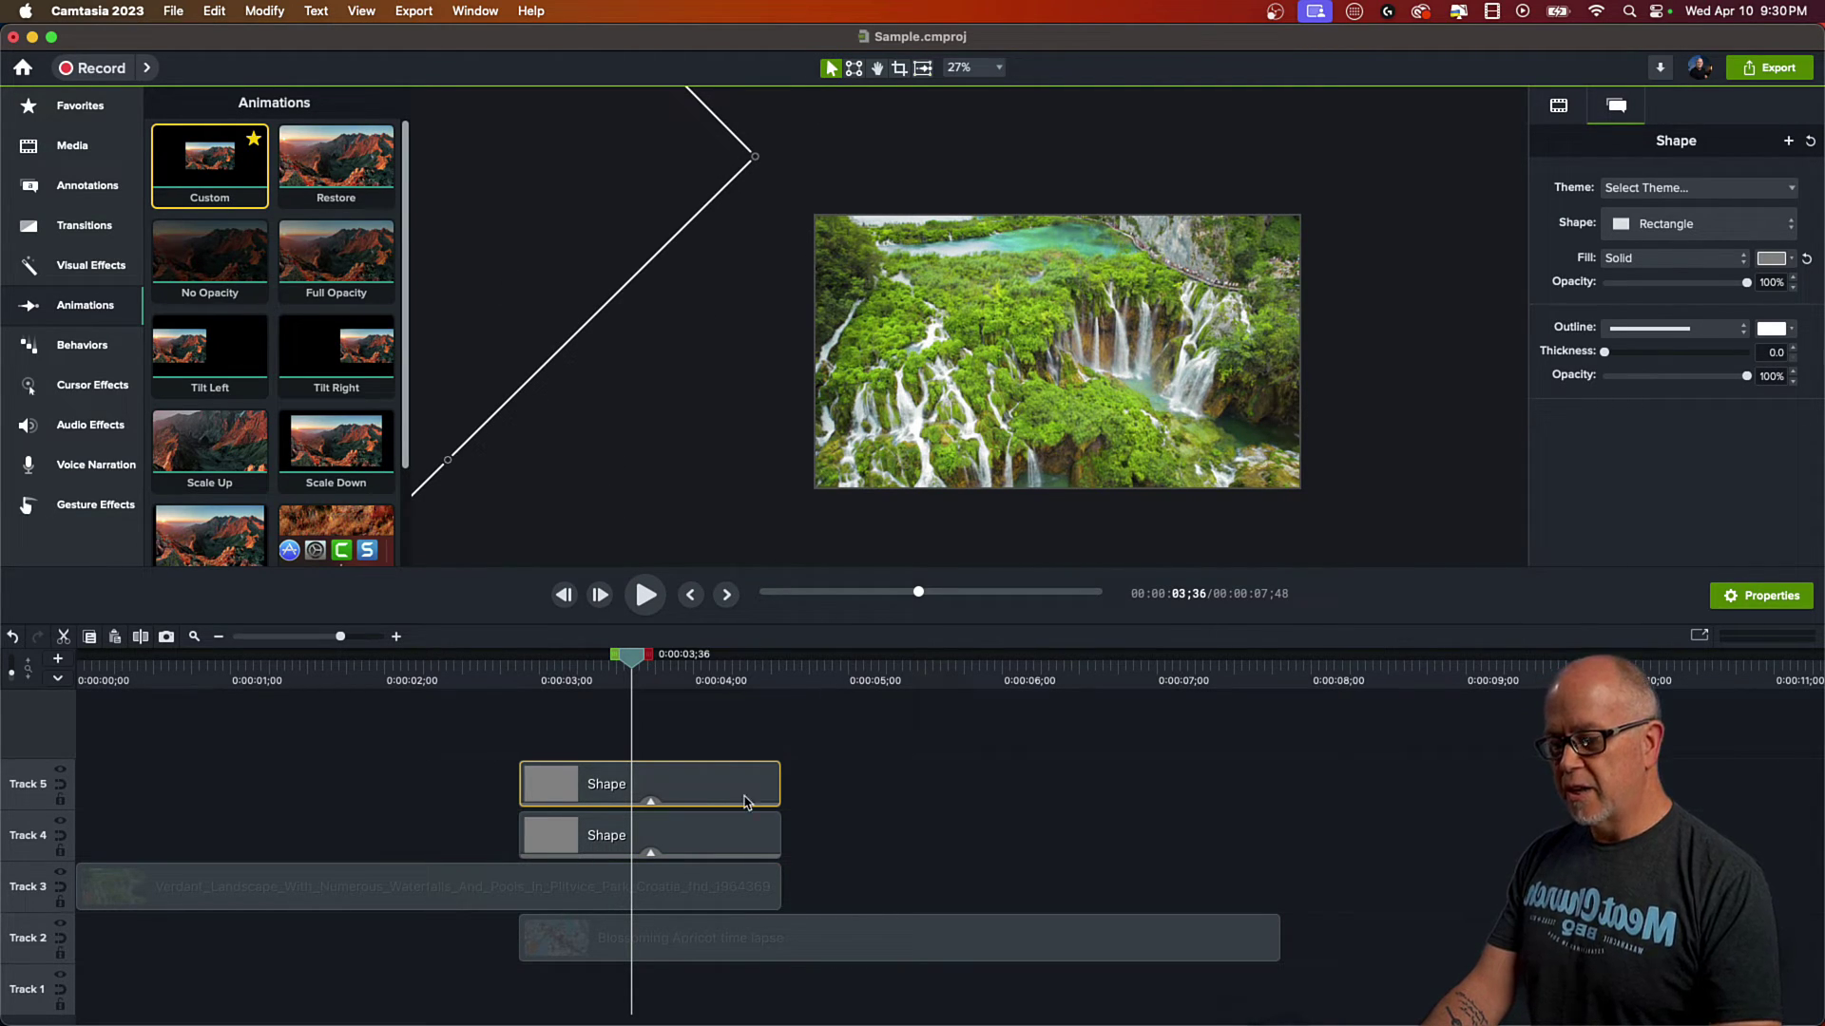
Step: Change the solid fill of the duplicated shape on Track 5 to white
{"action": "left_click", "coordinate": [1770, 259]}
{"action": "left_click_drag", "start_coordinate": [1502, 628], "coordinate": [1452, 629]}
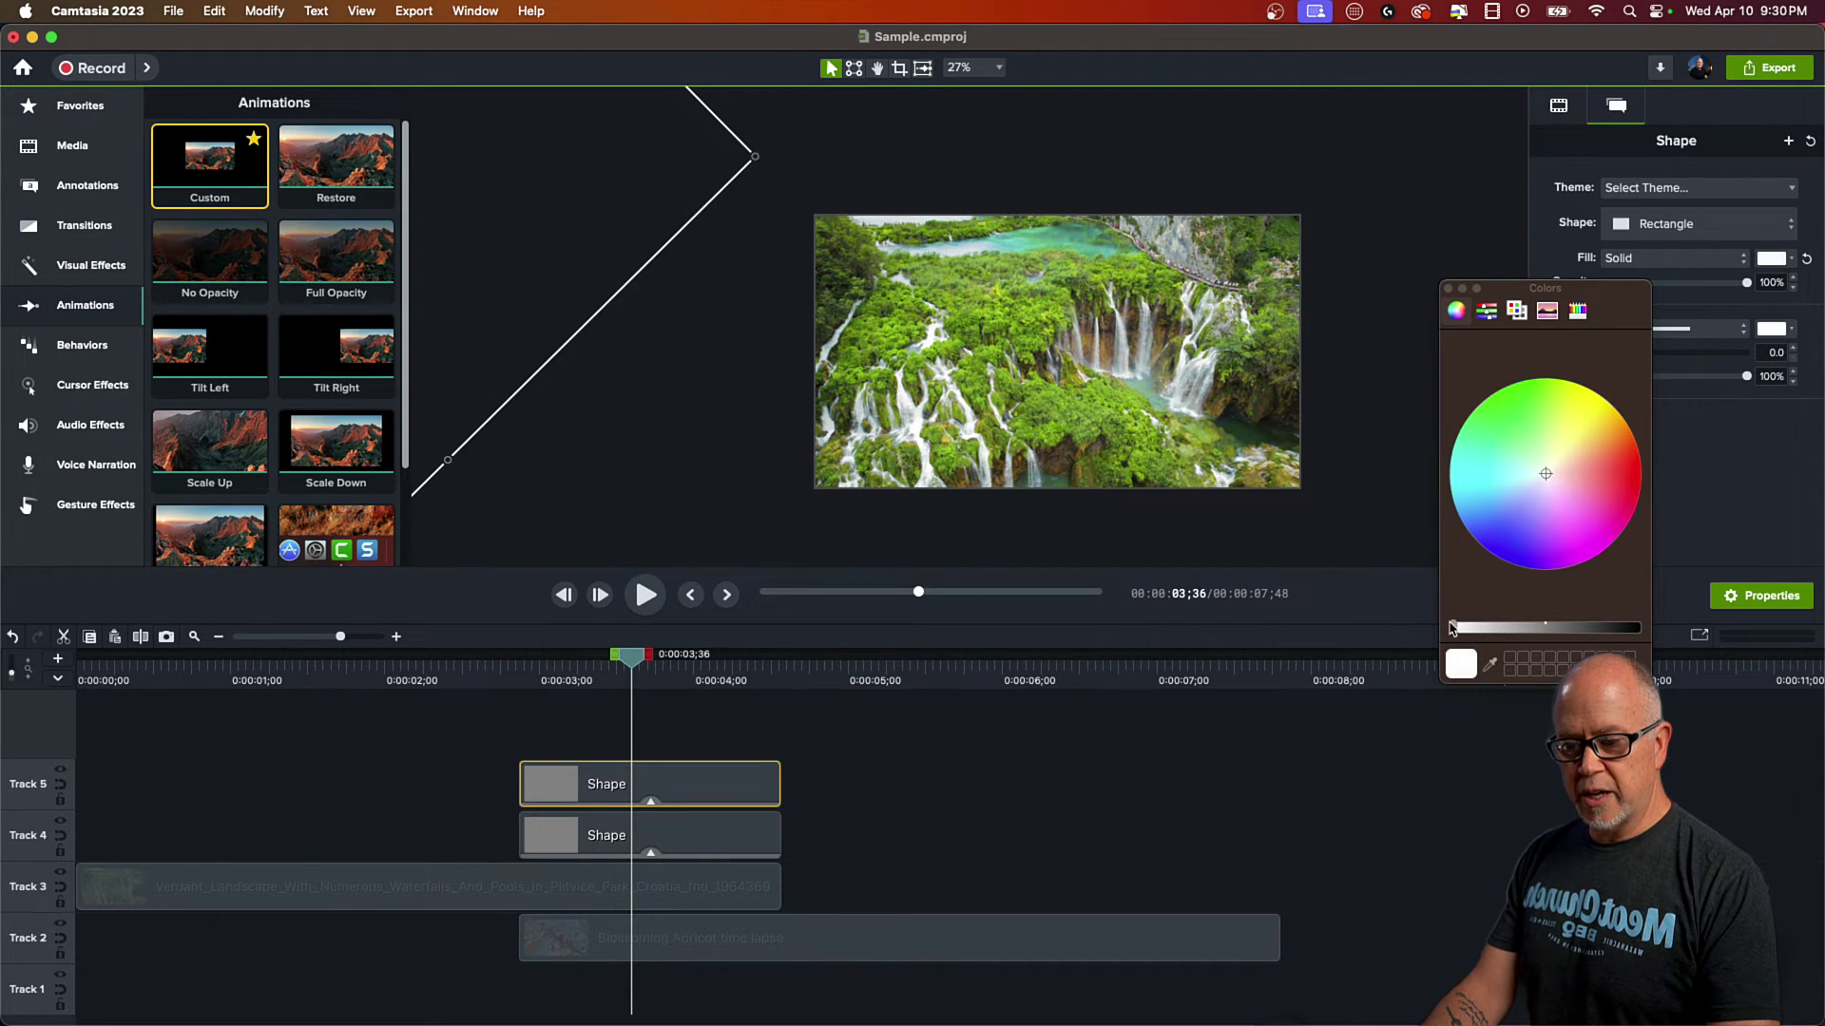
{"action": "left_click", "coordinate": [1448, 288]}
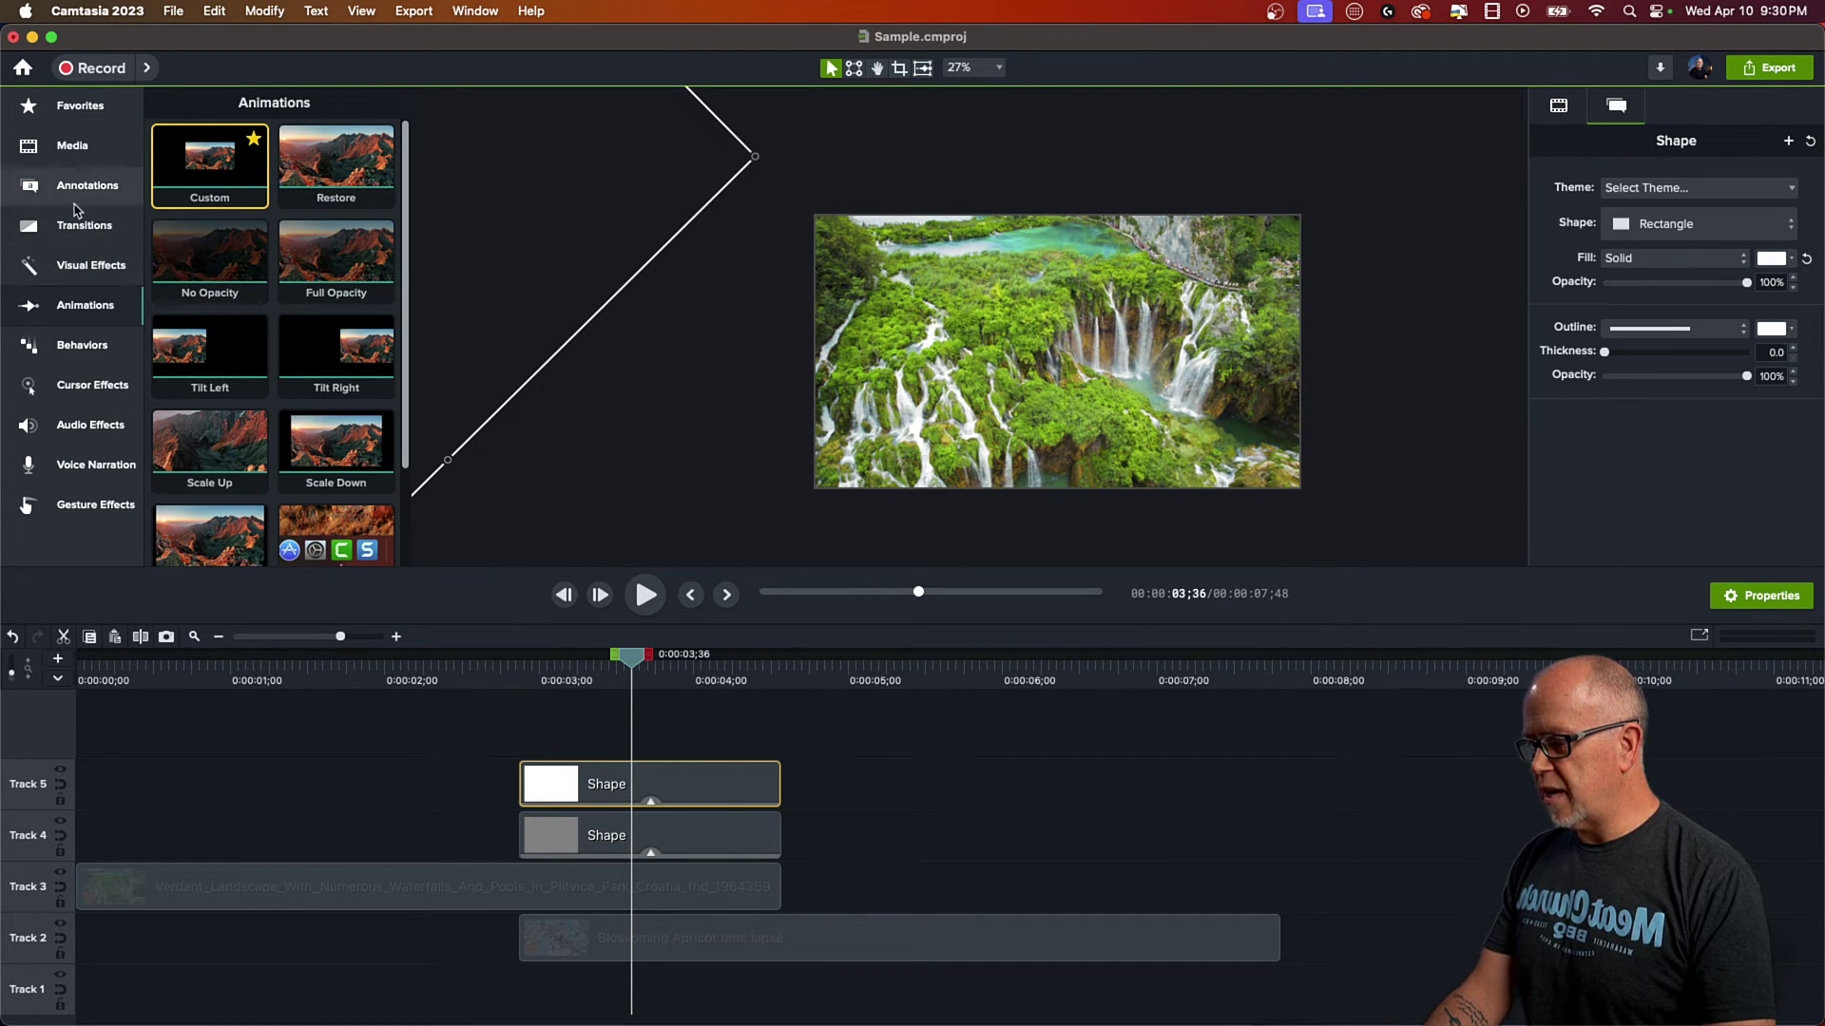
Step: Add a Custom animation ending at about 4;08 to both the grey shape and the white shape
{"action": "left_click_drag", "start_coordinate": [210, 157], "coordinate": [721, 844]}
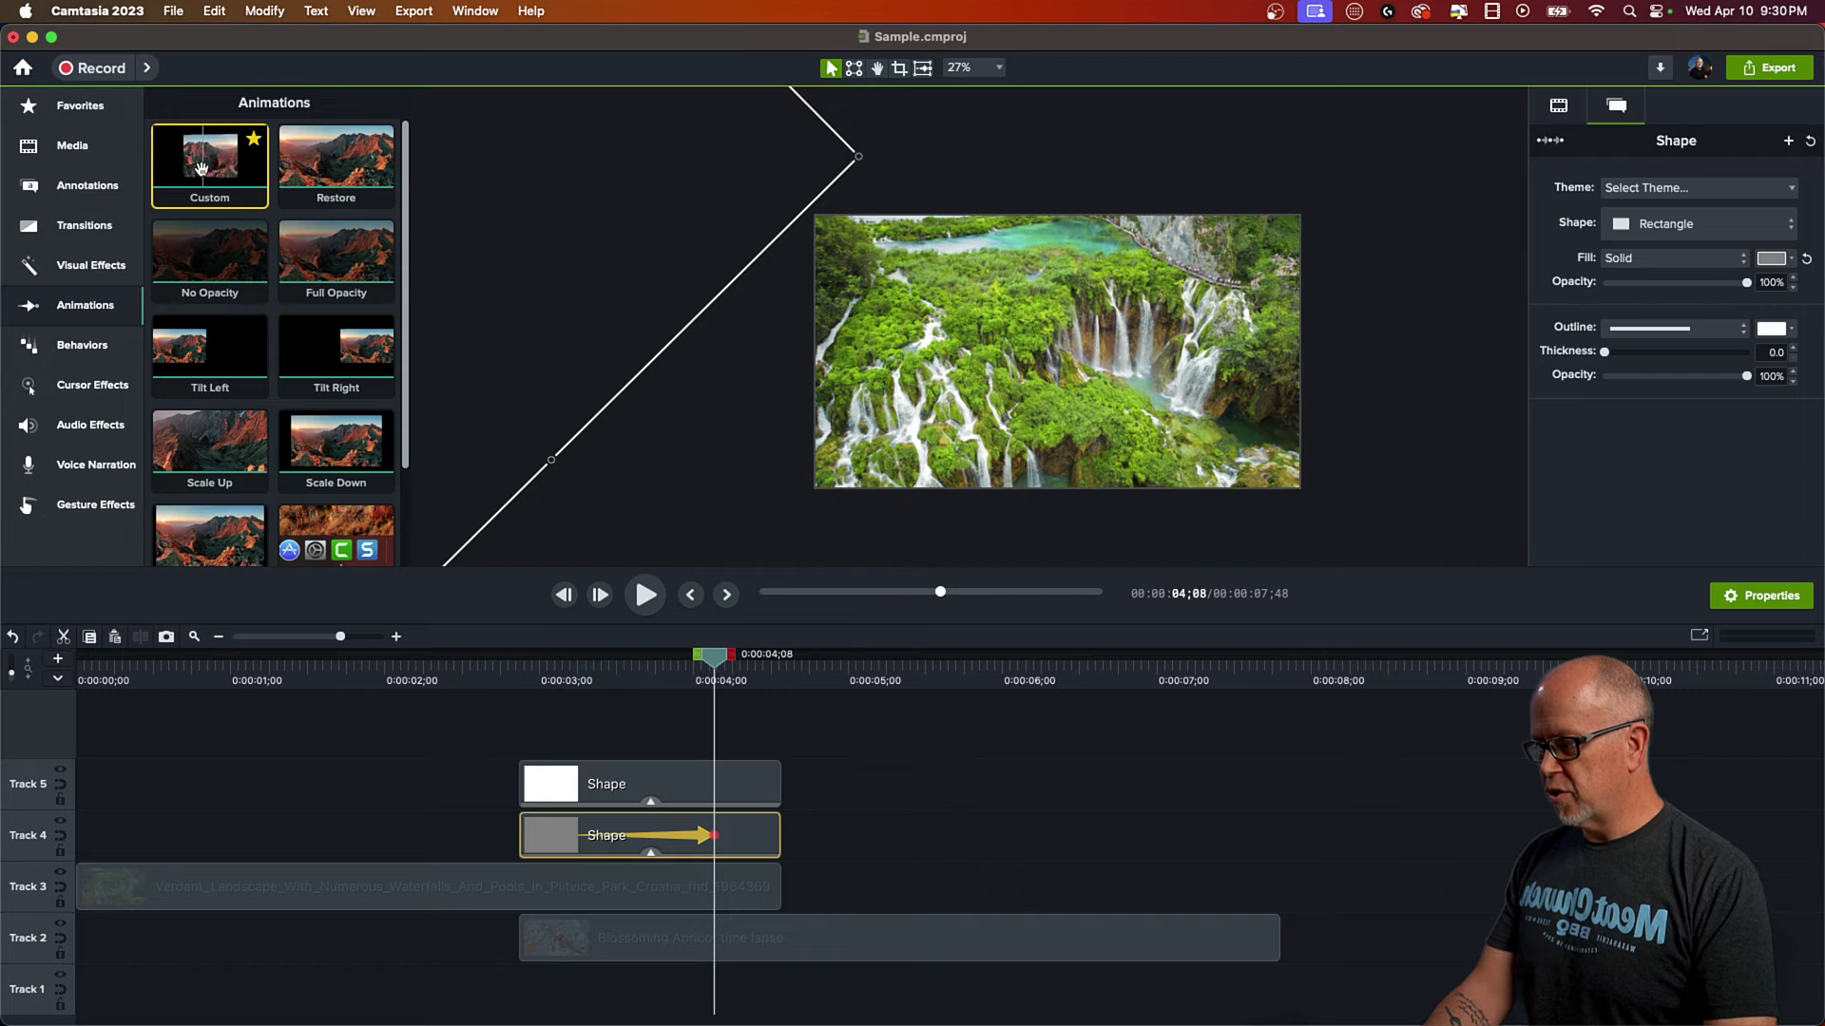
{"action": "left_click_drag", "start_coordinate": [211, 178], "coordinate": [718, 819]}
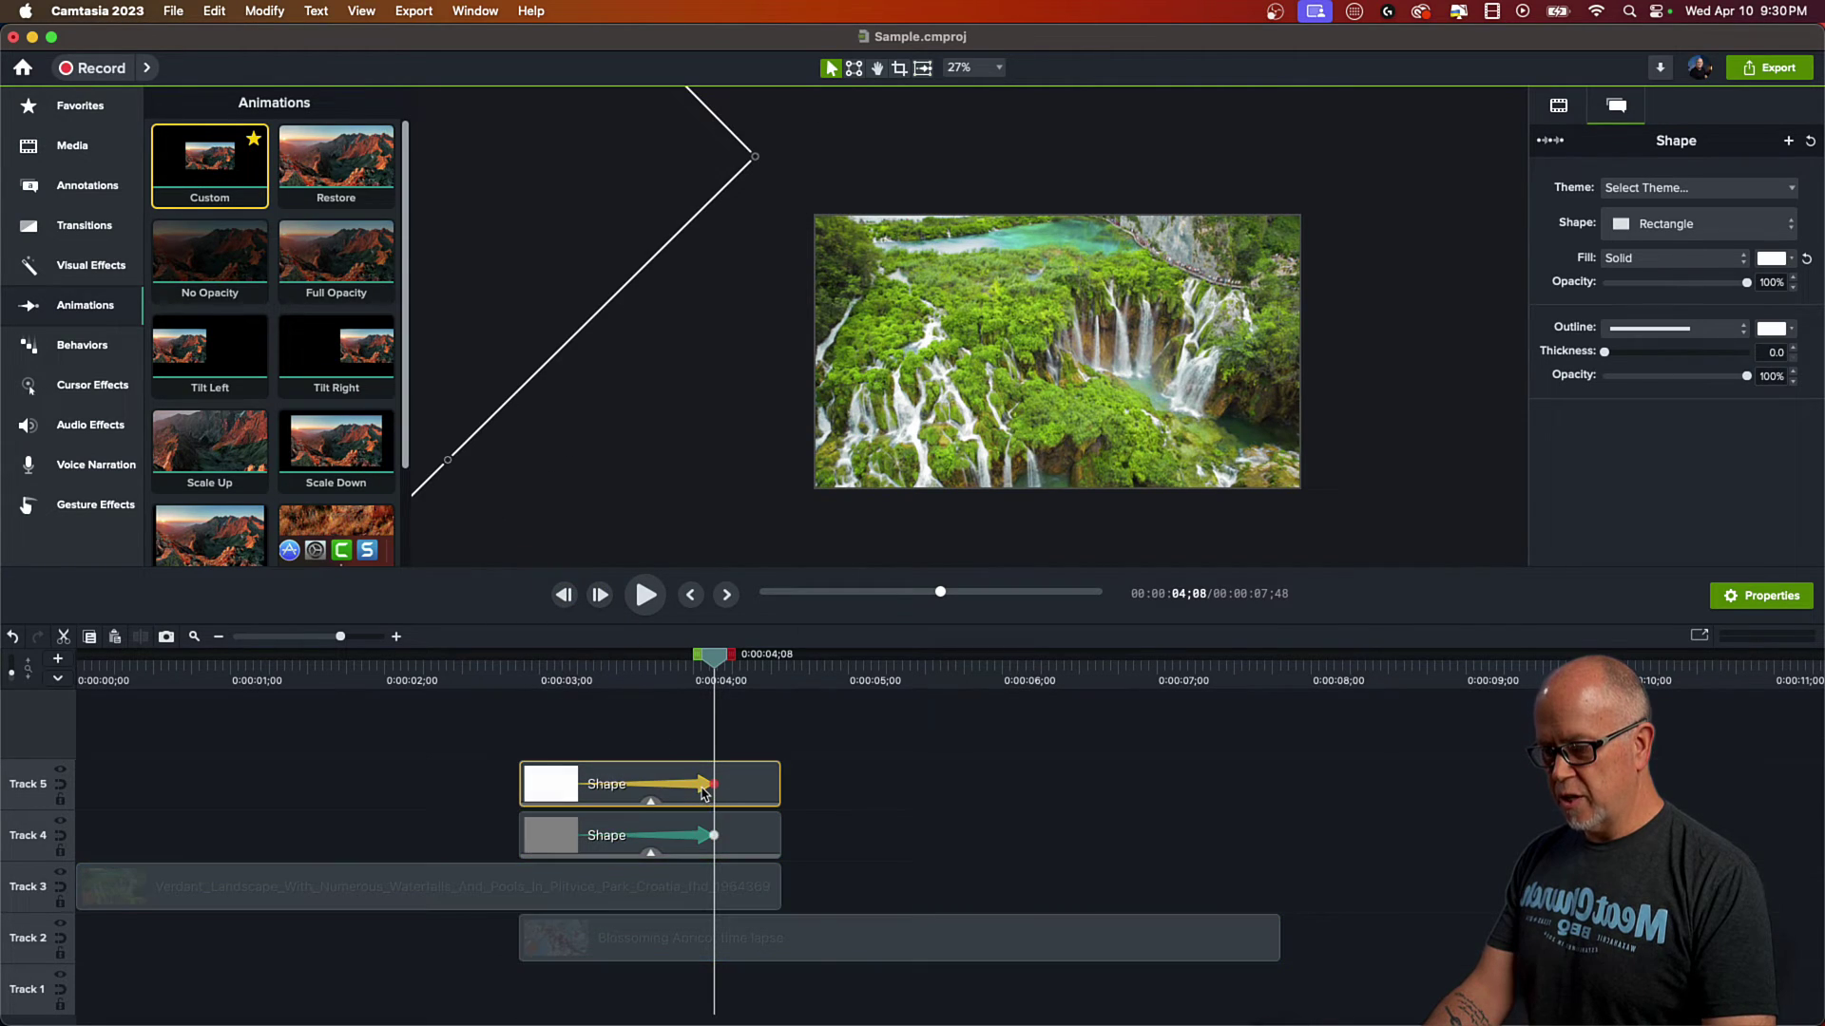
{"action": "left_click", "coordinate": [714, 837]}
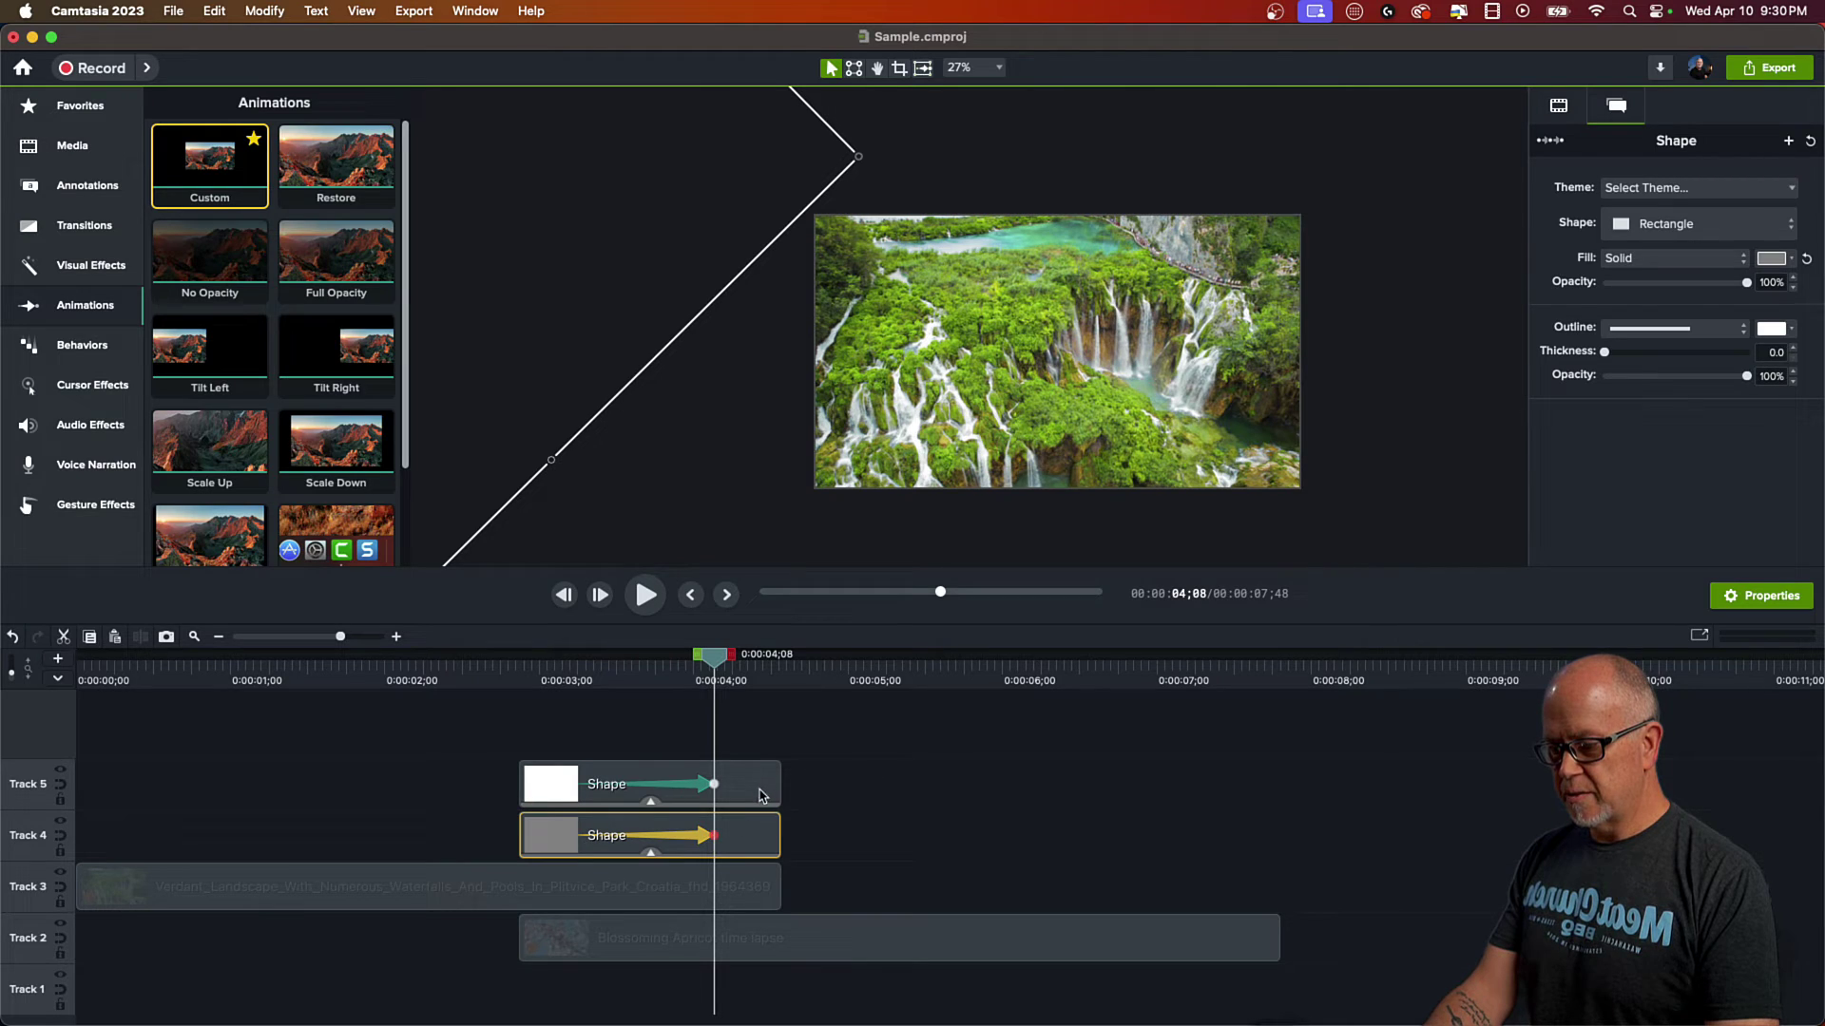
Step: Slide the white shape's clip aside to an earlier time, and set the grey shape's animation to end with it covering the whole canvas
{"action": "left_click_drag", "start_coordinate": [759, 794], "coordinate": [620, 795]}
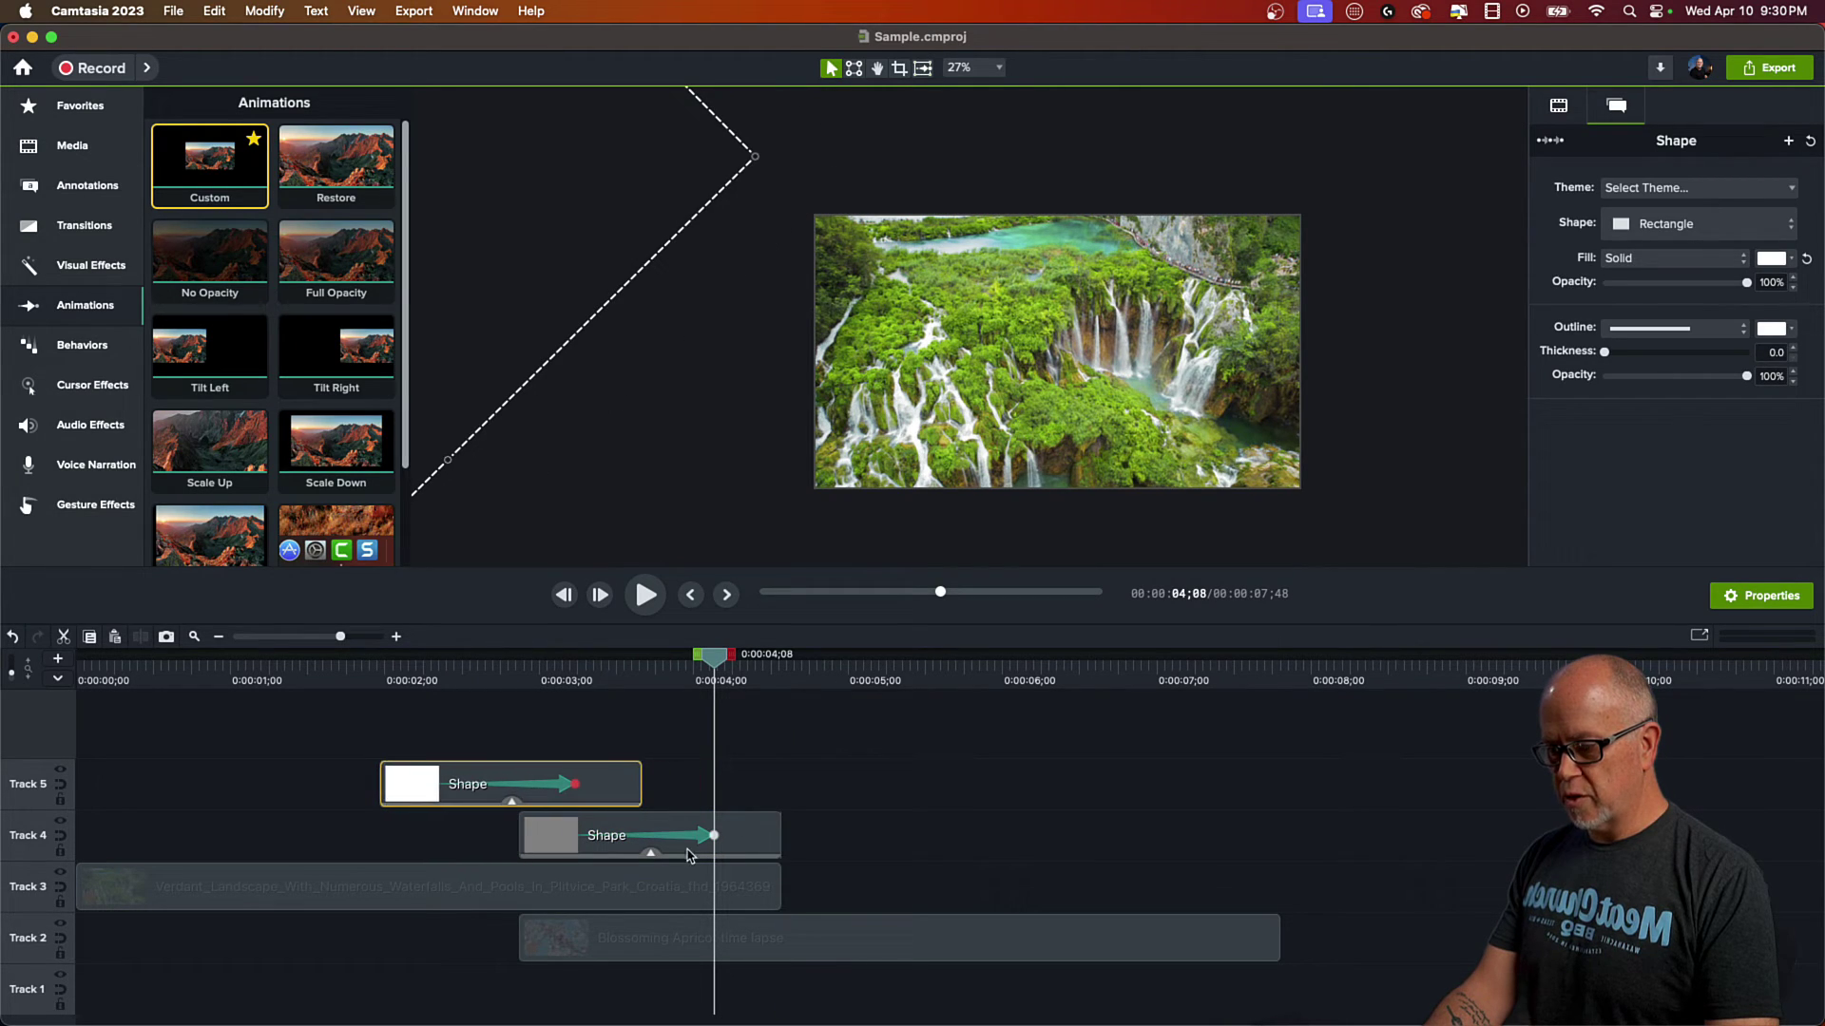
{"action": "left_click", "coordinate": [715, 836]}
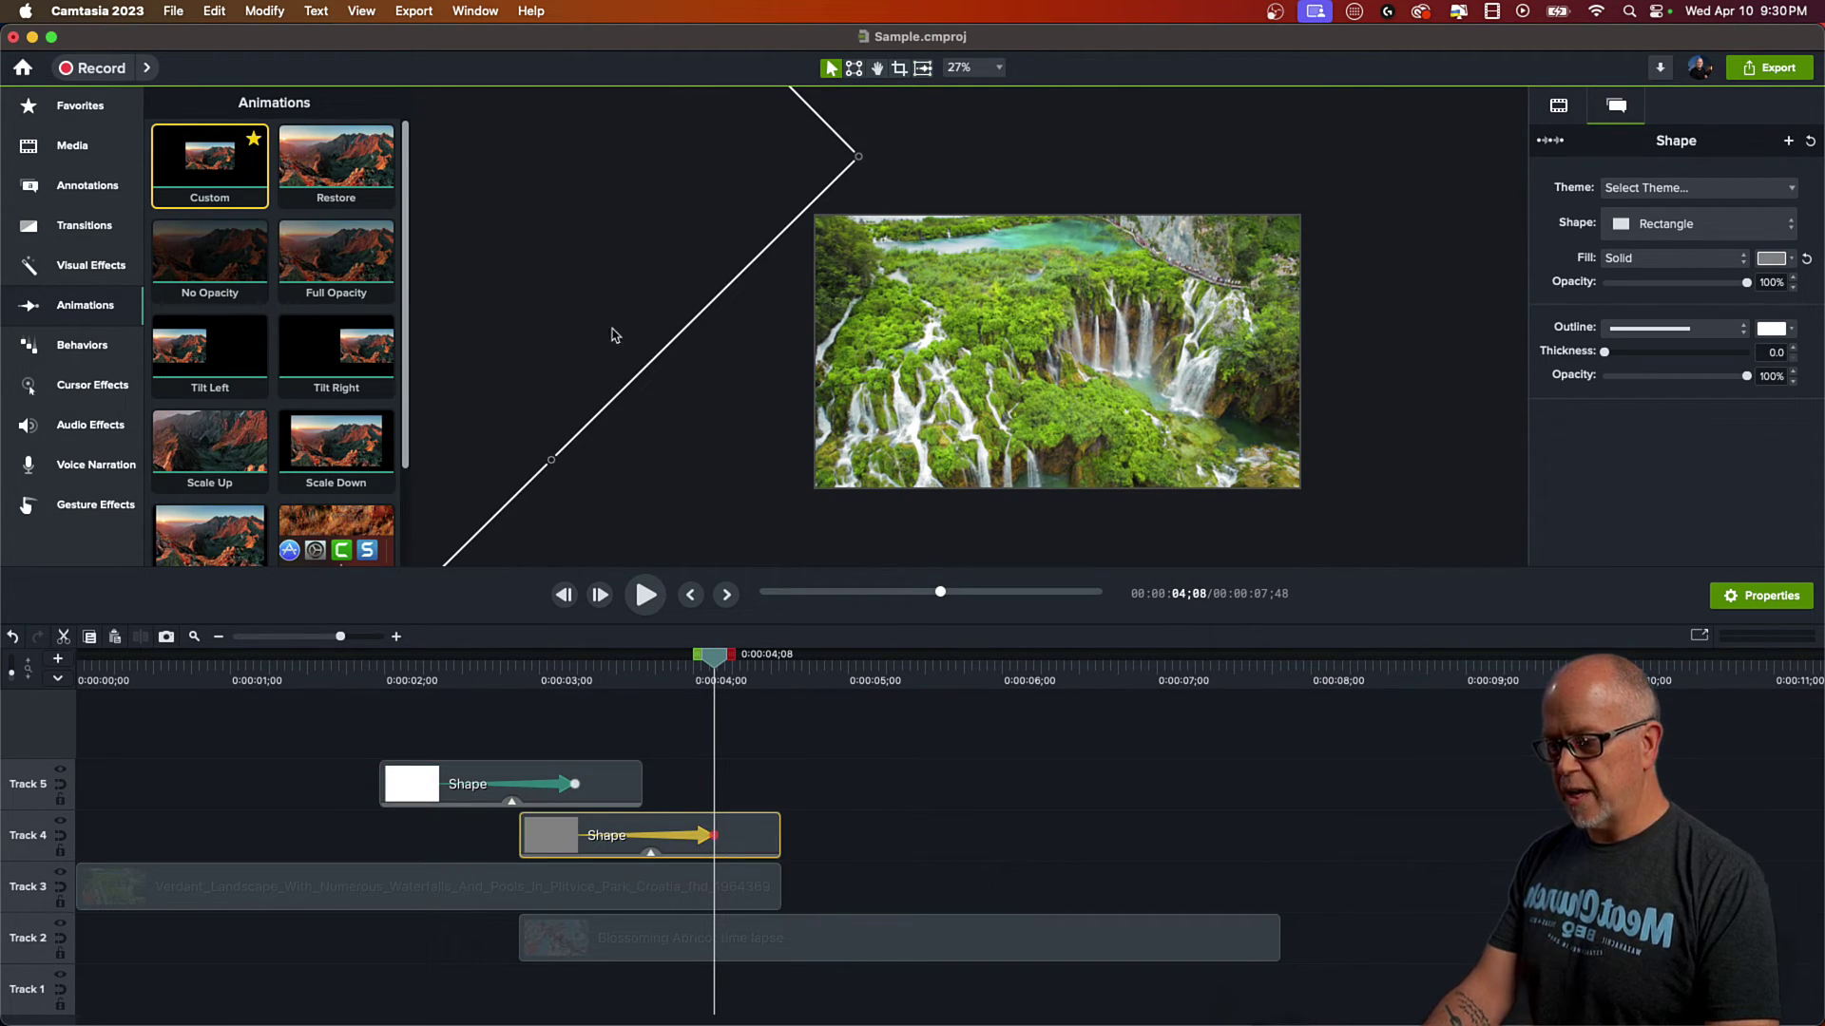
{"action": "left_click_drag", "start_coordinate": [493, 391], "coordinate": [1313, 481]}
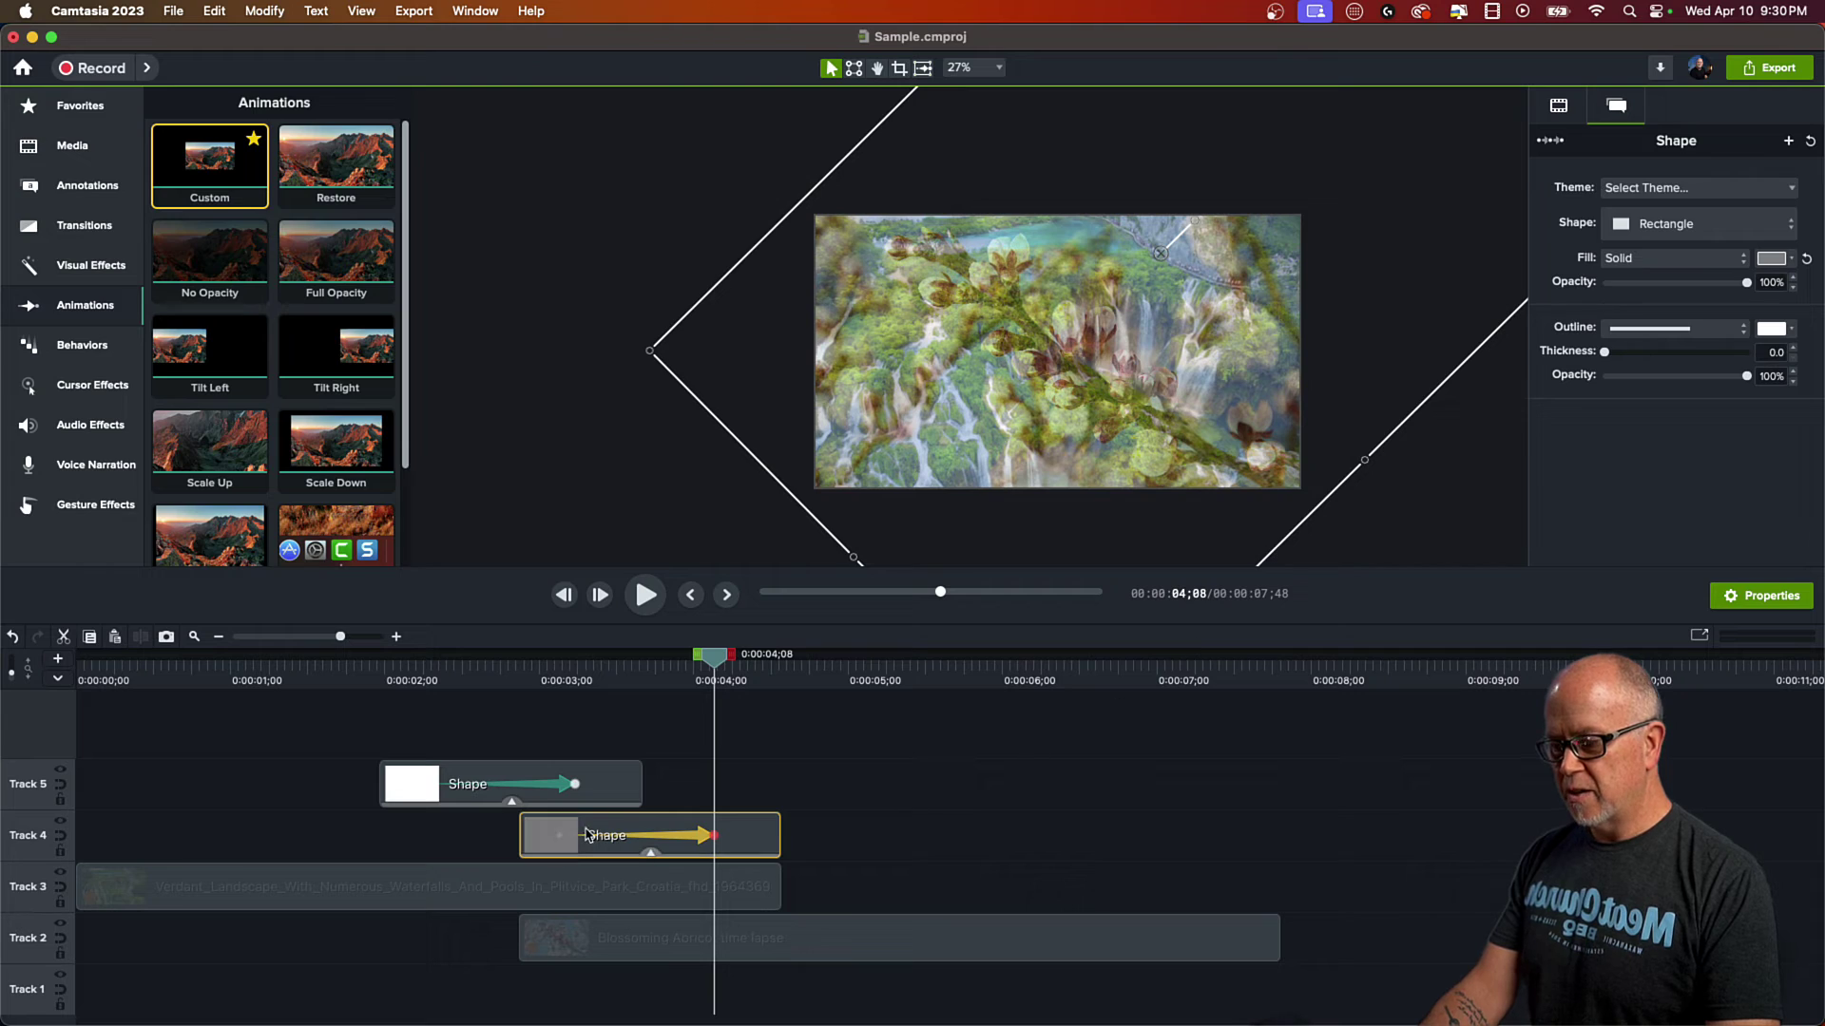
Step: Realign the white shape's clip with the grey one, and end its animation with the white shape covering the whole canvas
{"action": "left_click_drag", "start_coordinate": [606, 791], "coordinate": [720, 796]}
{"action": "left_click", "coordinate": [713, 785]}
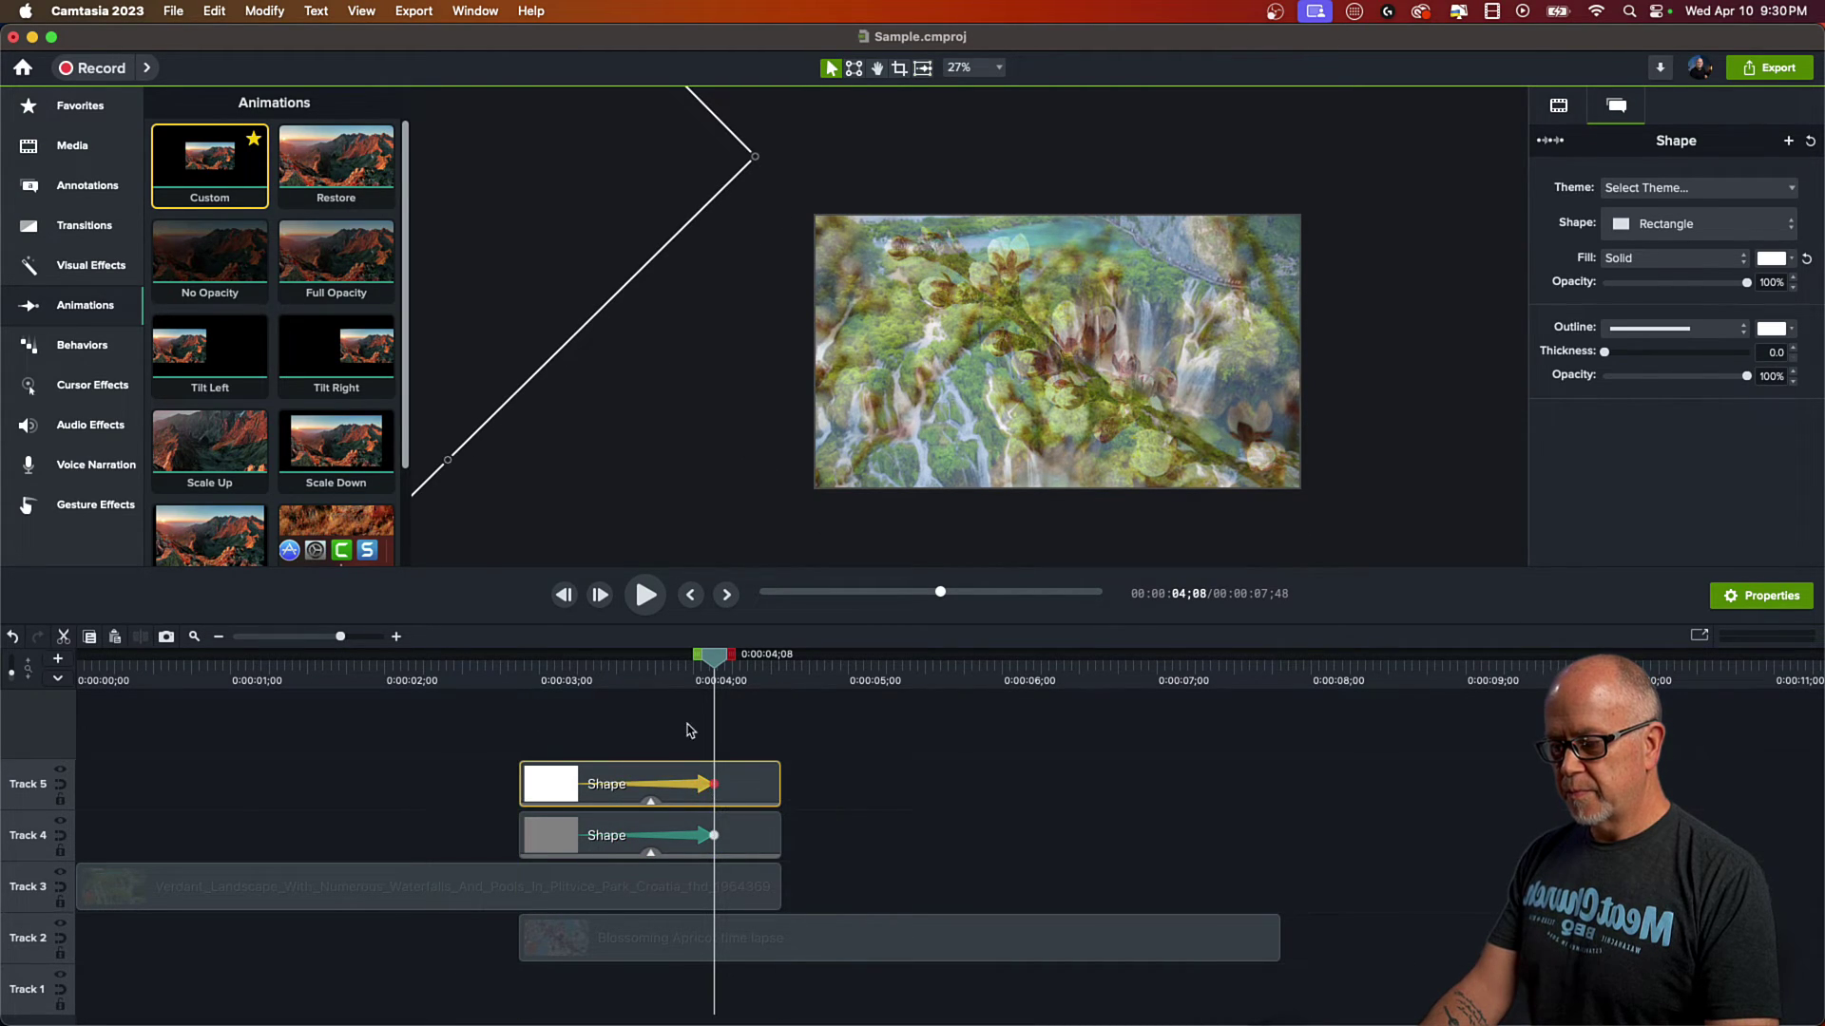
{"action": "left_click_drag", "start_coordinate": [512, 358], "coordinate": [1375, 421]}
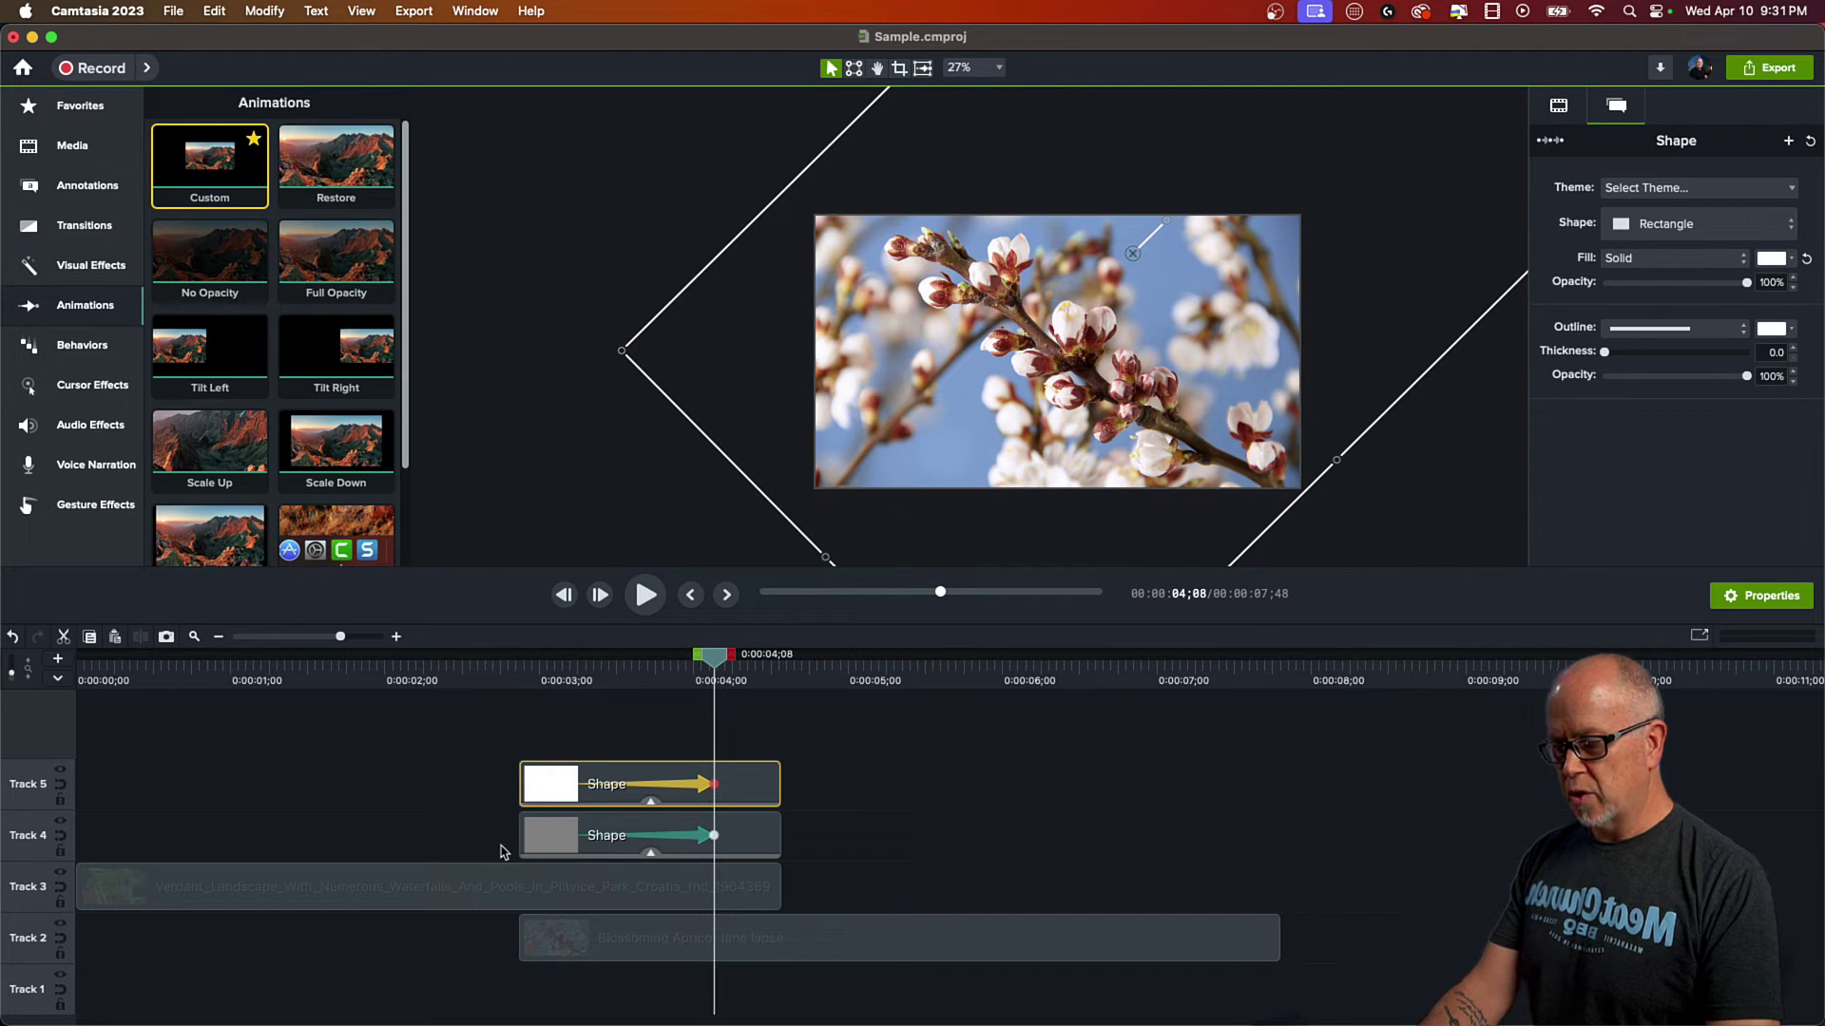
Step: Fit the canvas to the preview area and play the two-shape diagonal transition to check the blended leading edge
{"action": "mouse_move", "coordinate": [577, 683]}
{"action": "left_mouse_down"}
{"action": "mouse_move", "coordinate": [699, 695]}
{"action": "mouse_move", "coordinate": [609, 680]}
{"action": "left_mouse_up"}
{"action": "left_click", "coordinate": [364, 829]}
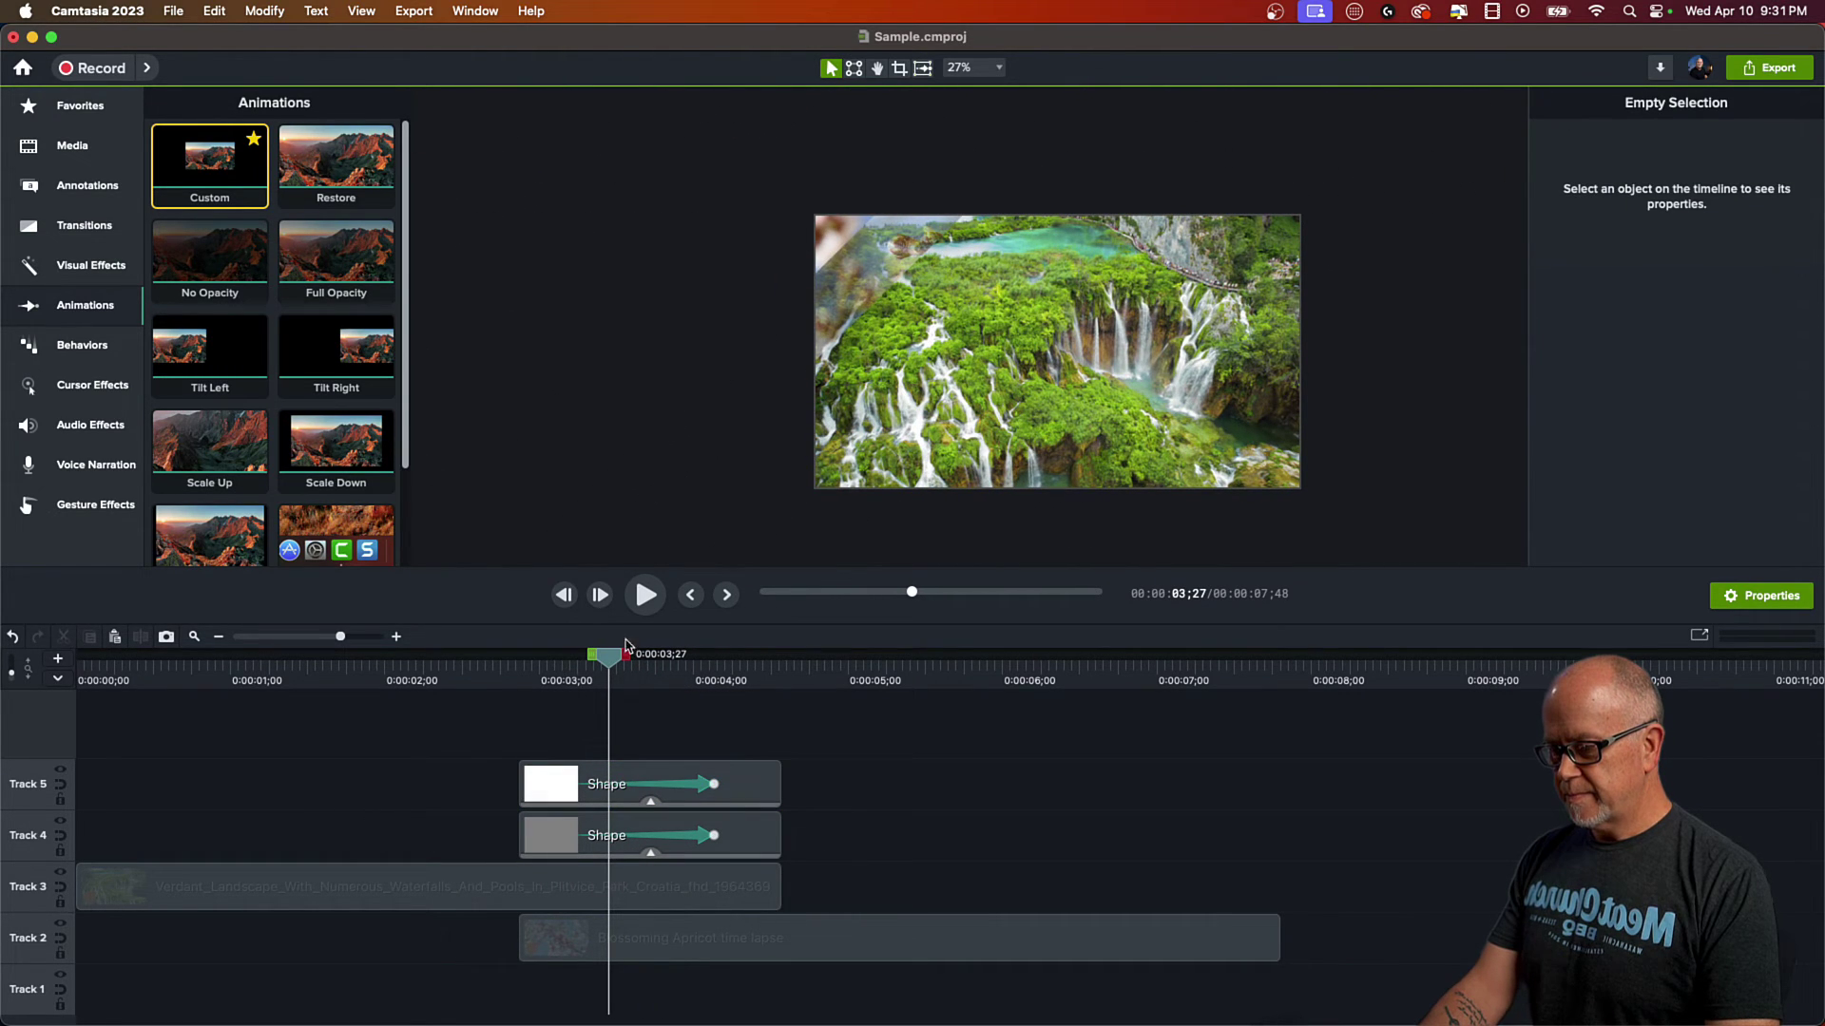
{"action": "left_click", "coordinate": [960, 71]}
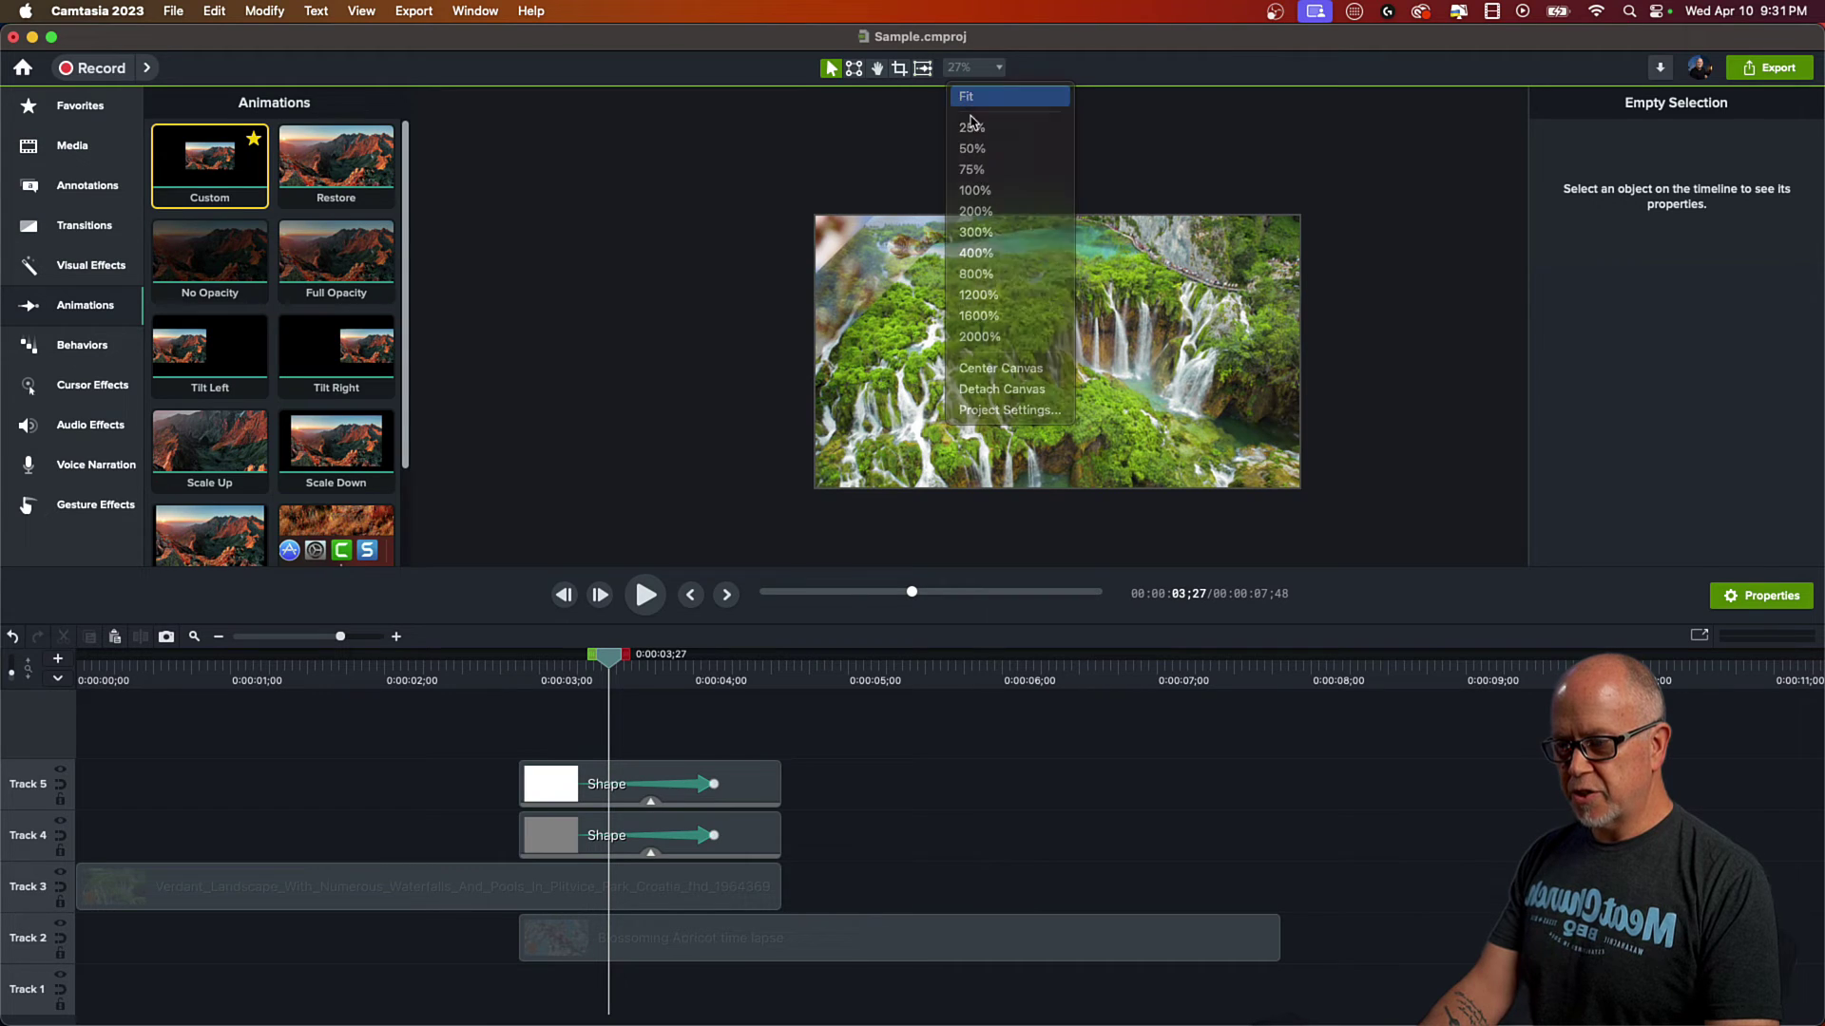
{"action": "left_click", "coordinate": [967, 98]}
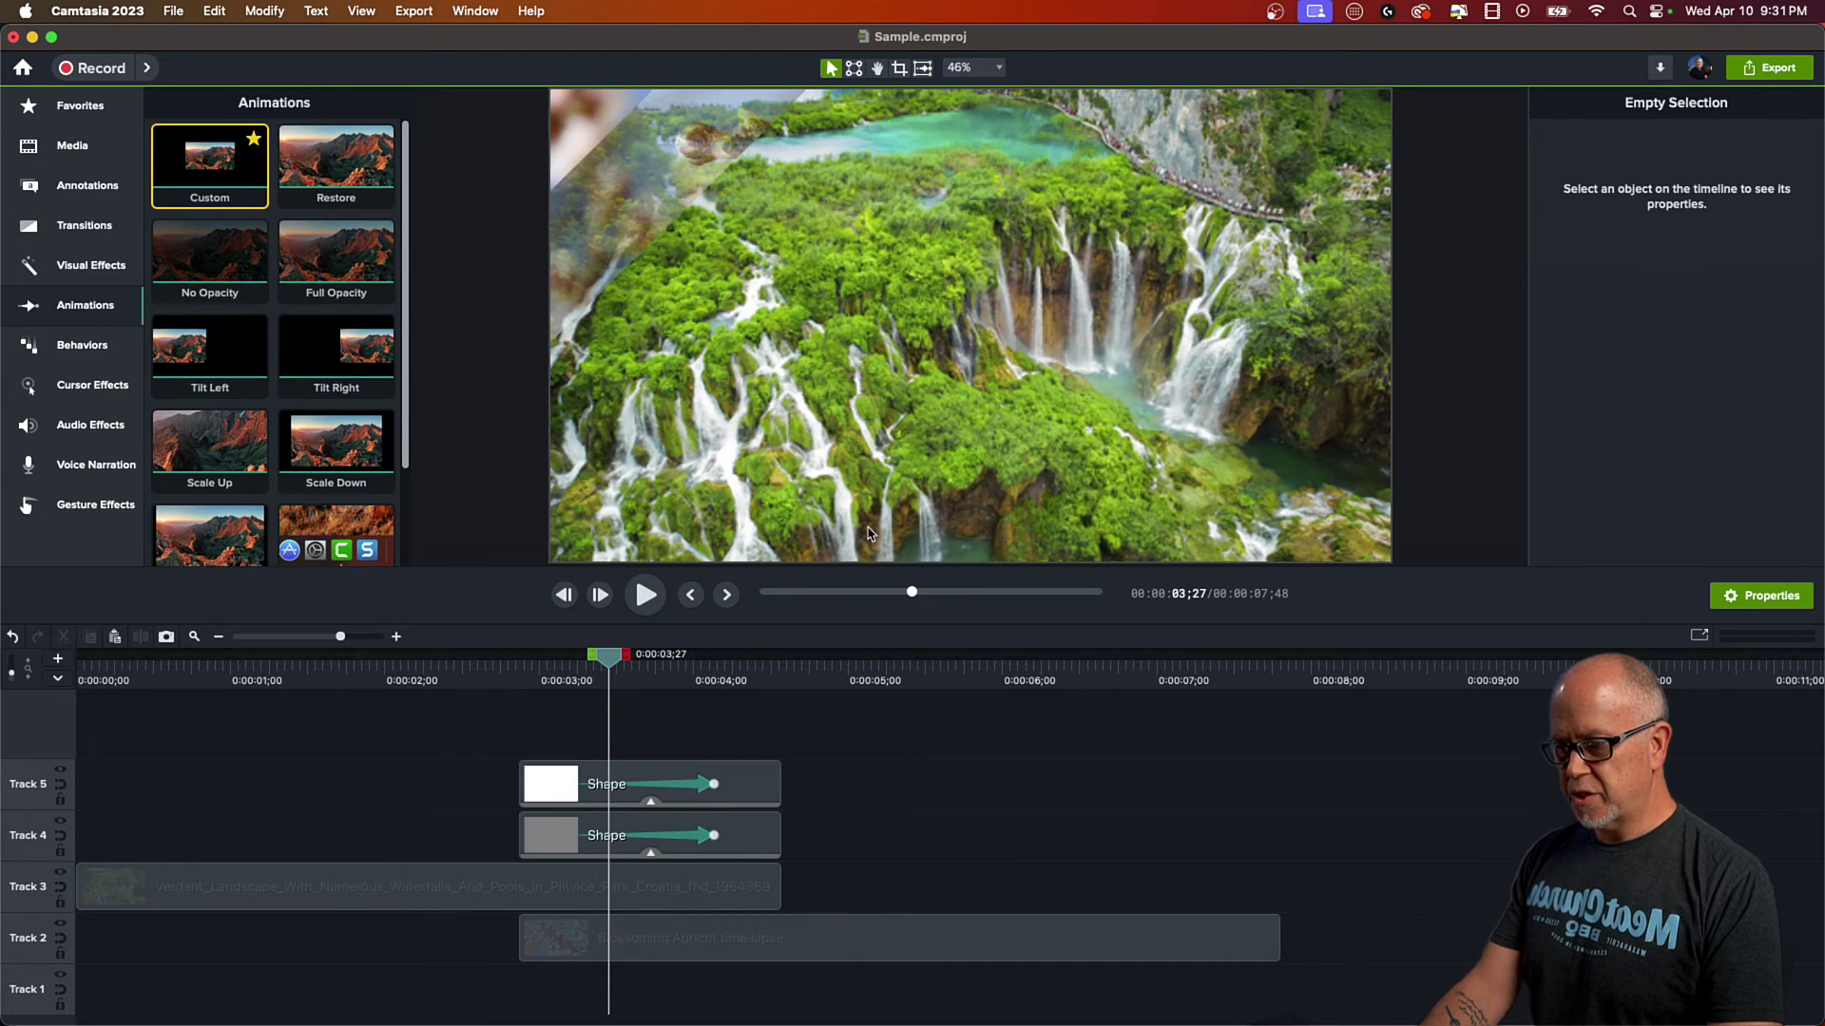
{"action": "left_click", "coordinate": [488, 686]}
{"action": "key", "text": "space"}
{"action": "key", "text": "space"}
Step: Stretch the animations on the white and grey shapes so both span the full length of their clips
{"action": "left_click", "coordinate": [684, 788]}
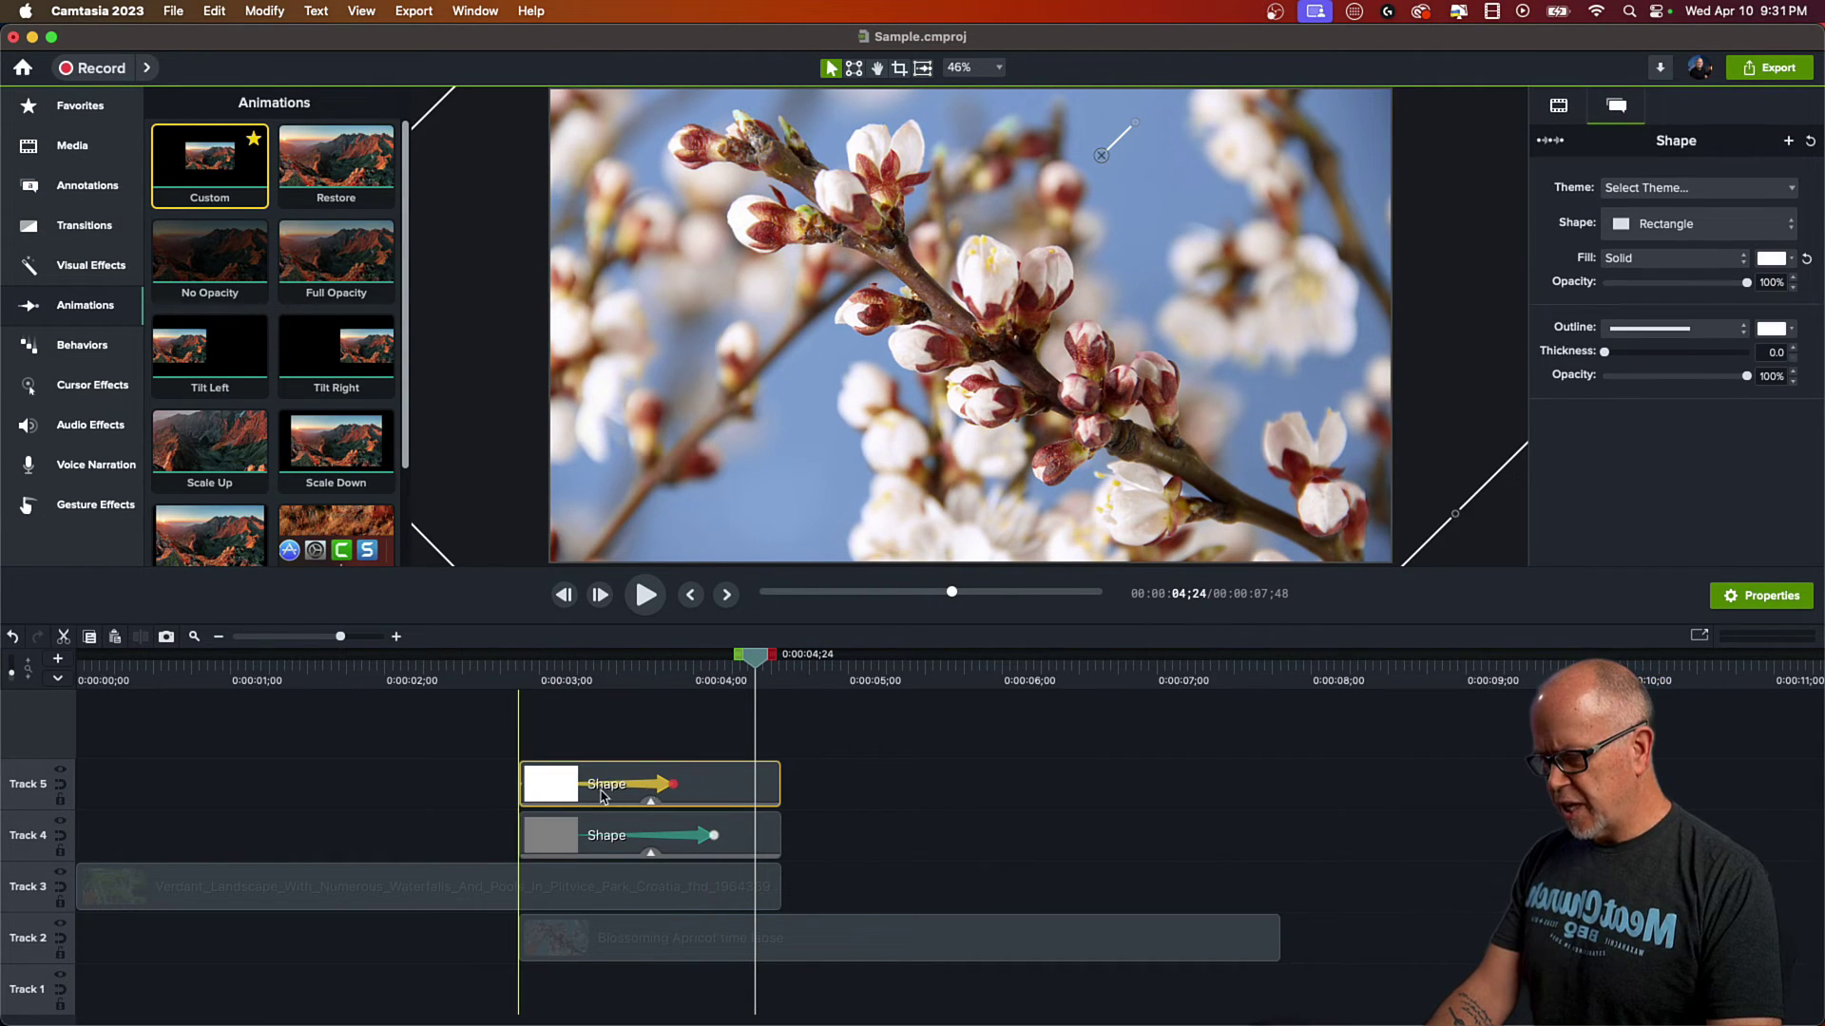
{"action": "left_click_drag", "start_coordinate": [663, 797], "coordinate": [775, 786]}
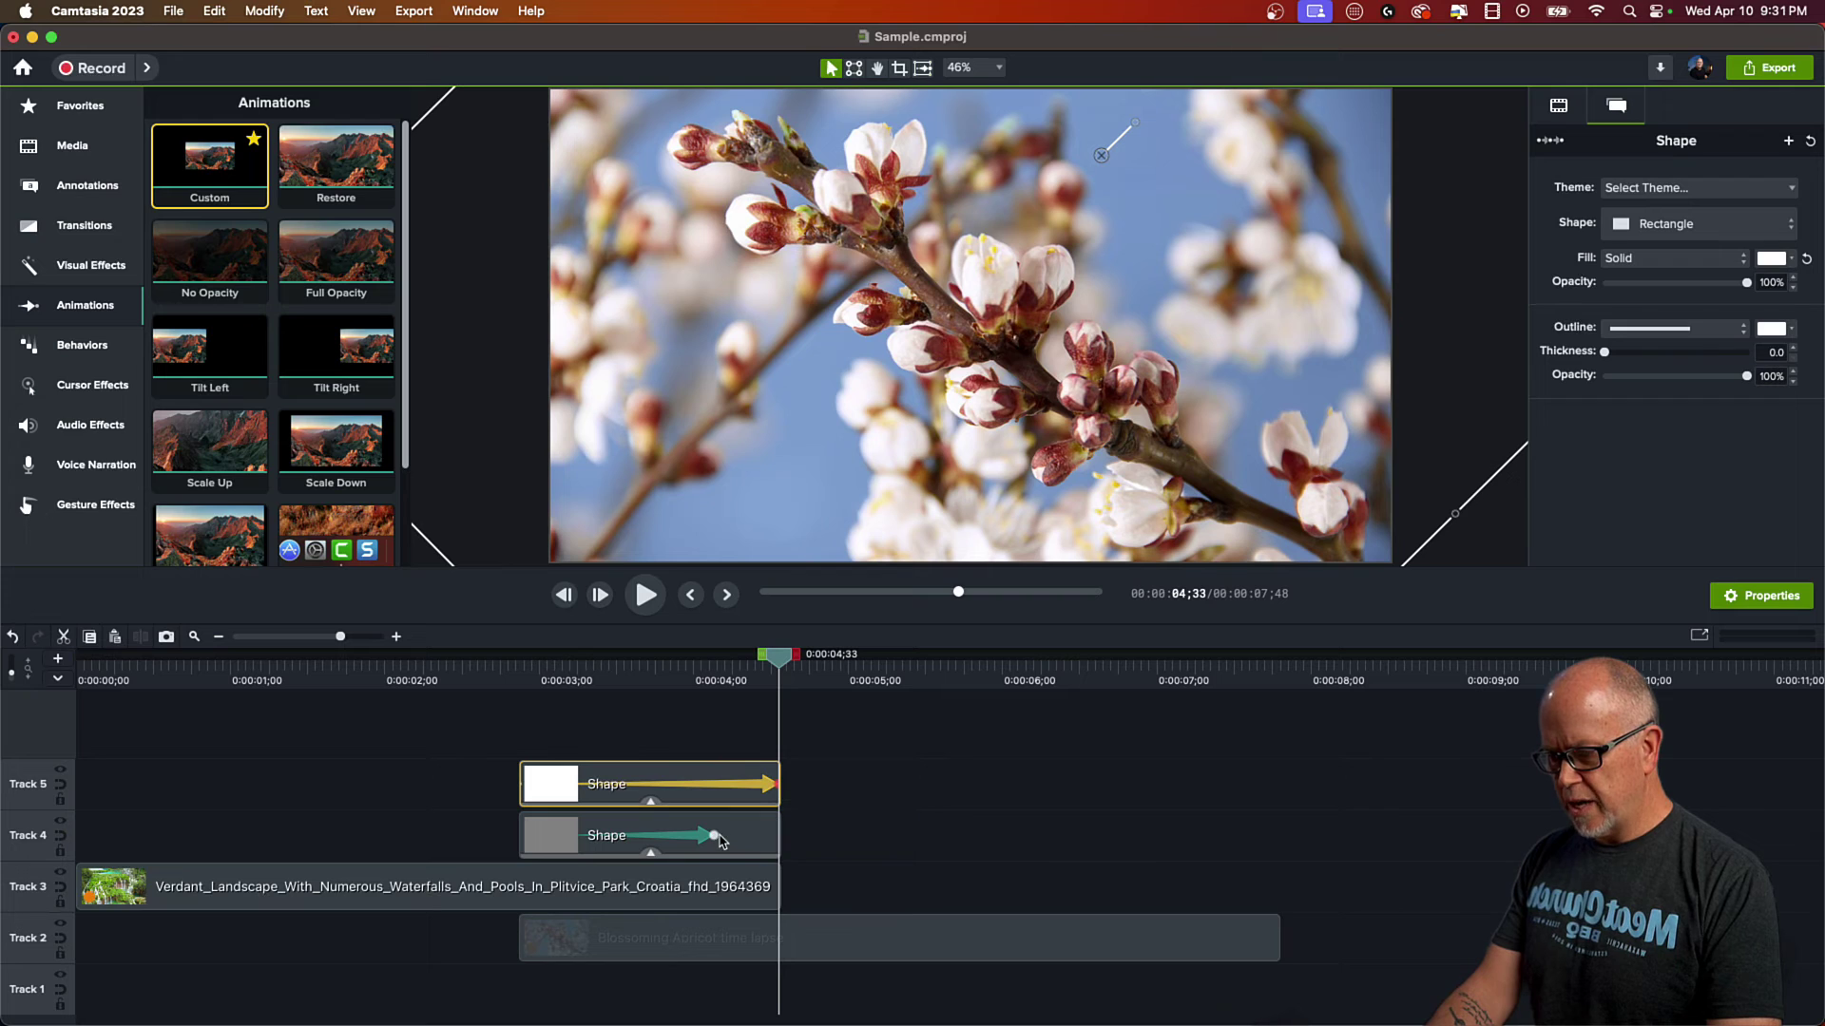
{"action": "left_click_drag", "start_coordinate": [698, 843], "coordinate": [775, 841]}
Step: Play the slowed transition from about 2;37 to check how the lengthened animations sweep across
{"action": "left_click", "coordinate": [692, 704]}
{"action": "left_click", "coordinate": [481, 686]}
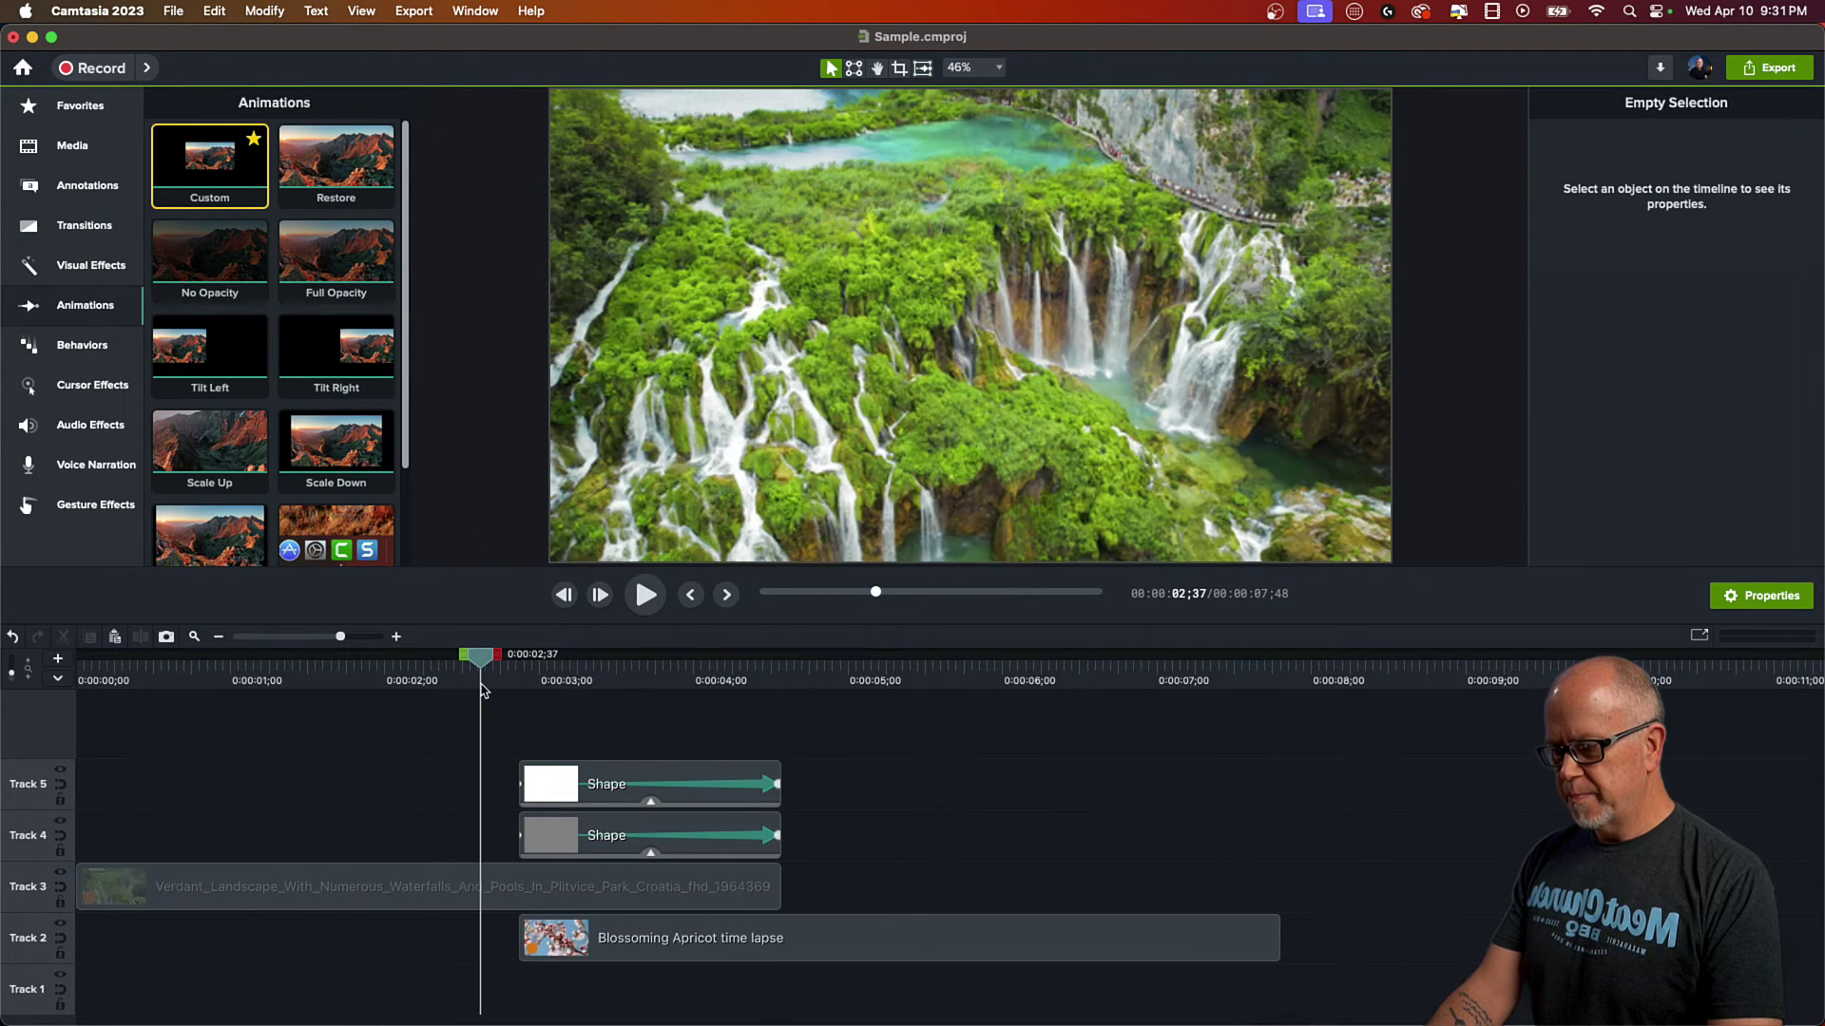
{"action": "key", "text": "space"}
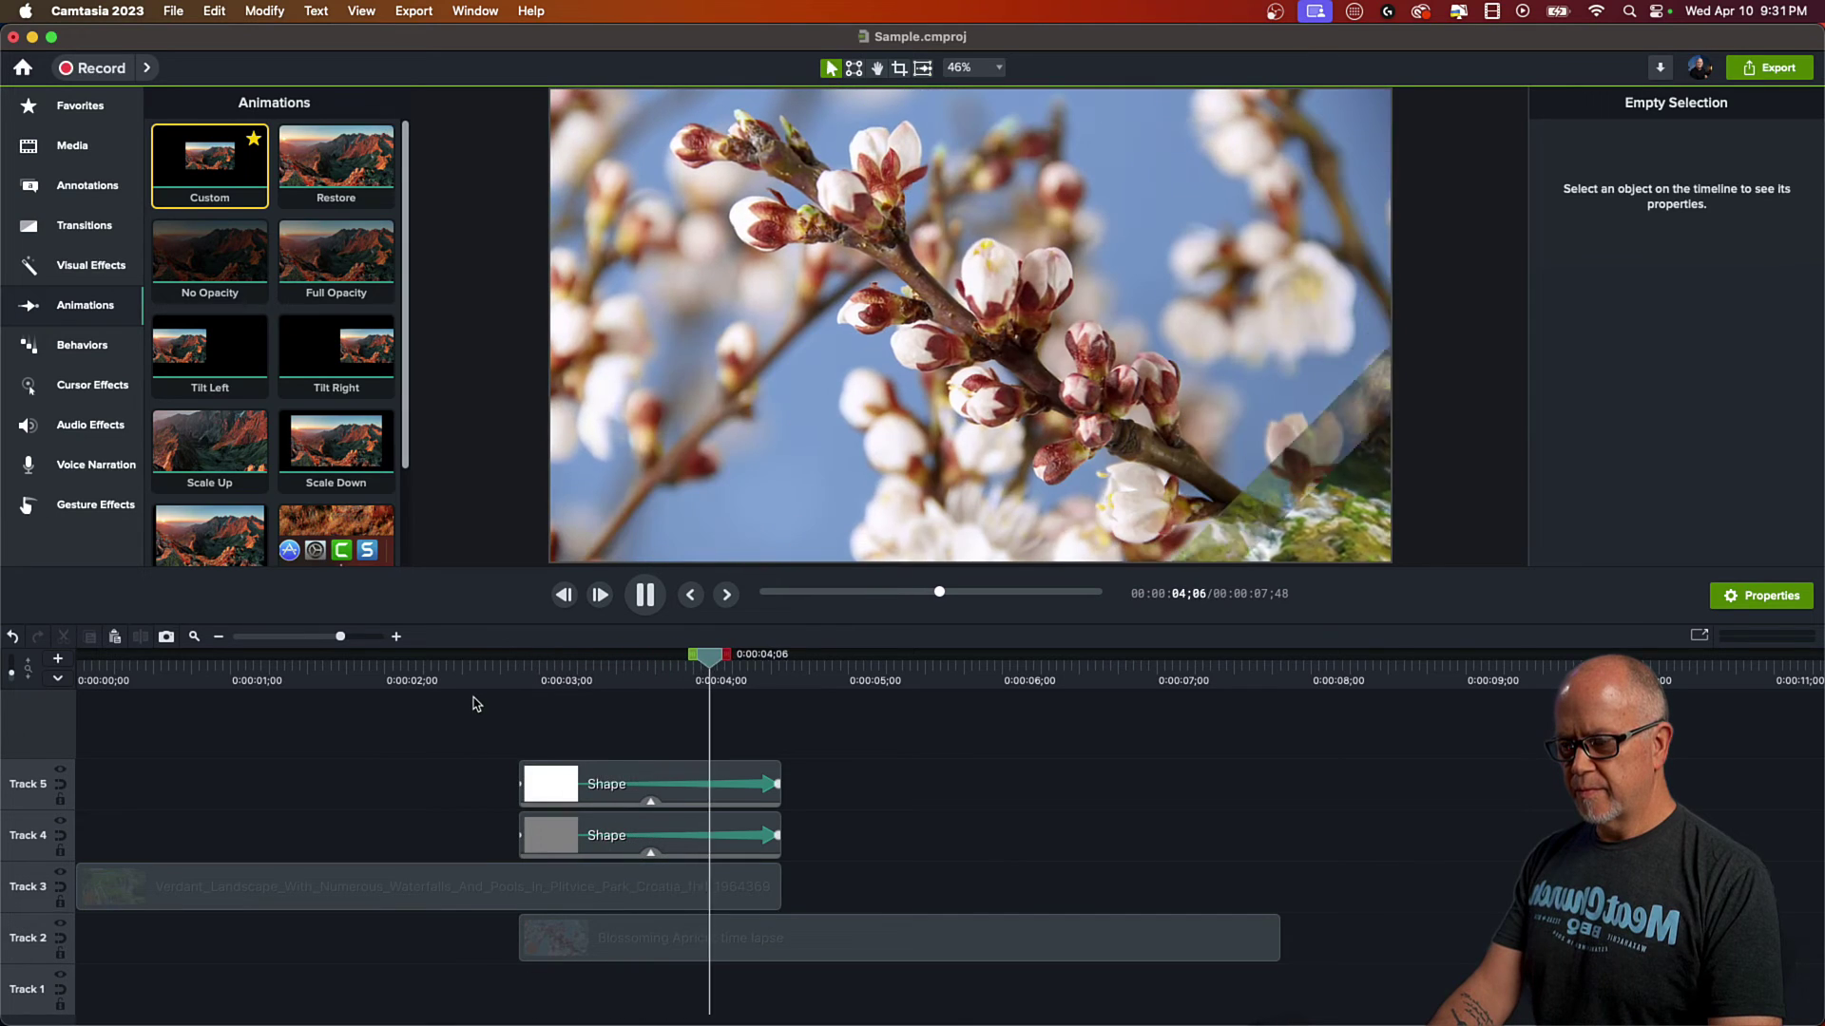
{"action": "key", "text": "space"}
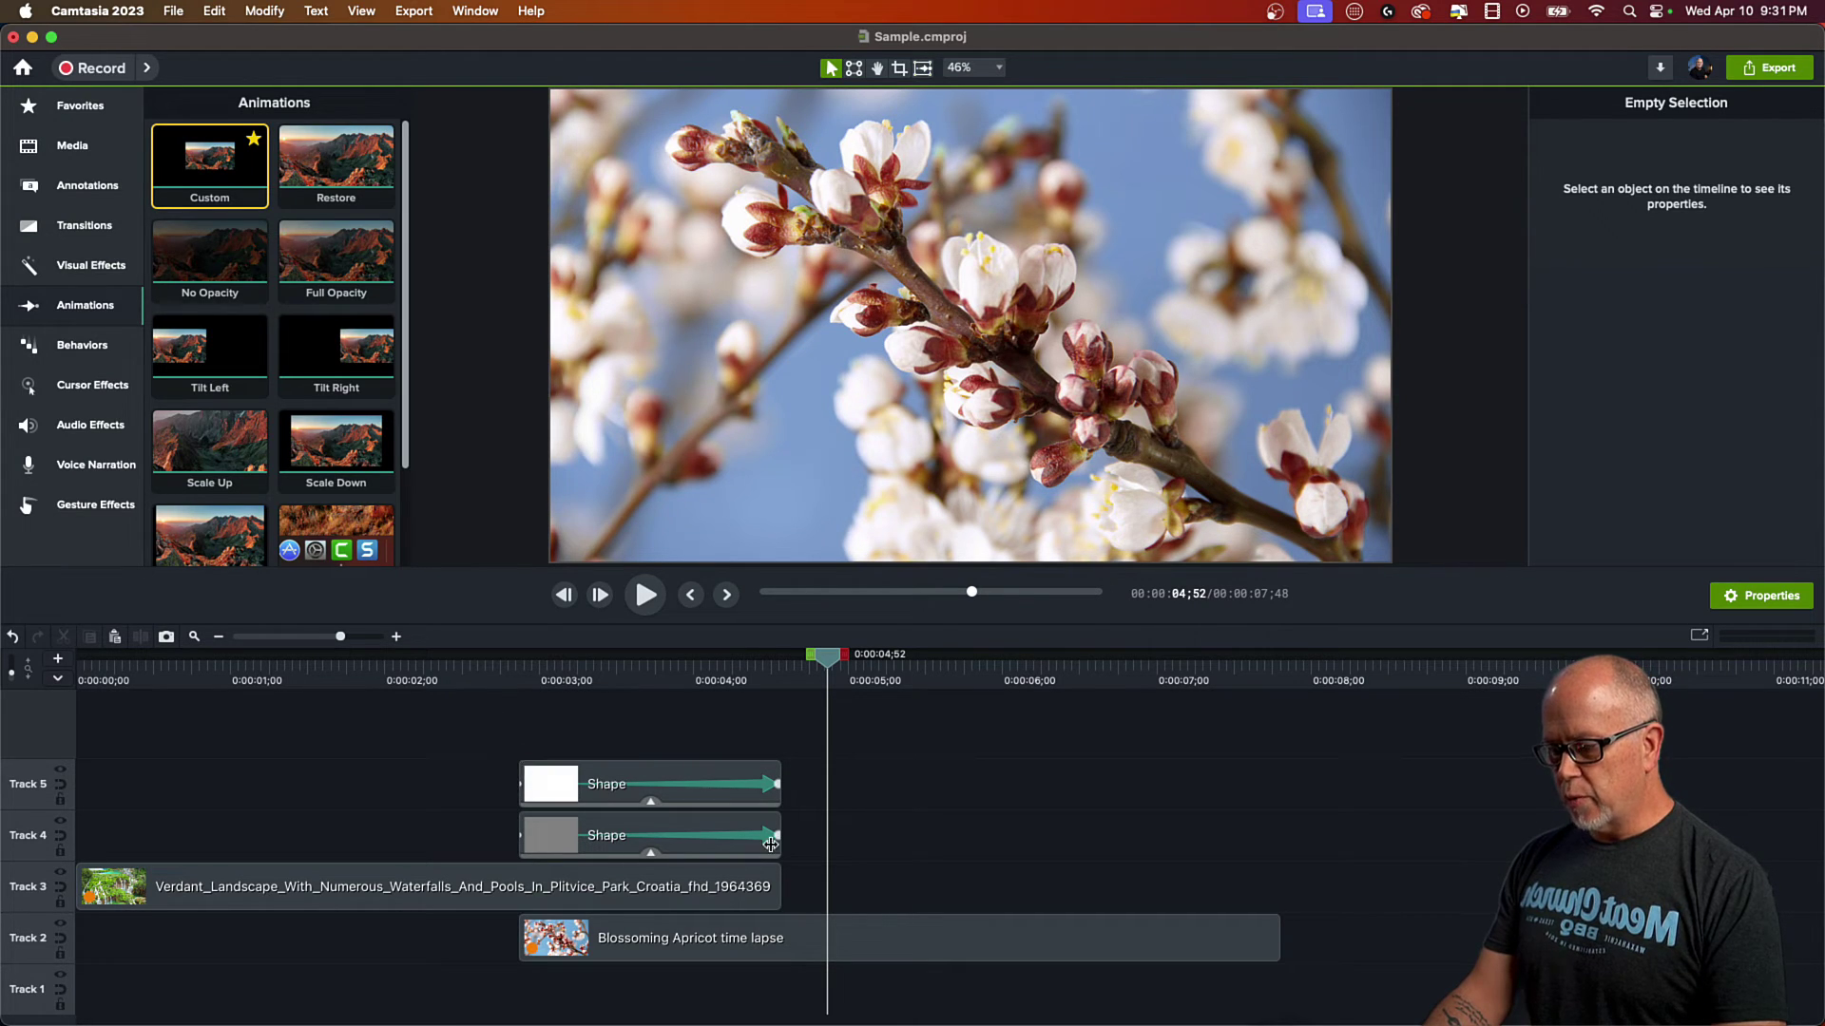
Step: Move both matte shapes and the waterfall clip up one track together, leaving Track 3 empty above the apricot clip
{"action": "left_click", "coordinate": [803, 895]}
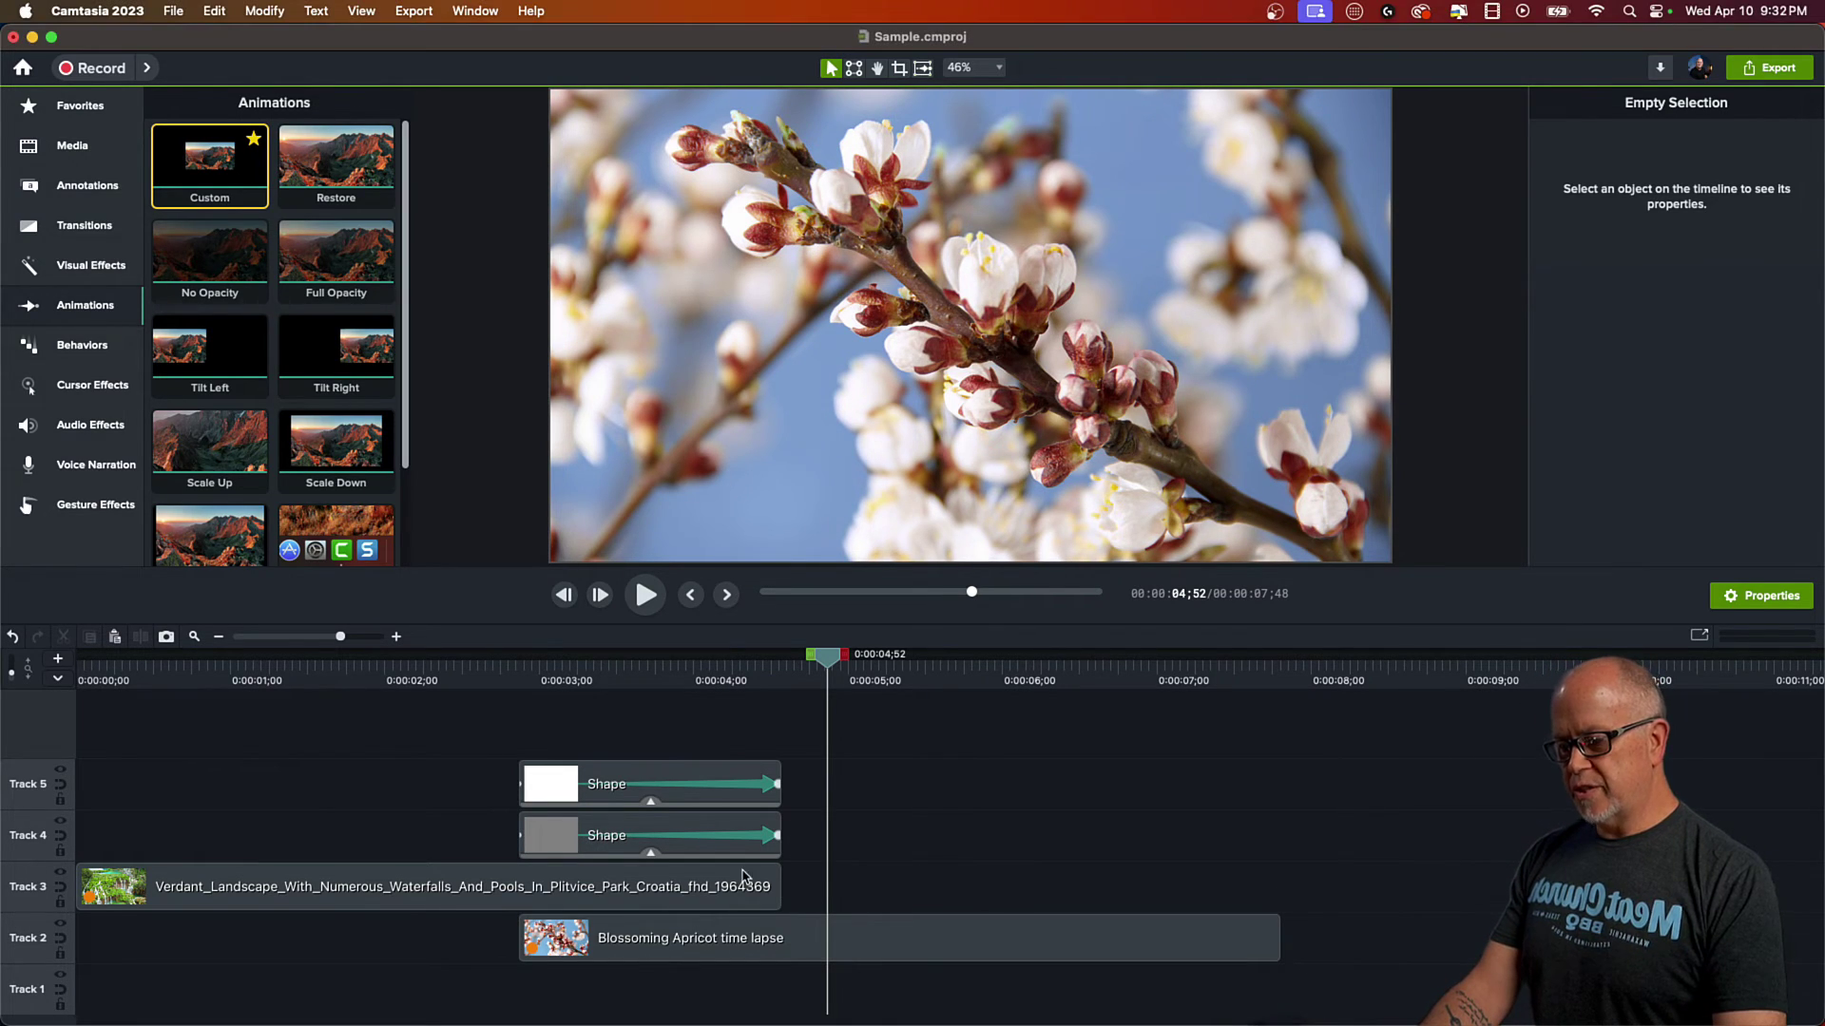
{"action": "left_click_drag", "start_coordinate": [797, 888], "coordinate": [694, 792]}
{"action": "left_click", "coordinate": [598, 894]}
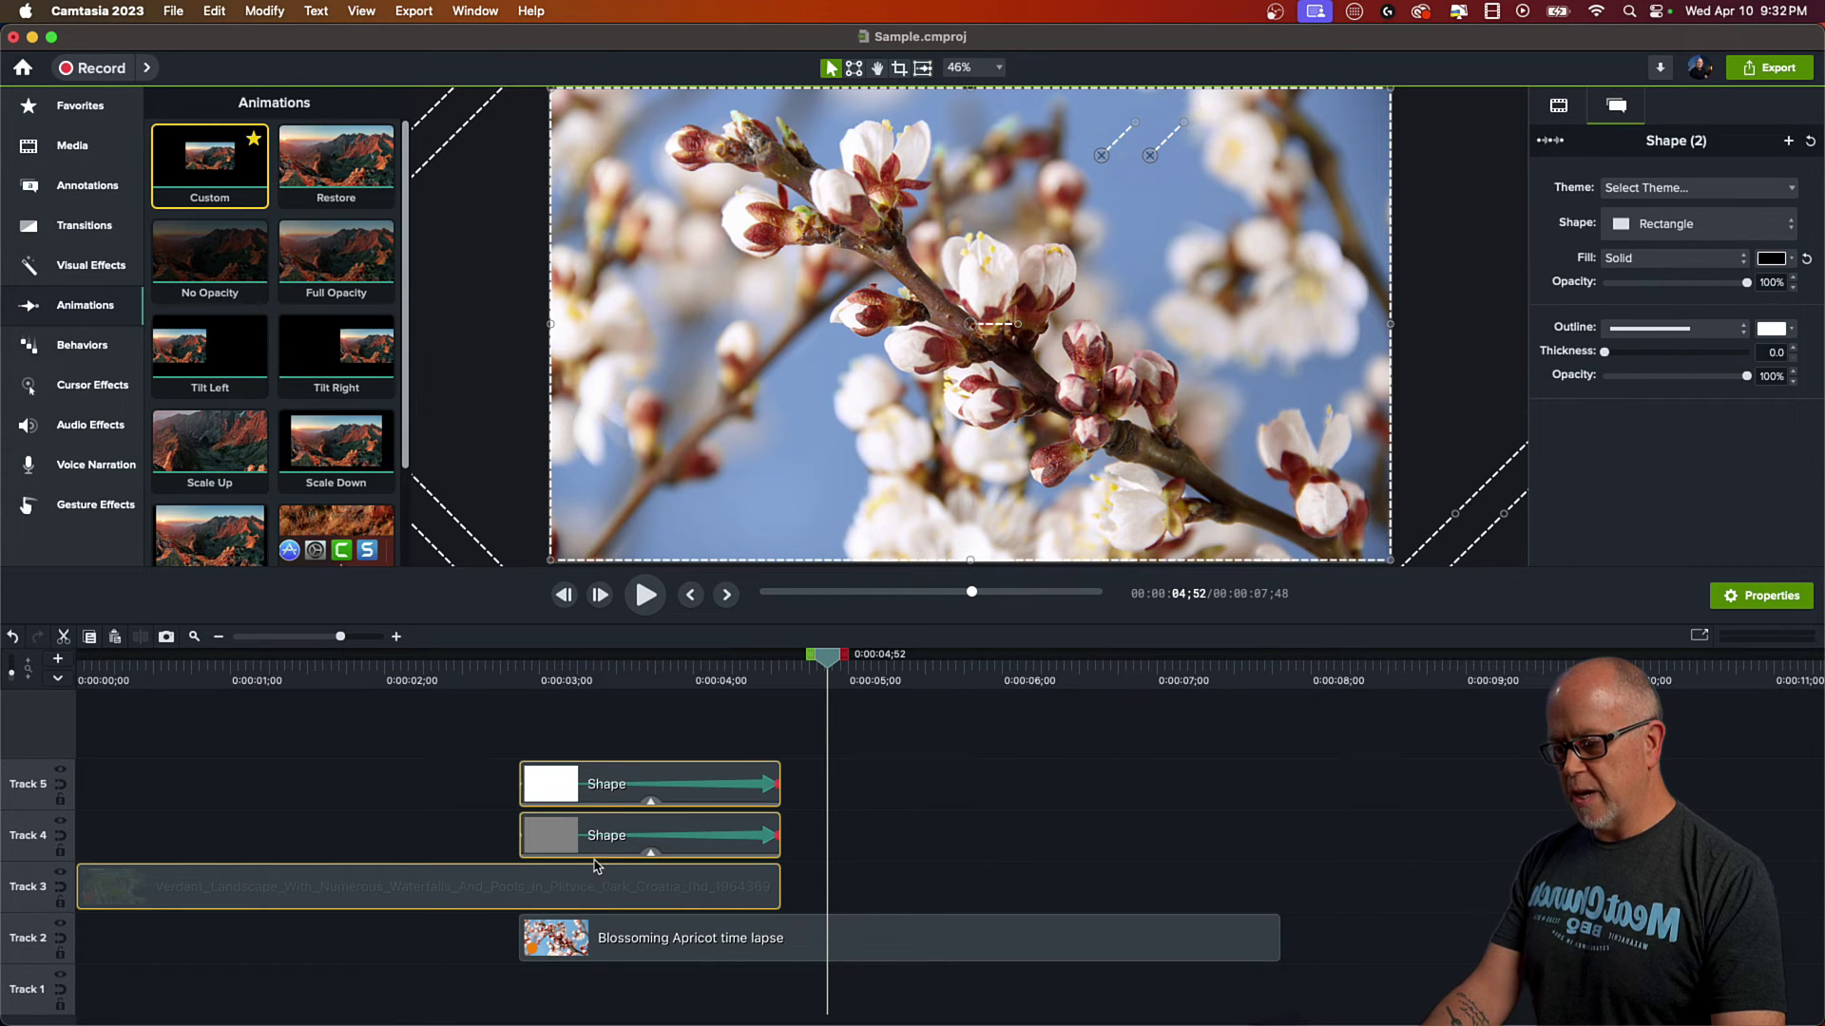
{"action": "left_click_drag", "start_coordinate": [597, 870], "coordinate": [591, 840]}
Step: Add the favourite dark rectangle shape to the empty Track 3, starting together with the apricot clip
{"action": "left_click_drag", "start_coordinate": [674, 675], "coordinate": [539, 688]}
{"action": "left_click", "coordinate": [539, 894]}
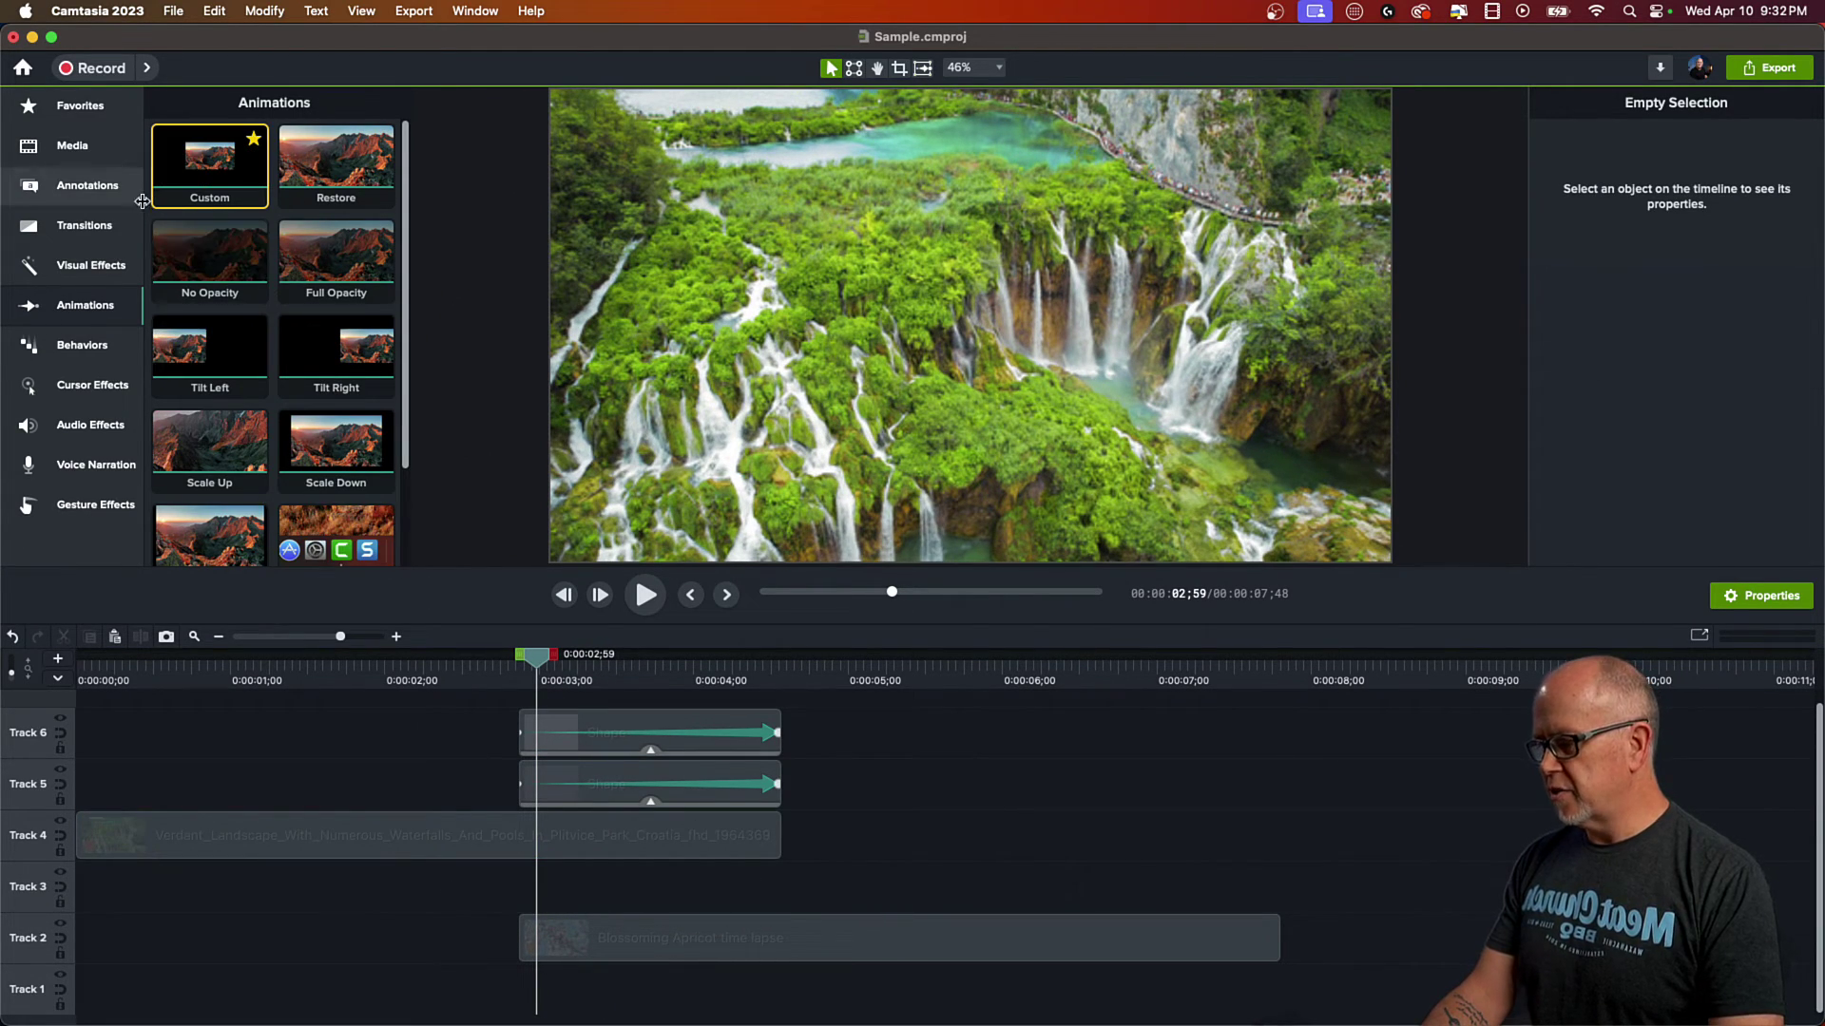
{"action": "left_click", "coordinate": [77, 189]}
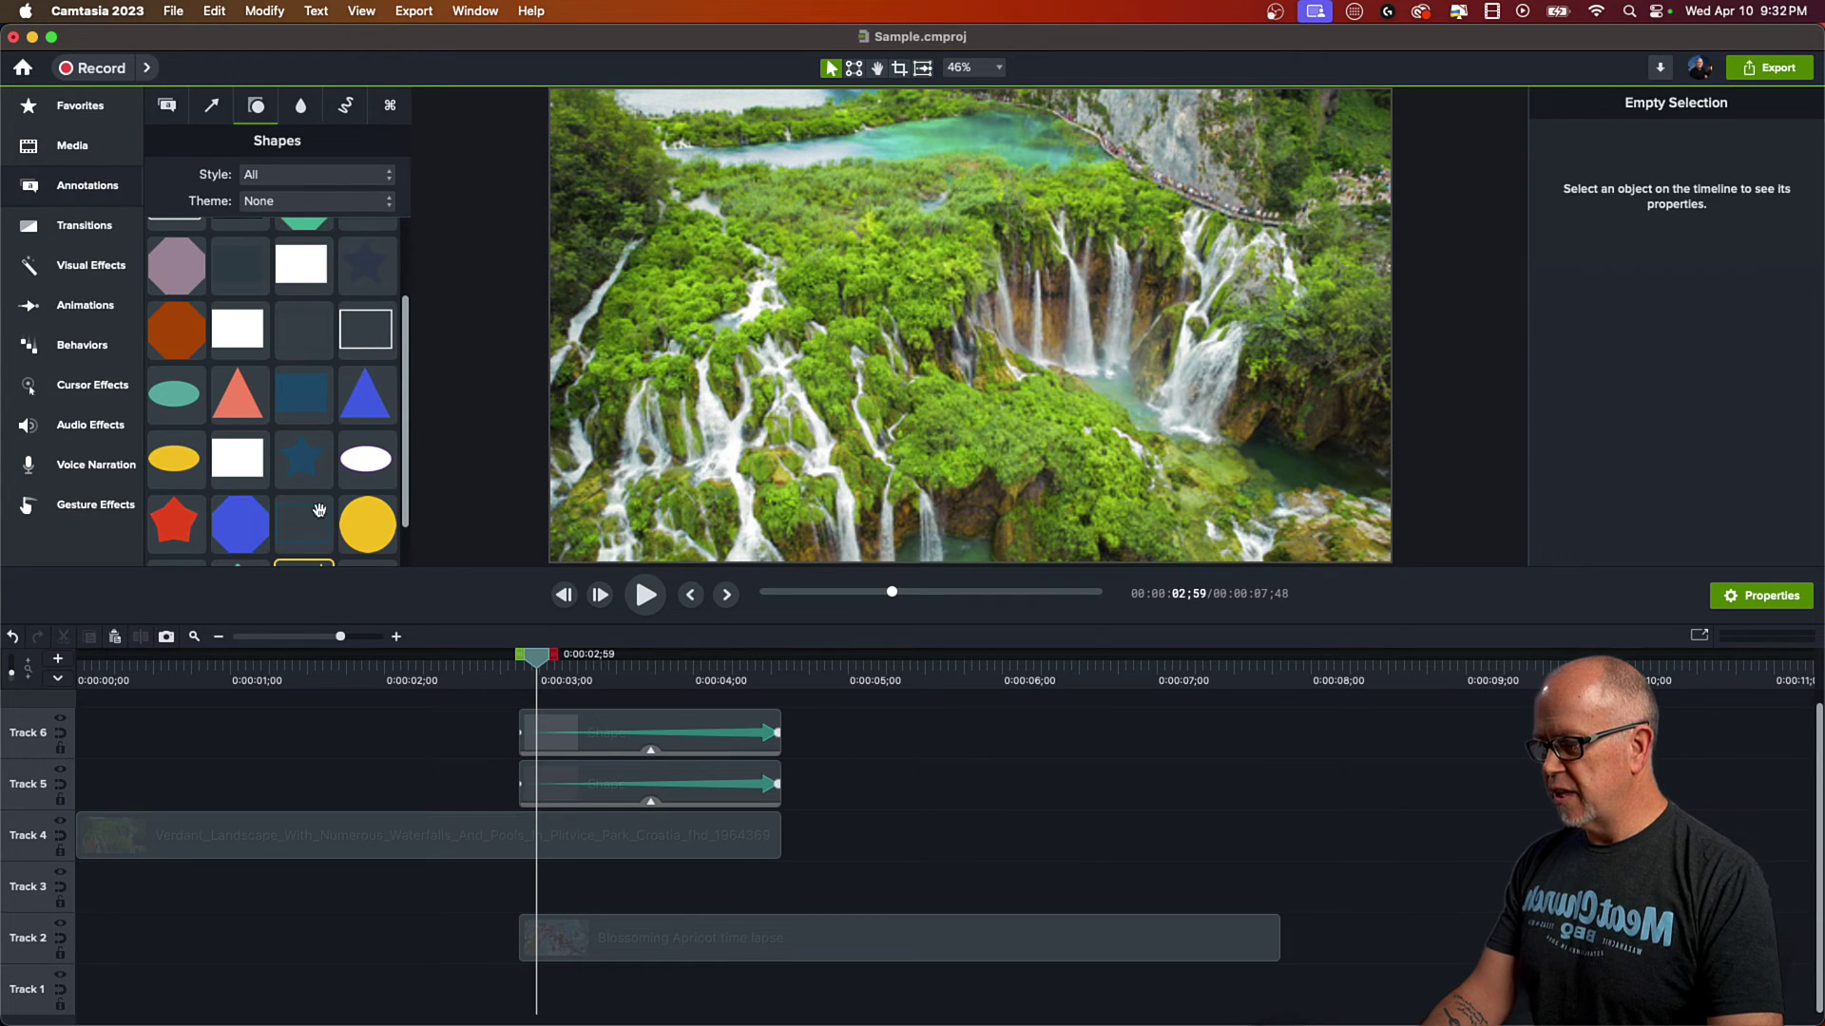
{"action": "scroll", "coordinate": [319, 511], "scroll_direction": "down", "scroll_amount": 1}
{"action": "left_click_drag", "start_coordinate": [297, 543], "coordinate": [522, 893]}
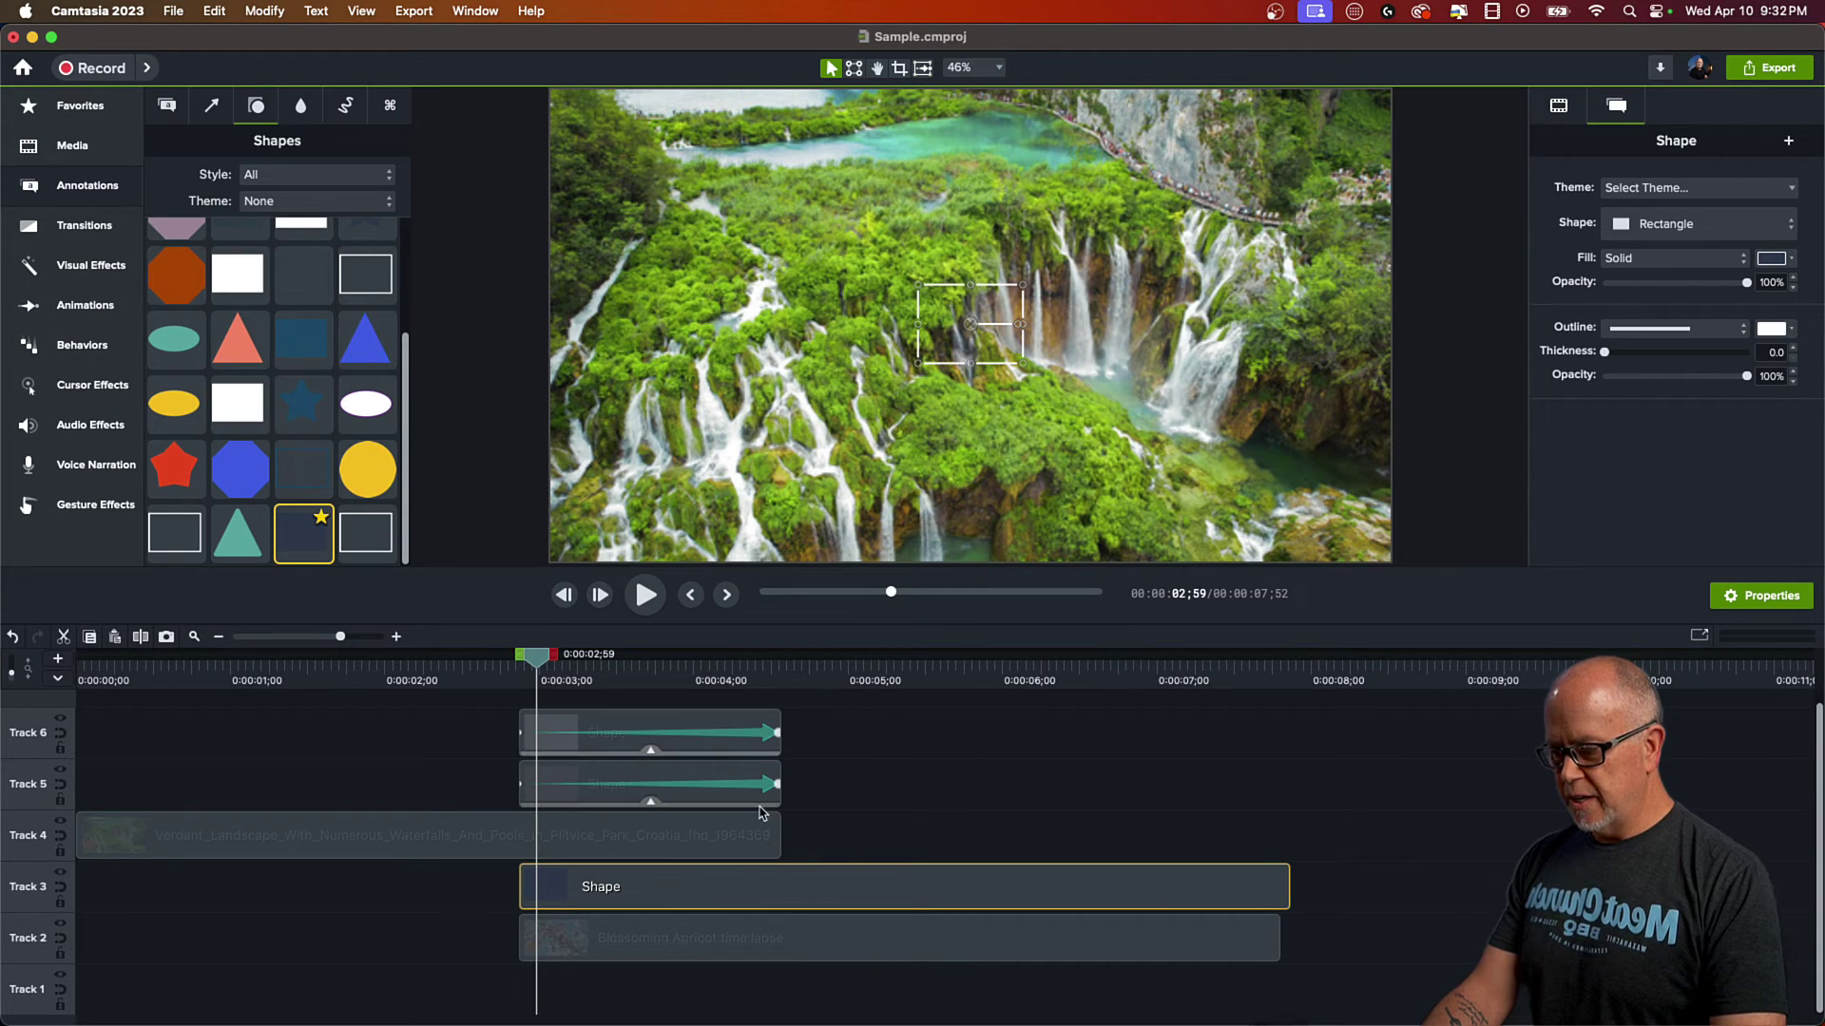
Step: Enlarge the dark rectangle to cover the whole canvas, and move it and the apricot clip down one track
{"action": "left_click", "coordinate": [853, 680]}
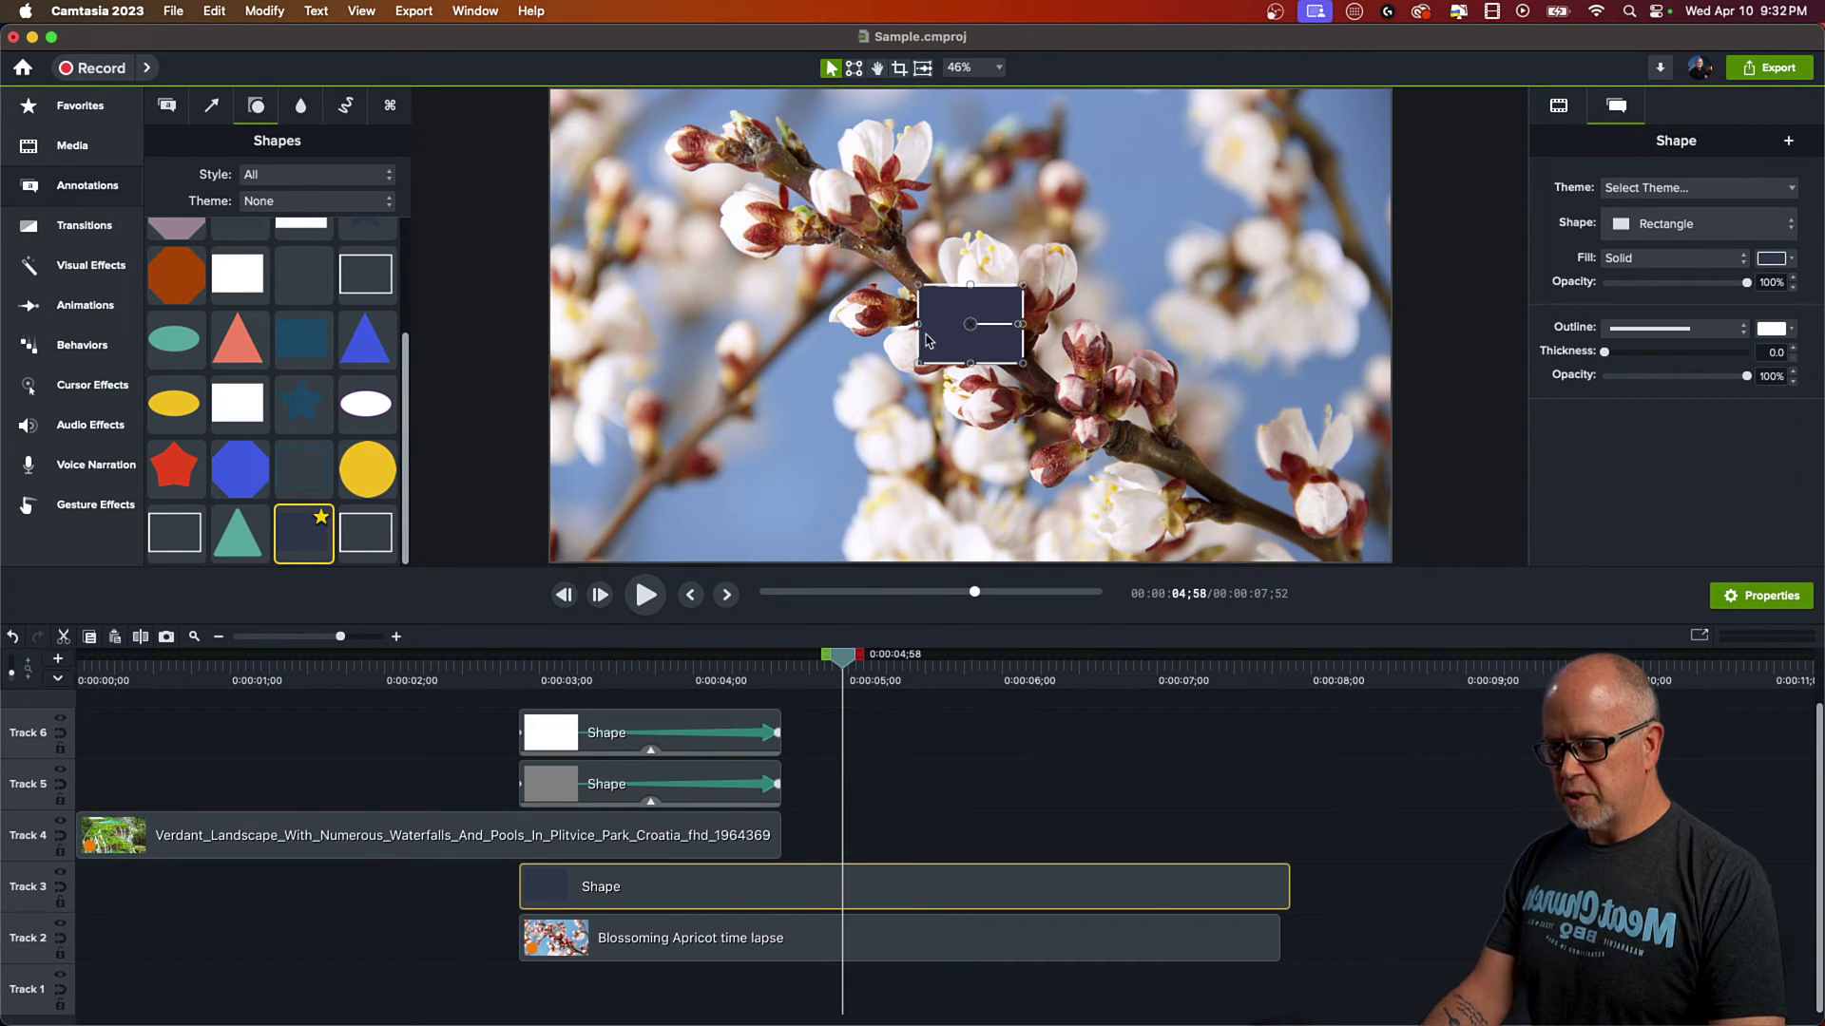
{"action": "left_click_drag", "start_coordinate": [935, 336], "coordinate": [1344, 539]}
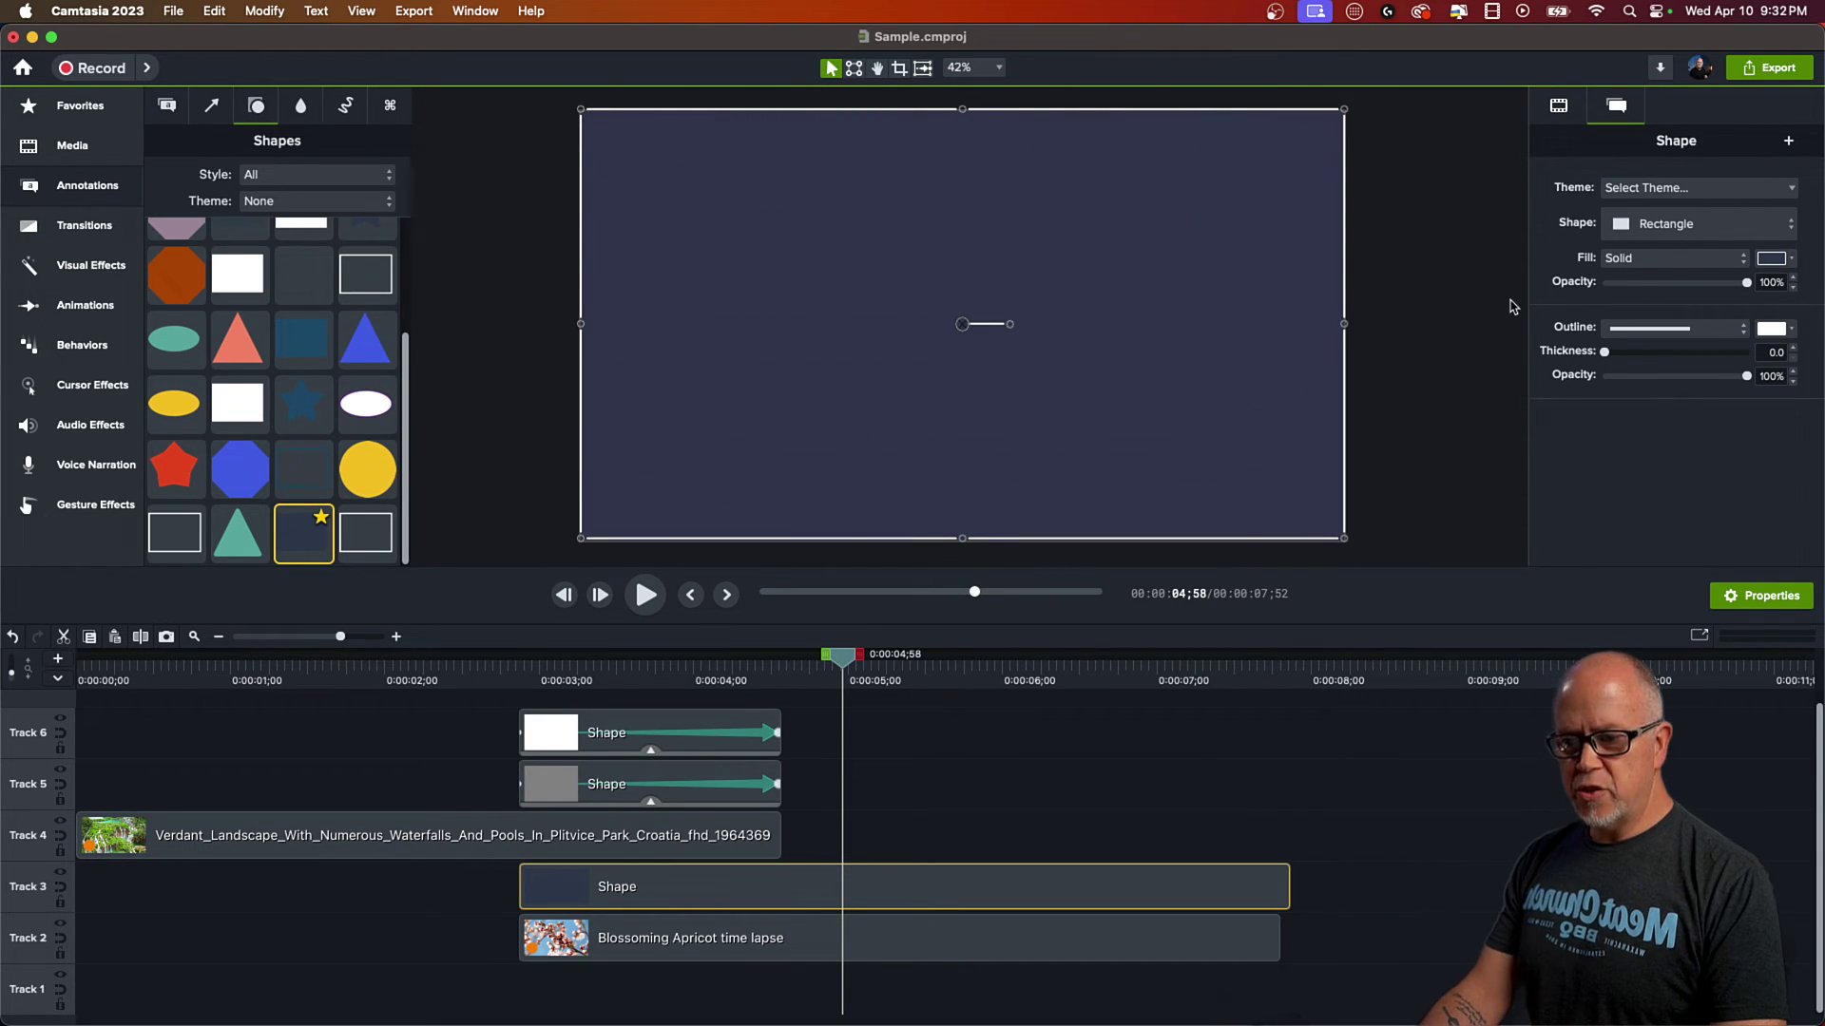
{"action": "left_click", "coordinate": [1456, 478]}
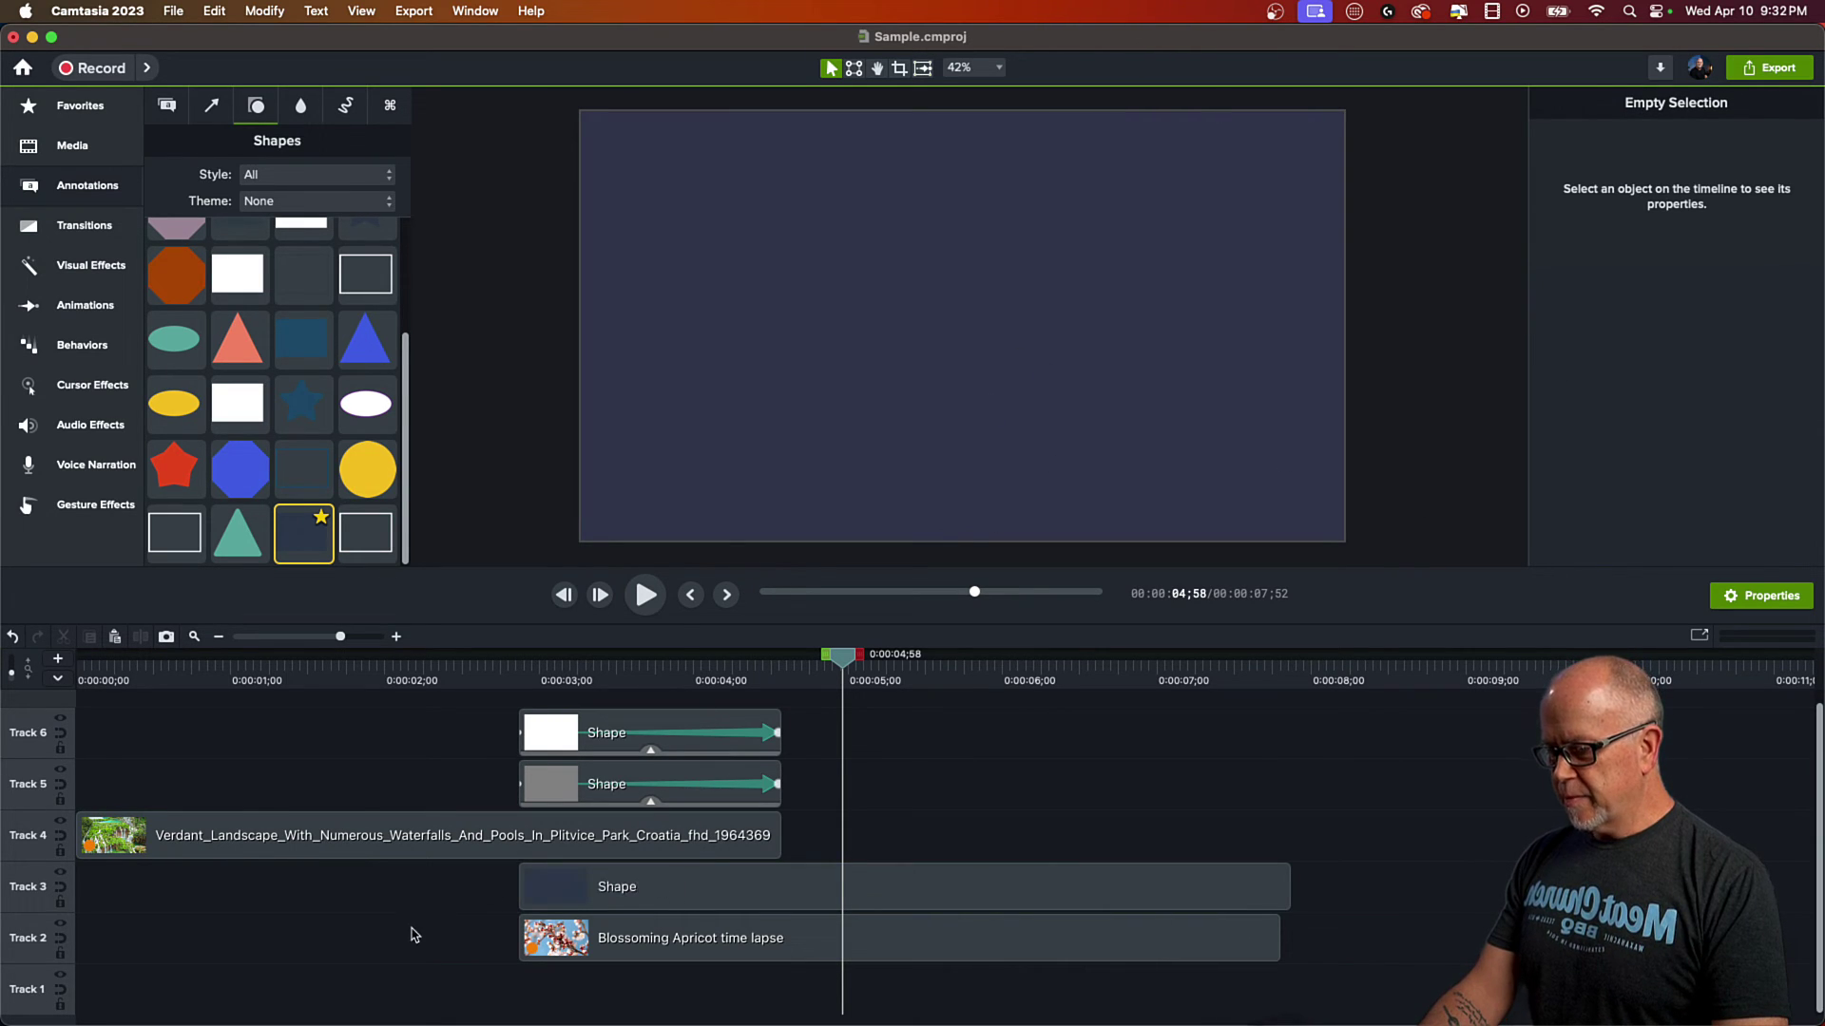
{"action": "left_click_drag", "start_coordinate": [489, 891], "coordinate": [665, 1013]}
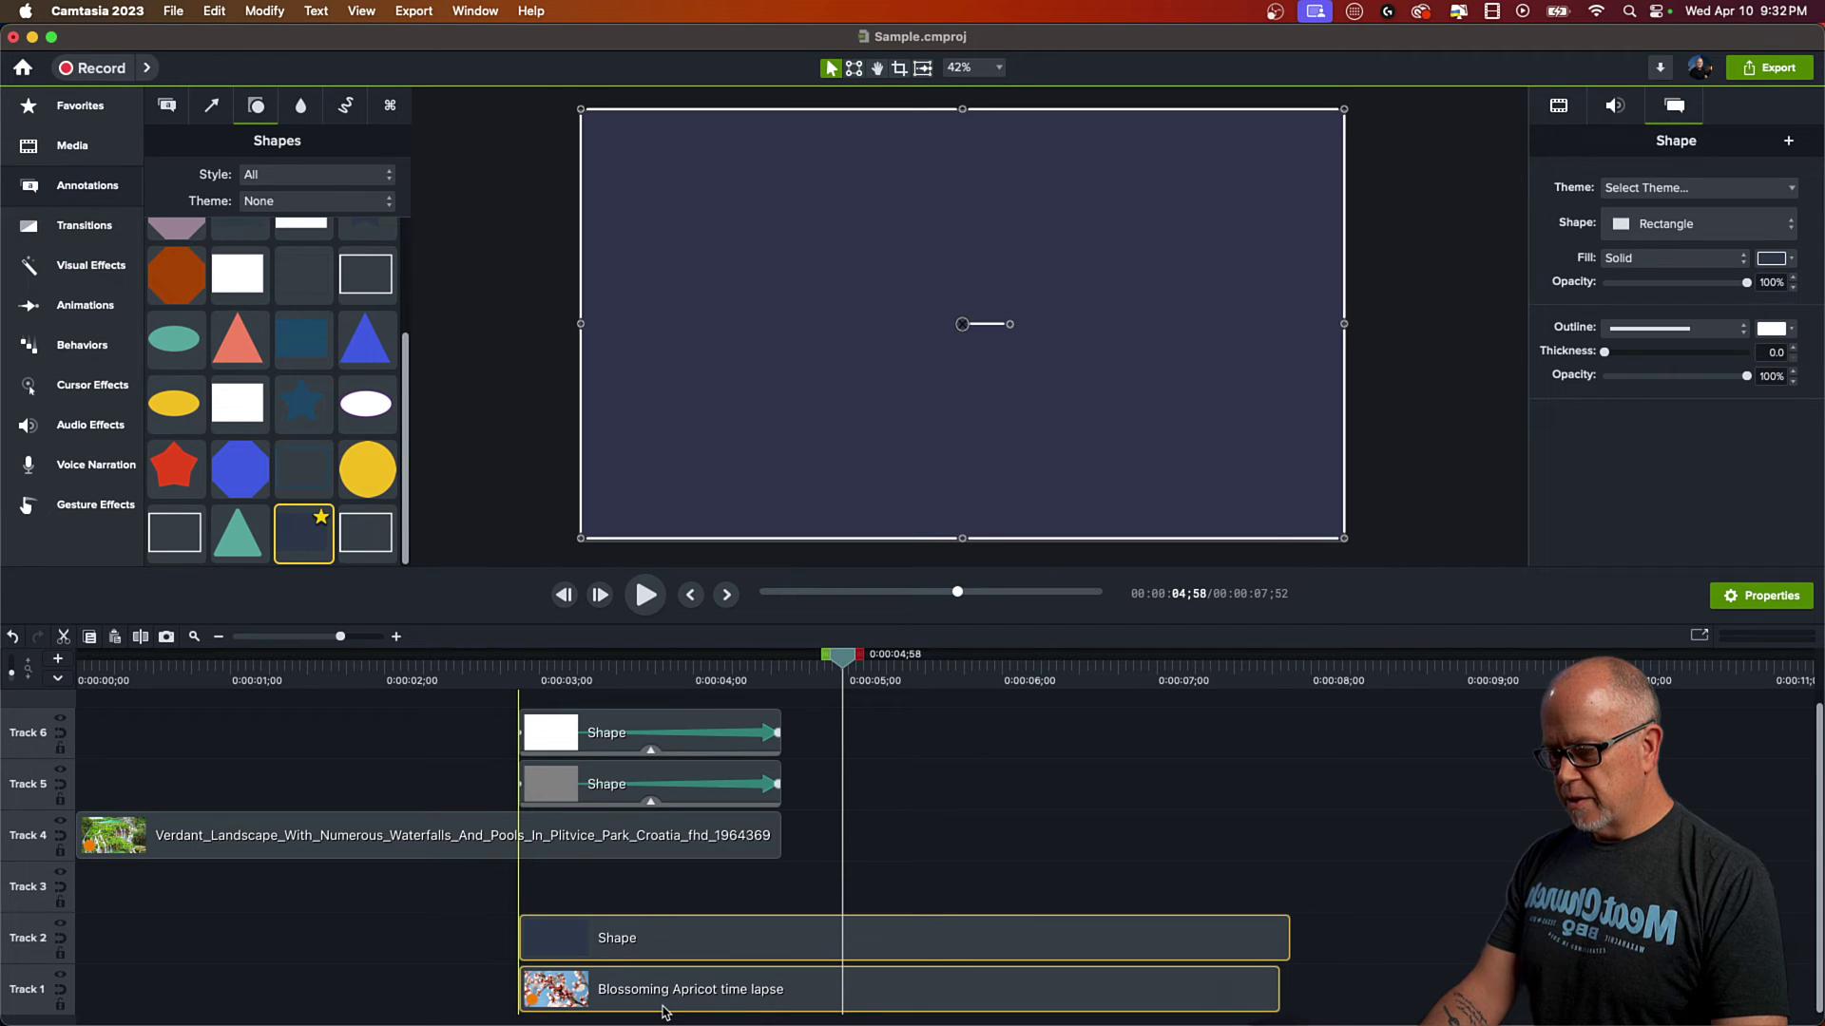
{"action": "left_click", "coordinate": [642, 900]}
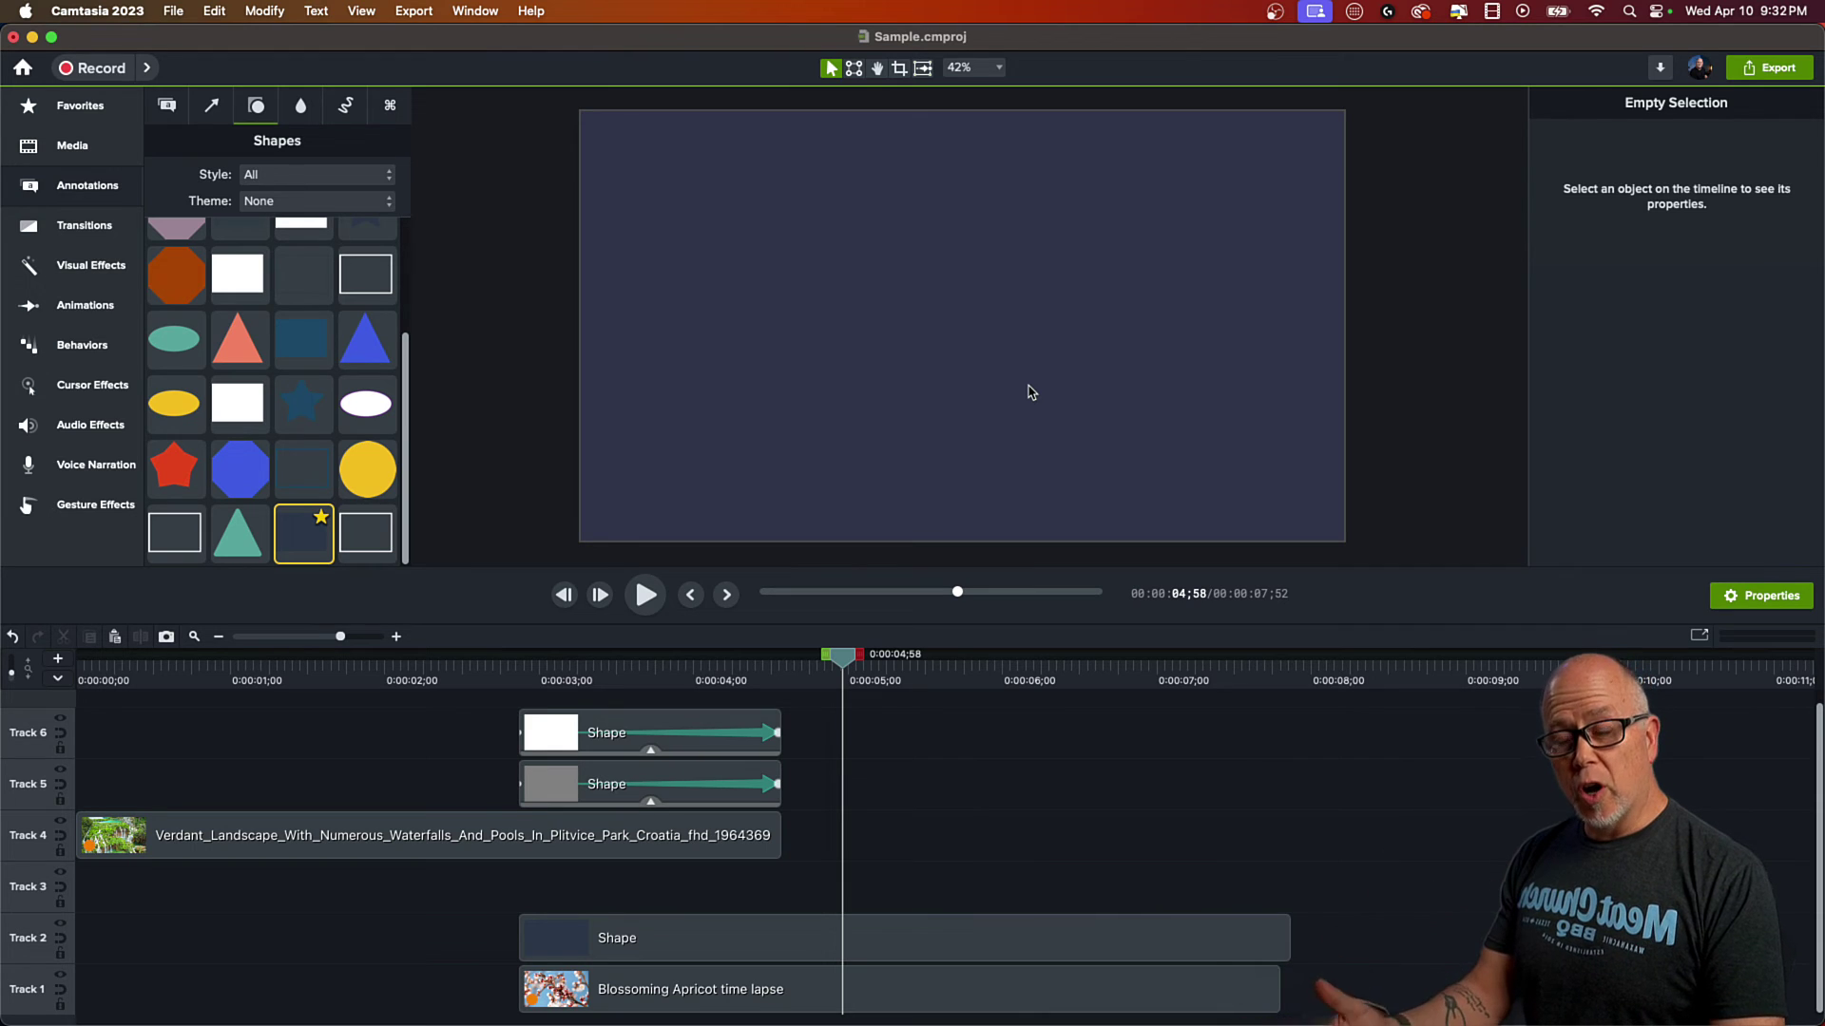
Step: Import the TransparentWhite_Logo-31 image into the media bin and place it on Track 3, starting together with the dark rectangle
{"action": "left_click", "coordinate": [84, 154]}
{"action": "left_click_drag", "start_coordinate": [0, 285], "coordinate": [240, 429]}
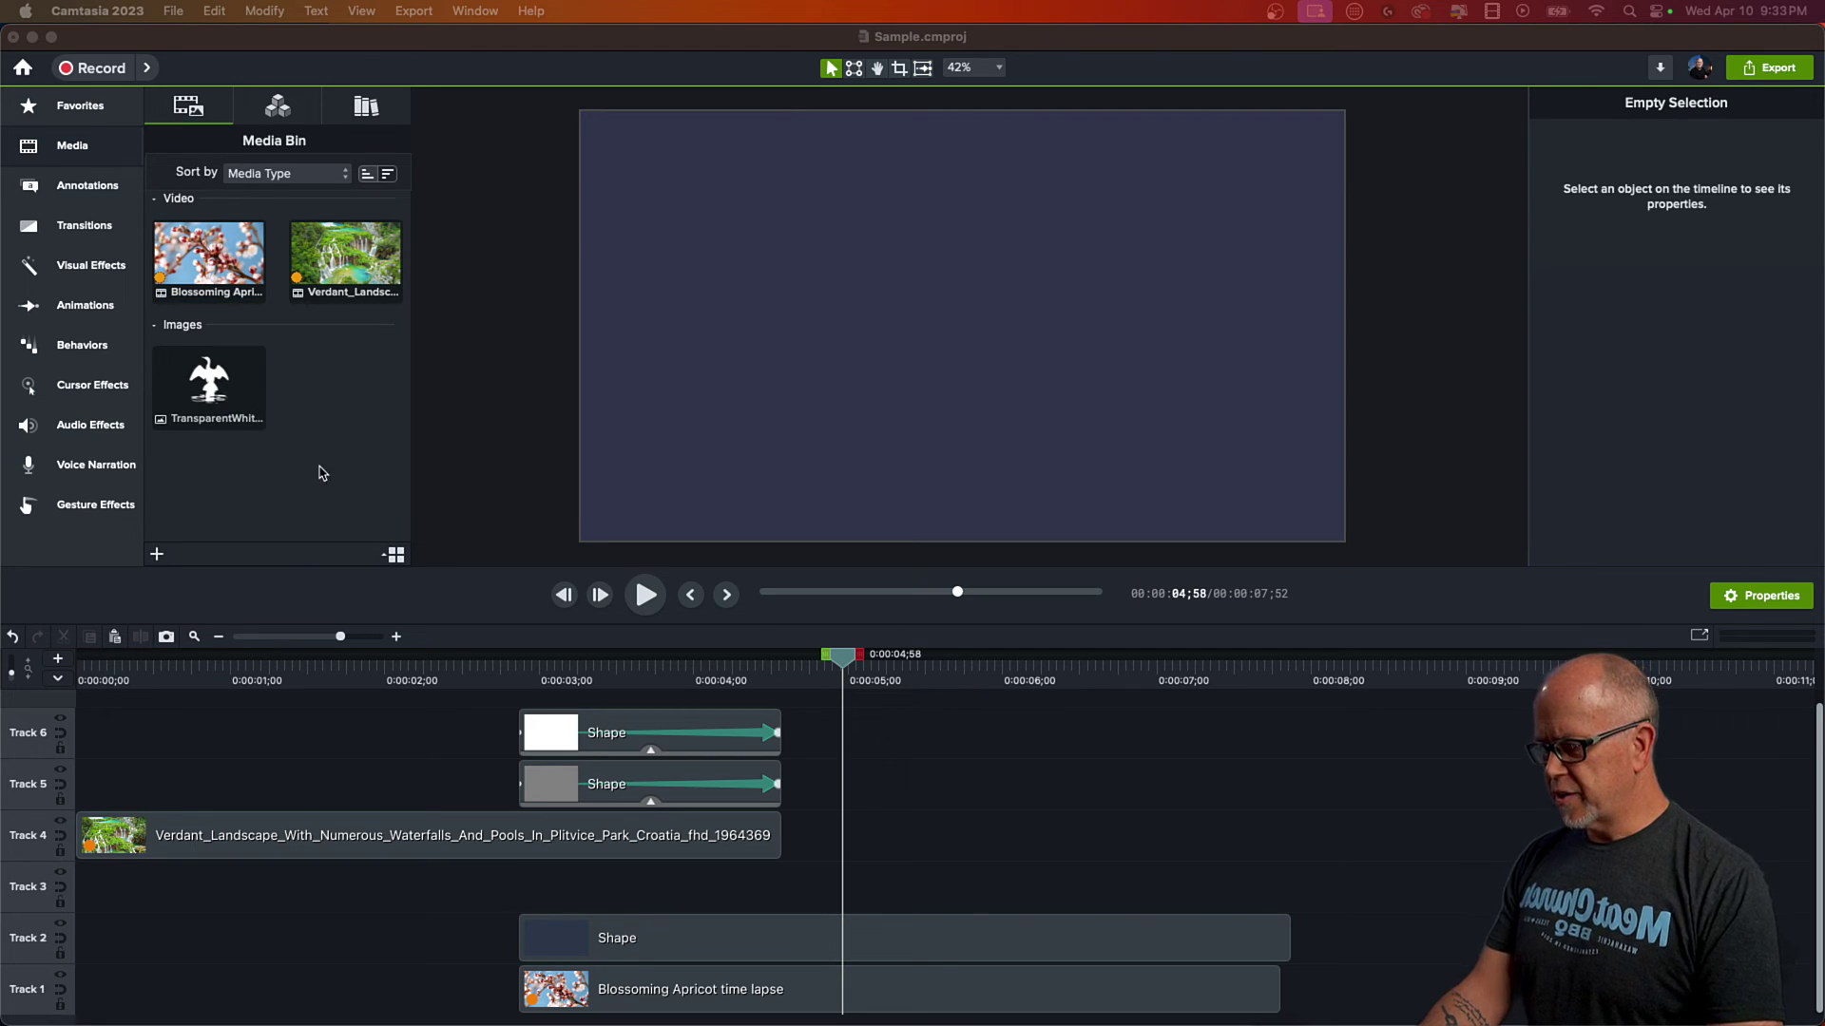
{"action": "left_click", "coordinate": [376, 487]}
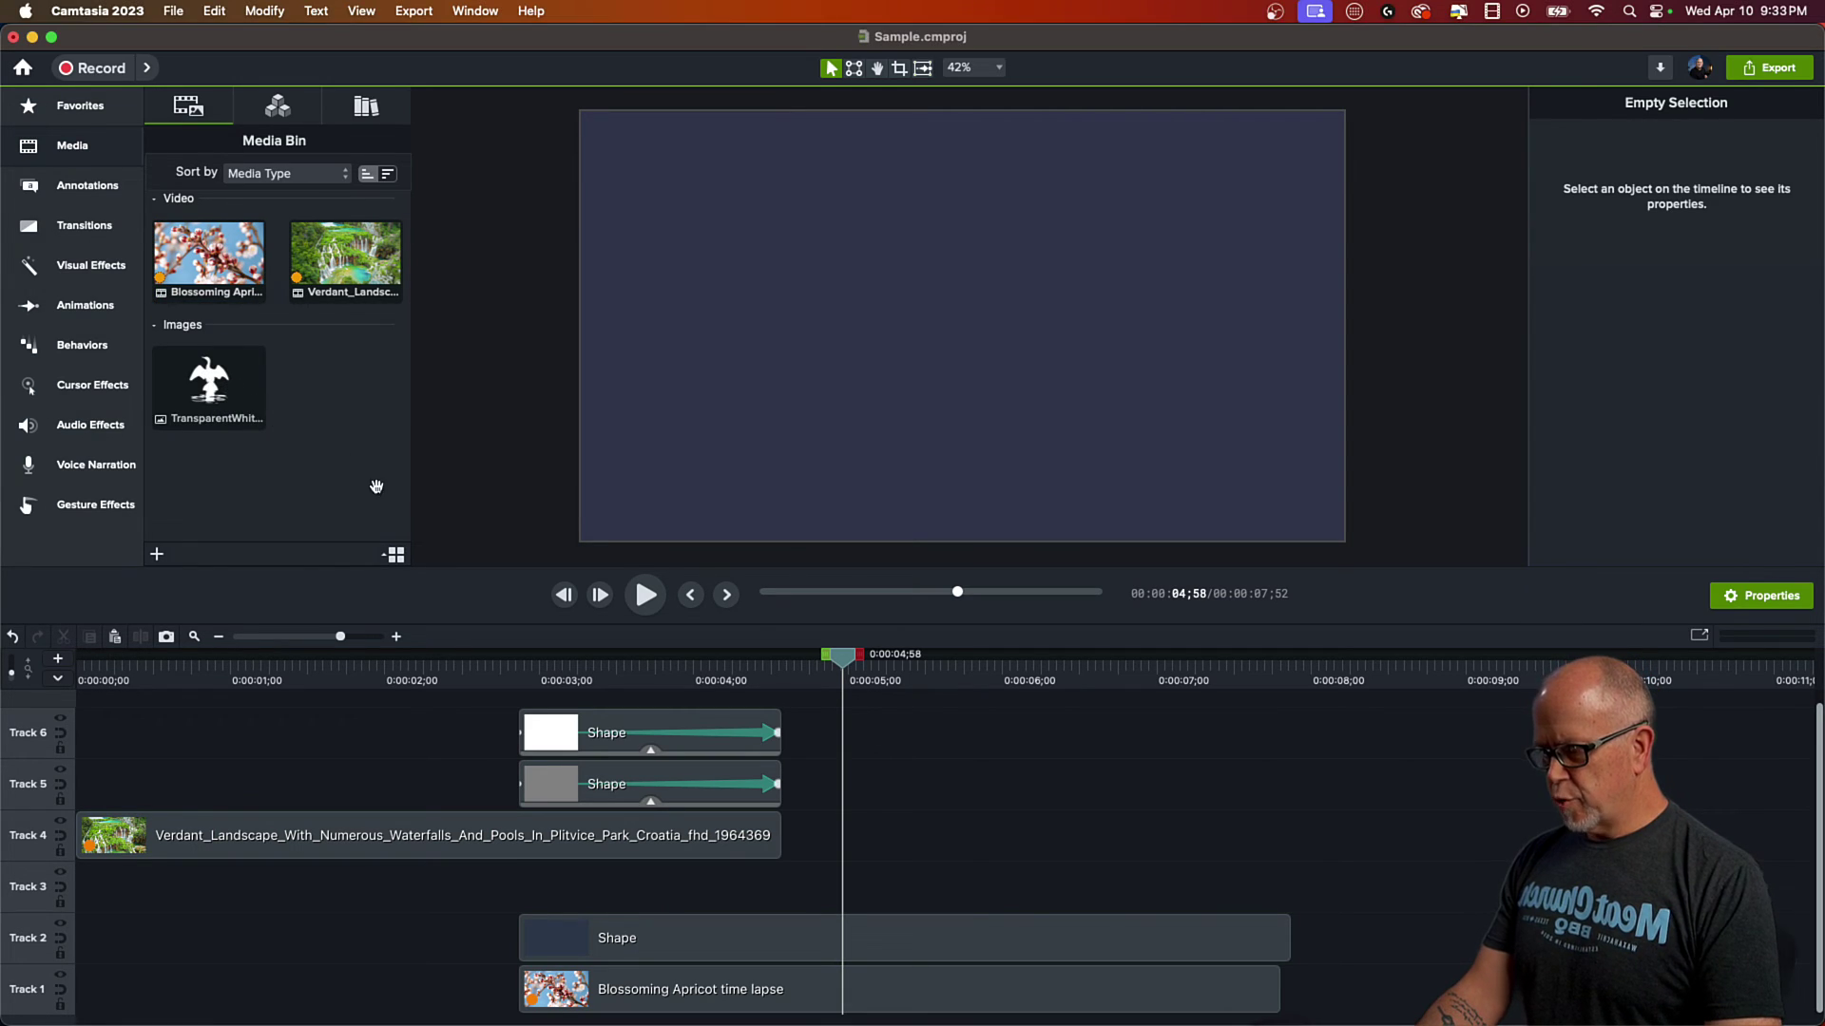
{"action": "left_click_drag", "start_coordinate": [215, 384], "coordinate": [525, 950]}
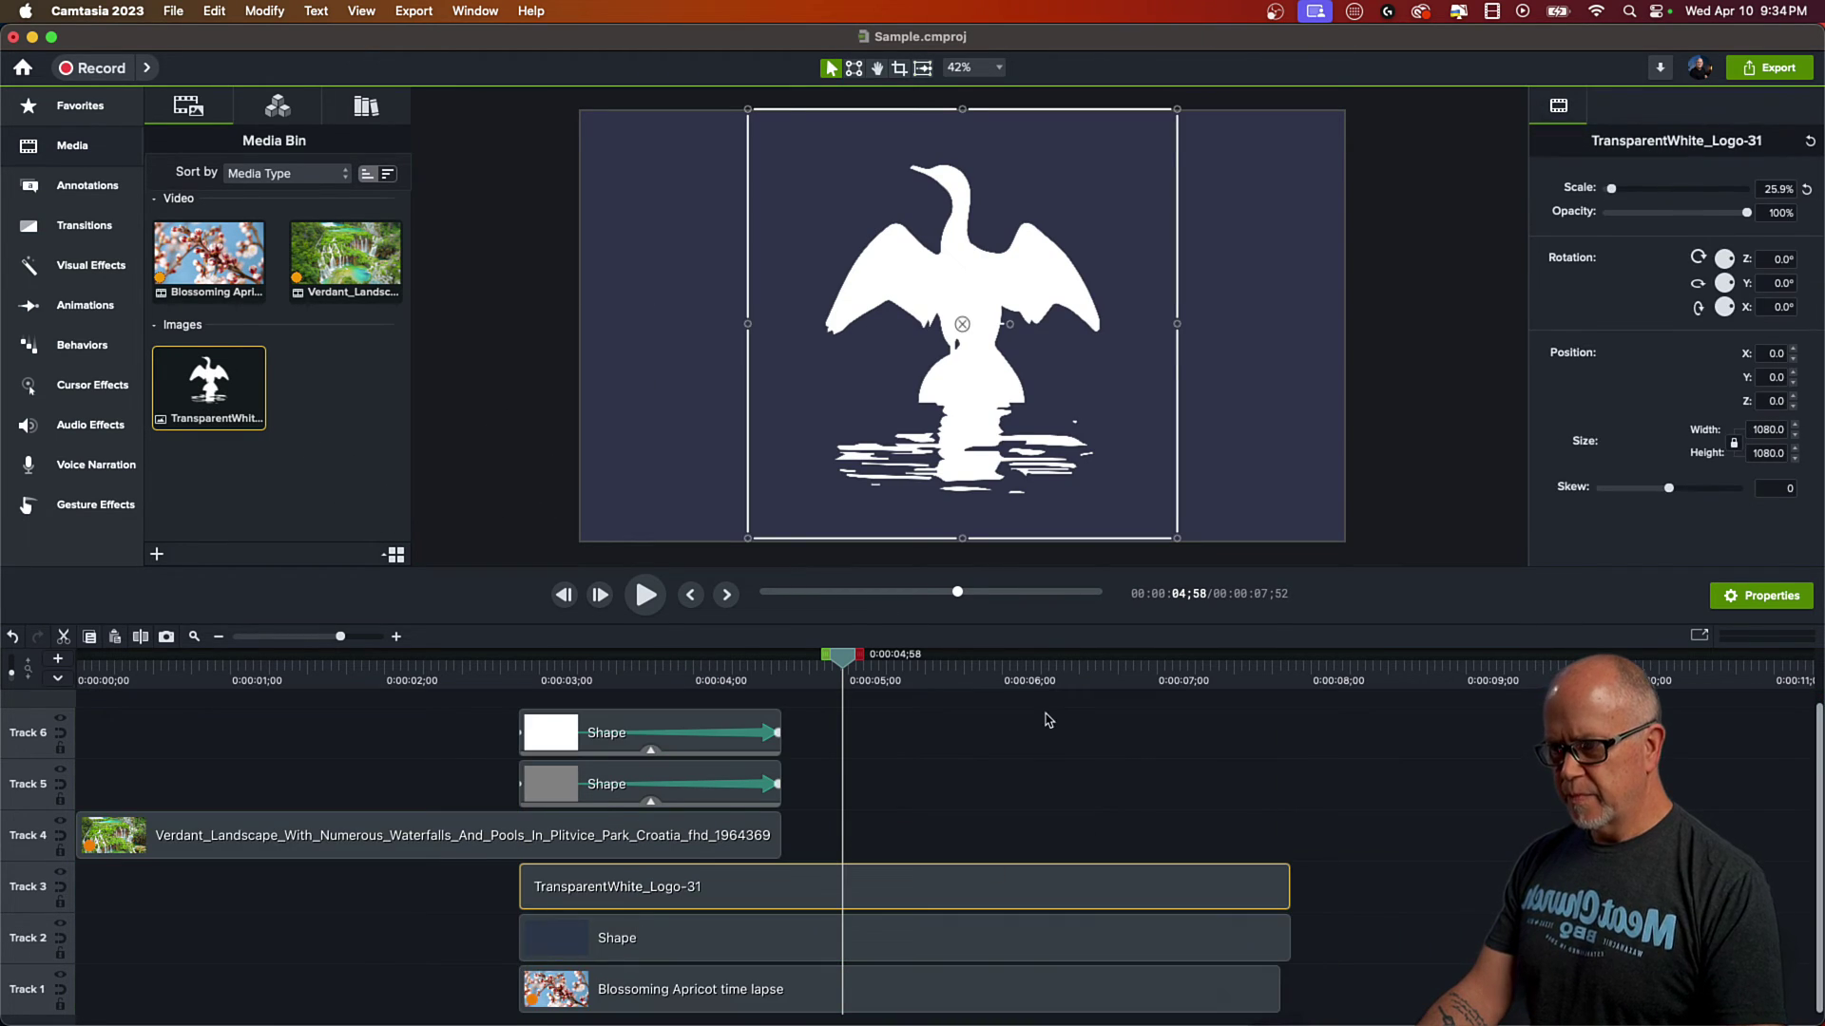
Step: Scale the white logo image down to 19.8% so it sits smaller on the dark rectangle
{"action": "left_click", "coordinate": [685, 397]}
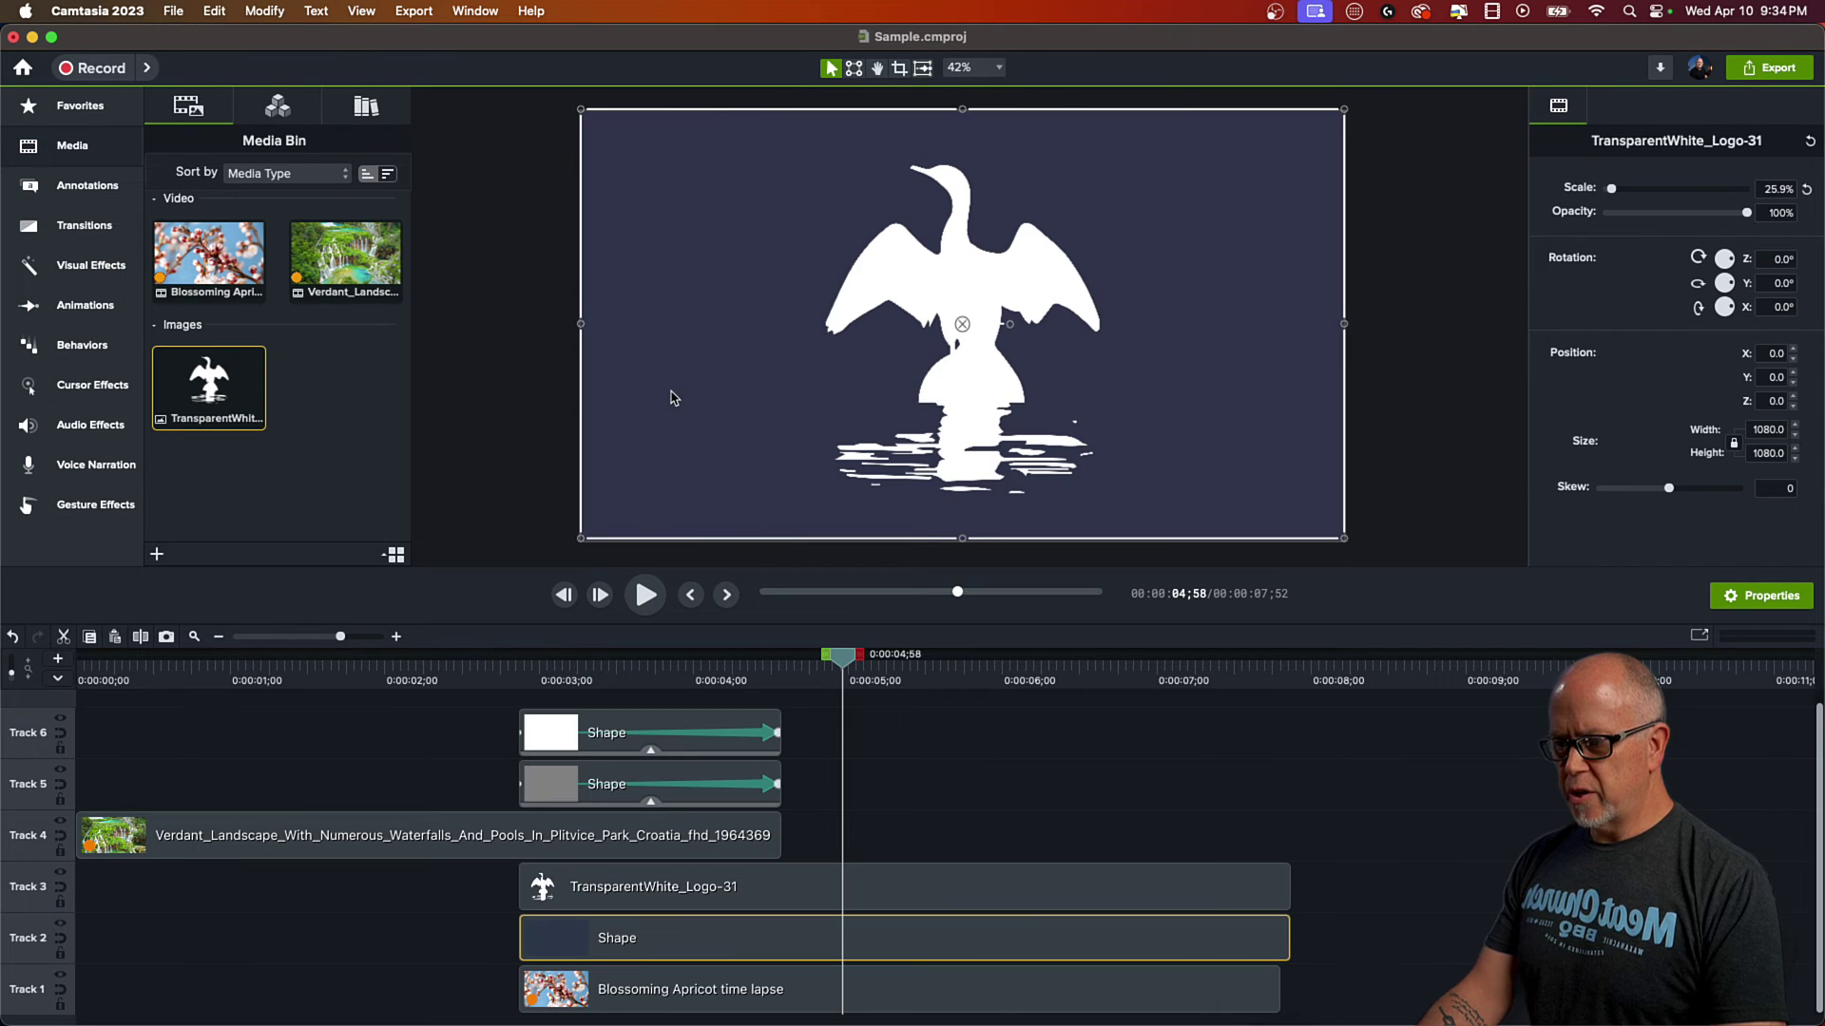
{"action": "left_click", "coordinate": [981, 302]}
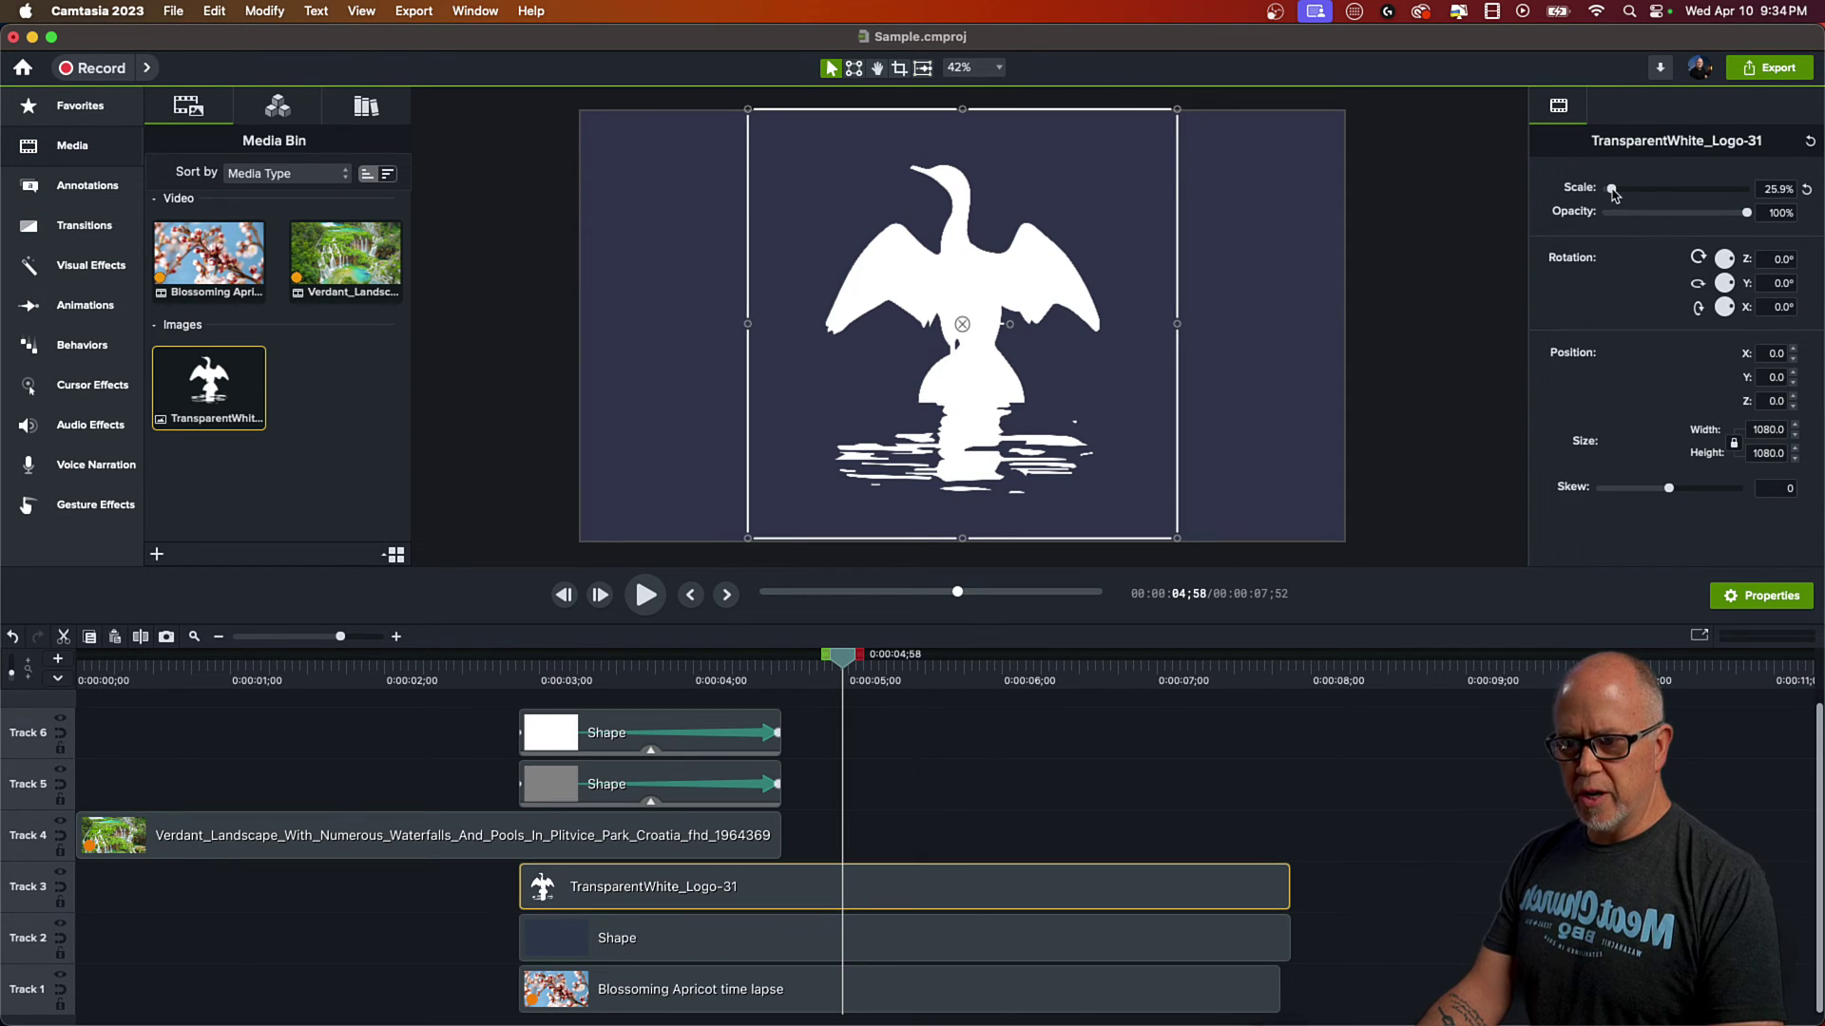
{"action": "left_click_drag", "start_coordinate": [1613, 193], "coordinate": [1610, 191]}
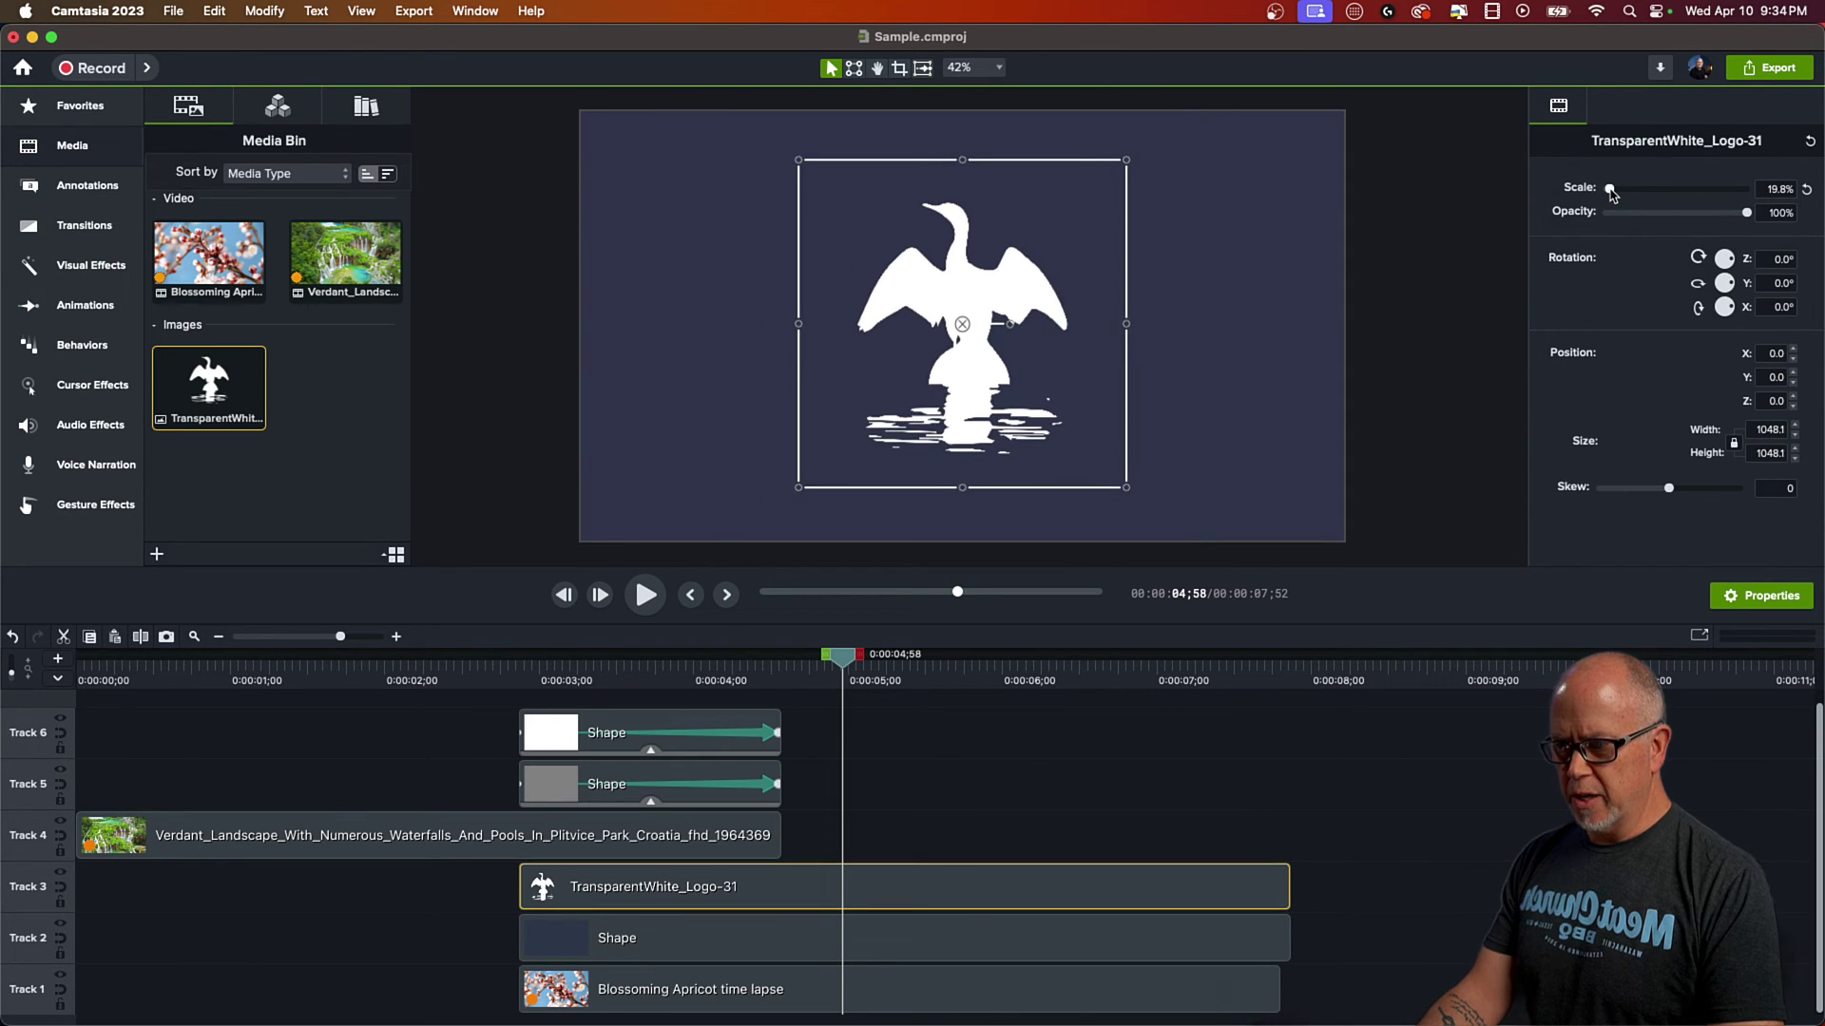
{"action": "left_click", "coordinate": [1223, 354]}
{"action": "left_click", "coordinate": [983, 811]}
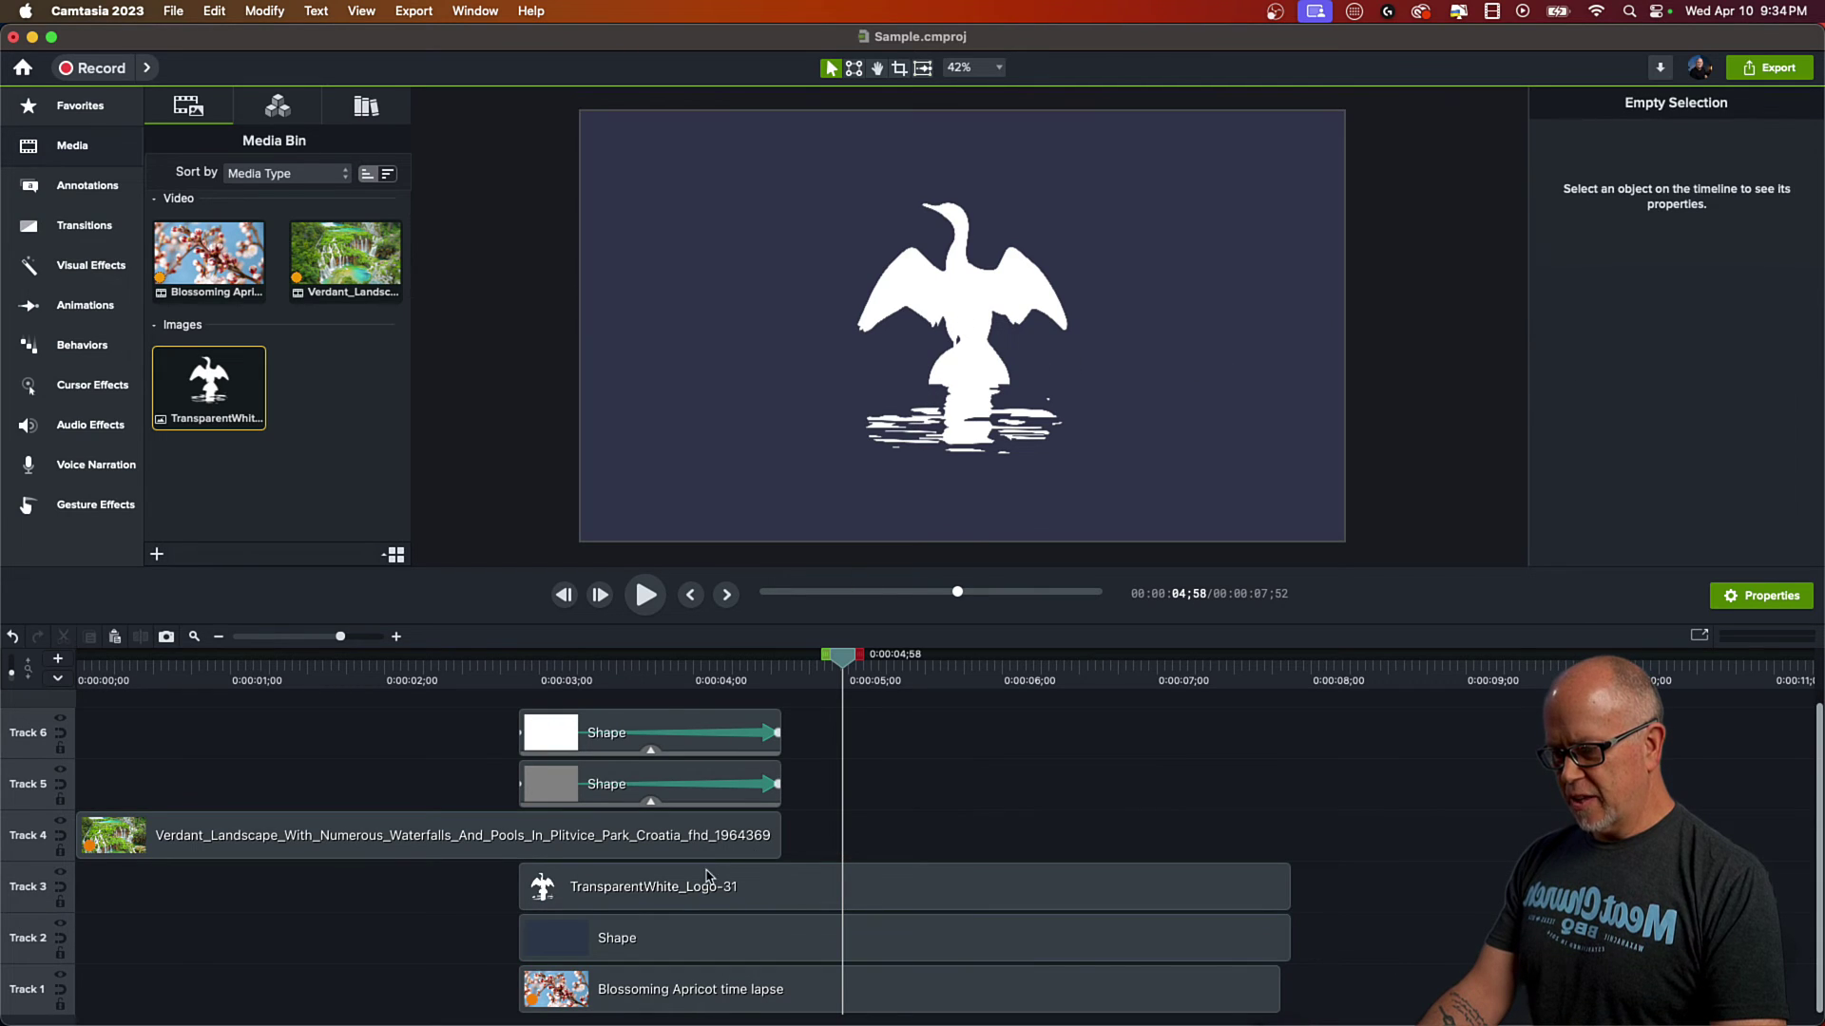
Step: Shorten the logo and dark rectangle together so both end before the apricot clip, and scrub through the transition
{"action": "left_click_drag", "start_coordinate": [1312, 953], "coordinate": [1122, 919]}
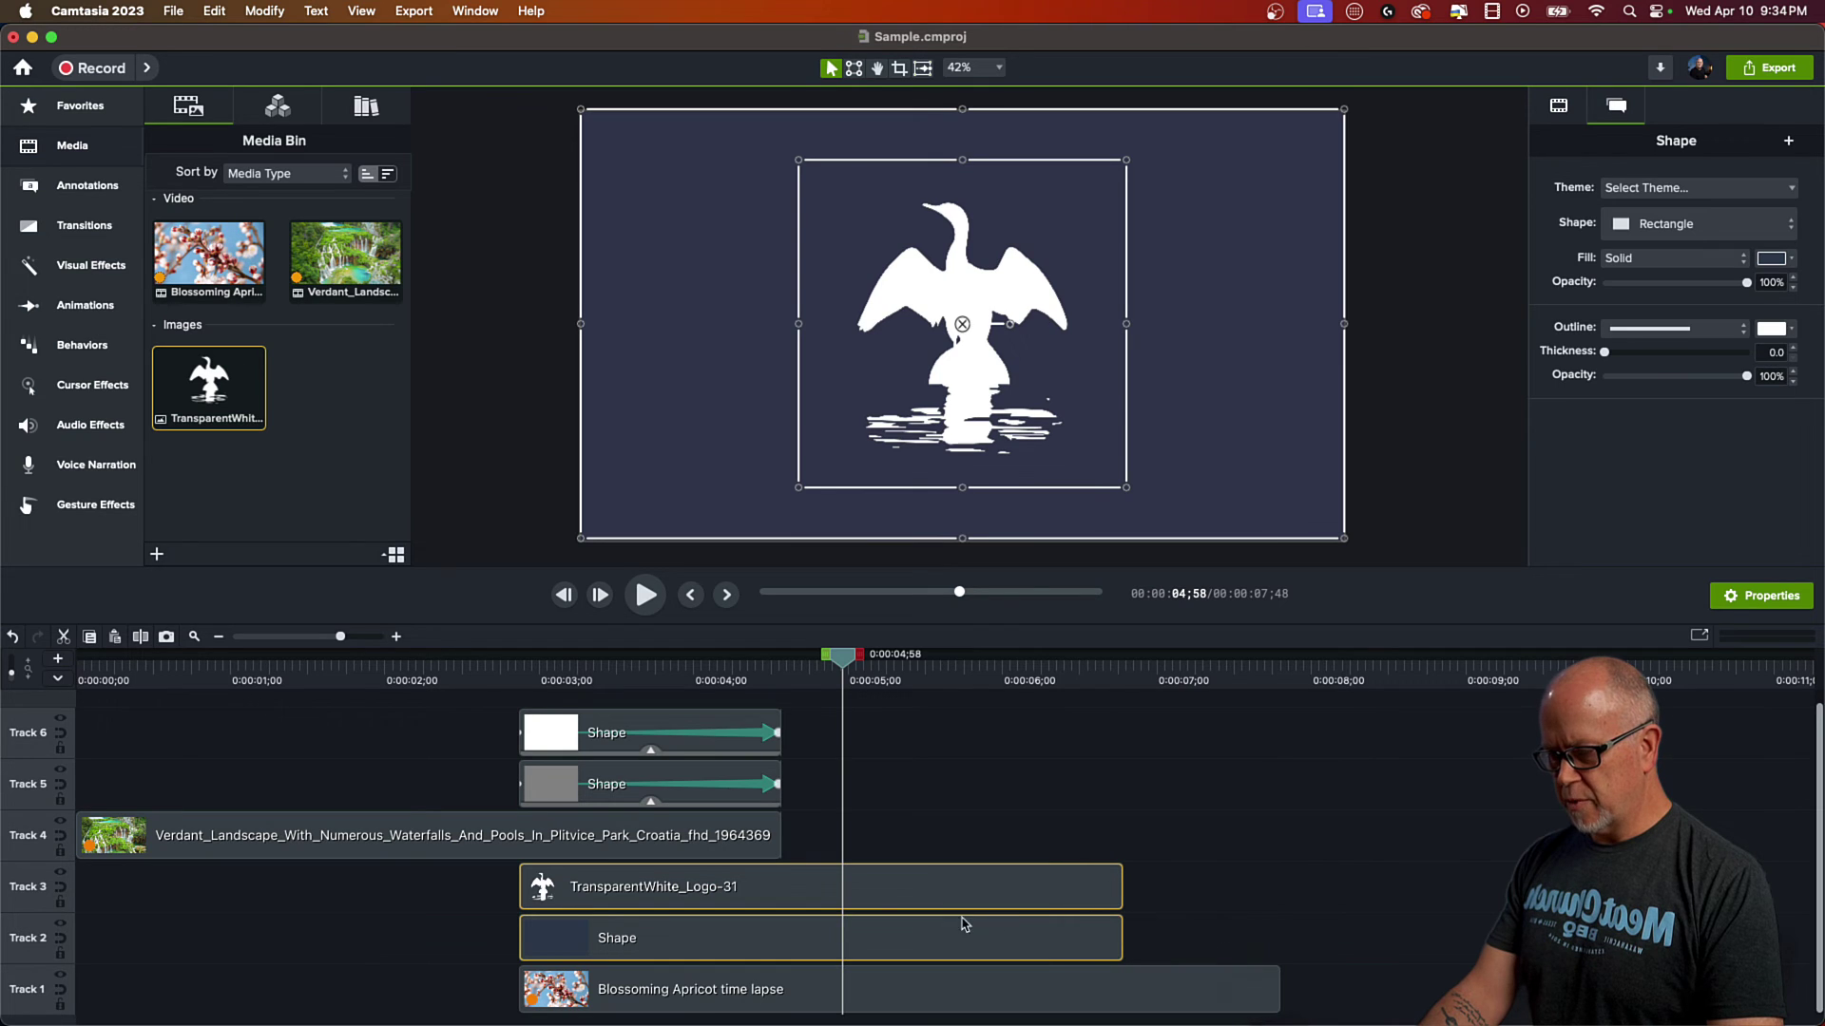
{"action": "left_click", "coordinate": [997, 810]}
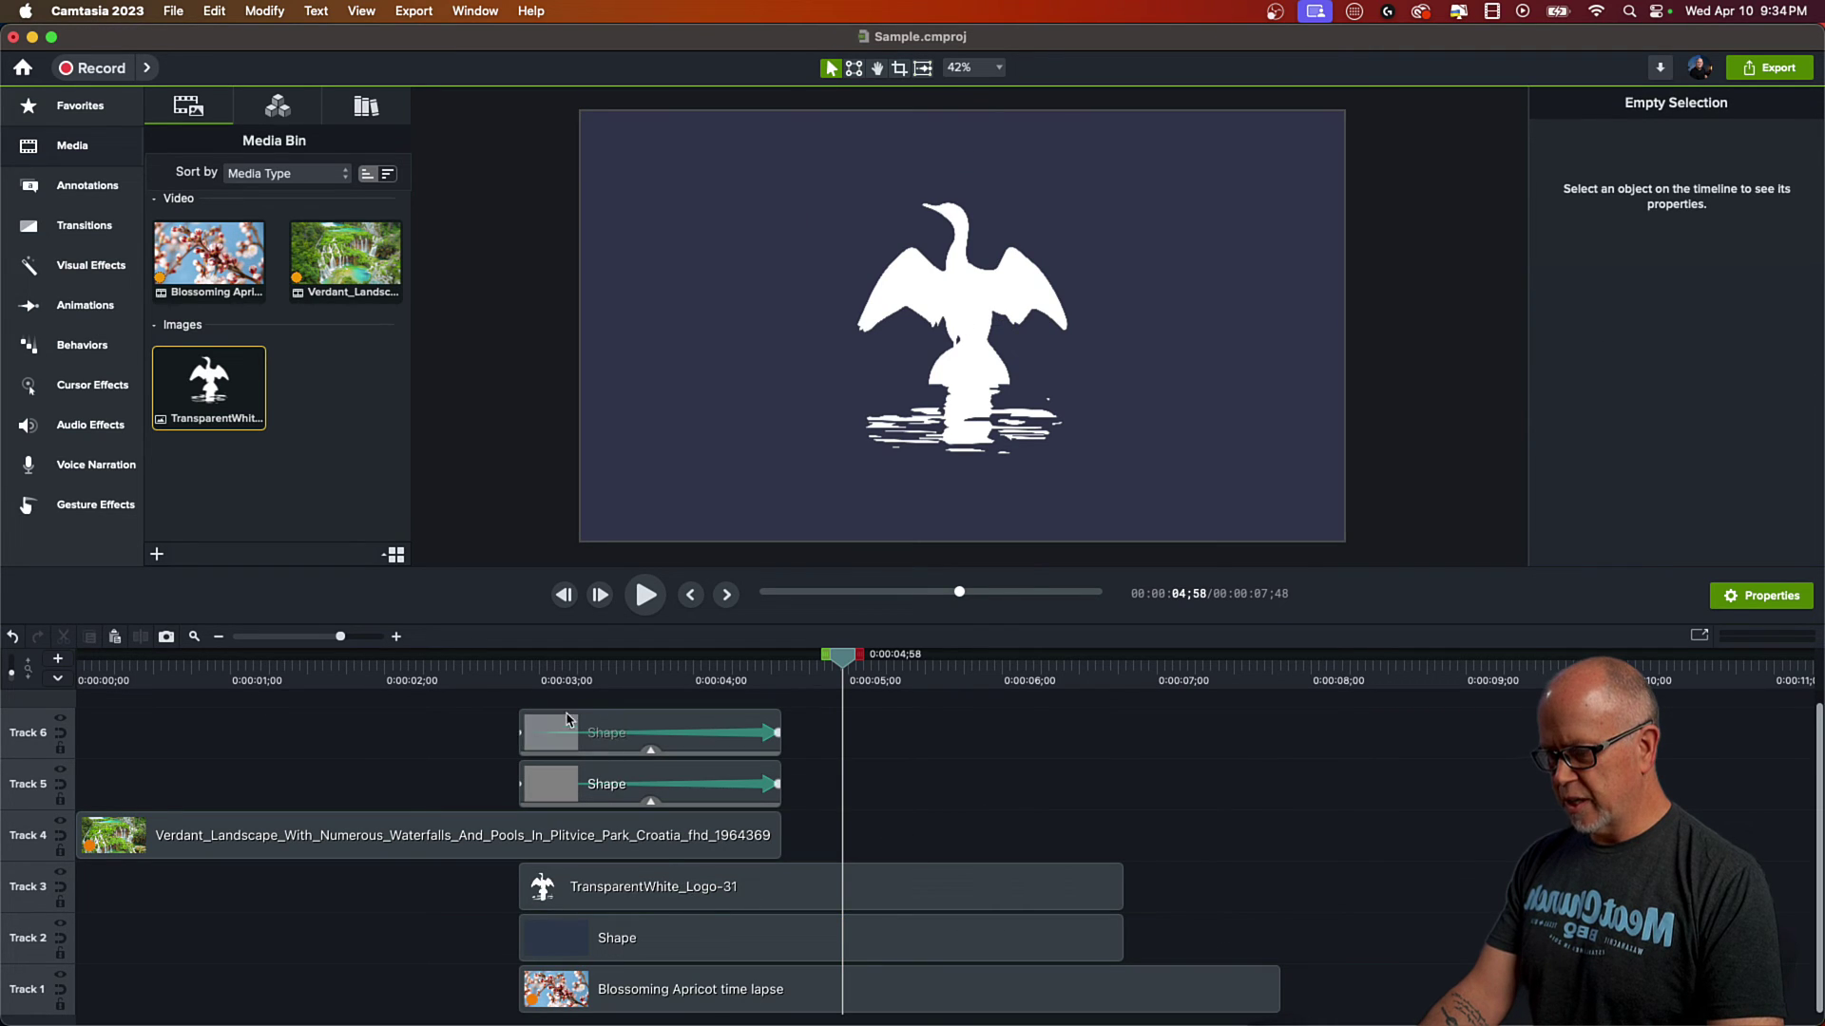
{"action": "left_click_drag", "start_coordinate": [577, 677], "coordinate": [671, 841]}
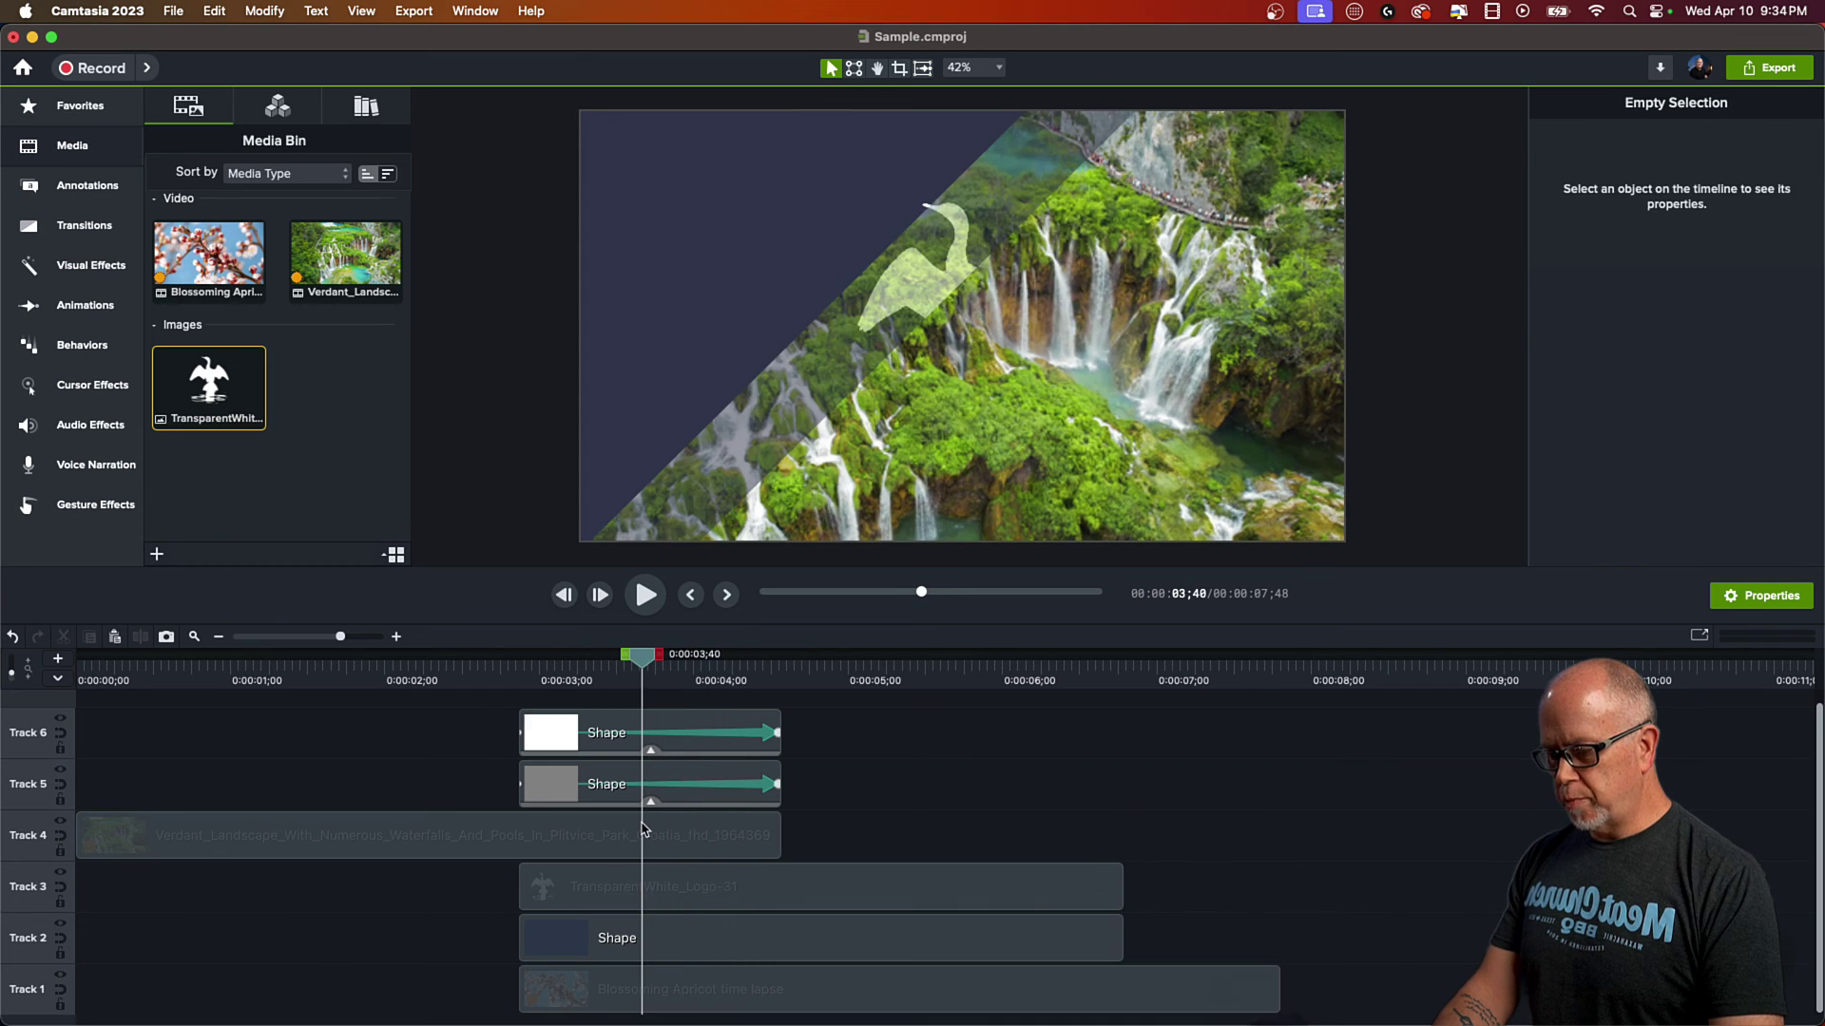
Step: Group the logo with the dark rectangle and remove all empty tracks from the timeline
{"action": "left_click_drag", "start_coordinate": [495, 898], "coordinate": [597, 943]}
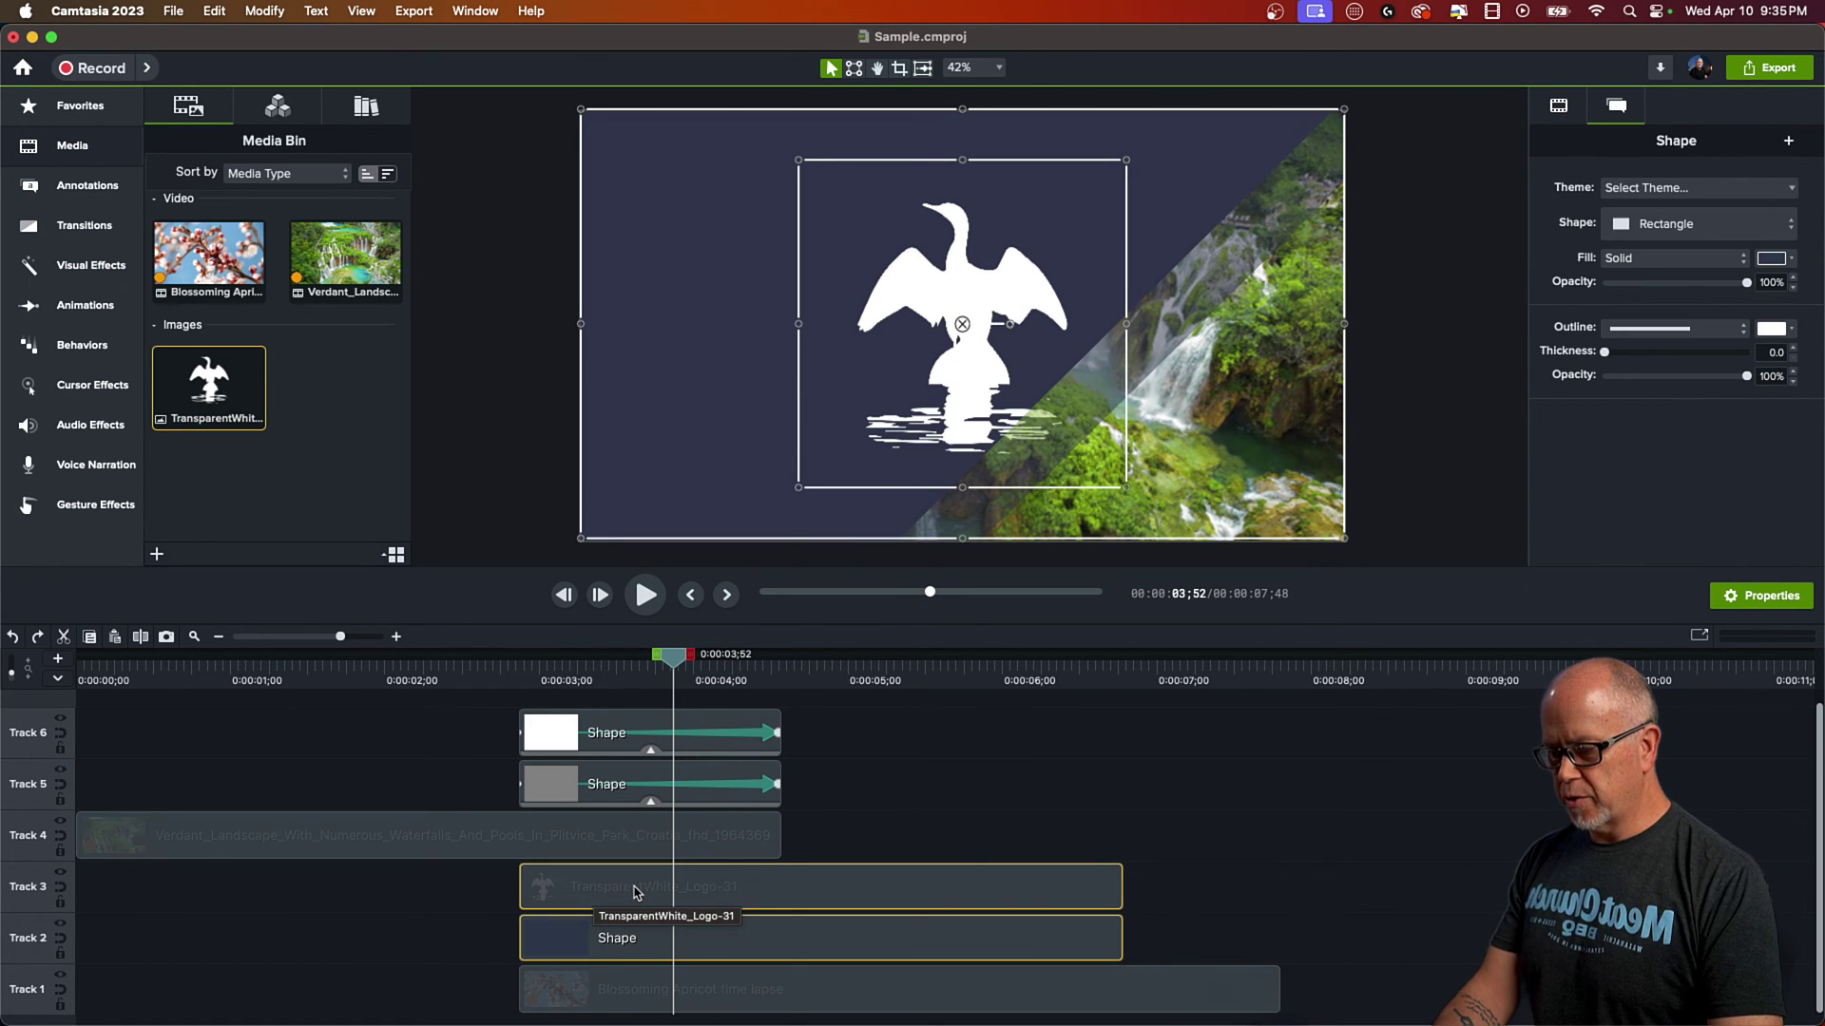
{"action": "right_click", "coordinate": [635, 891]}
{"action": "left_click", "coordinate": [665, 844]}
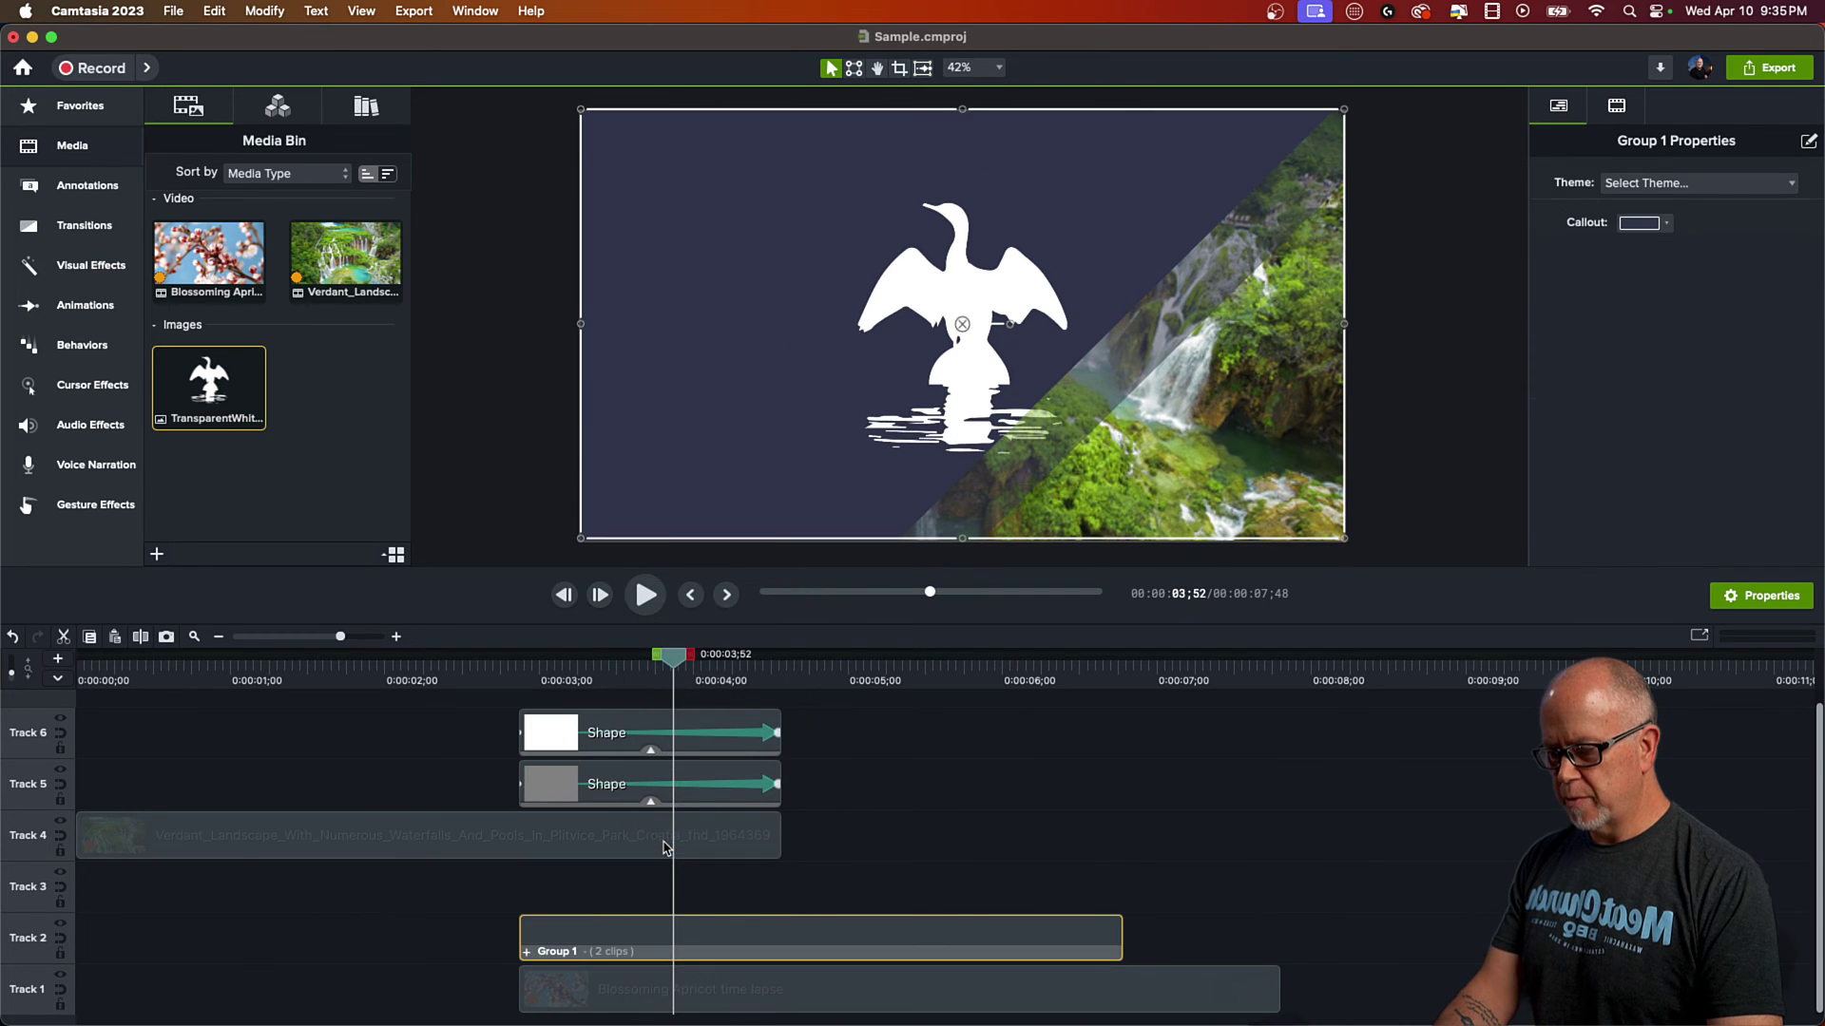
{"action": "right_click", "coordinate": [415, 894]}
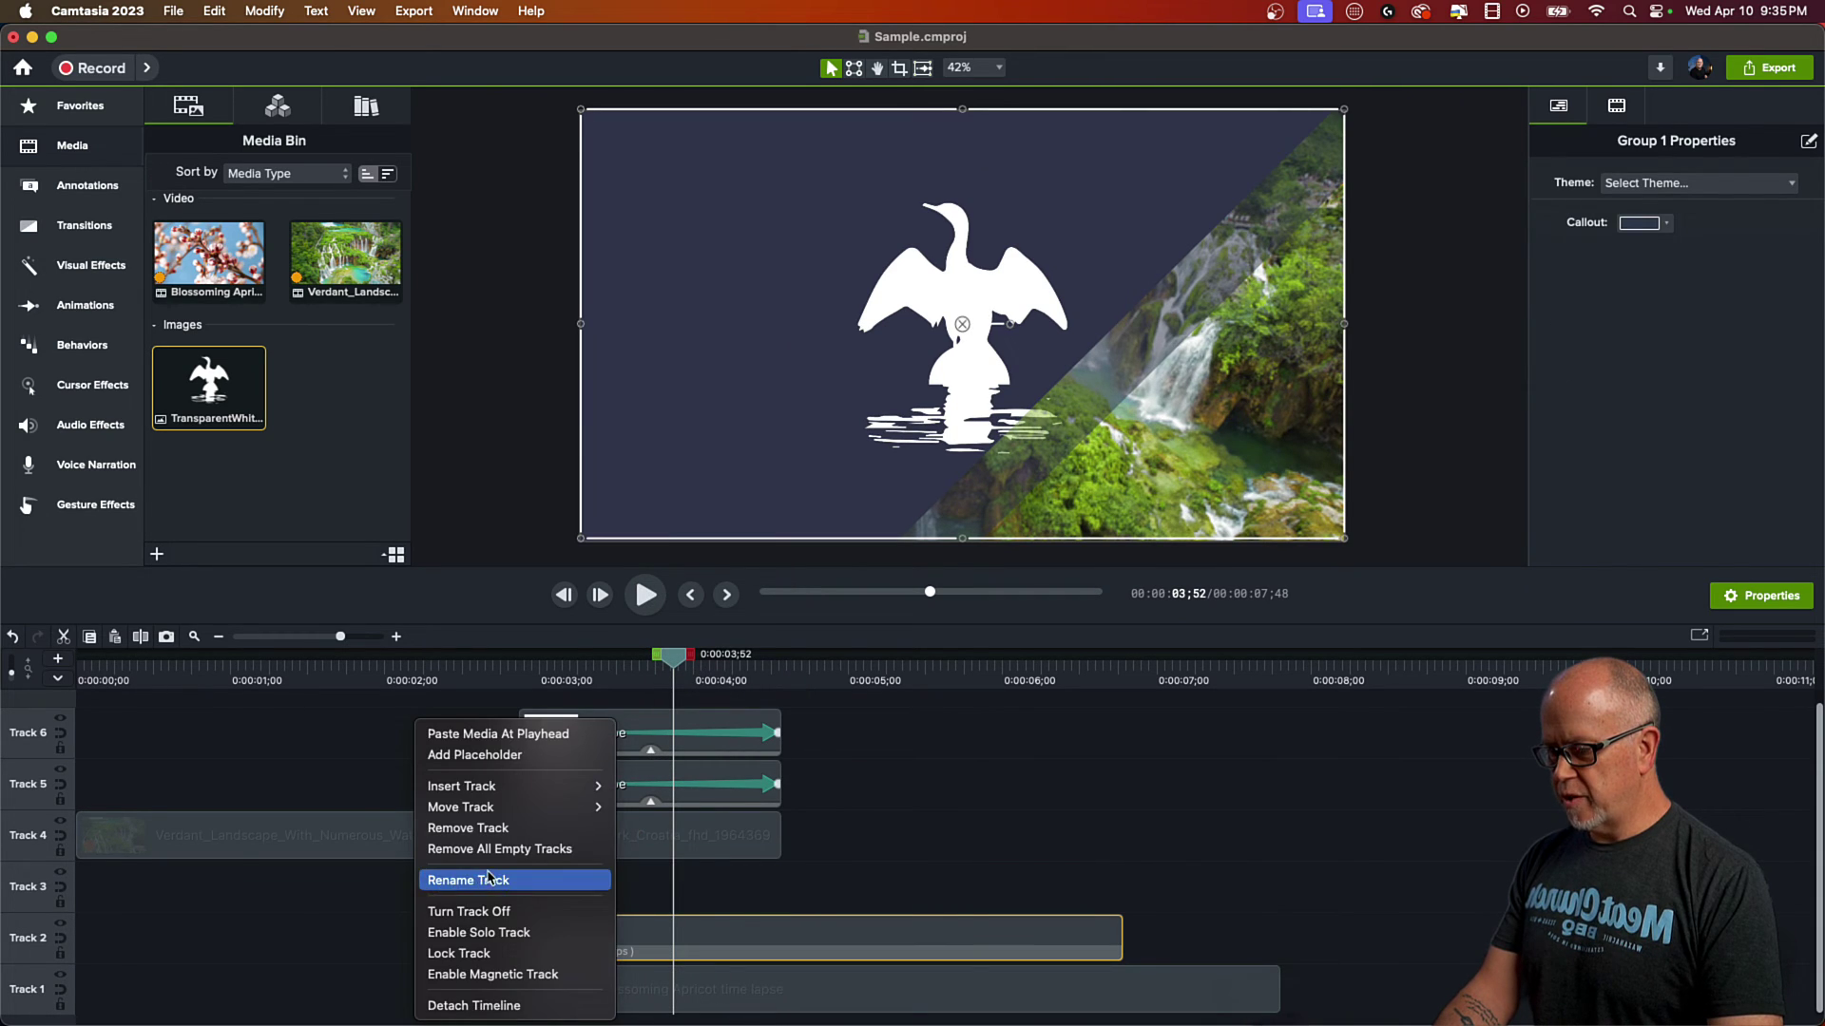
{"action": "left_click", "coordinate": [530, 849]}
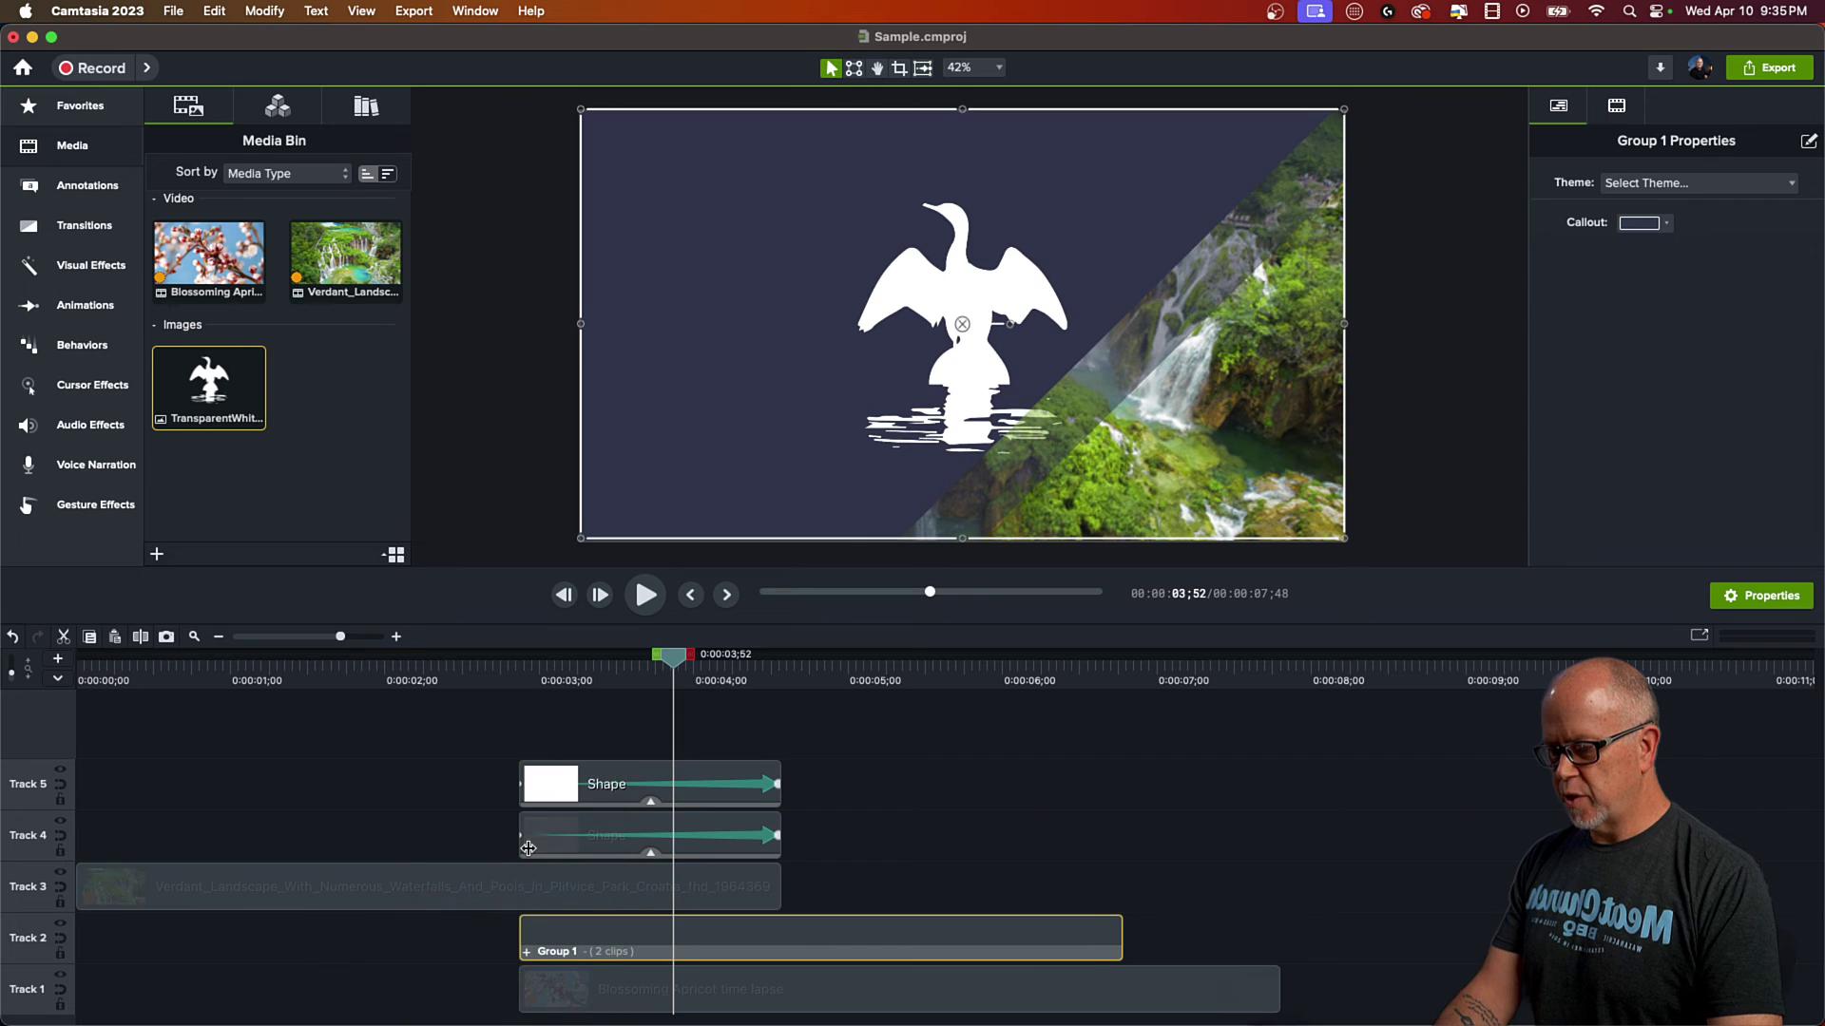
{"action": "left_click", "coordinate": [912, 826]}
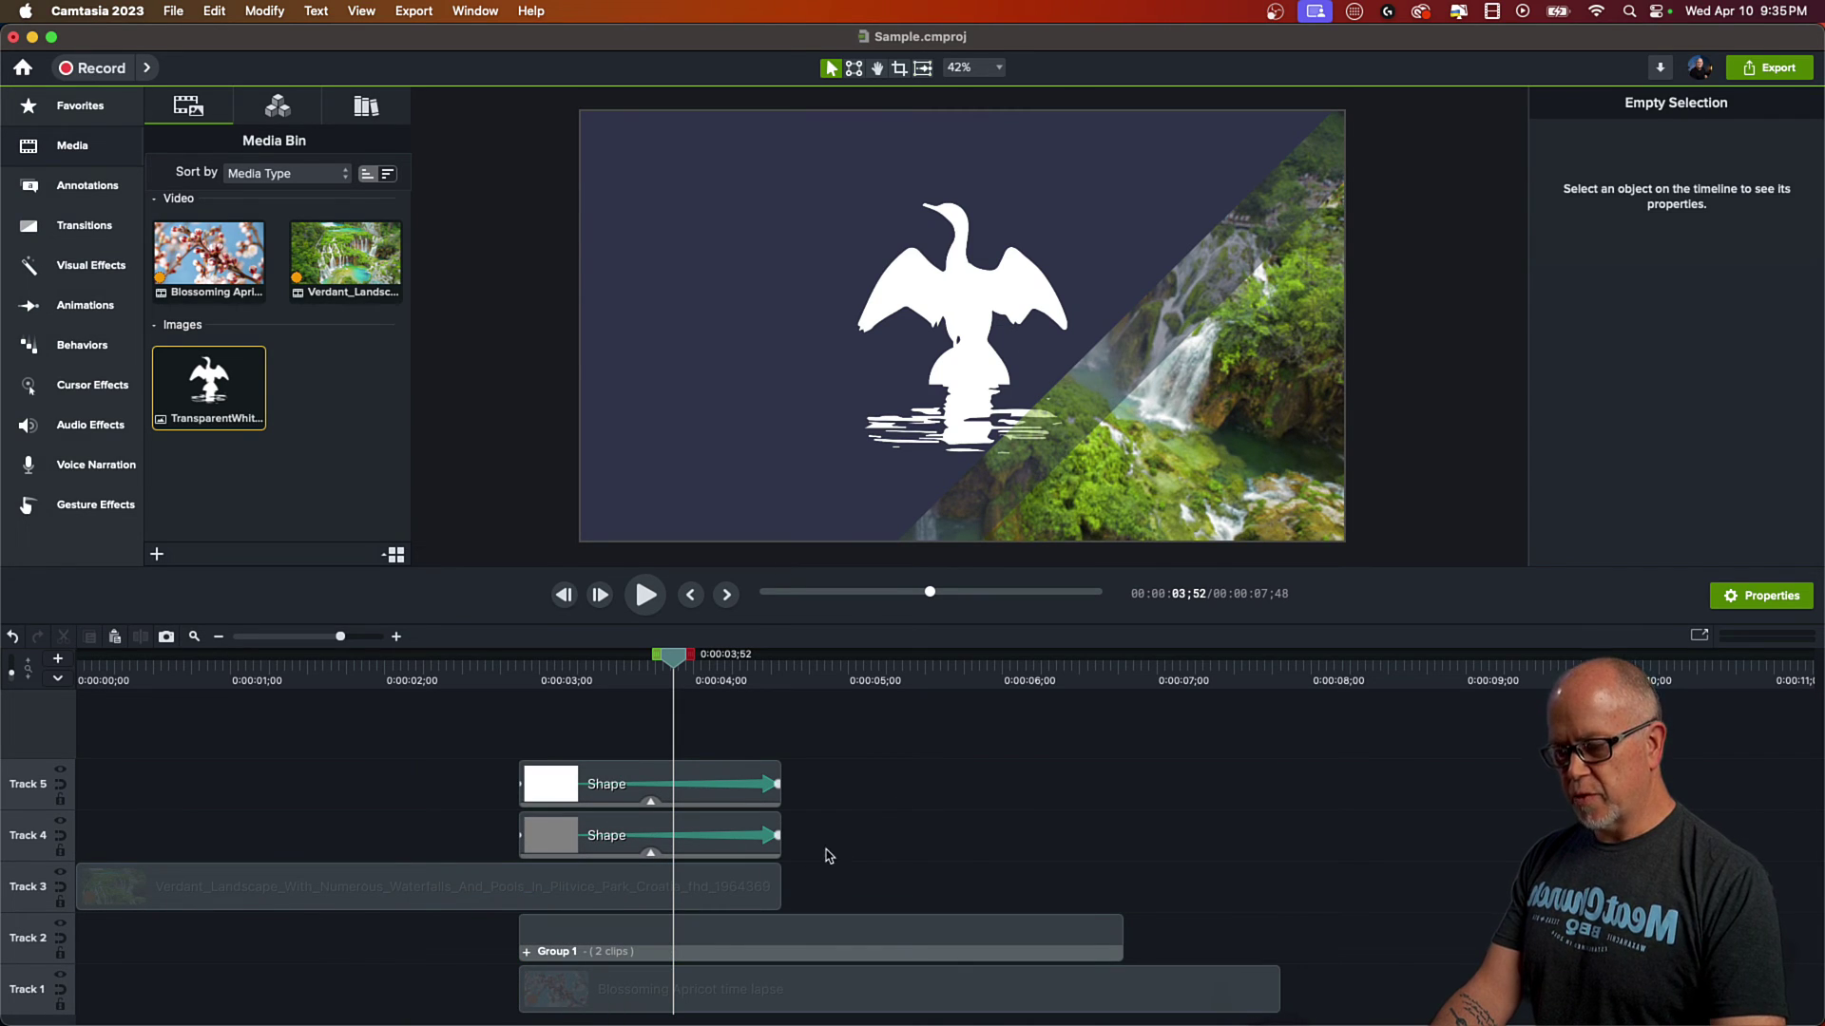
Step: Duplicate both matte shapes onto Tracks 4 and 3, starting where the original shapes end, and scrub through the second transition
{"action": "left_click_drag", "start_coordinate": [827, 842], "coordinate": [726, 791]}
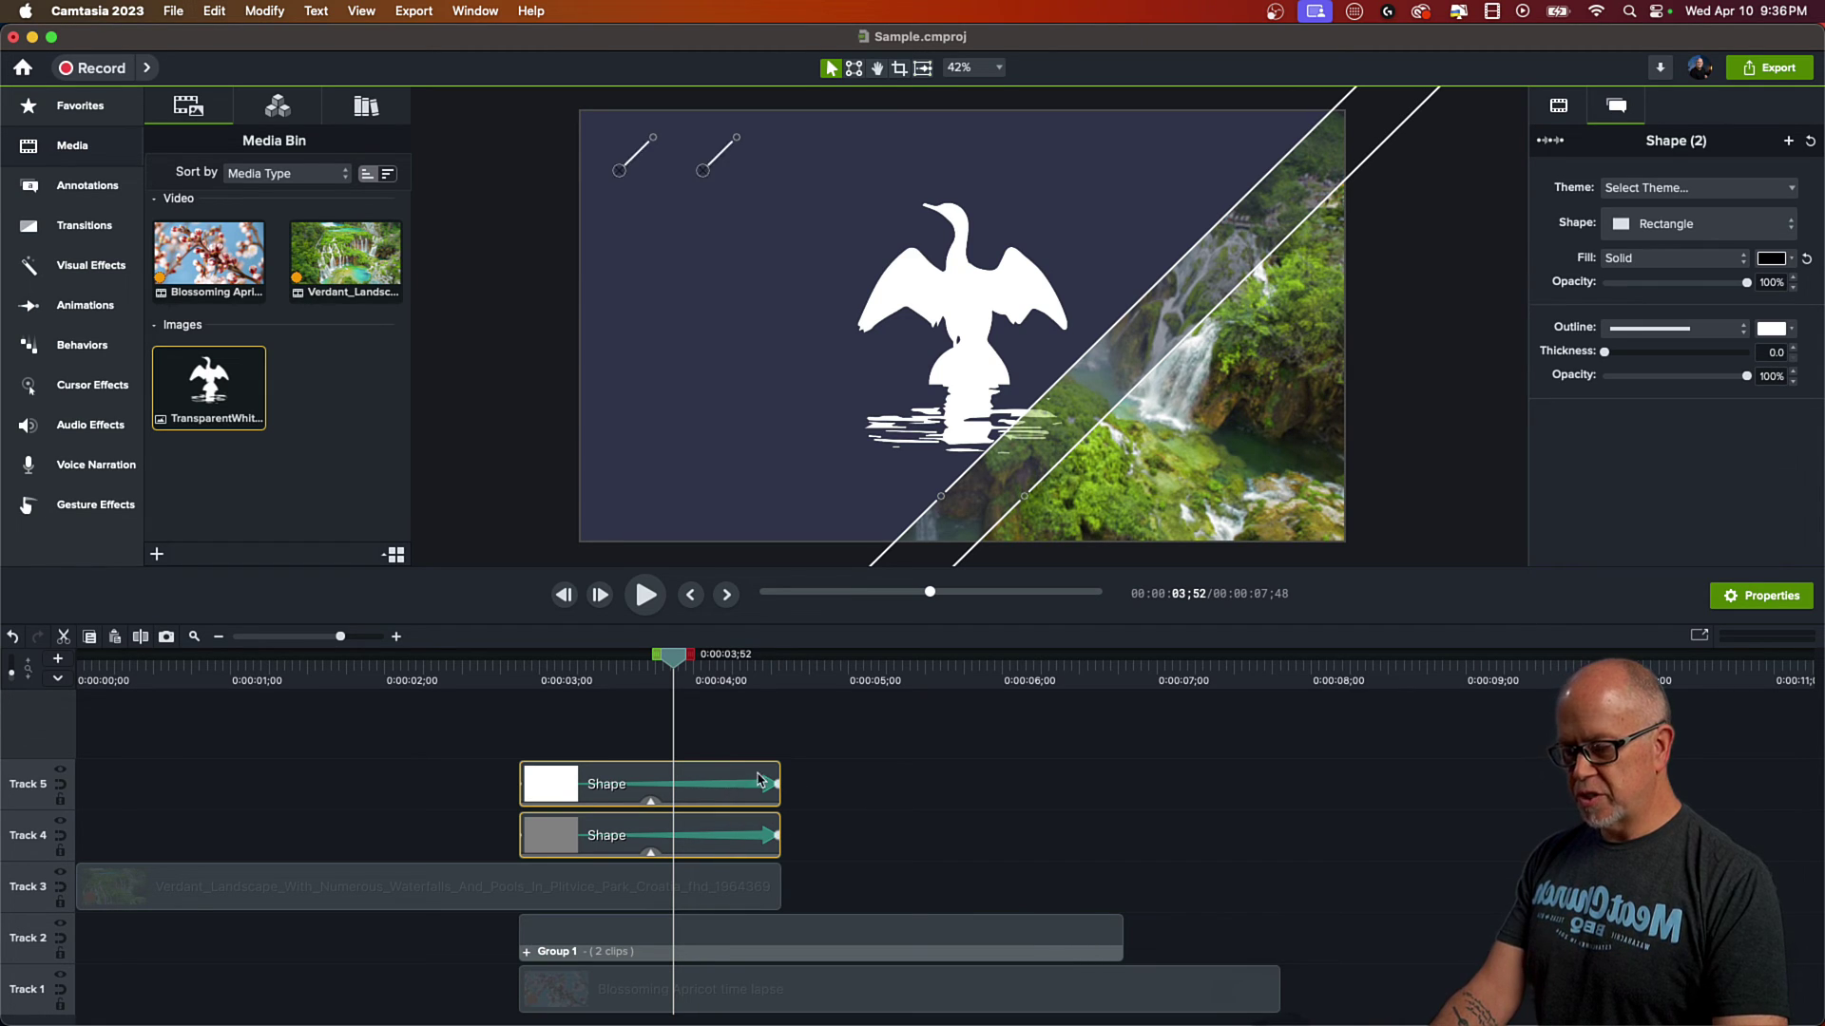
{"action": "left_click", "coordinate": [842, 683]}
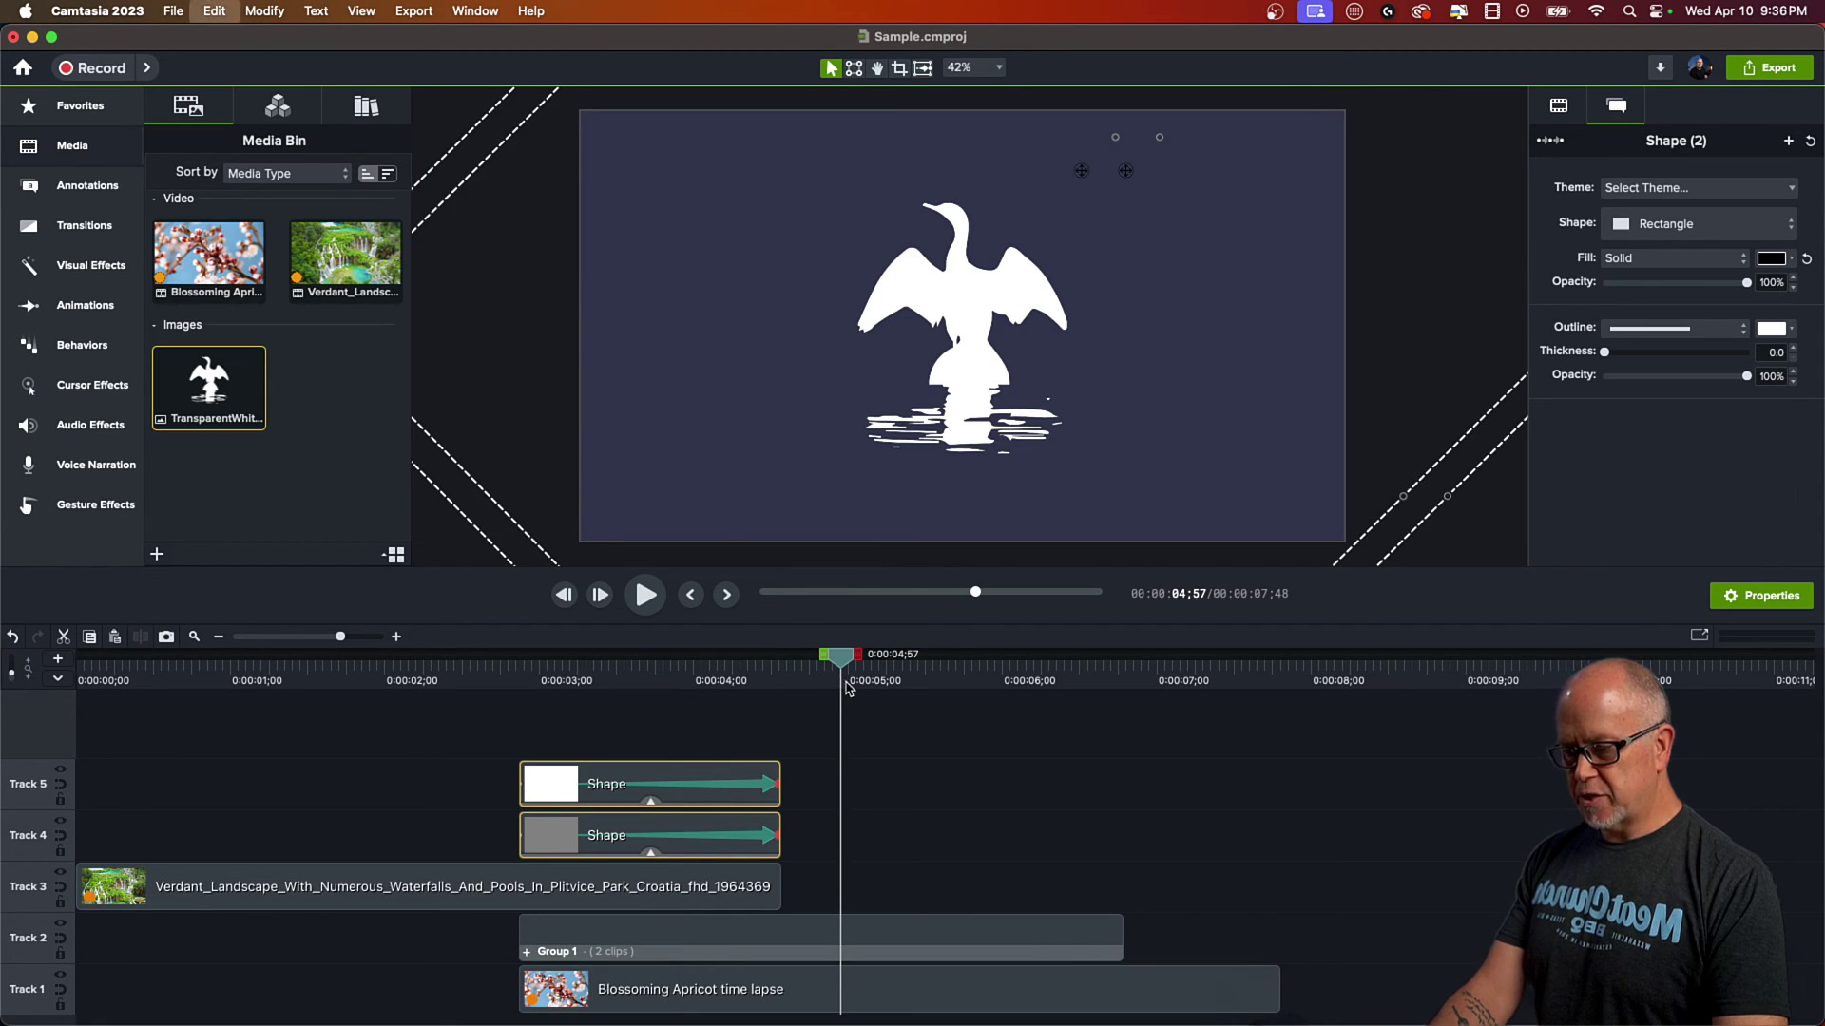
{"action": "key", "text": "super+v"}
{"action": "left_click_drag", "start_coordinate": [858, 852], "coordinate": [815, 859]}
{"action": "left_click_drag", "start_coordinate": [751, 696], "coordinate": [1029, 801]}
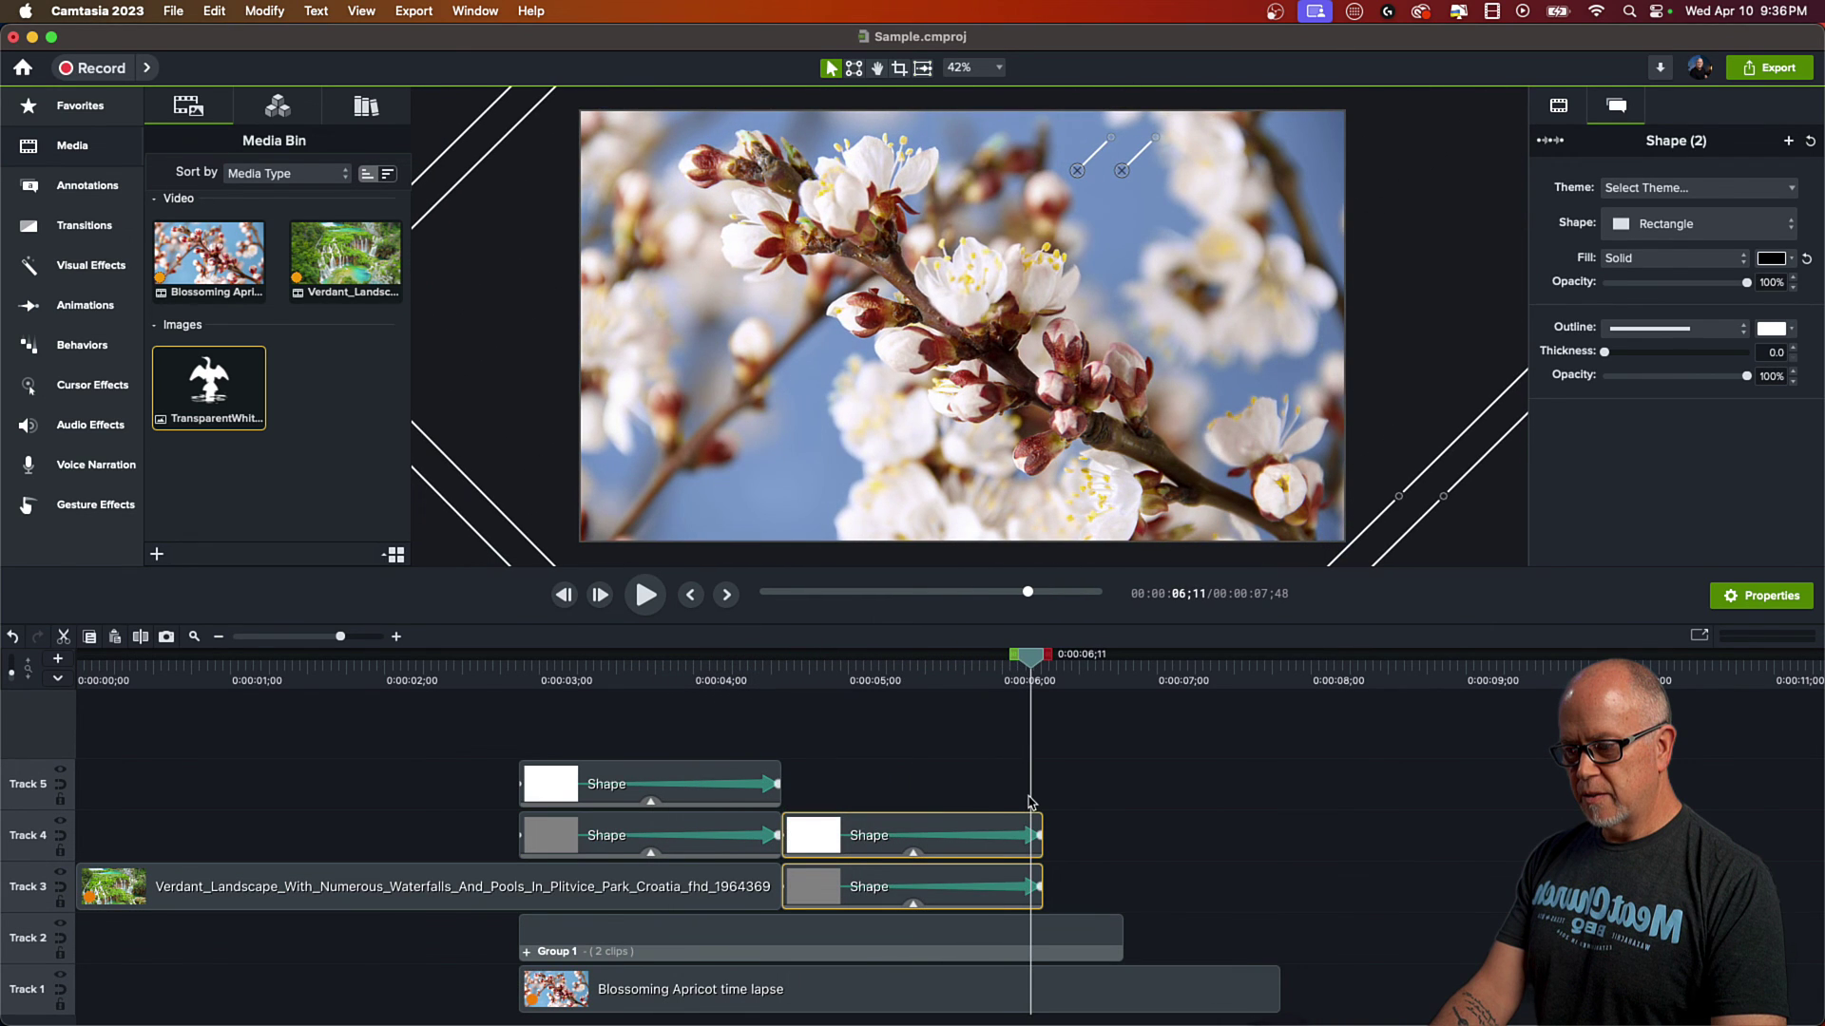
{"action": "left_click", "coordinate": [472, 761]}
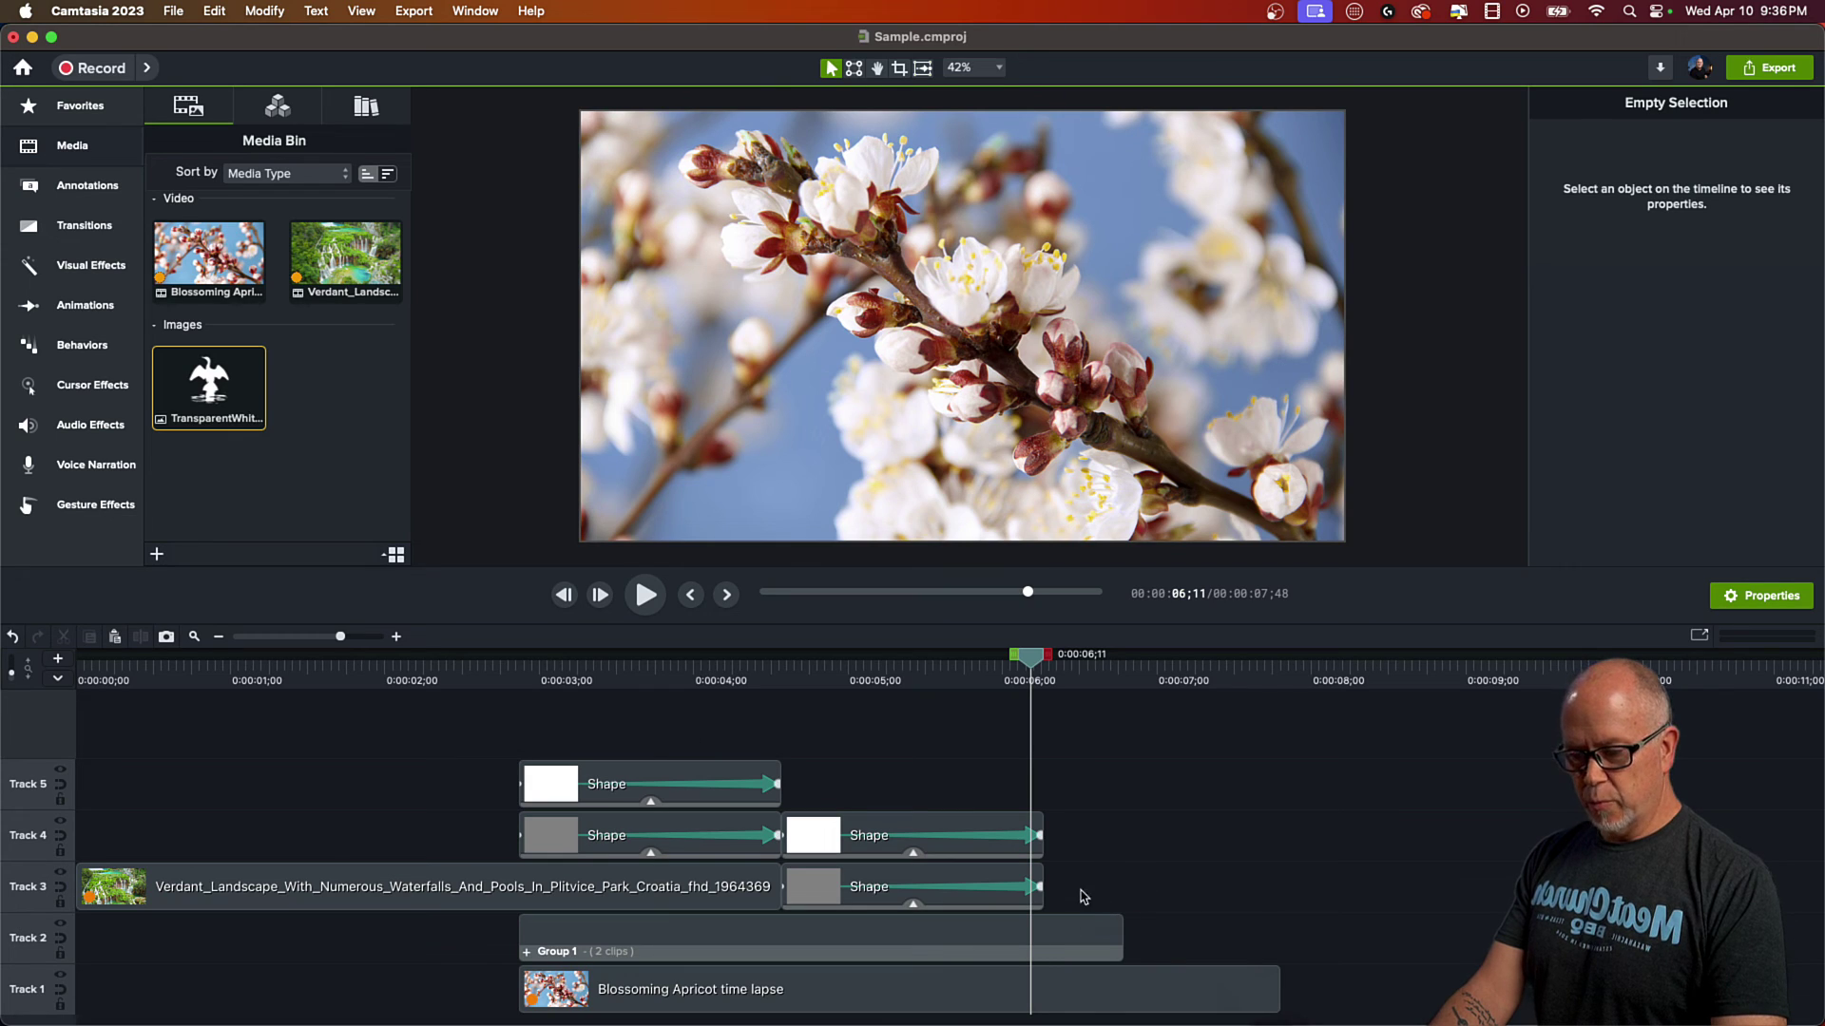
Step: Trim the logo group to end with the duplicated matte shapes, and extend the end of the apricot clip
{"action": "left_click_drag", "start_coordinate": [1121, 941], "coordinate": [1045, 949]}
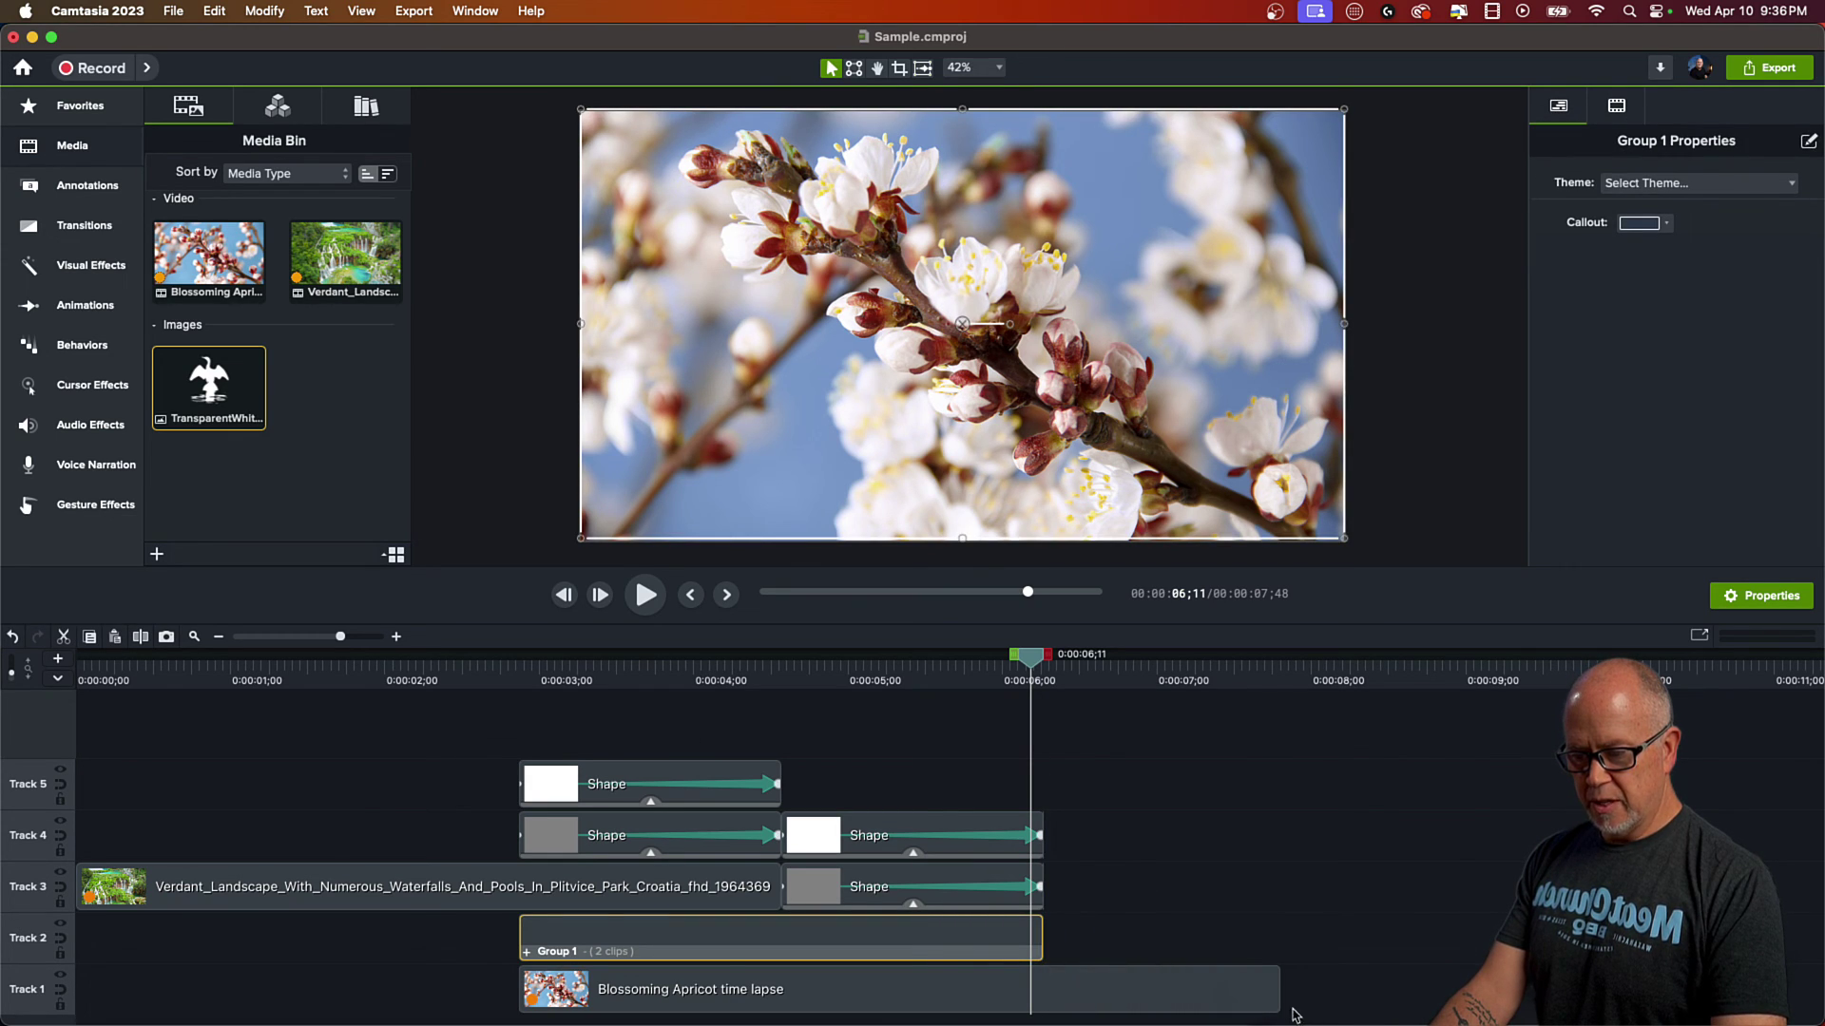
{"action": "left_click_drag", "start_coordinate": [1276, 990], "coordinate": [1360, 1005]}
{"action": "left_click", "coordinate": [1304, 945]}
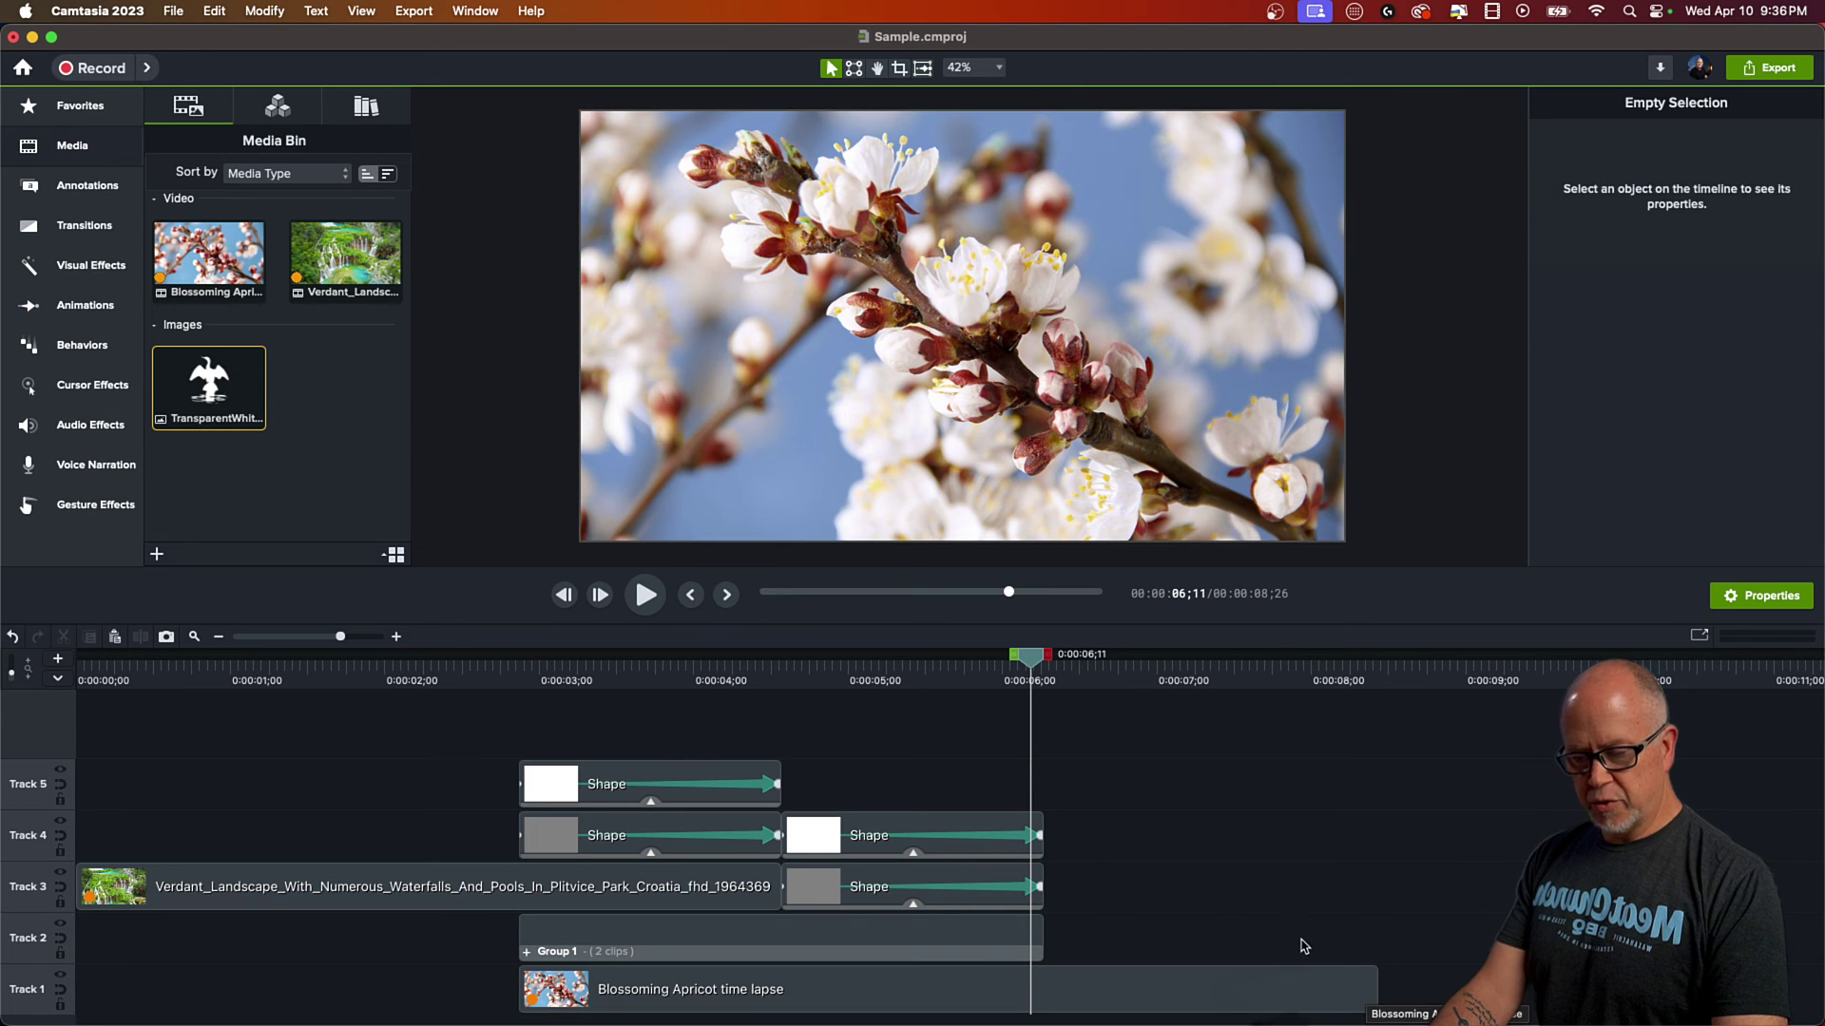
Step: Play the sequence from 0:00:02;00 to review both matte transitions
{"action": "left_click", "coordinate": [440, 746]}
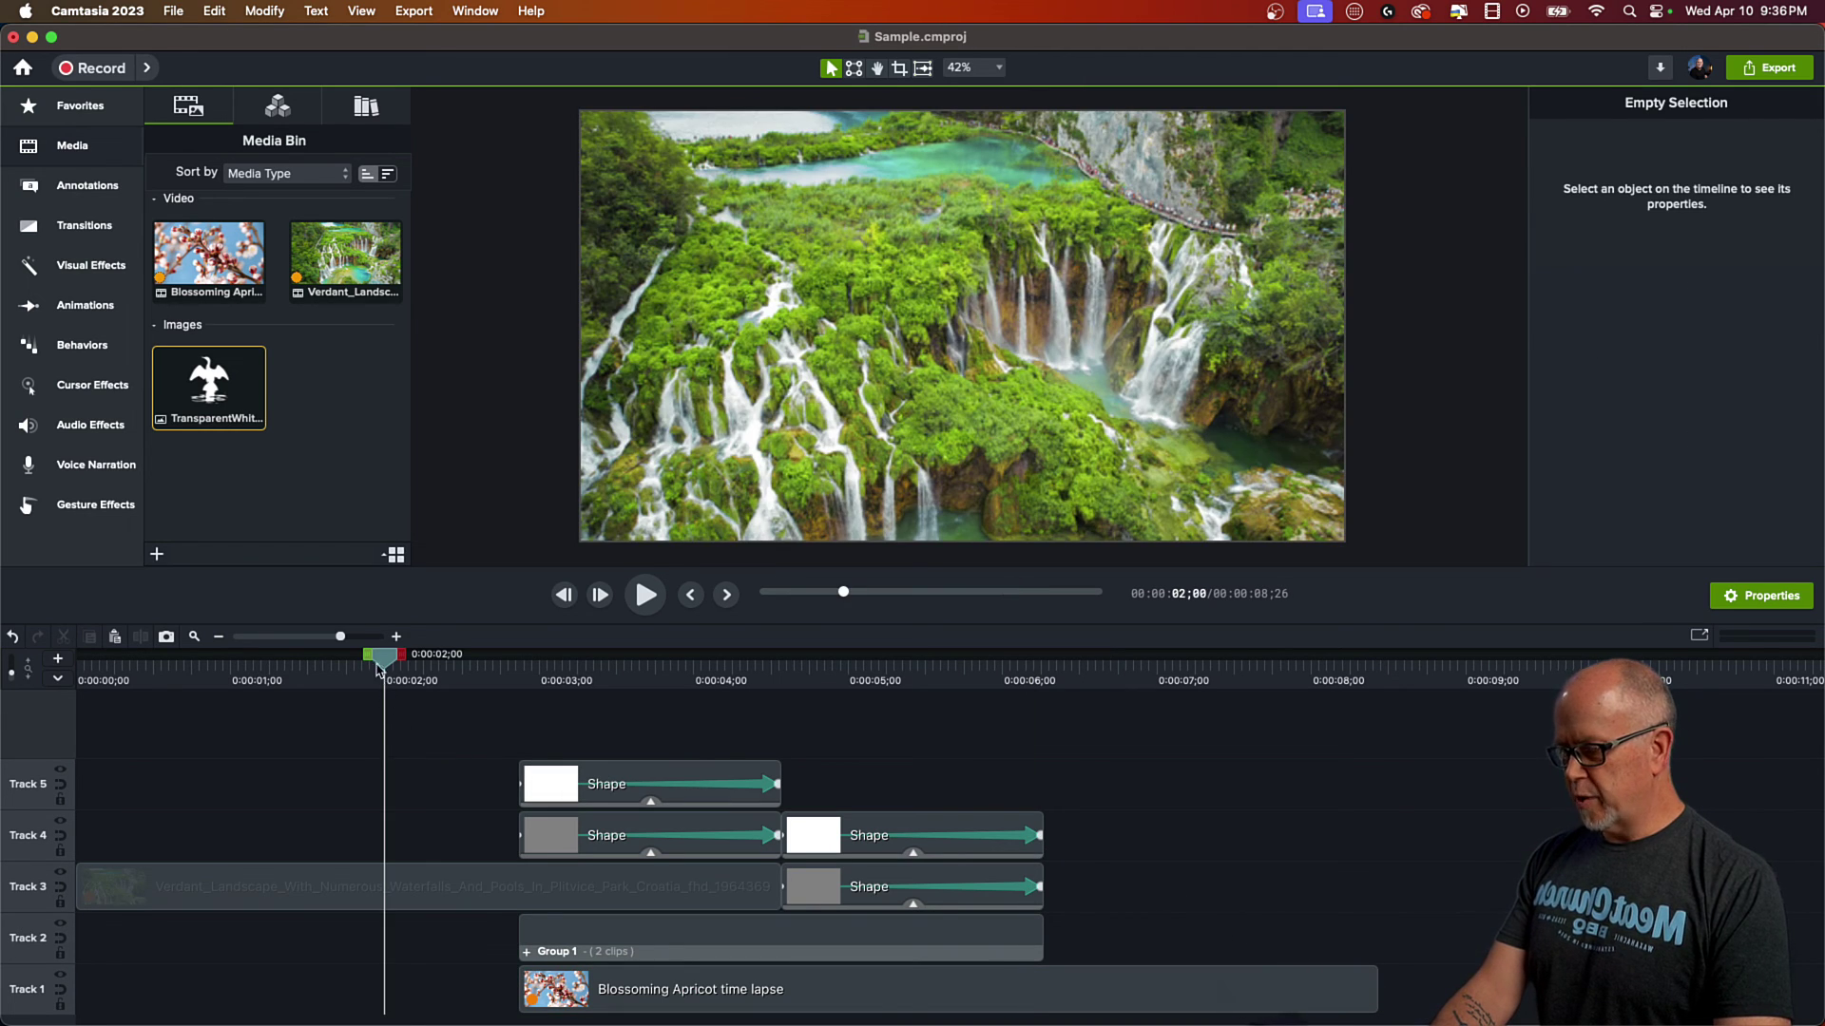
{"action": "key", "text": "space"}
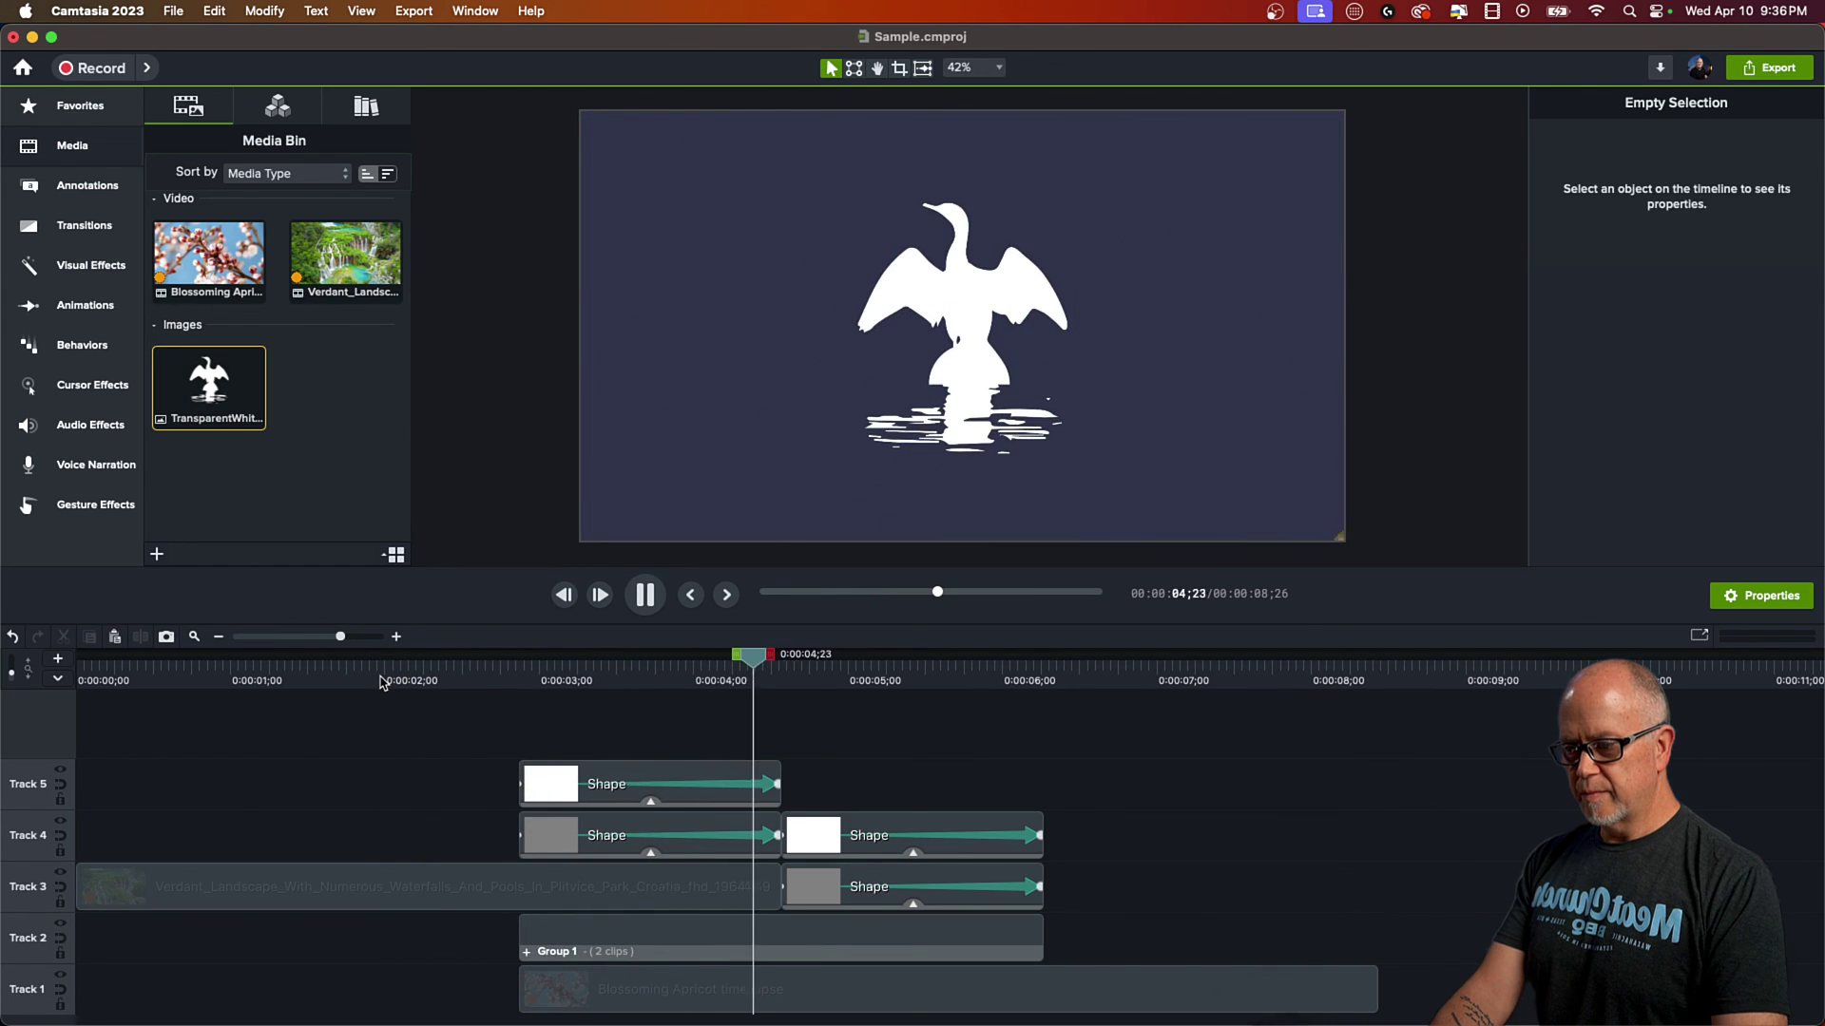
{"action": "key", "text": "space"}
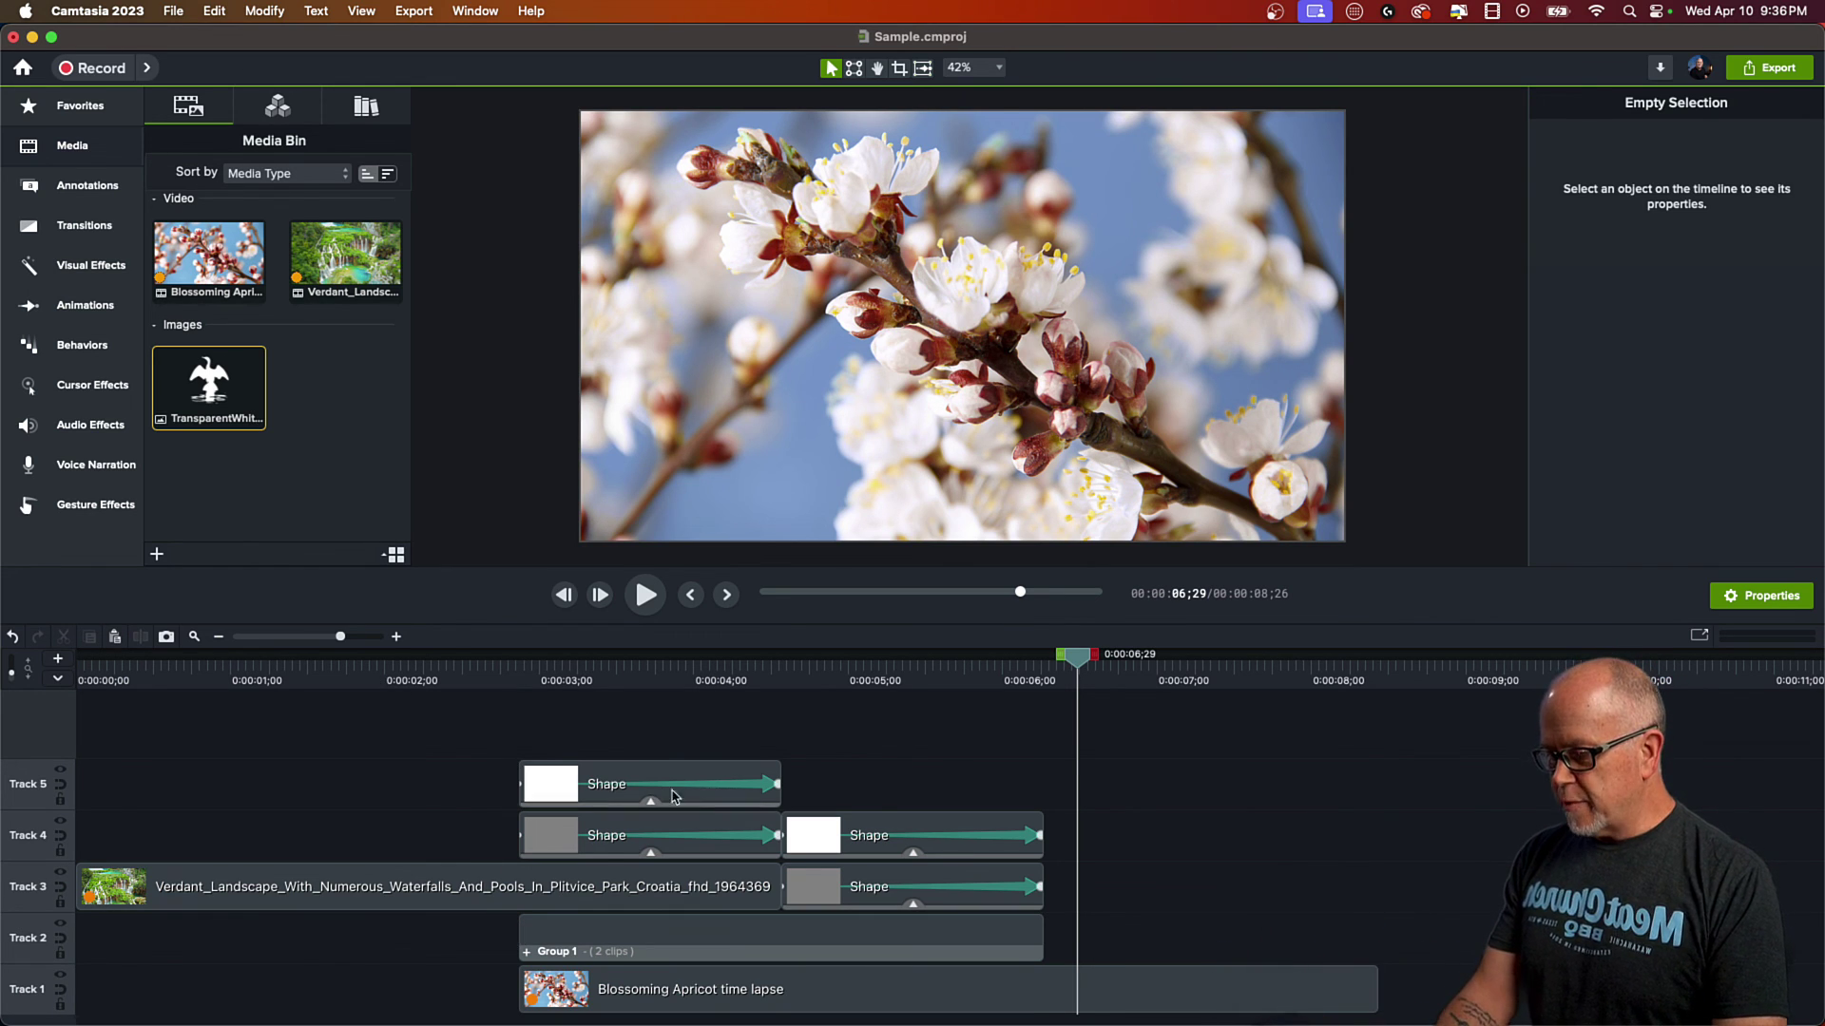
Step: Shorten the animations of both original matte shapes to end at 0:00:04;04, and trim both shapes to that time
{"action": "left_click_drag", "start_coordinate": [774, 785], "coordinate": [698, 785]}
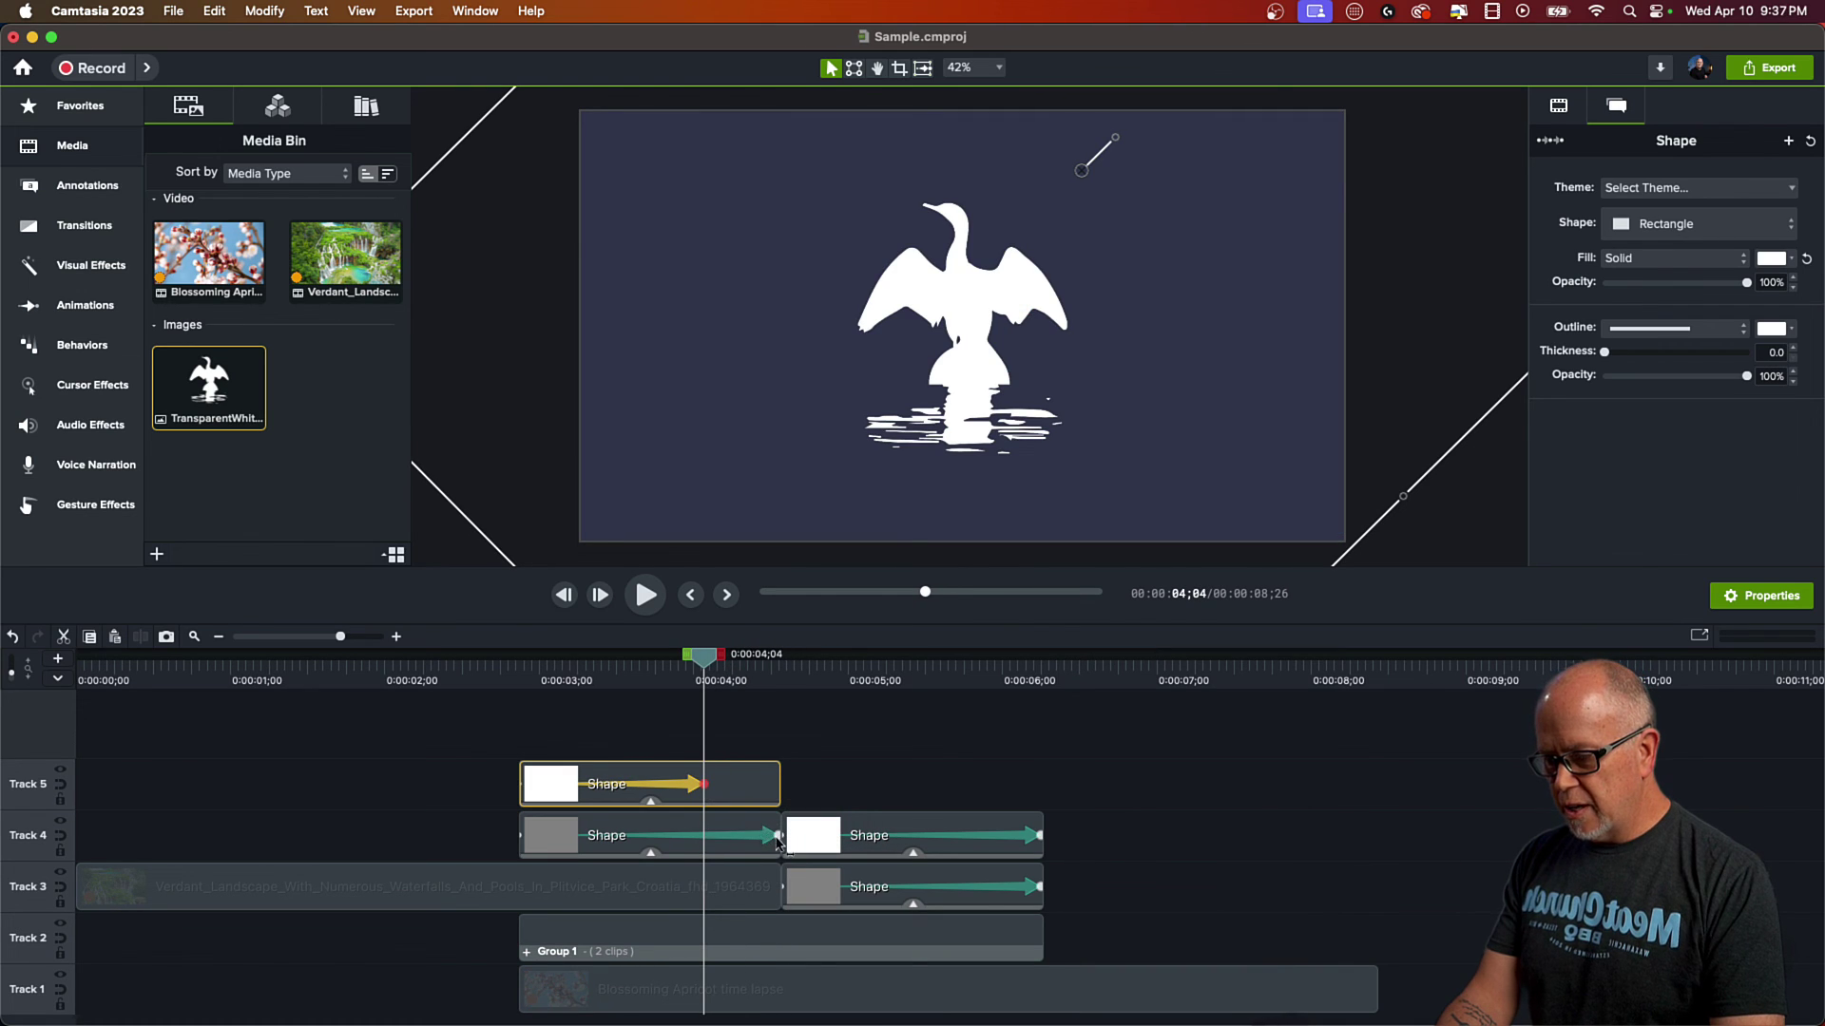
{"action": "left_click", "coordinate": [778, 838]}
{"action": "left_click_drag", "start_coordinate": [777, 838], "coordinate": [703, 836]}
{"action": "left_click_drag", "start_coordinate": [779, 779], "coordinate": [703, 784]}
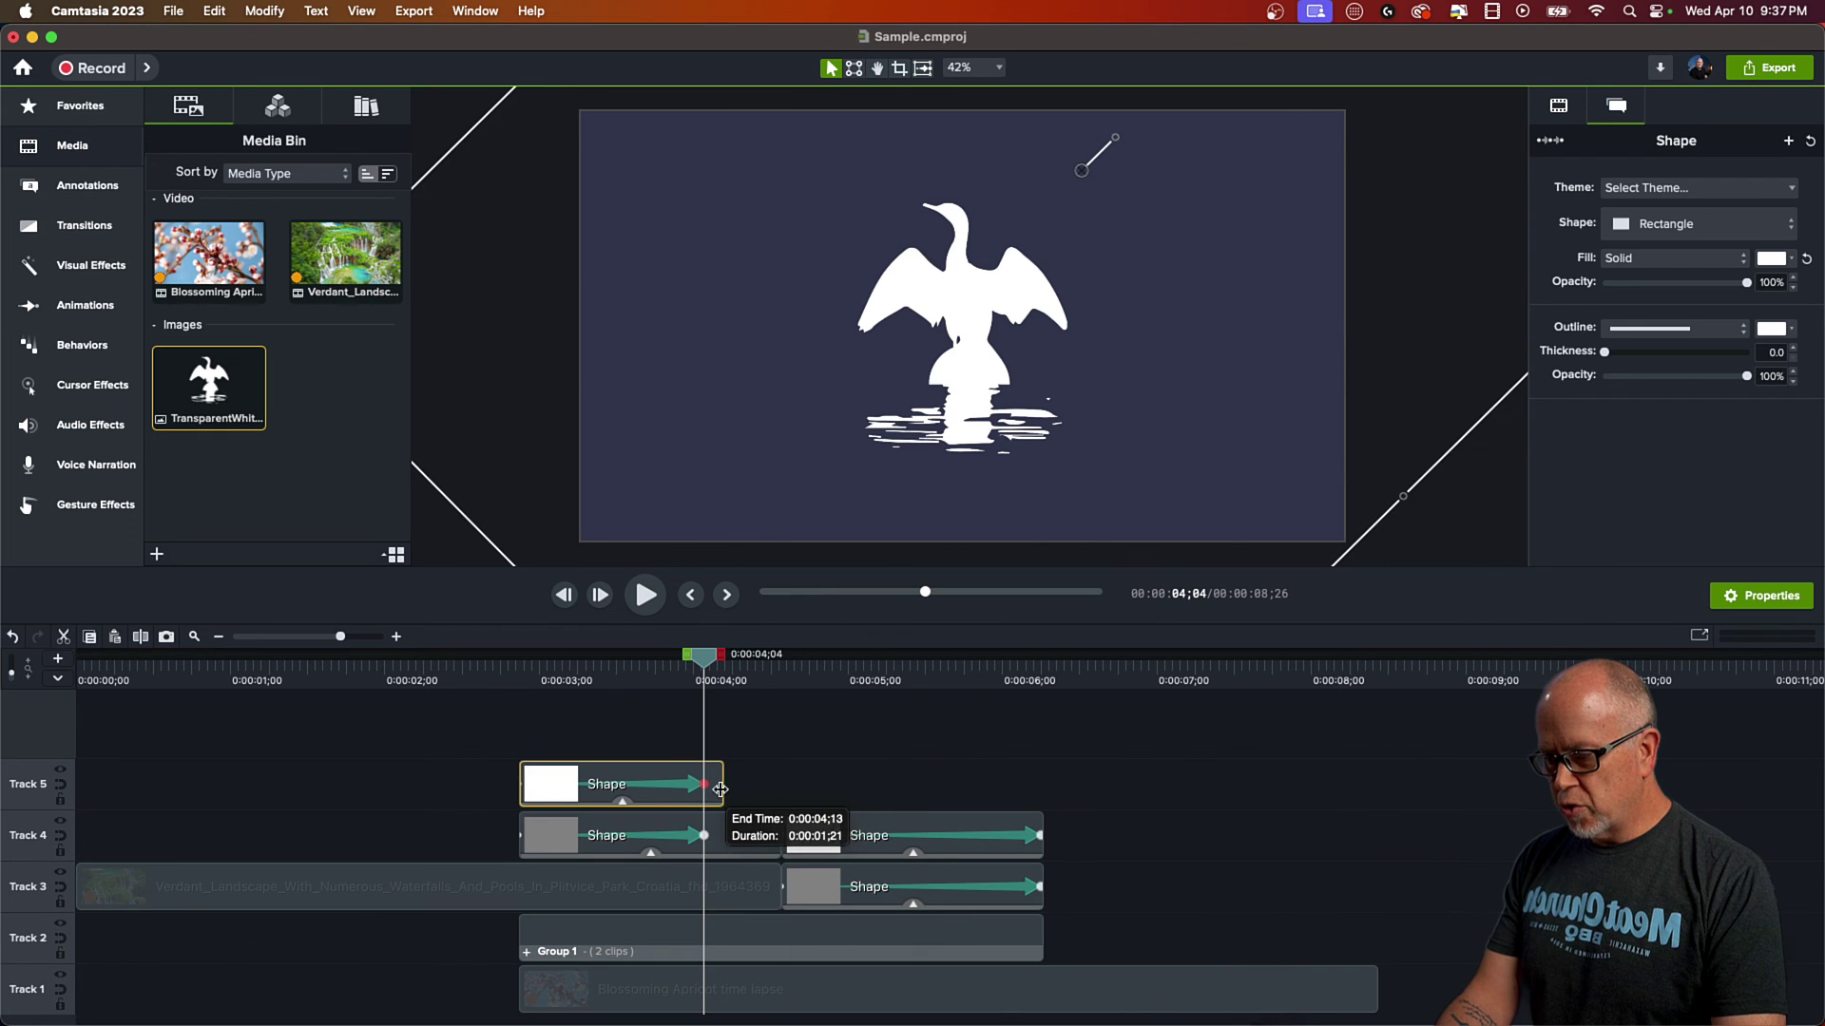
{"action": "left_click_drag", "start_coordinate": [772, 840], "coordinate": [703, 839]}
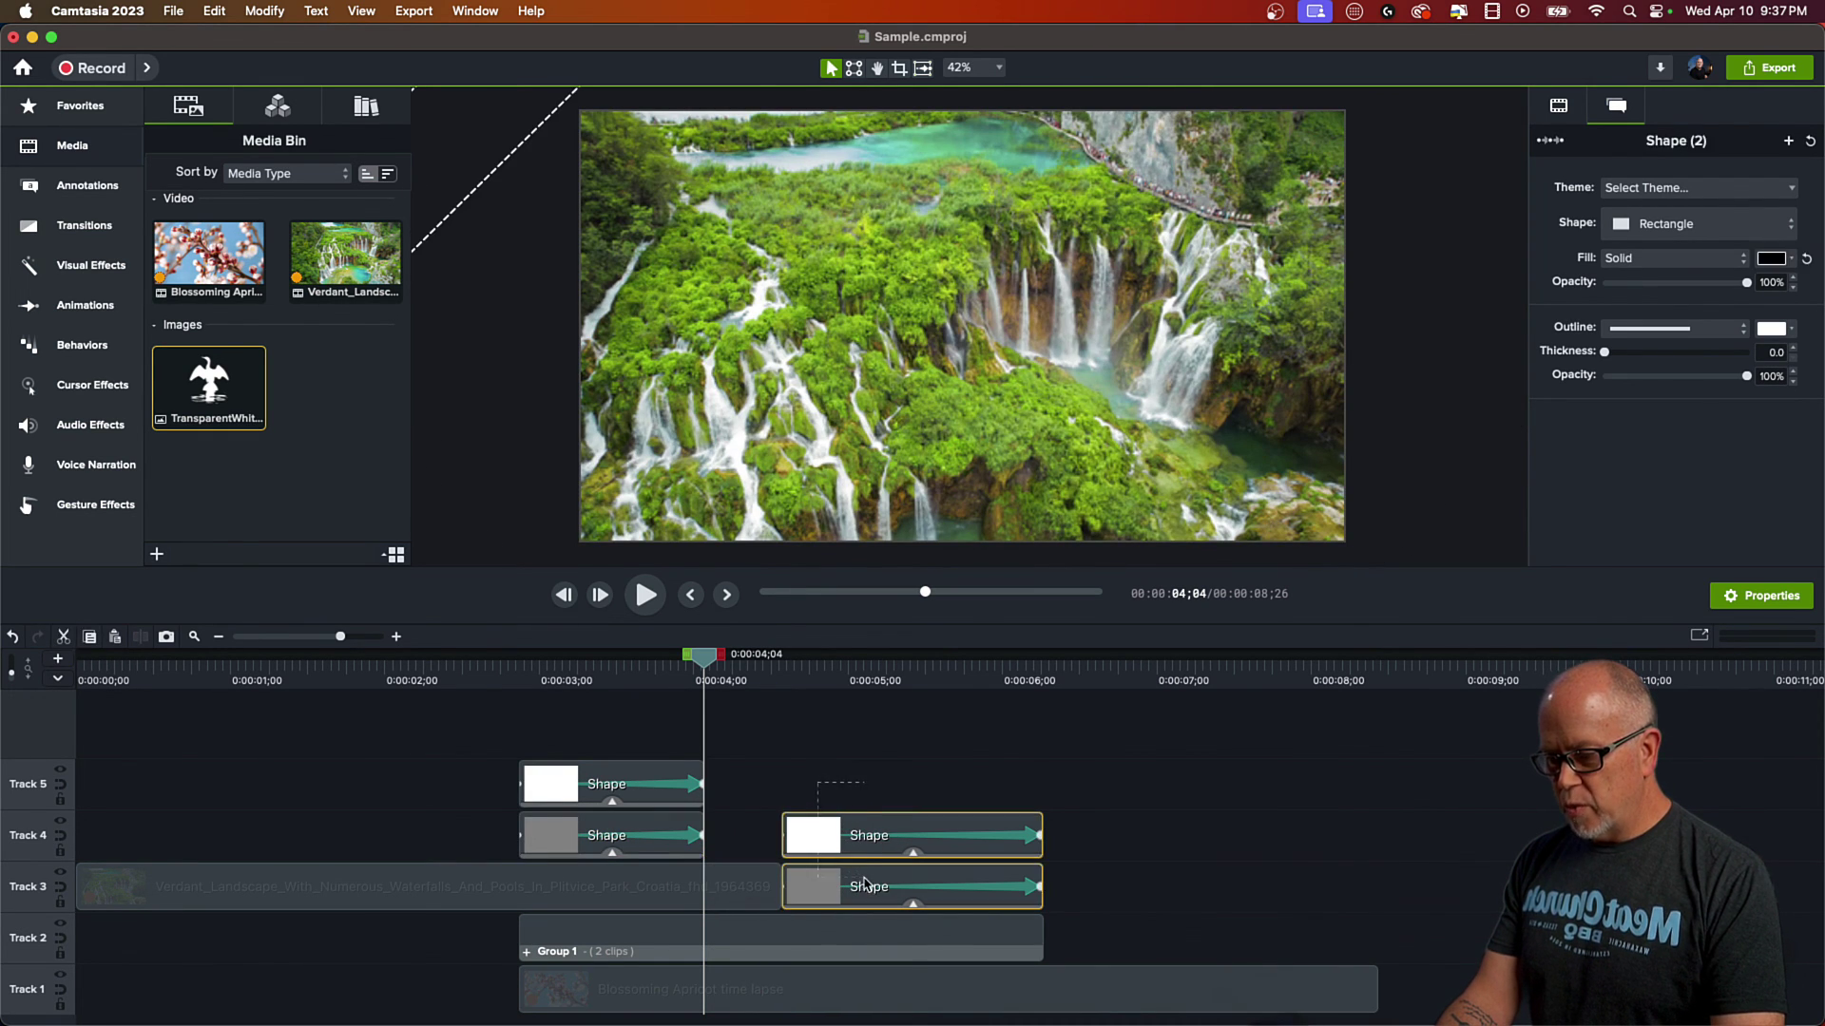
Step: Delete the two duplicated matte shapes and trim the waterfall clip to end at 0:00:04;04 with the shortened shapes
{"action": "key", "text": "Delete"}
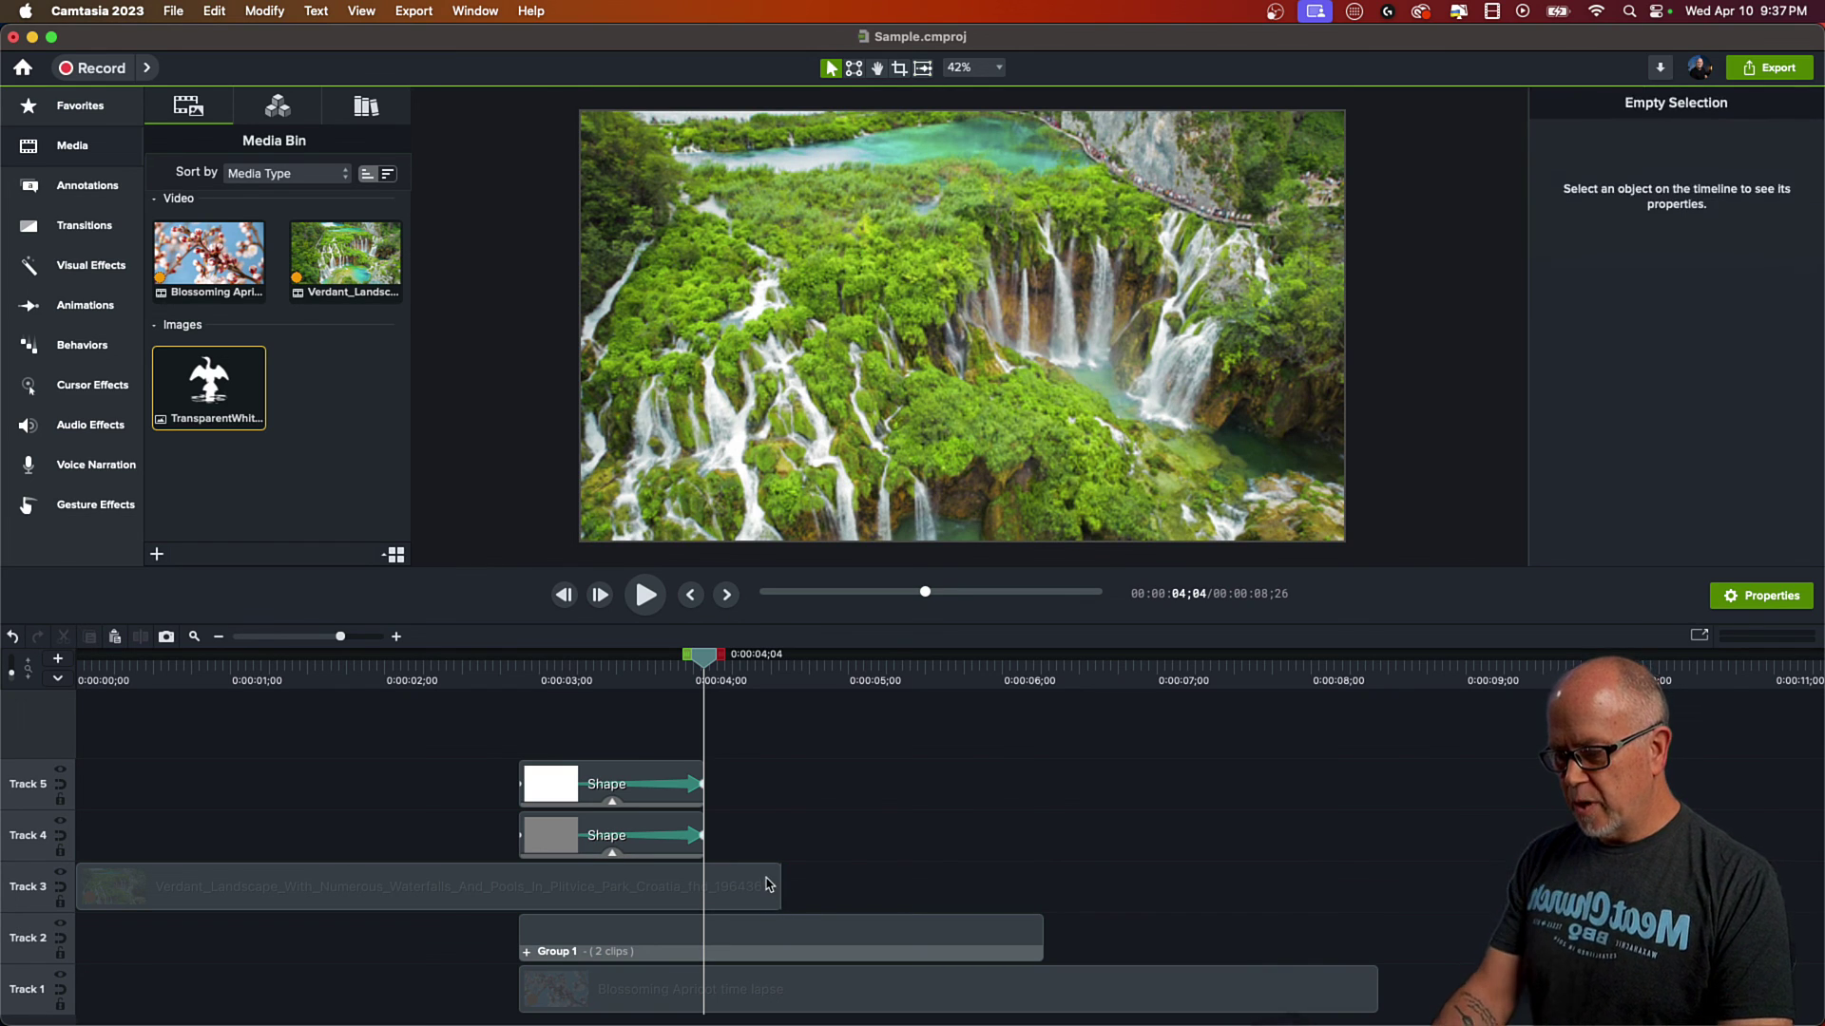
{"action": "left_click", "coordinate": [772, 891]}
{"action": "left_click_drag", "start_coordinate": [771, 890], "coordinate": [706, 894]}
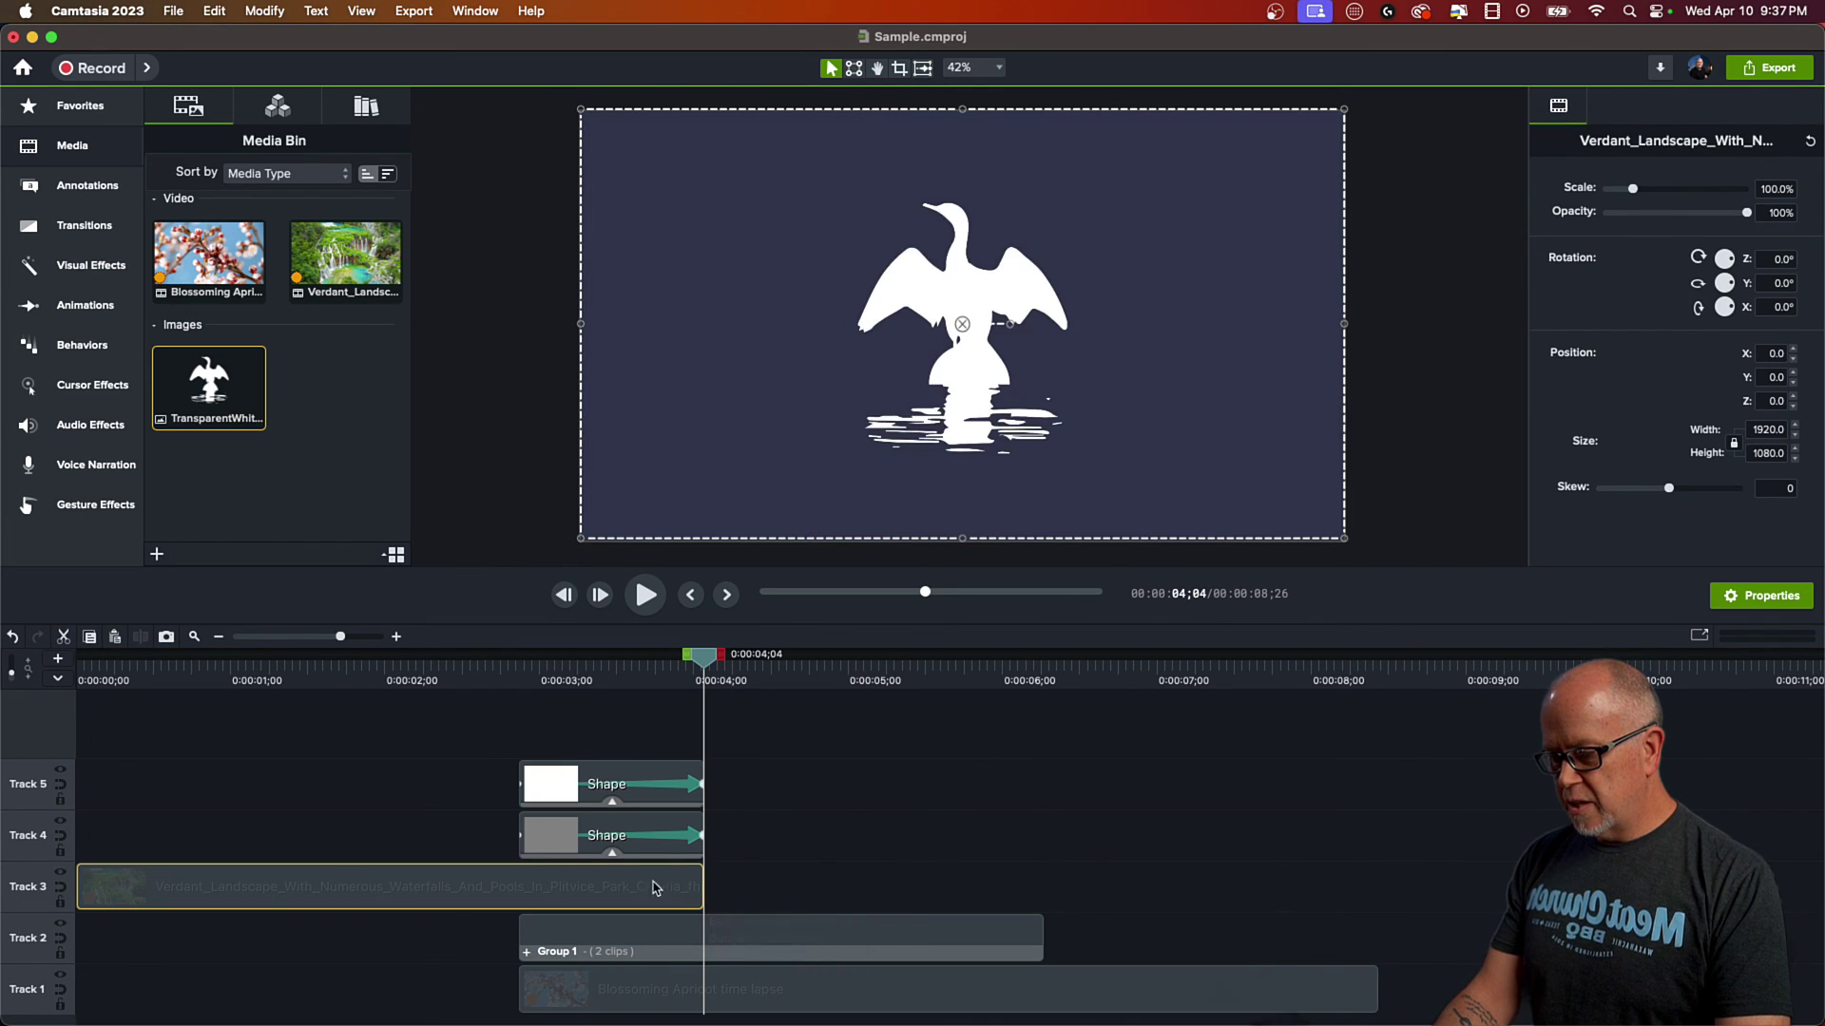
Step: Duplicate the shortened matte shapes onto Tracks 4 and 3 at 0:00:04;04, and trim the logo group to end with them
{"action": "left_click", "coordinate": [532, 794]}
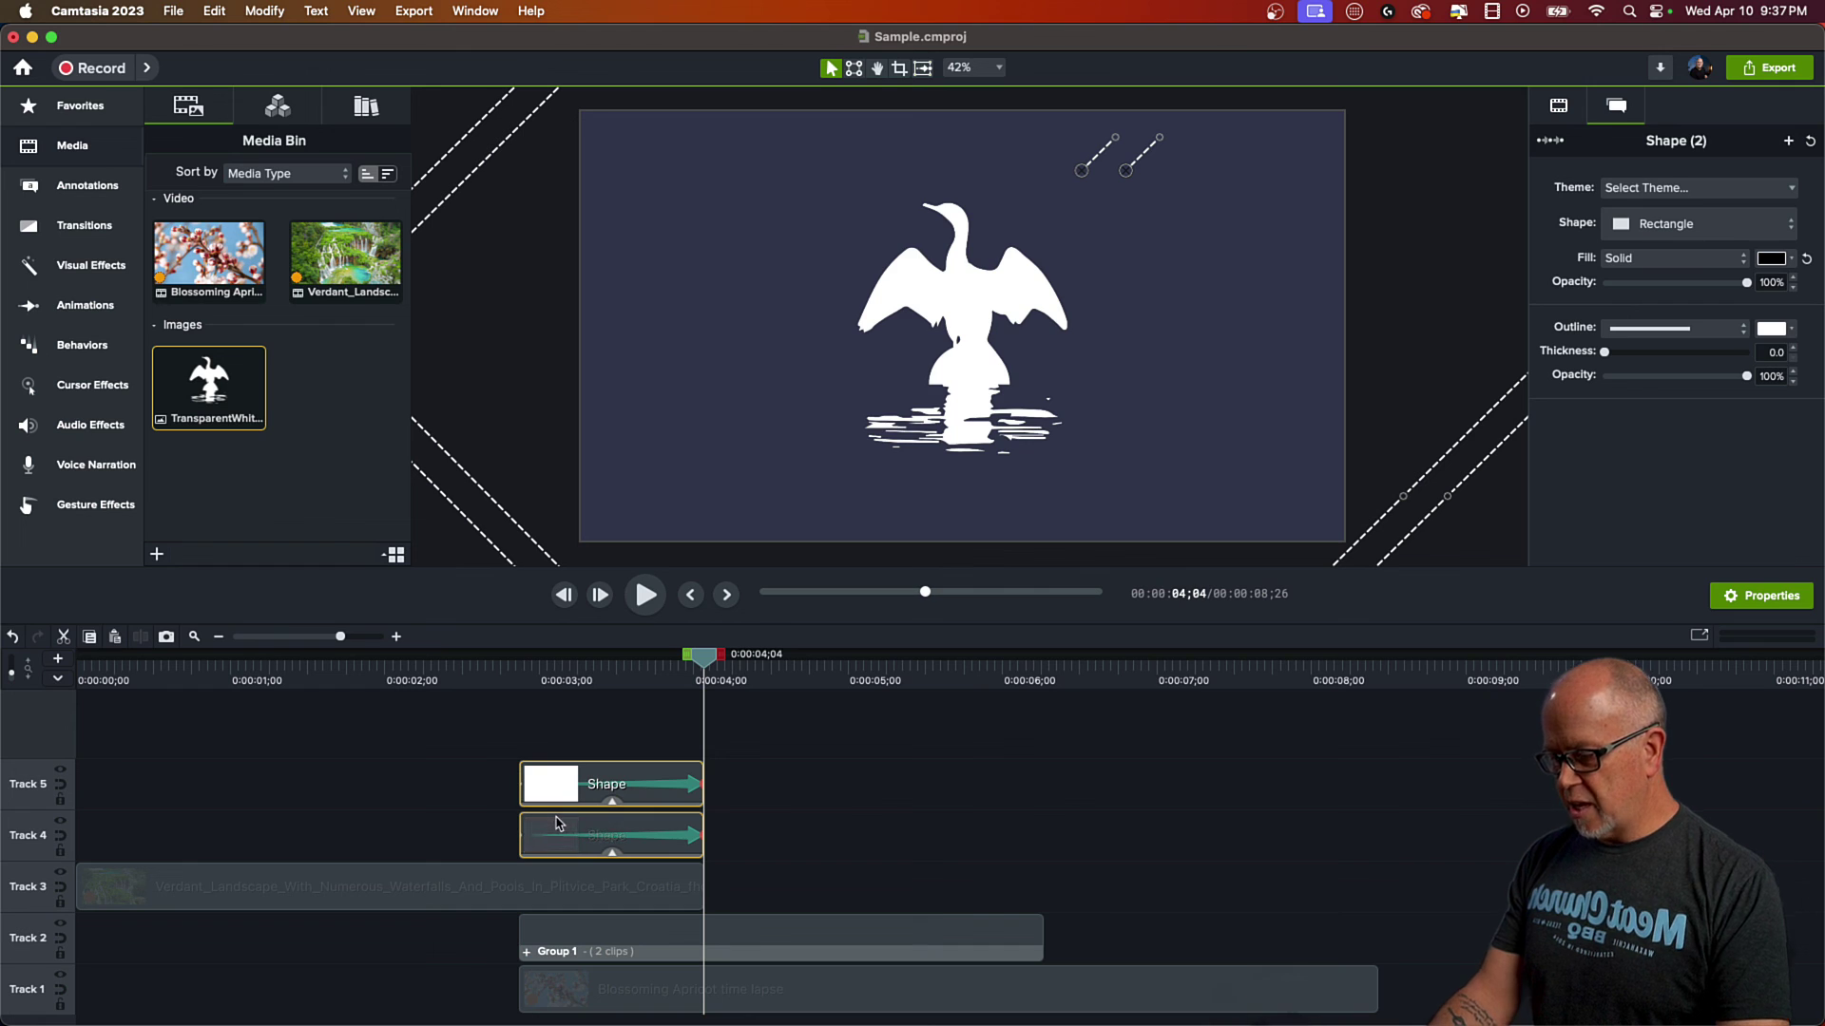
{"action": "key", "text": "super+v"}
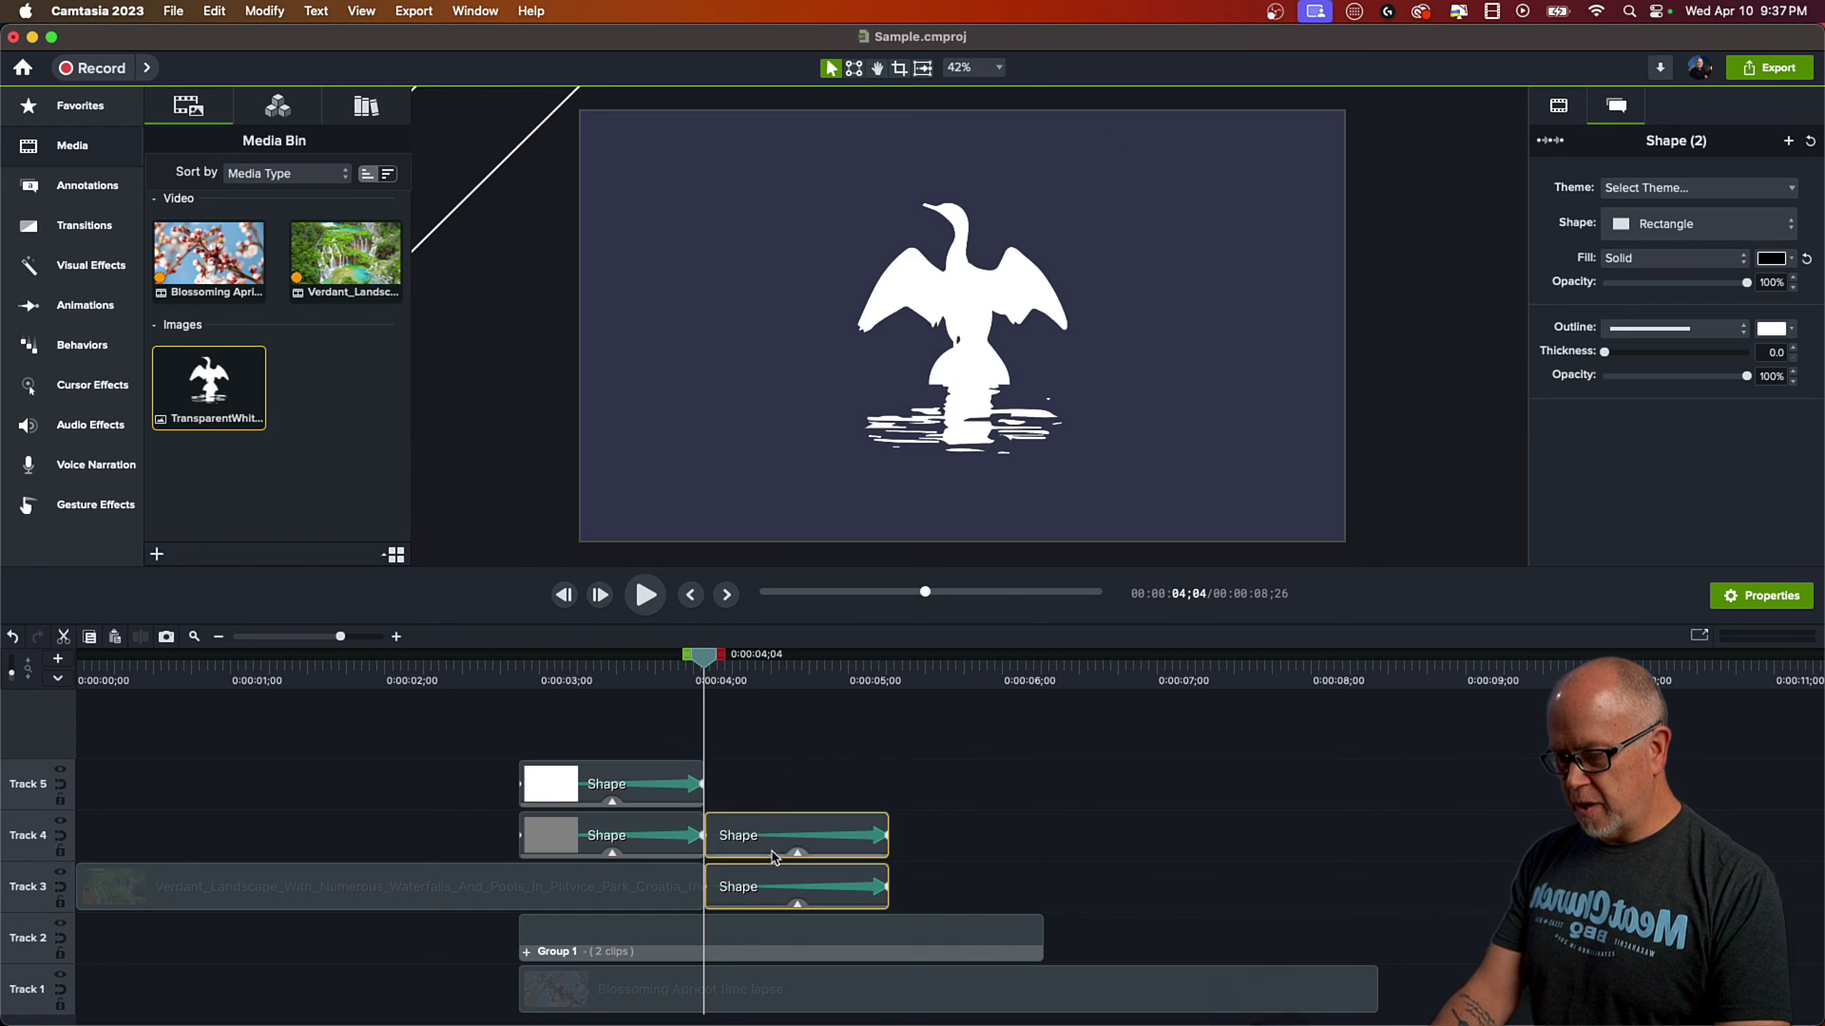
{"action": "left_click_drag", "start_coordinate": [1039, 946], "coordinate": [896, 949]}
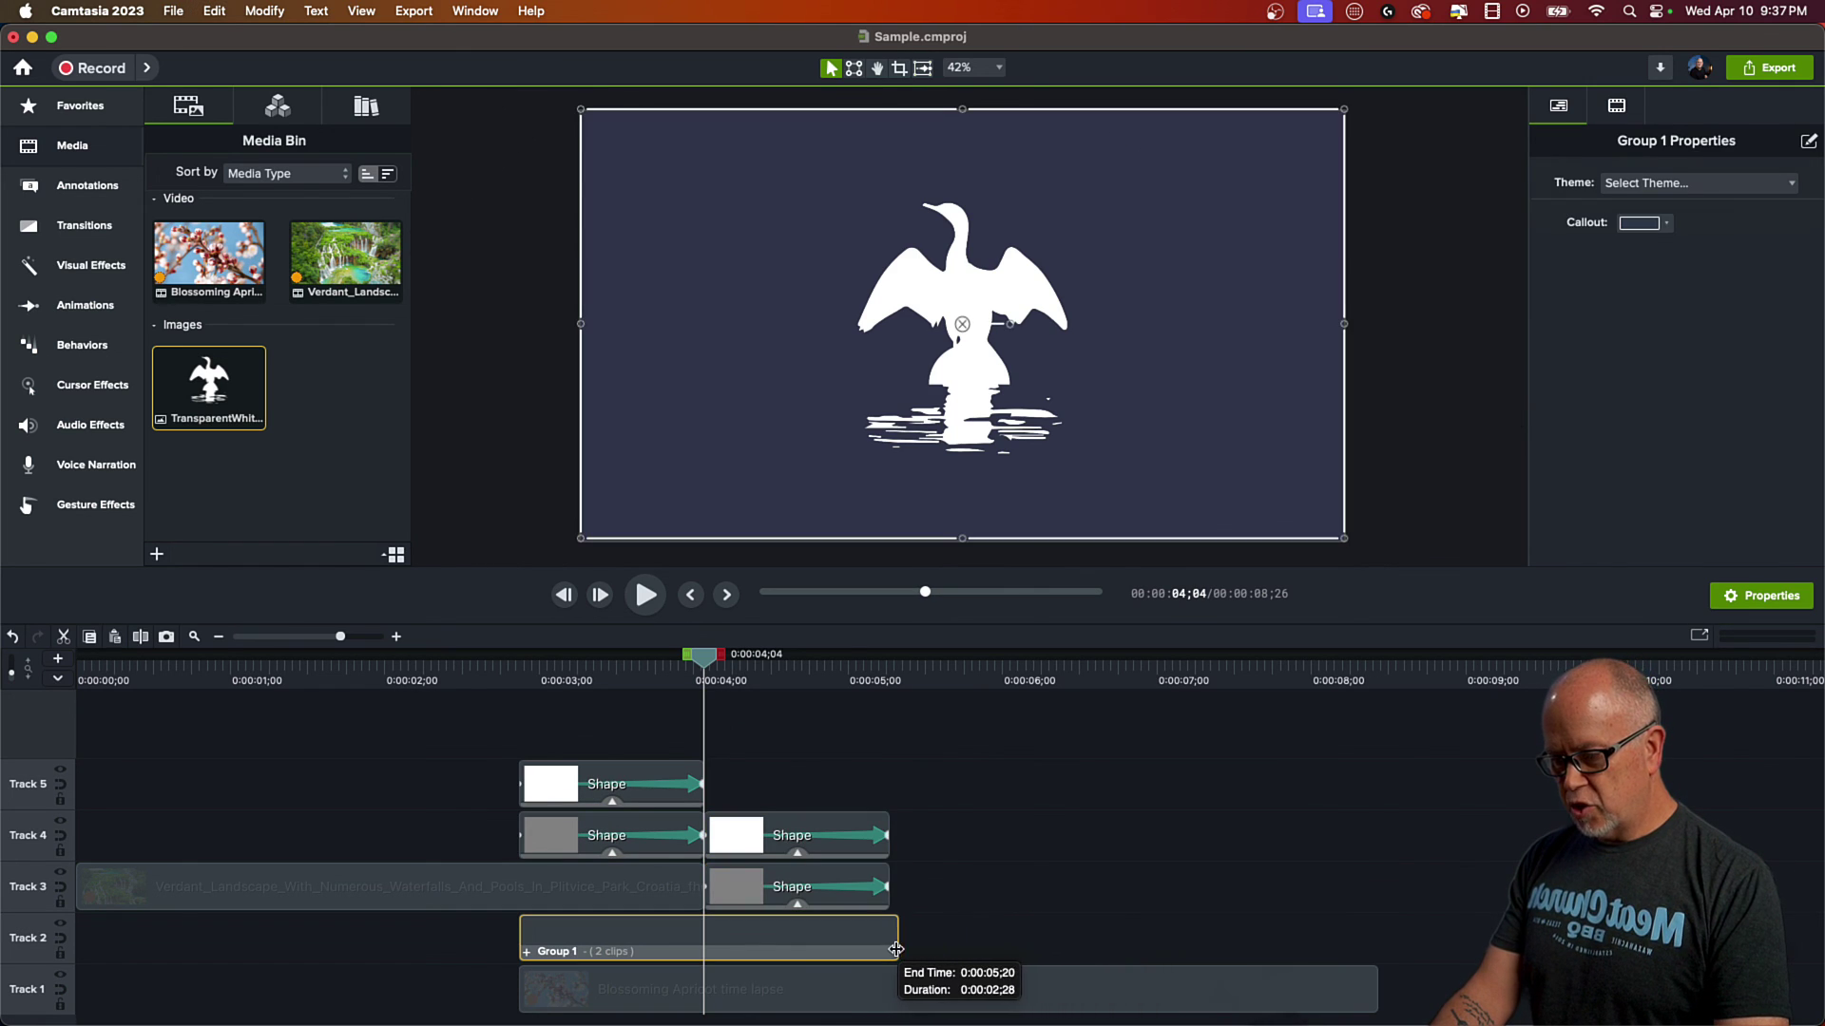
{"action": "left_click", "coordinate": [961, 913]}
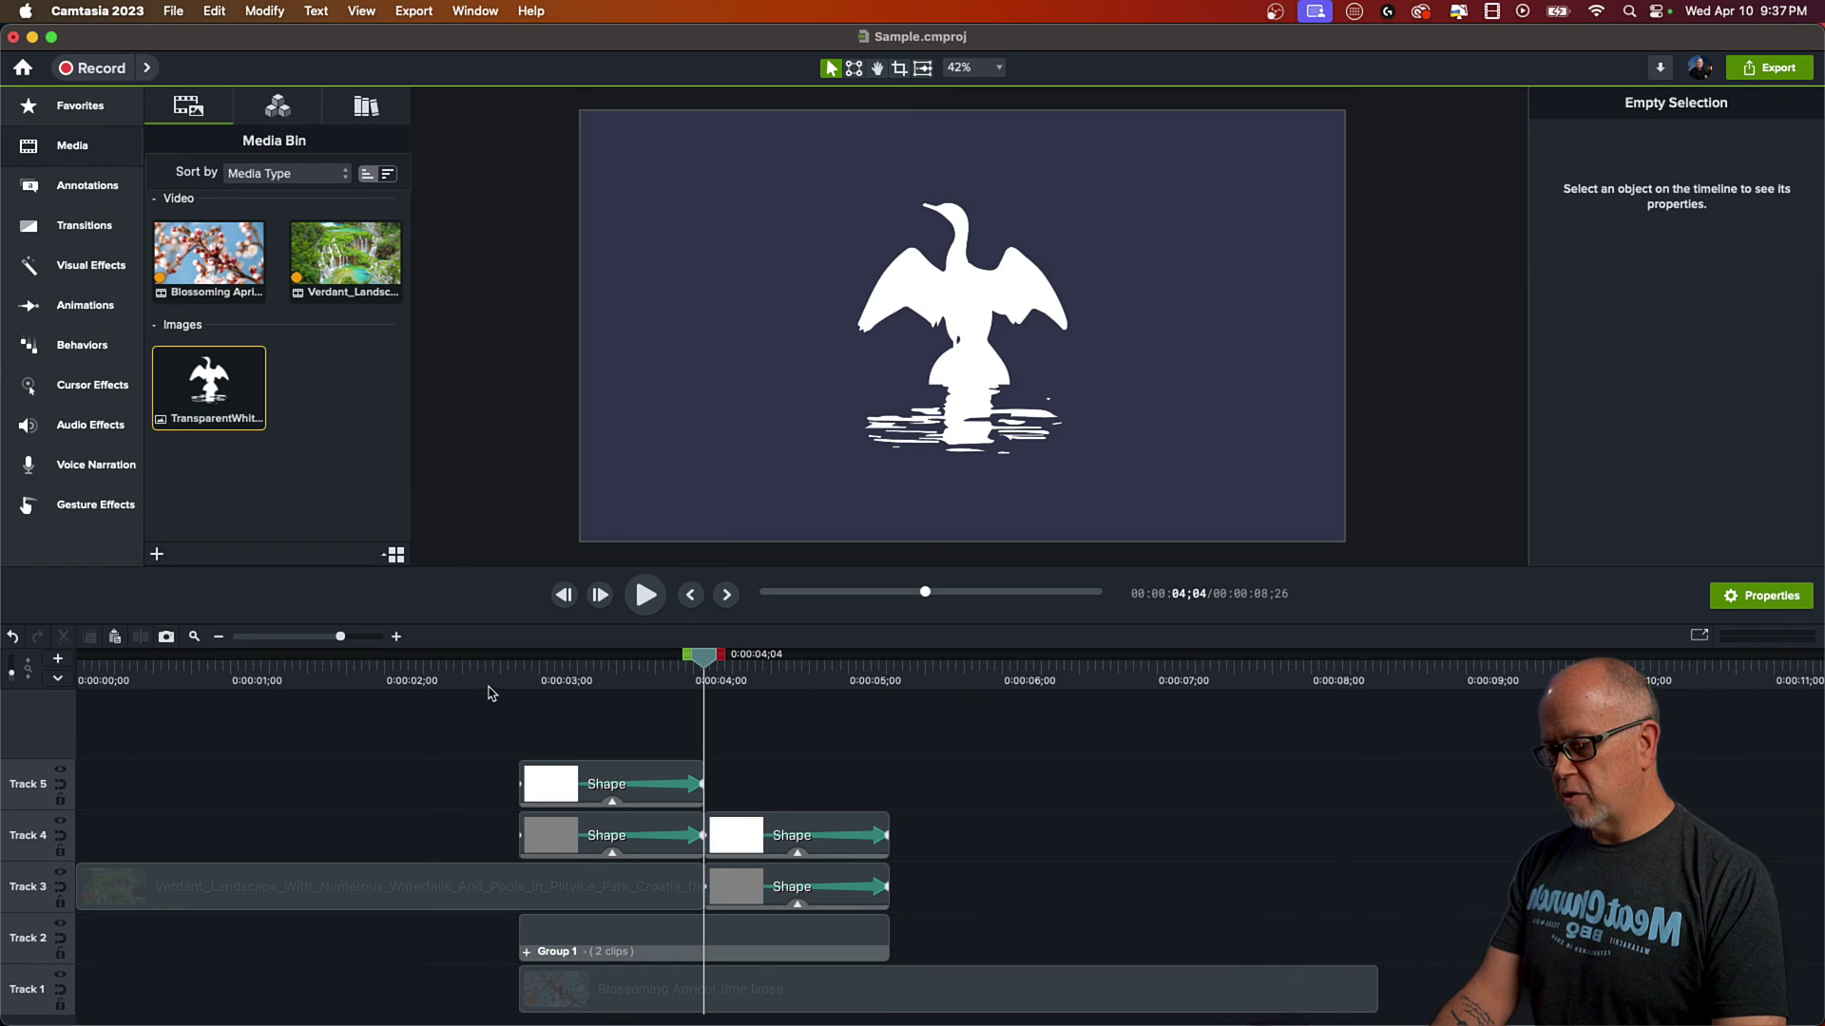
Step: Play the sequence from 0:00:02;00 to review the faster matte transitions
{"action": "left_click", "coordinate": [487, 681]}
{"action": "left_click_drag", "start_coordinate": [485, 665], "coordinate": [385, 674]}
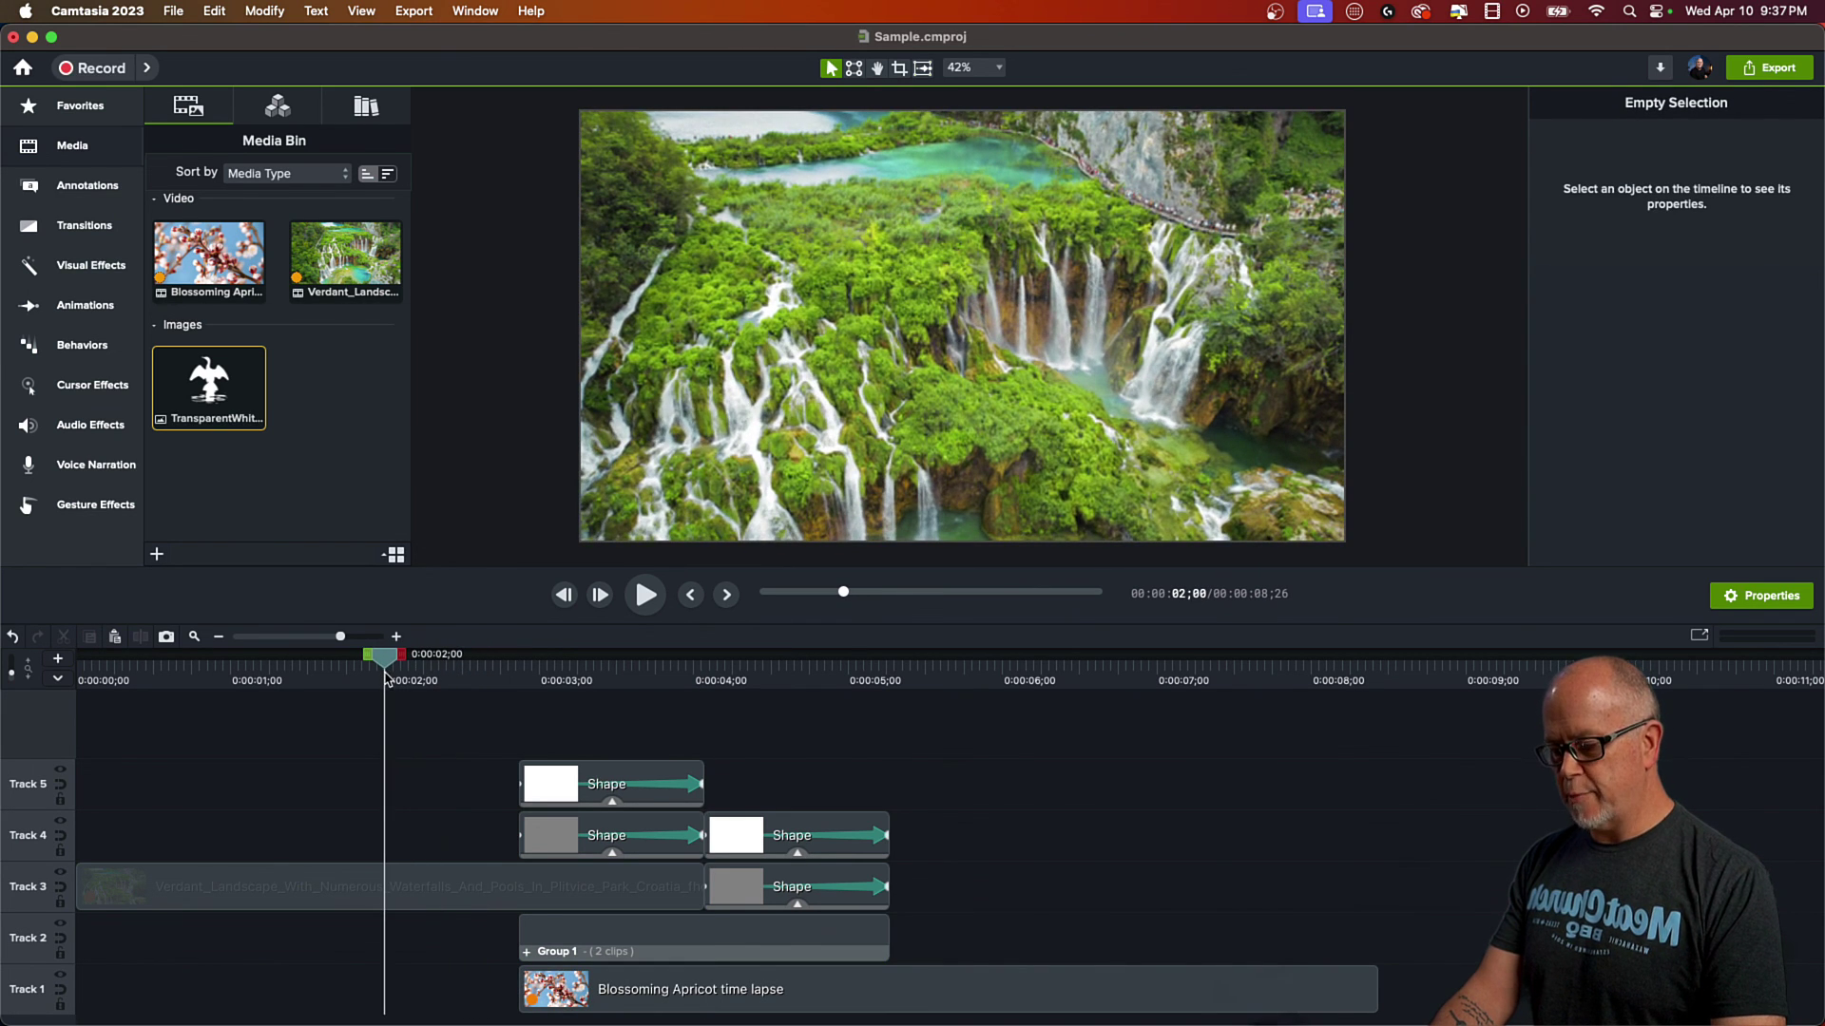
{"action": "key", "text": "space"}
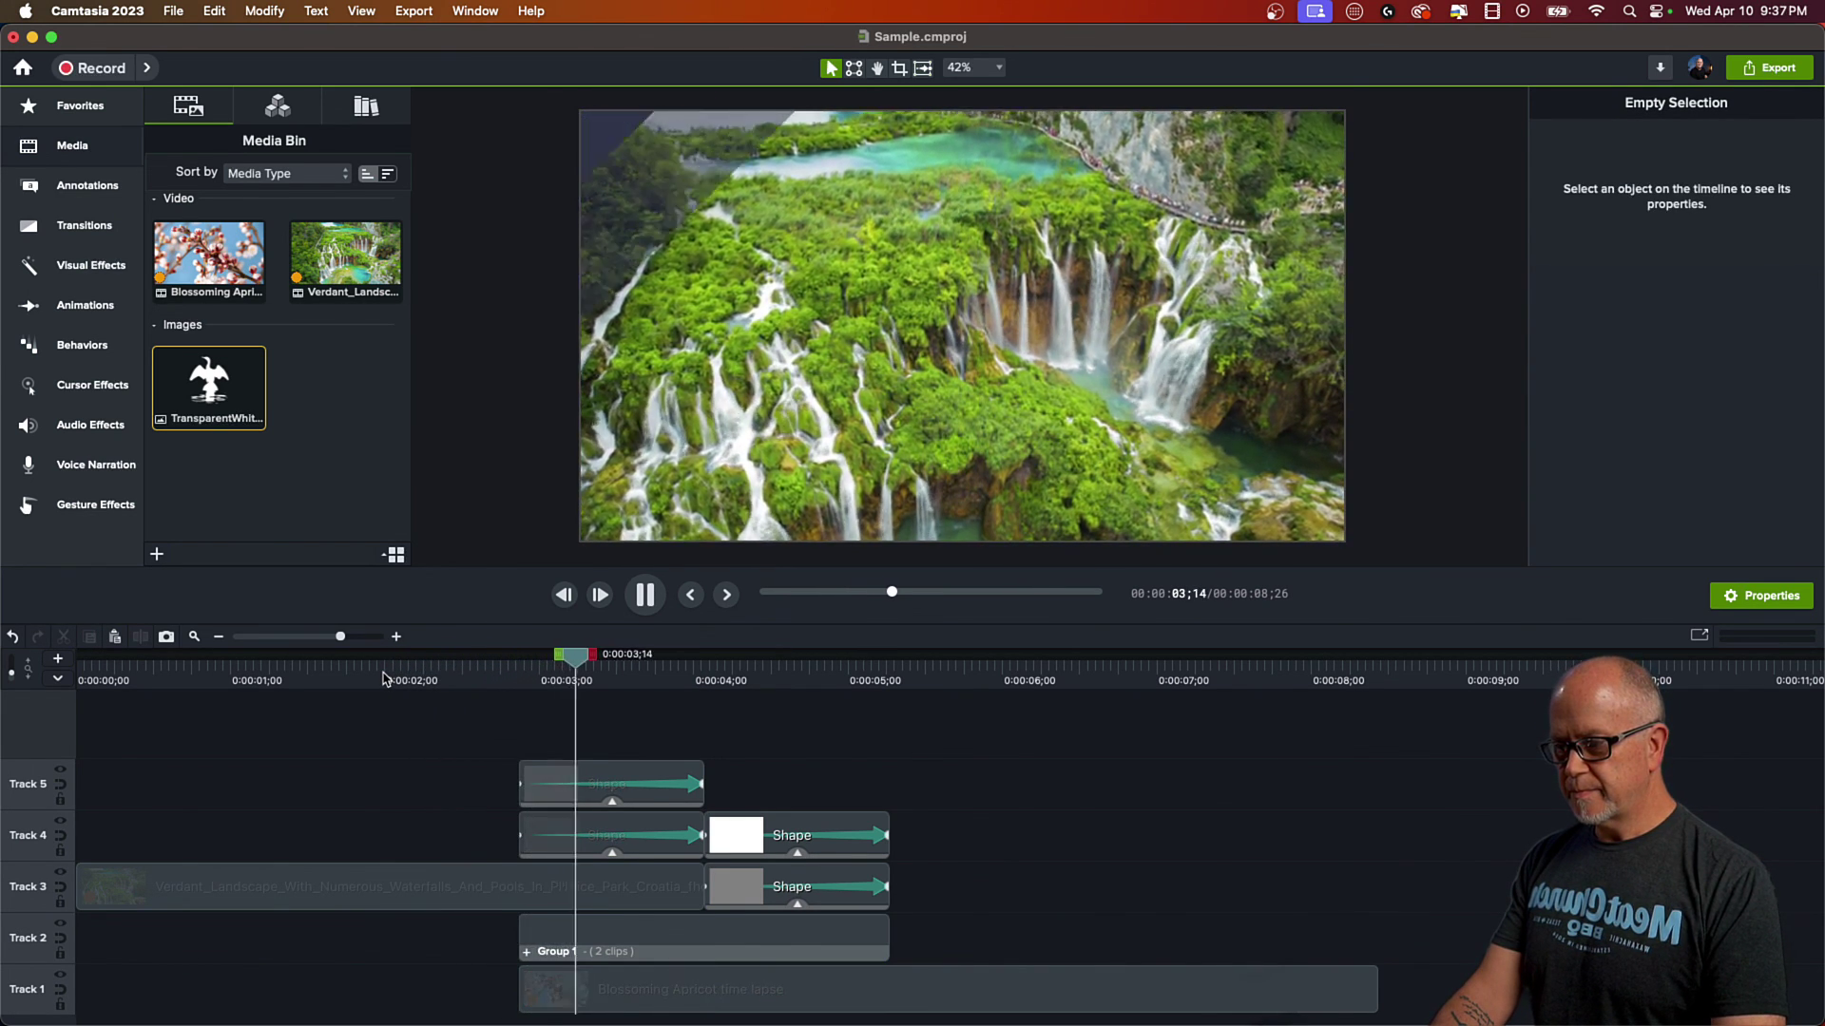
{"action": "key", "text": "space"}
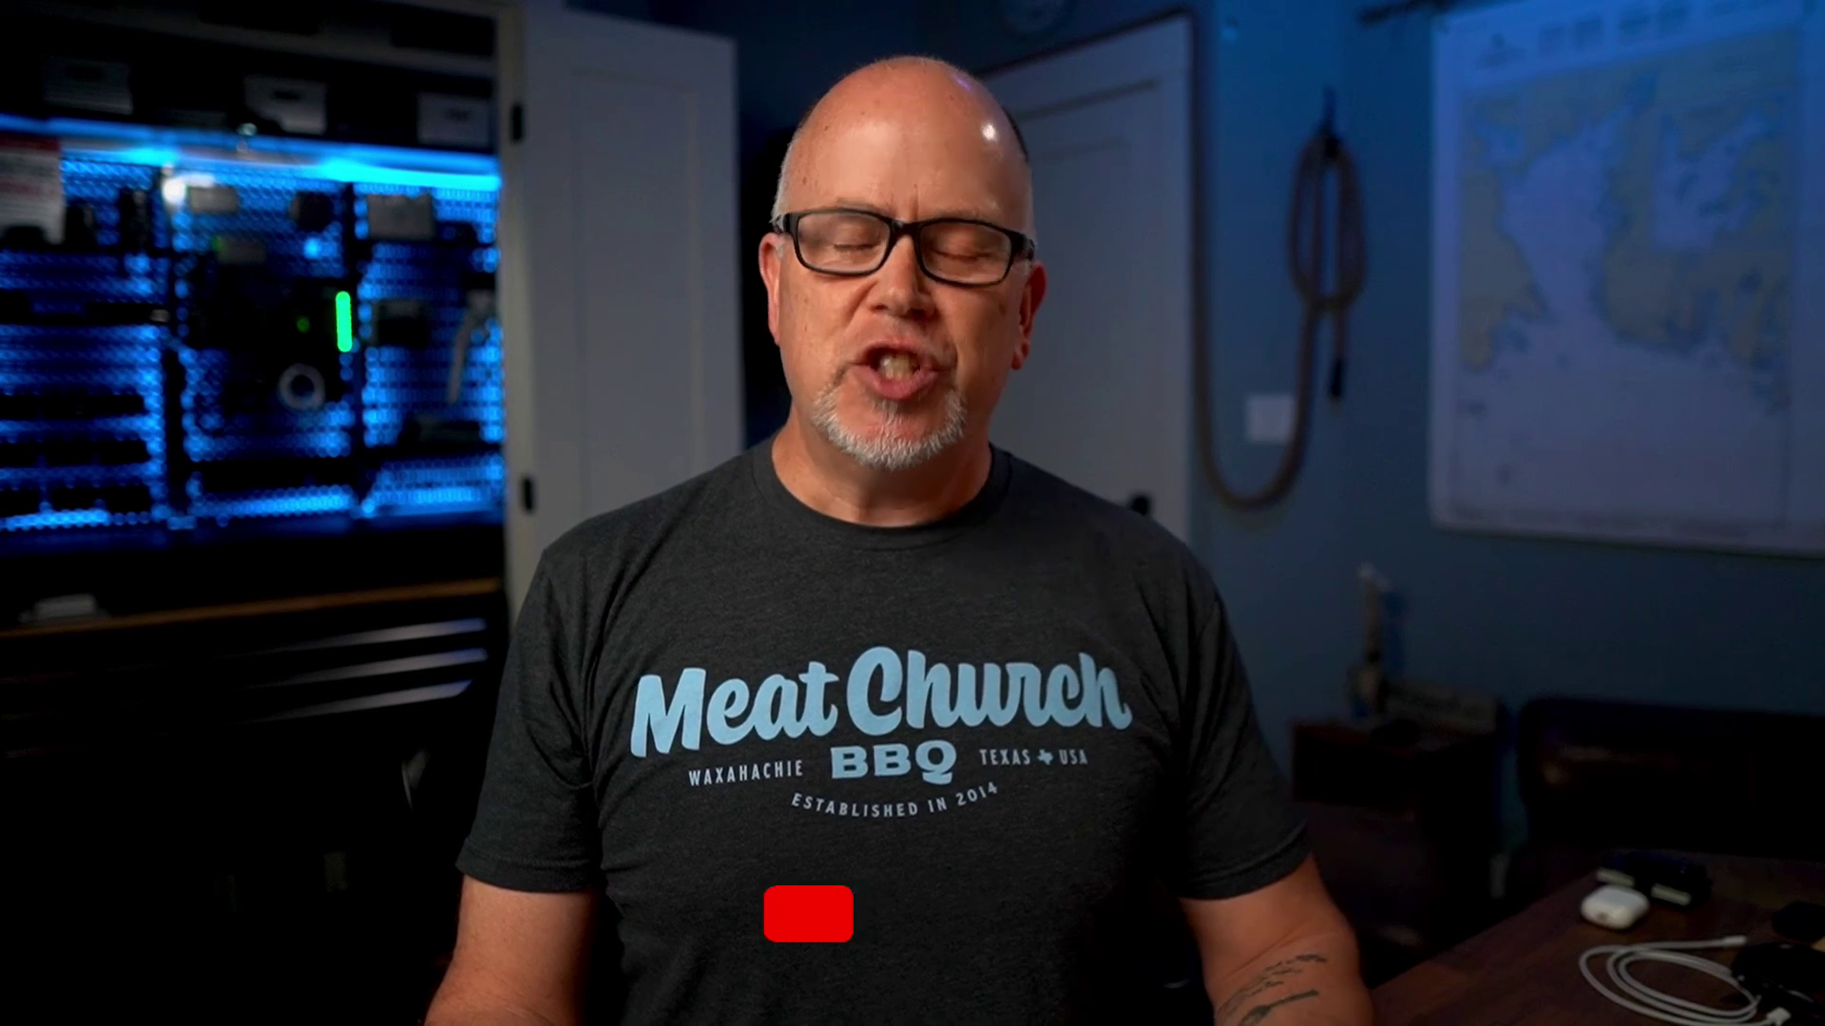